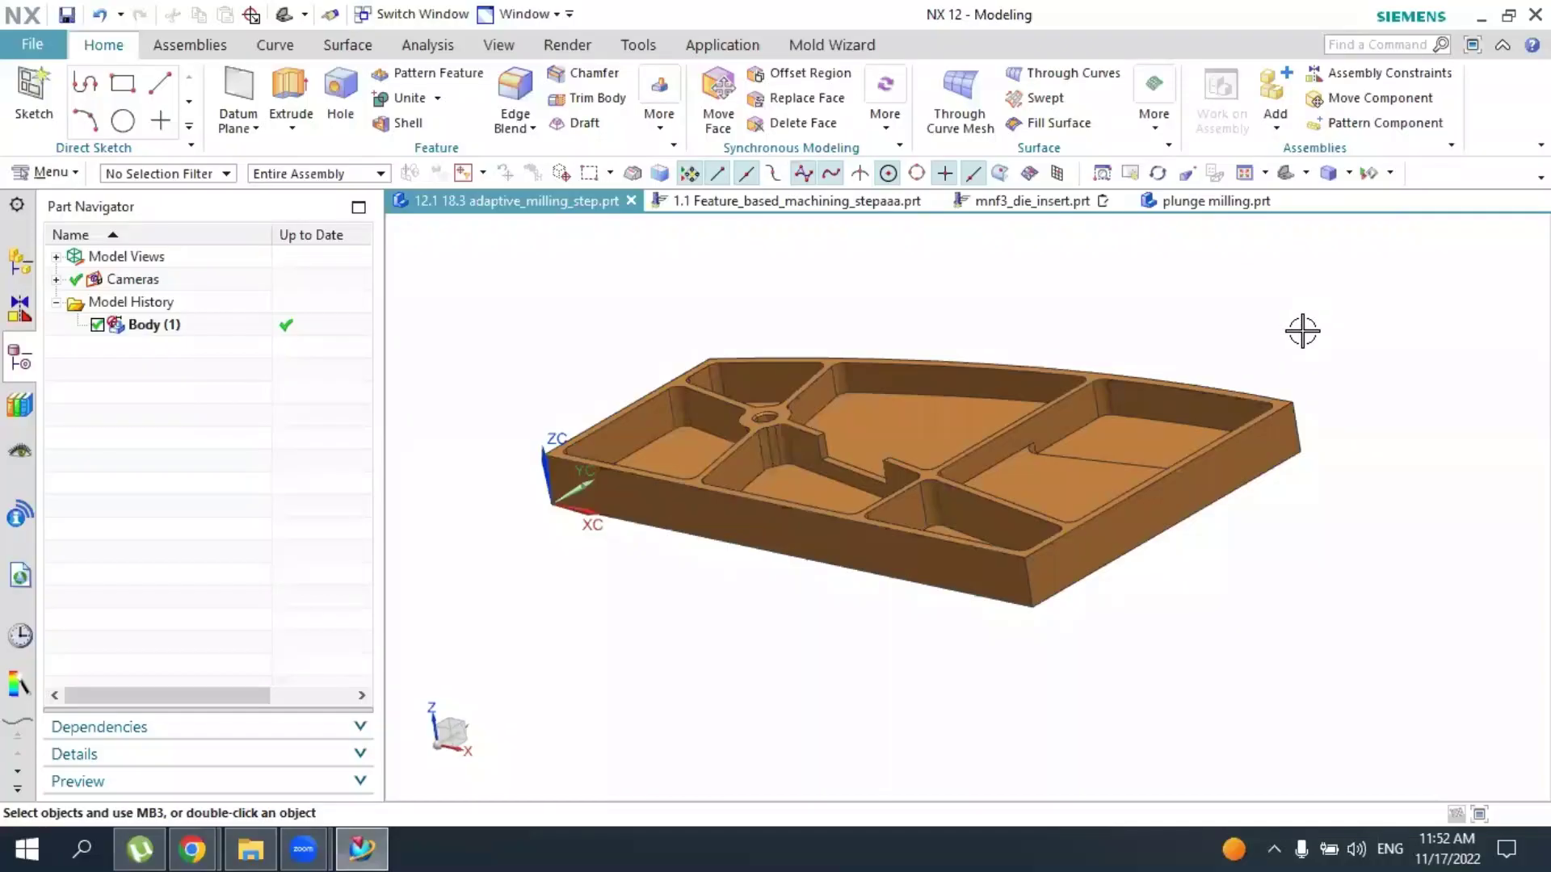
Orbit the pocketed plate to inspect its pockets from several angles, then show the Application commands
middle_click_drag(1316, 336, 1316, 326)
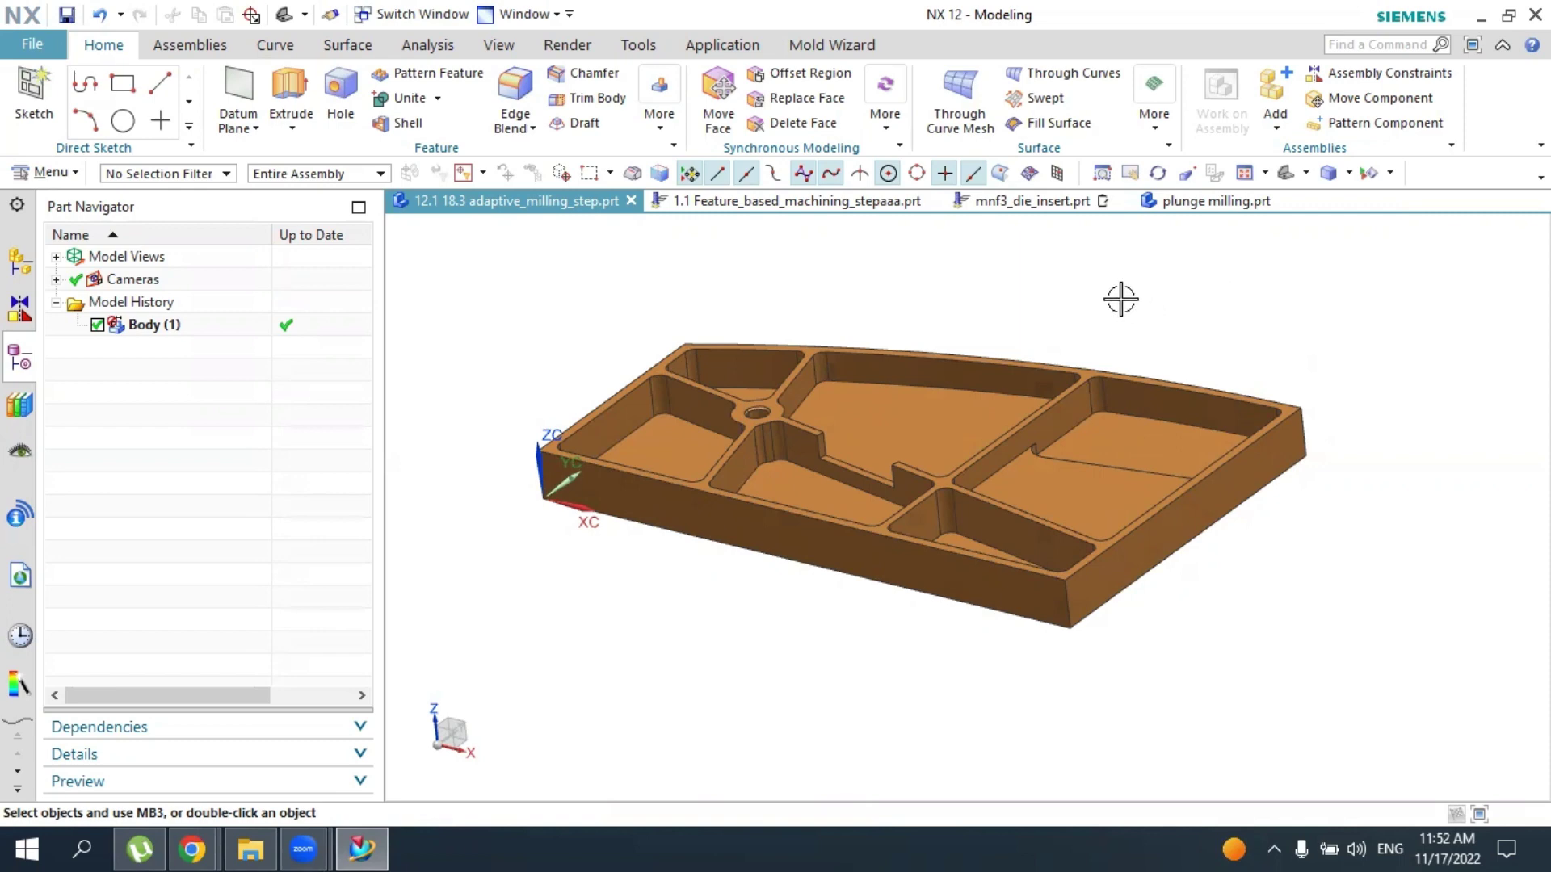
middle_click_drag(1118, 298, 652, 440)
left_click(651, 439)
middle_click_drag(942, 437, 893, 336)
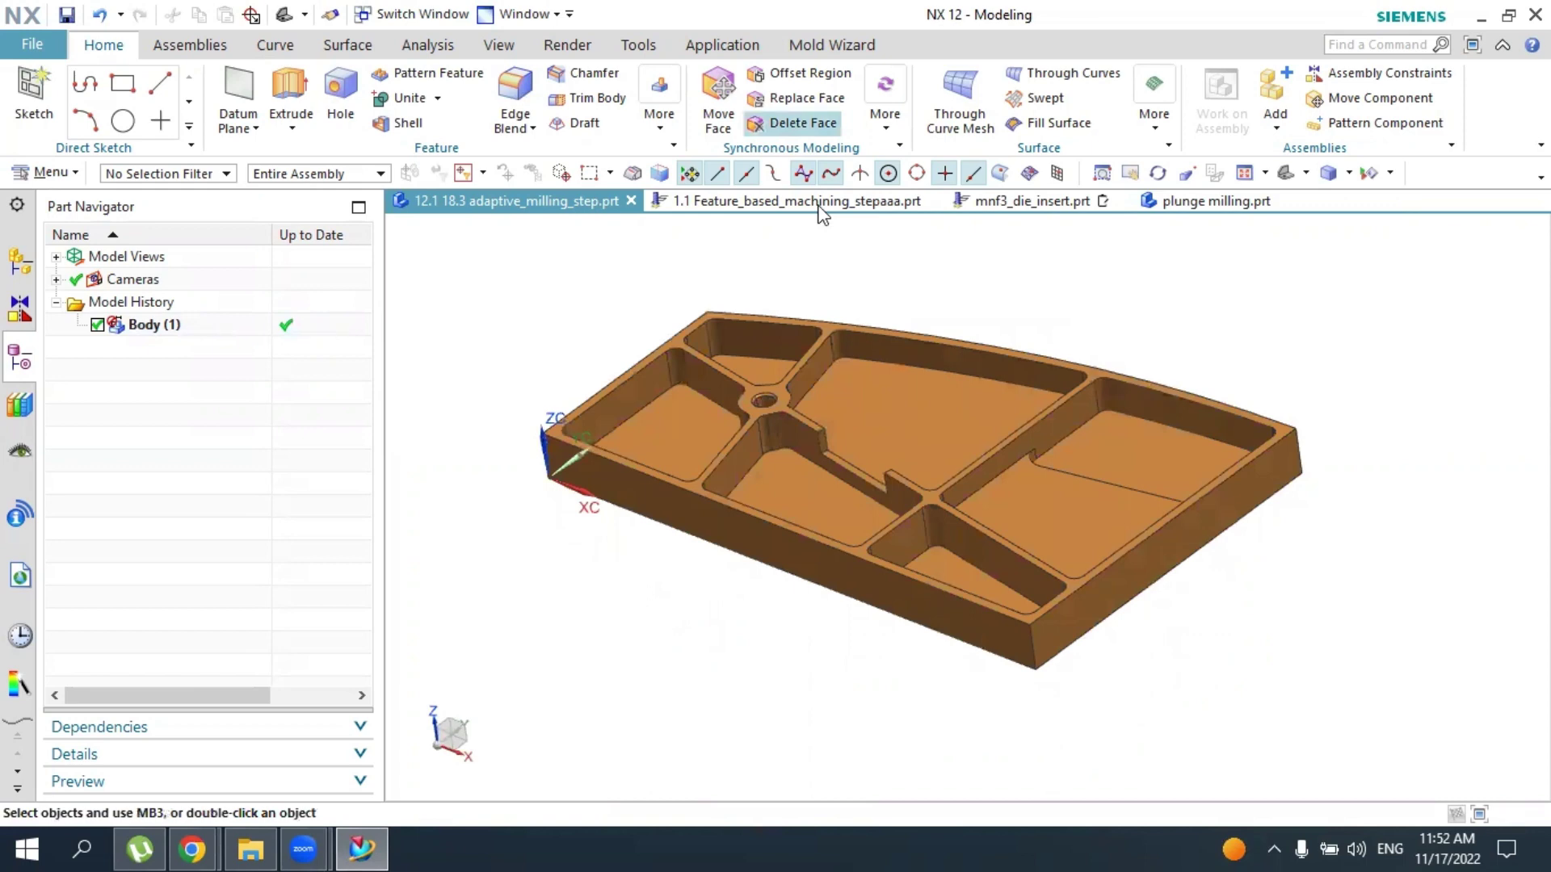
left_click(723, 45)
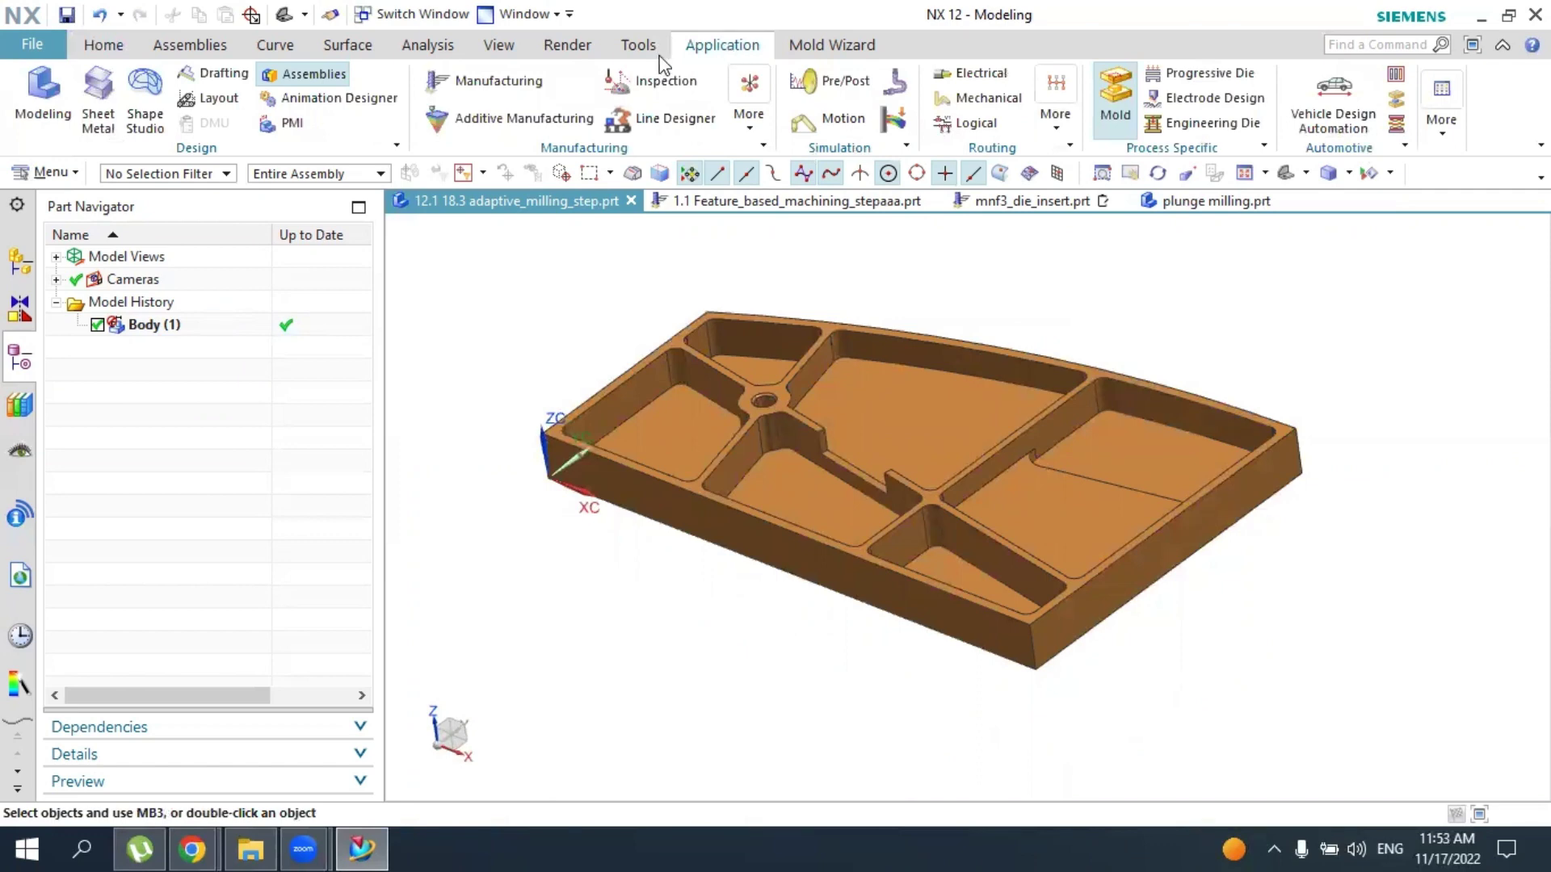
Enter Manufacturing and browse the mill_contour, mill_planar and turning CAM setups
left_click(509, 84)
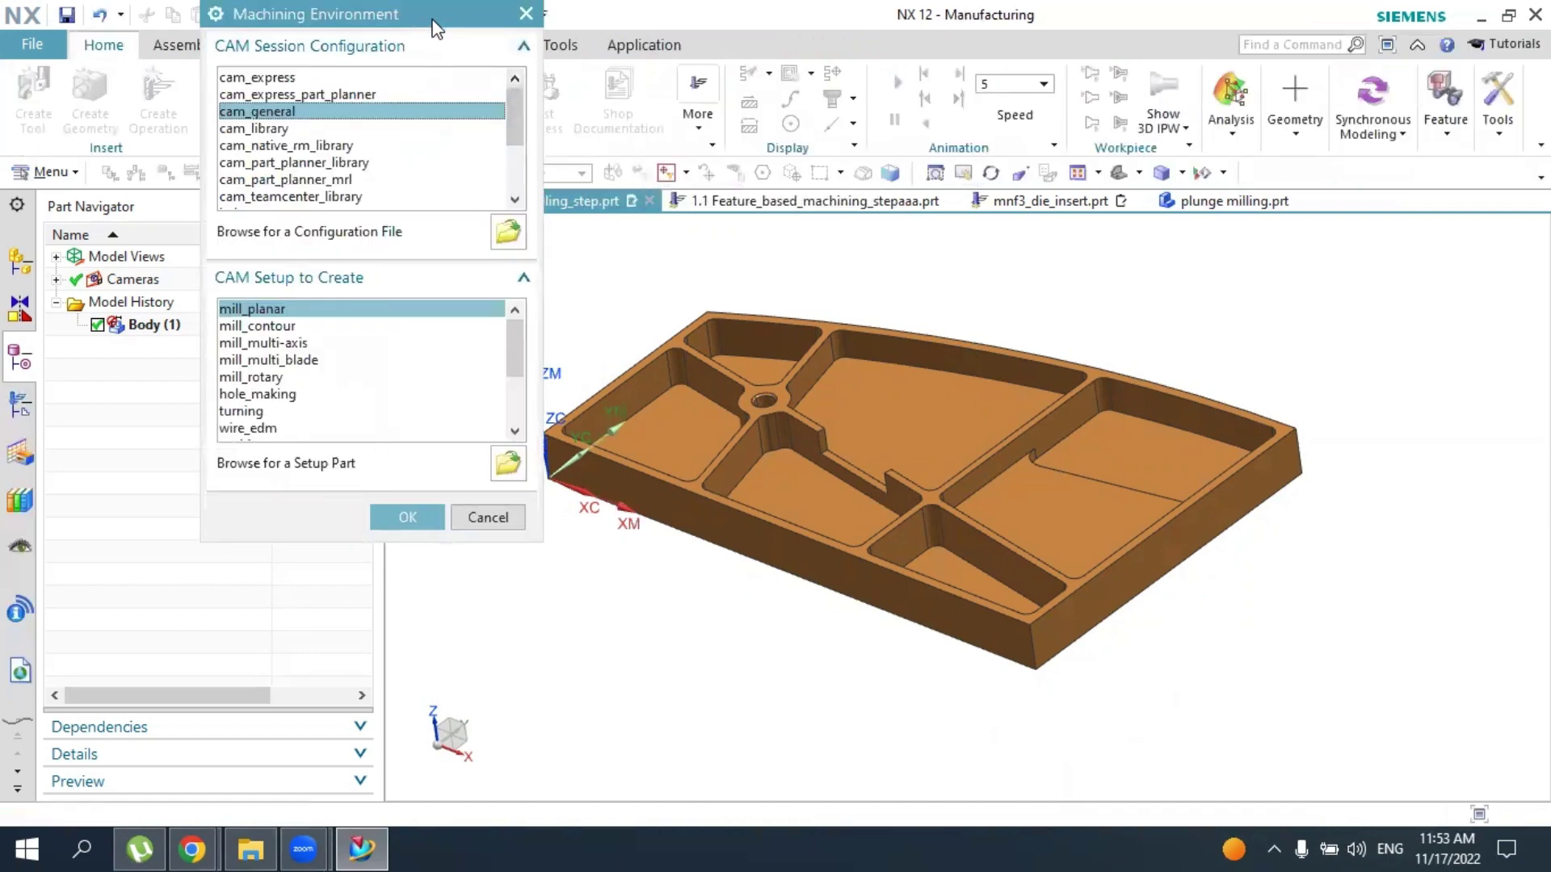
left_click_drag(435, 26, 450, 116)
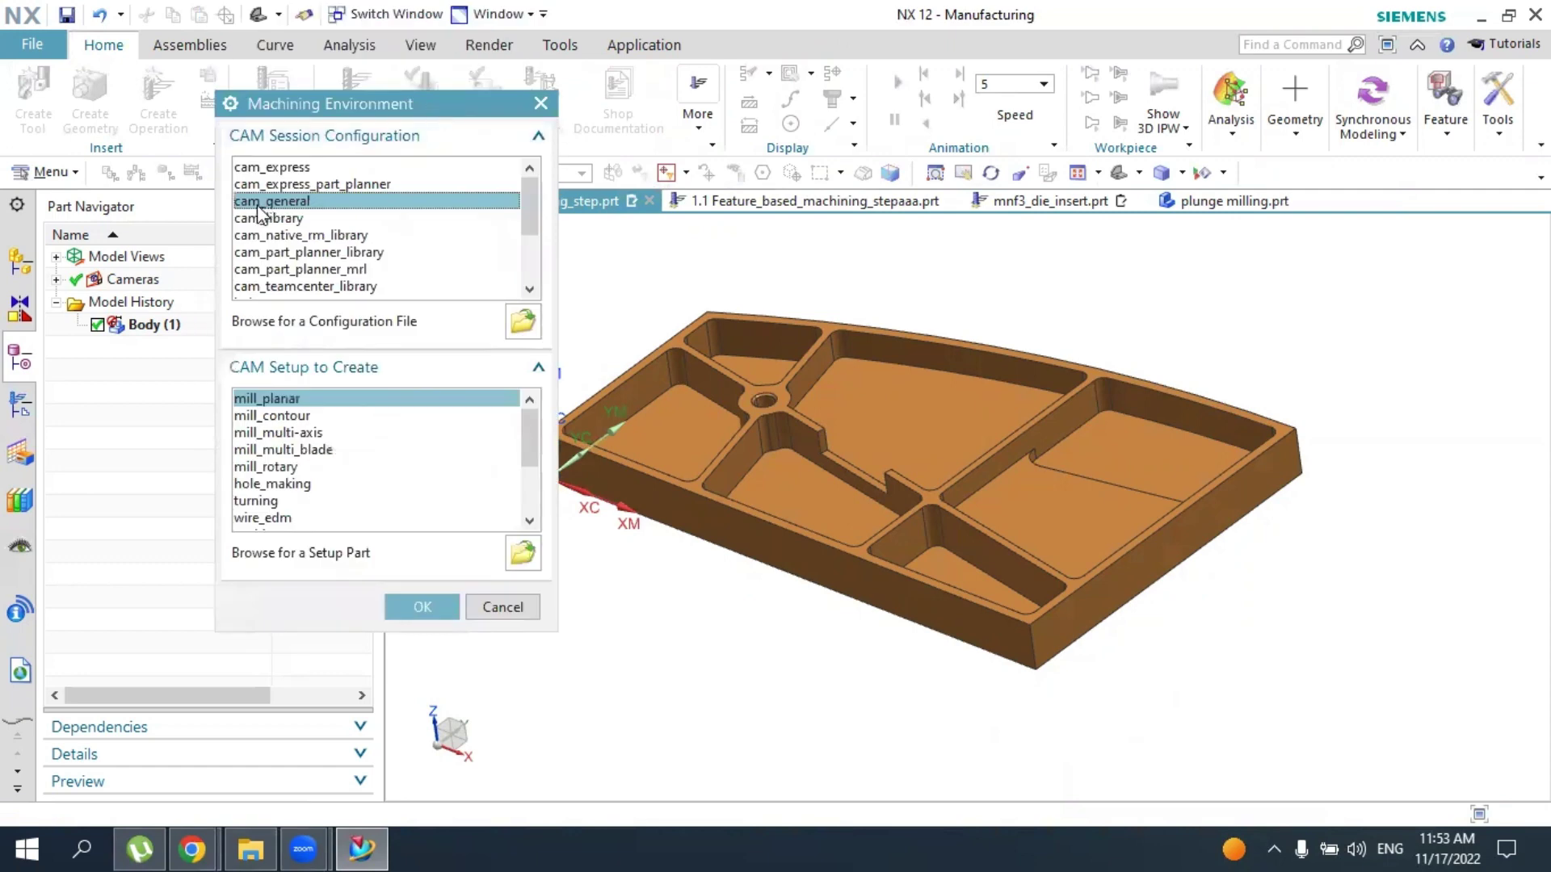
left_click(291, 418)
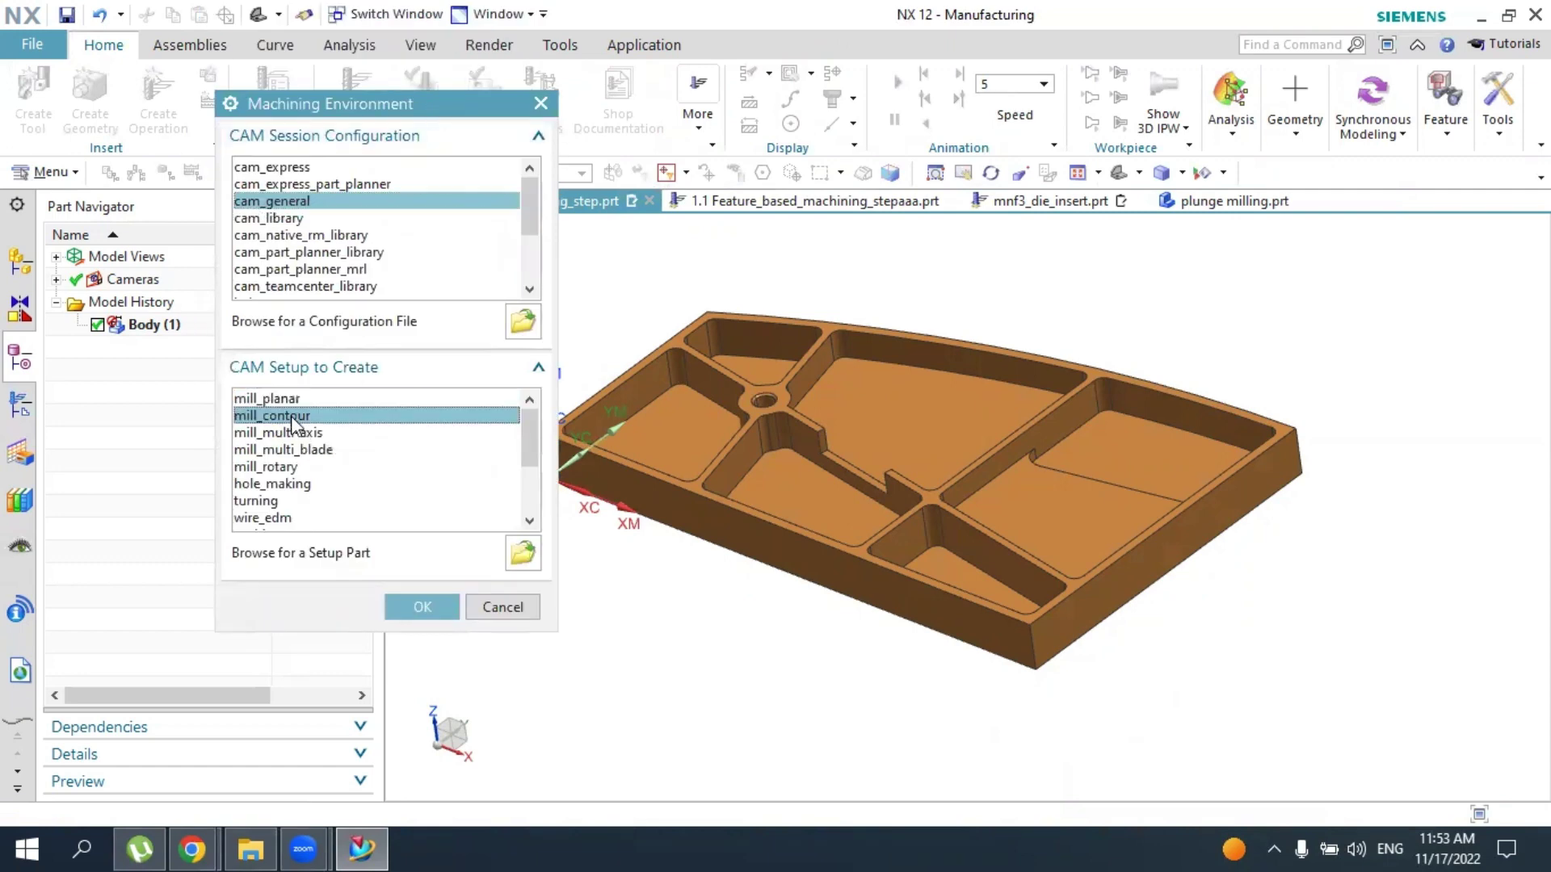
left_click(284, 401)
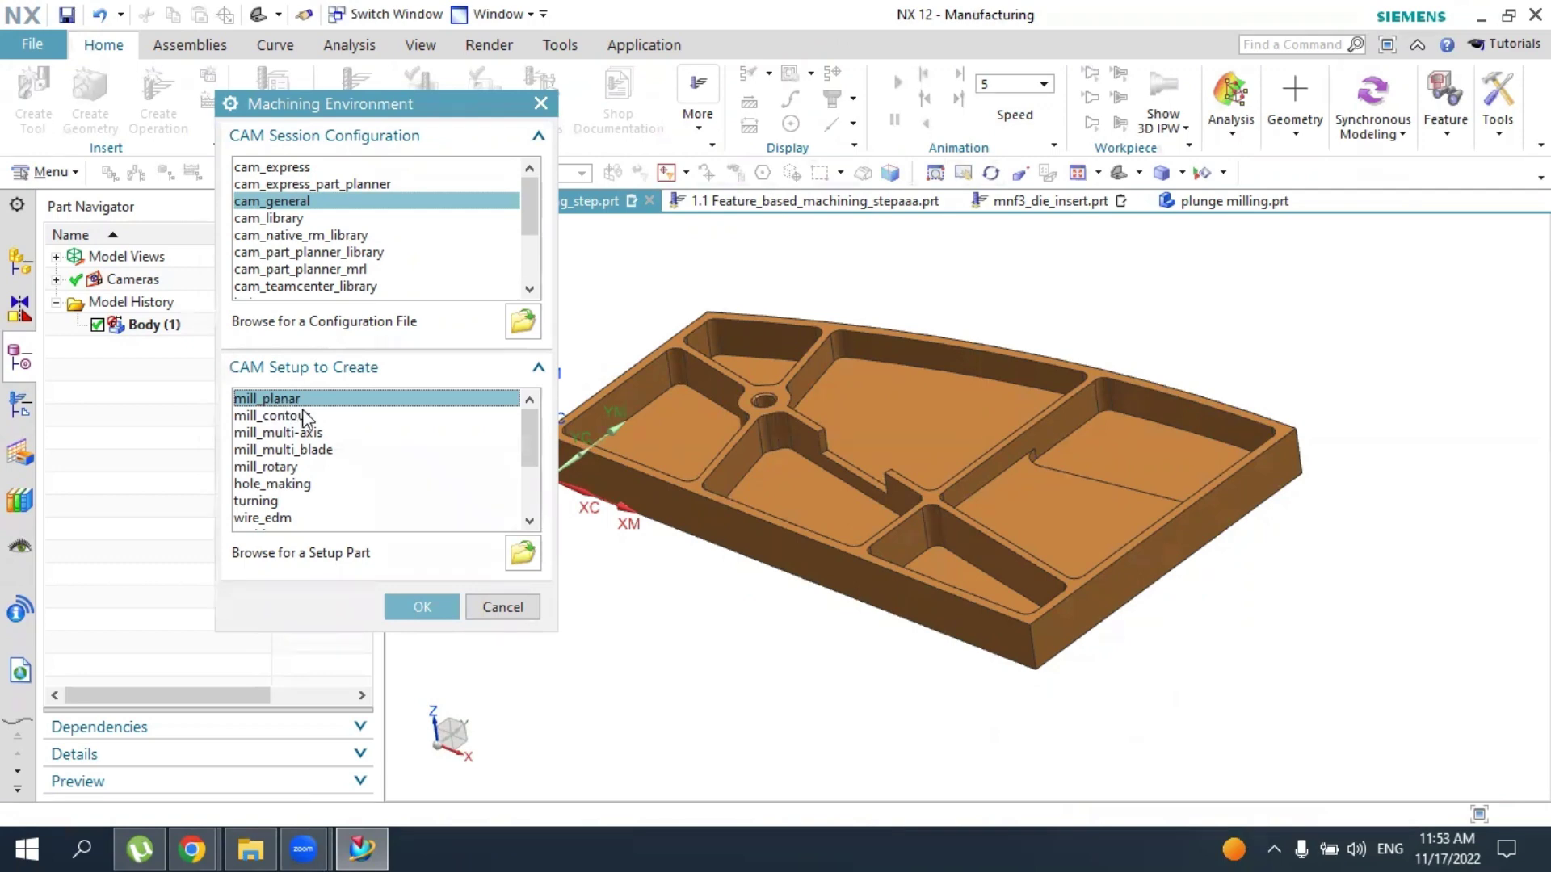
left_click(297, 416)
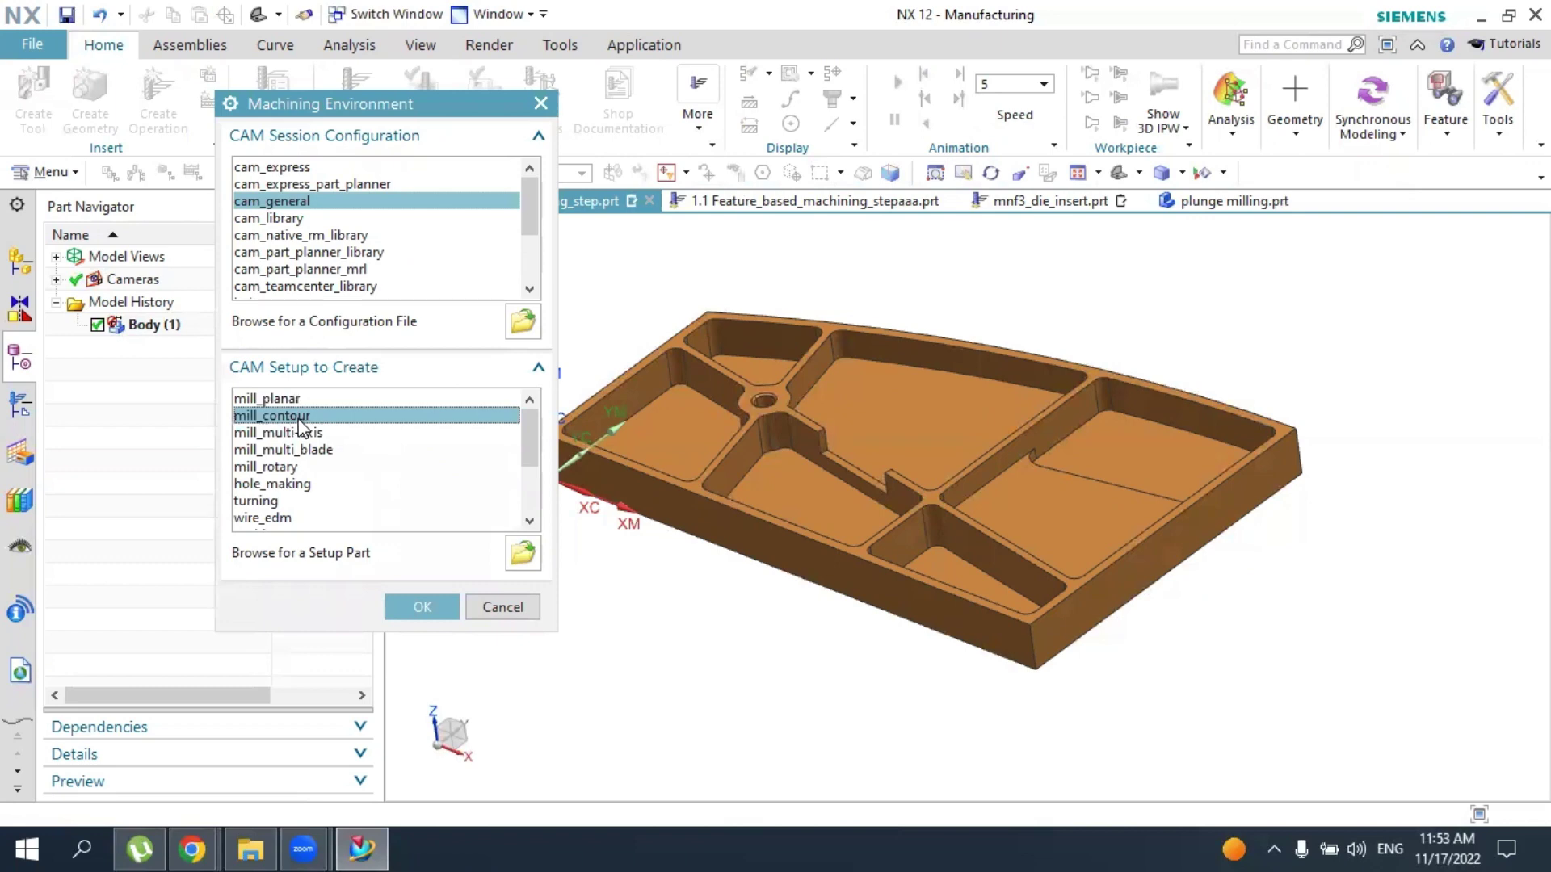
left_click(275, 503)
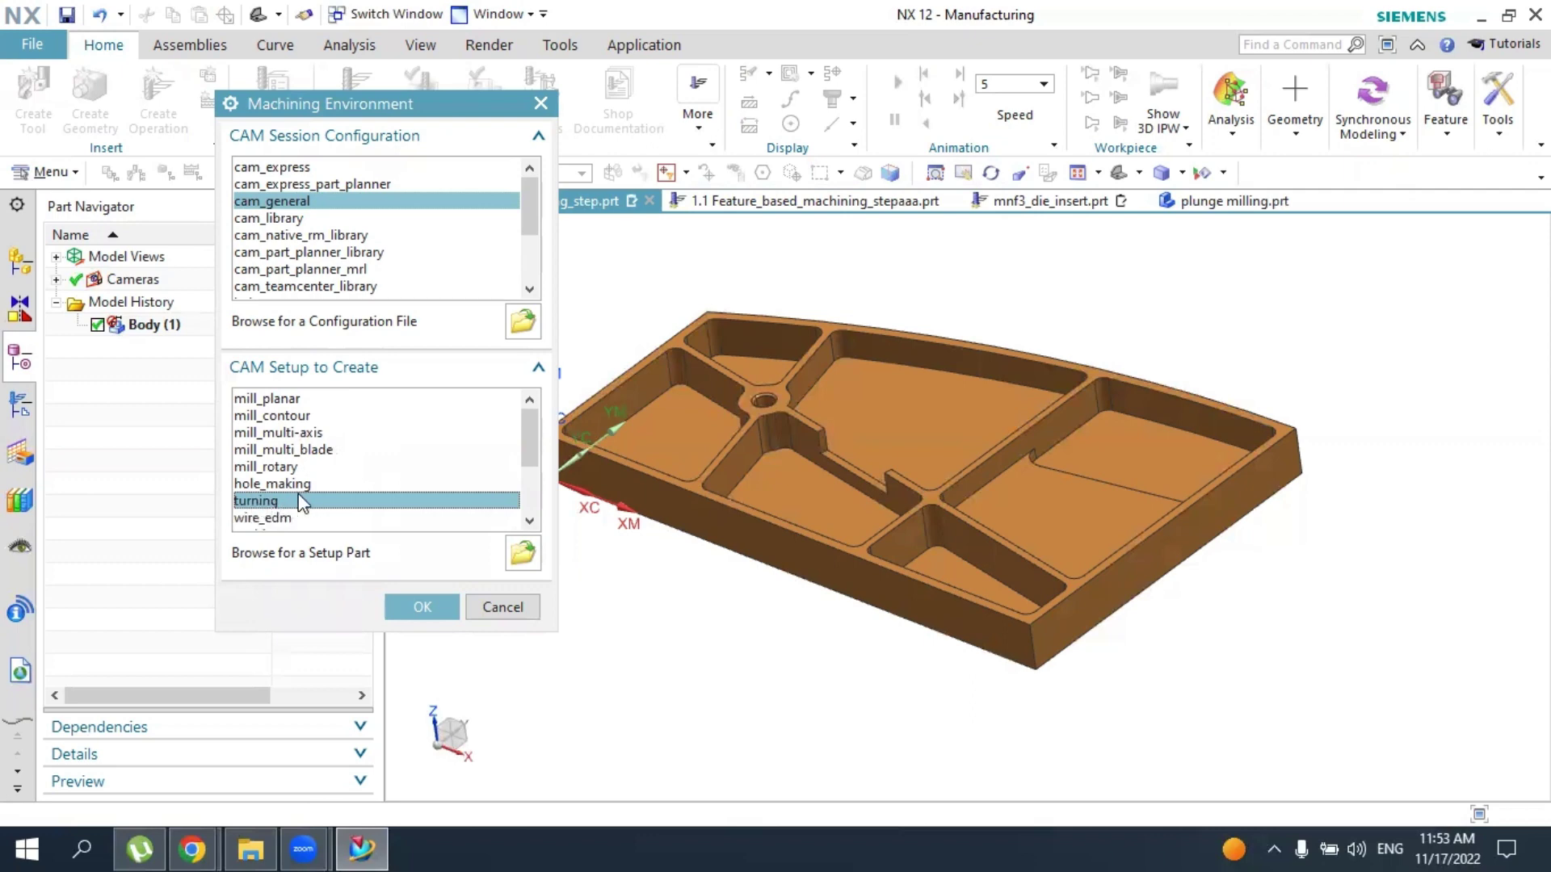
Compare mill_contour with mill_planar again, then switch to the mnf3_die_insert.prt part
left_click(292, 419)
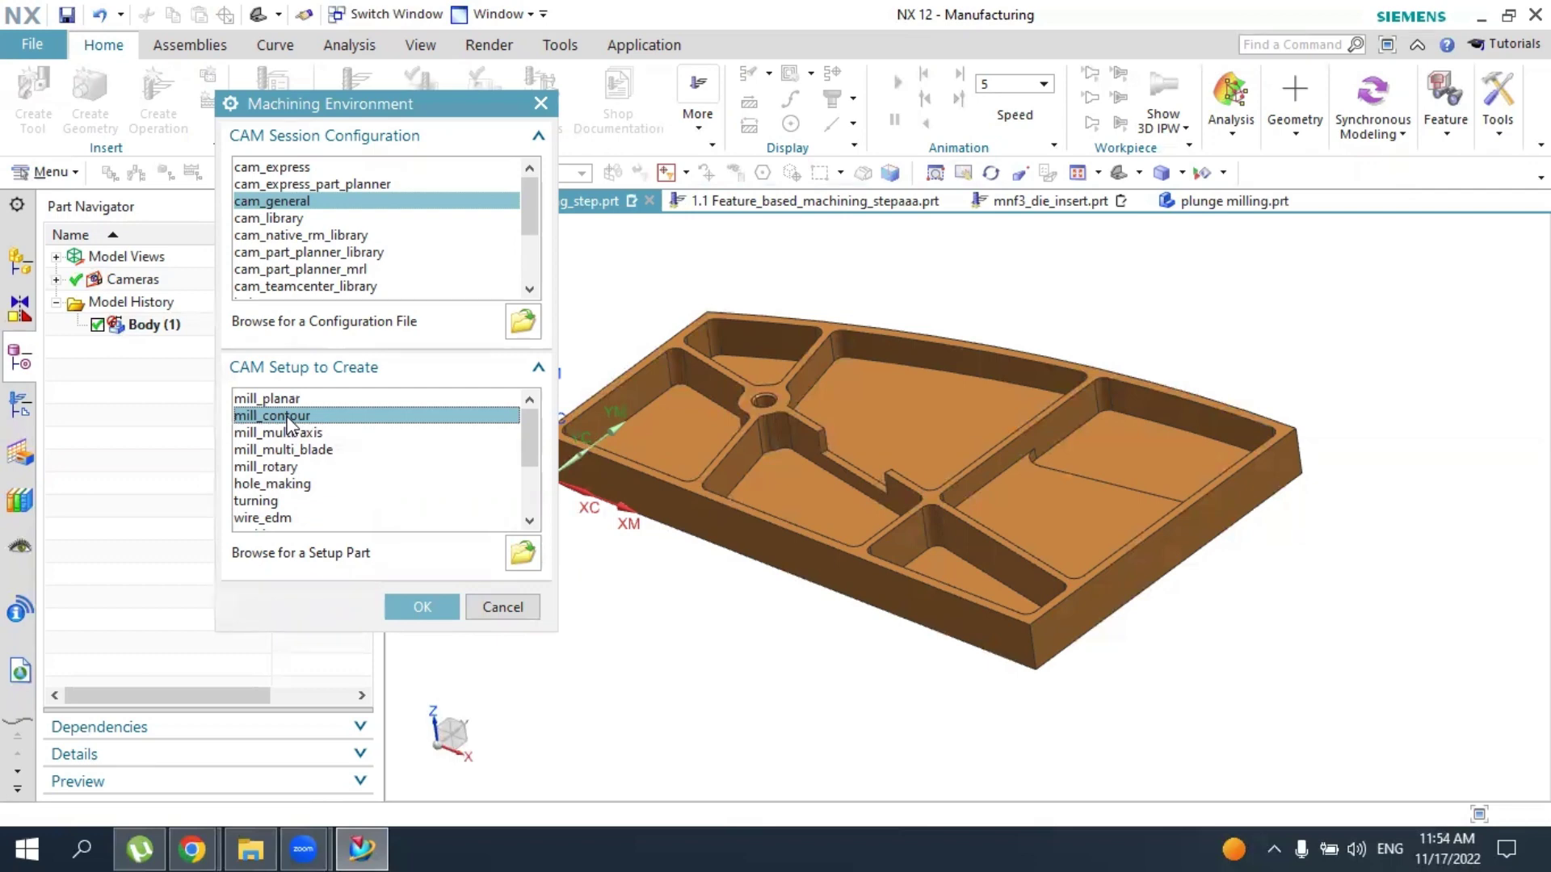
left_click(262, 401)
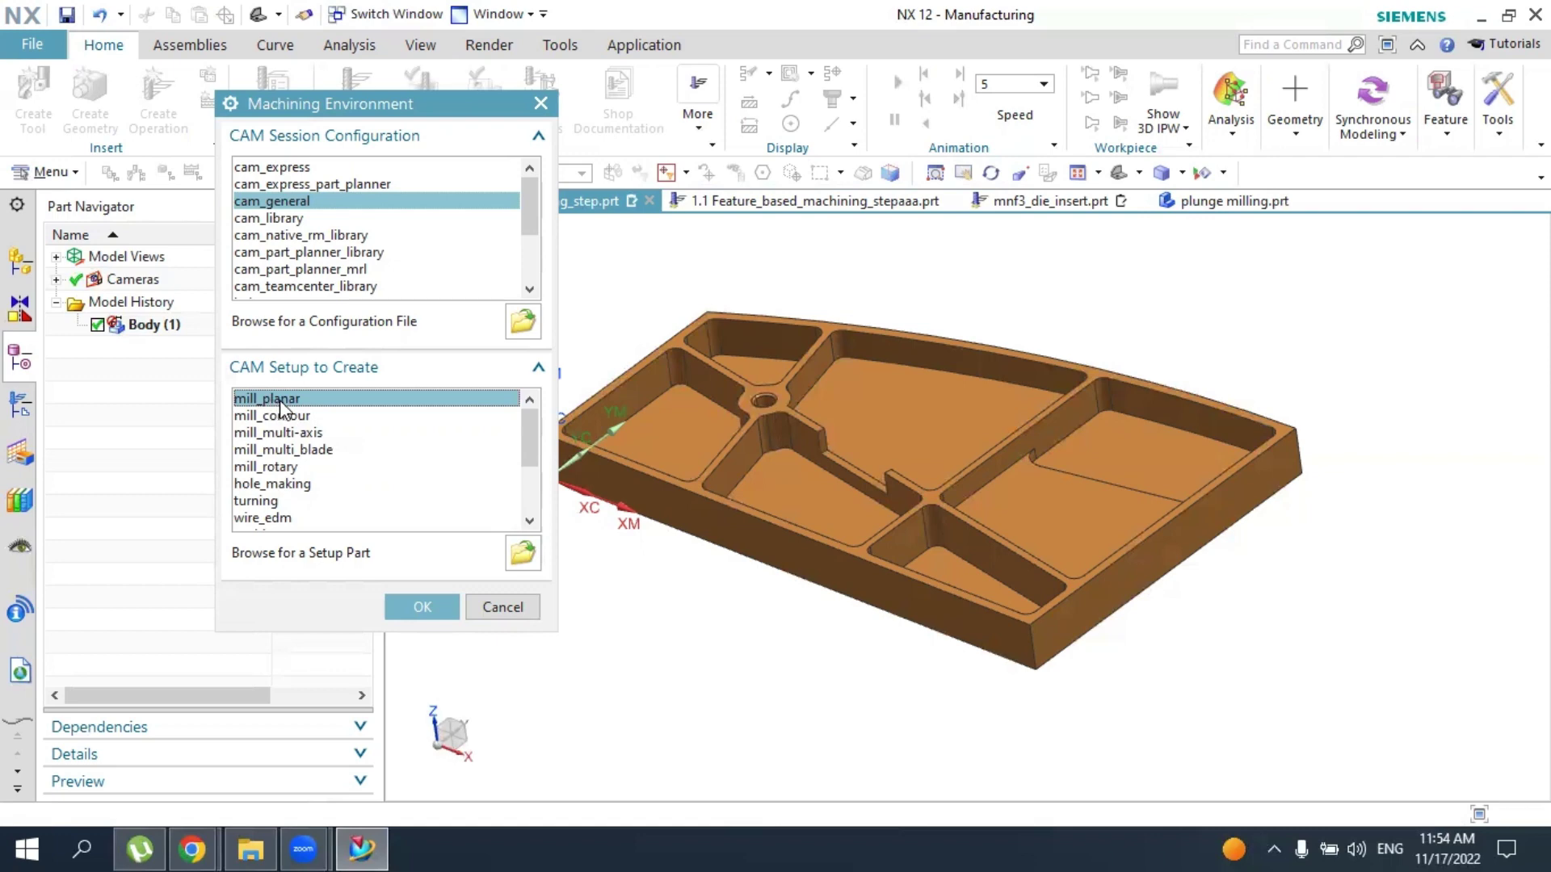
left_click(289, 423)
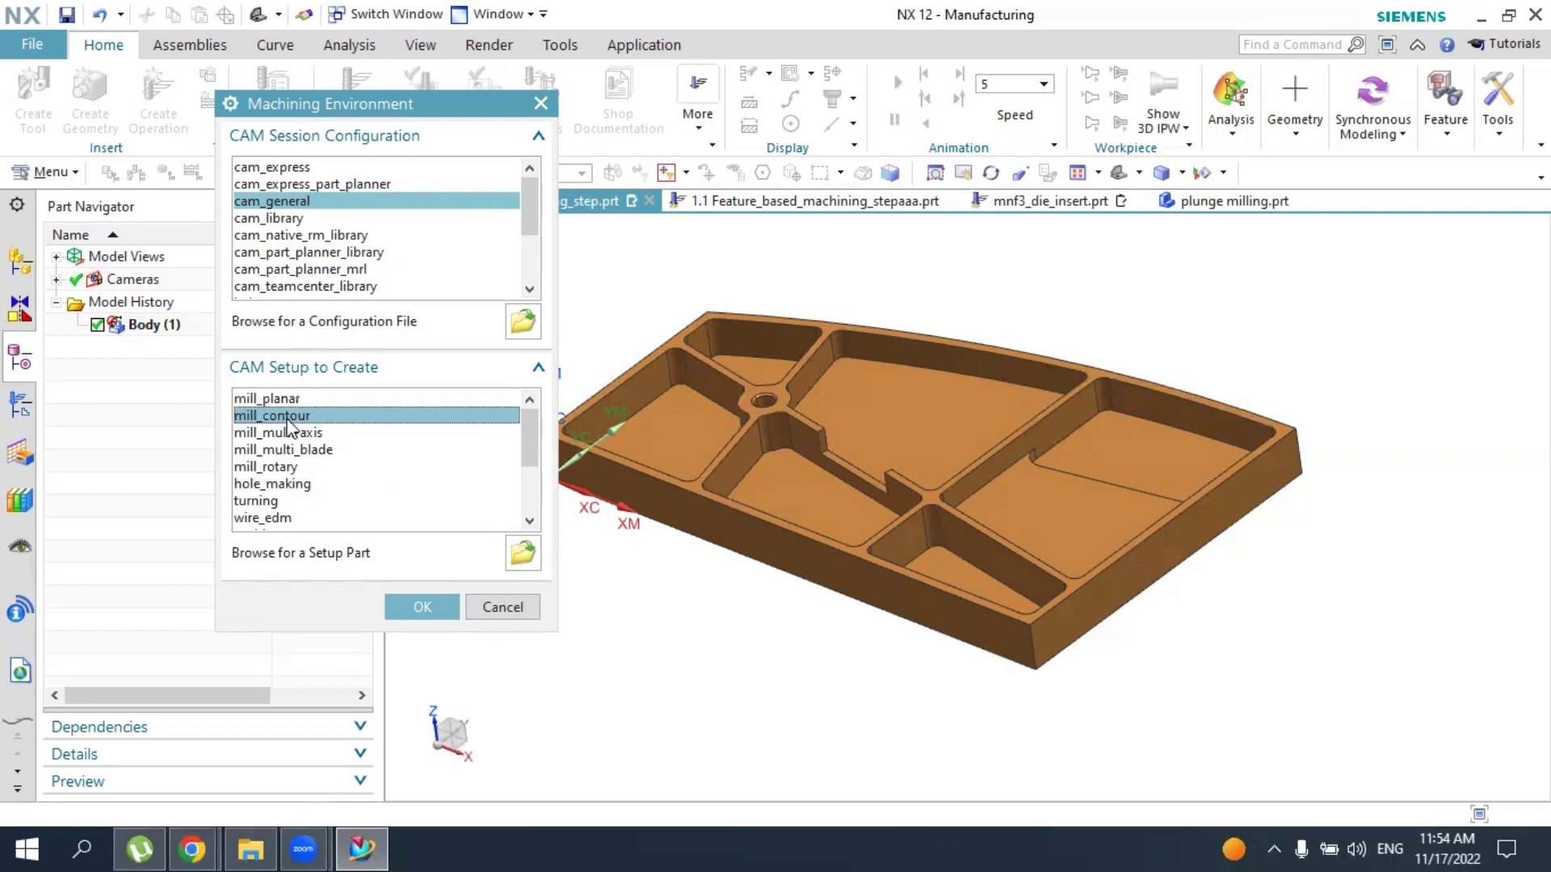
left_click(279, 404)
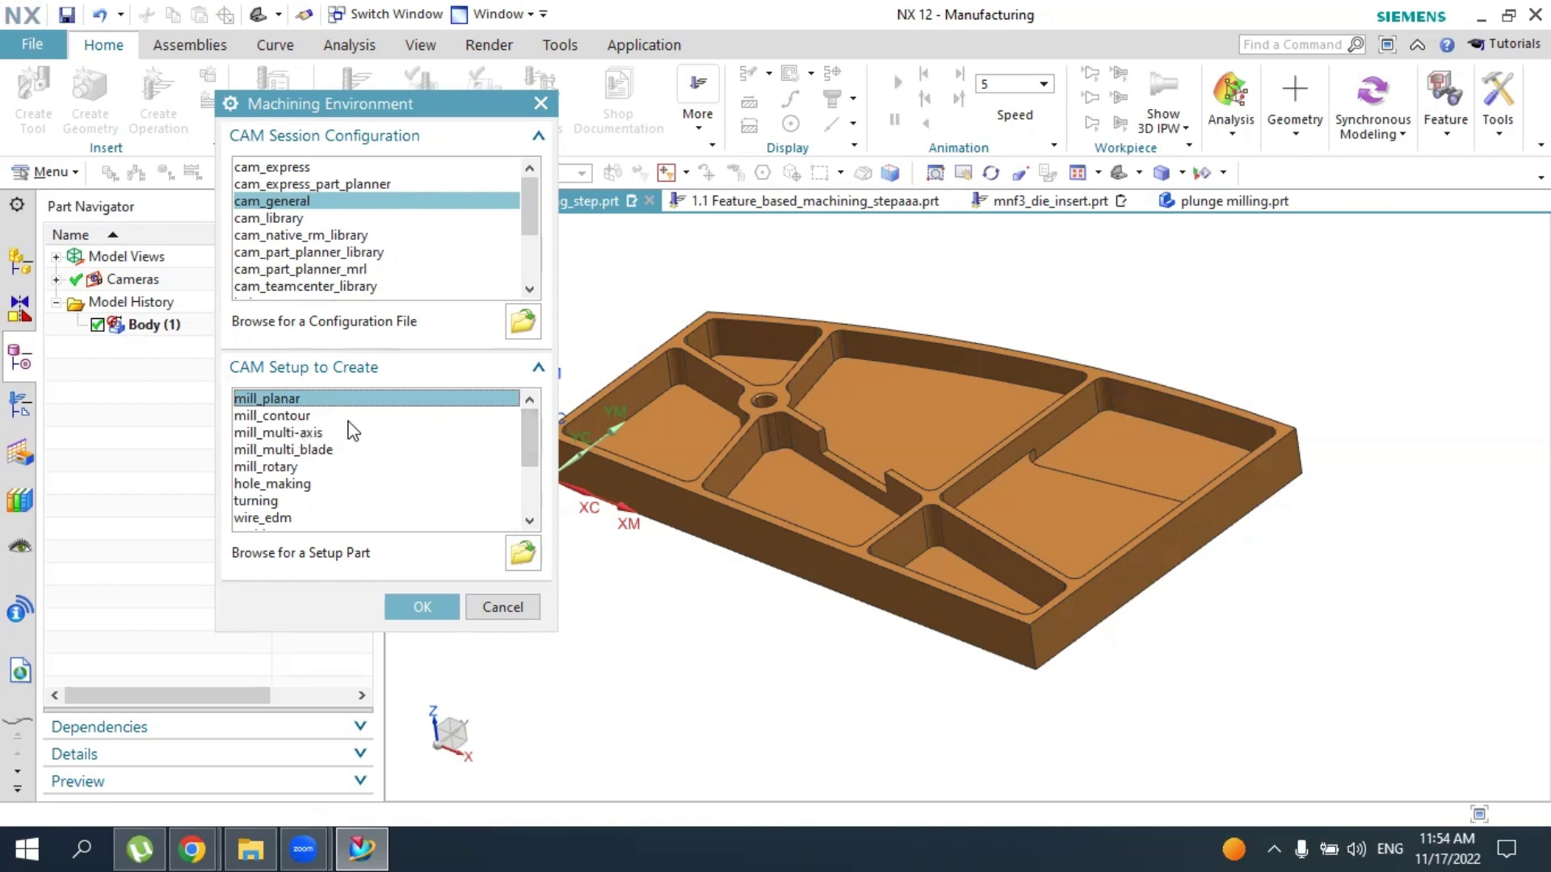
left_click(283, 418)
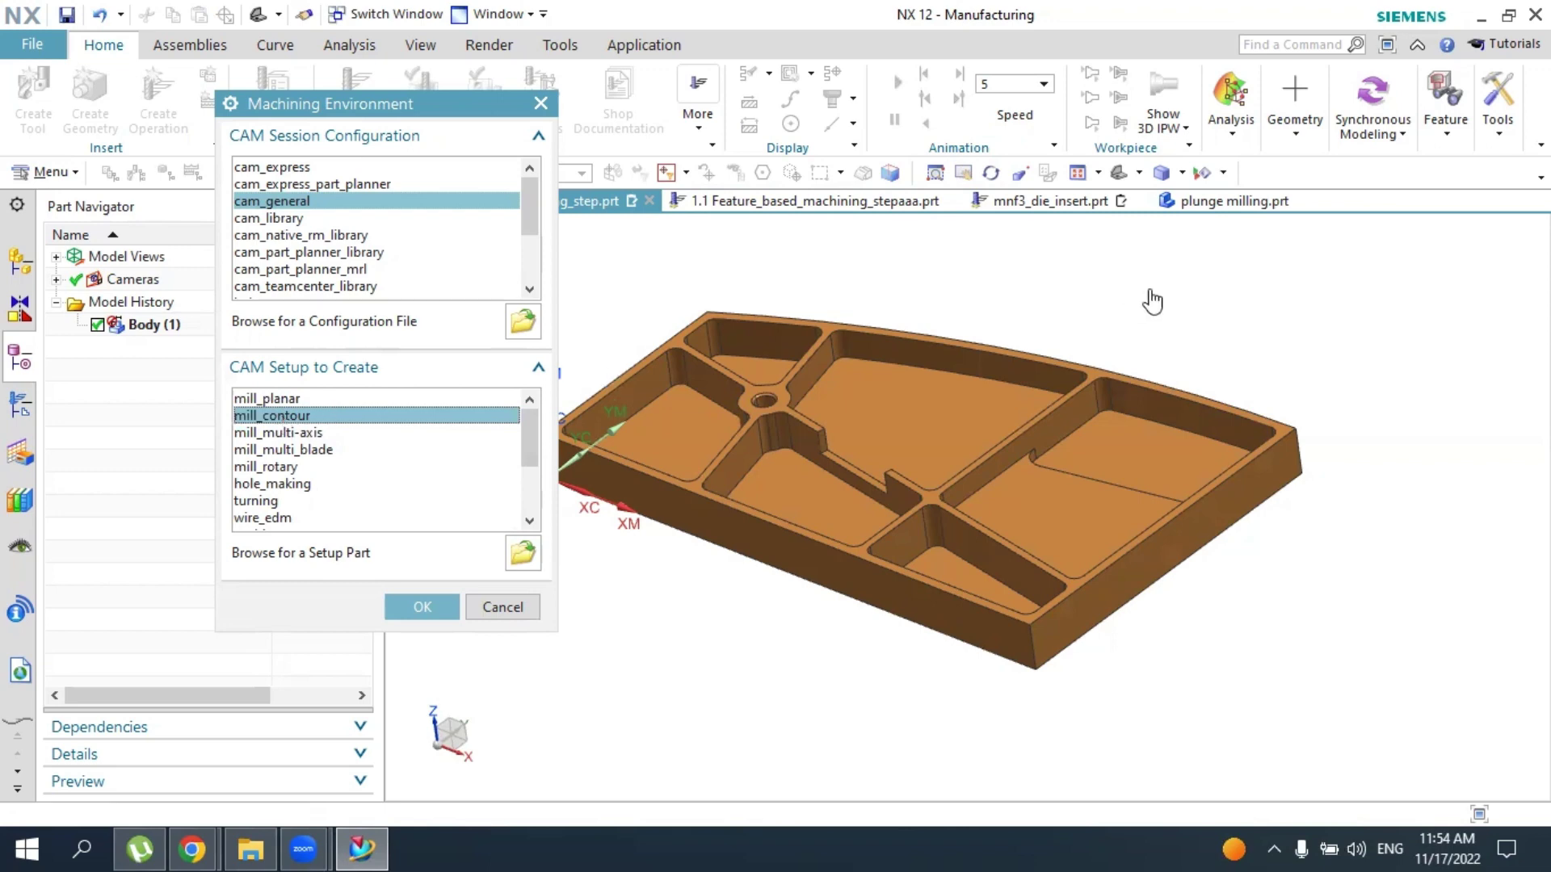
left_click(1110, 215)
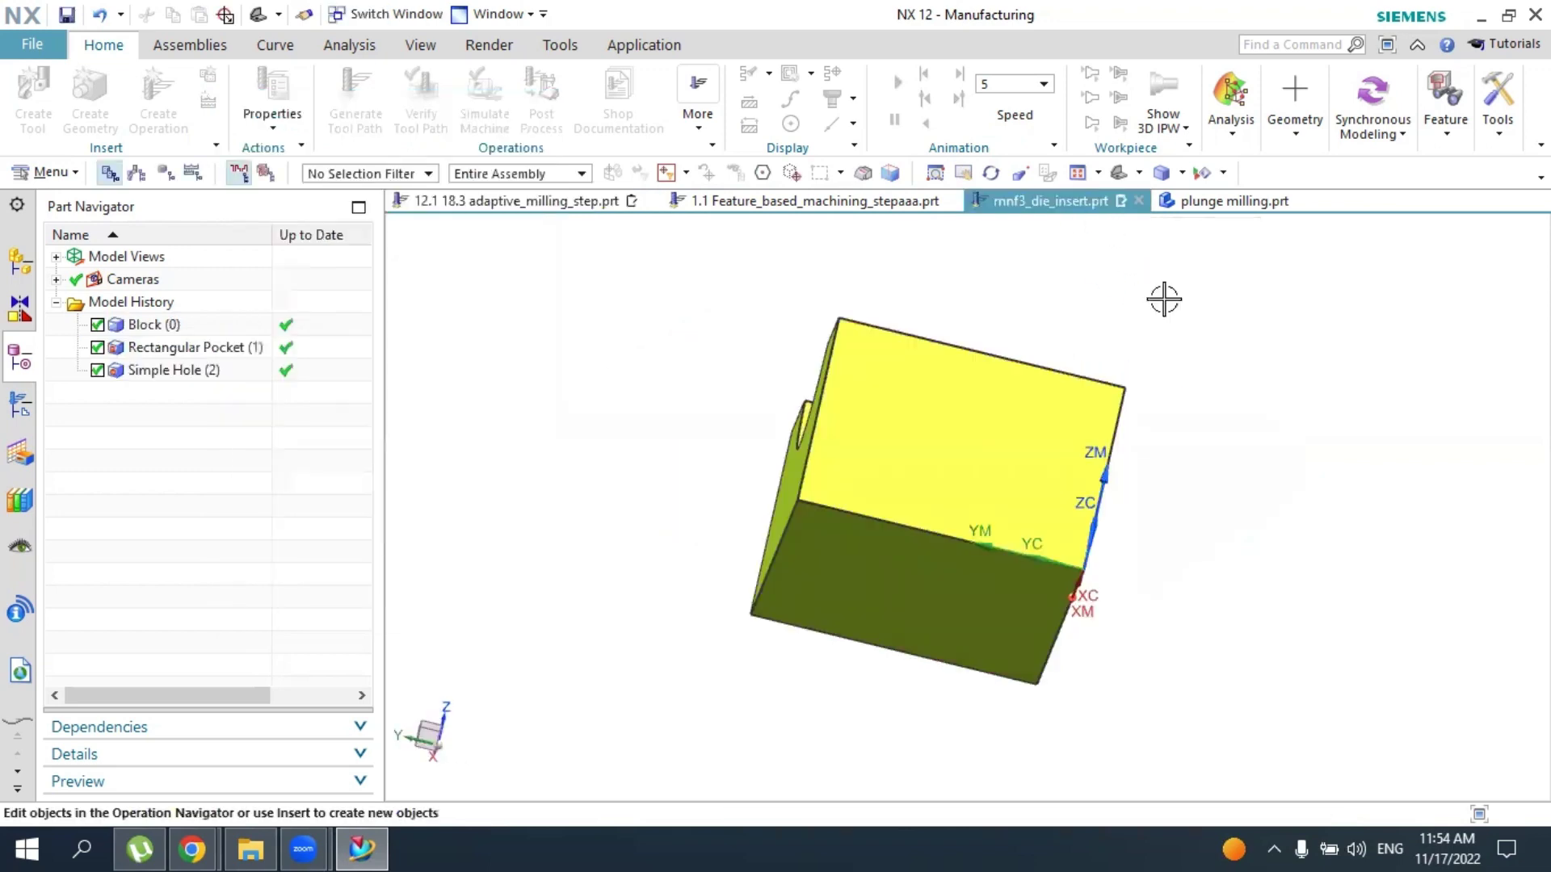
Orbit the die insert to view its pocket, then return to adaptive_milling_step.prt
middle_click_drag(1163, 298, 1130, 374)
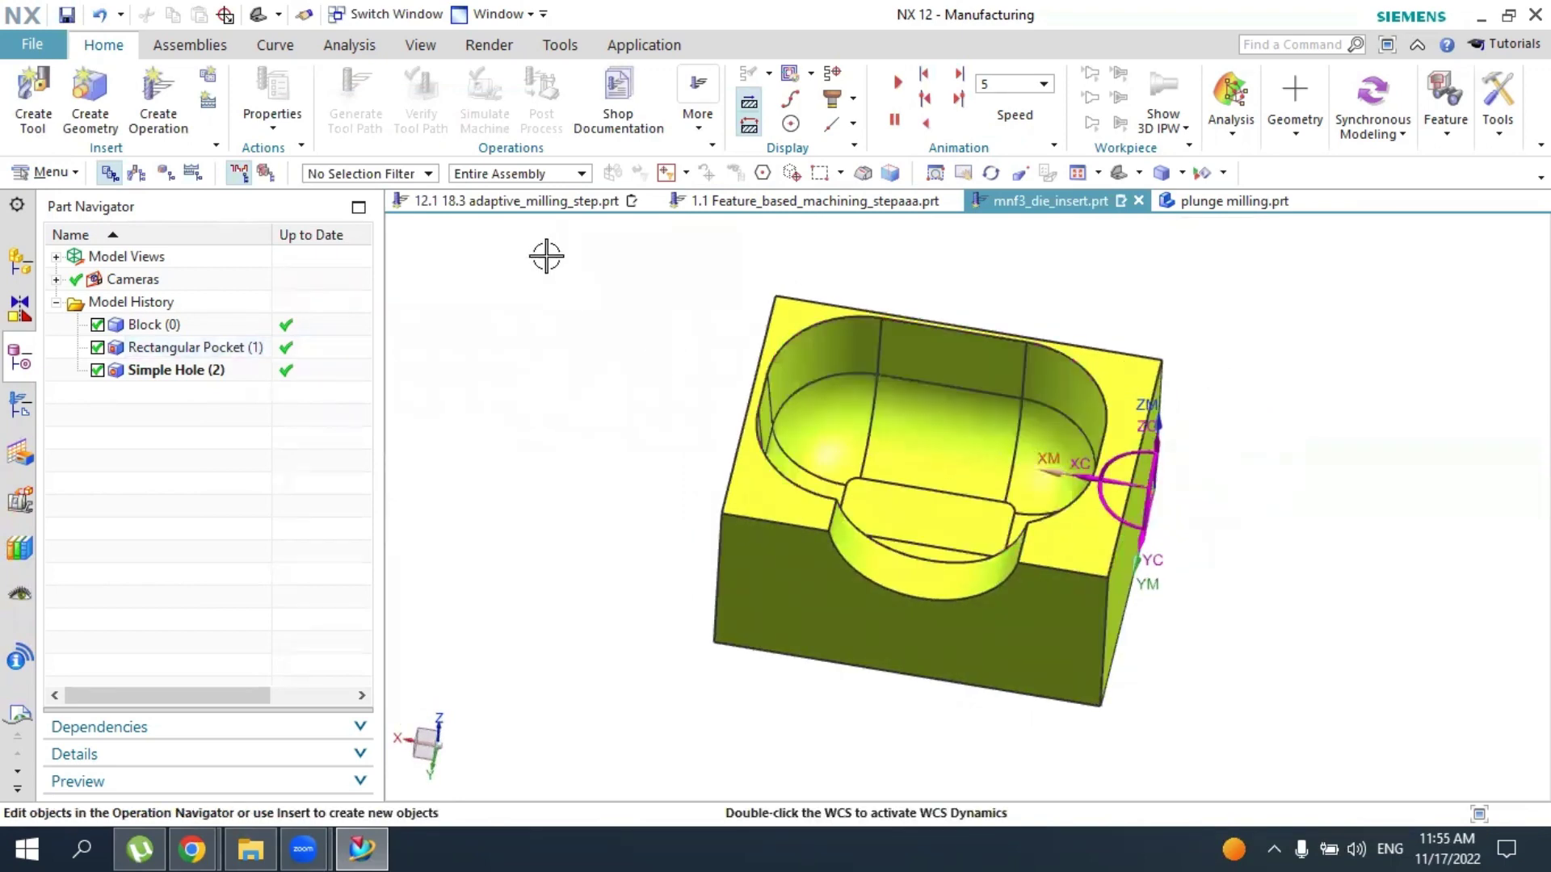
left_click(515, 206)
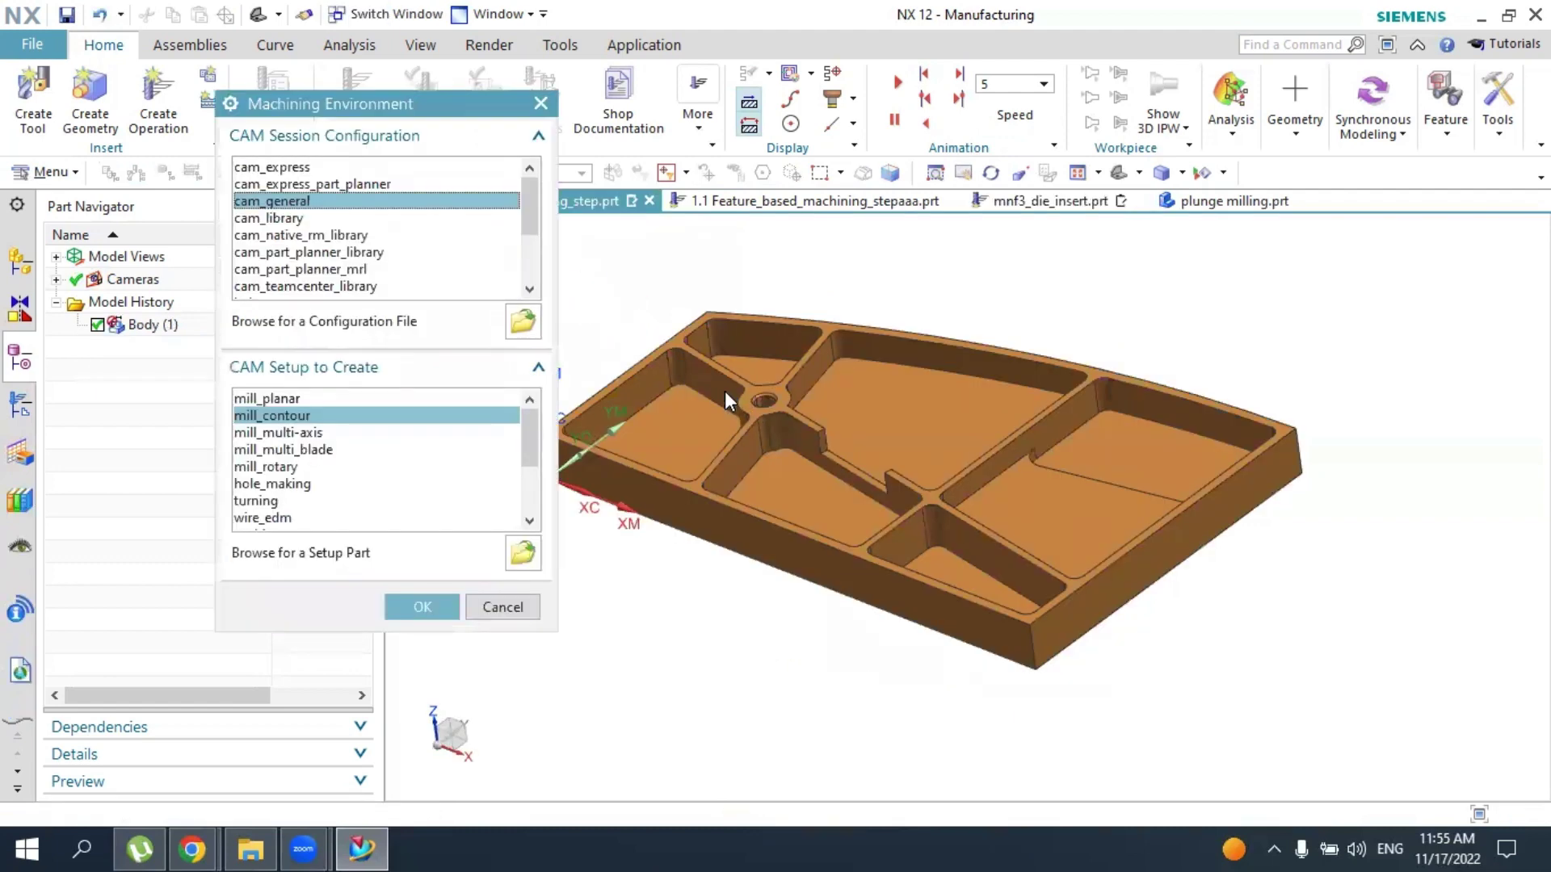
Initialise the part with cam_general and the mill_contour CAM setup
left_click(283, 399)
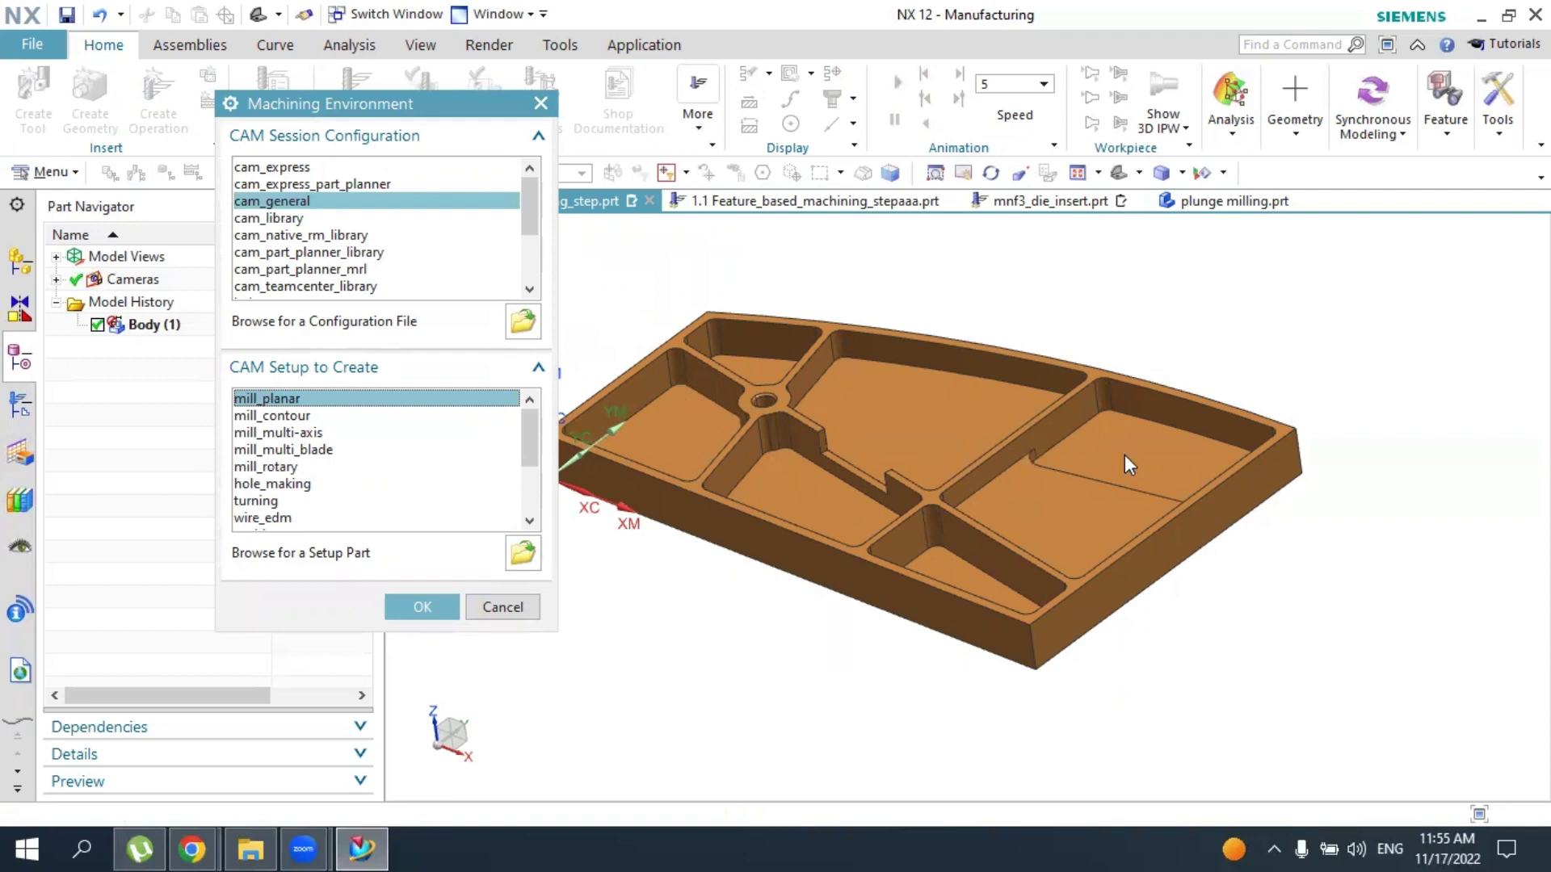
left_click(270, 416)
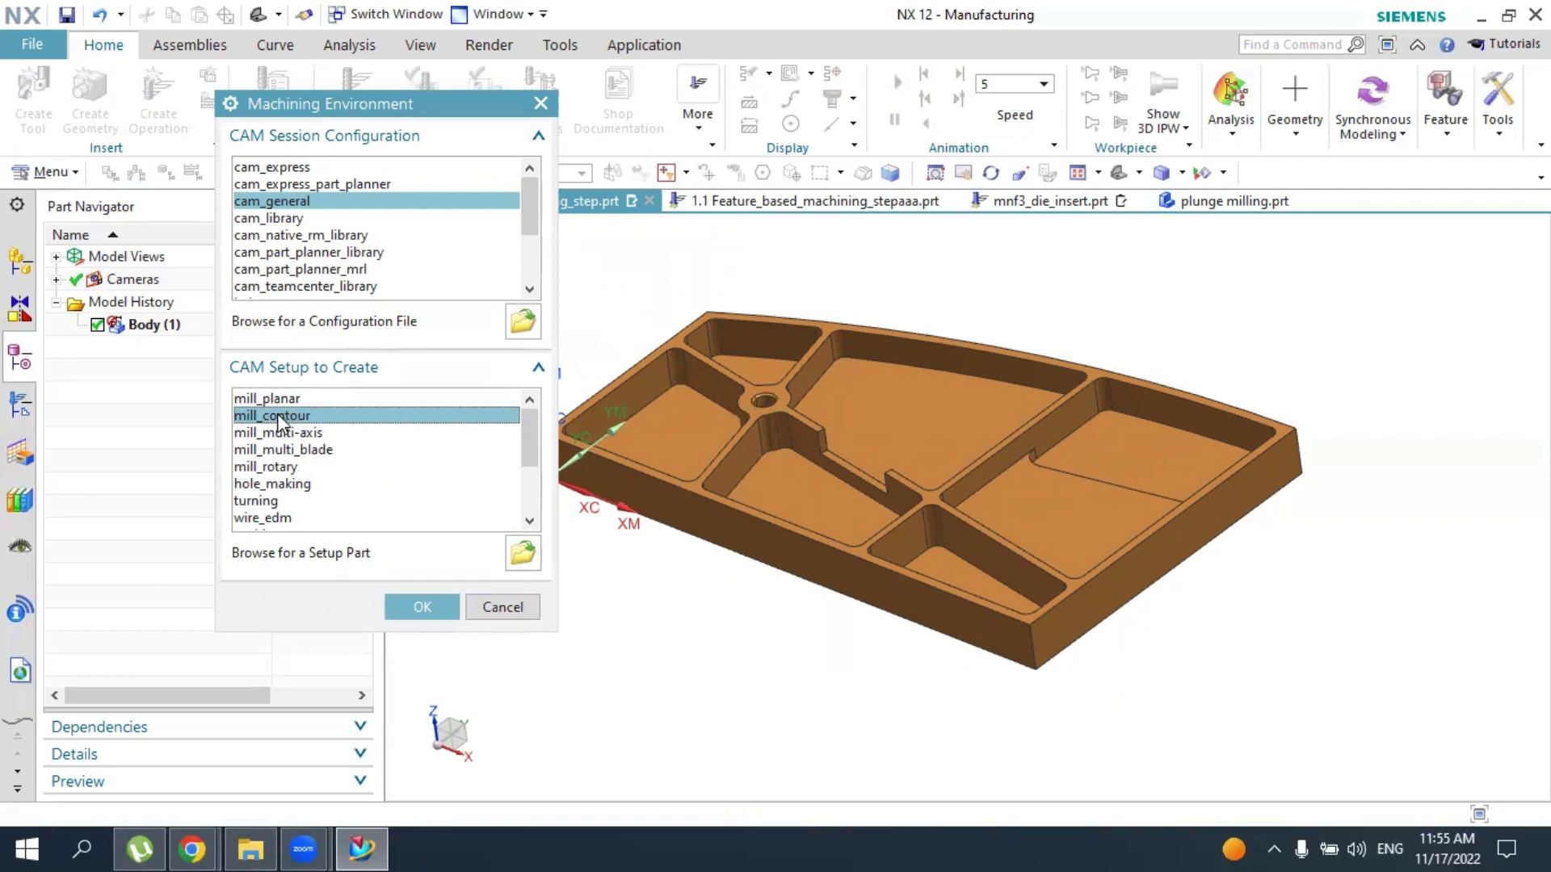
left_click(421, 607)
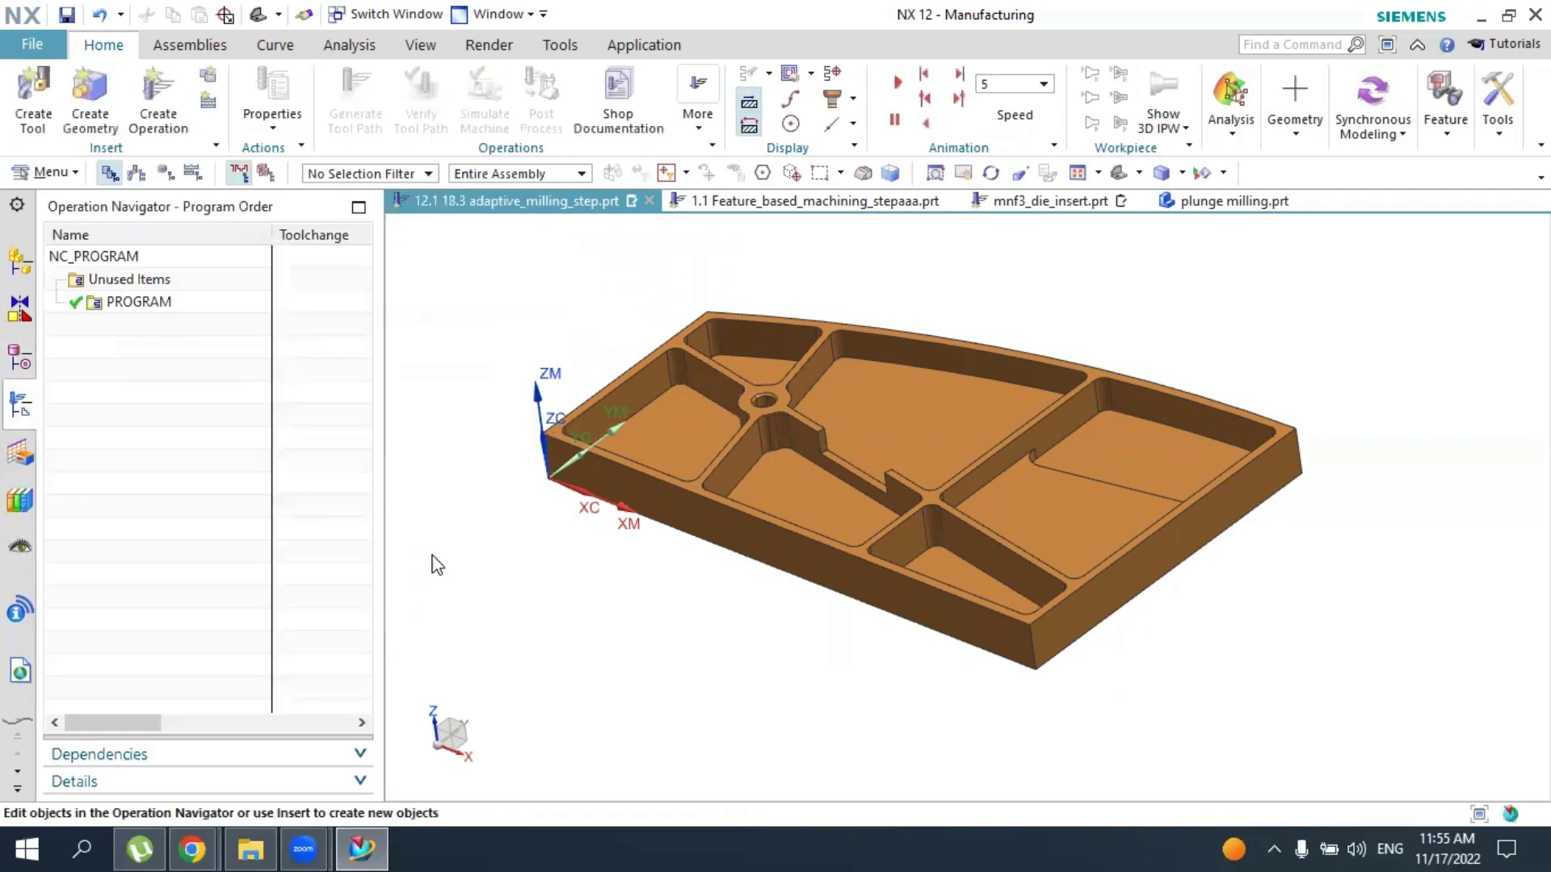
Switch the Operation Navigator to Geometry View and select WORKPIECE under MCS_MILL
scroll(917, 345, "down", 2)
scroll(957, 298, "up", 2)
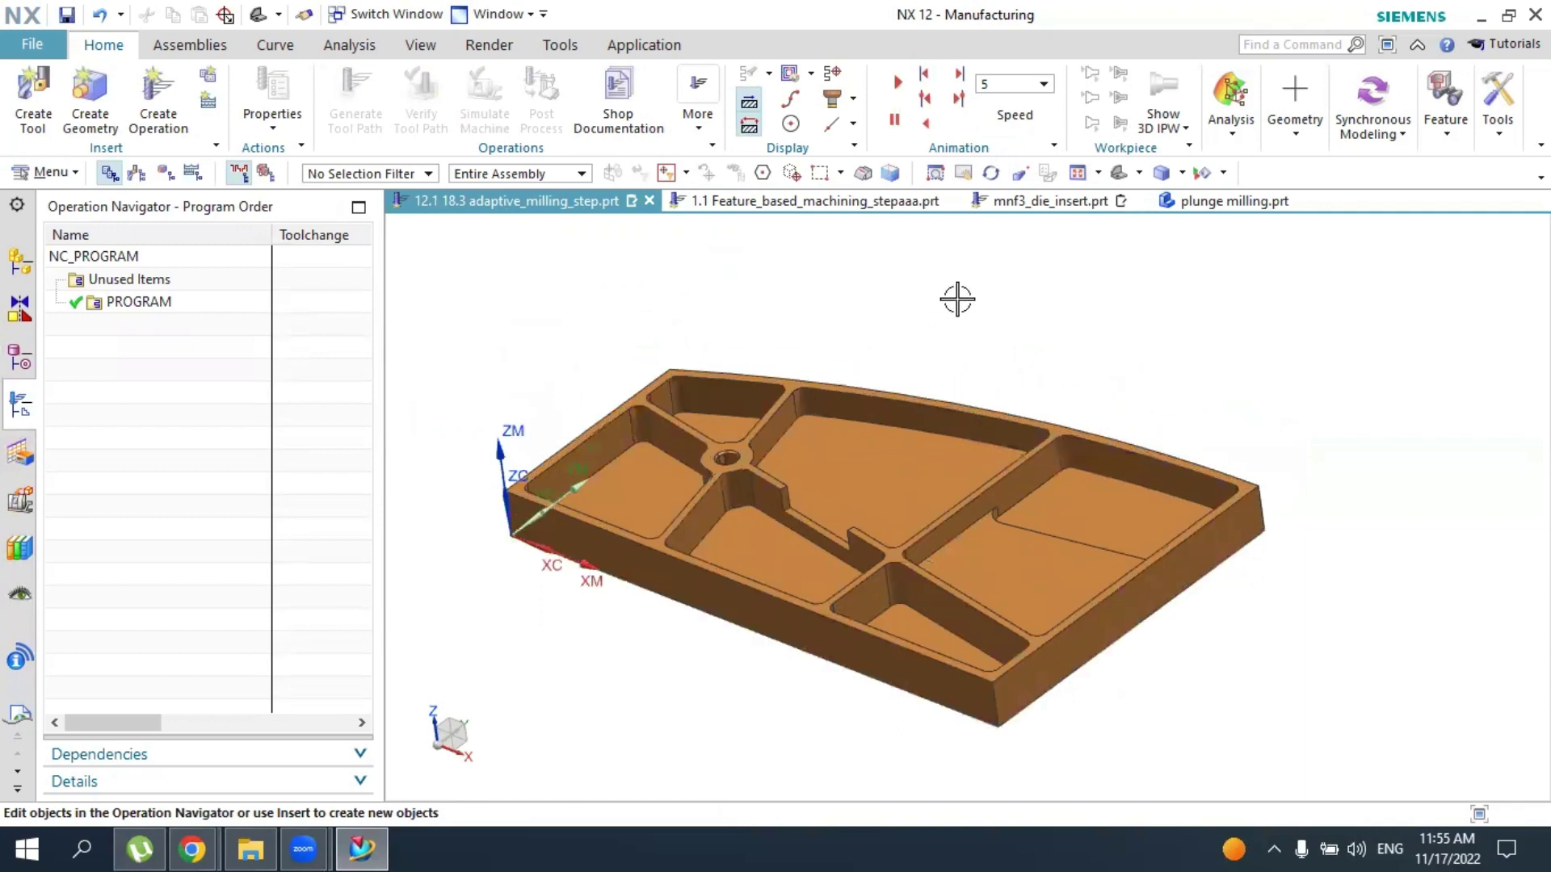
mouse_move(957, 299)
middle_mouse_down()
mouse_move(973, 326)
mouse_move(975, 287)
mouse_move(957, 285)
mouse_move(979, 291)
mouse_move(960, 297)
middle_mouse_up()
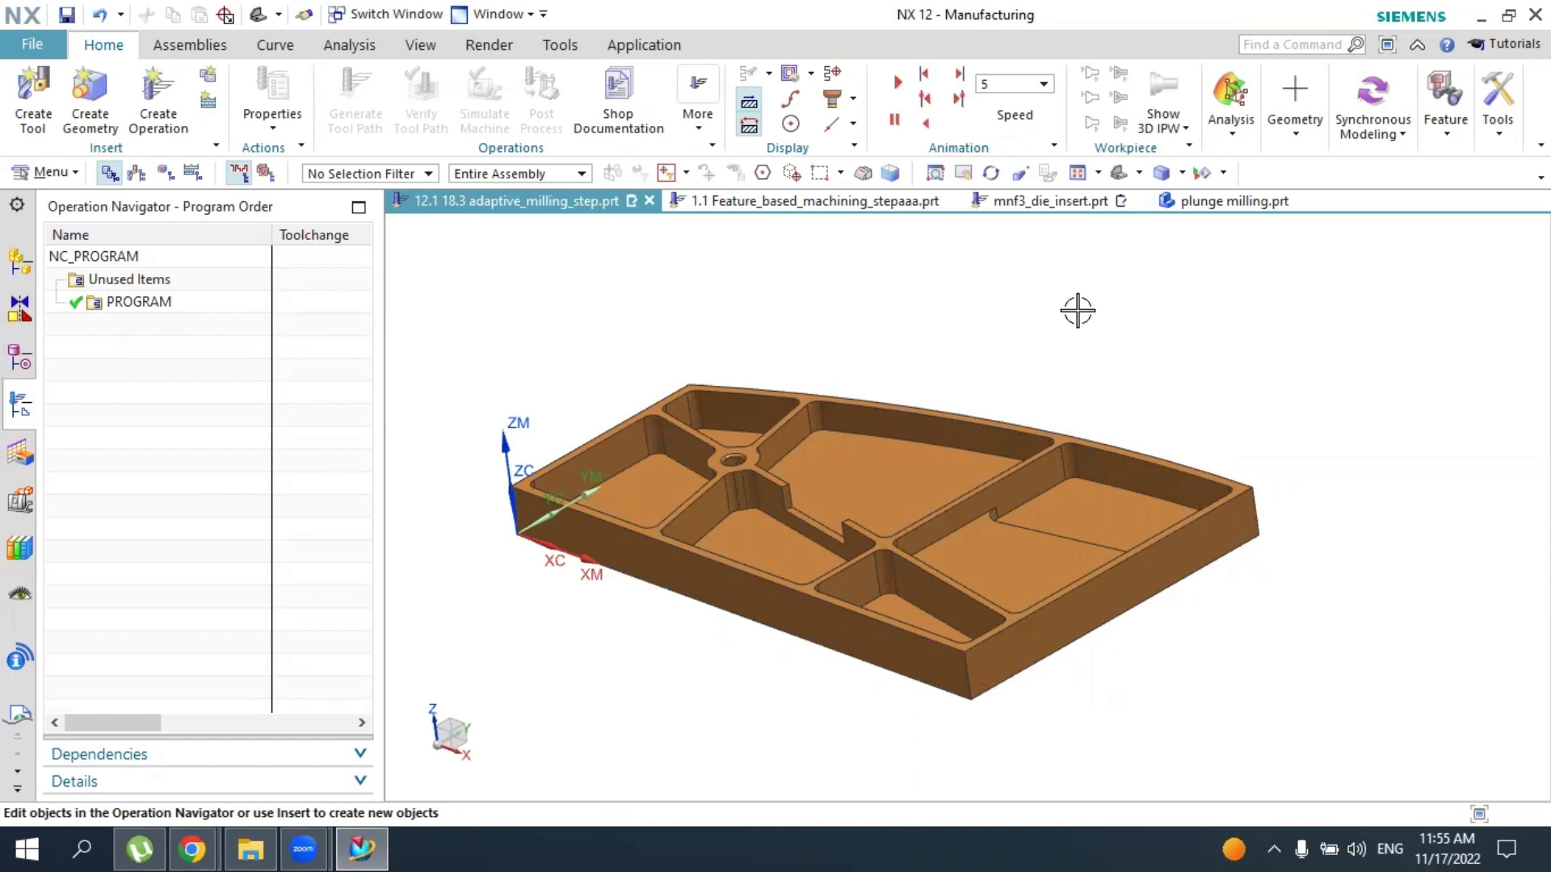
left_click(166, 176)
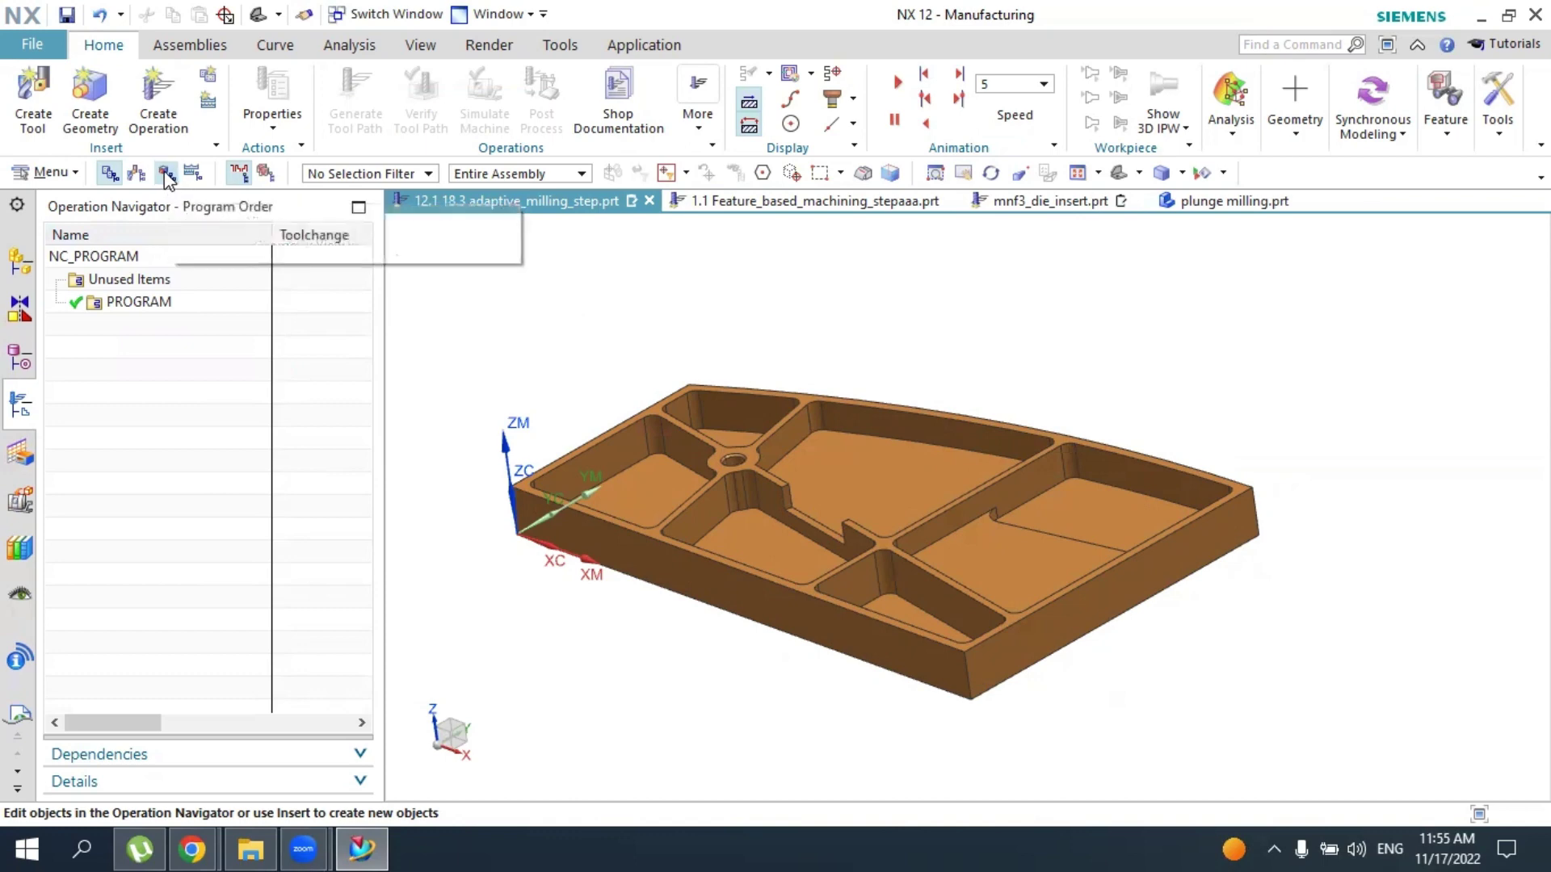
left_click(57, 305)
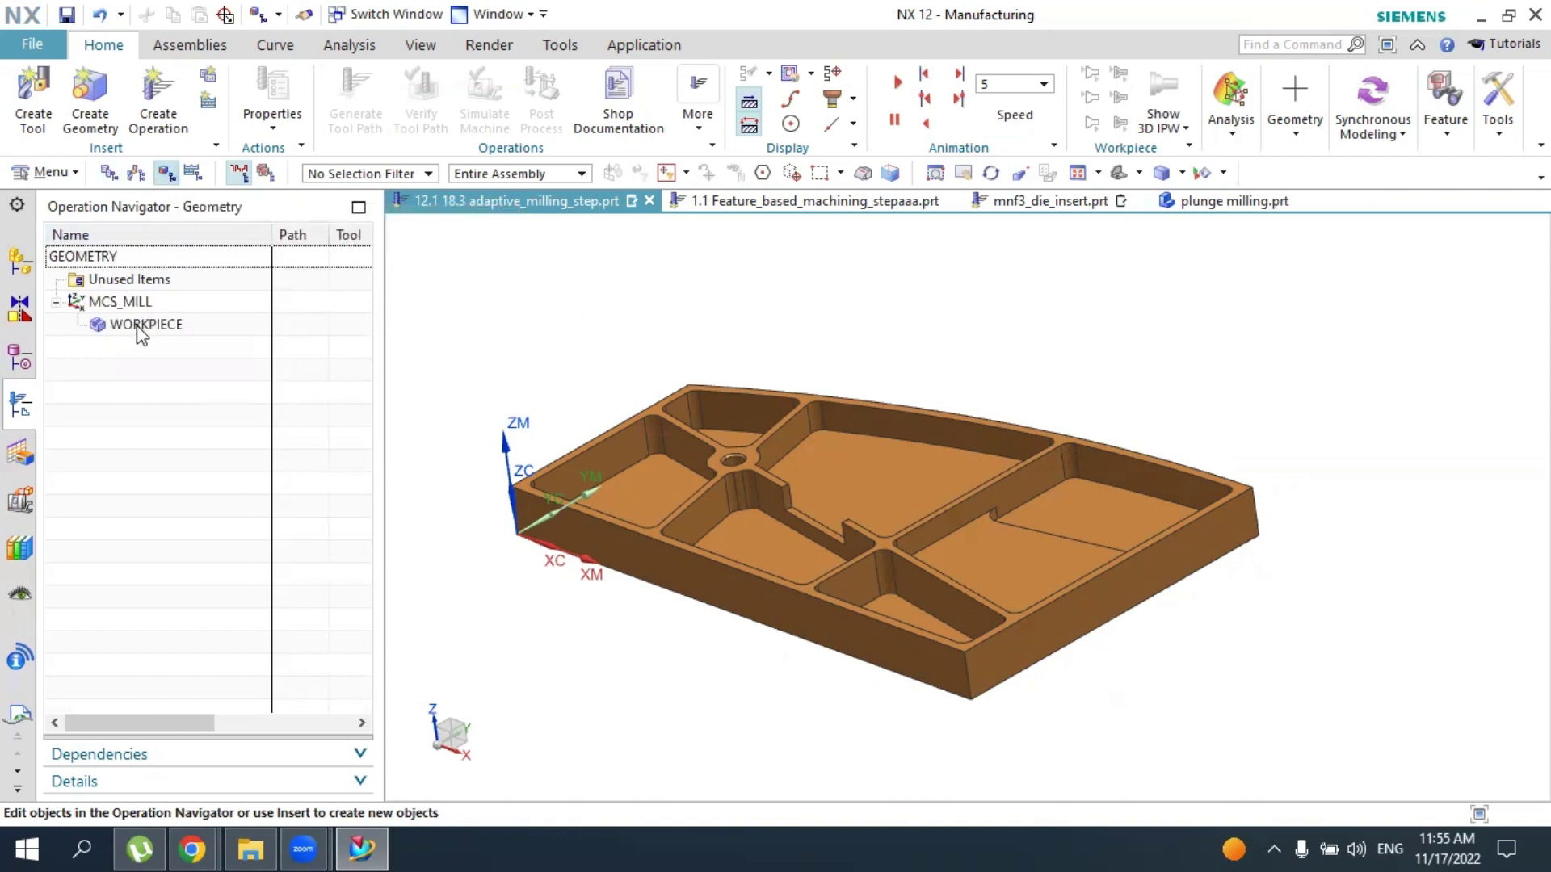
left_click(145, 325)
Specify the pocketed plate's solid body as WORKPIECE's part geometry
double_click(148, 327)
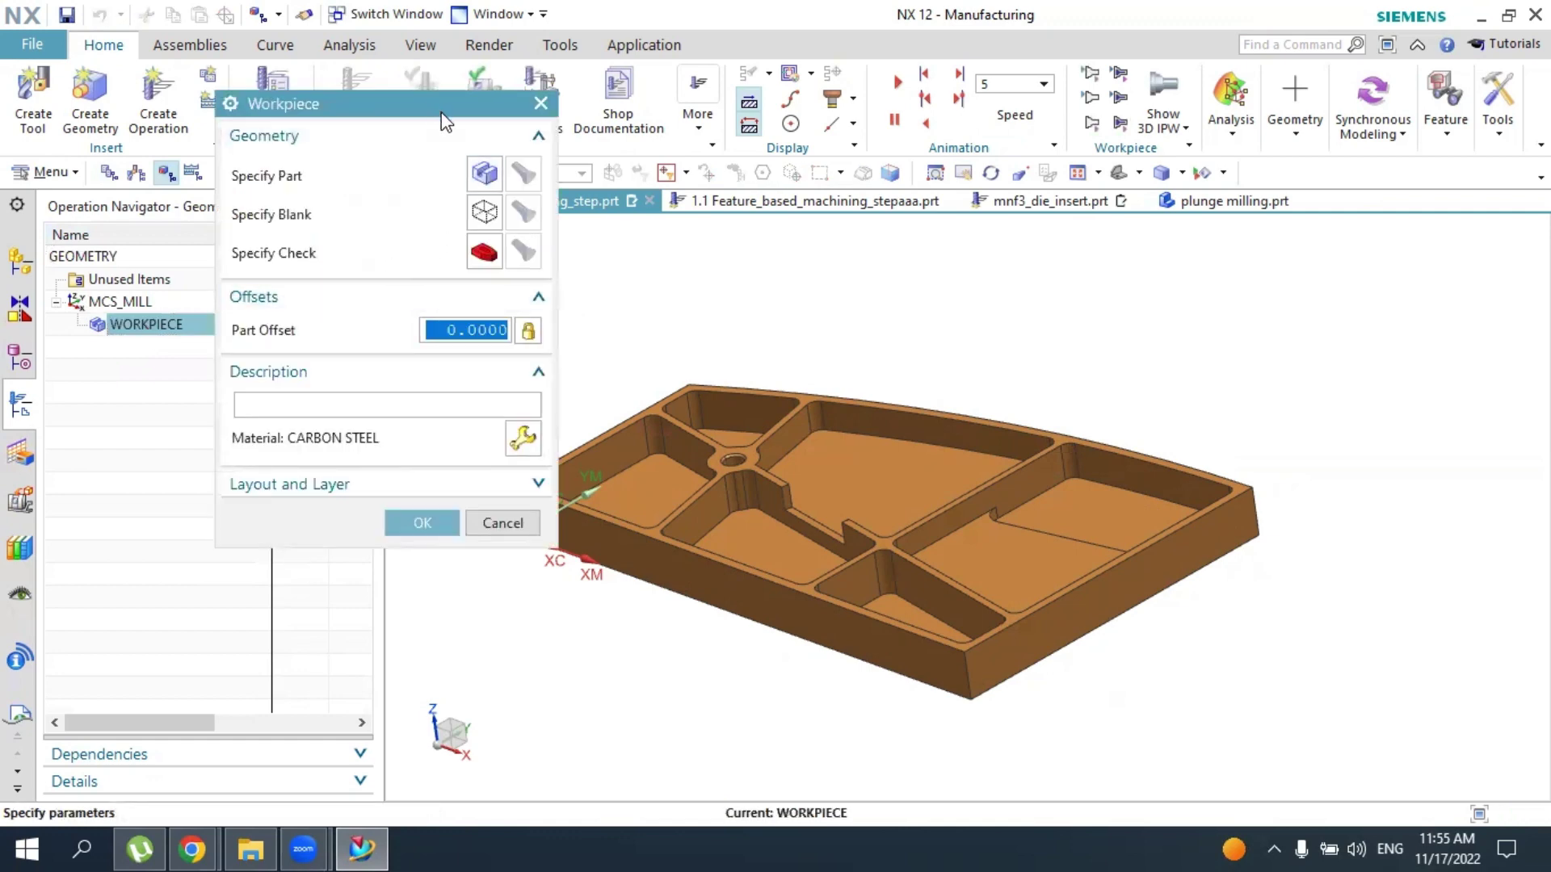
left_click_drag(444, 121, 391, 171)
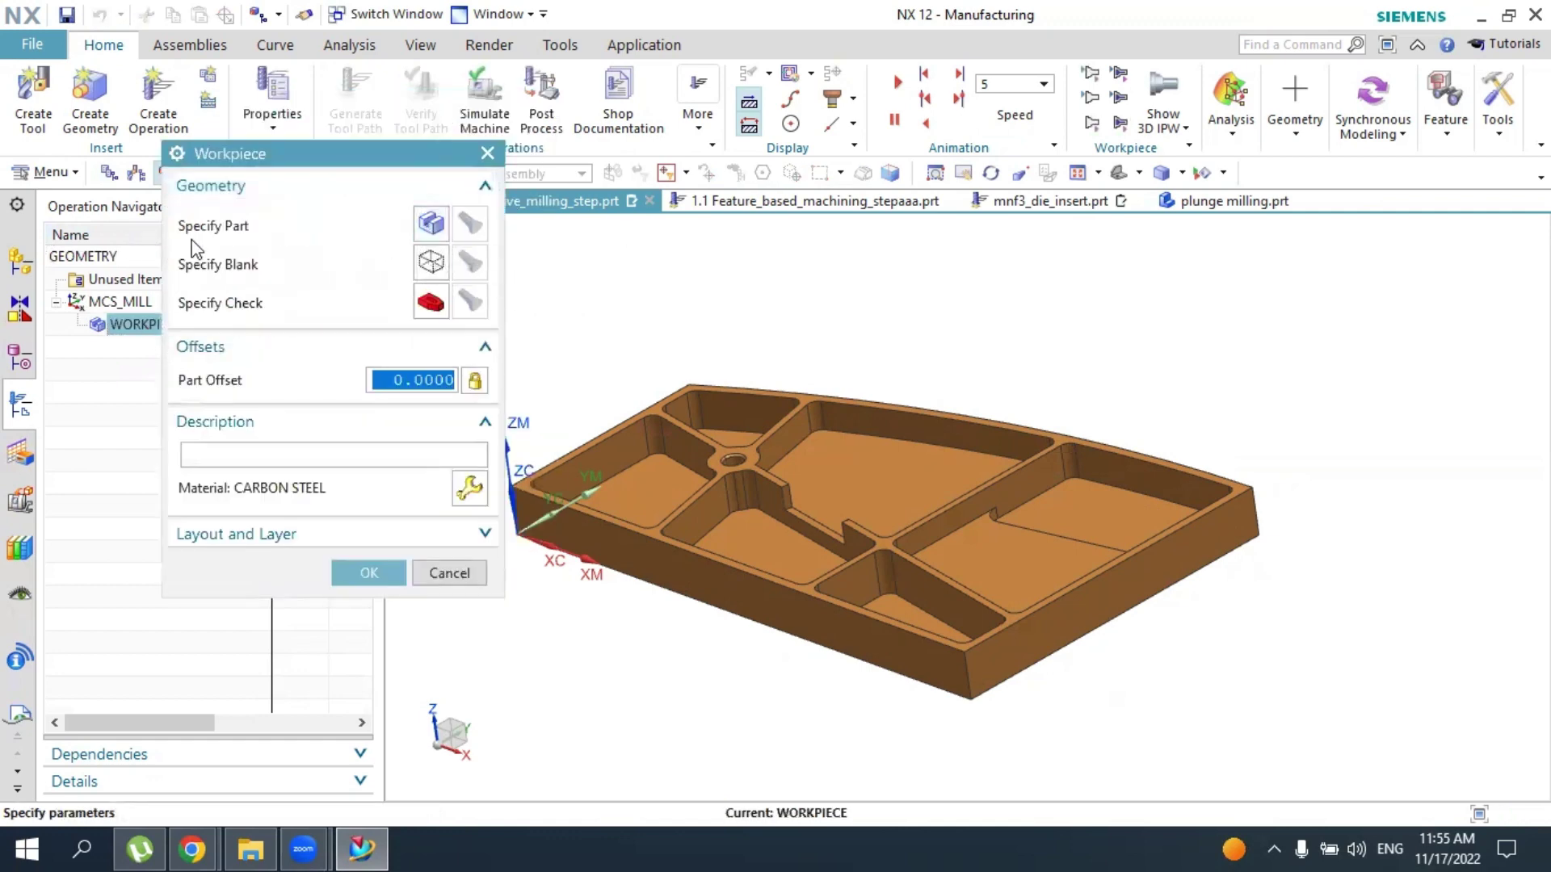
left_click(433, 226)
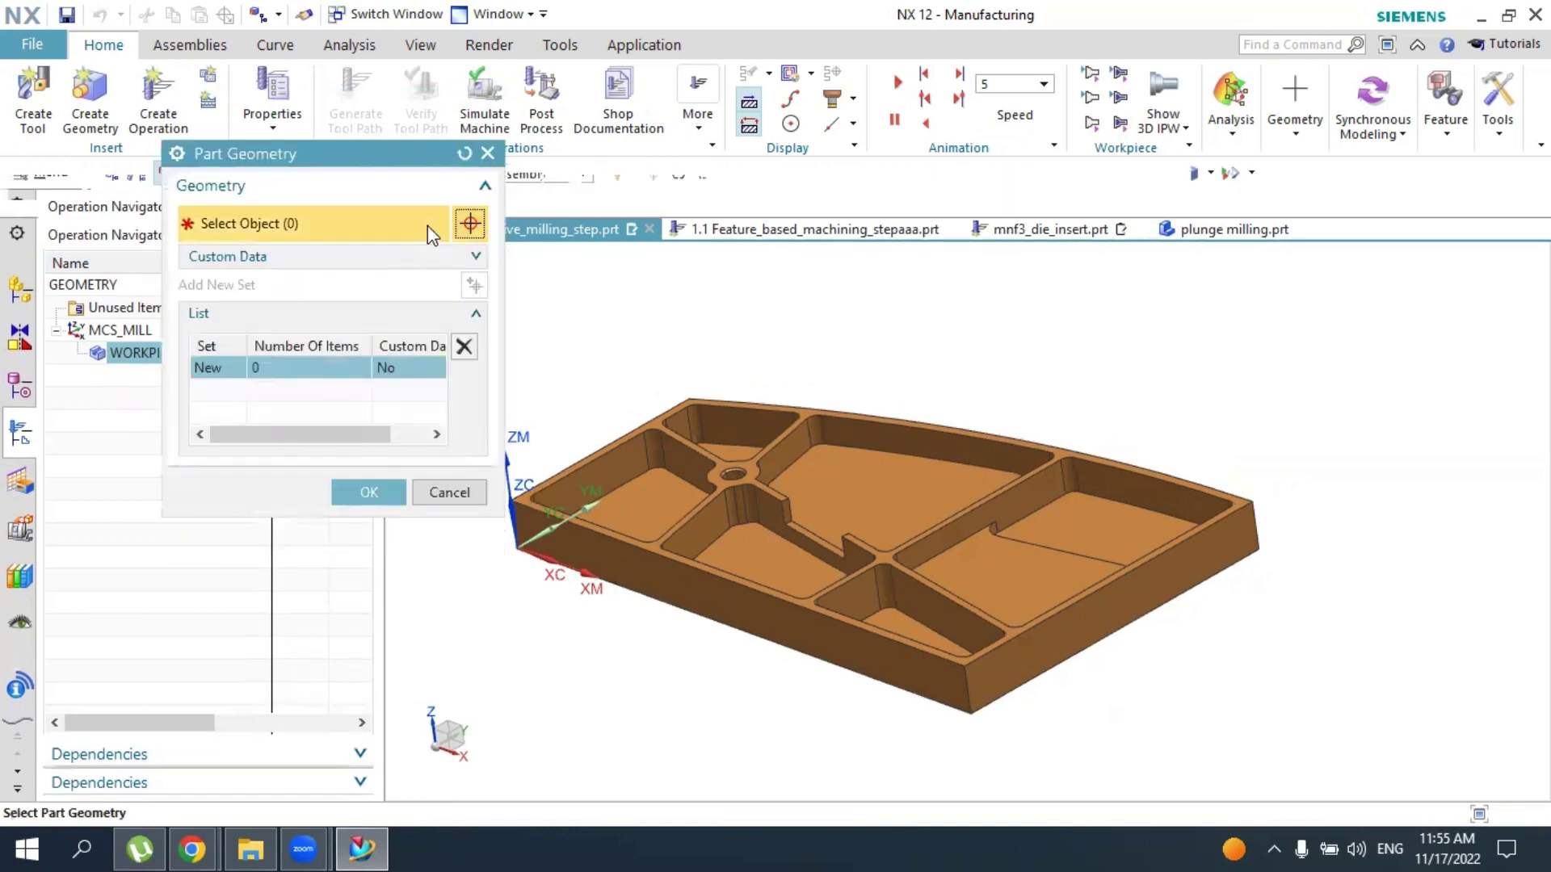
left_click(667, 472)
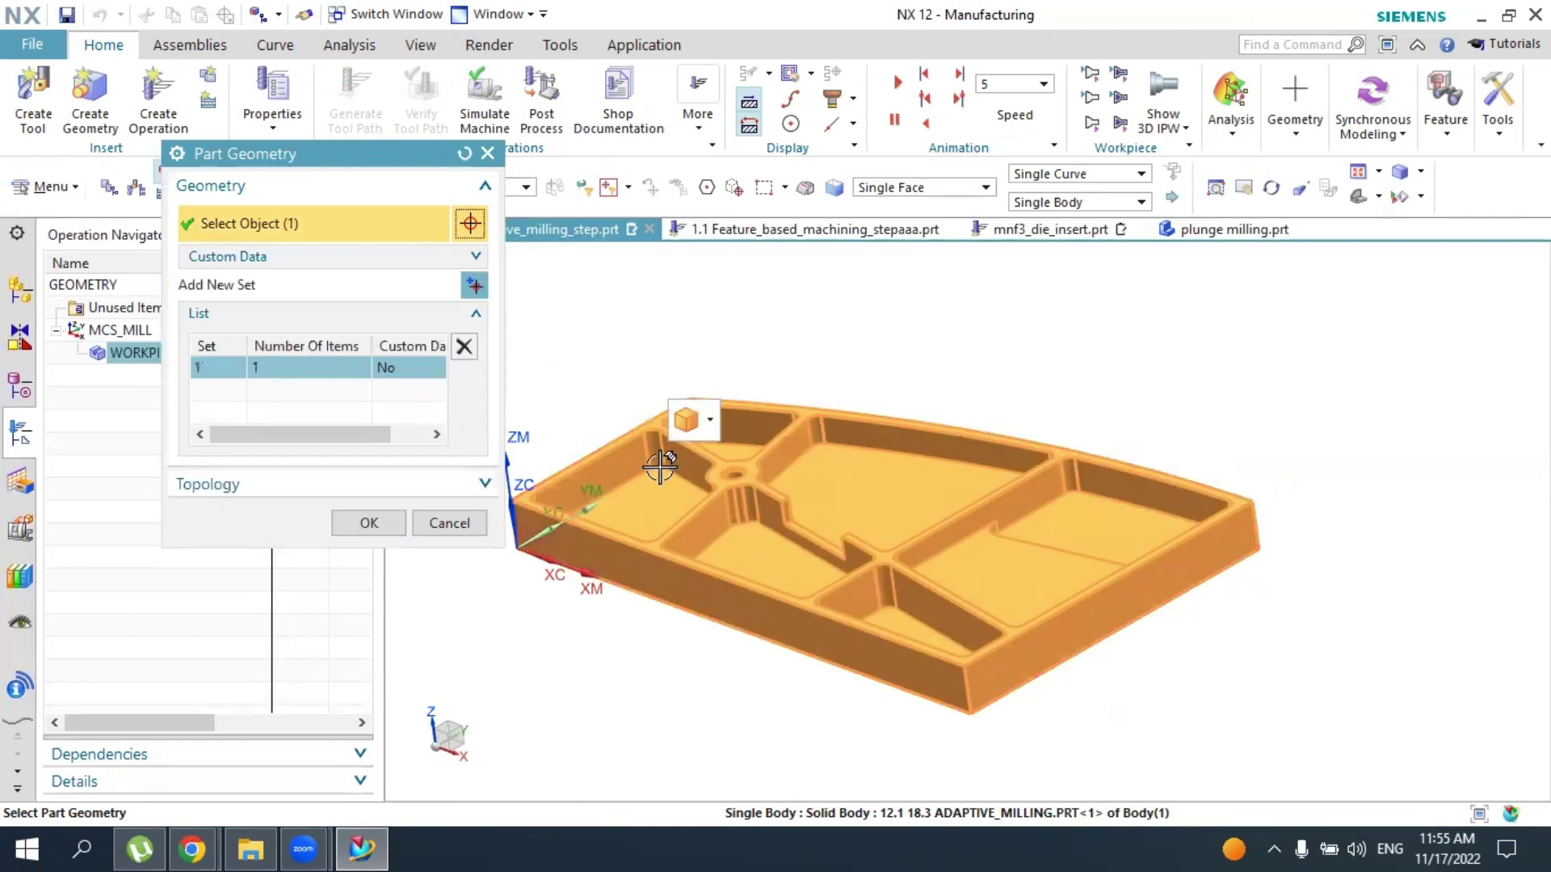
left_click(370, 522)
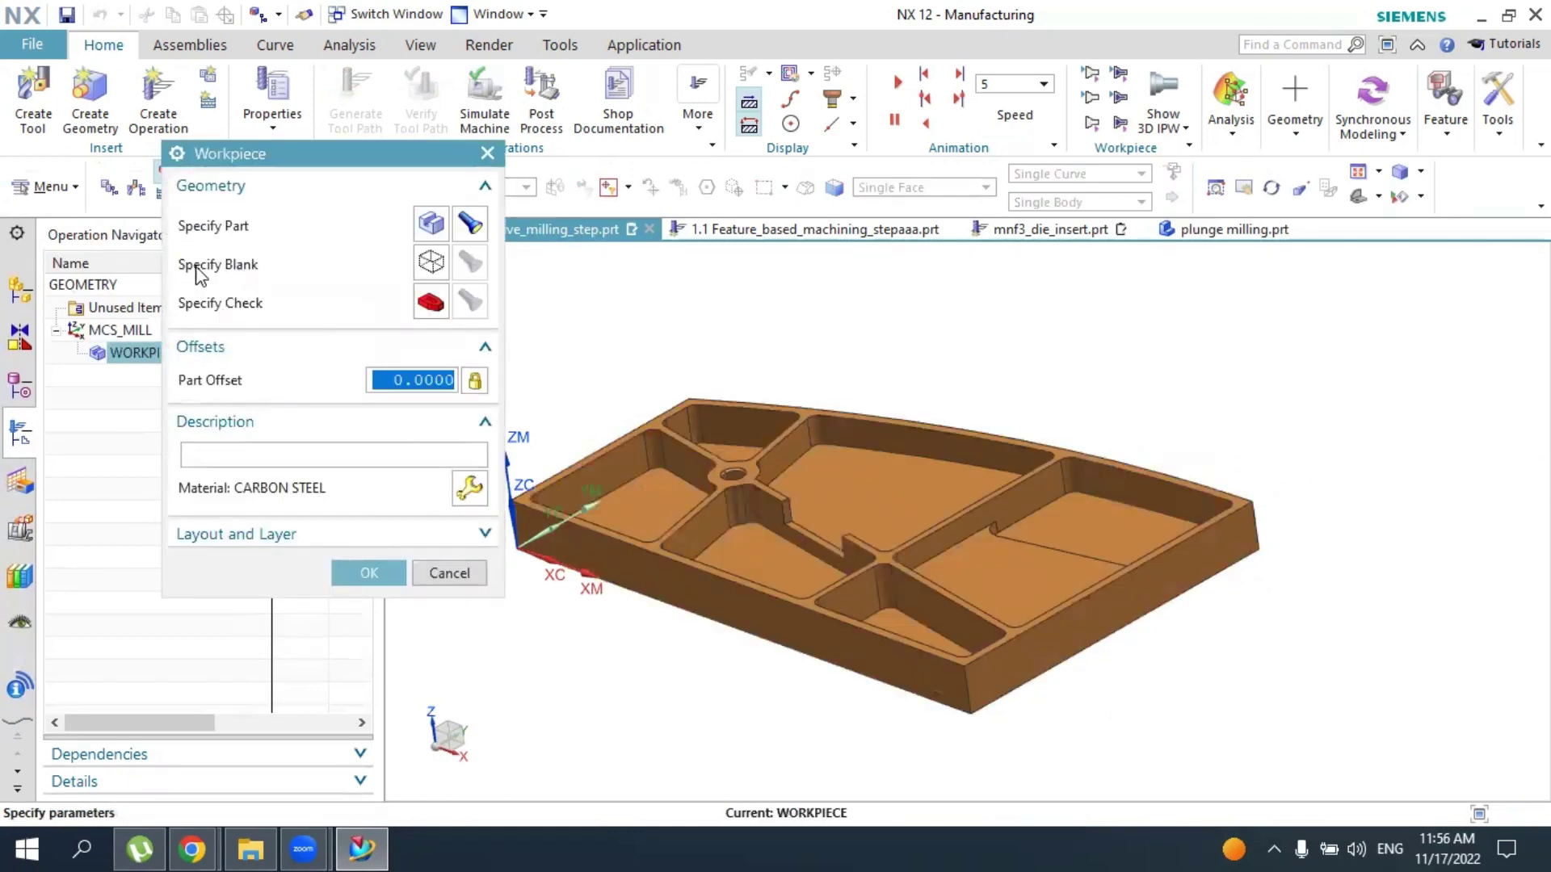
Set the workpiece blank to a Bounding Block around the part
left_click(431, 262)
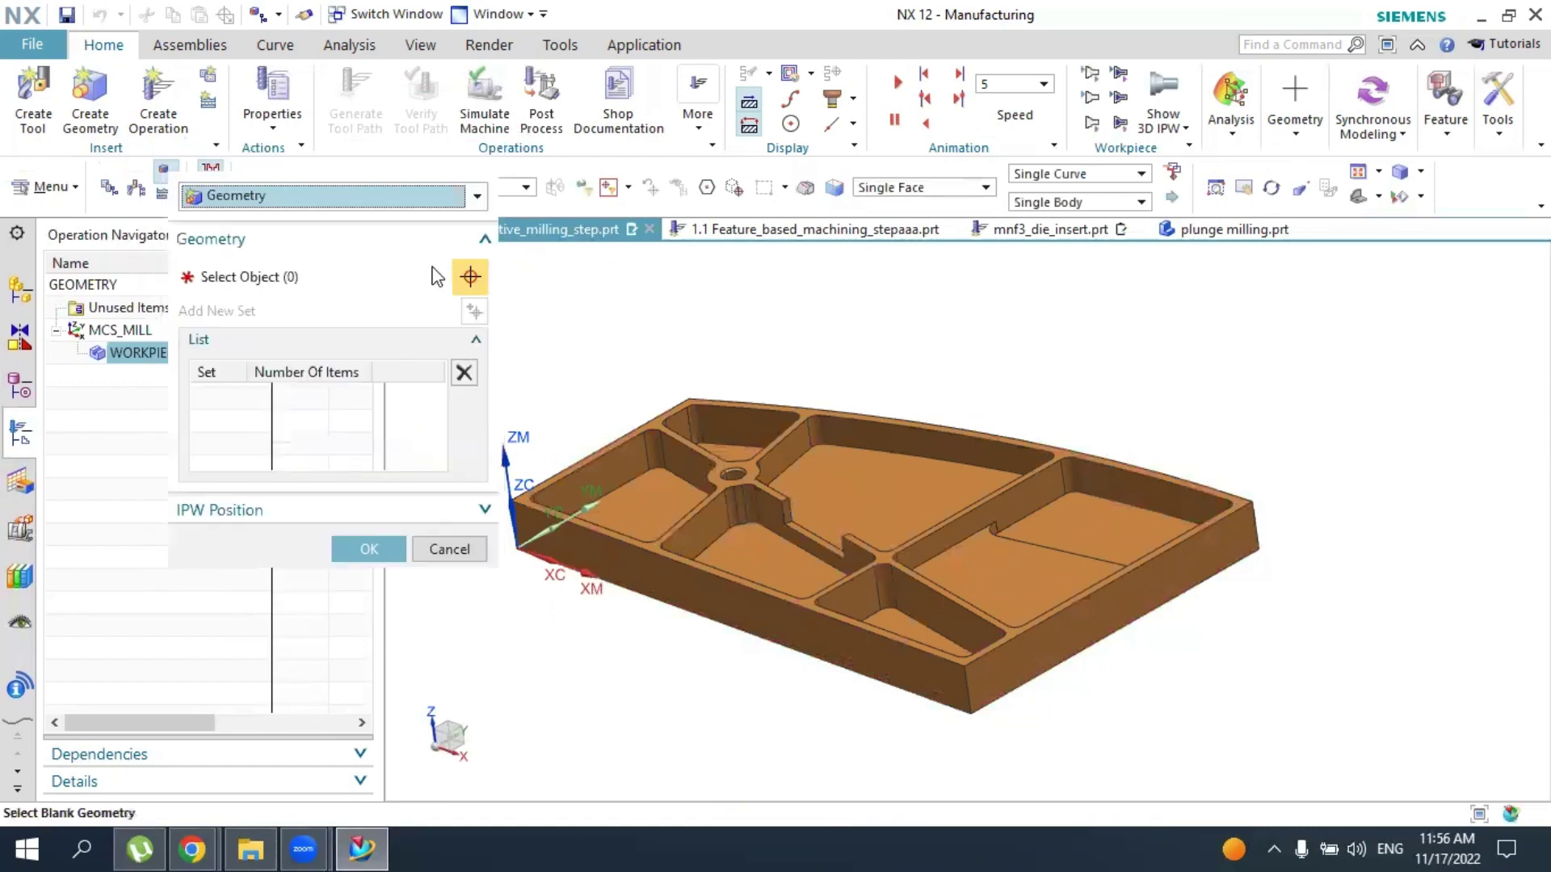
left_click(368, 196)
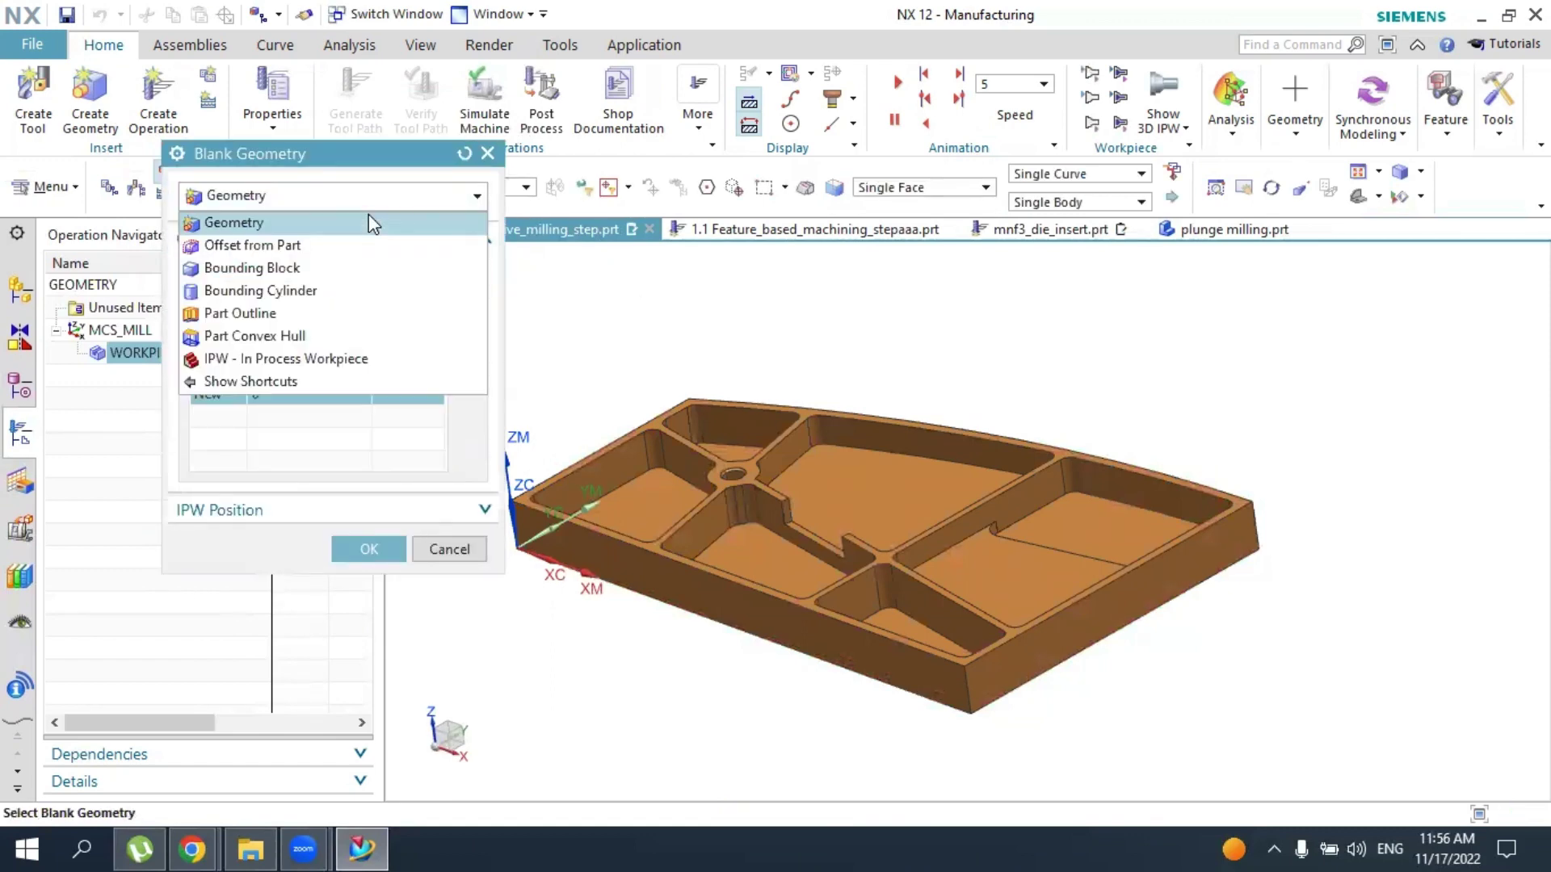
left_click(332, 267)
mouse_move(682, 353)
middle_mouse_down()
mouse_move(739, 358)
mouse_move(638, 398)
mouse_move(658, 437)
mouse_move(759, 446)
mouse_move(717, 444)
mouse_move(703, 336)
middle_mouse_up()
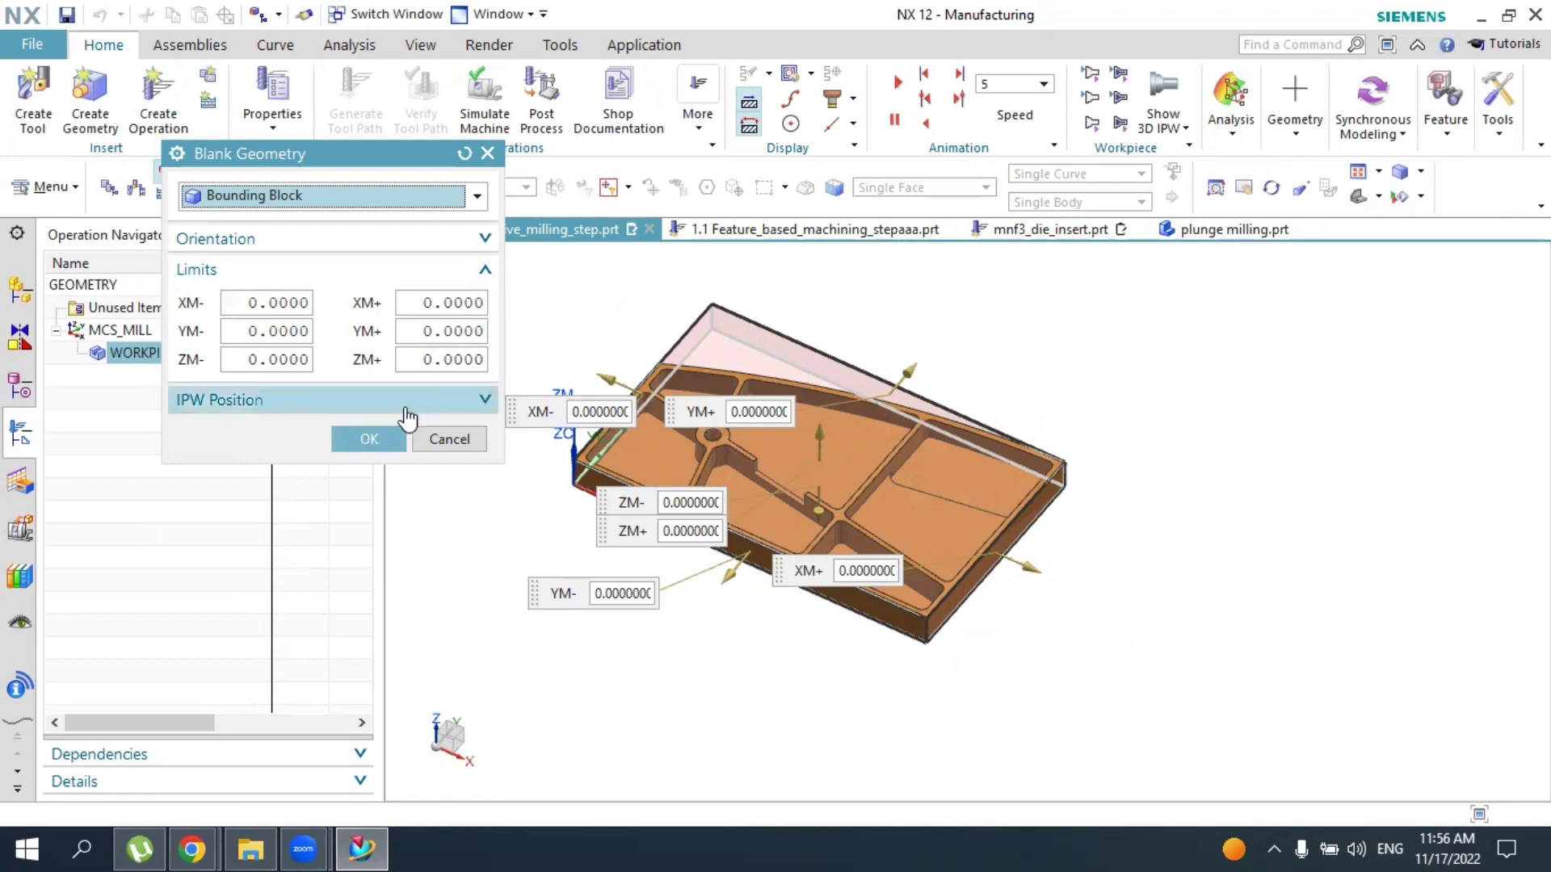
left_click(368, 439)
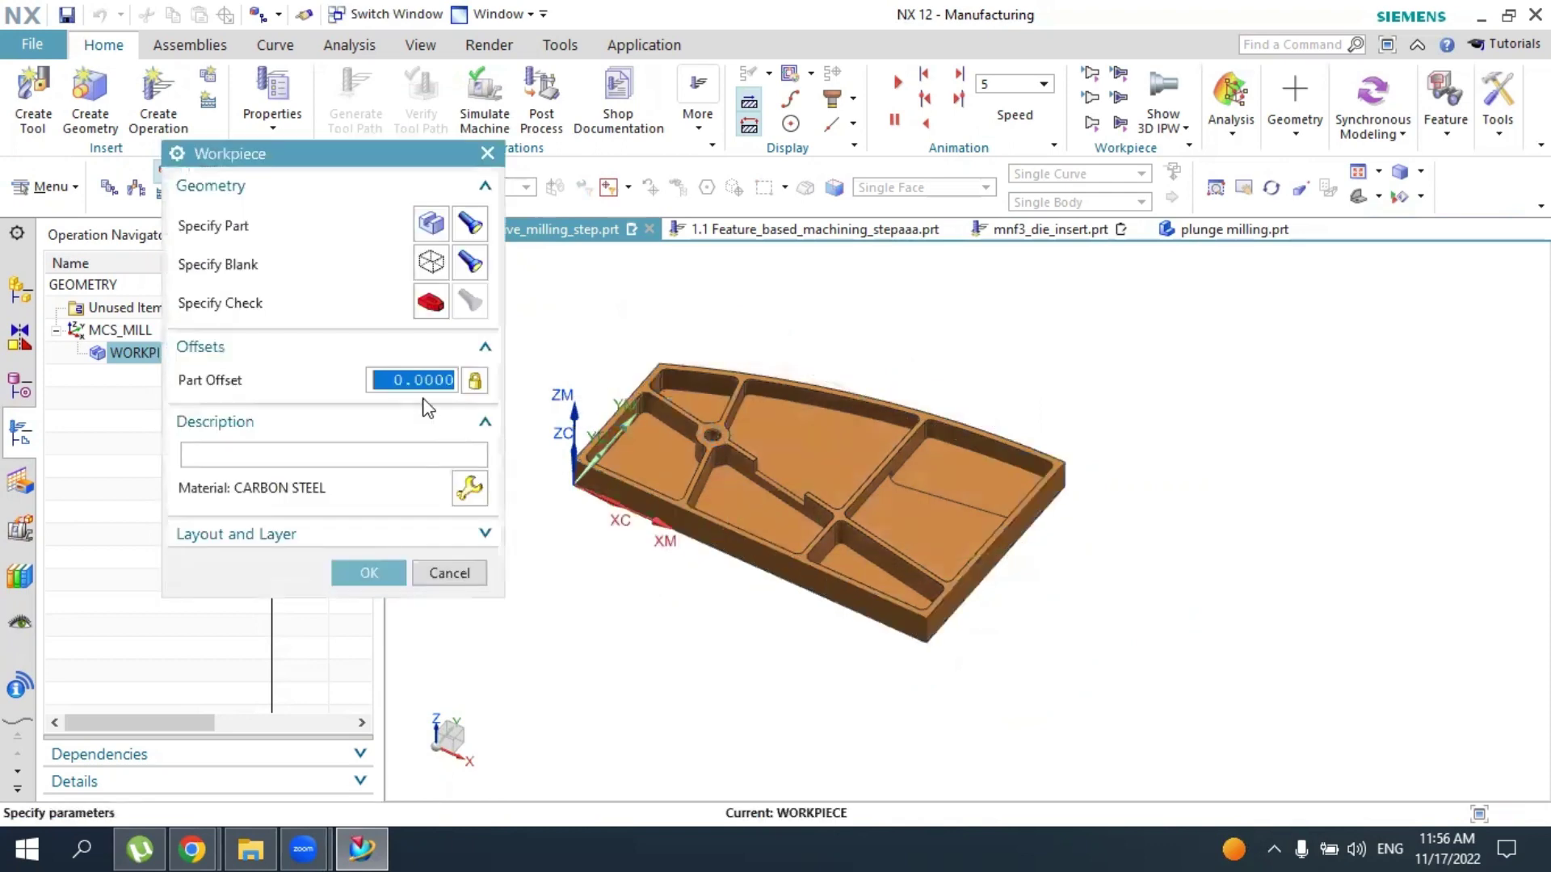
Display the part and blank to check them, then confirm the WORKPIECE settings
left_click(468, 227)
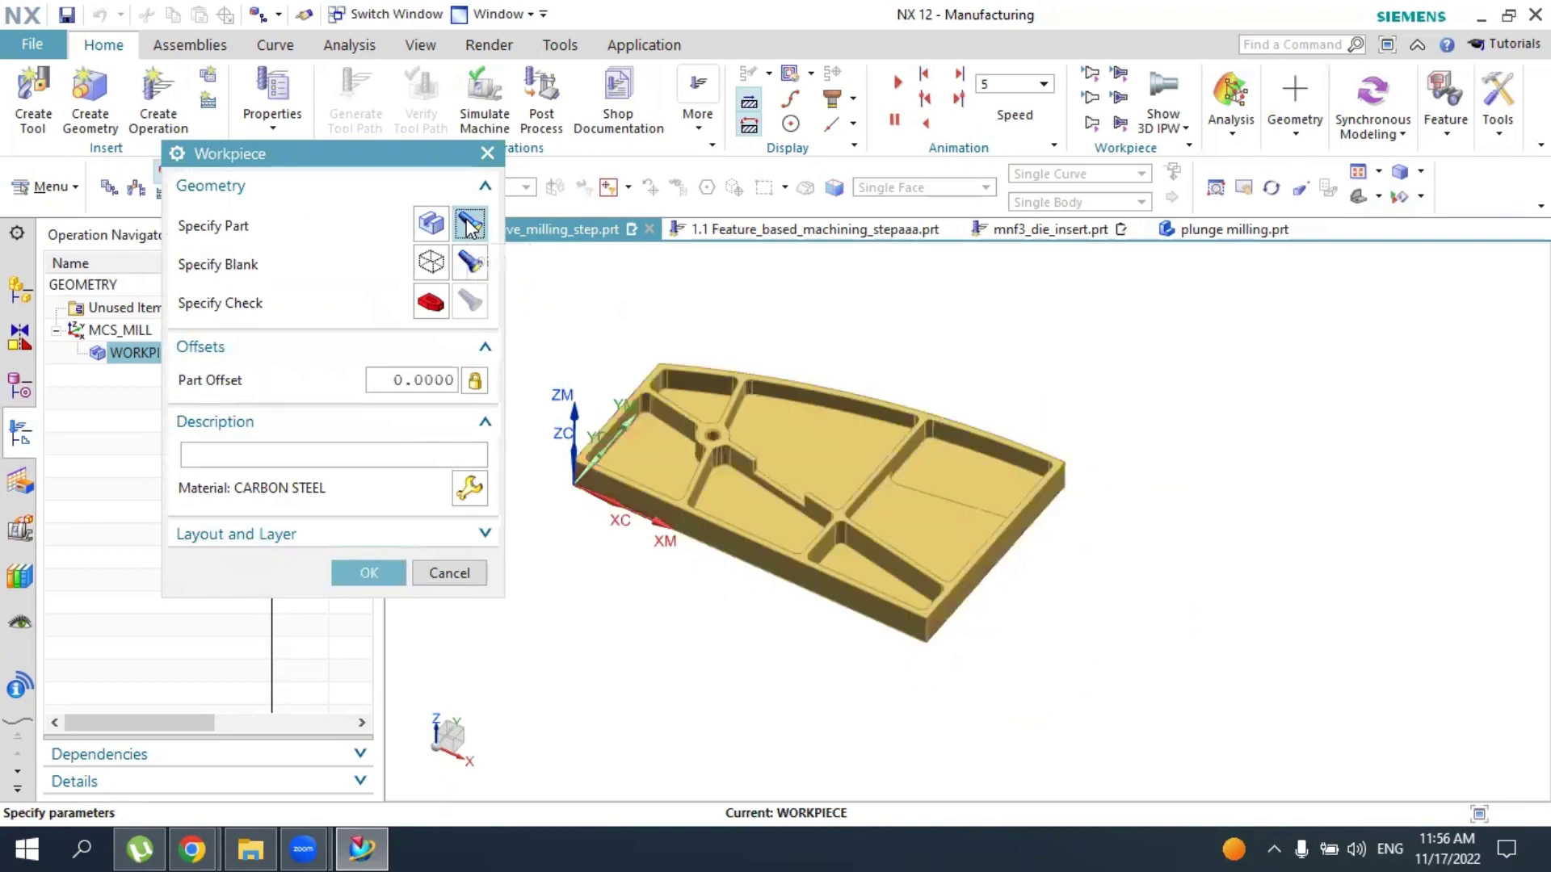
left_click(475, 260)
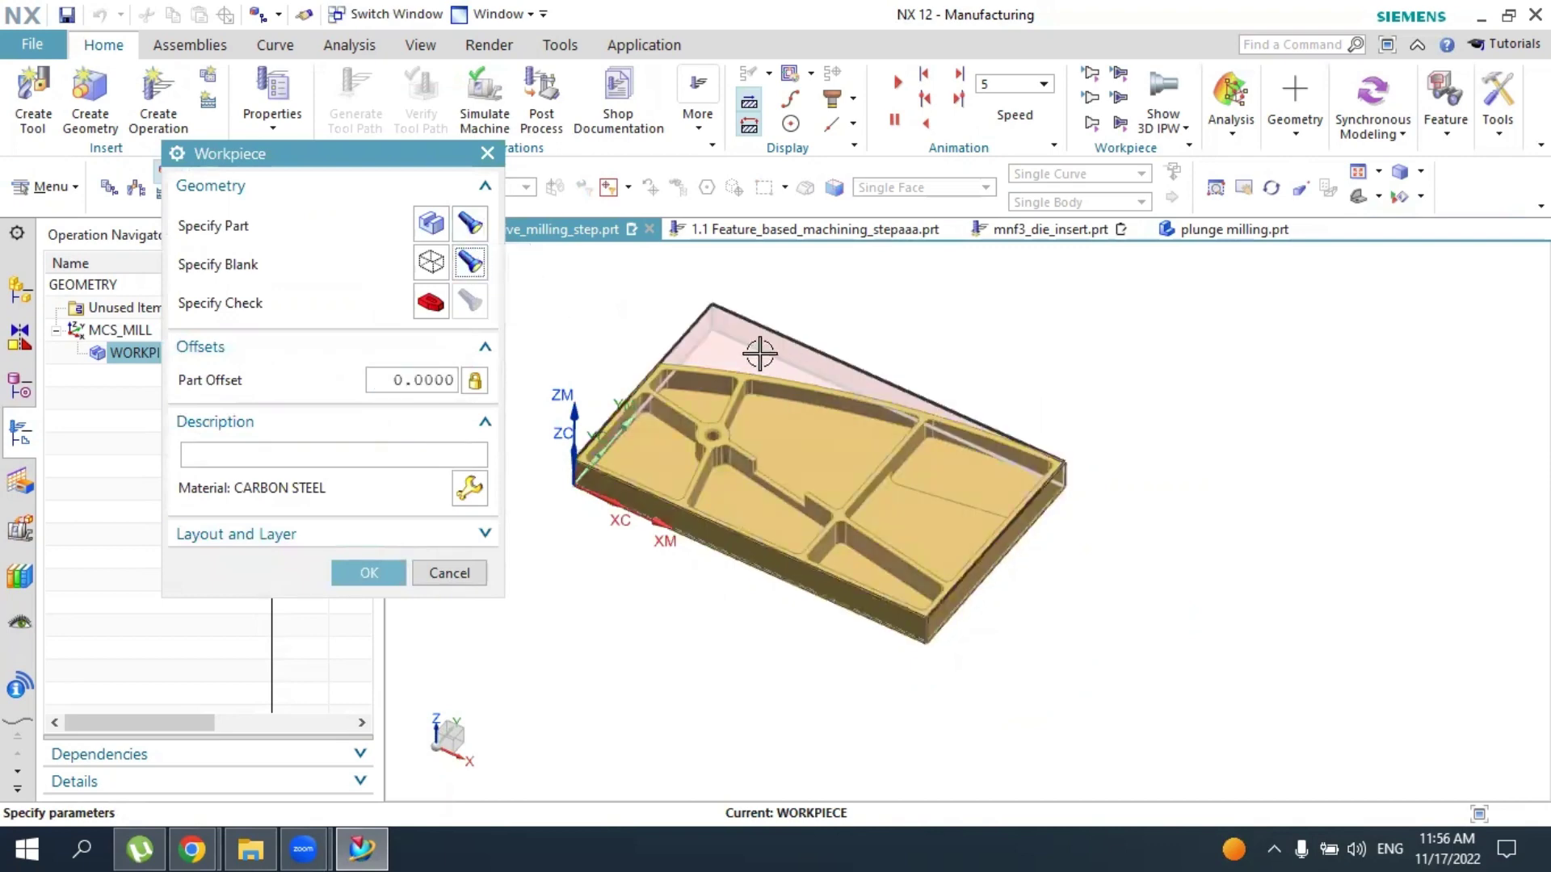
left_click(370, 572)
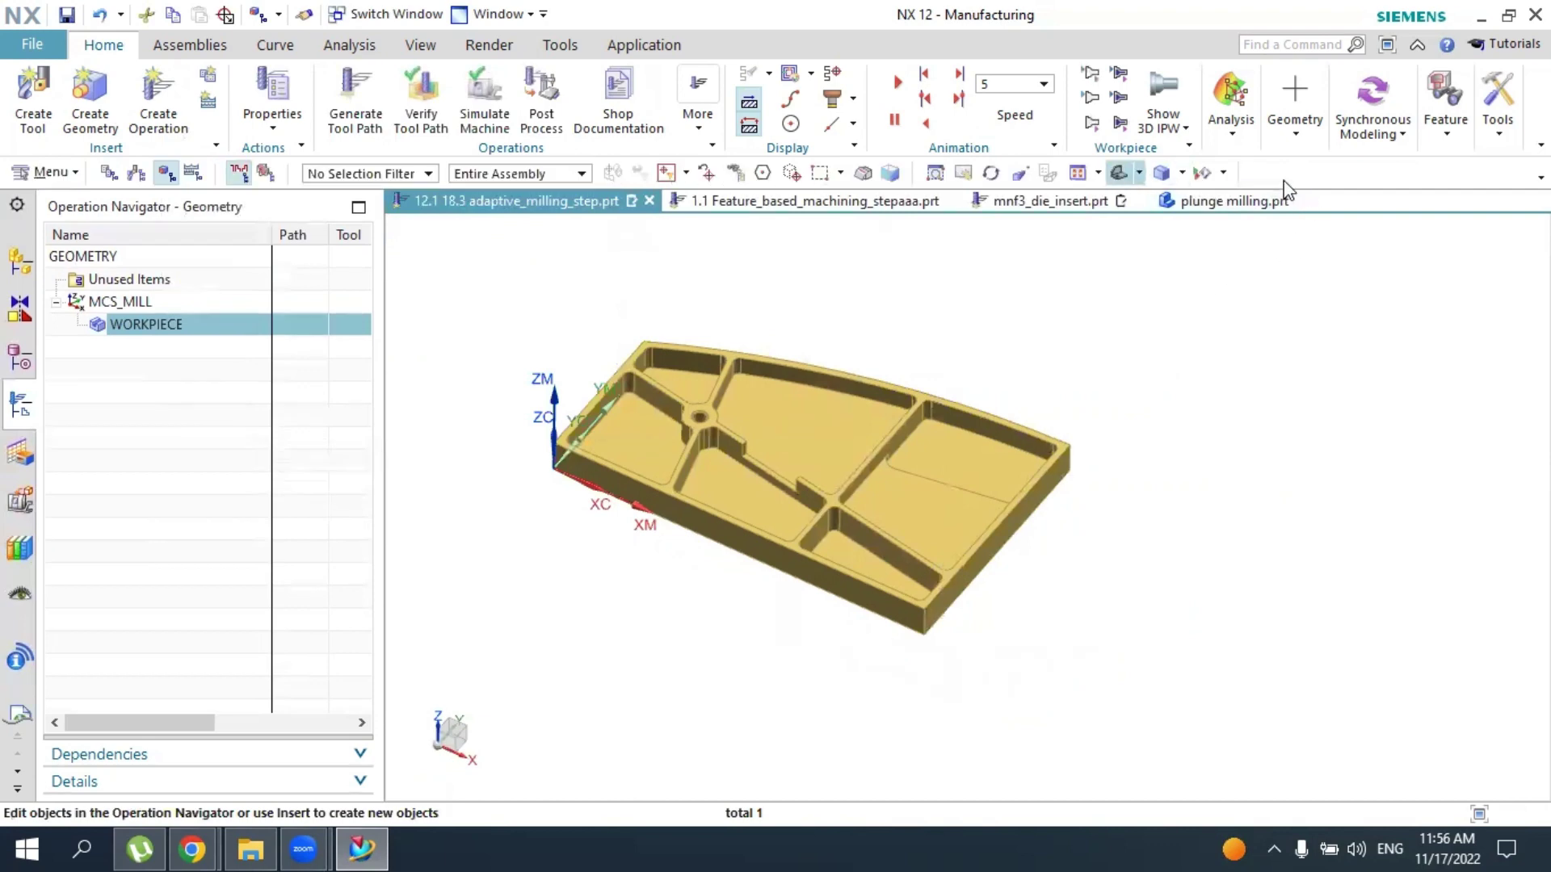
scroll(942, 315, "up", 2)
left_click(294, 460)
middle_click_drag(744, 328, 935, 277)
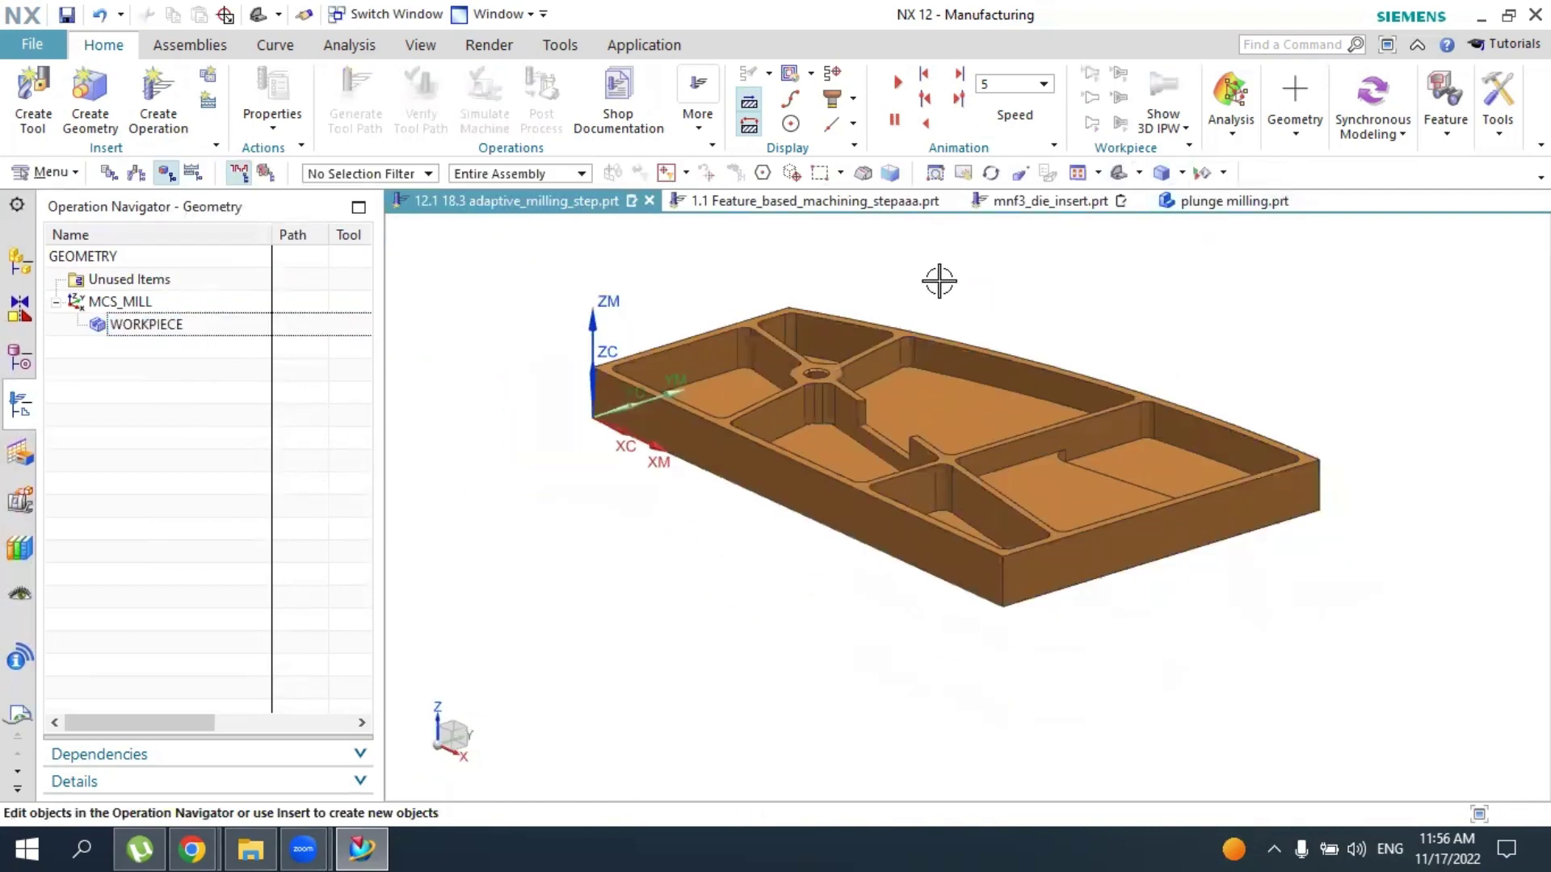
Edit MCS_MILL and snap its origin to the part's left corner at X 0, Y 0, Z 25
left_click(128, 302)
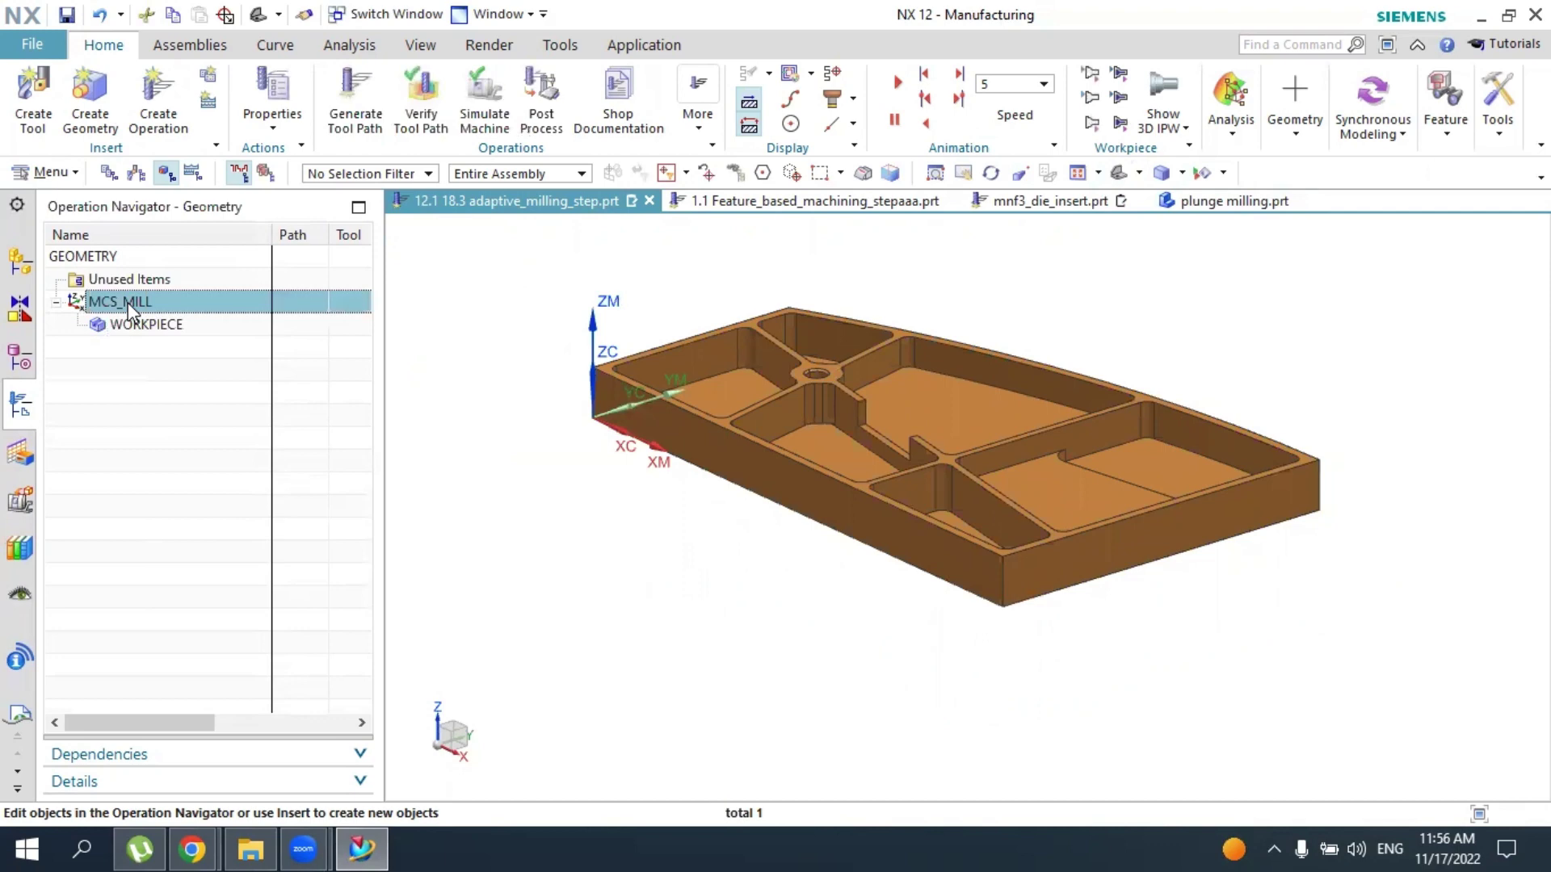
double_click(134, 299)
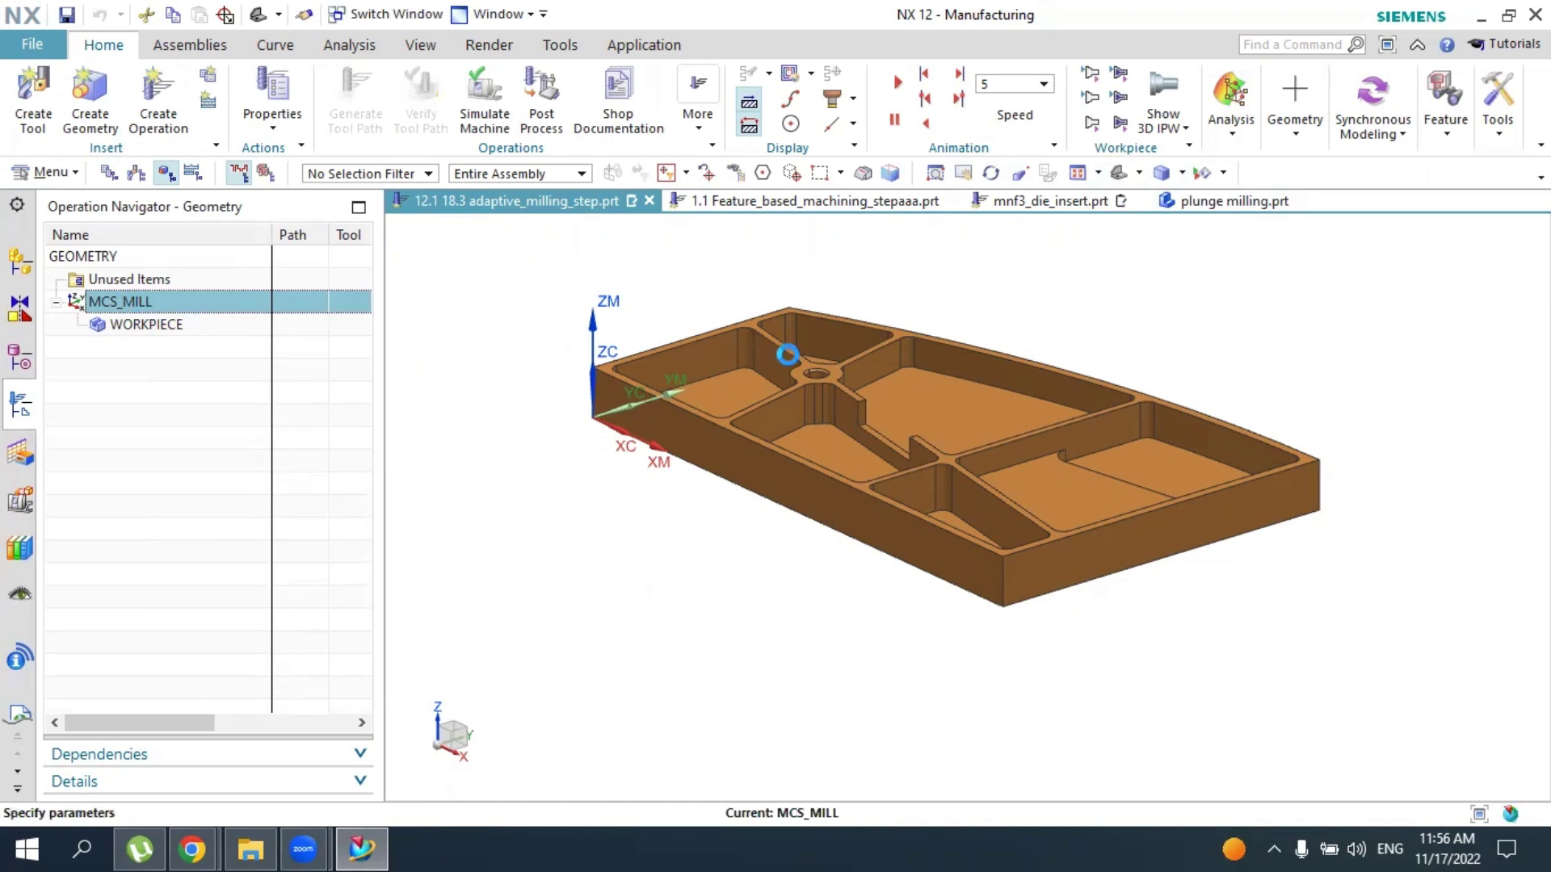
scroll(630, 361, "up", 3)
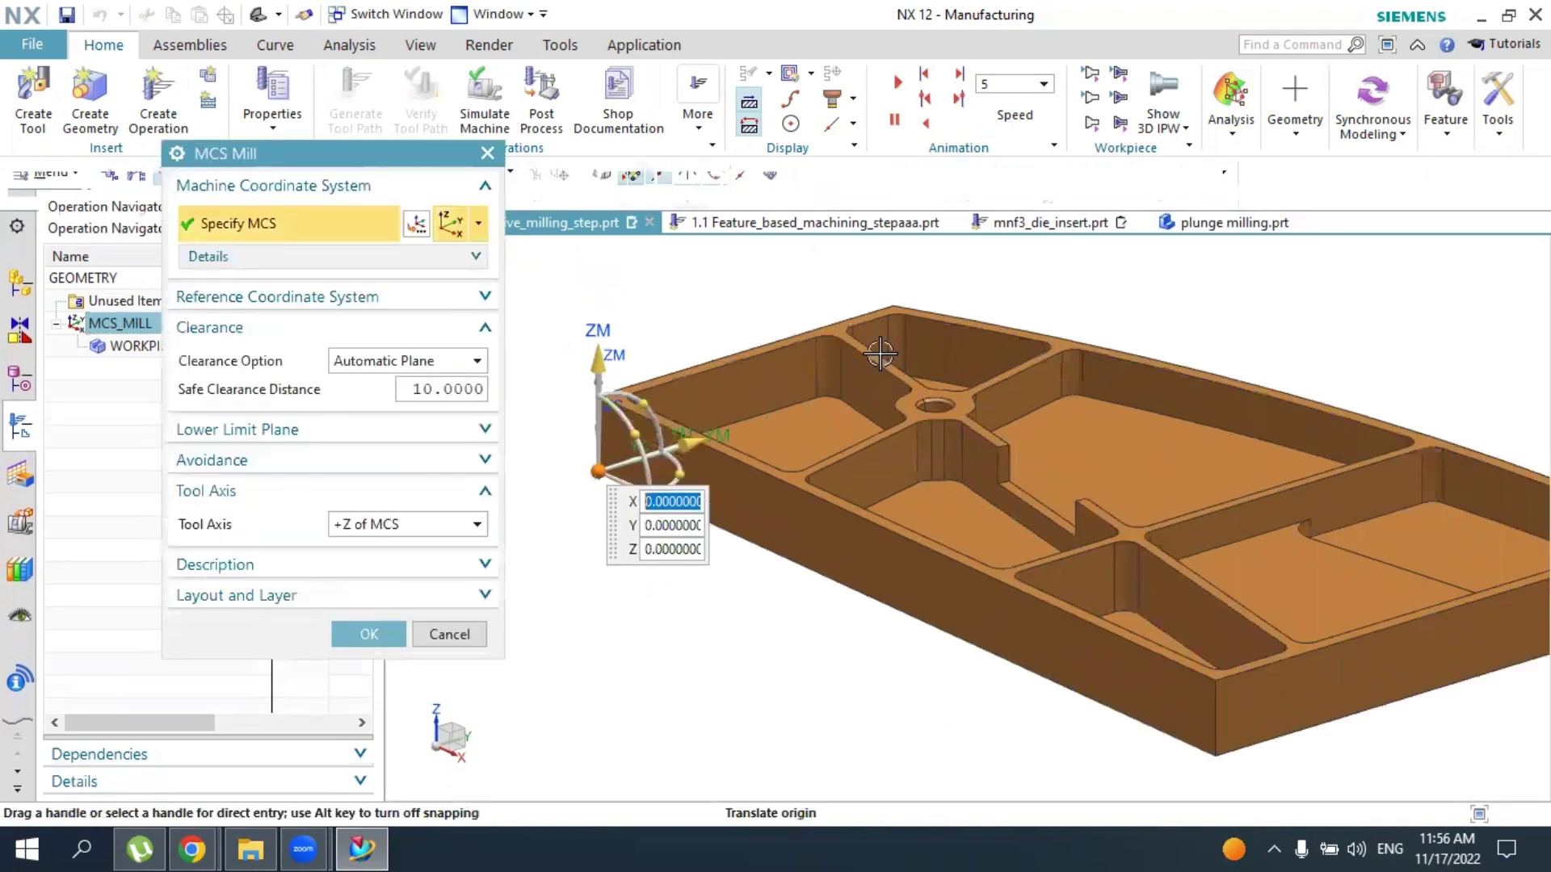
left_click(889, 310)
scroll(889, 309, "down", 3)
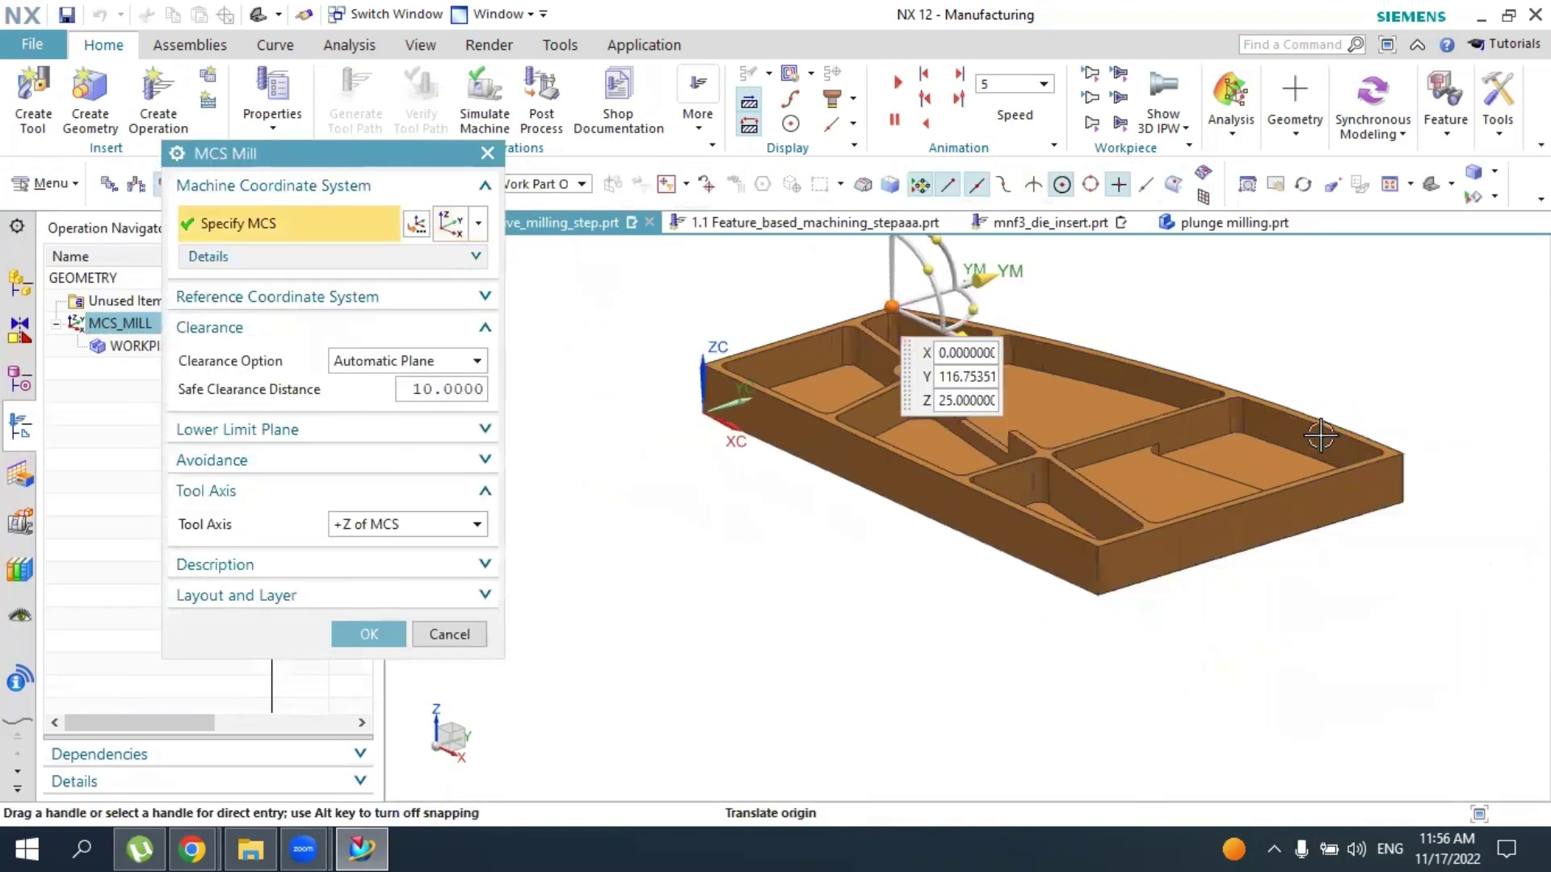
left_click(1404, 452)
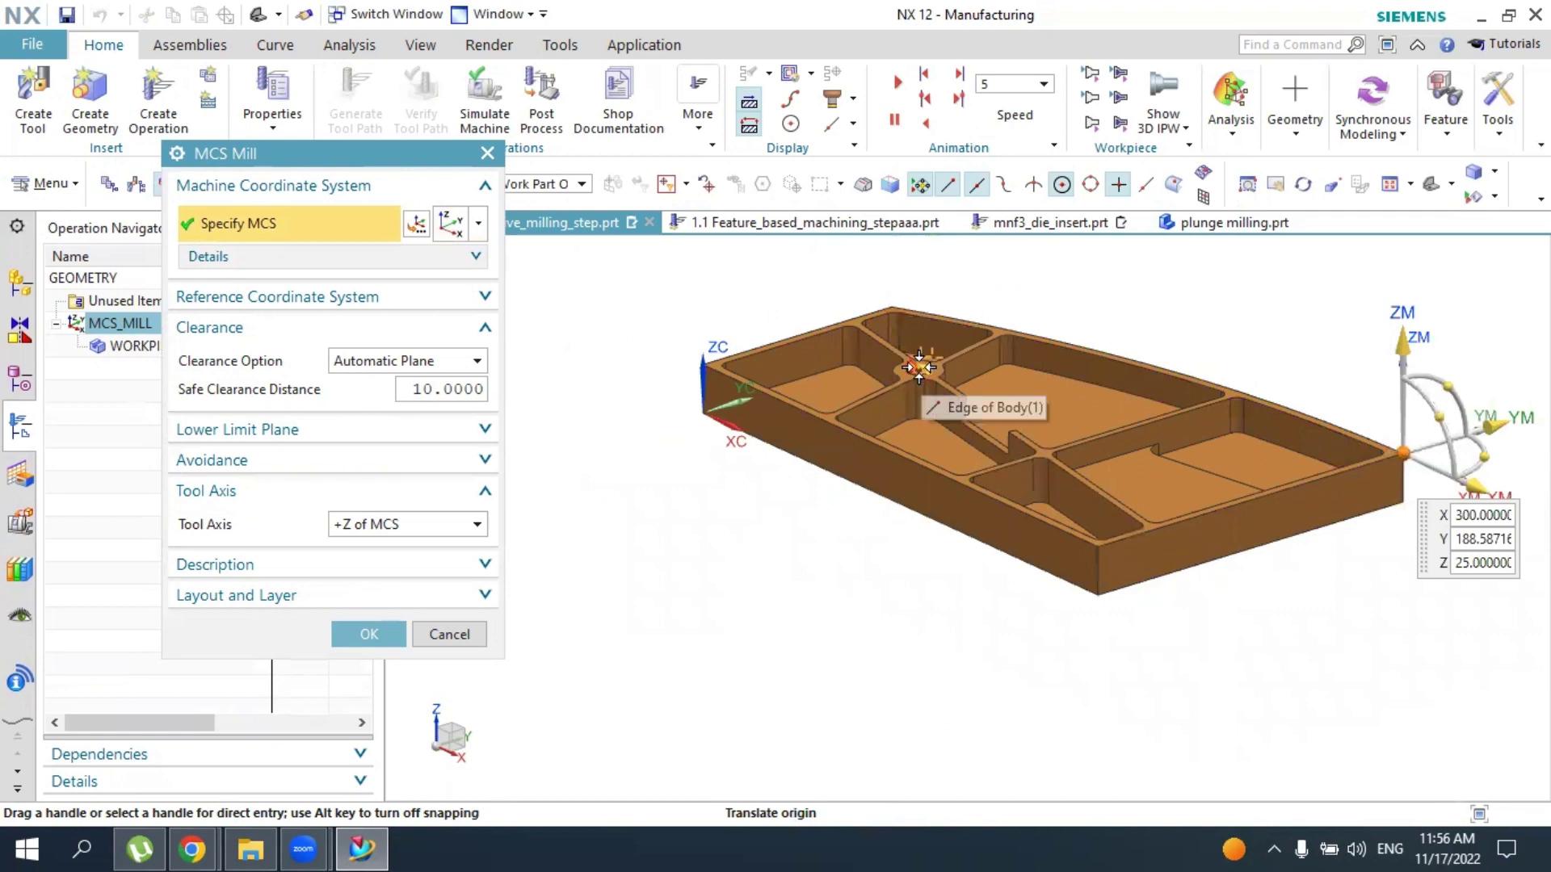
scroll(921, 369, "up", 5)
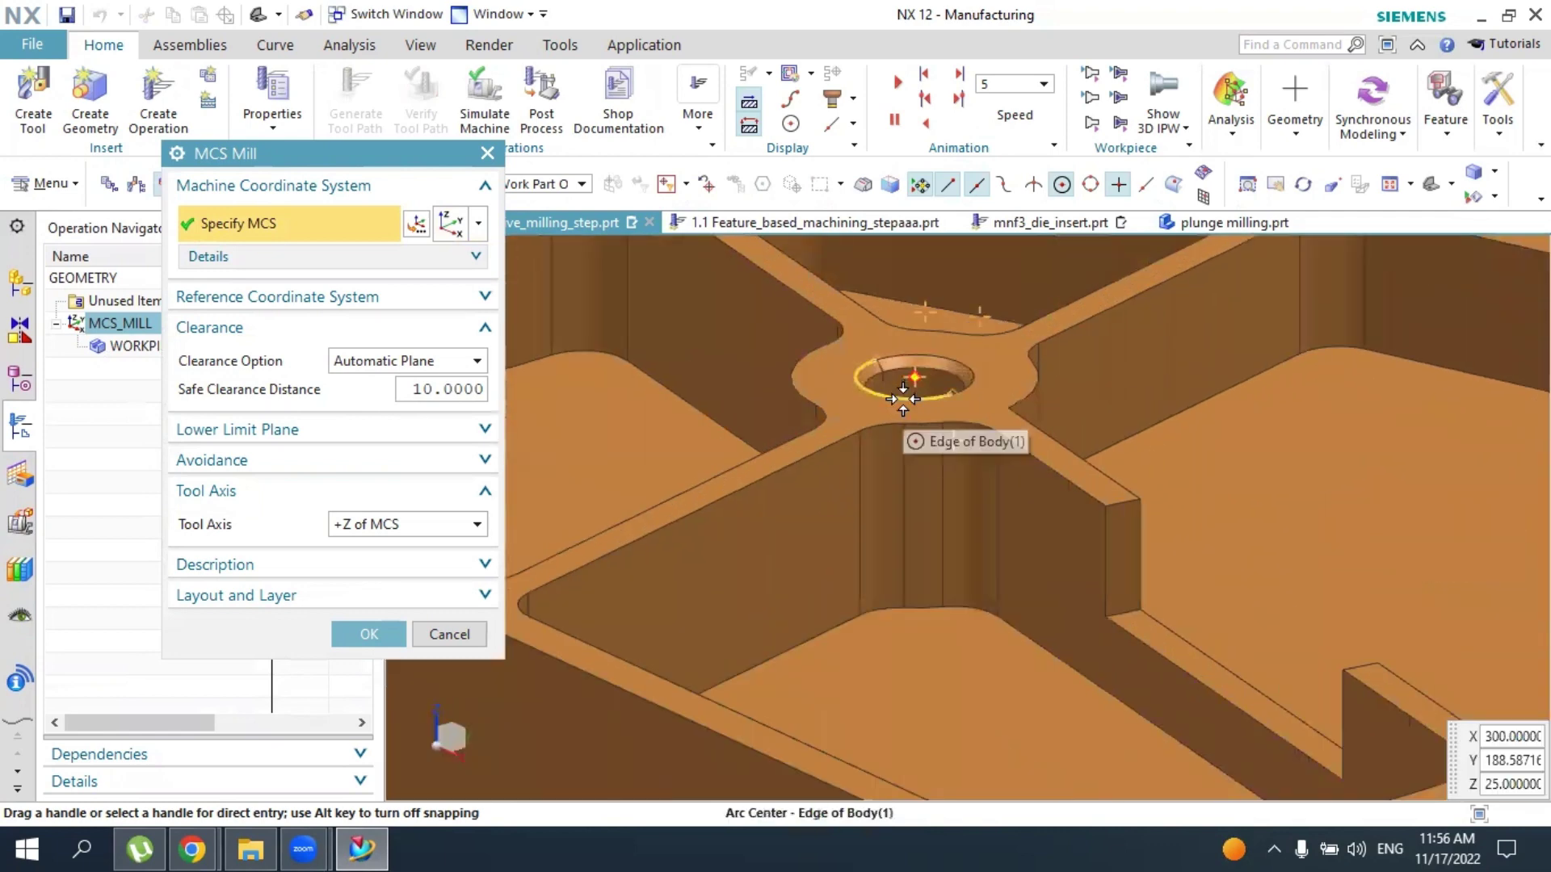
left_click(921, 401)
scroll(921, 401, "down", 4)
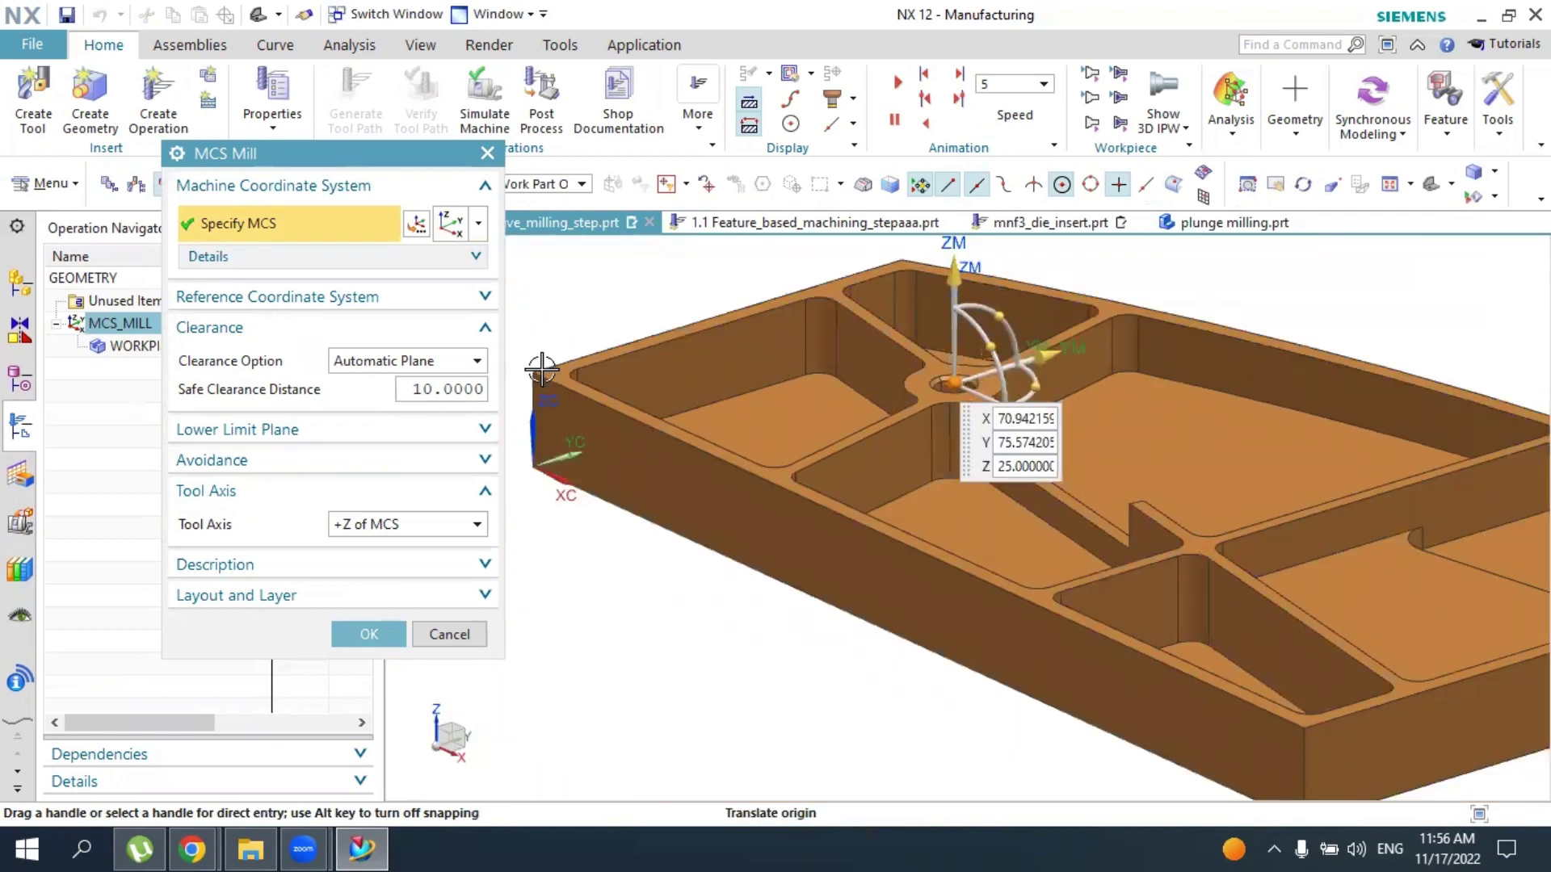
left_click(542, 370)
scroll(542, 370, "down", 4)
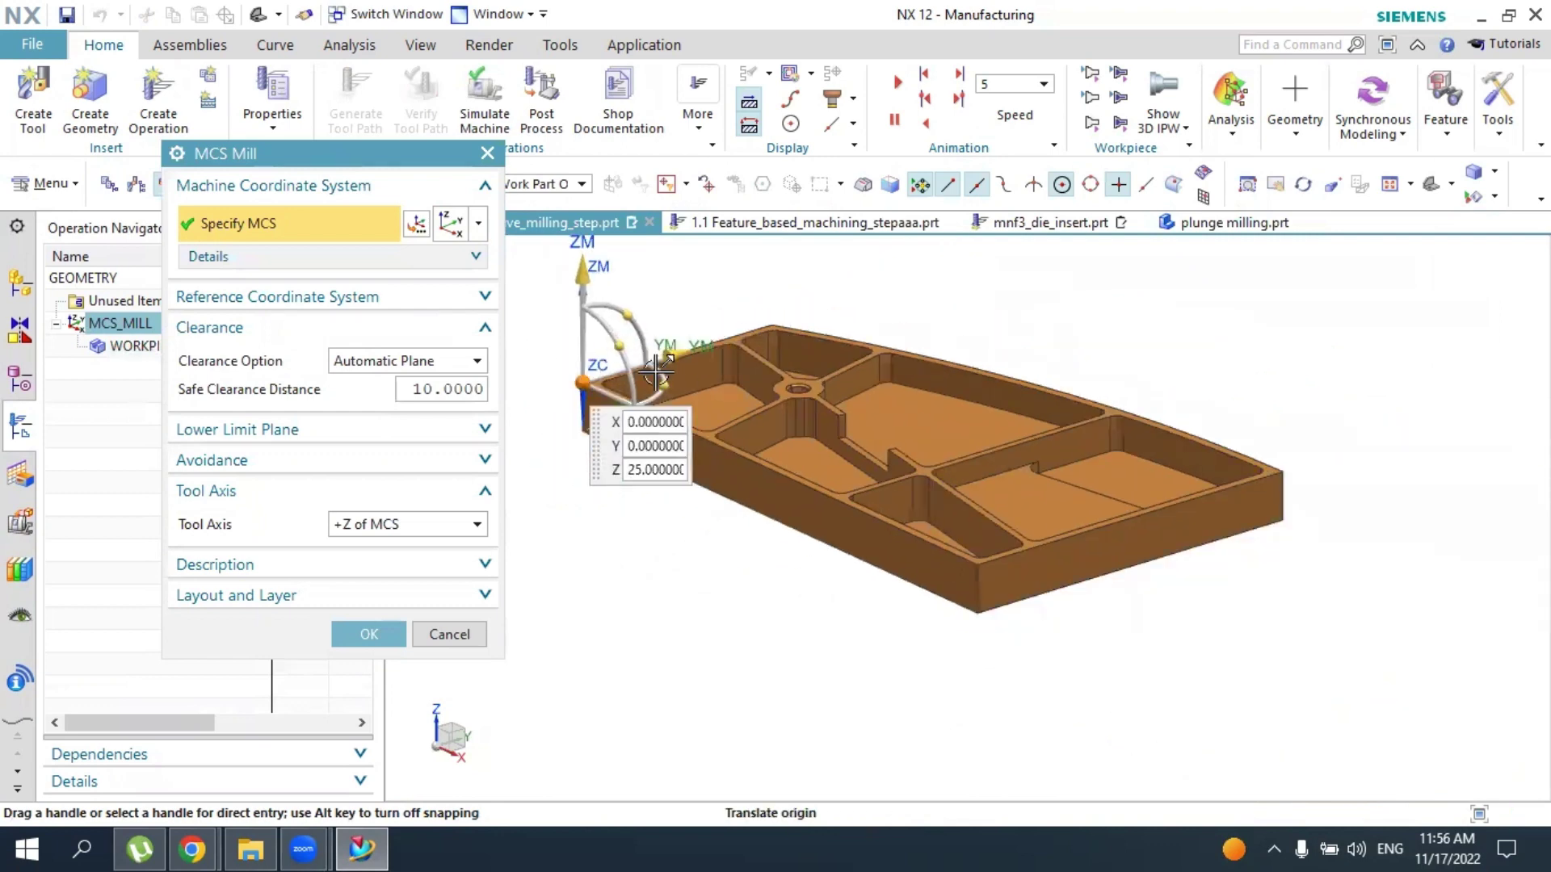
scroll(812, 327, "down", 3)
scroll(797, 312, "up", 3)
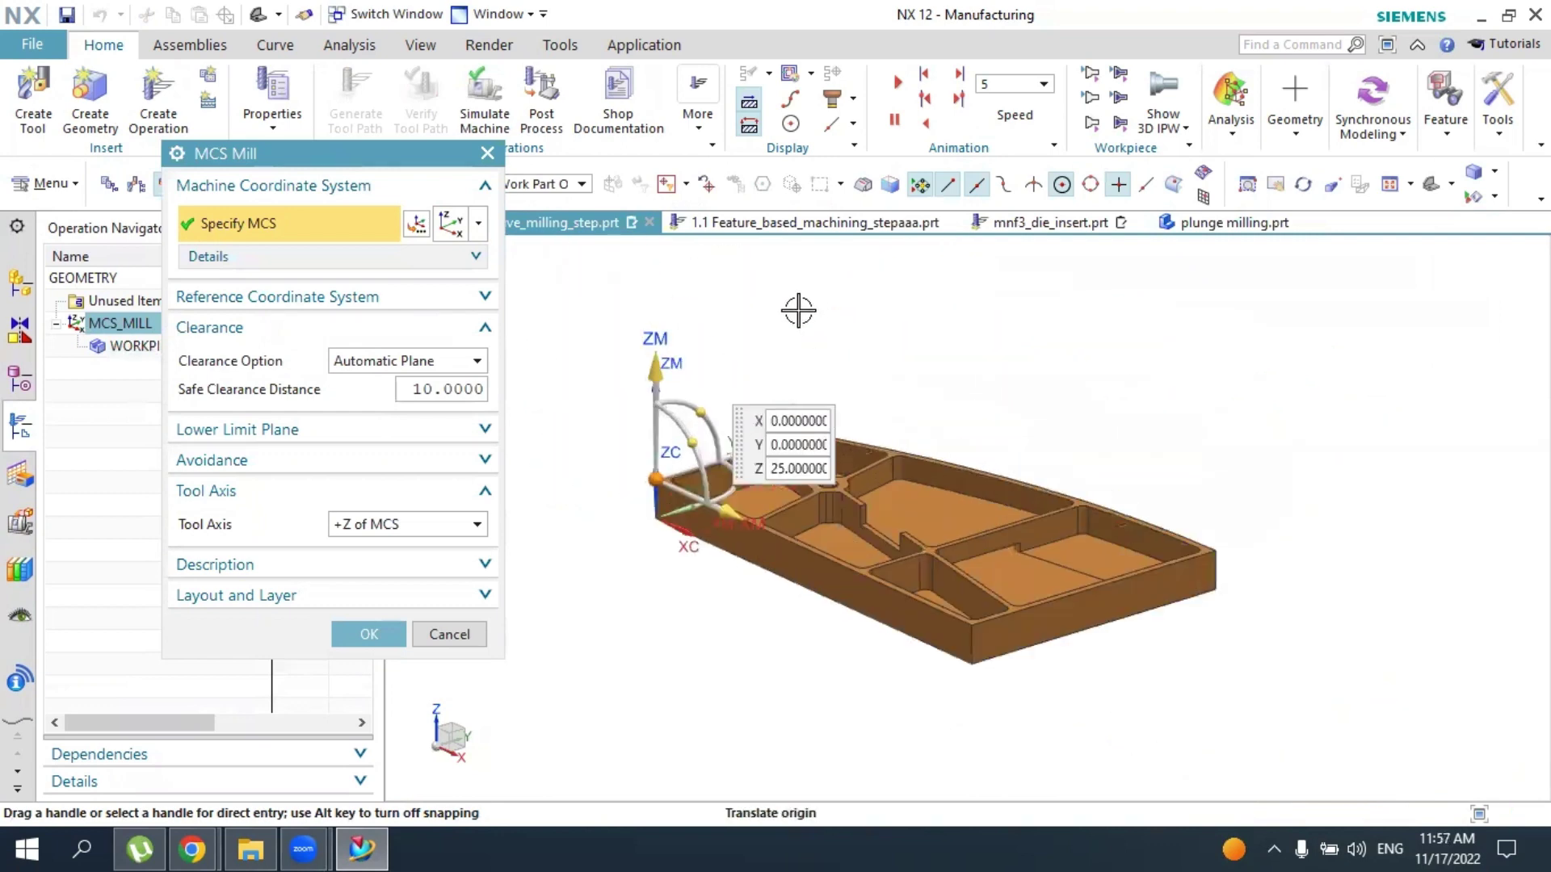
Accept the MCS placement and start a new mill_contour CAVITY_MILL operation
left_click(369, 633)
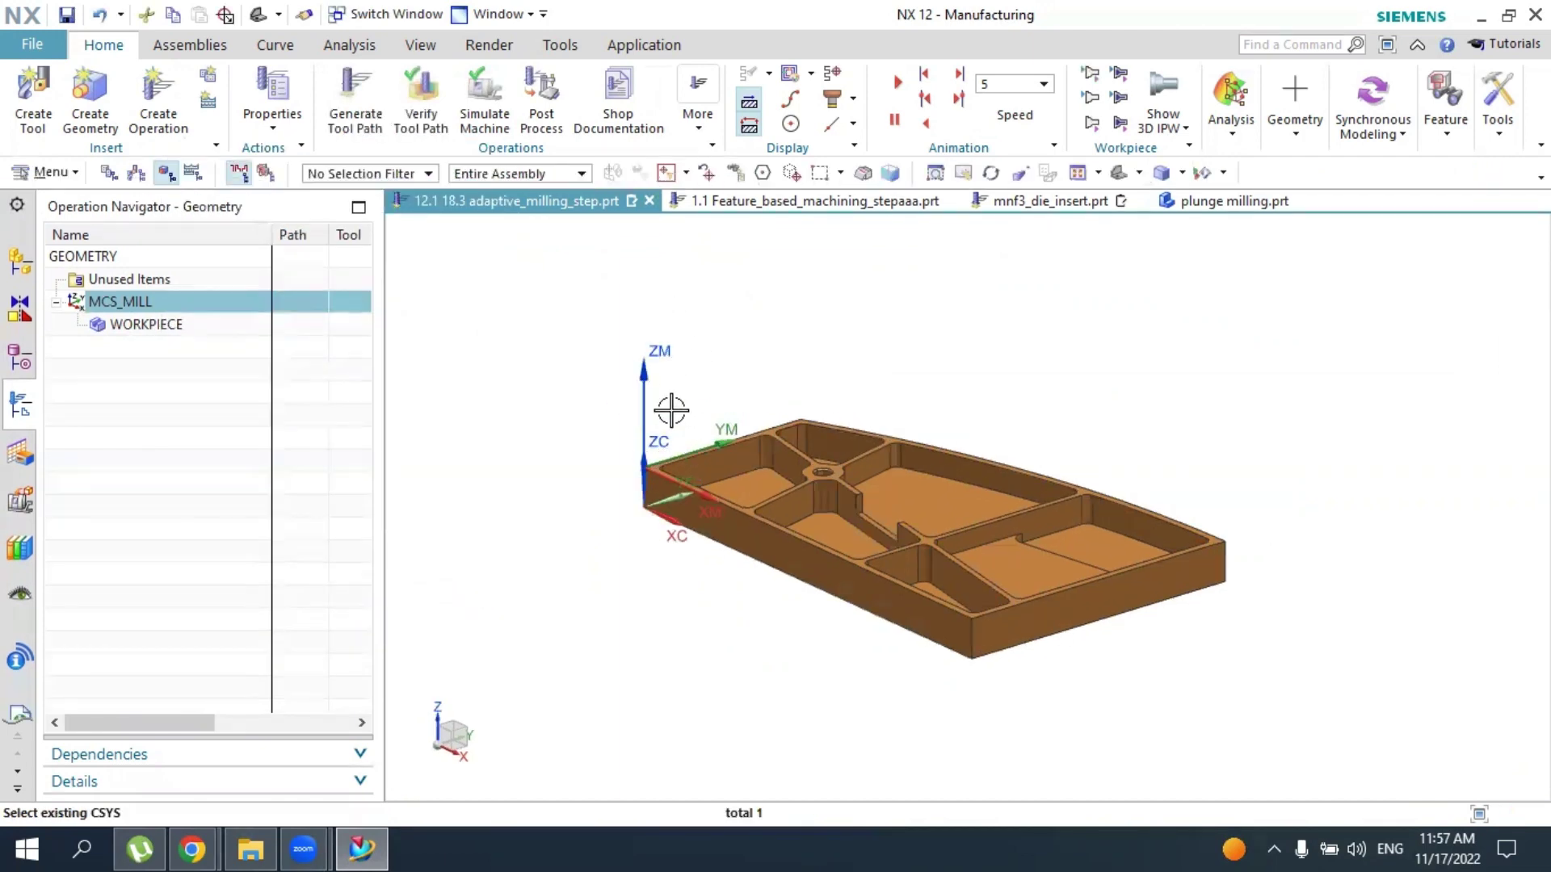
middle_click_drag(810, 412, 834, 434)
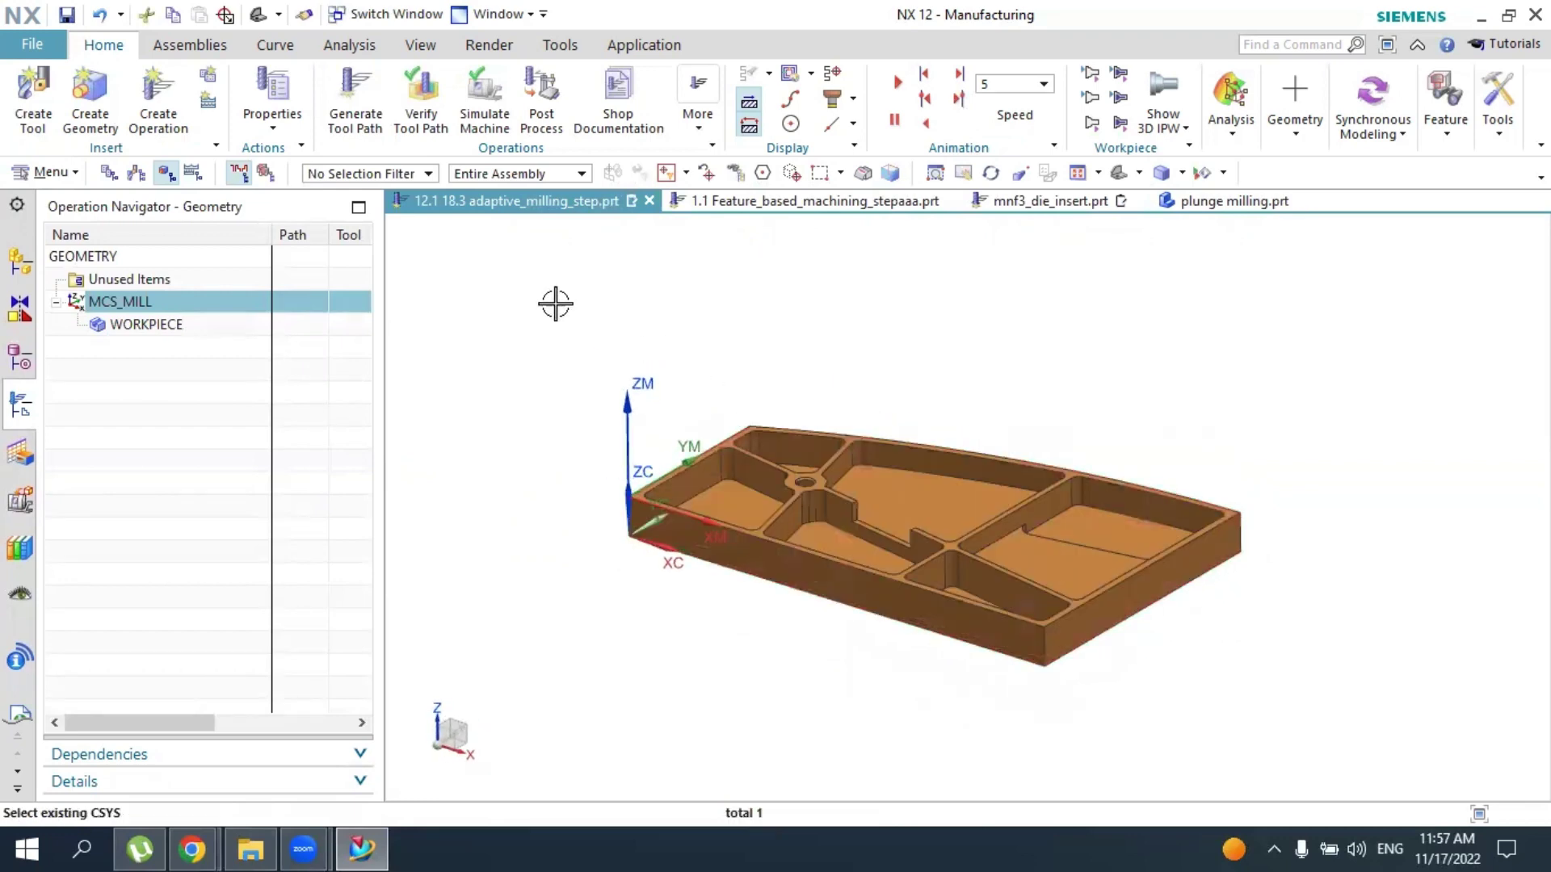
left_click(148, 89)
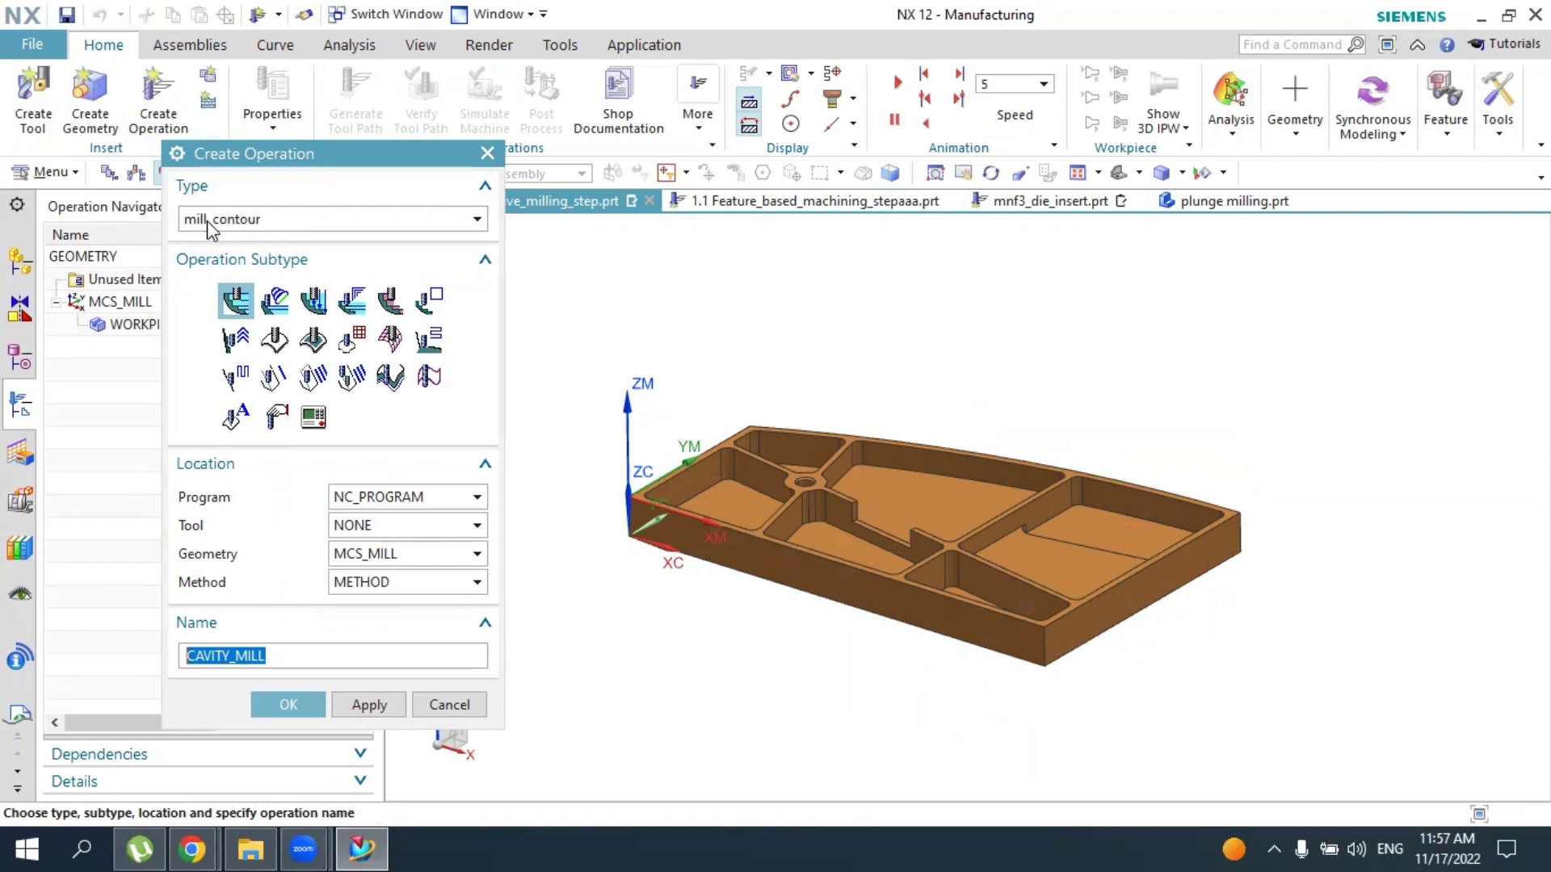
left_click(244, 227)
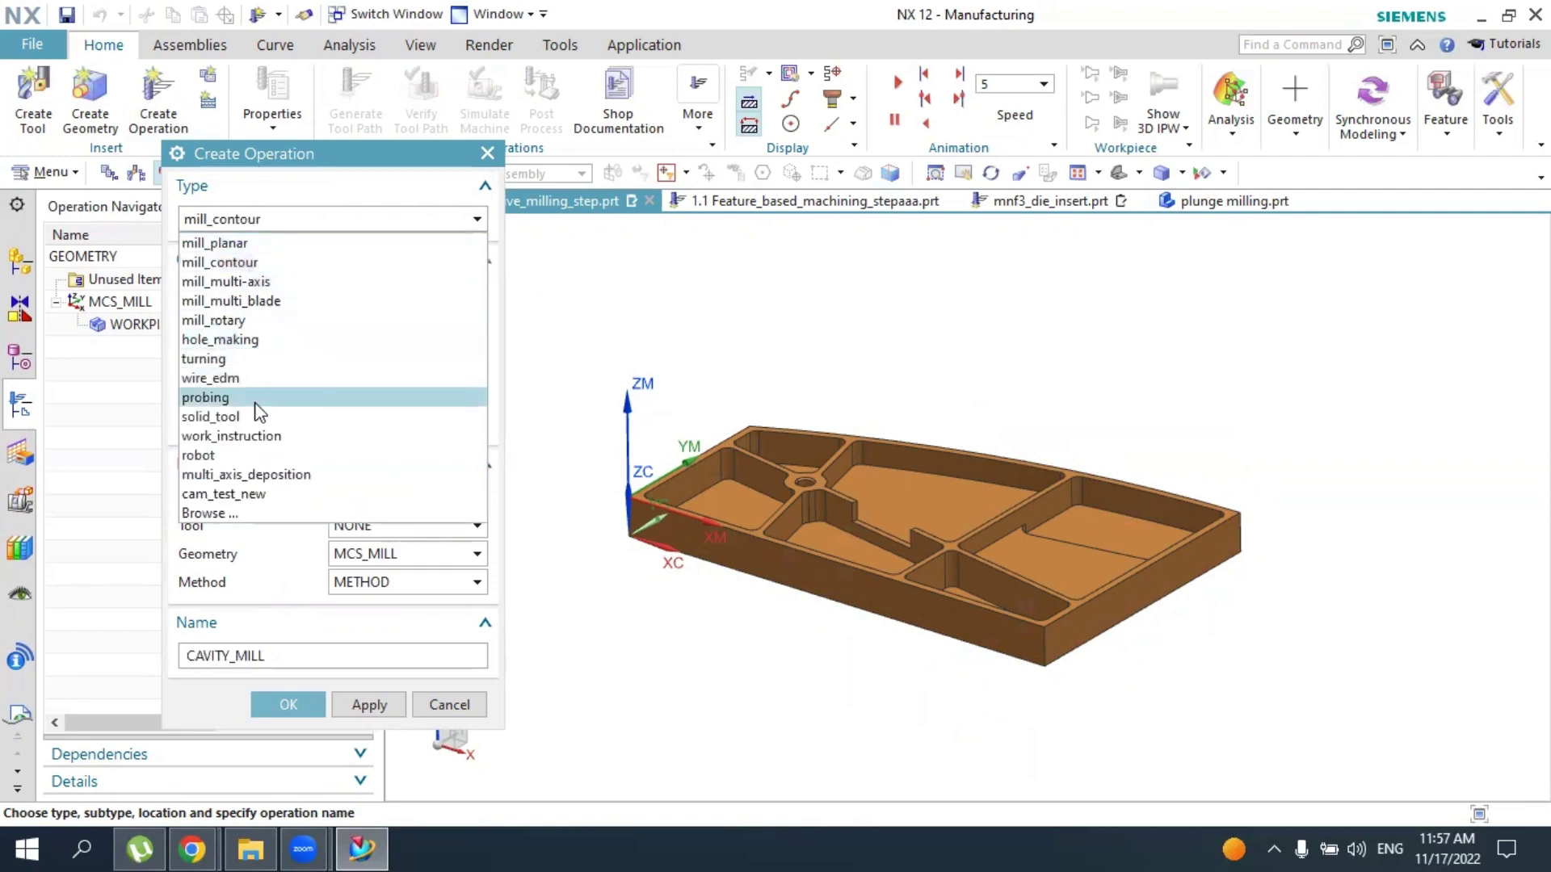
left_click(236, 244)
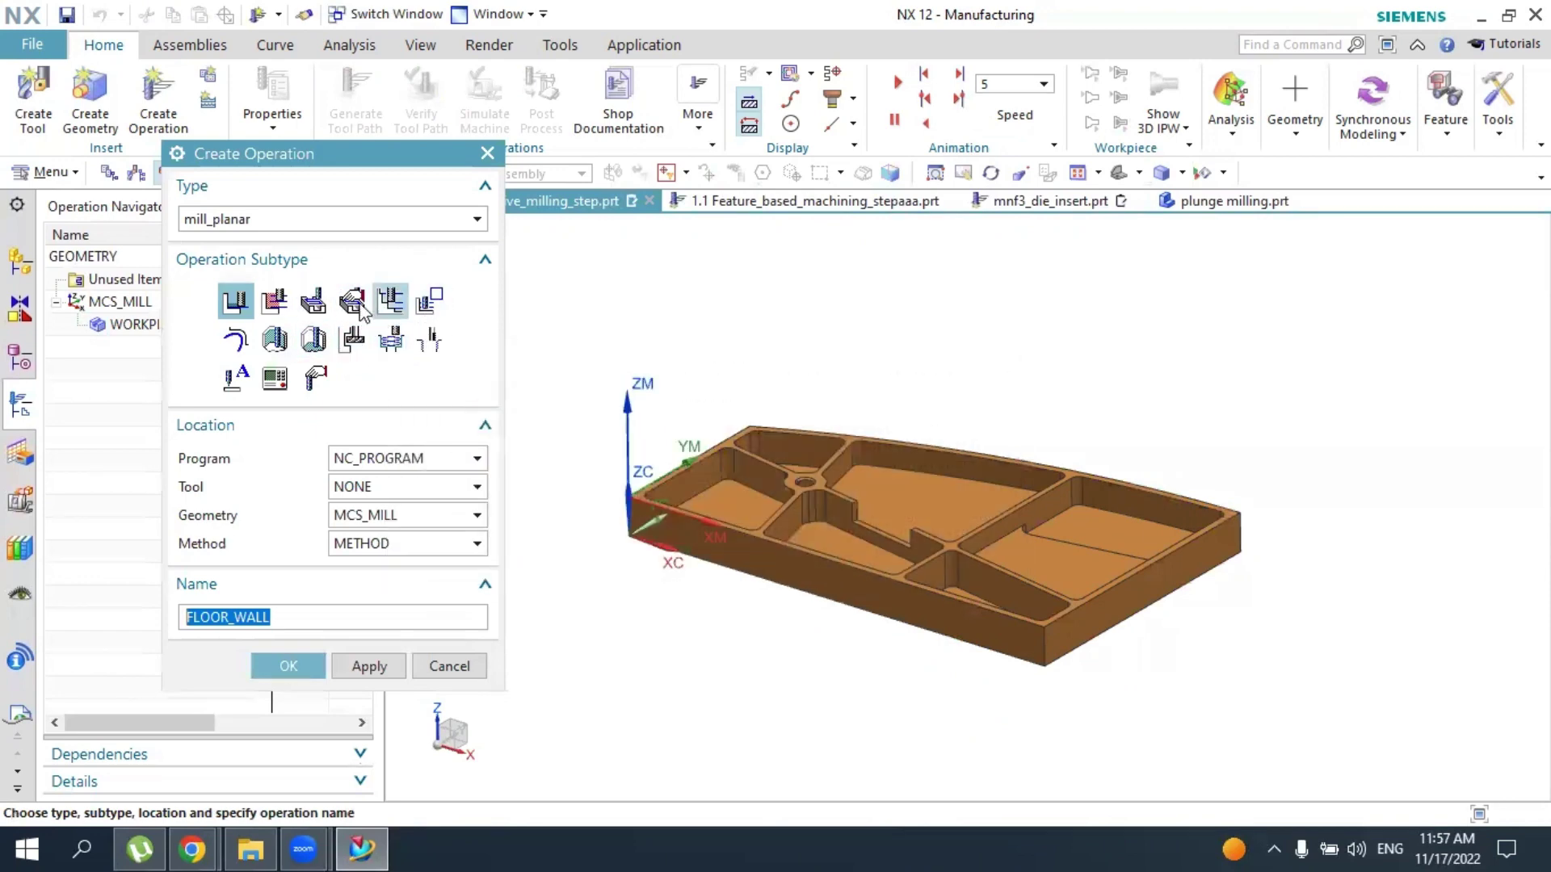
left_click(301, 228)
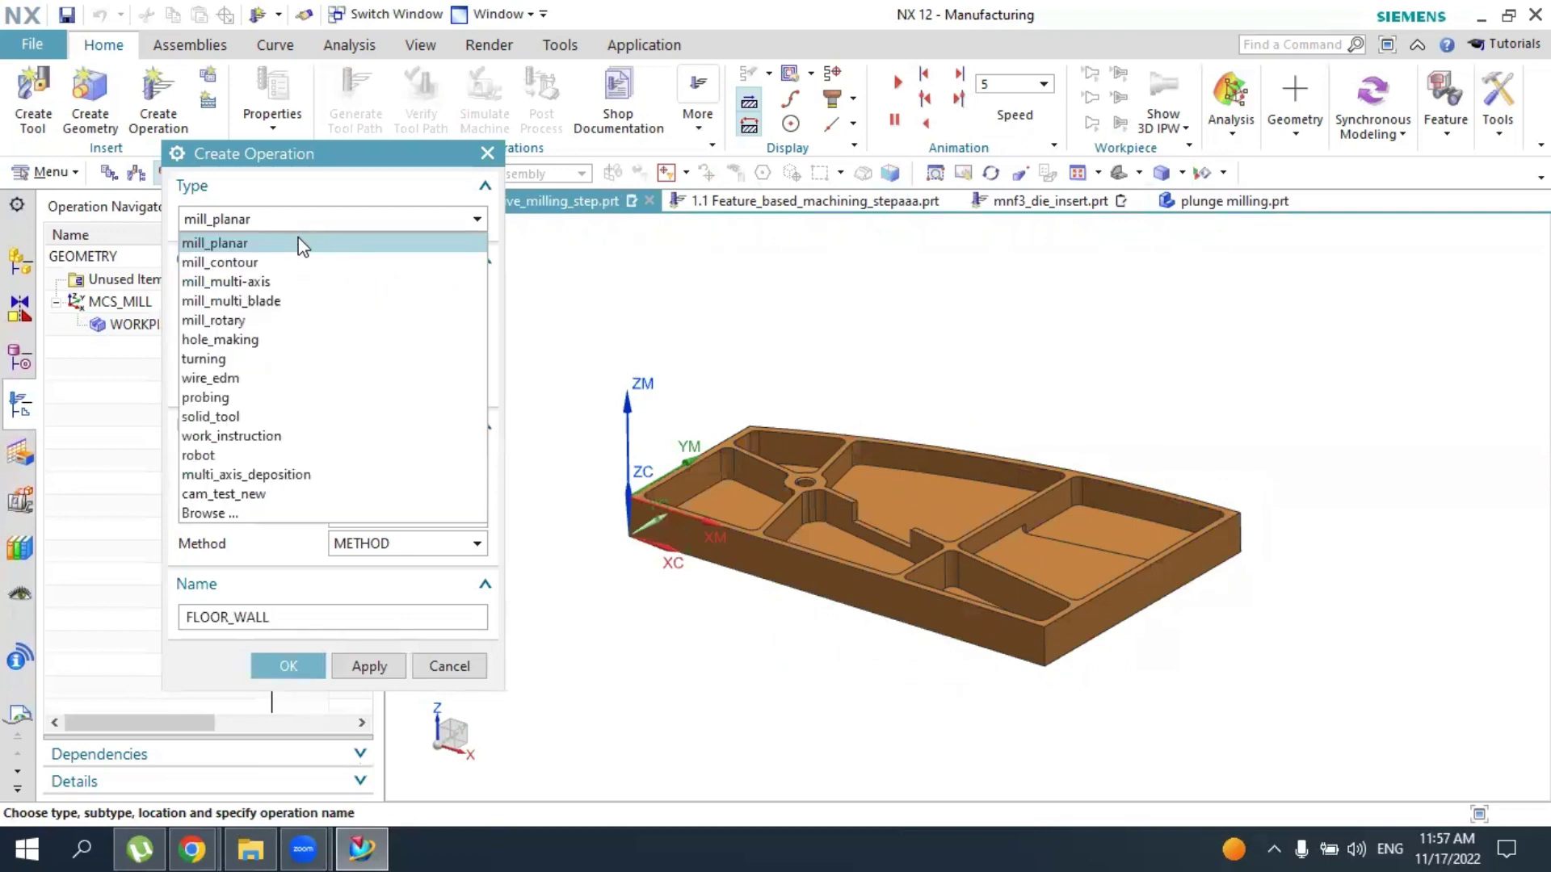
left_click(235, 263)
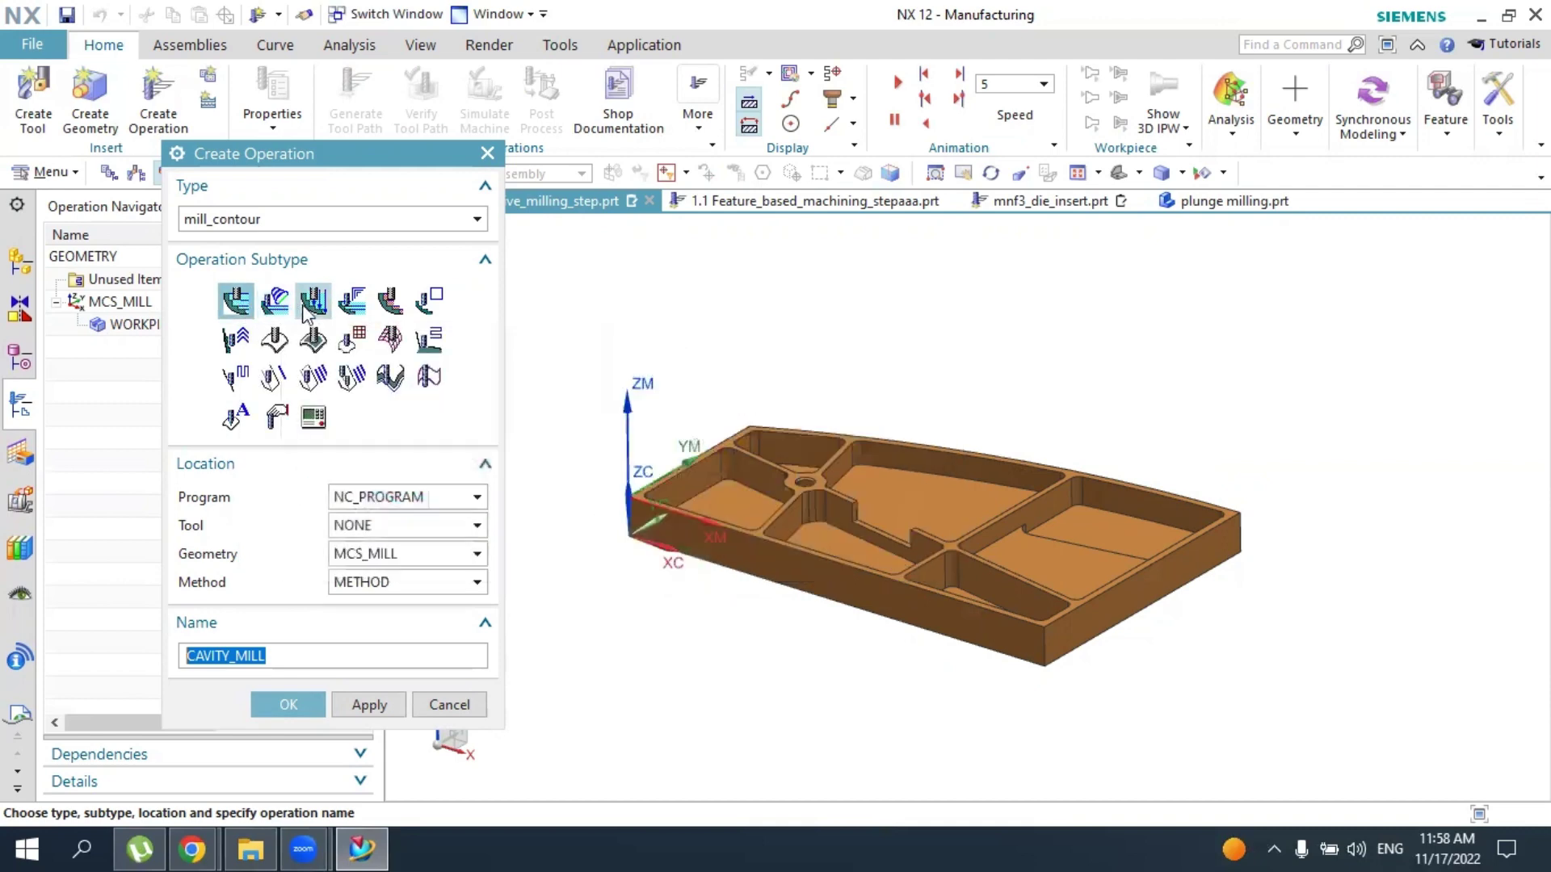
Pick cavity milling under PROGRAM with tool NONE, then cancel without creating the operation
left_click(238, 306)
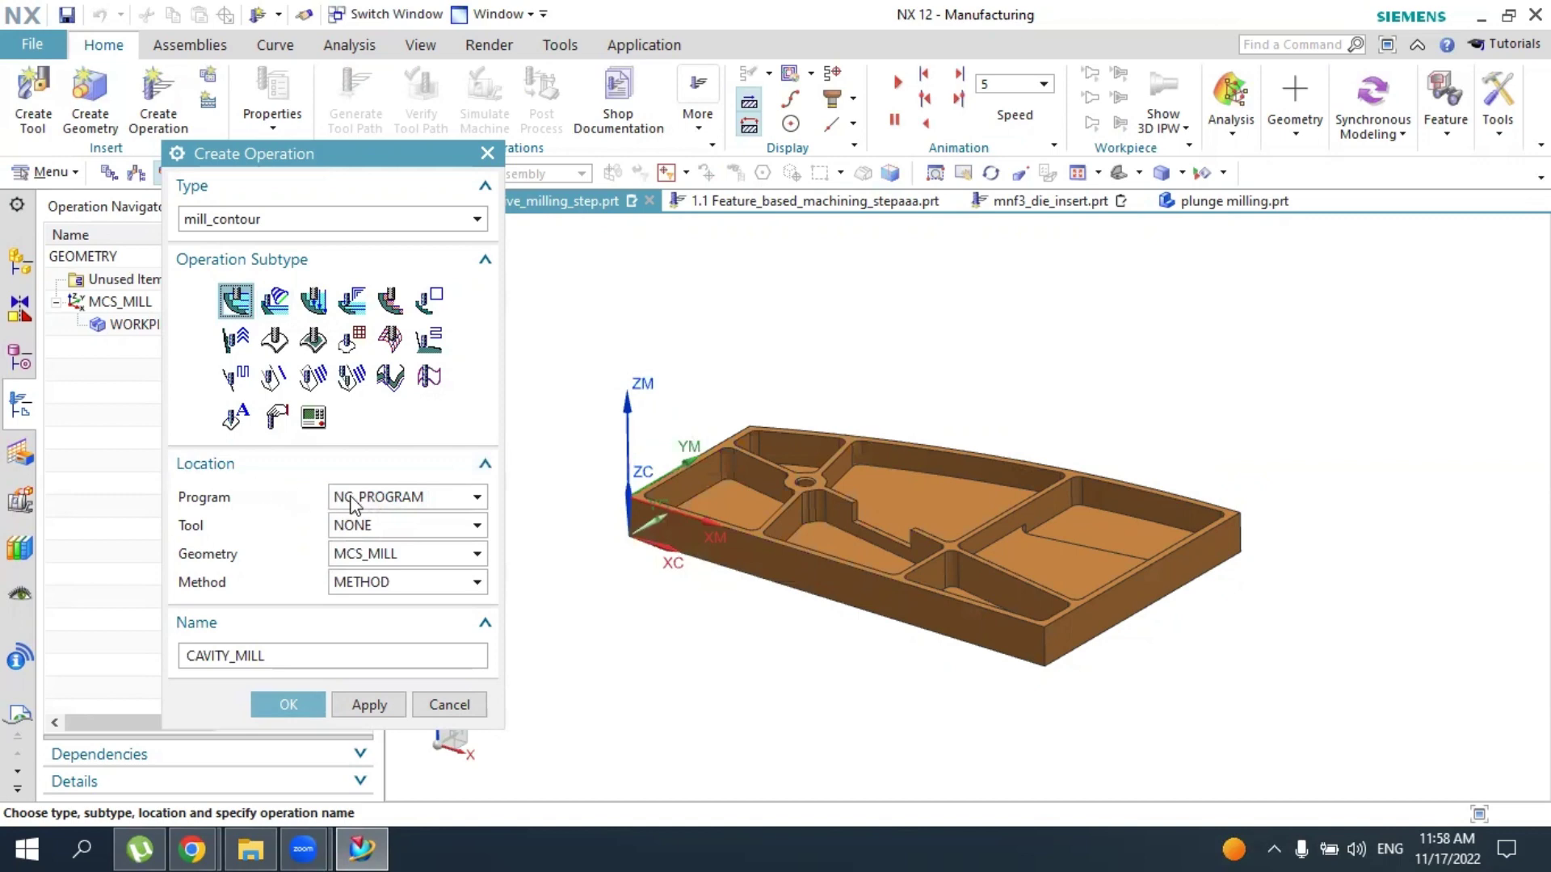
left_click(356, 498)
left_click(365, 558)
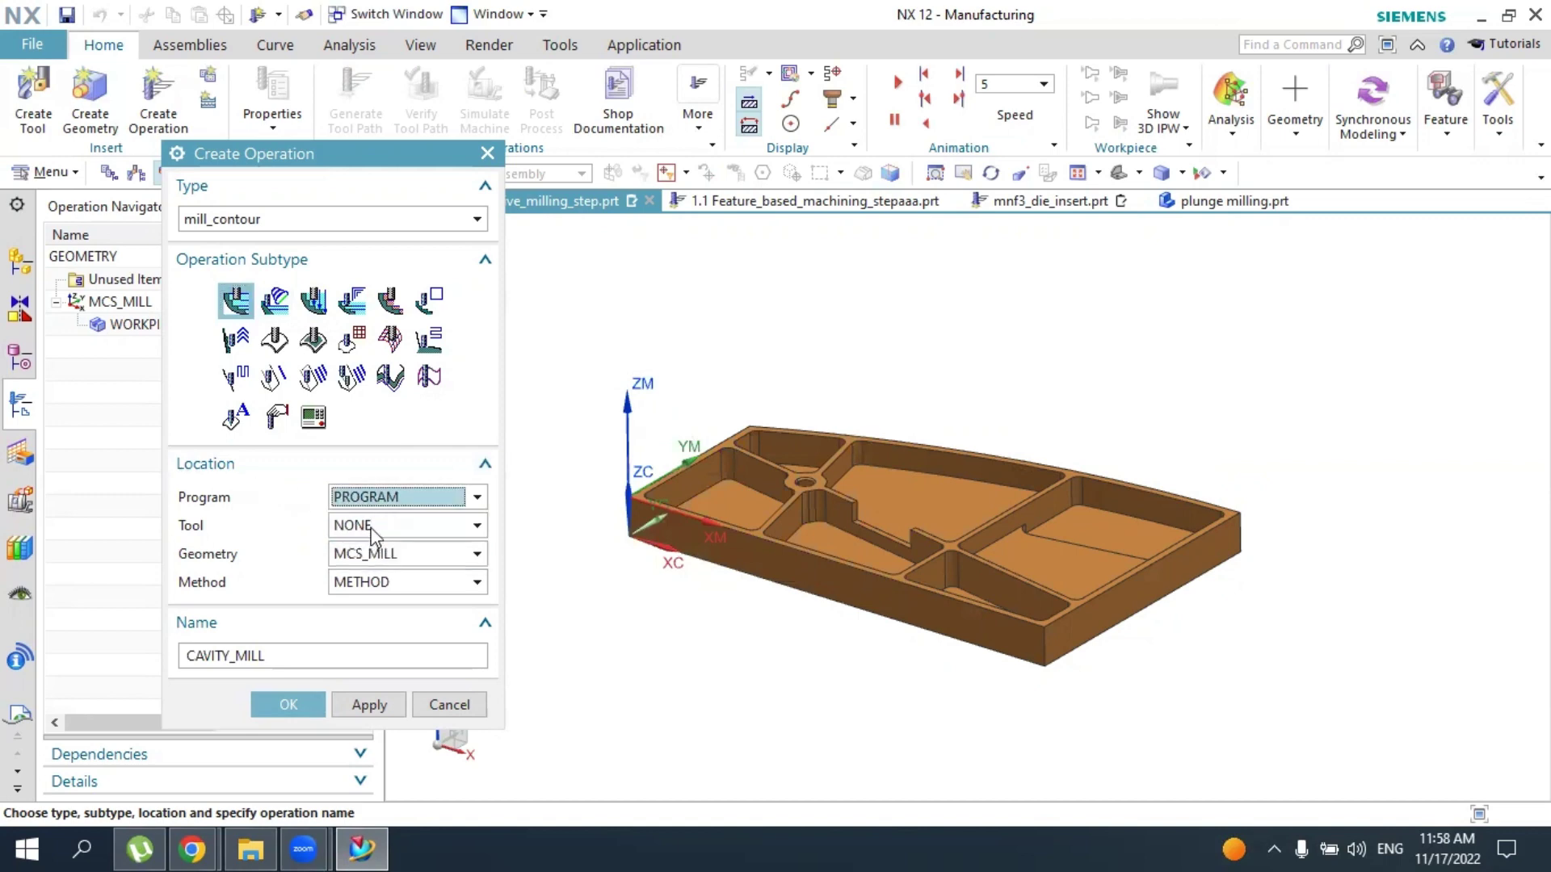
left_click(373, 529)
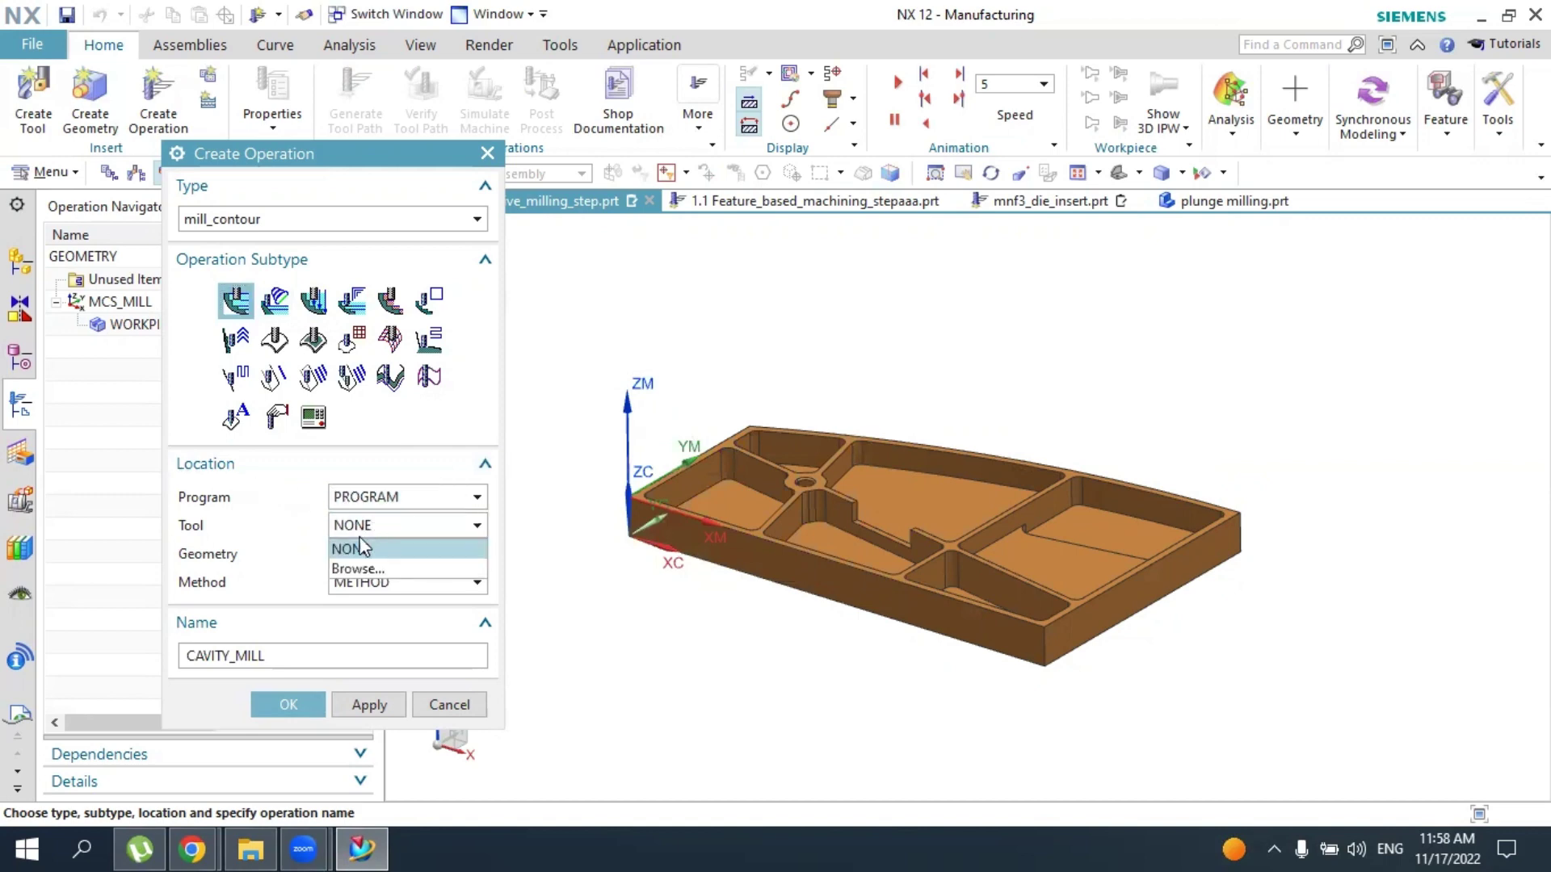
left_click(447, 710)
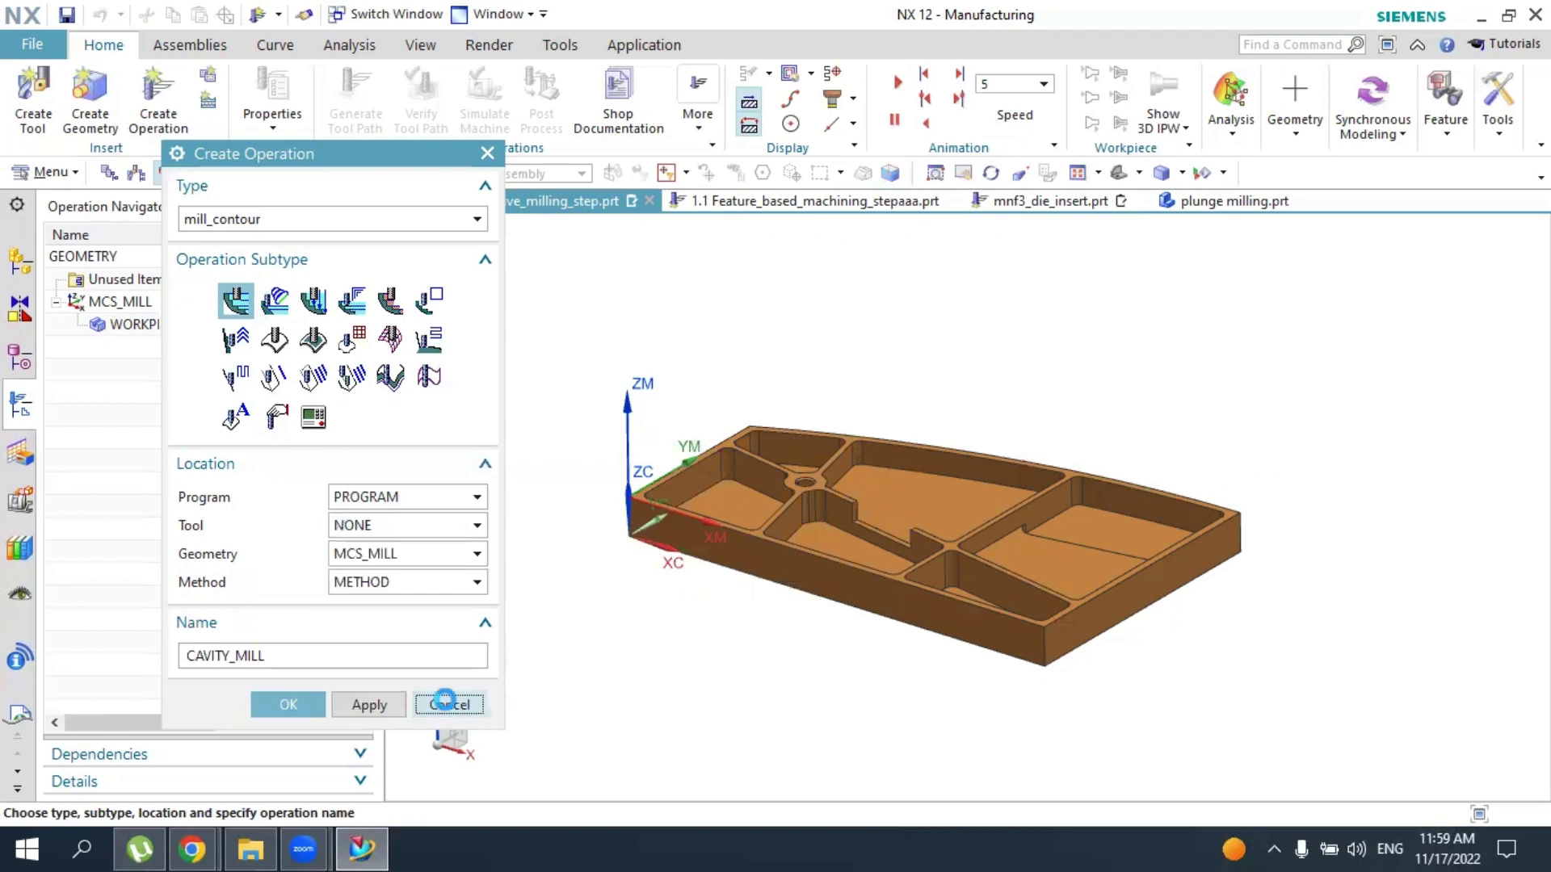
left_click(448, 706)
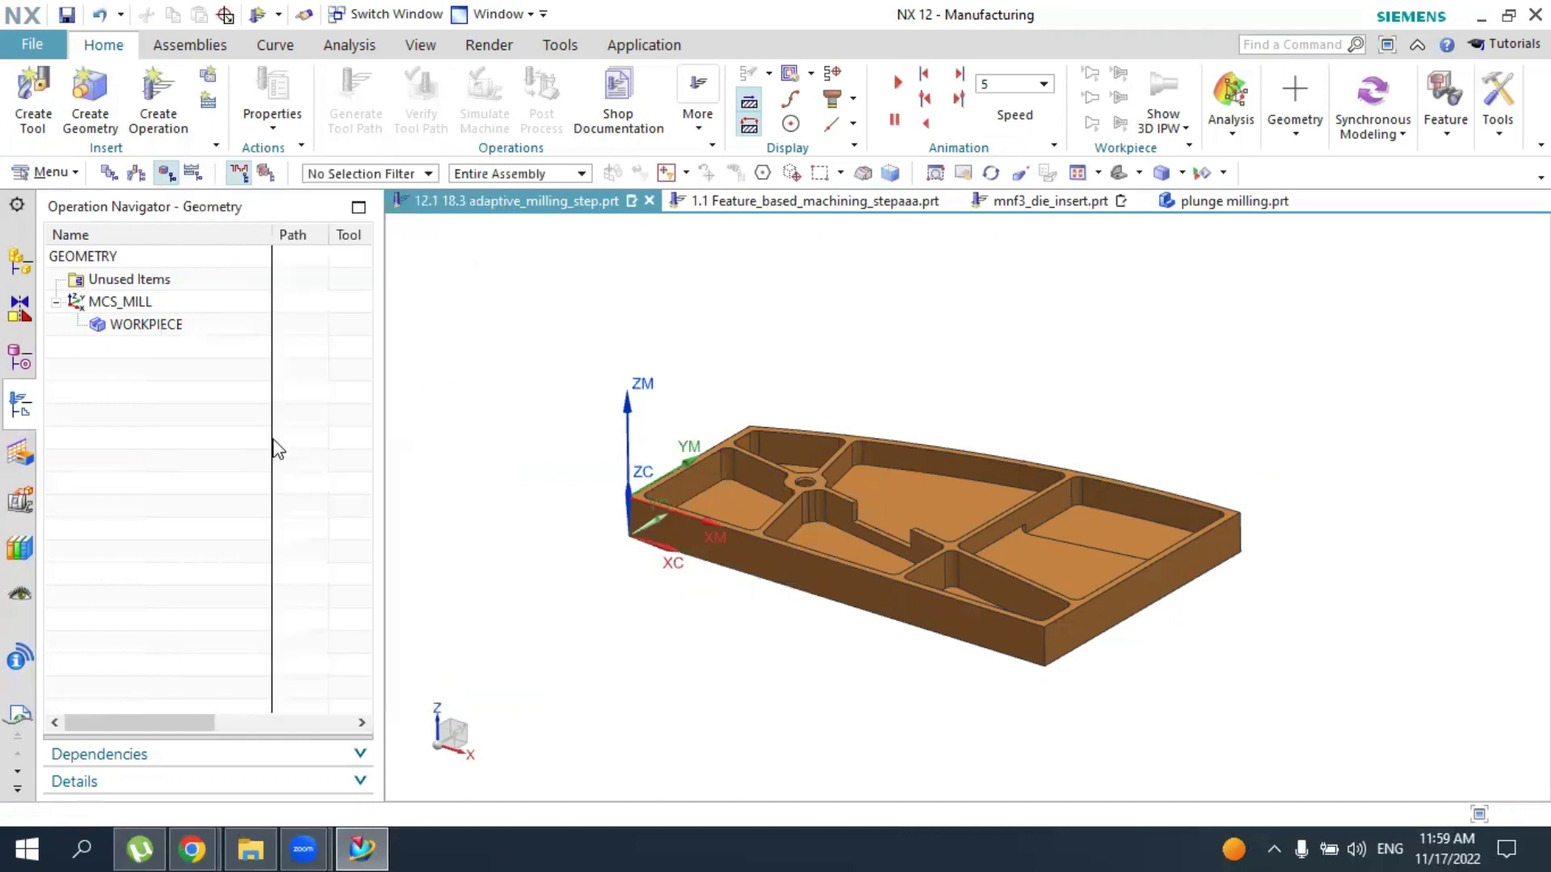
Create a new end mill MILL_END_10 with a 10 mm diameter
left_click(26, 105)
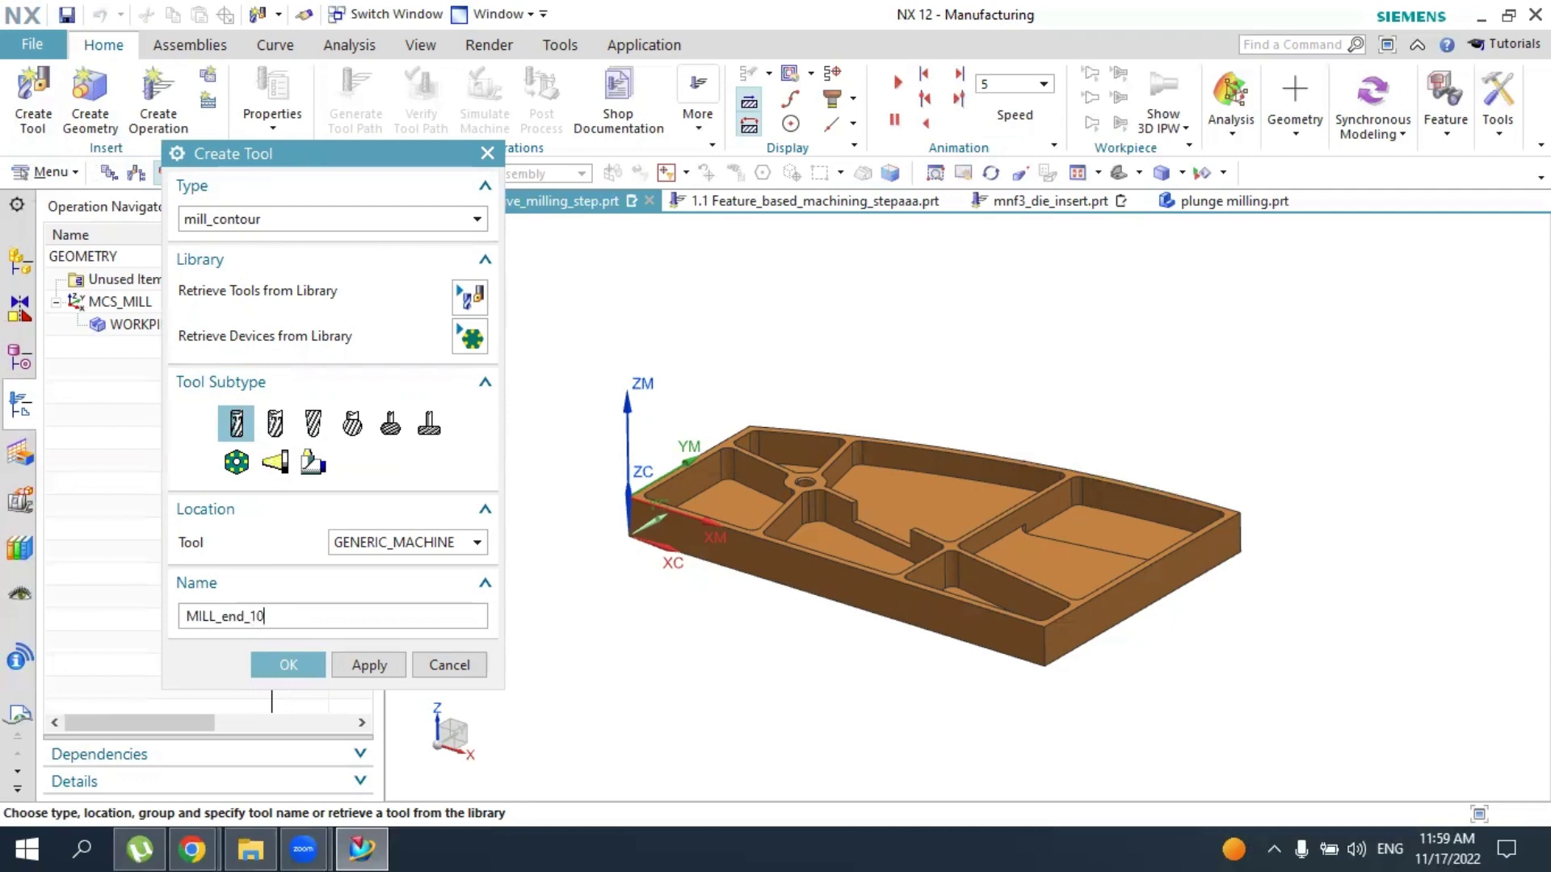
left_click(289, 664)
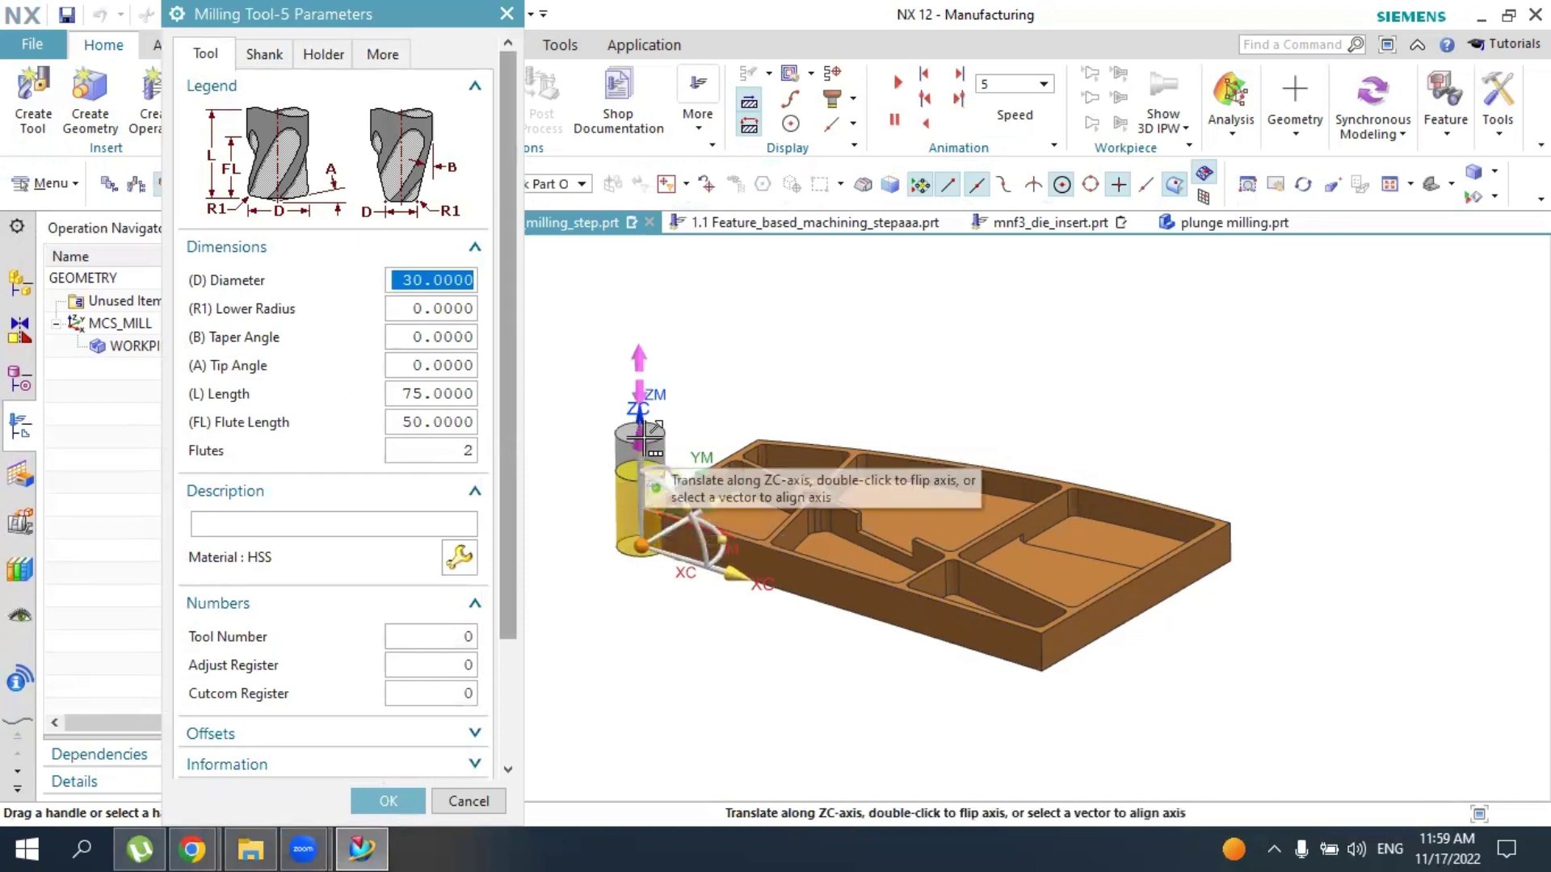
type("10")
key("Return")
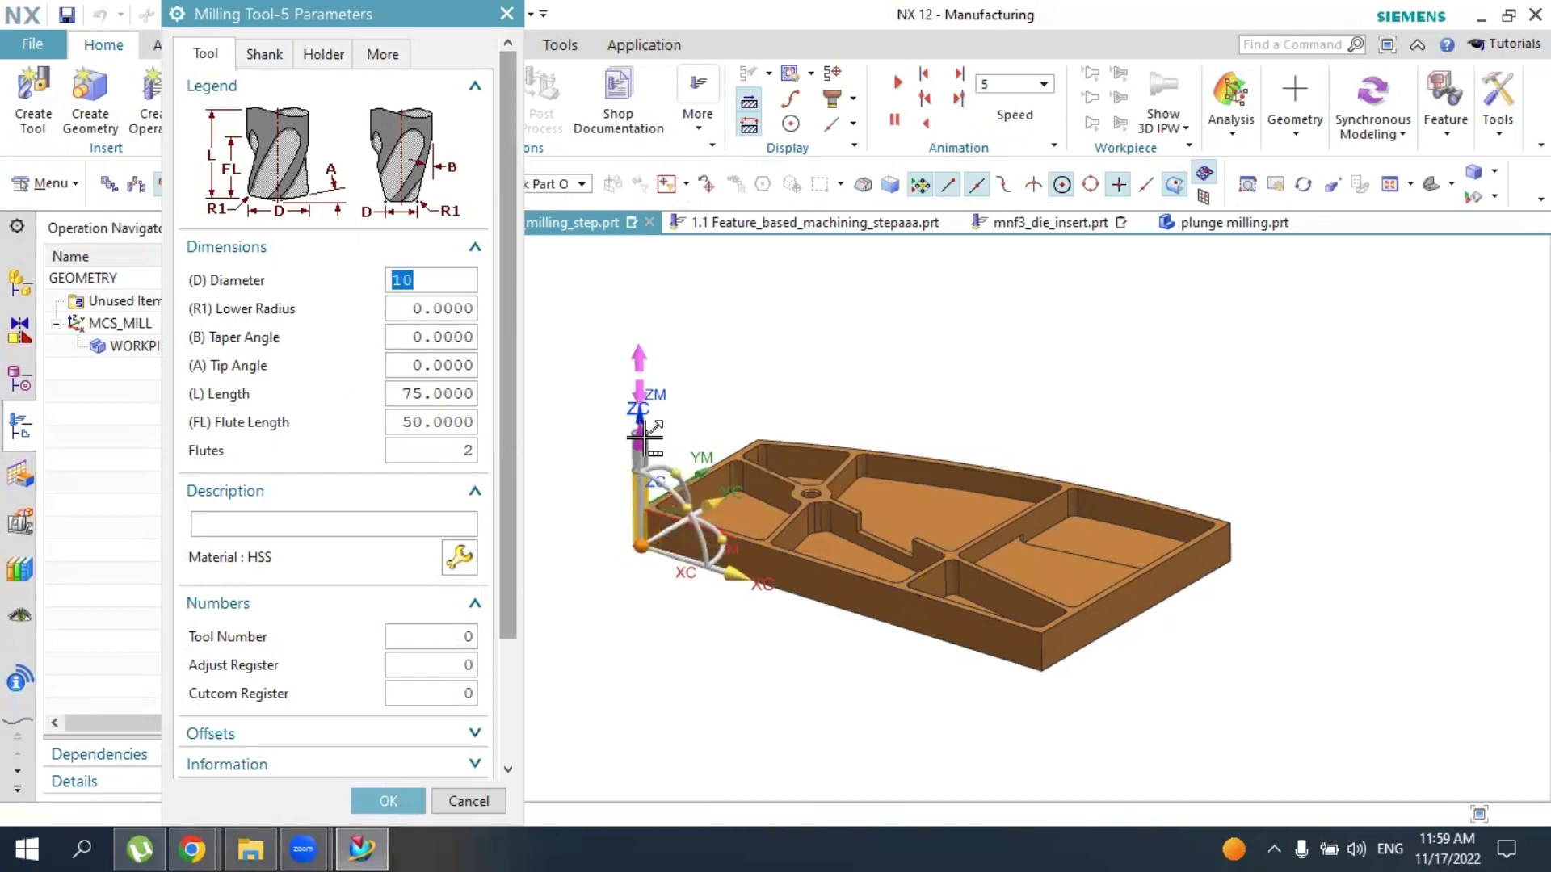
Define a 45 mm diameter shank, review the holder settings, and accept the tool
scroll(644, 437, "up", 2)
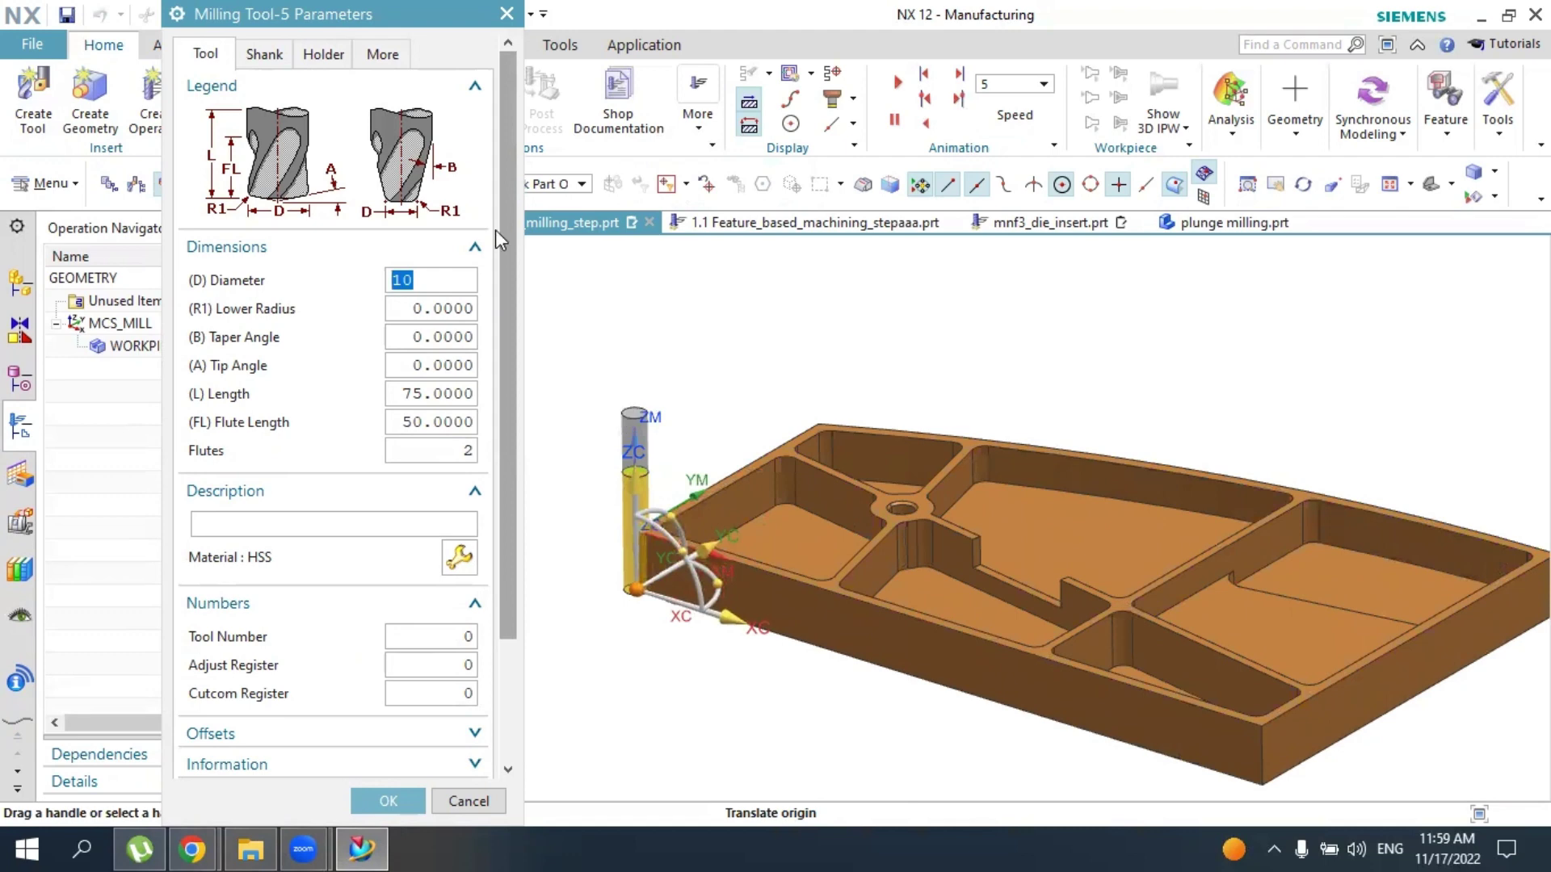
left_click(260, 55)
left_click(195, 116)
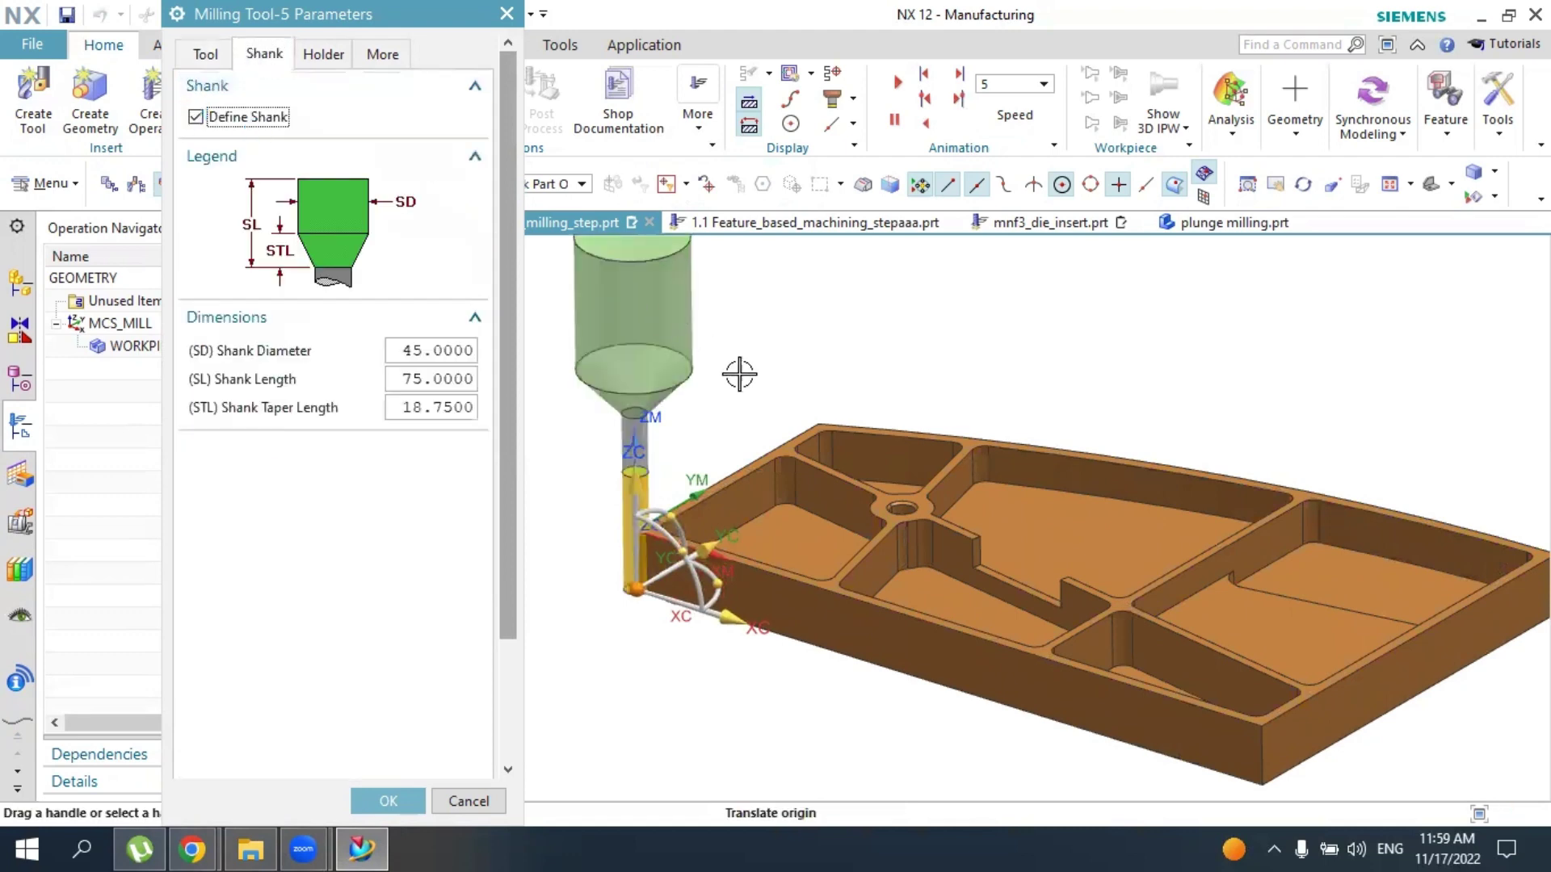
scroll(738, 370, "down", 2)
left_click(323, 54)
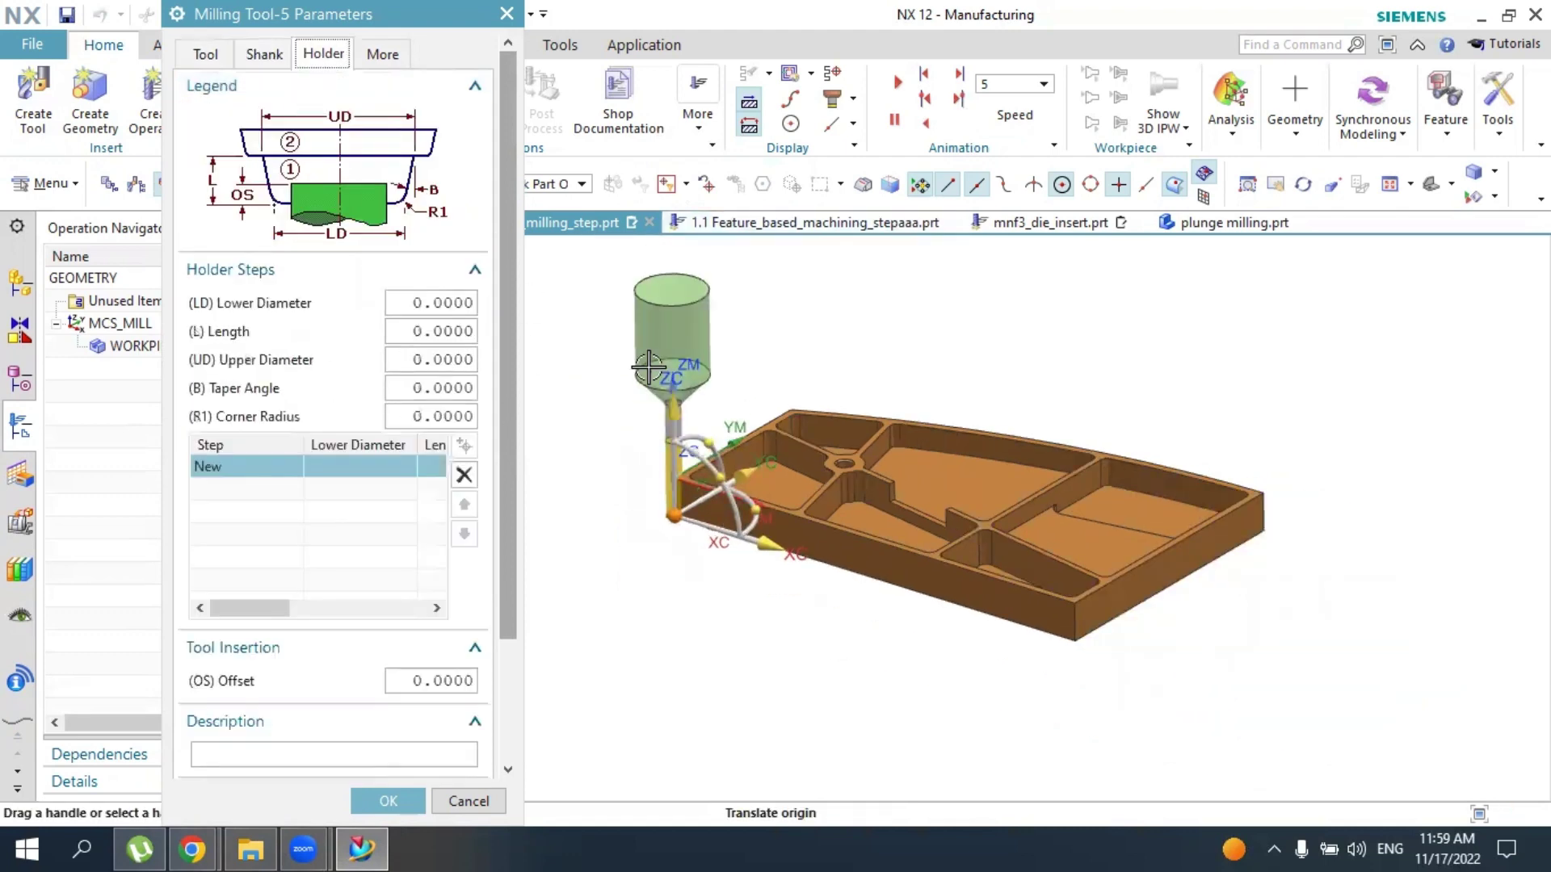
middle_click_drag(914, 364, 828, 307, "shift")
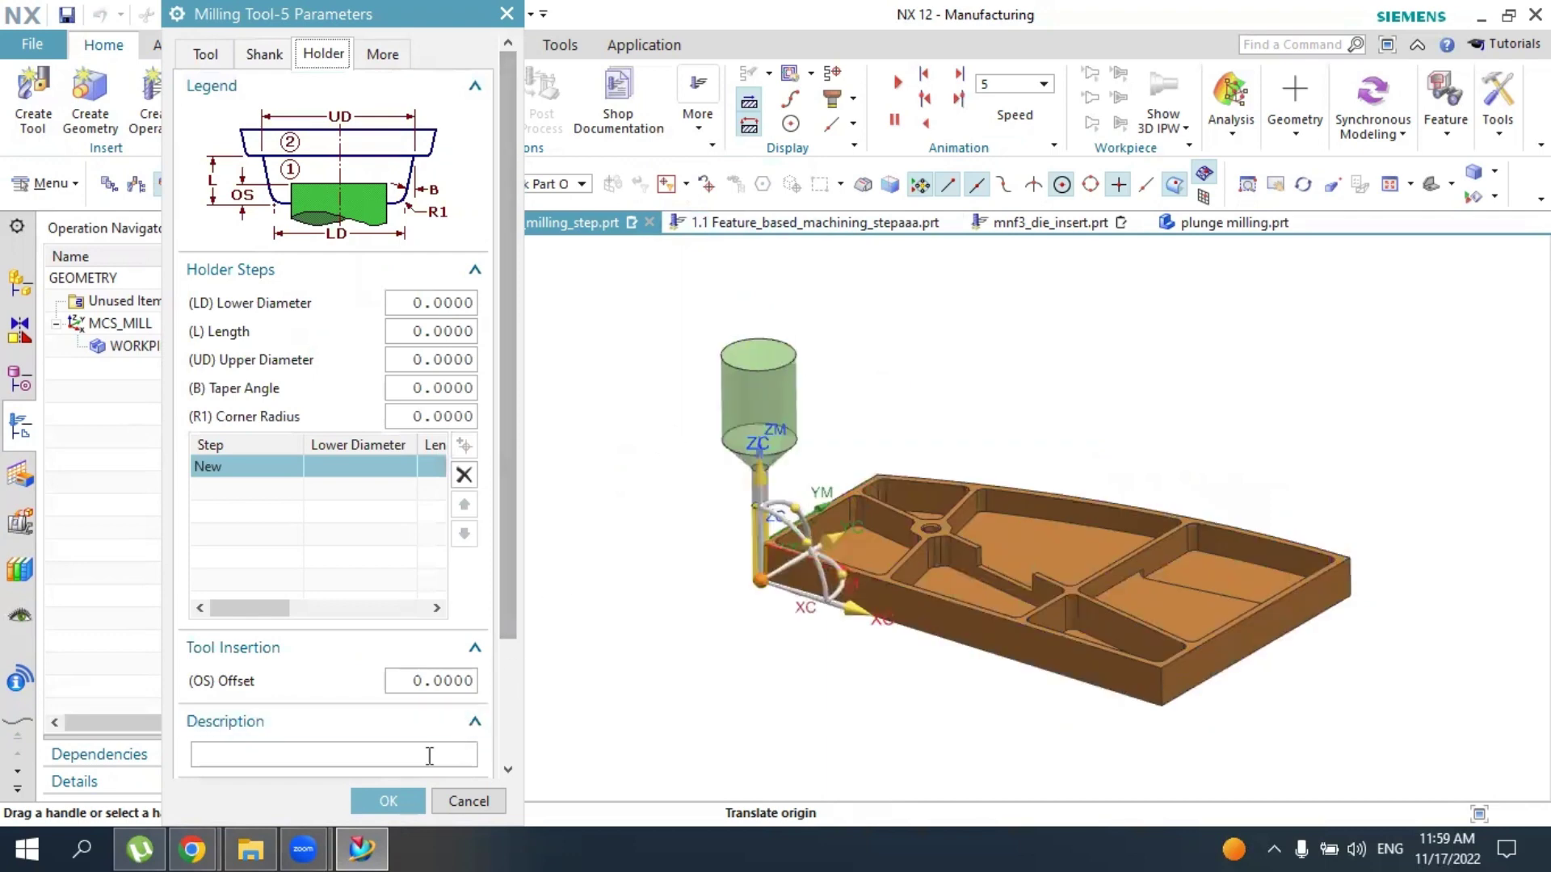
left_click(387, 803)
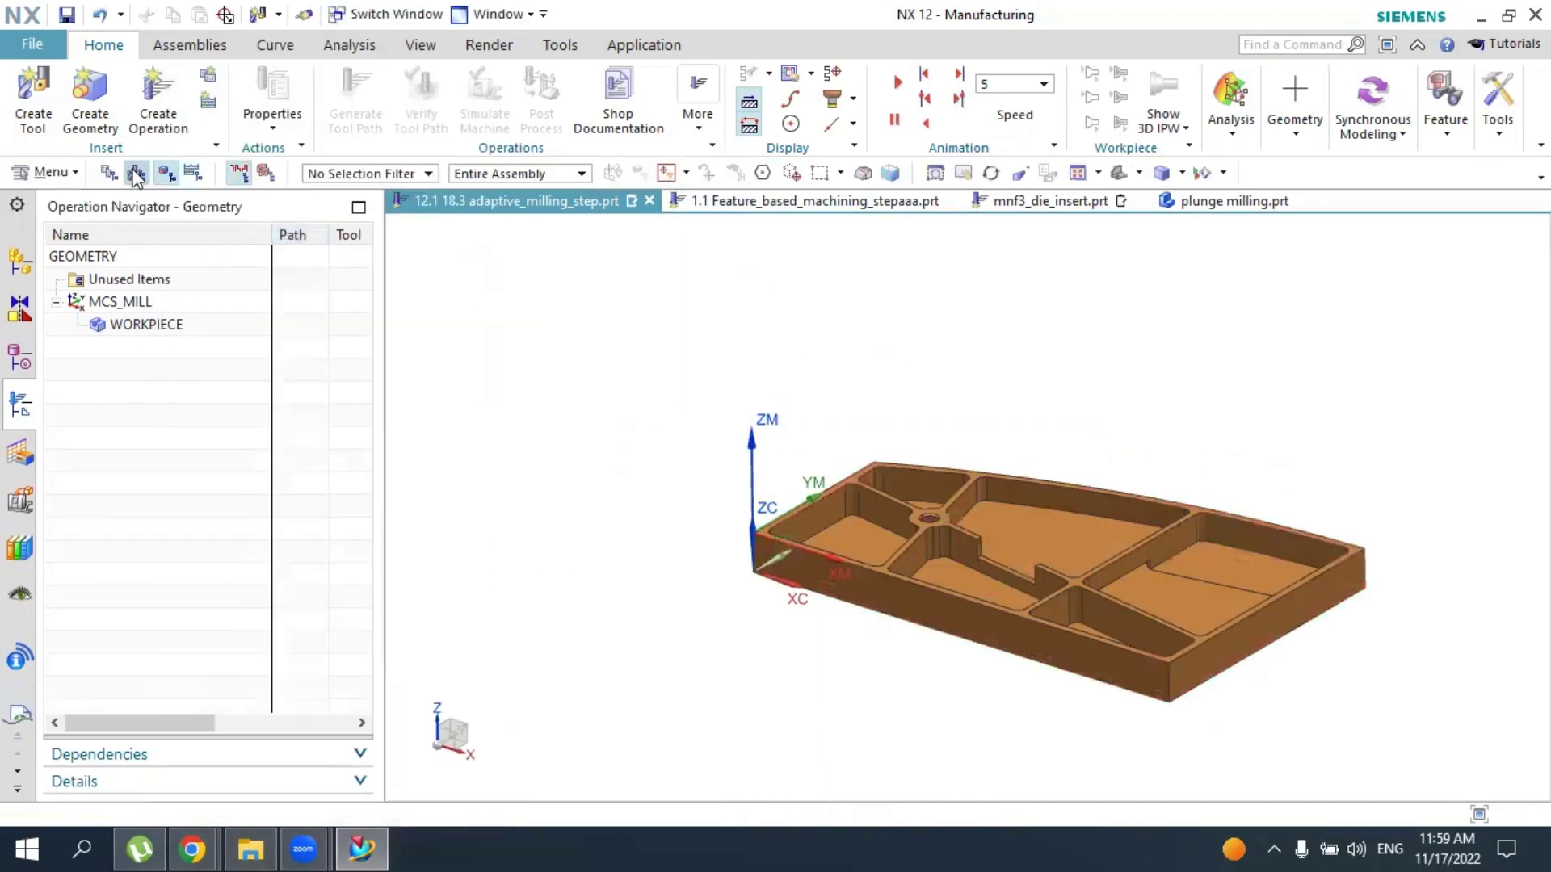
Create a Cavity Mill operation with tool MILL_END_10, geometry WORKPIECE and method MILL_ROUGH
left_click(136, 174)
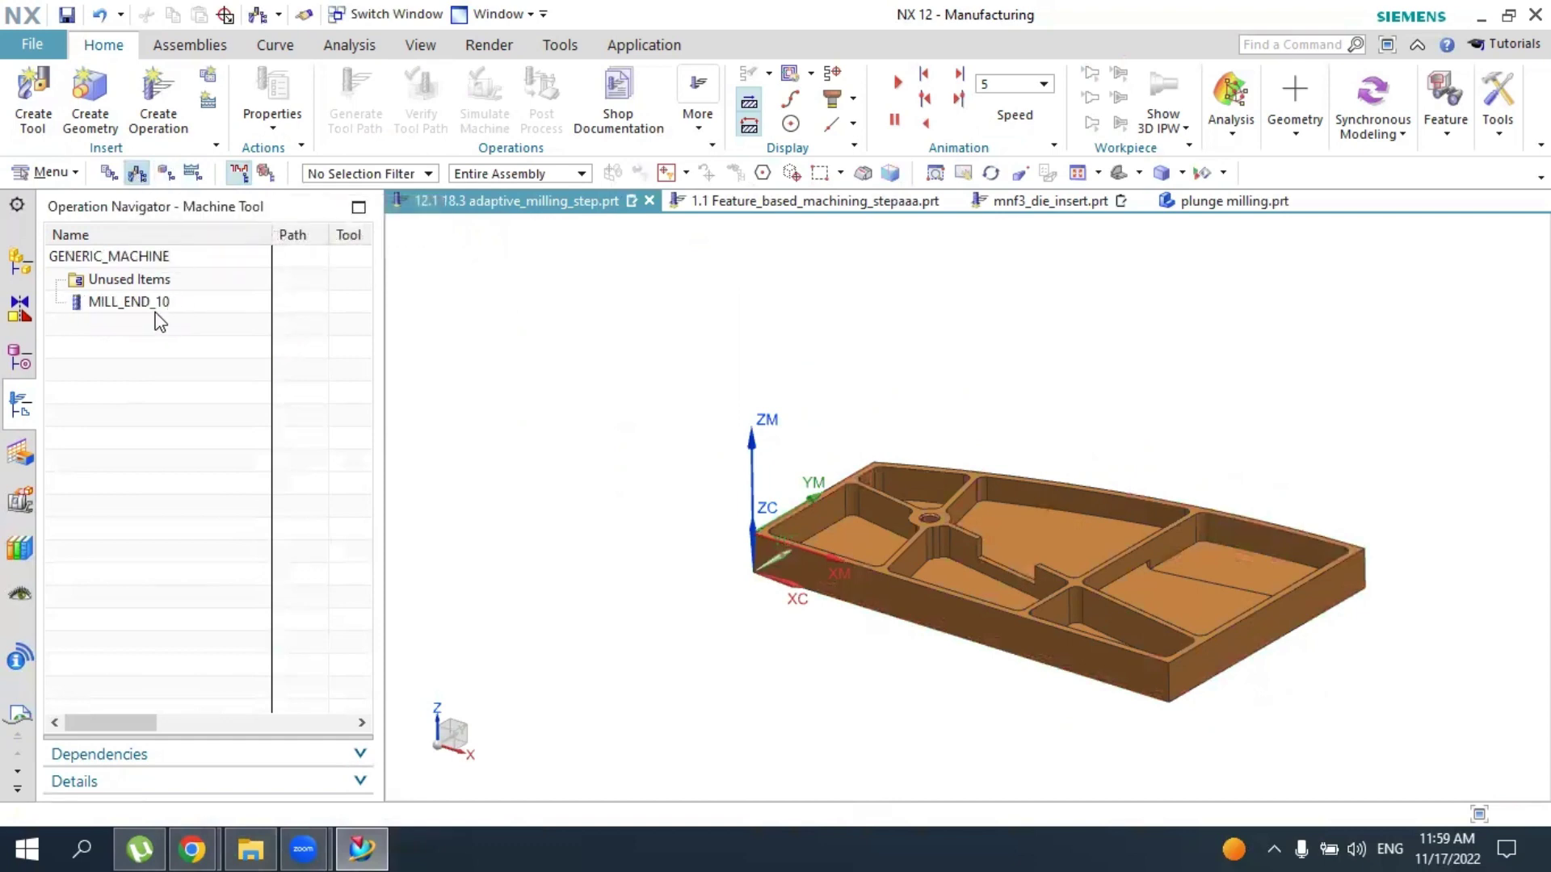
left_click(154, 307)
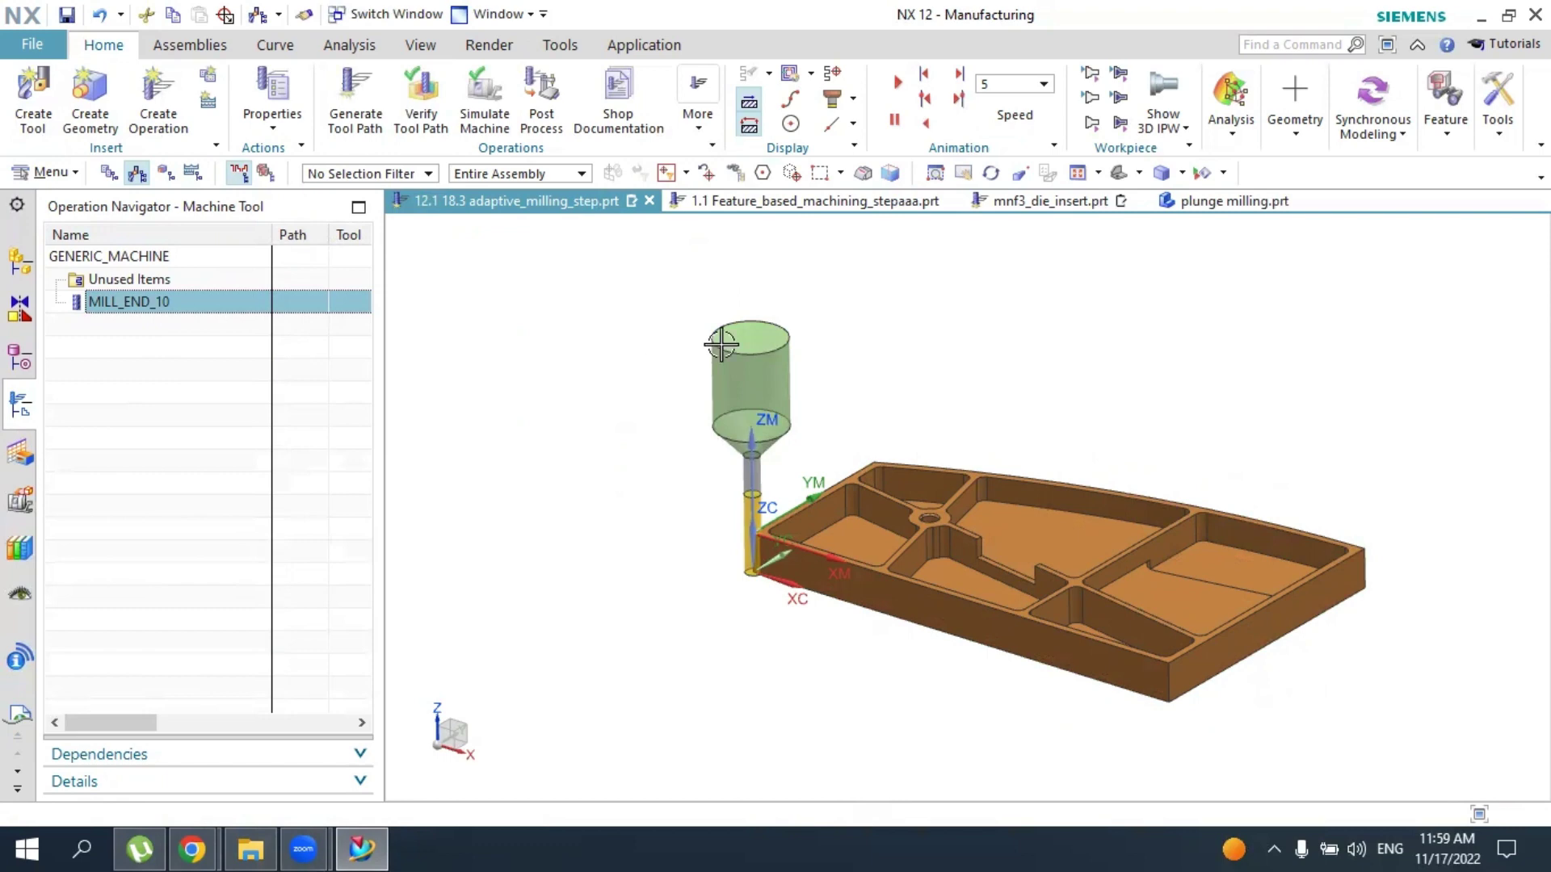
left_click(158, 97)
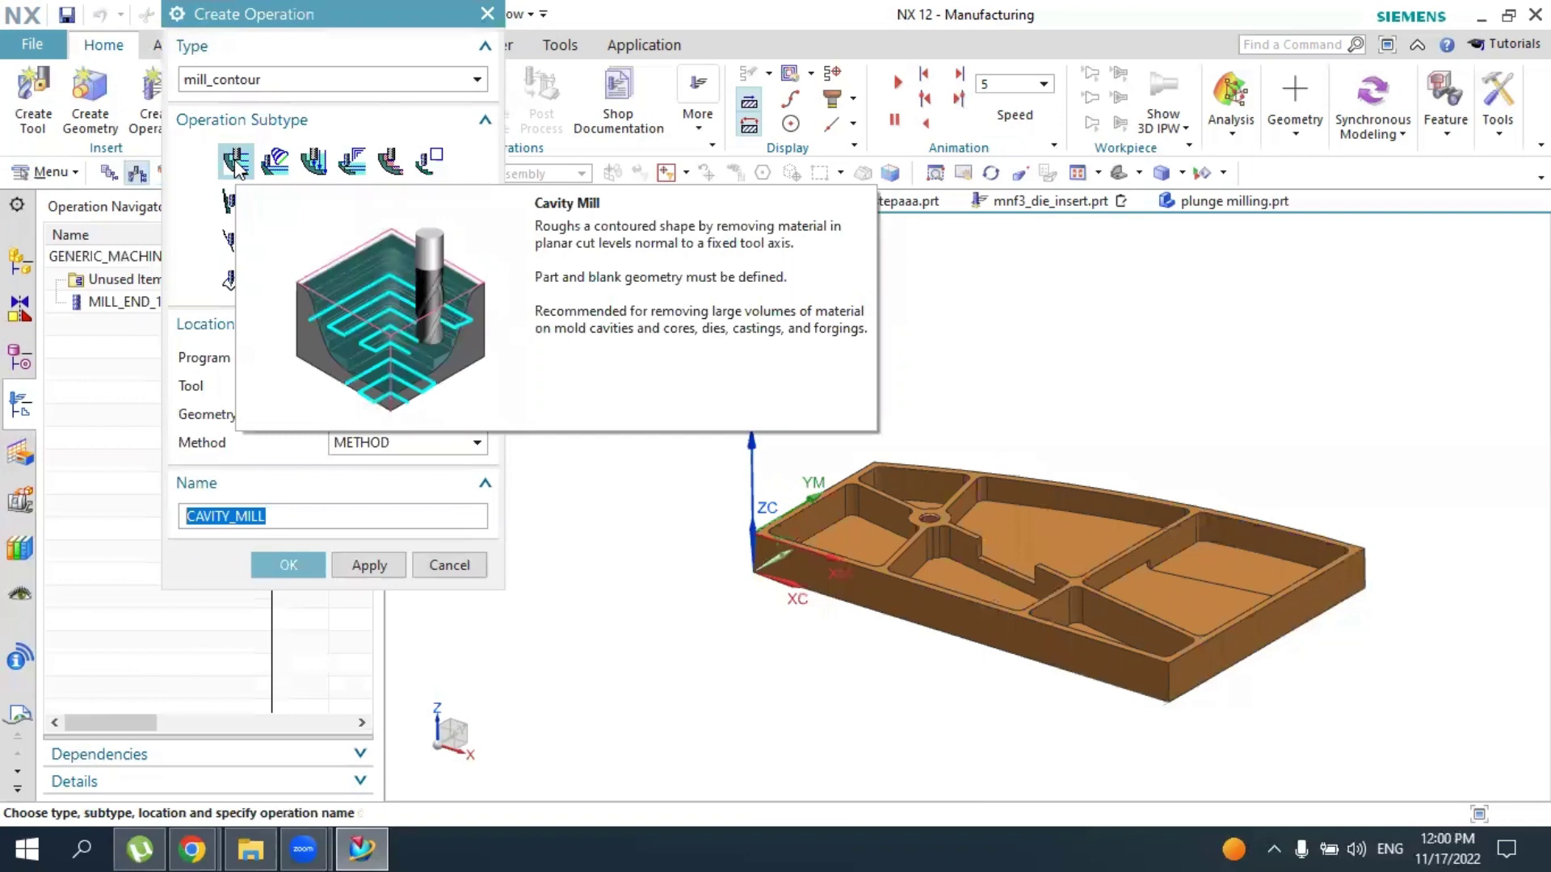
left_click(374, 387)
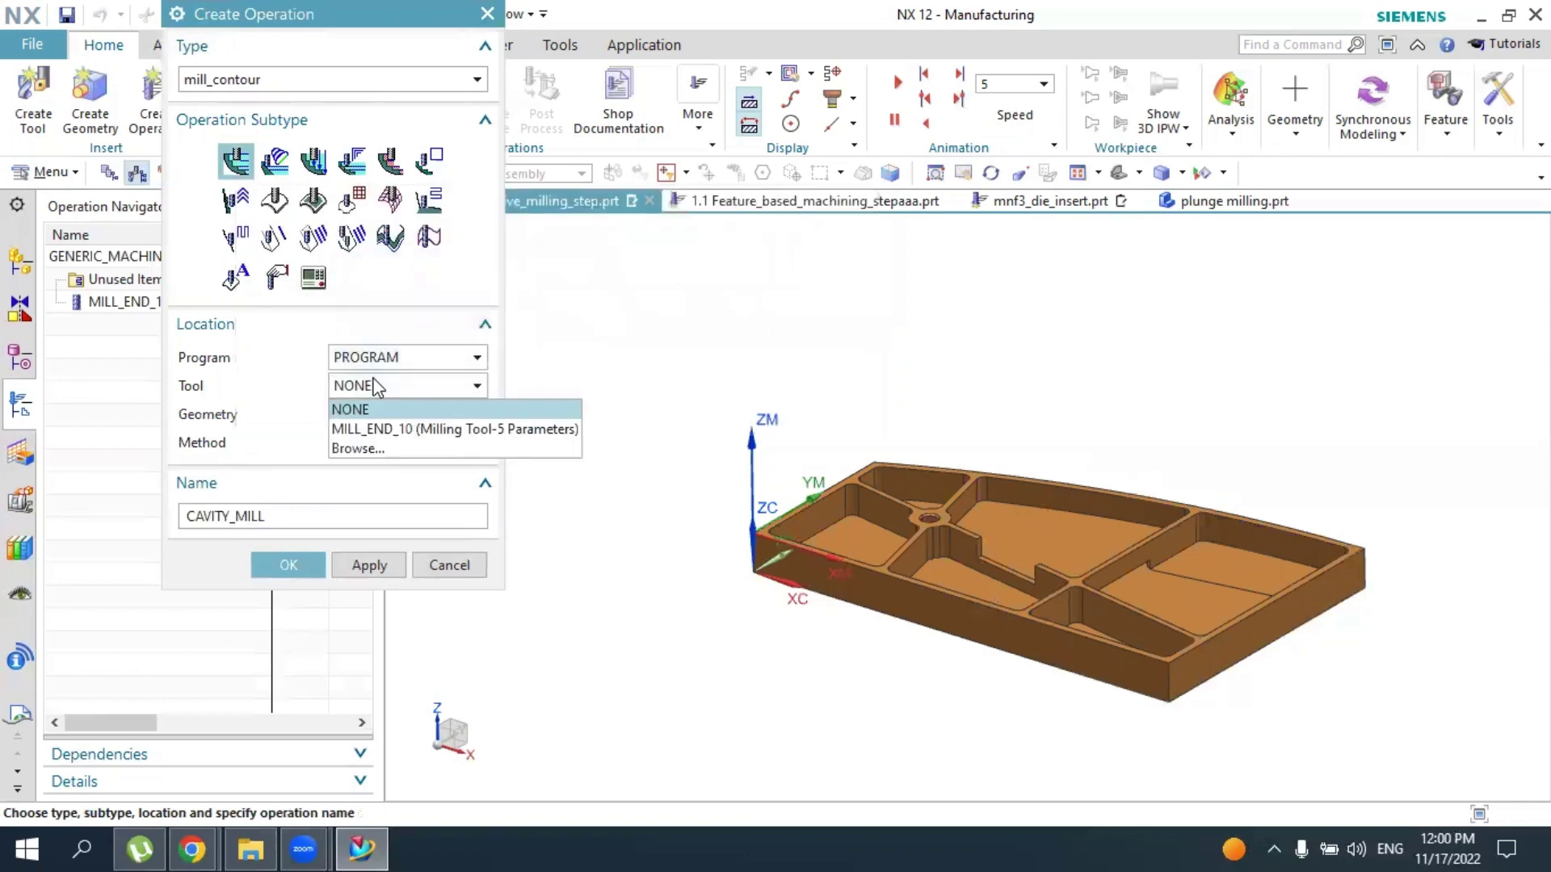
left_click(403, 431)
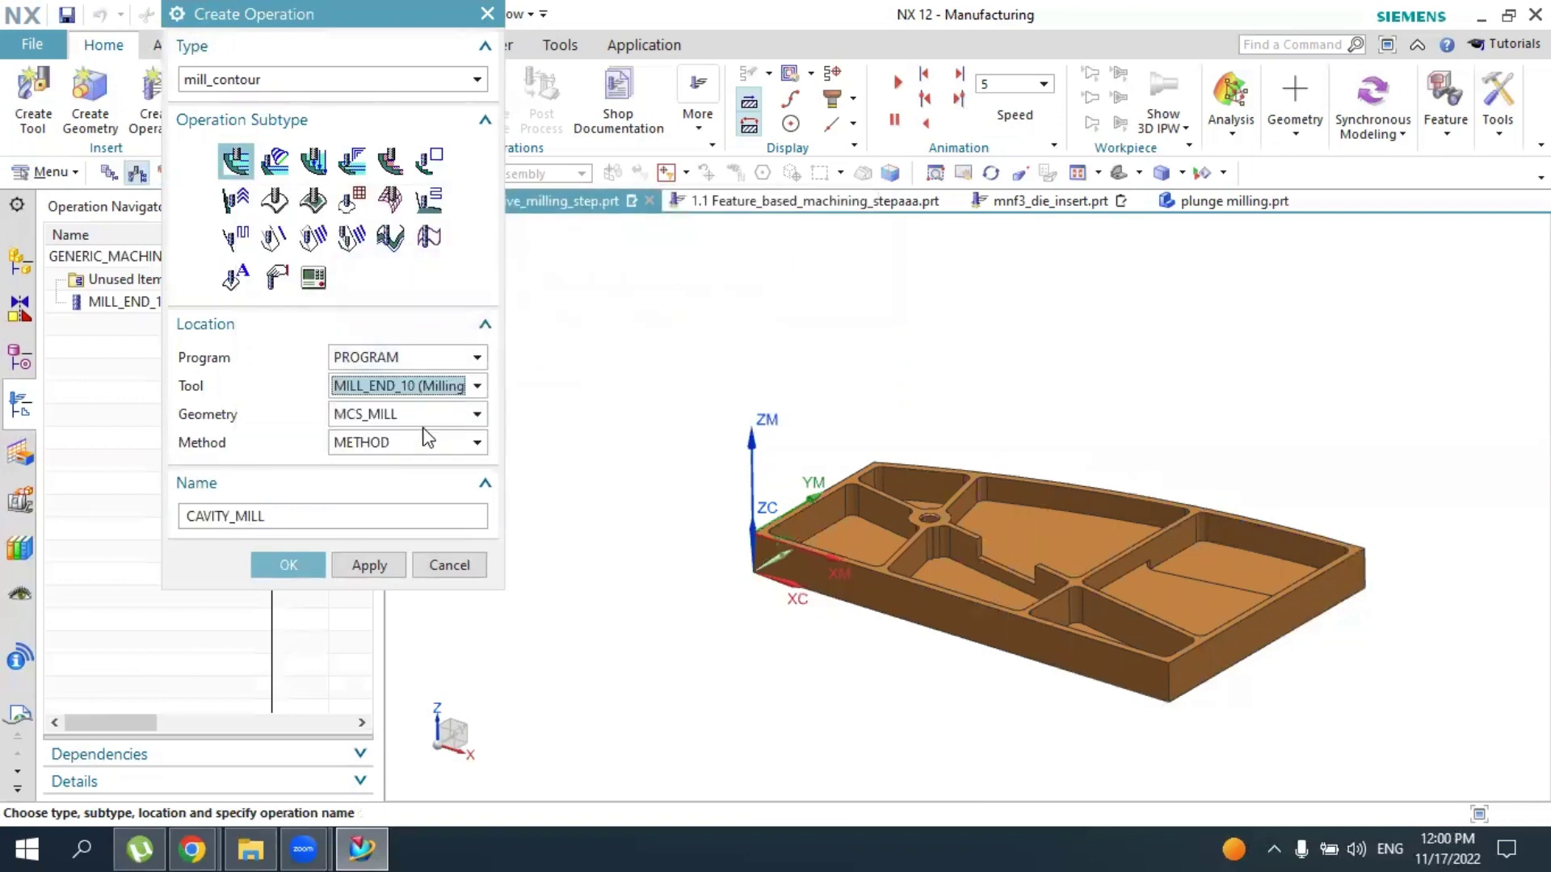
left_click(416, 416)
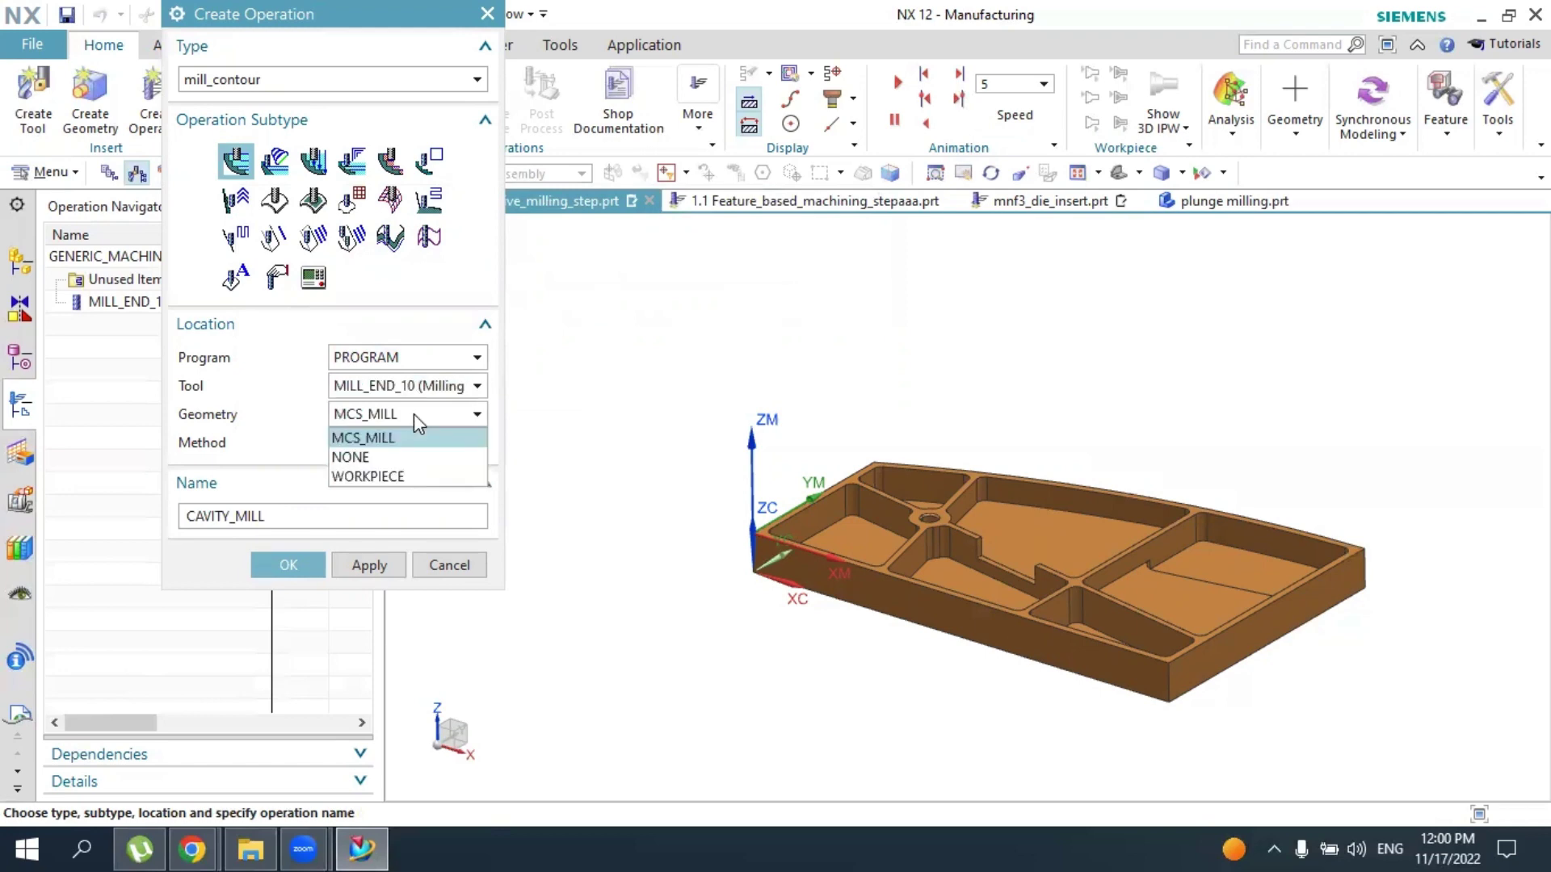
left_click(391, 477)
left_click(387, 448)
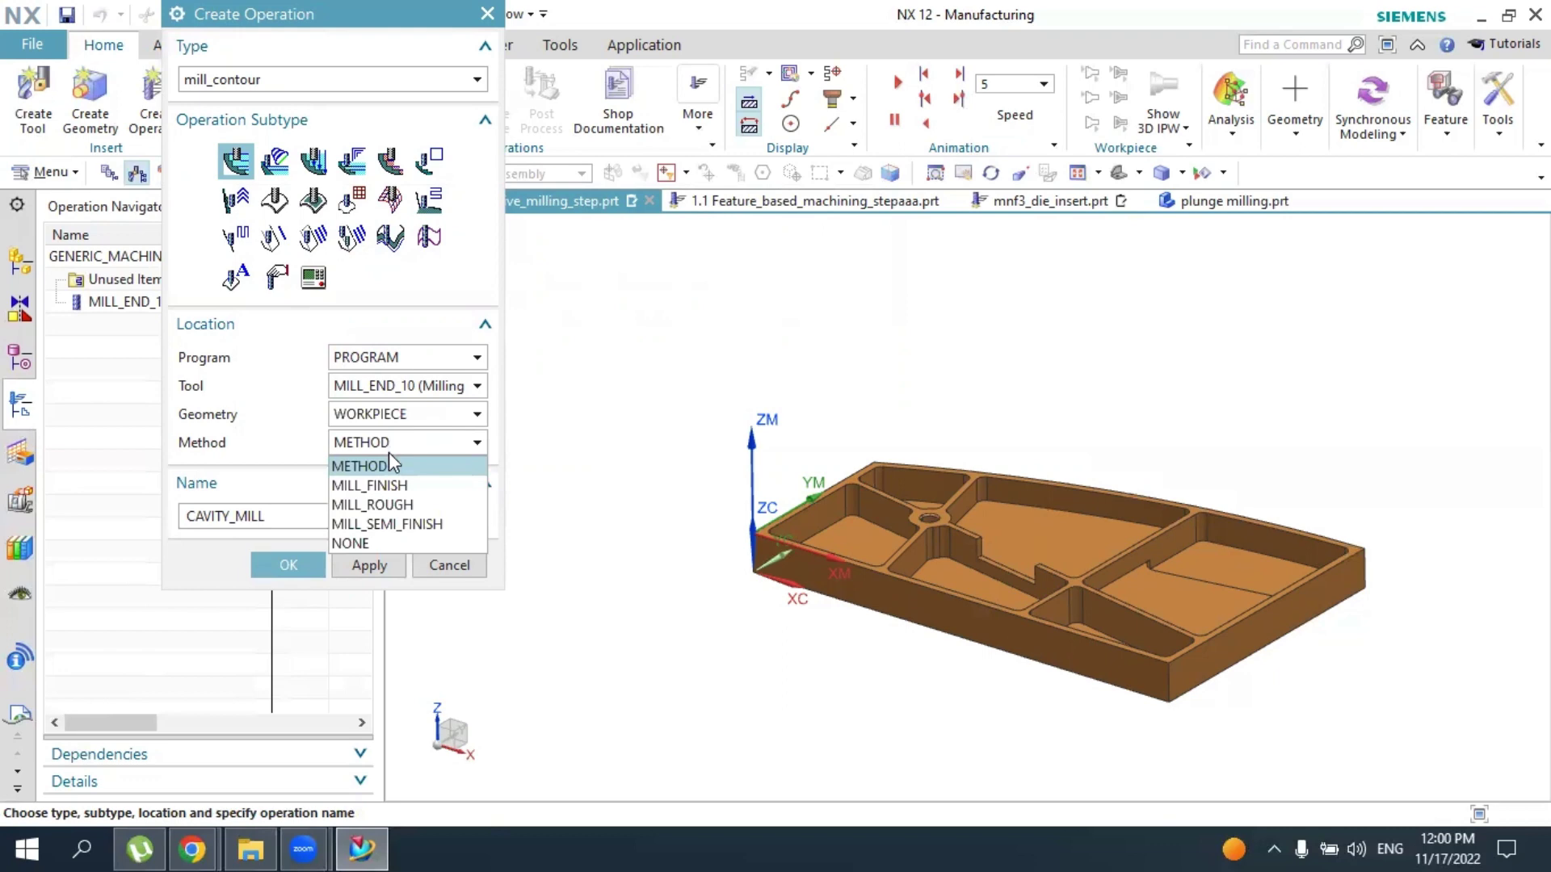
left_click(392, 506)
Name the operation CAVITY_MILL_ROUGH and confirm its creation
left_click(300, 520)
key("ctrl+a")
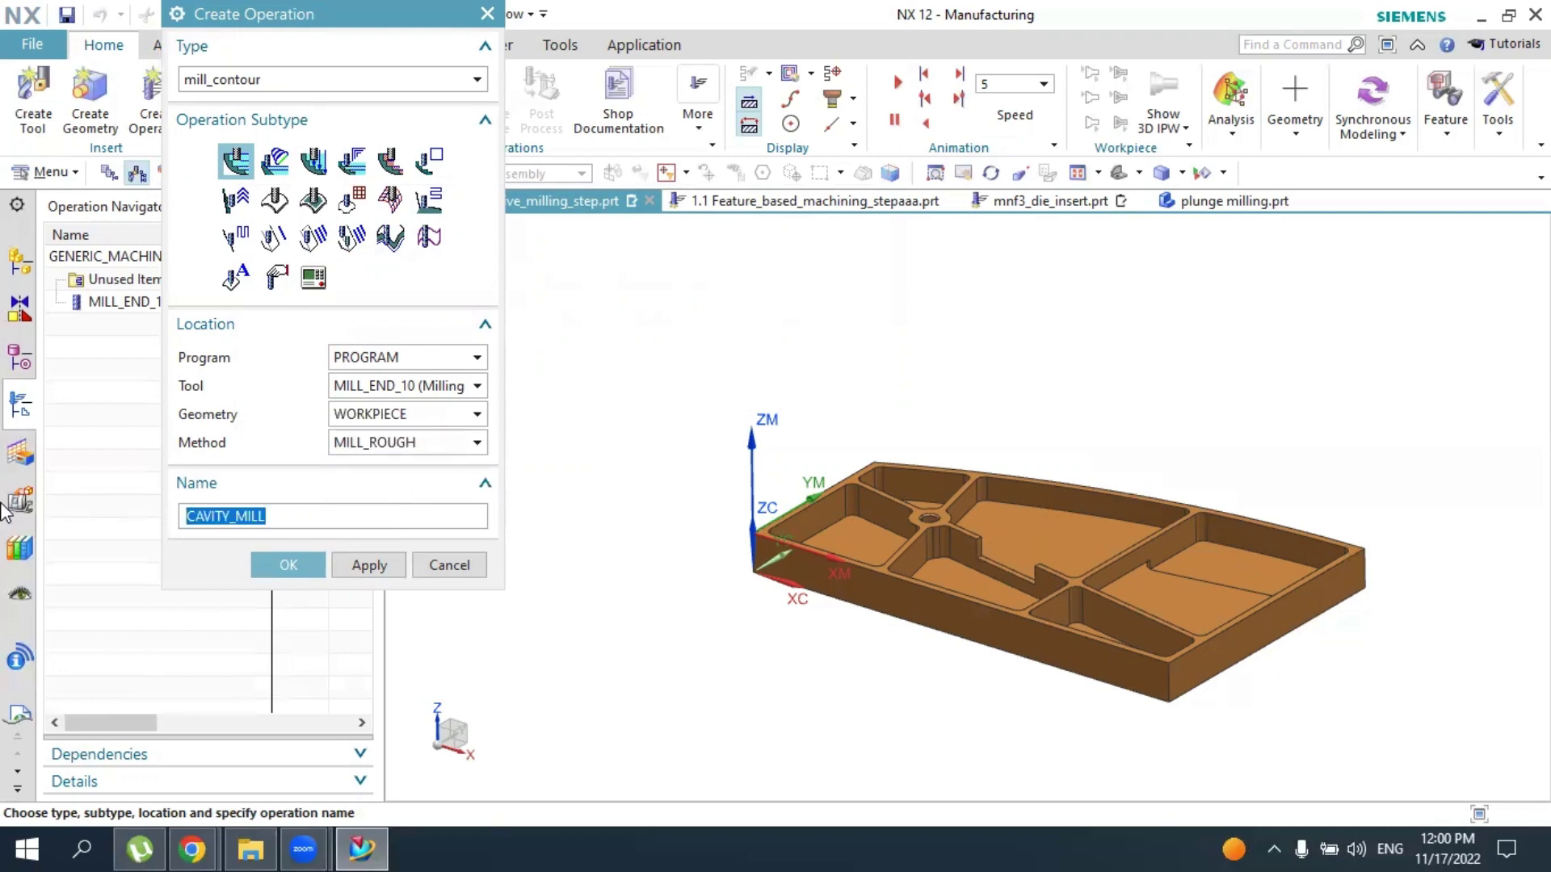
left_click(334, 524)
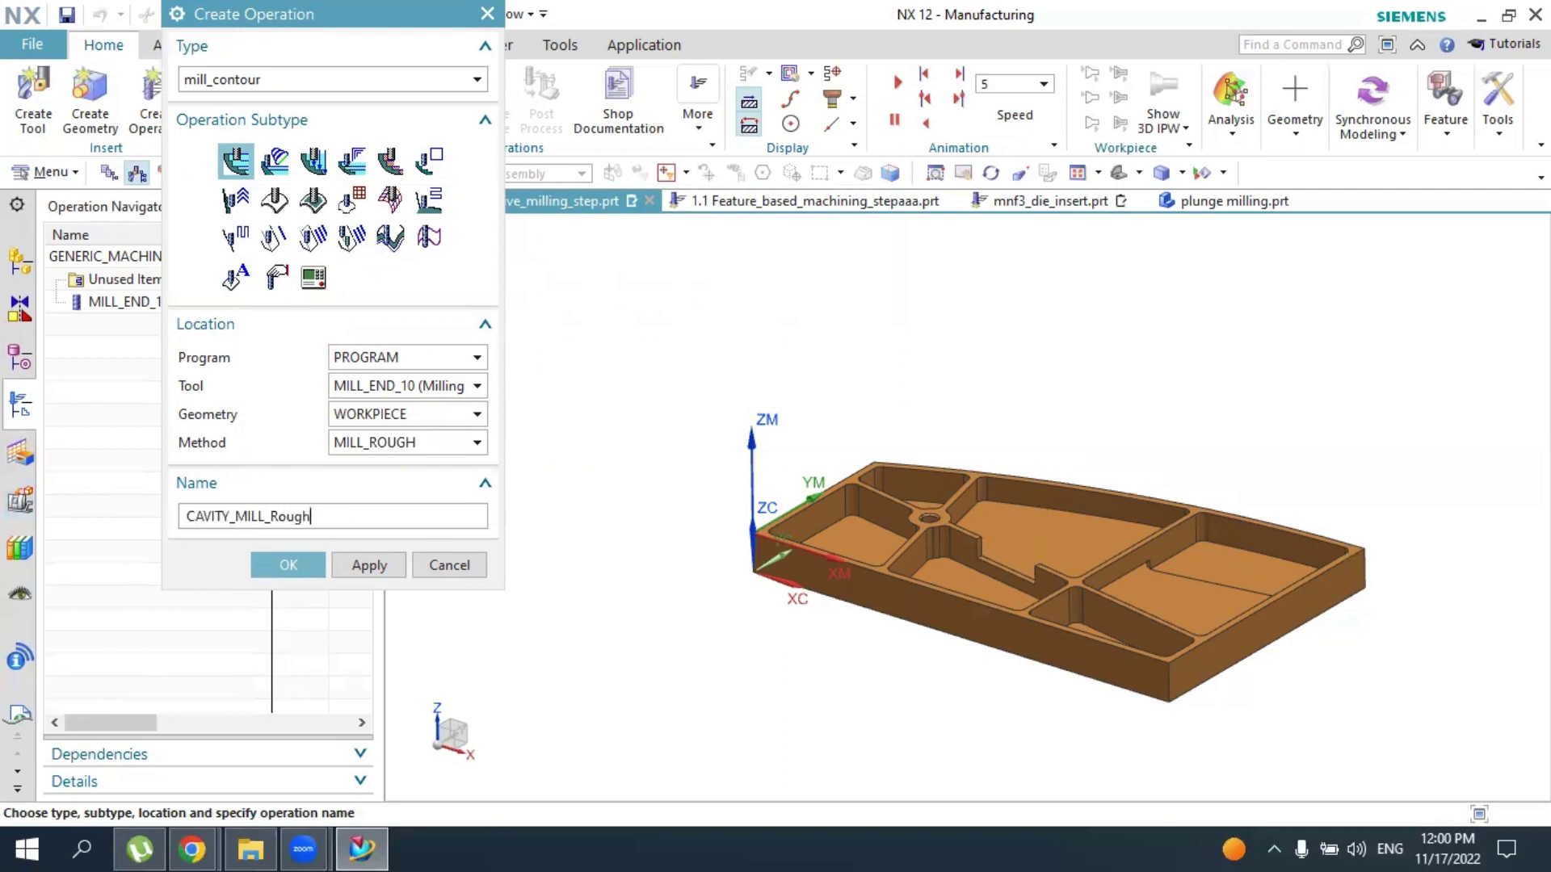
left_click(289, 563)
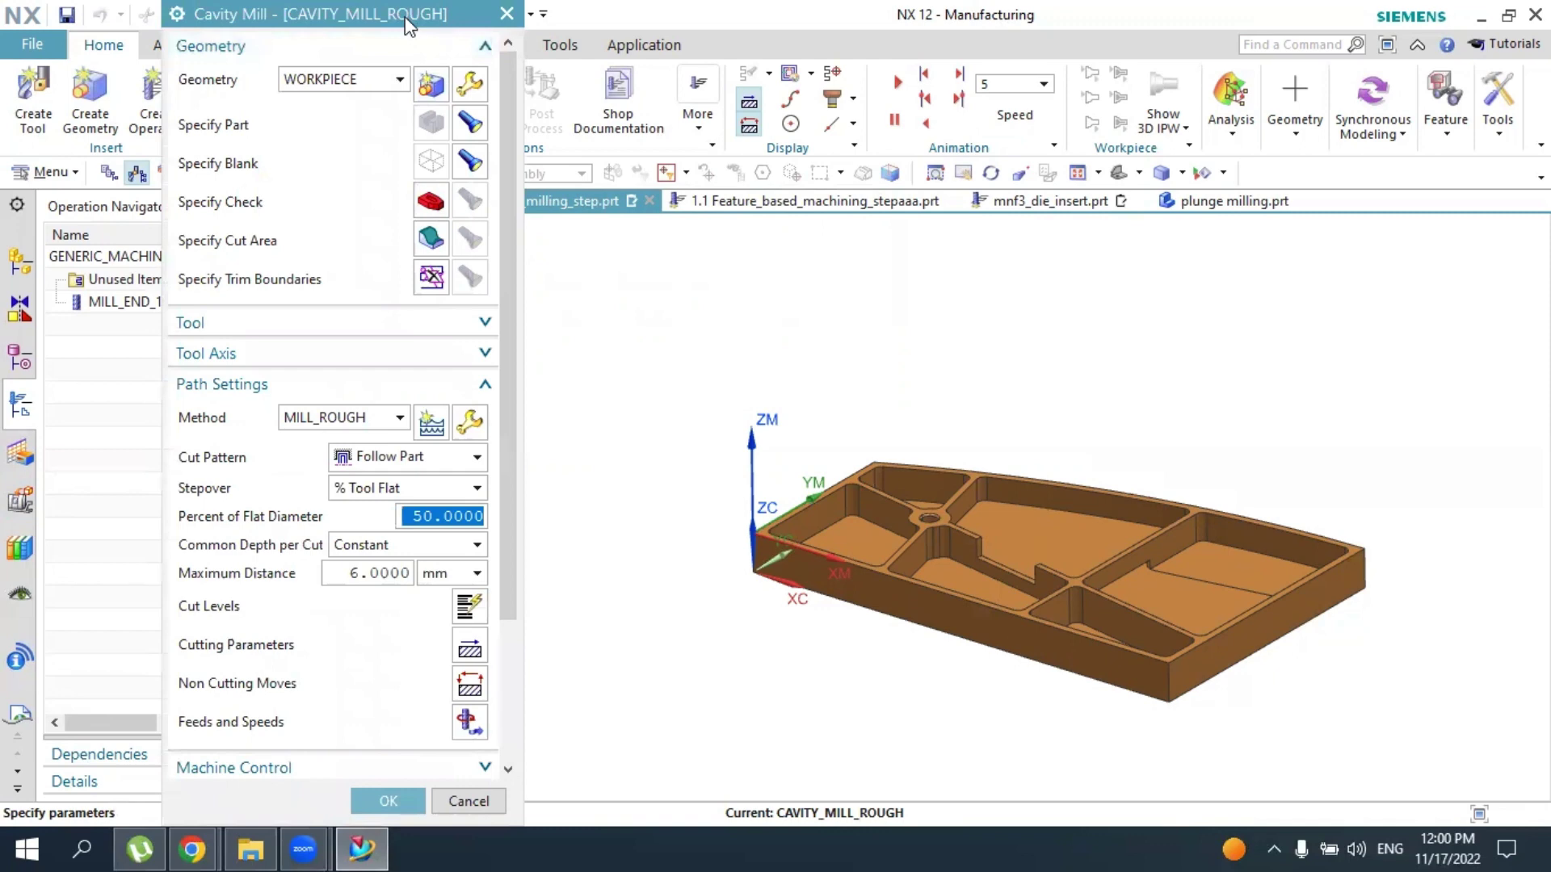
Generate the cavity roughing toolpath from the Cavity Mill dialog
middle_click_drag(1055, 374, 932, 361)
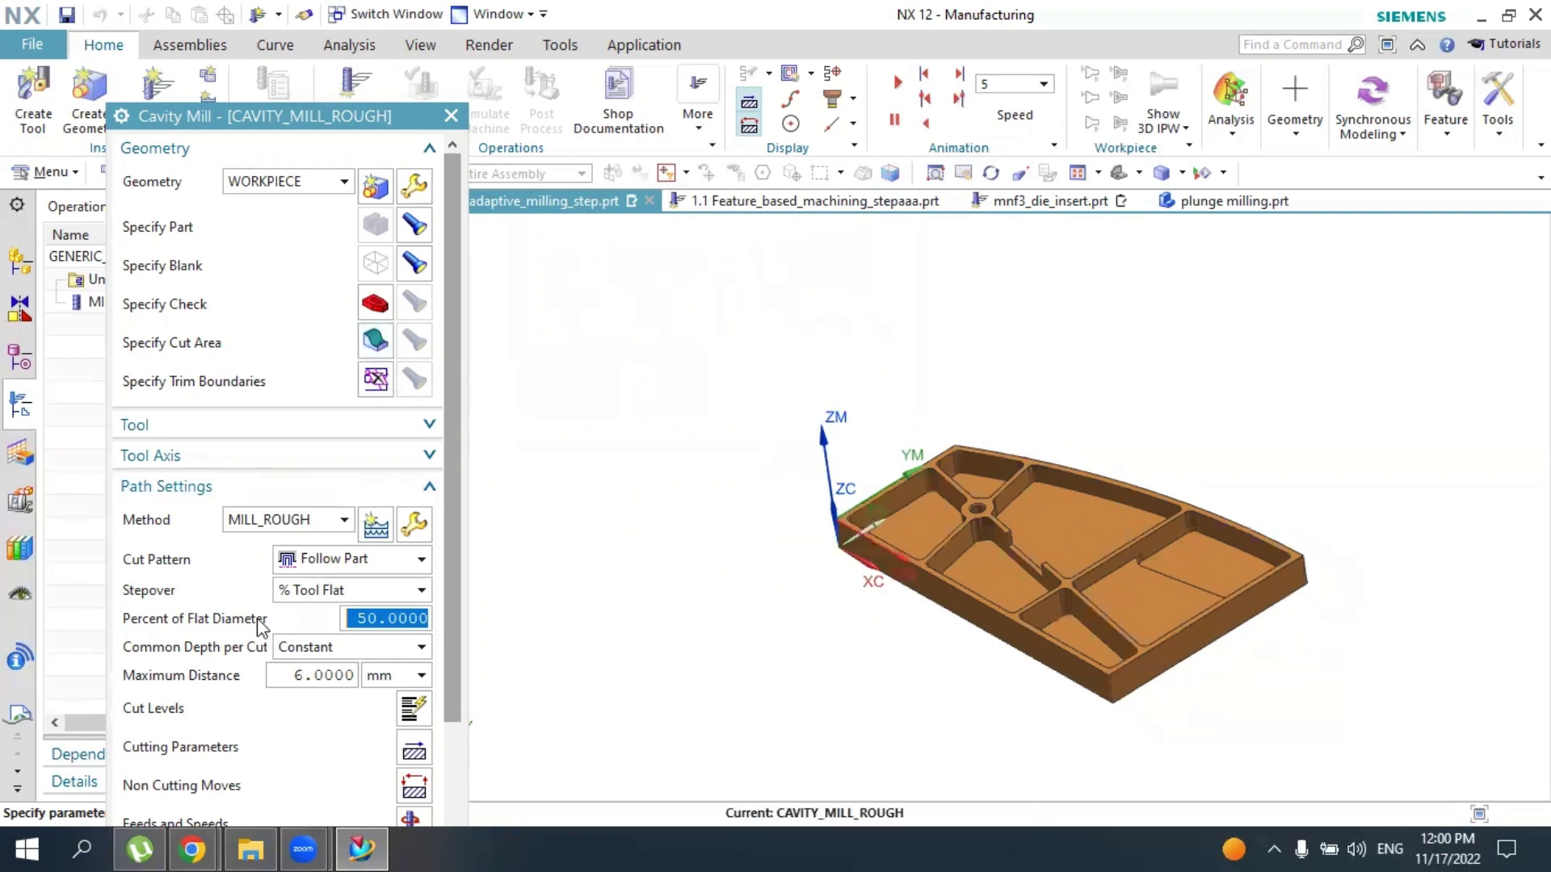
scroll(234, 675, "down", 4)
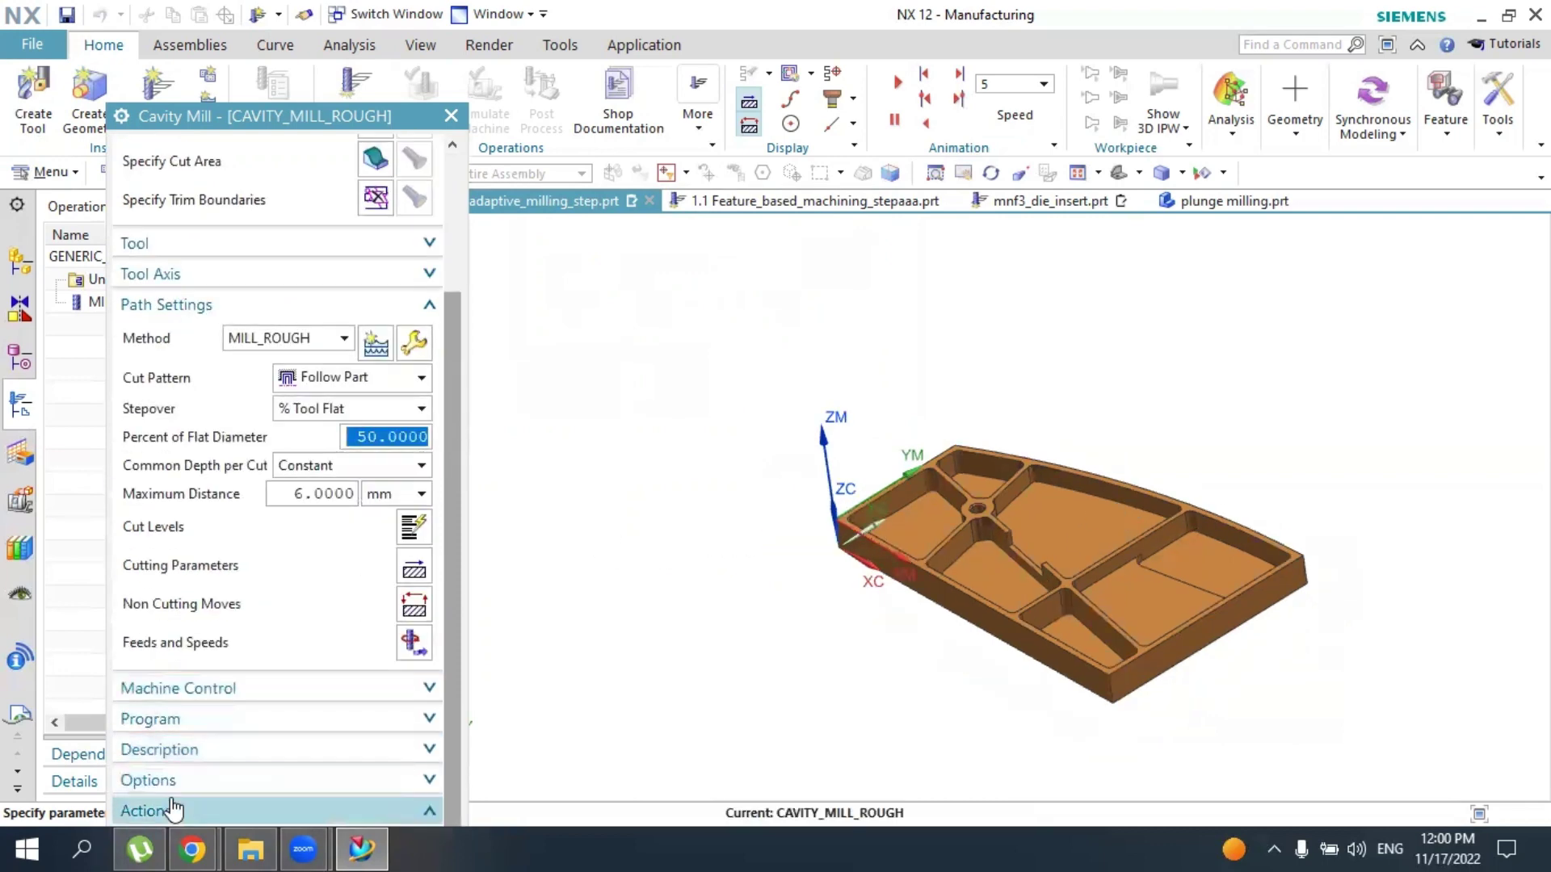
left_click_drag(294, 109, 304, 10)
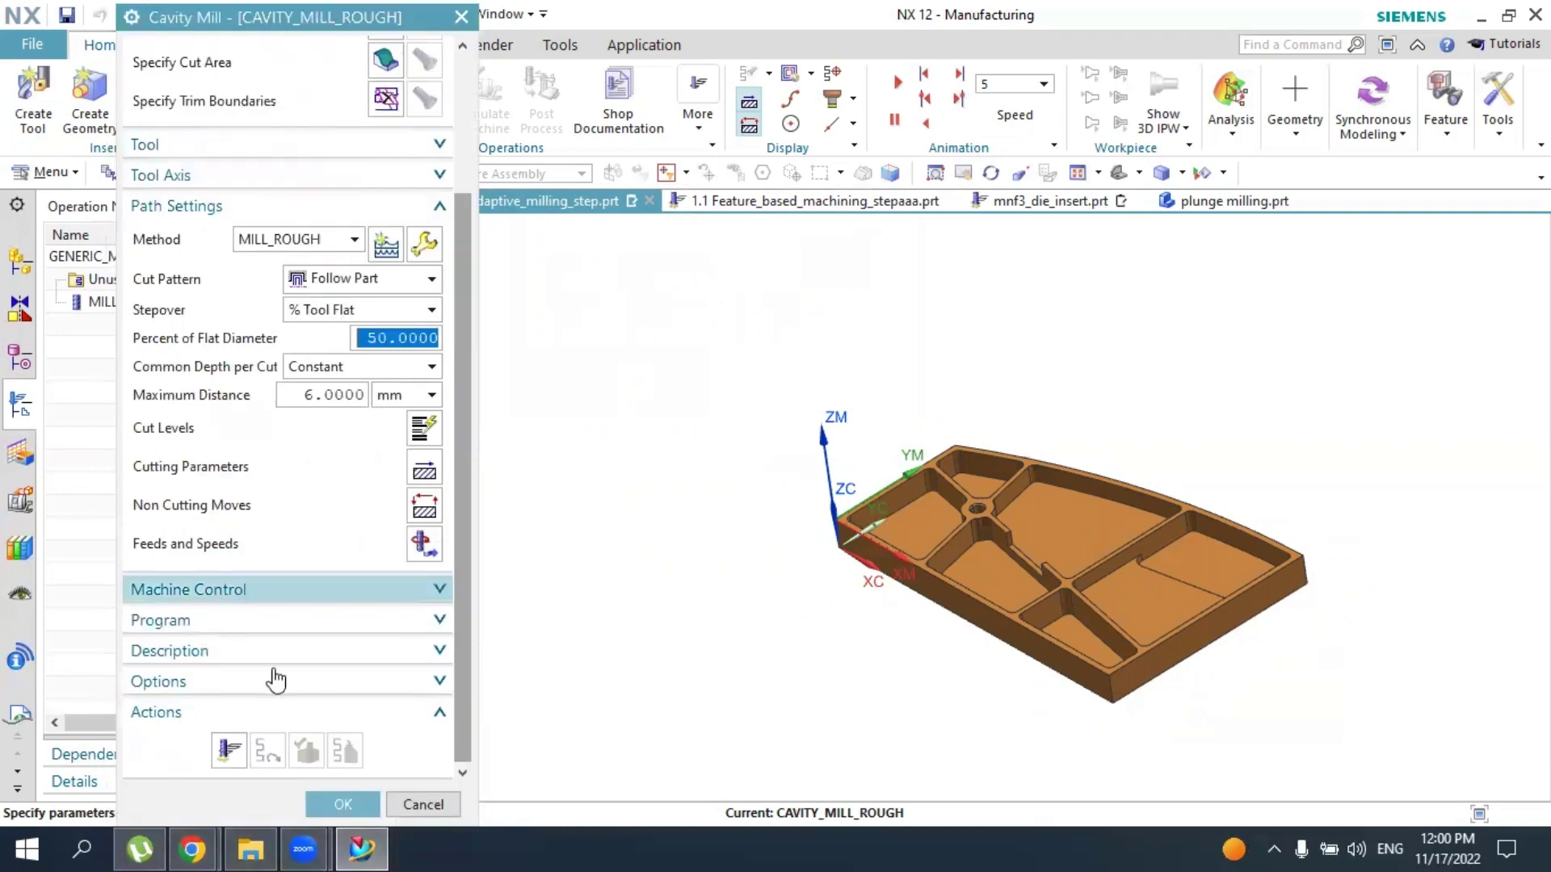
left_click(229, 751)
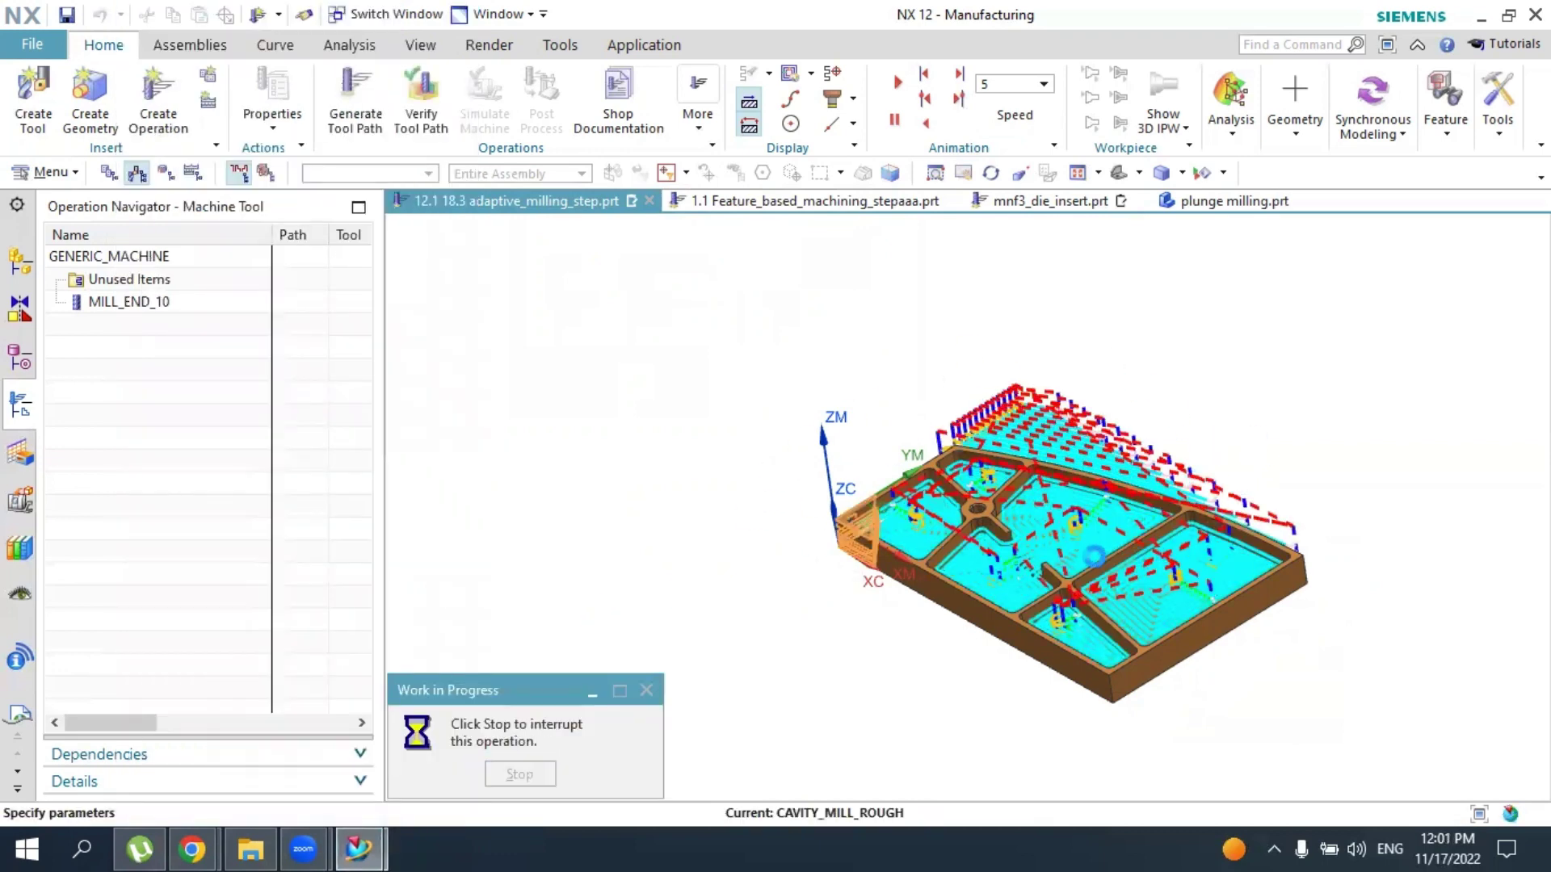
Inspect the generated toolpath from a flatter angle and start its verification
scroll(1094, 556, "up", 3)
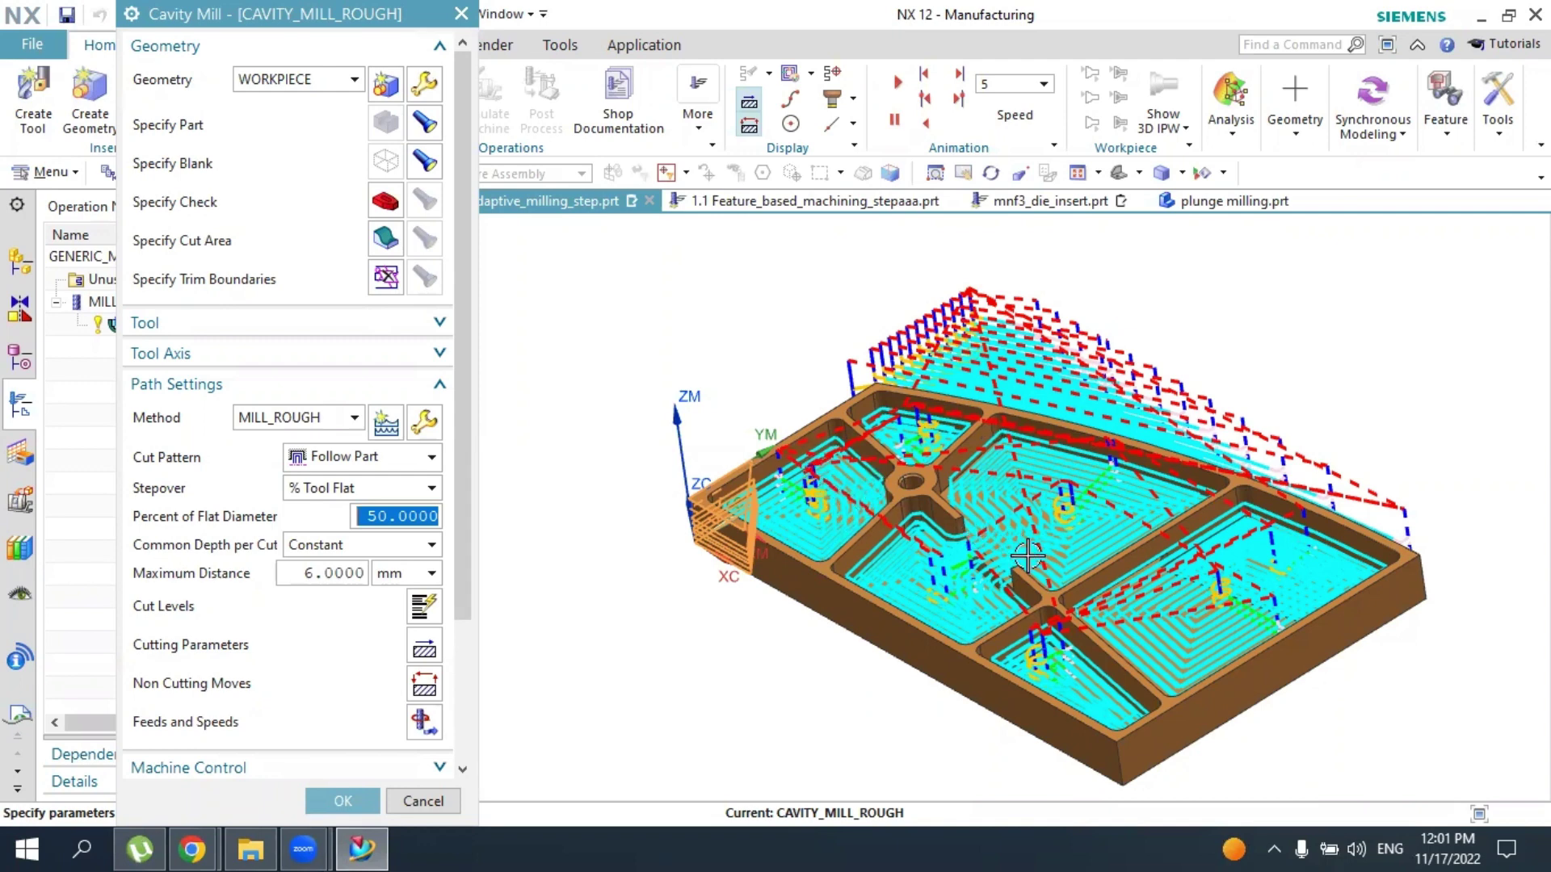
mouse_move(1026, 555)
middle_mouse_down()
mouse_move(1098, 546)
mouse_move(1019, 541)
middle_mouse_up()
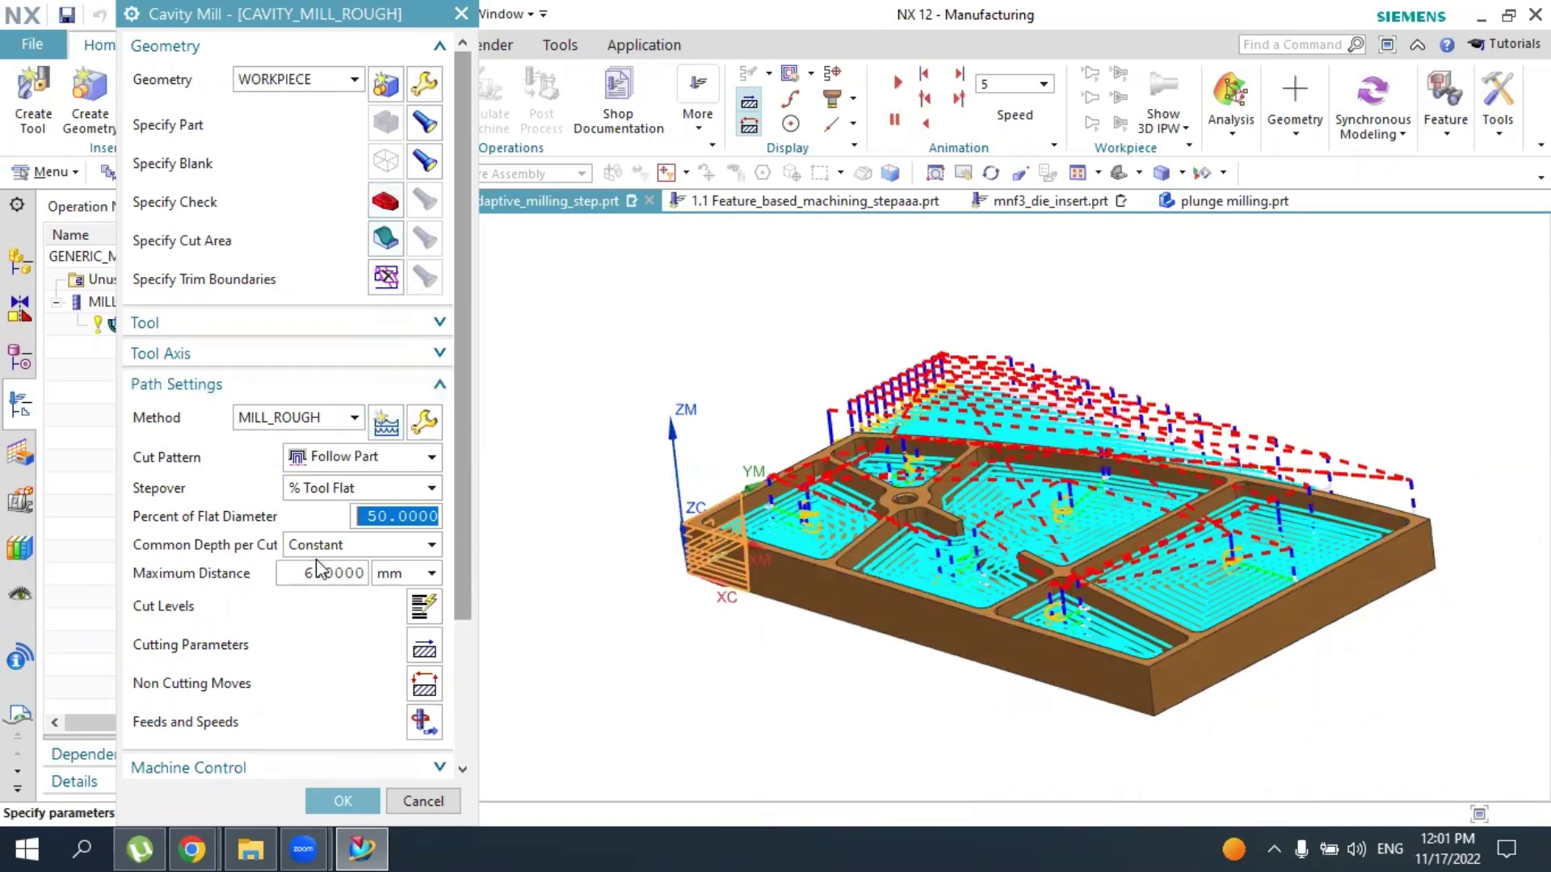
scroll(275, 686, "down", 3)
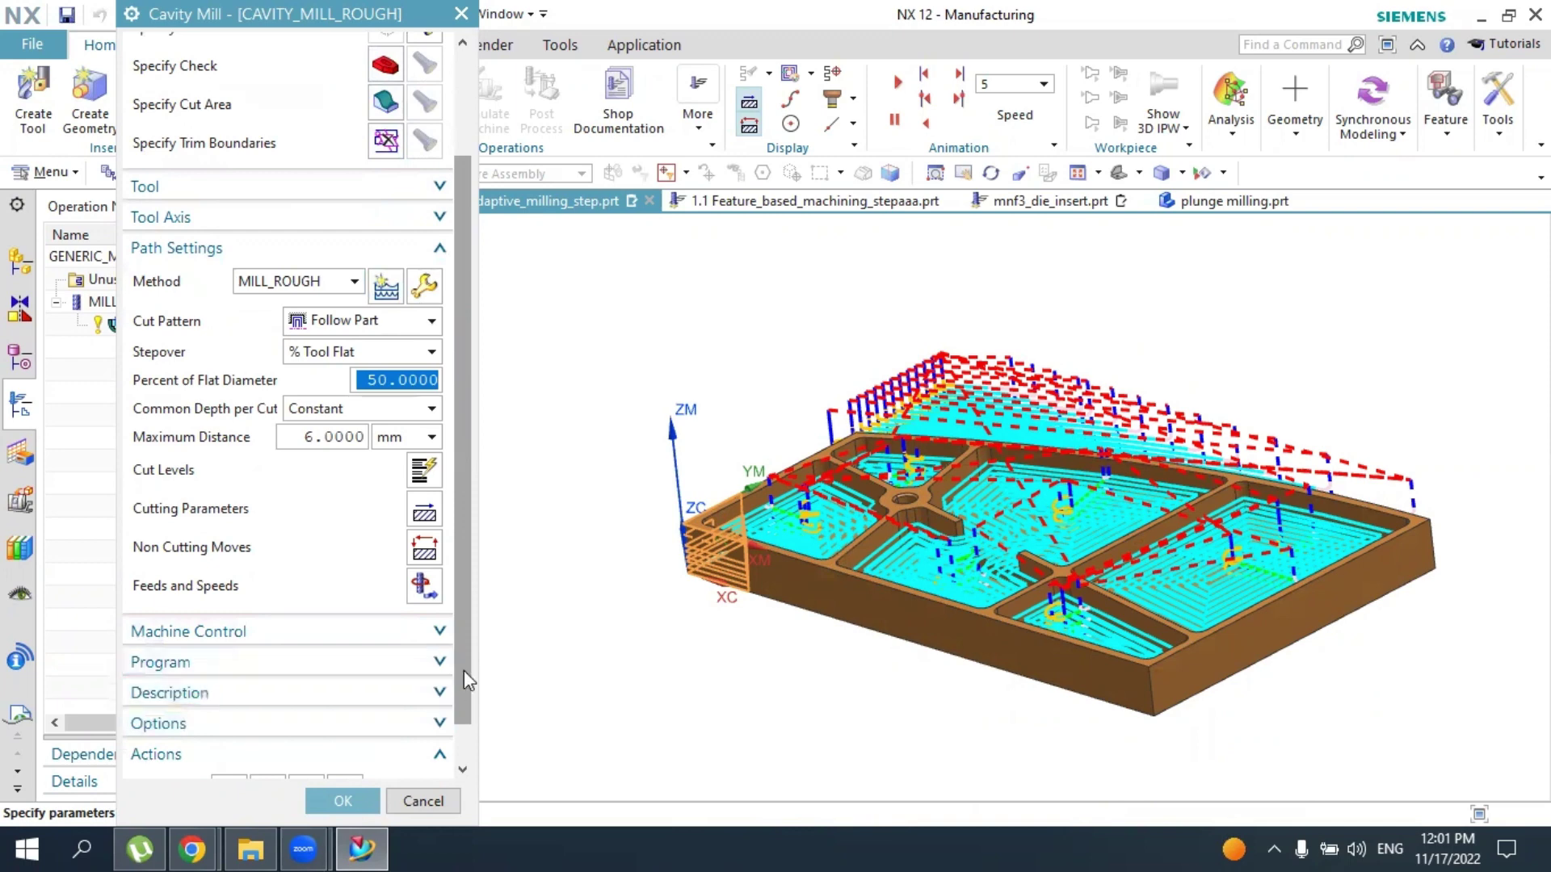
scroll(461, 745, "down", 1)
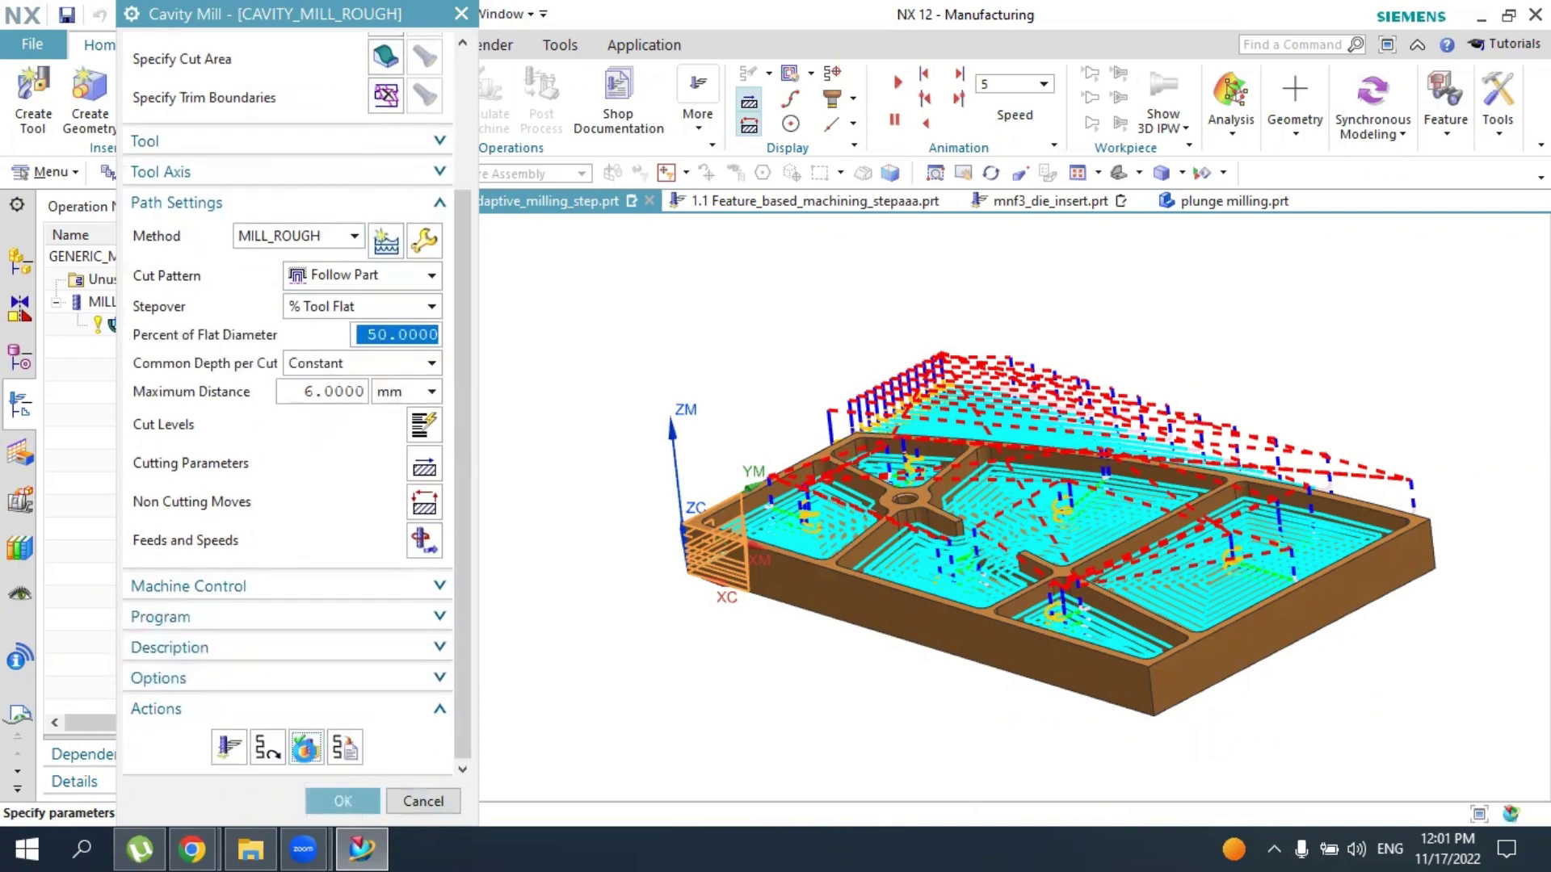
left_click(304, 771)
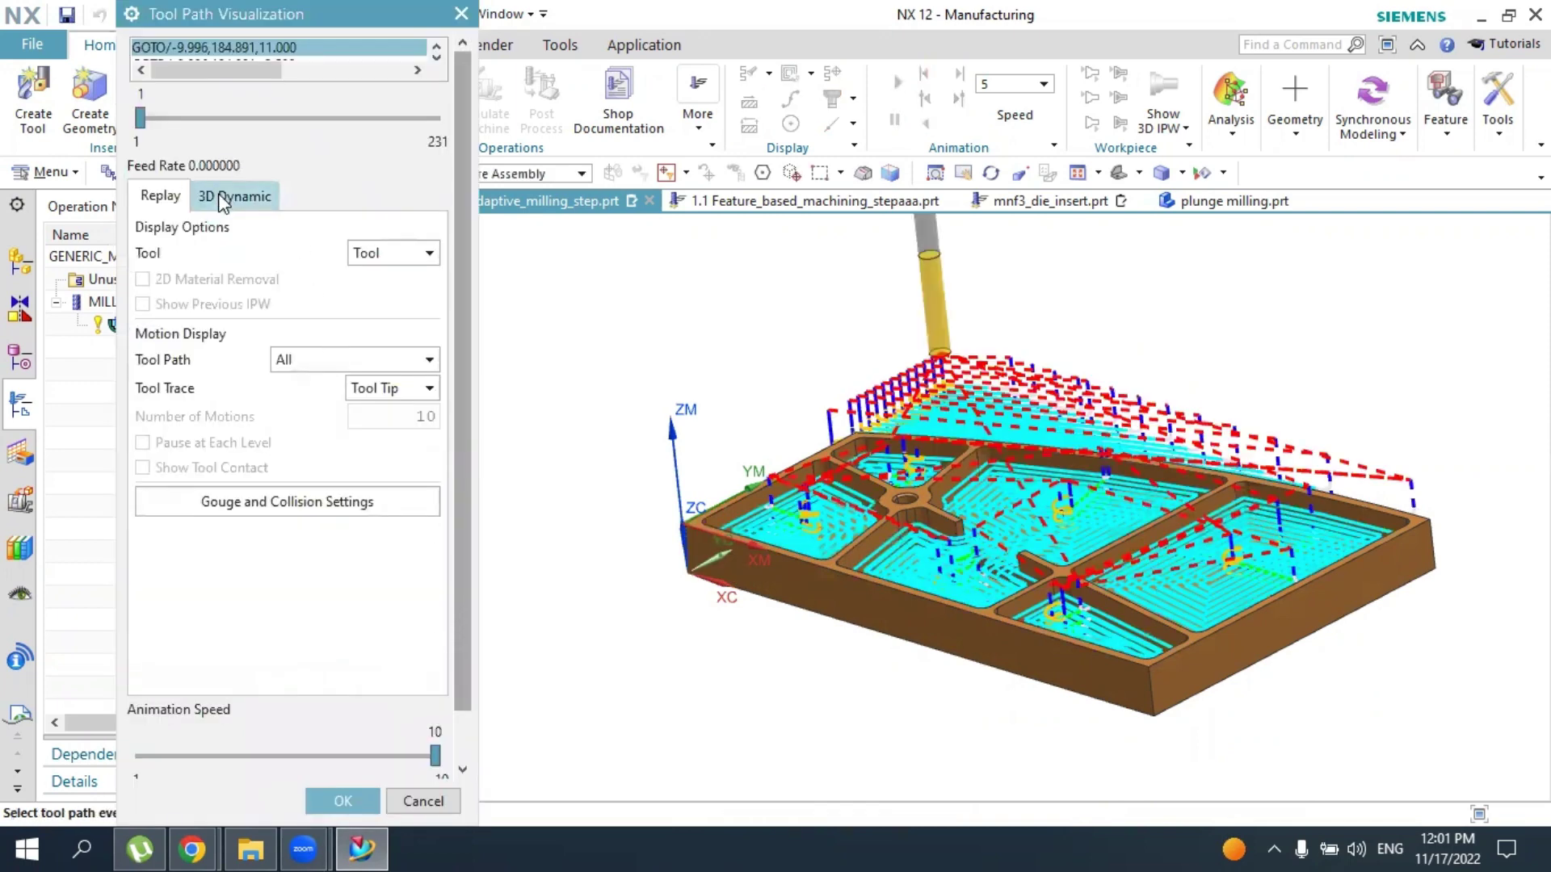
Play the 3D Dynamic simulation at speed 3, speed it up, and rotate to inspect the pockets
left_click(235, 195)
left_click_drag(436, 757, 206, 757)
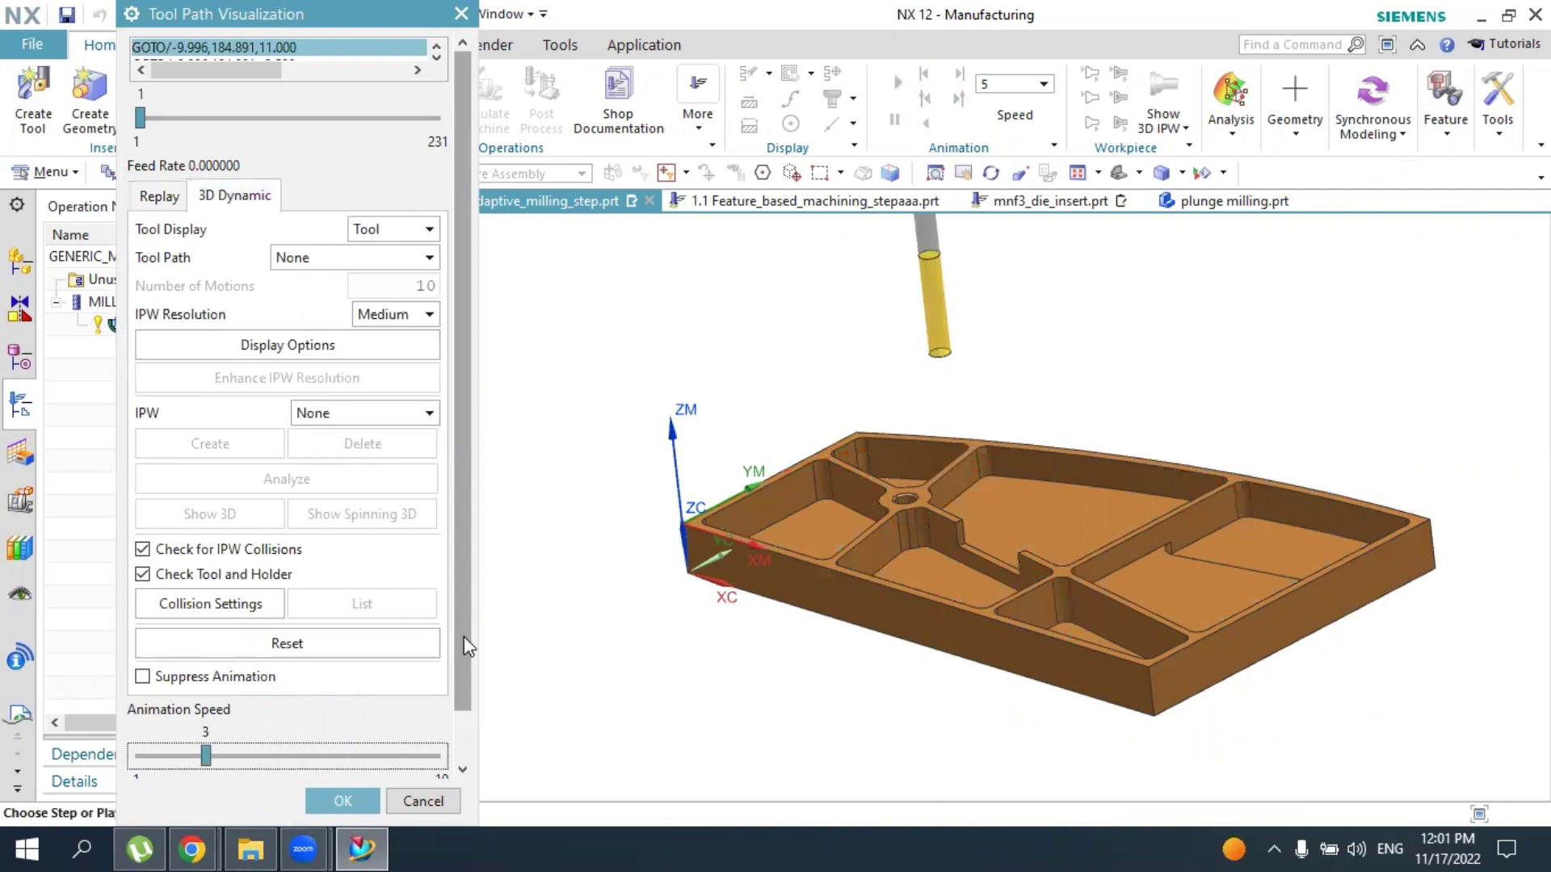
scroll(376, 719, "down", 1)
left_click(287, 757)
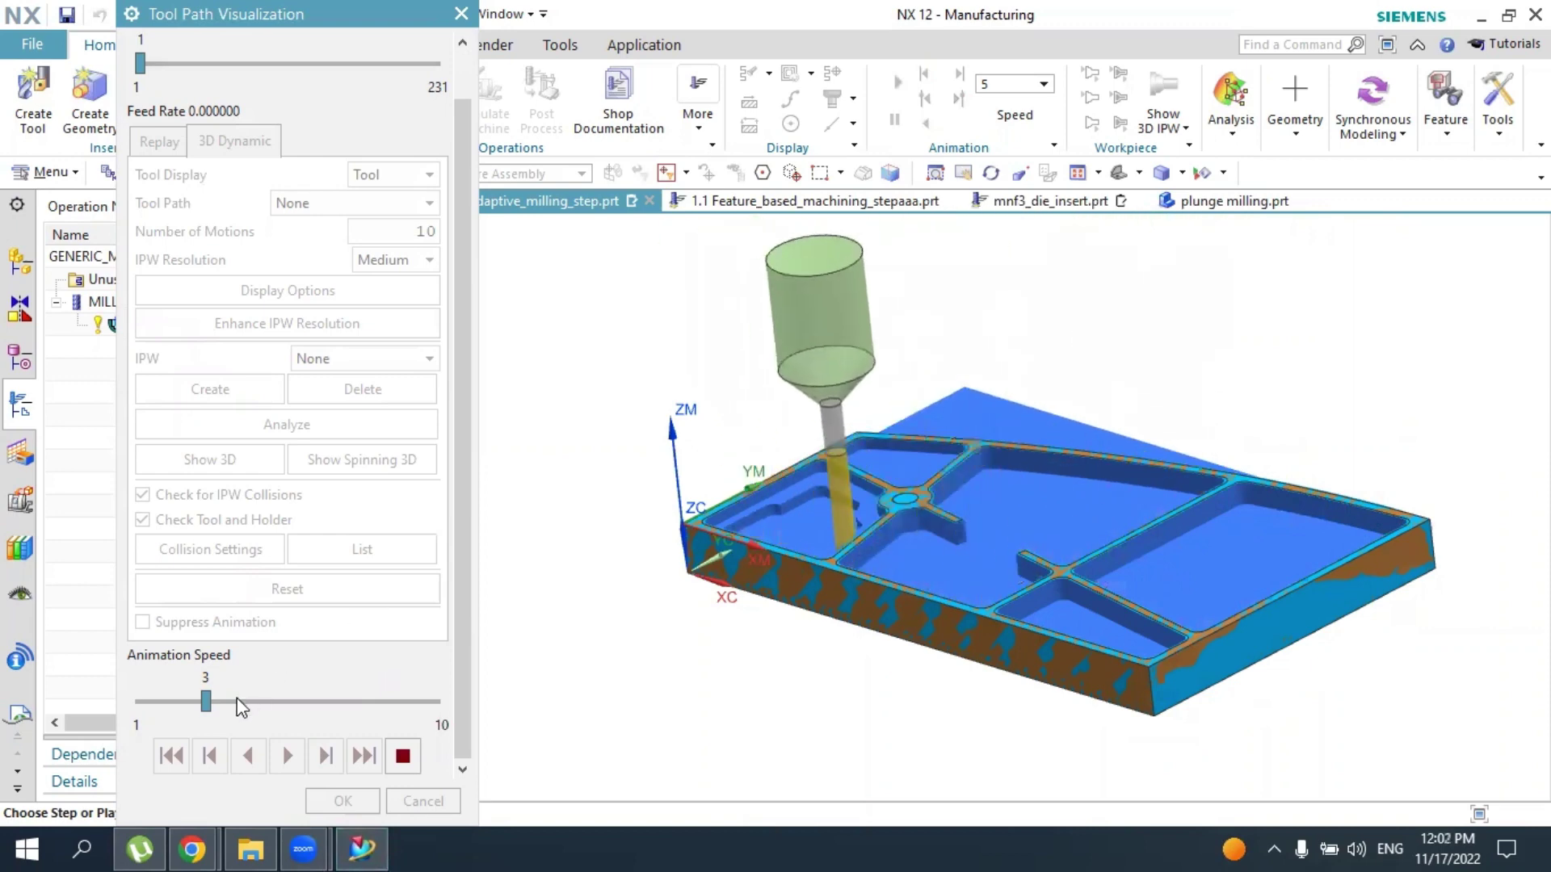
left_click_drag(206, 701, 371, 701)
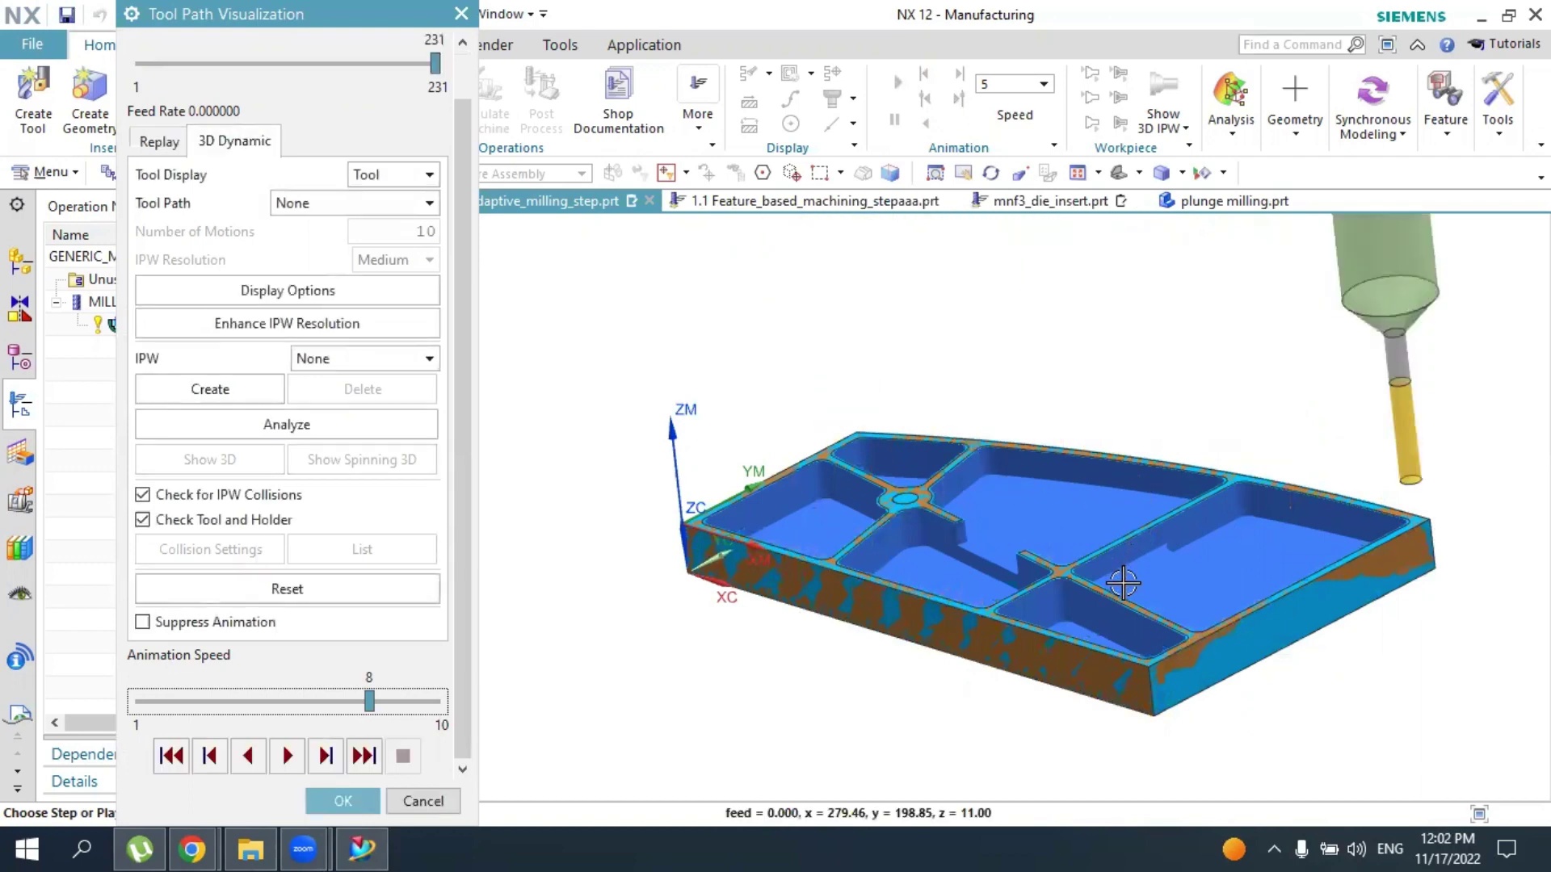
middle_click_drag(1180, 564, 491, 664)
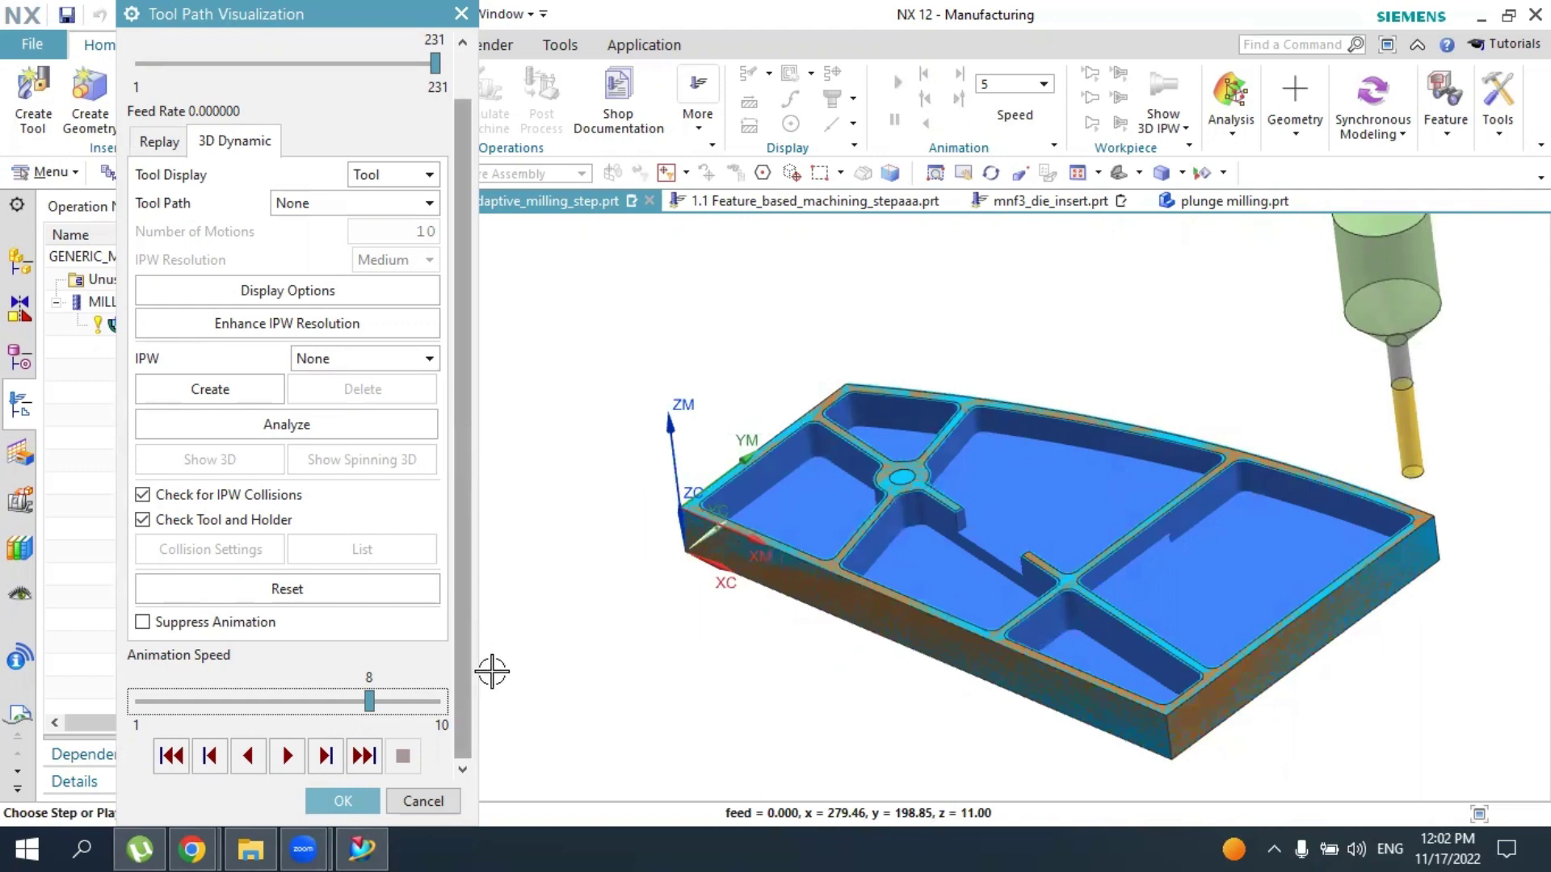
Reset to uncut stock and replay the removal at speed 2, stopping partway to inspect
left_click(196, 700)
left_click(286, 589)
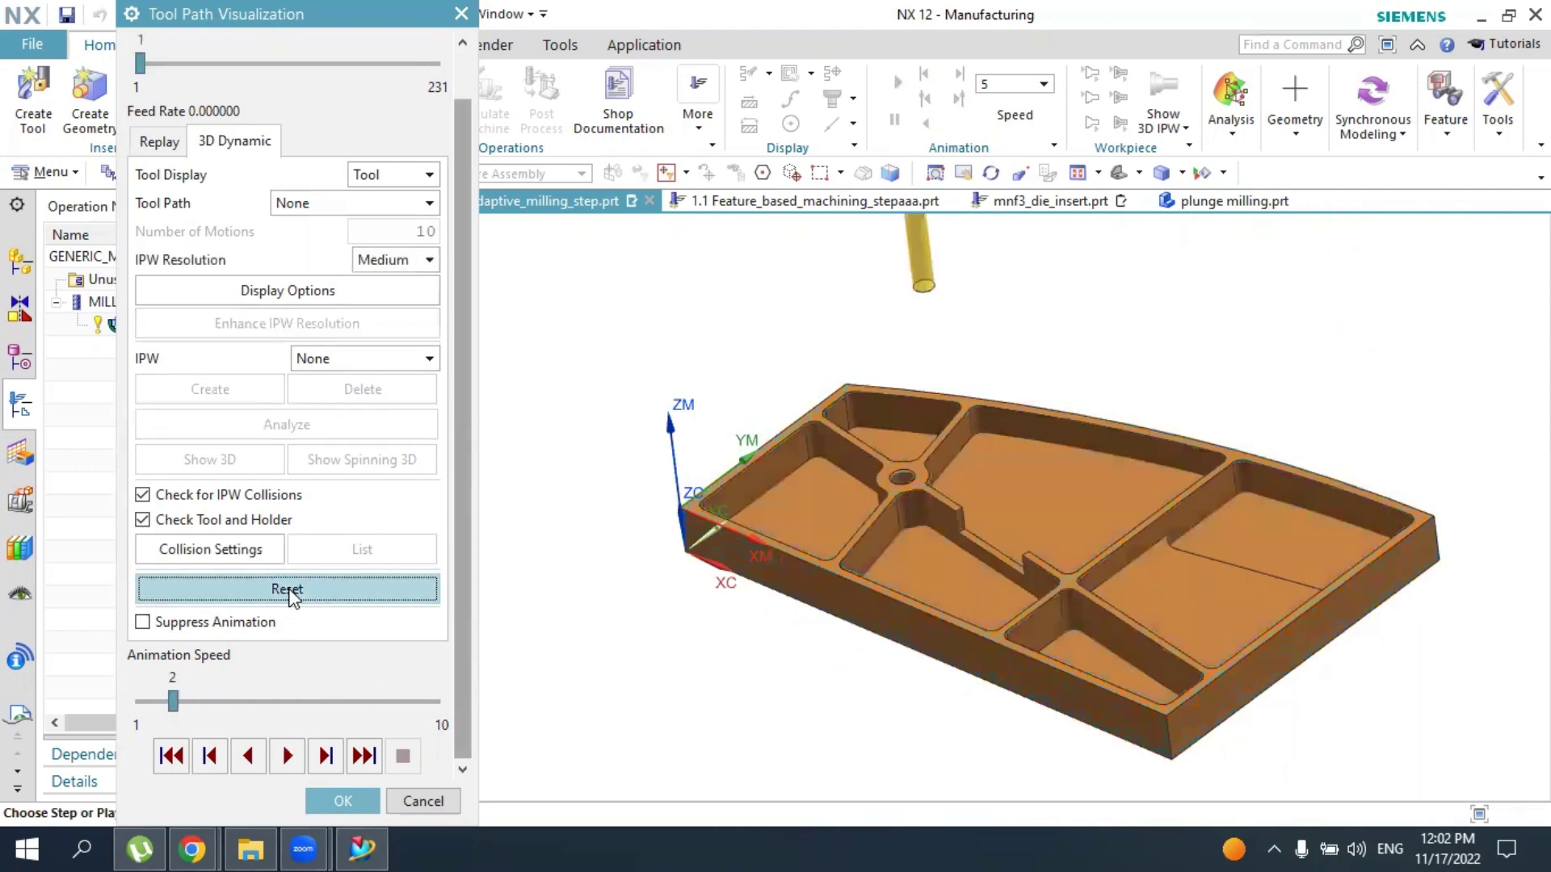
left_click(287, 758)
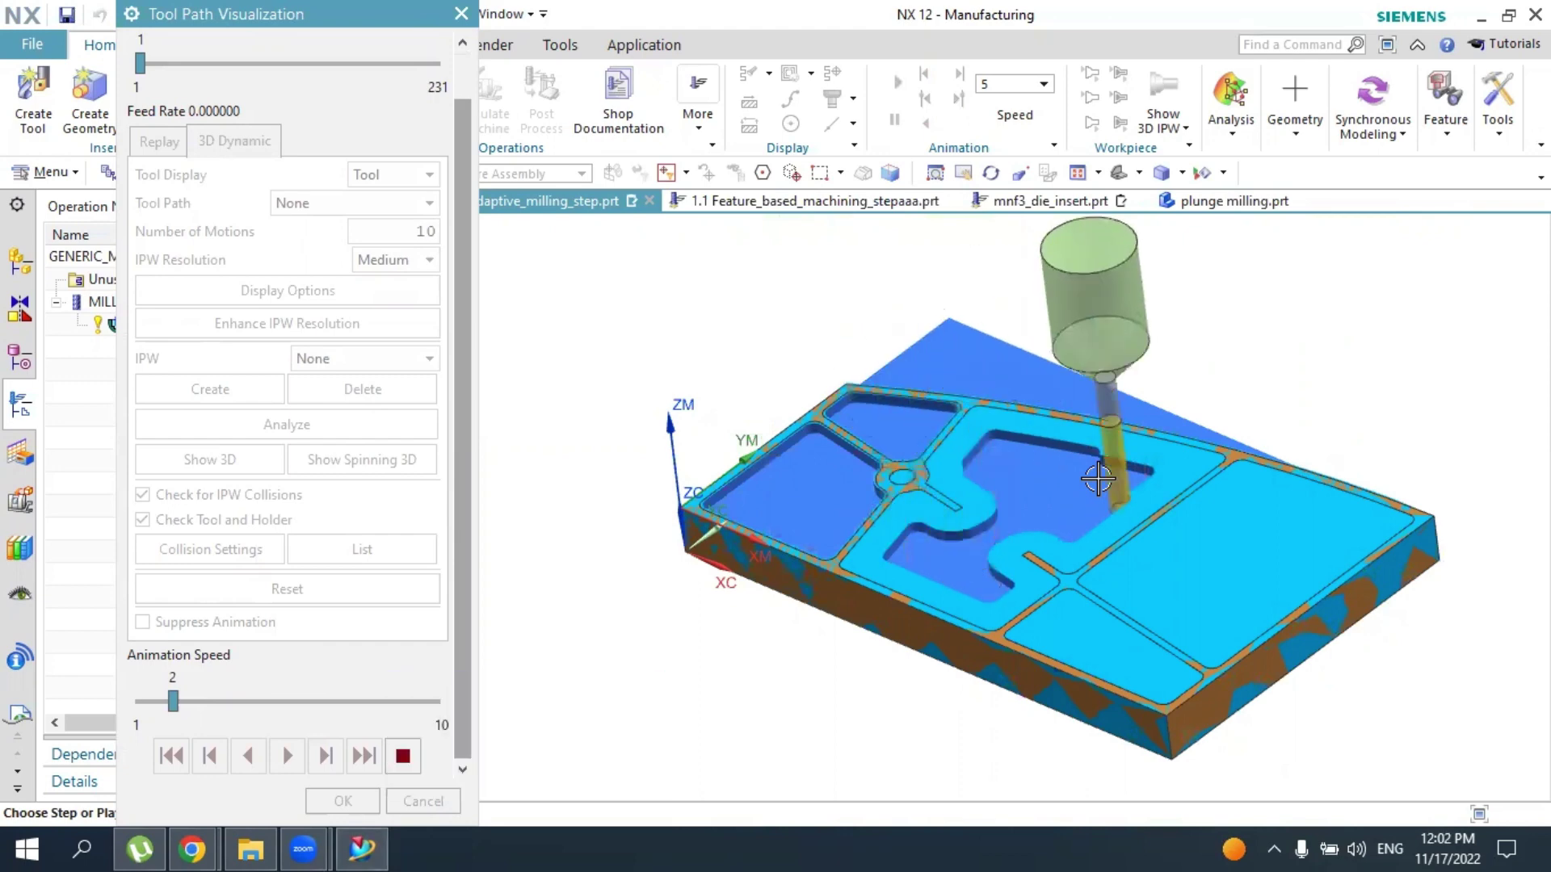
left_click(402, 756)
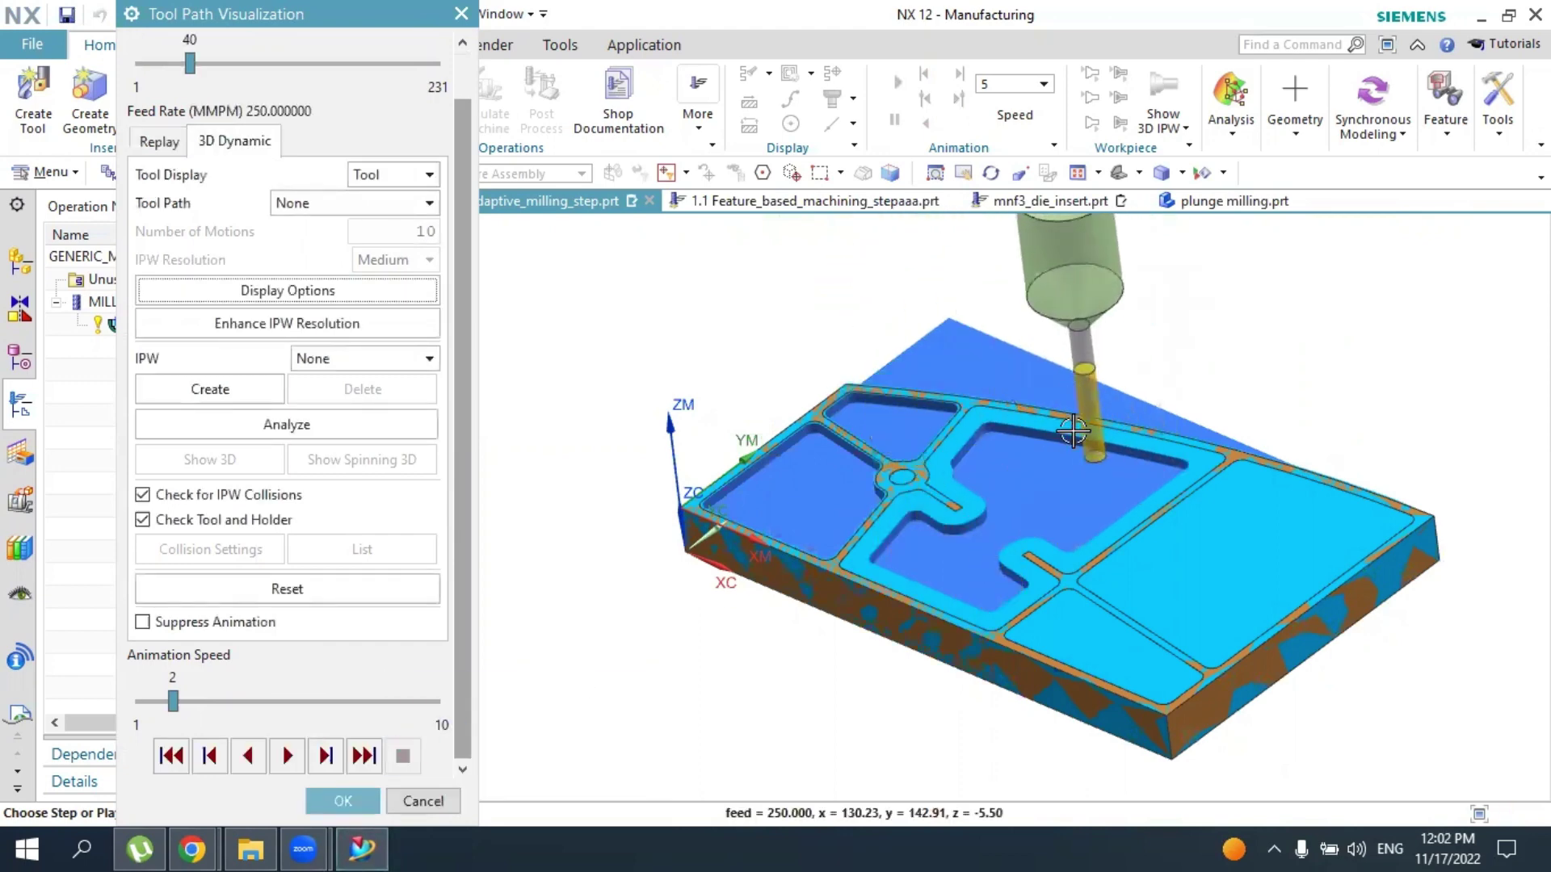
scroll(1072, 432, "down", 1)
scroll(1053, 406, "up", 3)
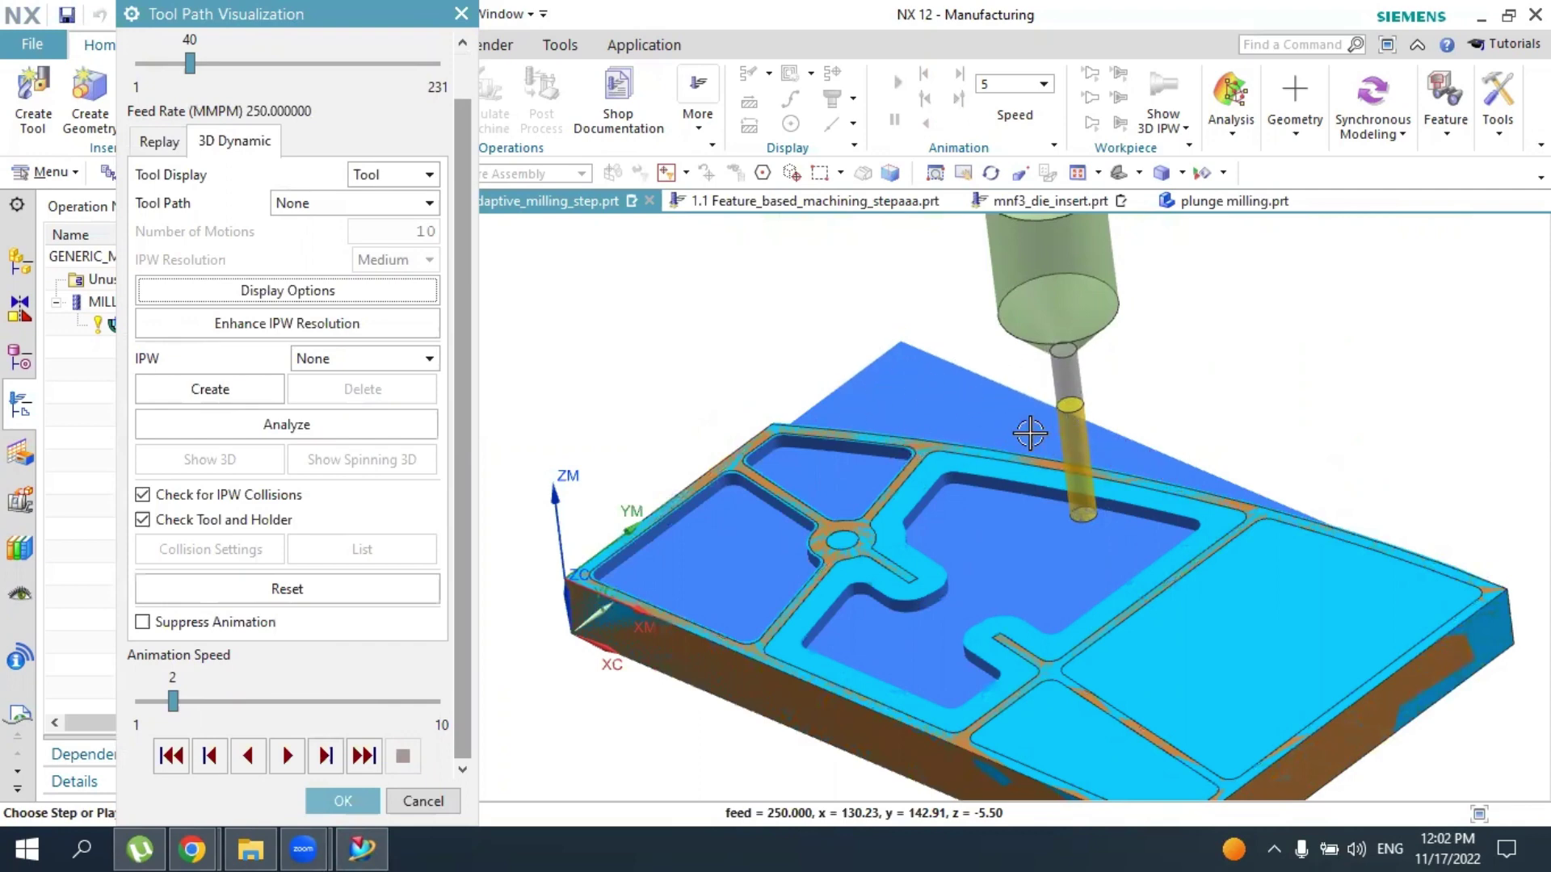
scroll(1035, 513, "down", 3)
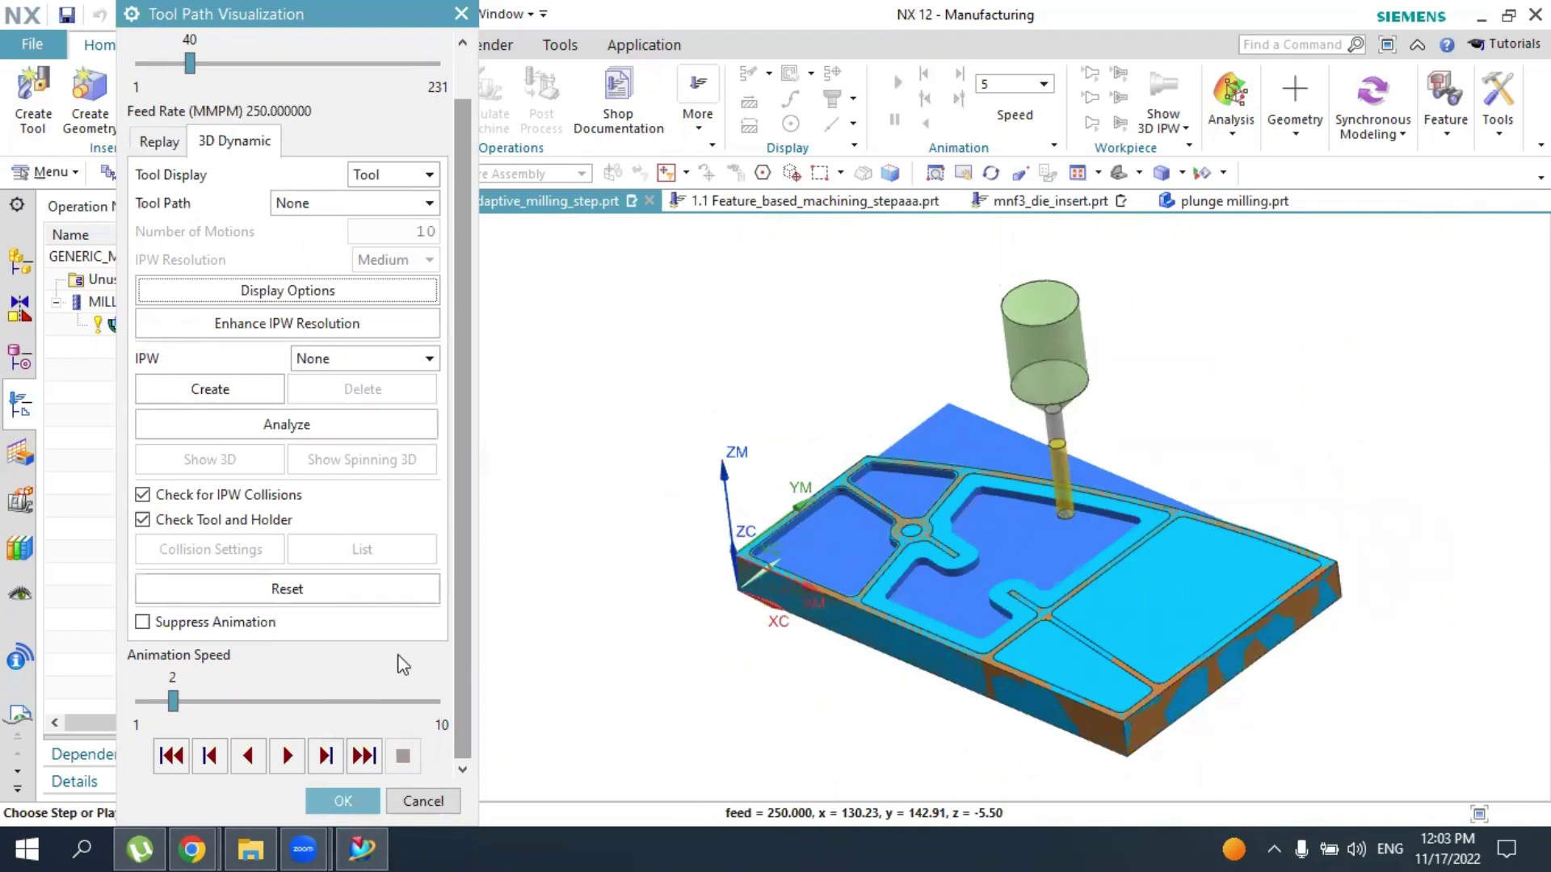
scroll(1004, 412, "up", 3)
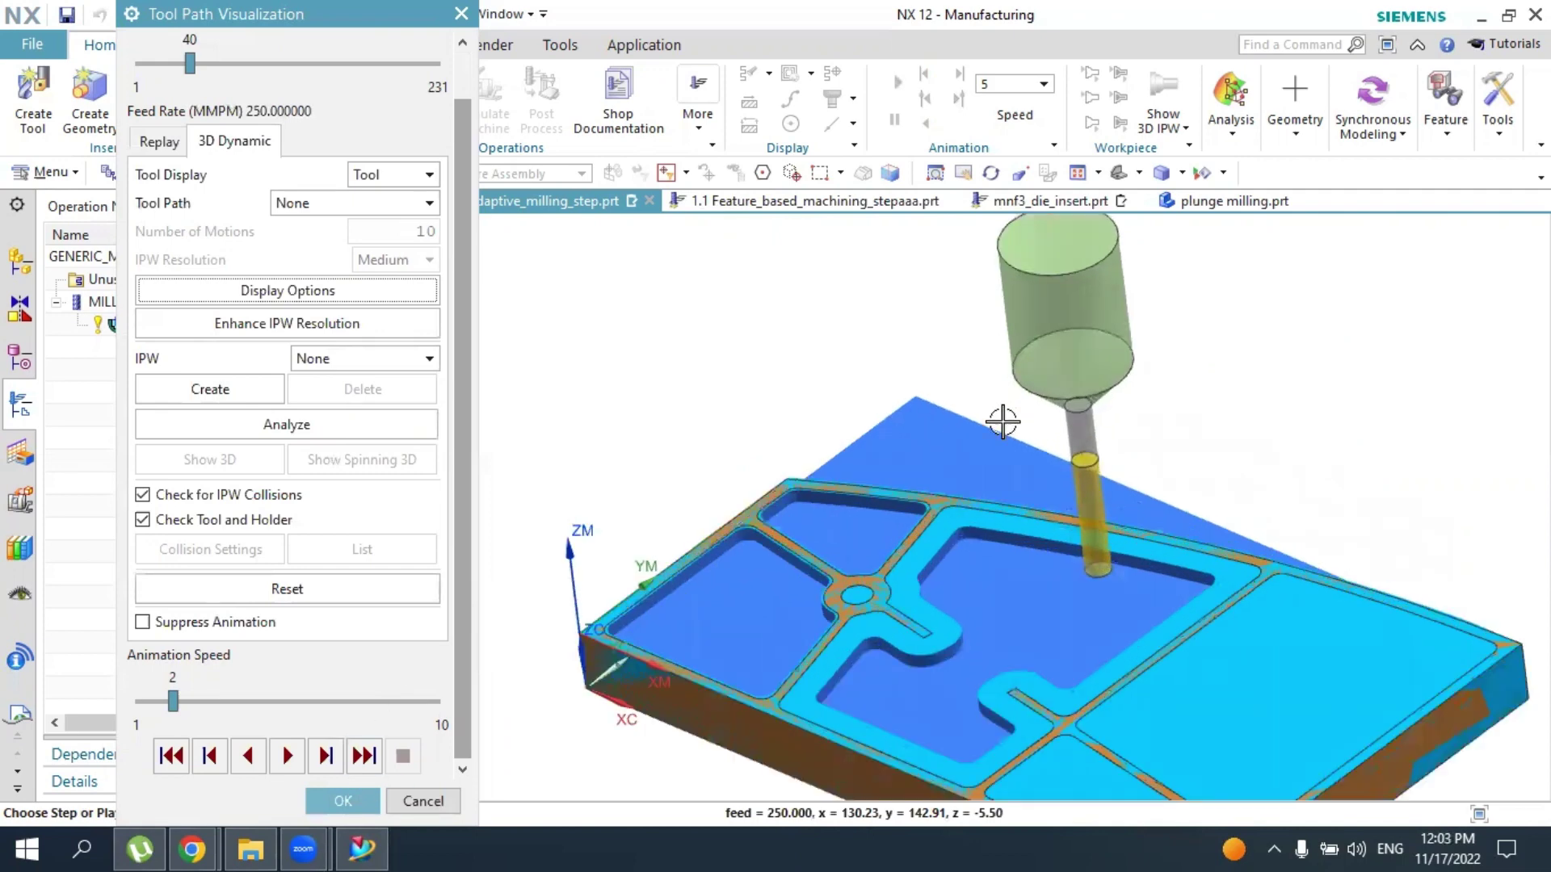
Close the playback and set the Cutting Parameters cut order to Depth First
left_click(342, 801)
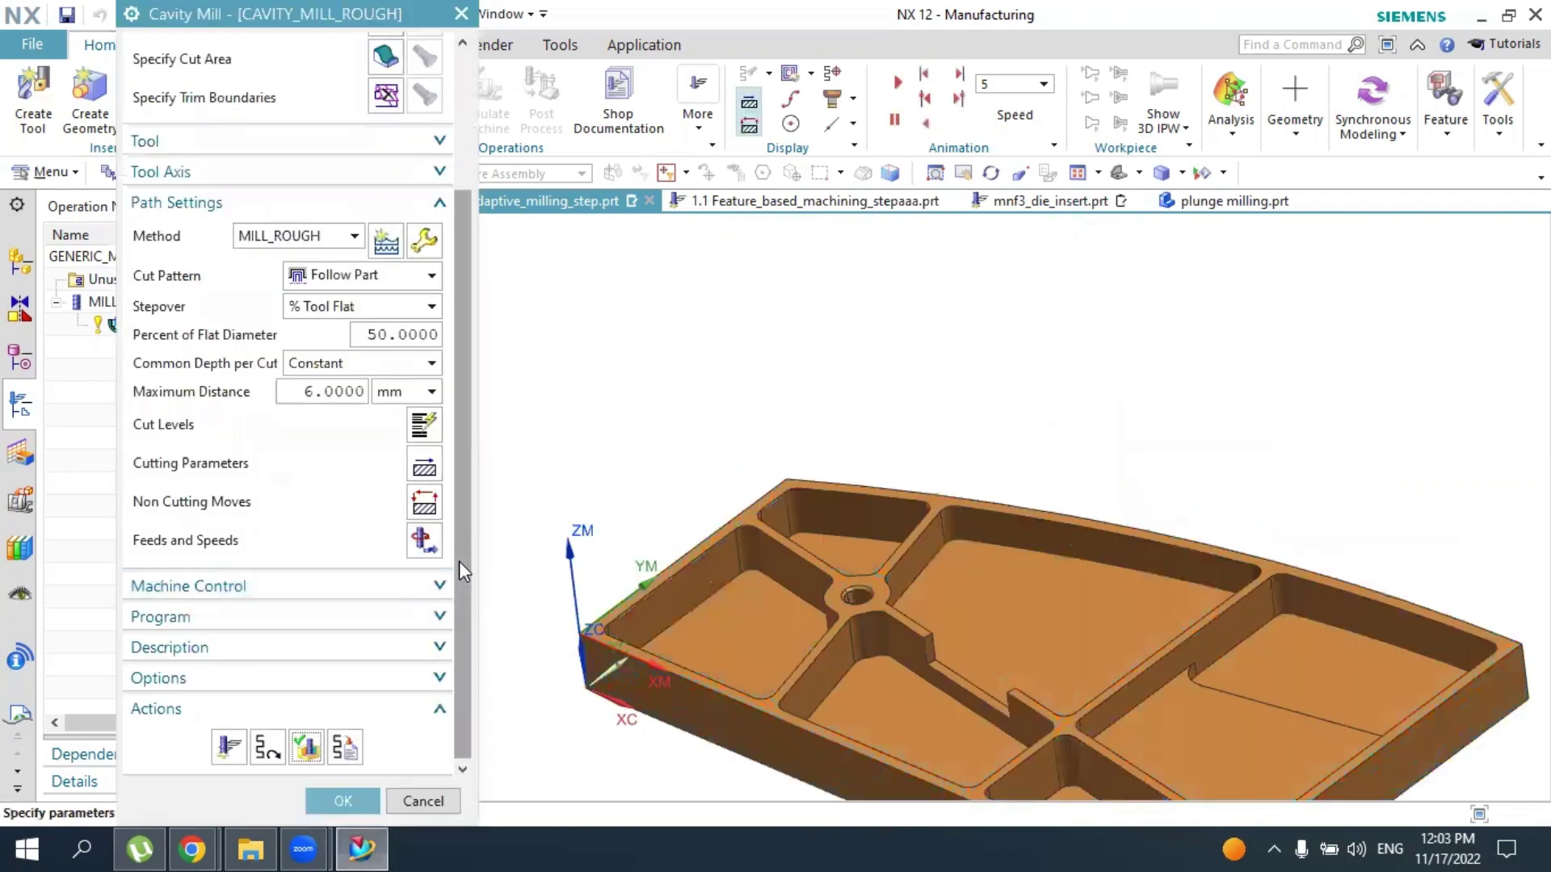
left_click(425, 470)
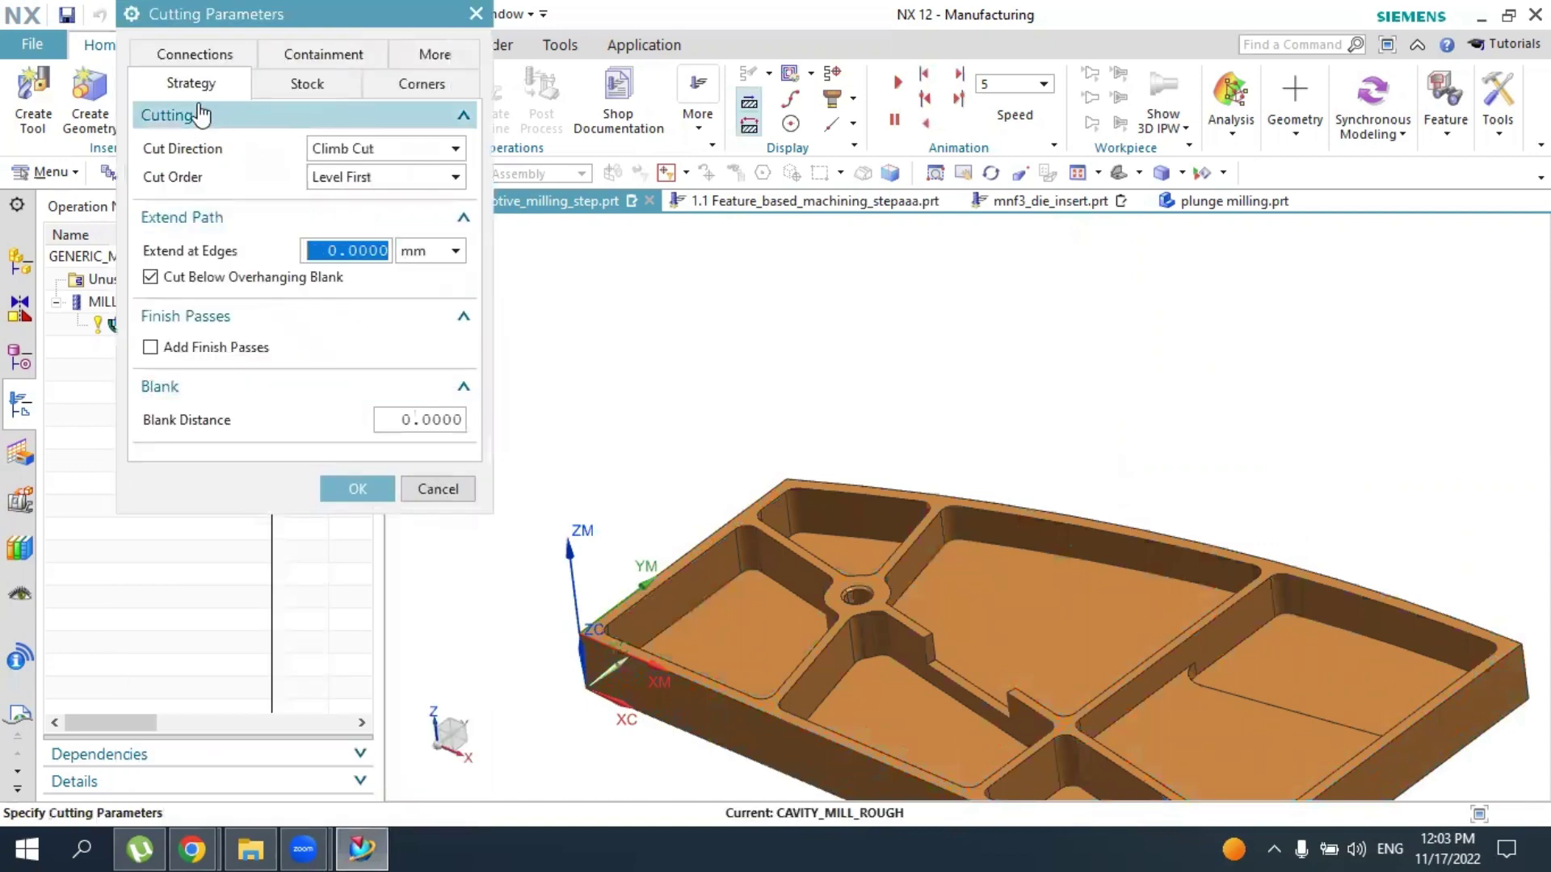
mouse_move(269, 151)
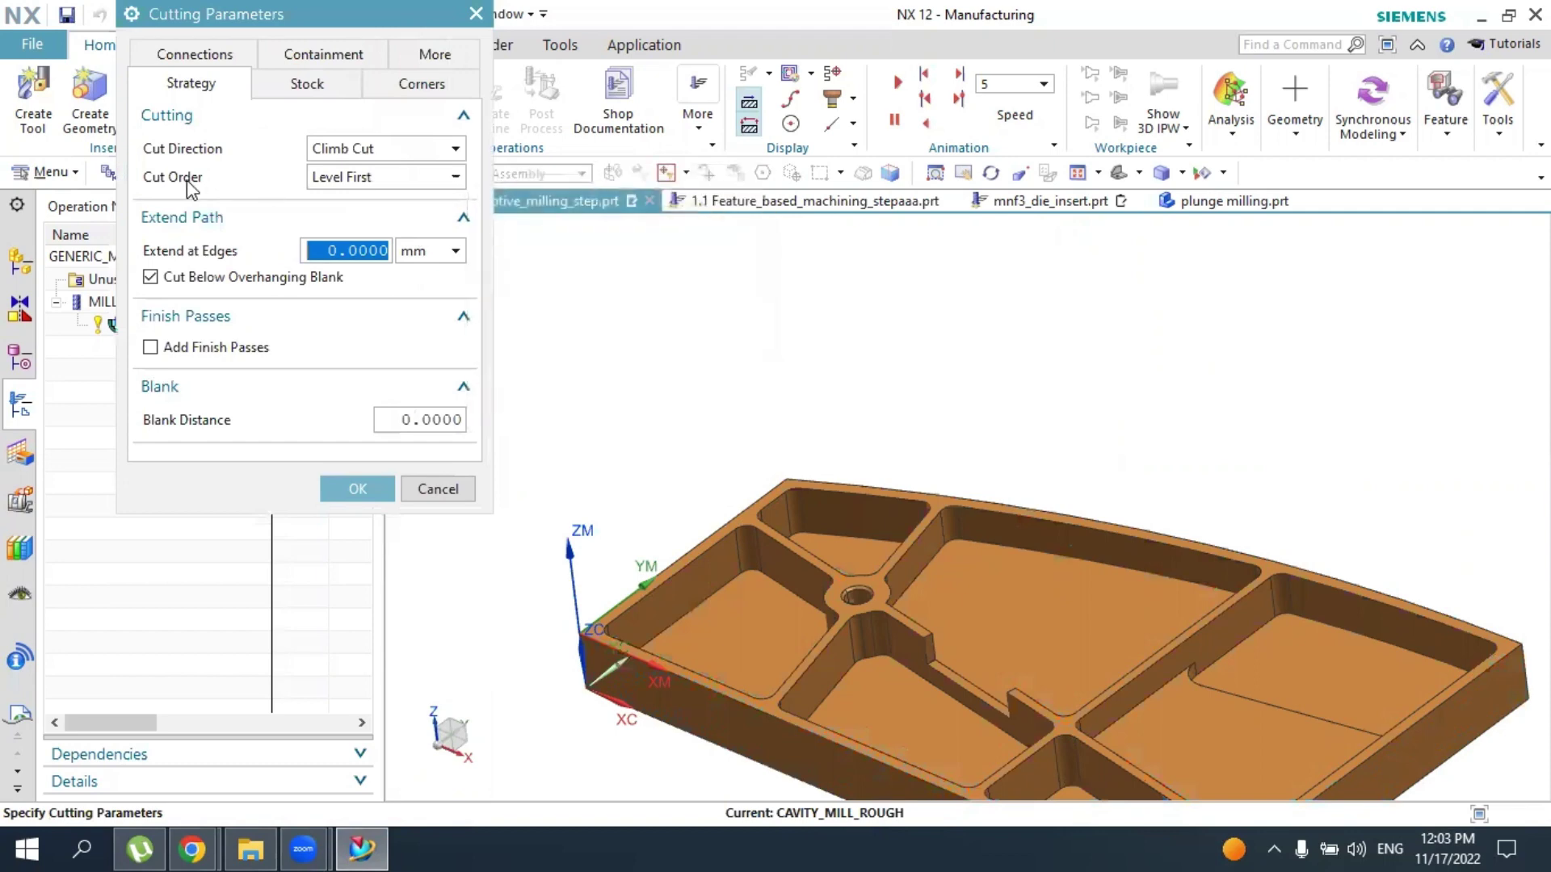
mouse_move(188, 182)
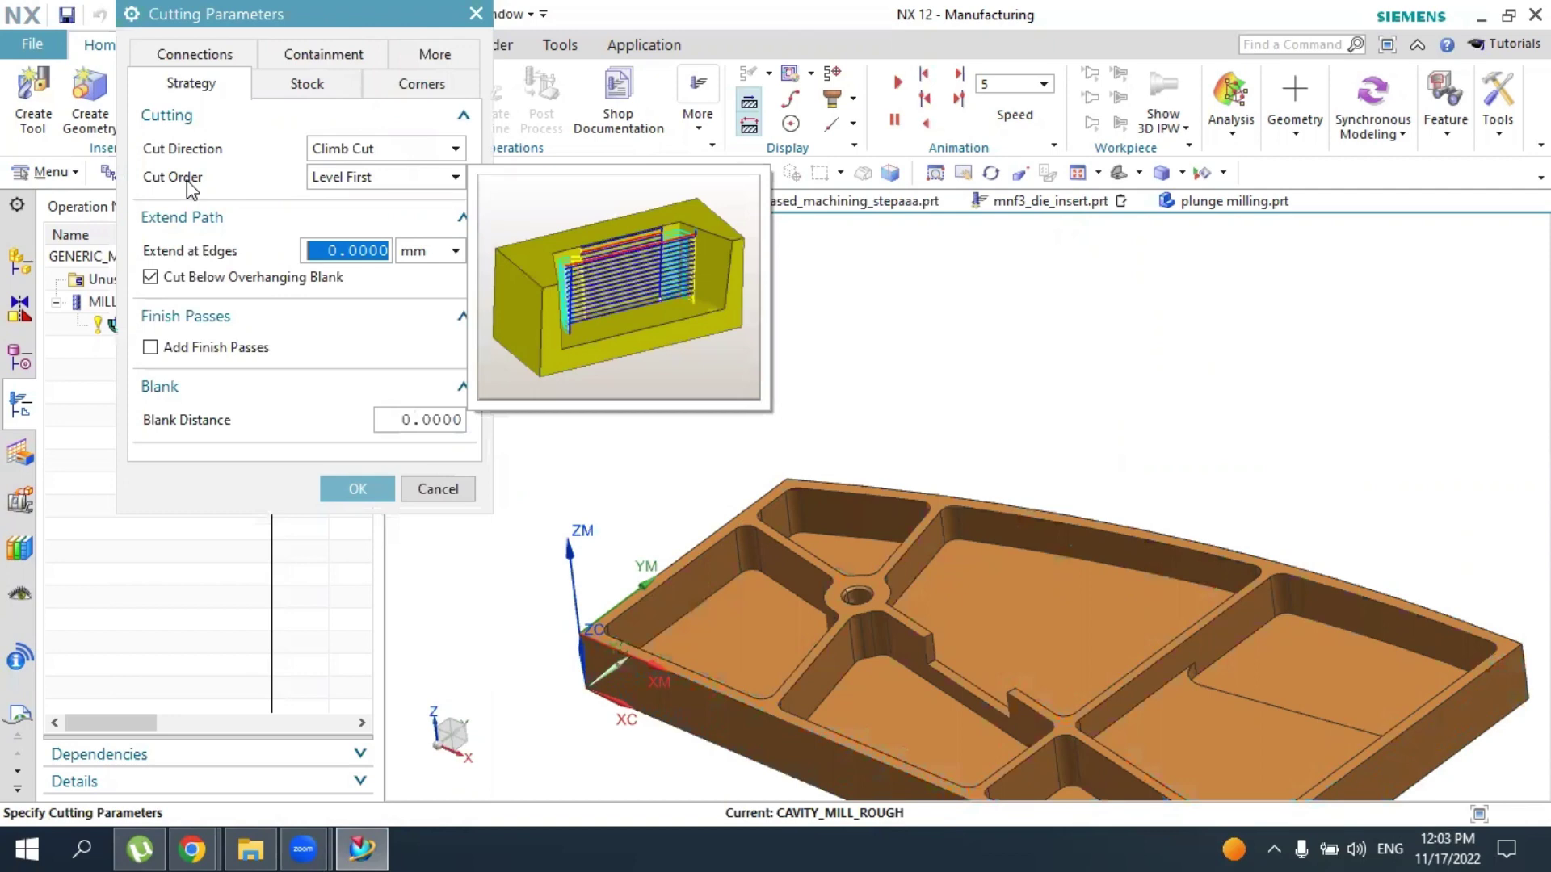
left_click(339, 178)
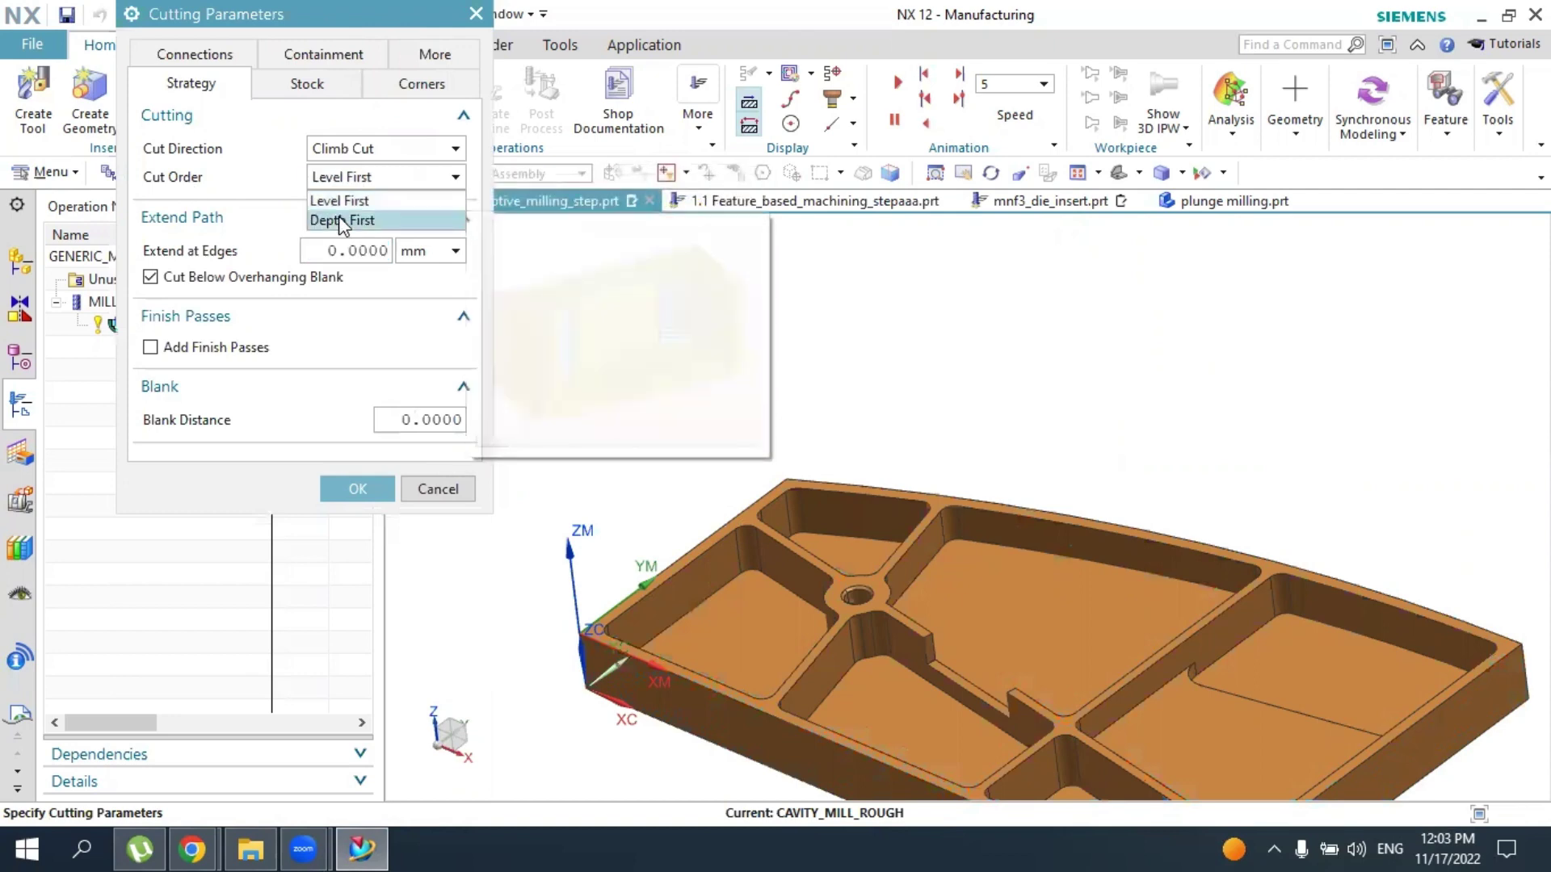
left_click(339, 220)
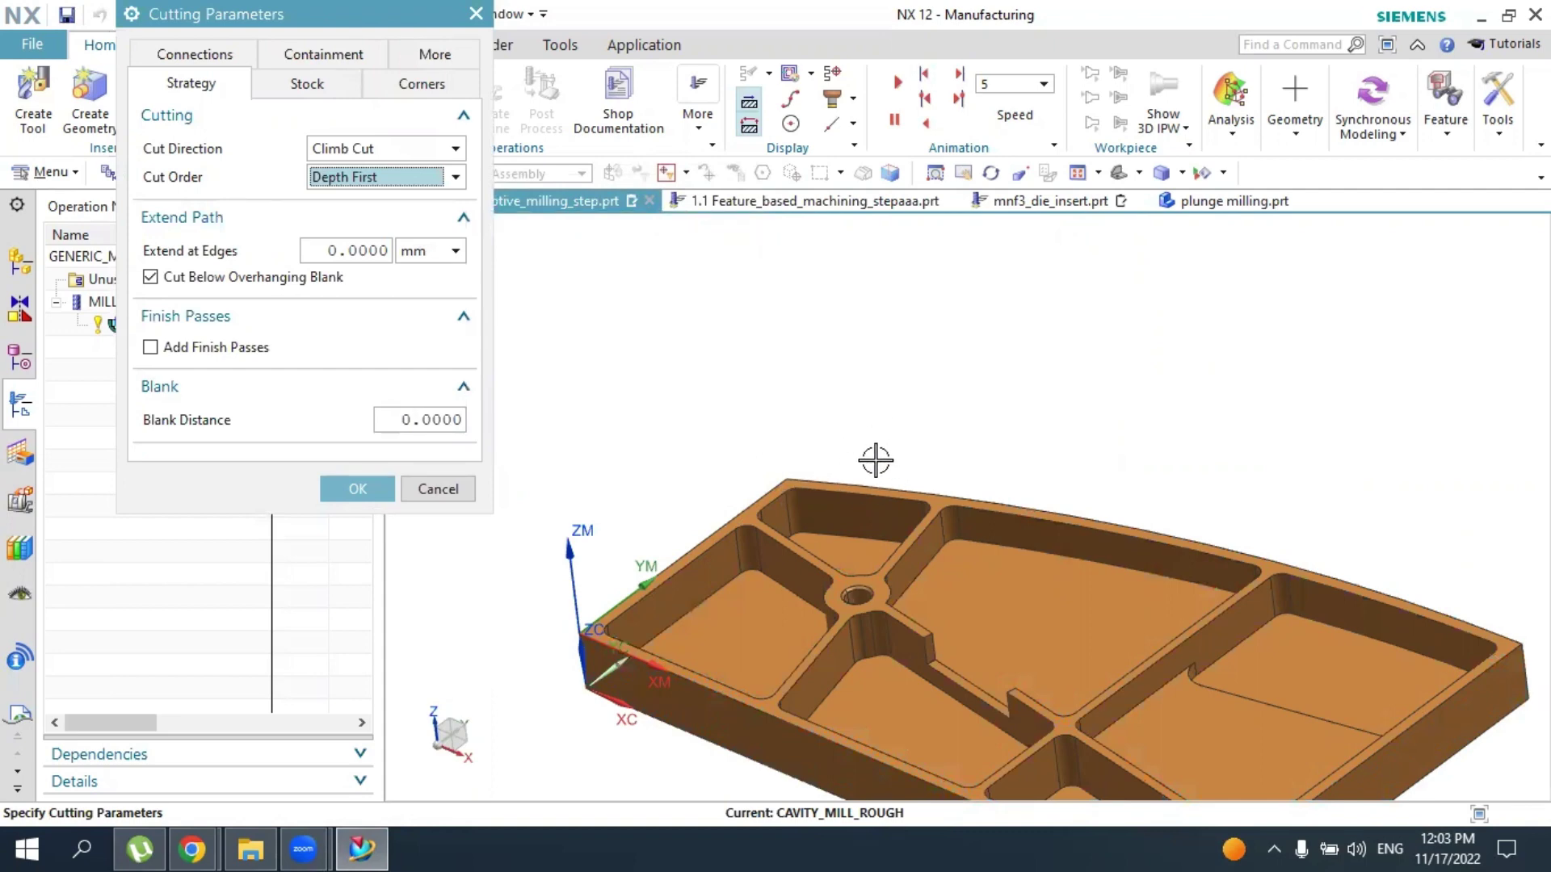
left_click(357, 490)
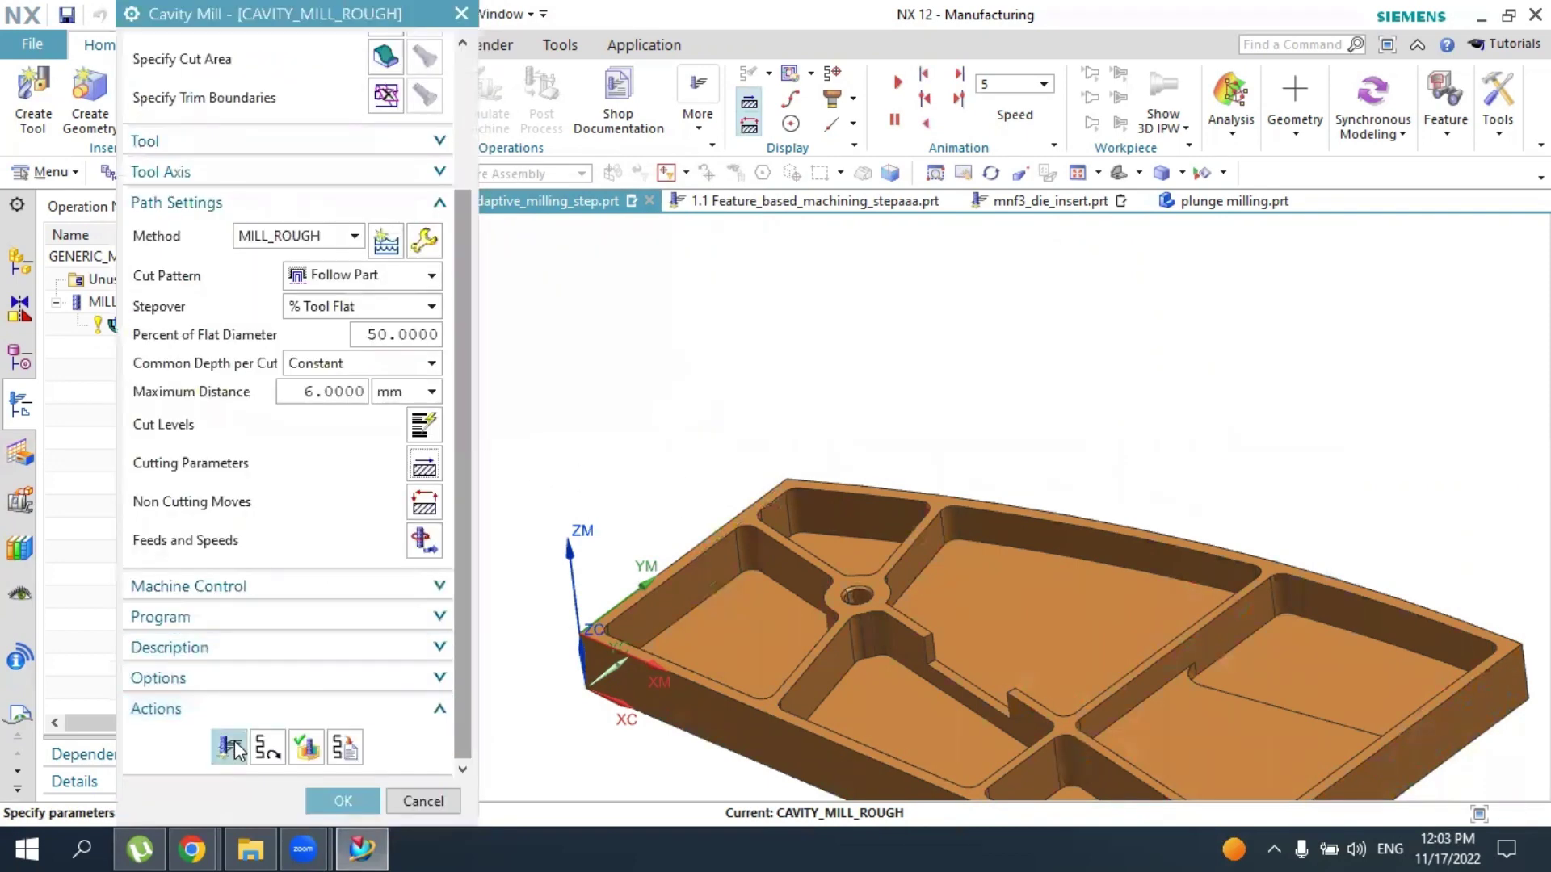
Generate the Depth First toolpath, then reopen the operation and set a constant 2 mm maximum depth per cut
left_click(229, 746)
middle_click(601, 558)
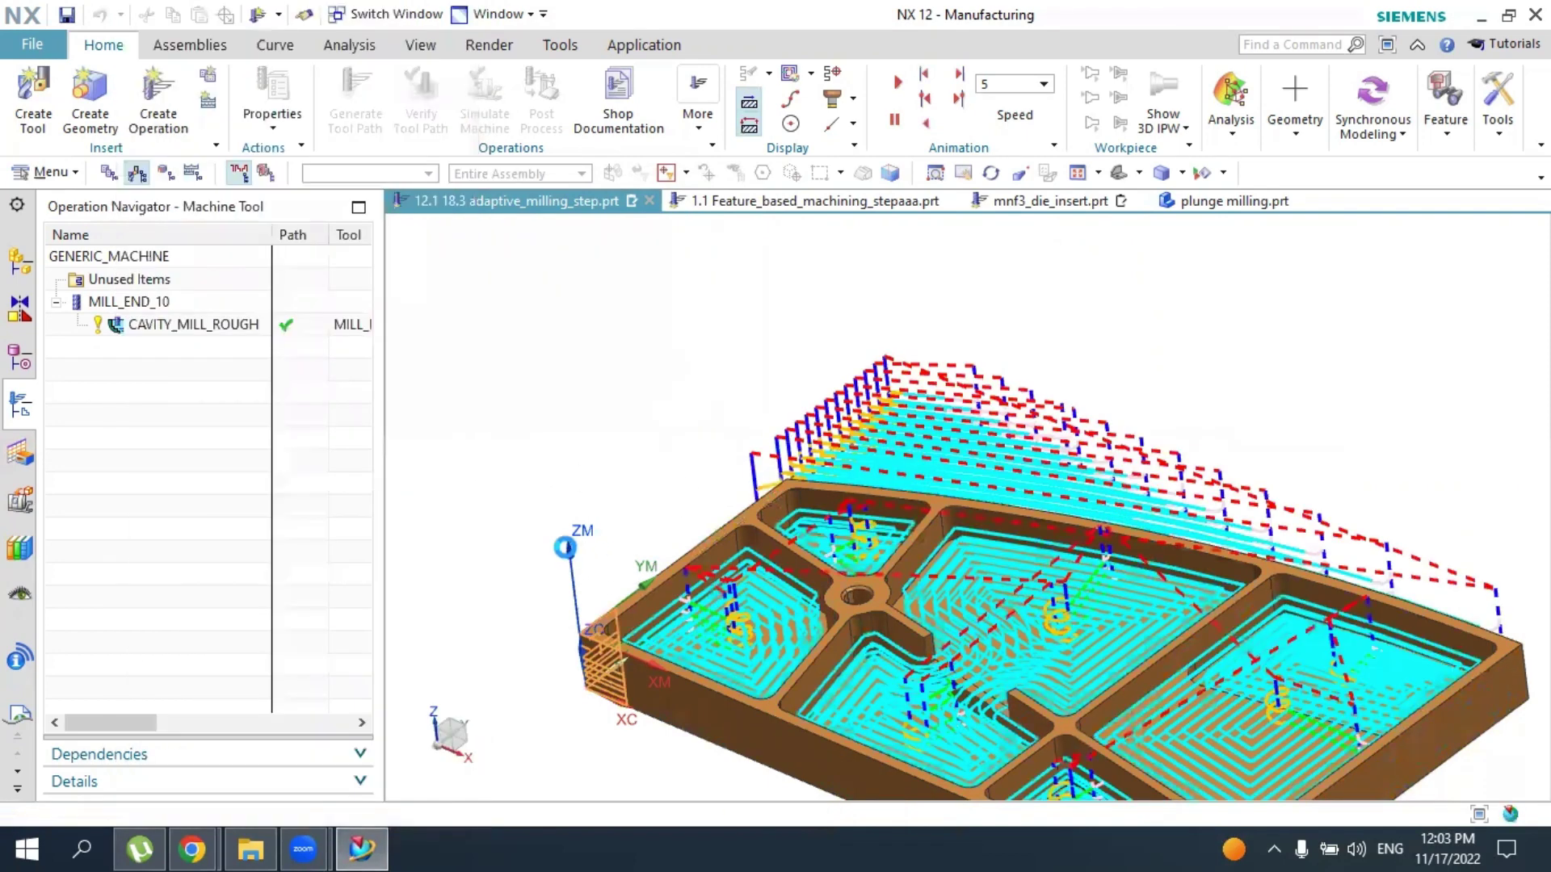
double_click(563, 540)
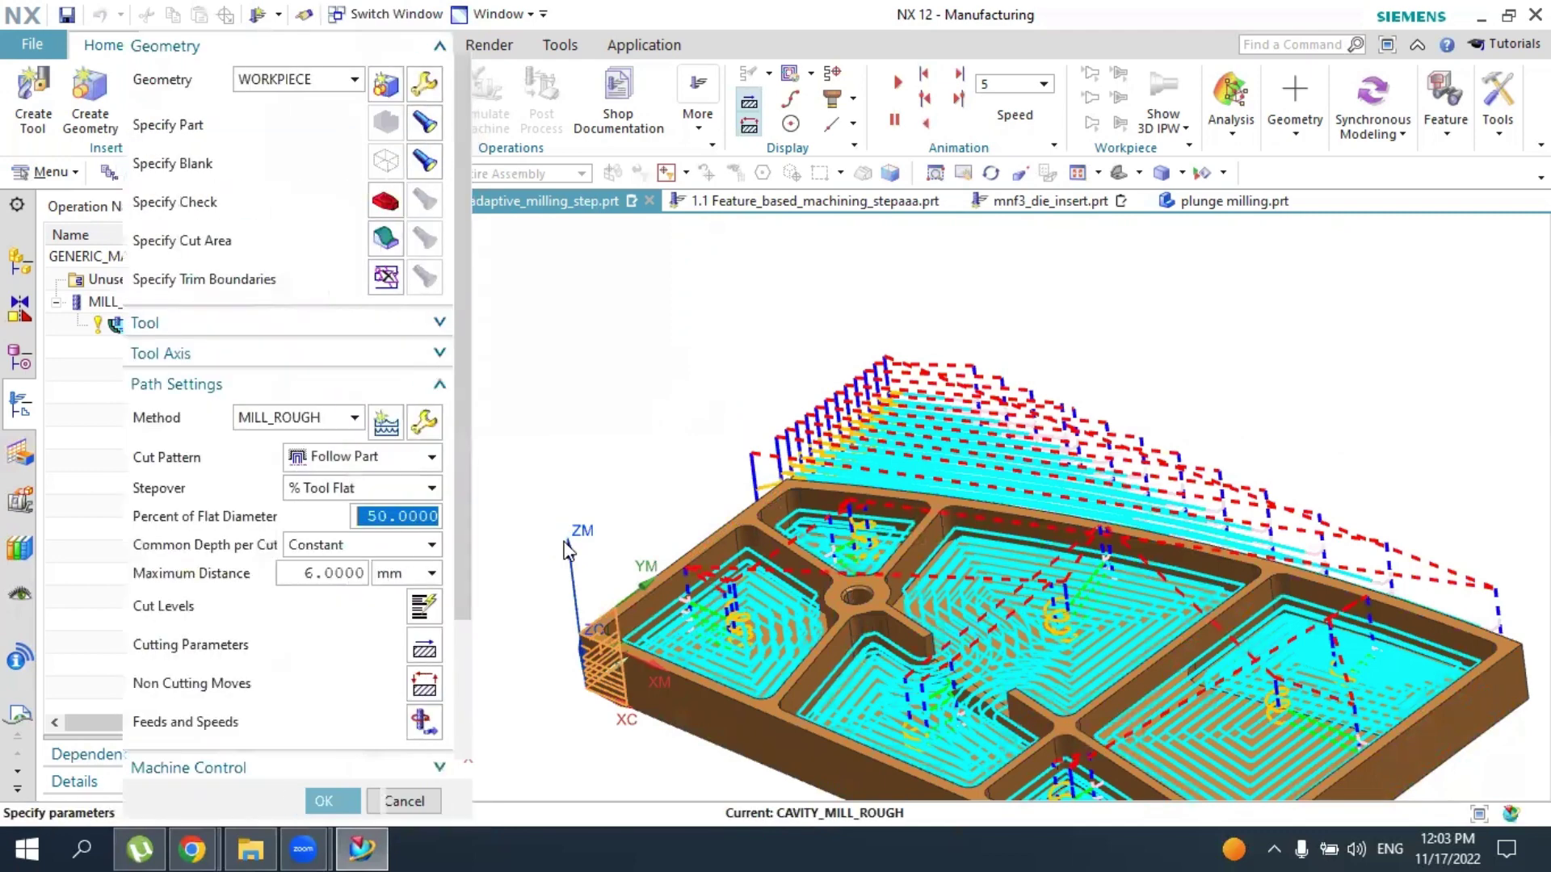
left_click(325, 572)
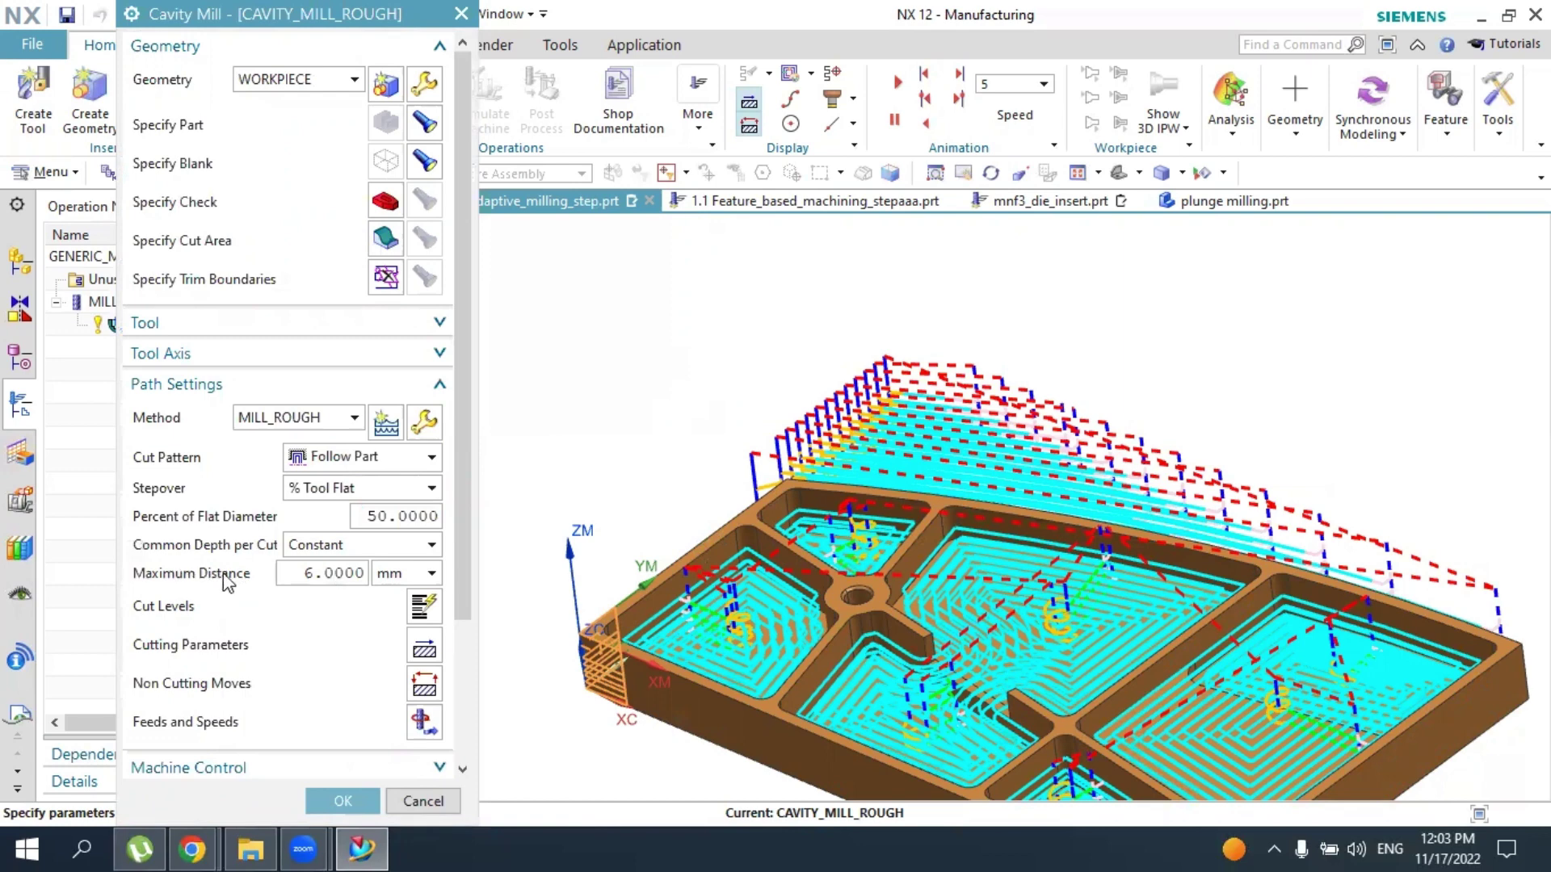
double_click(332, 572)
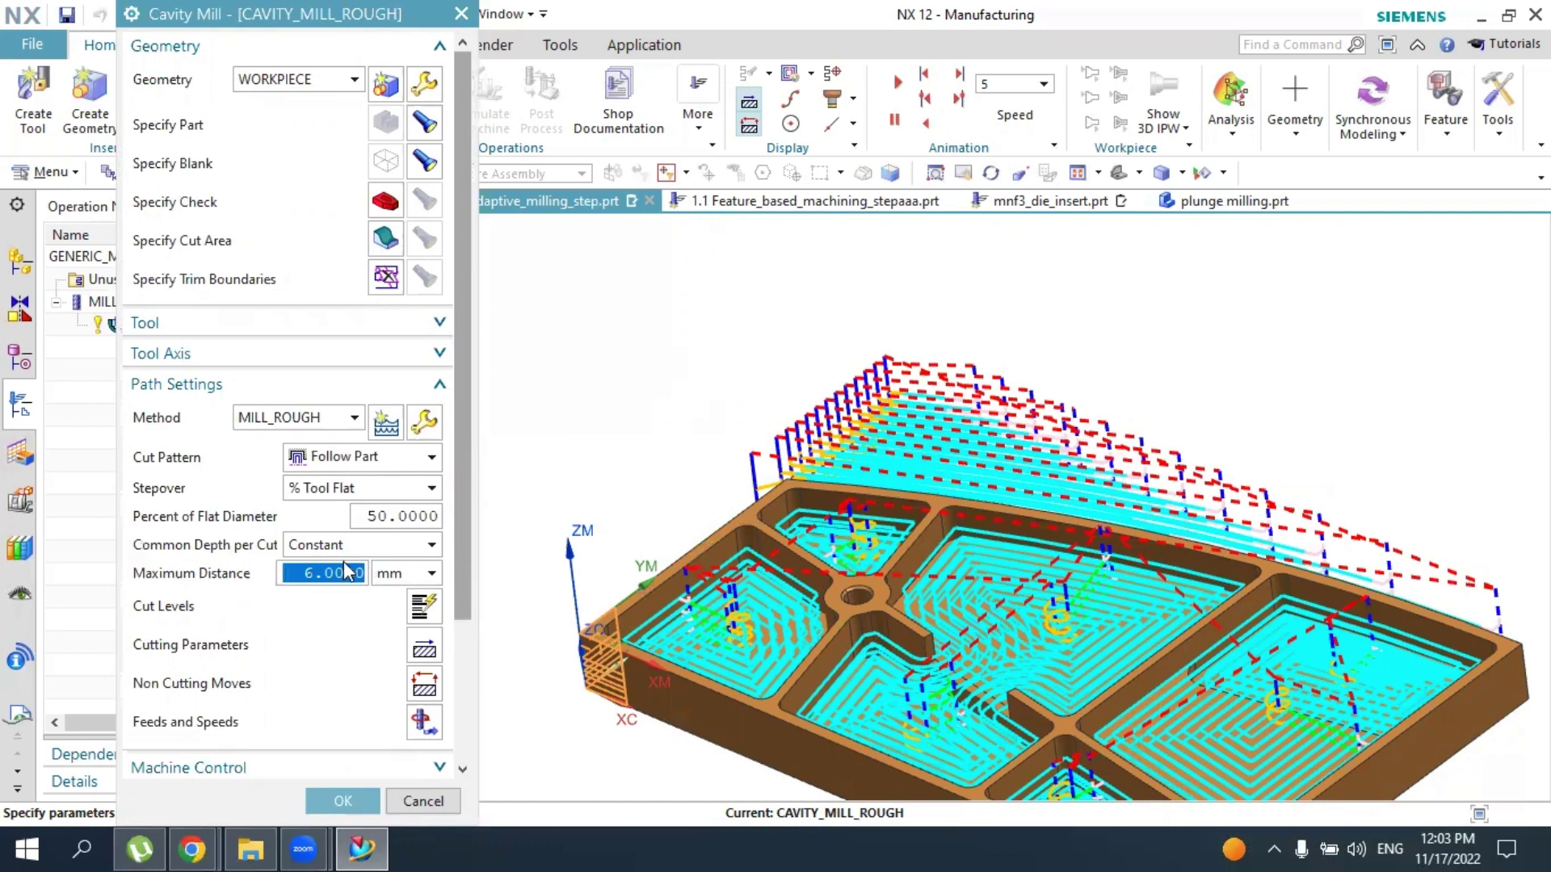
type("2")
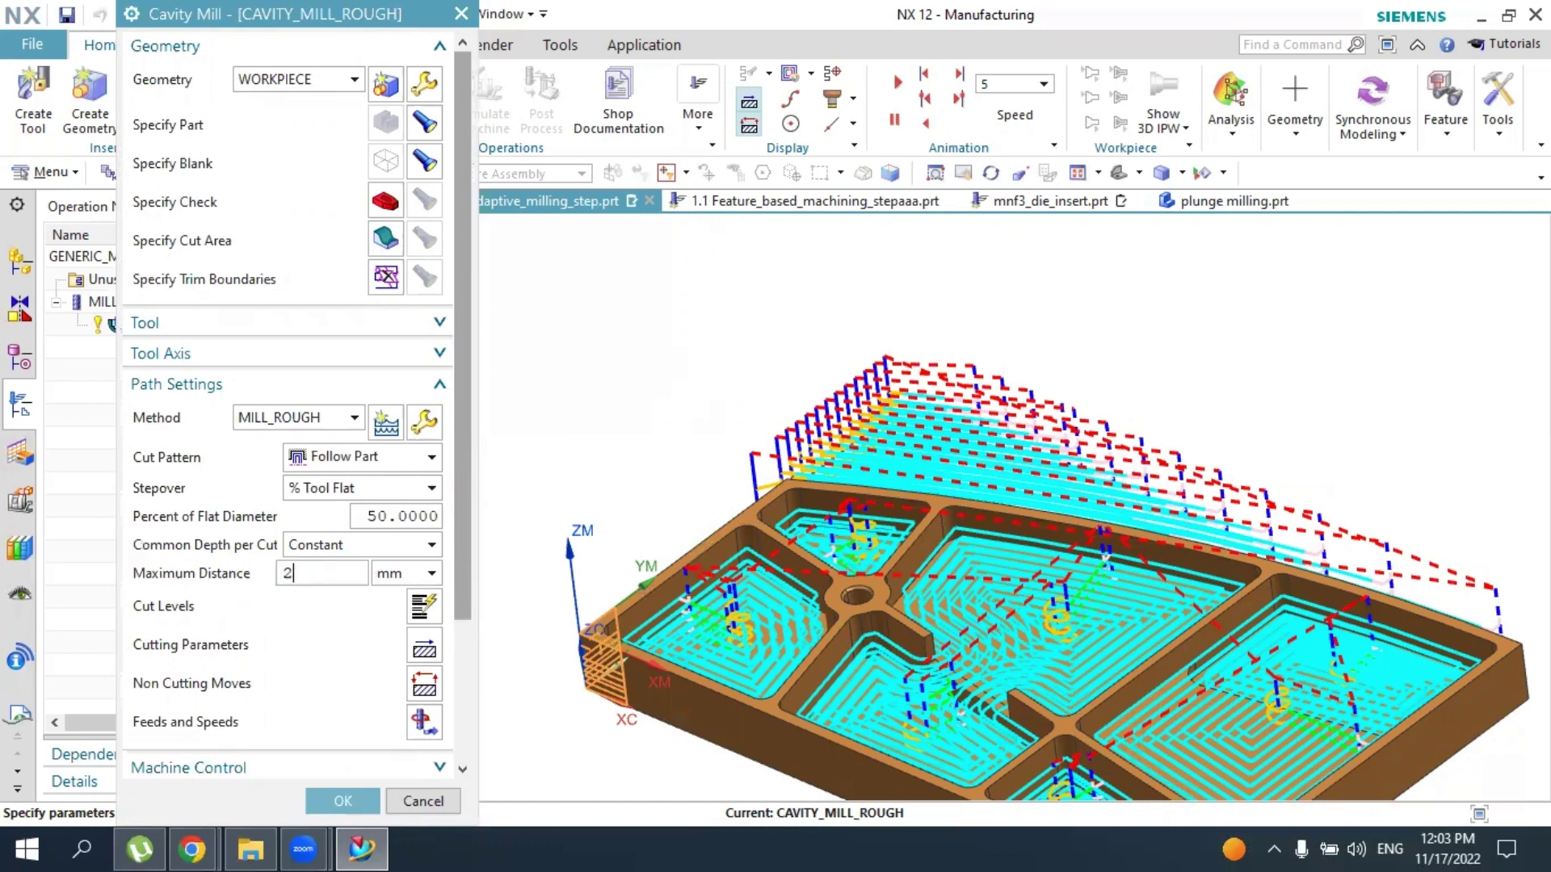
left_click(347, 549)
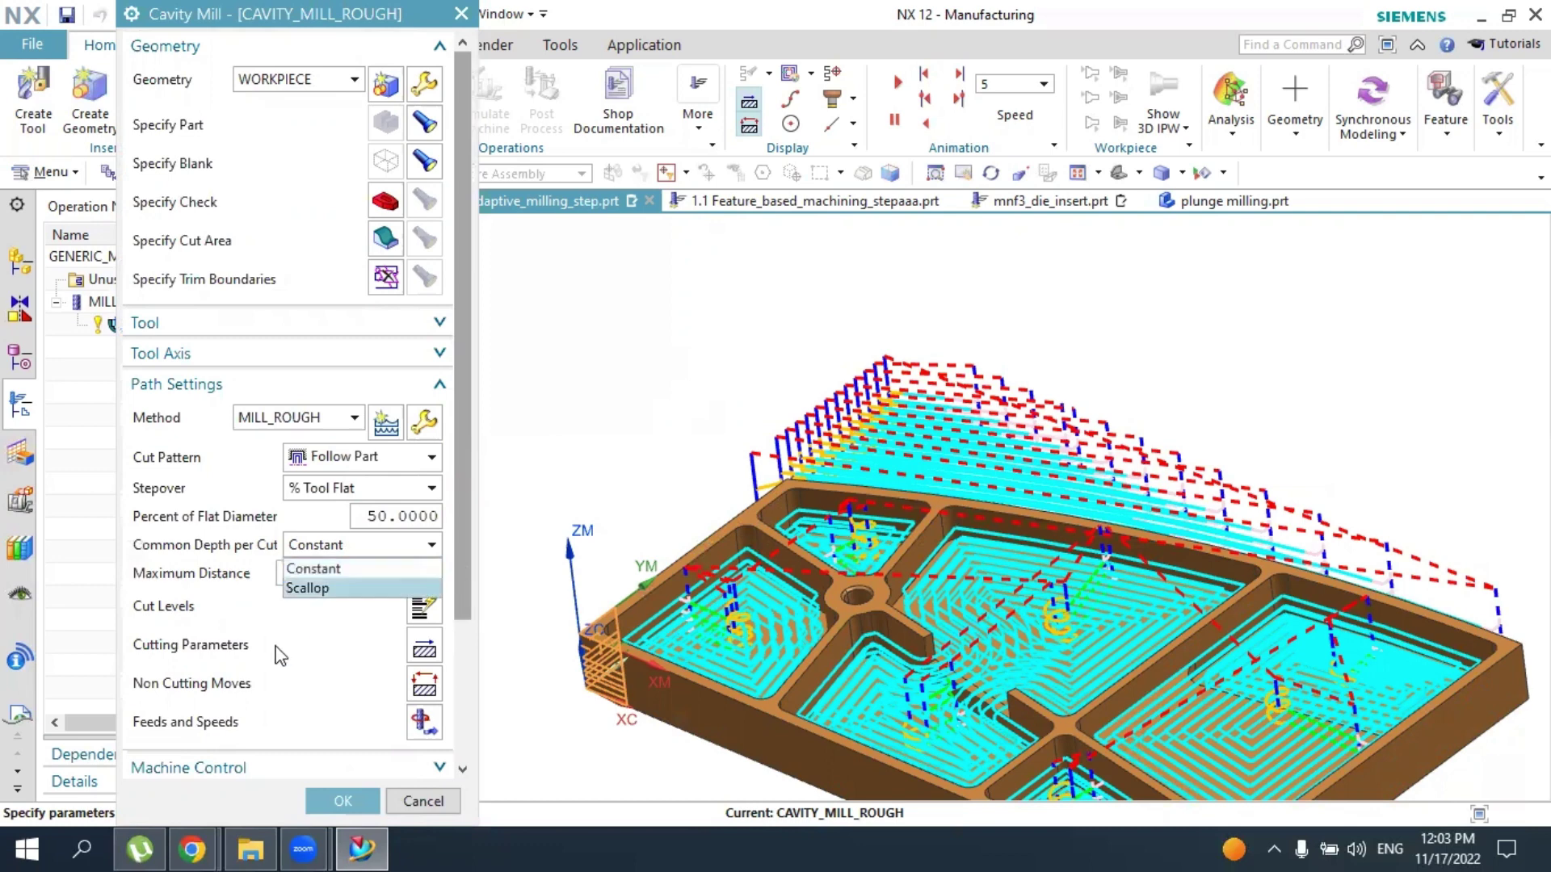
left_click(315, 568)
Regenerate and accept the toolpath with 2 mm depth per cut
scroll(242, 646, "down", 3)
left_click(229, 747)
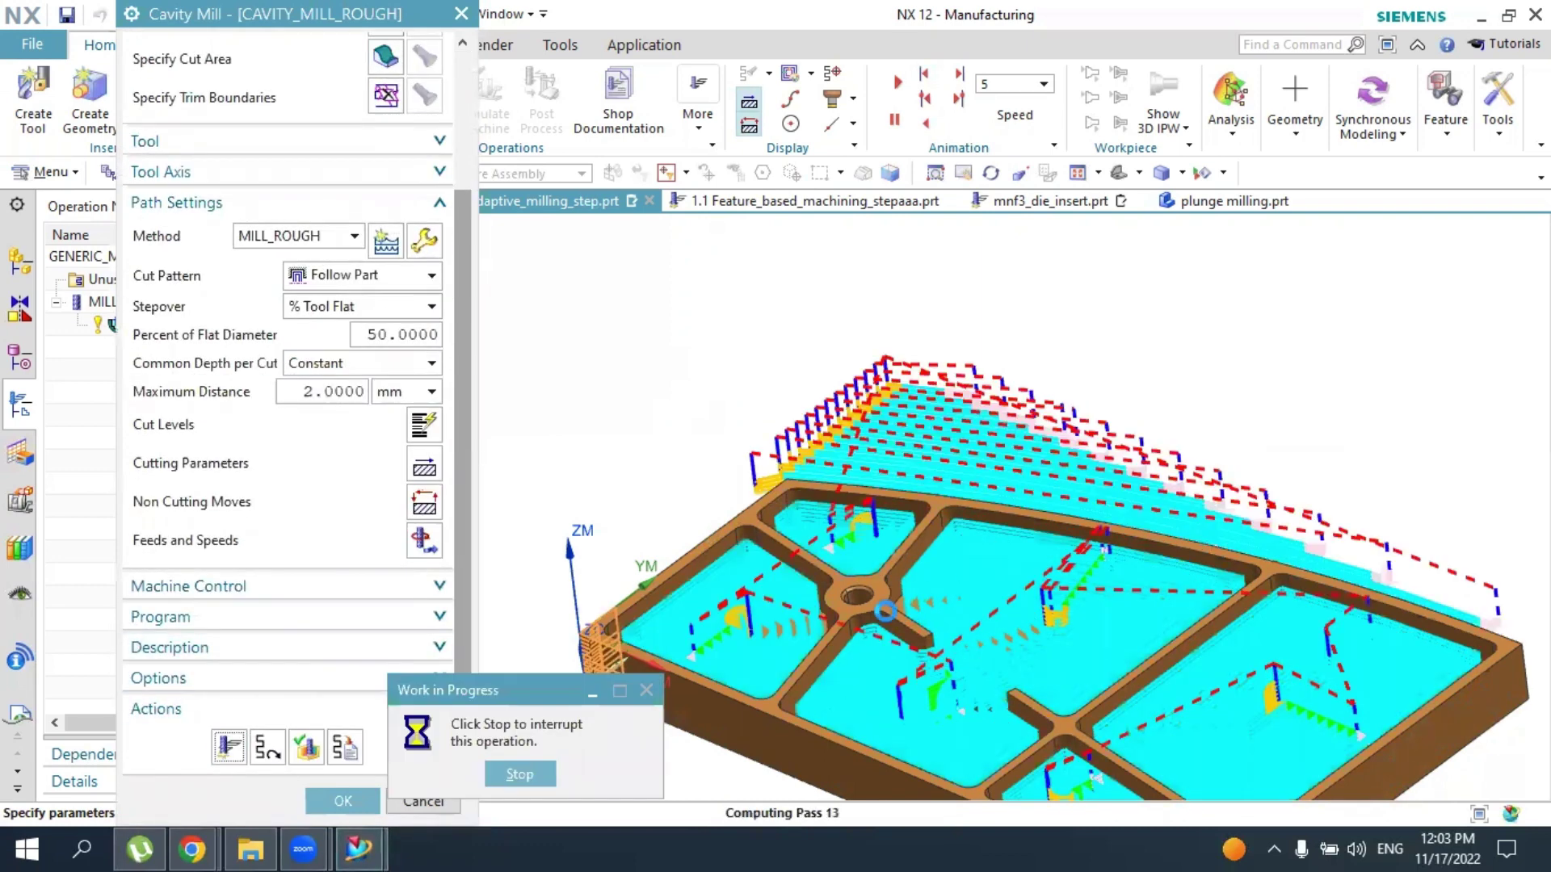
middle_click(807, 594)
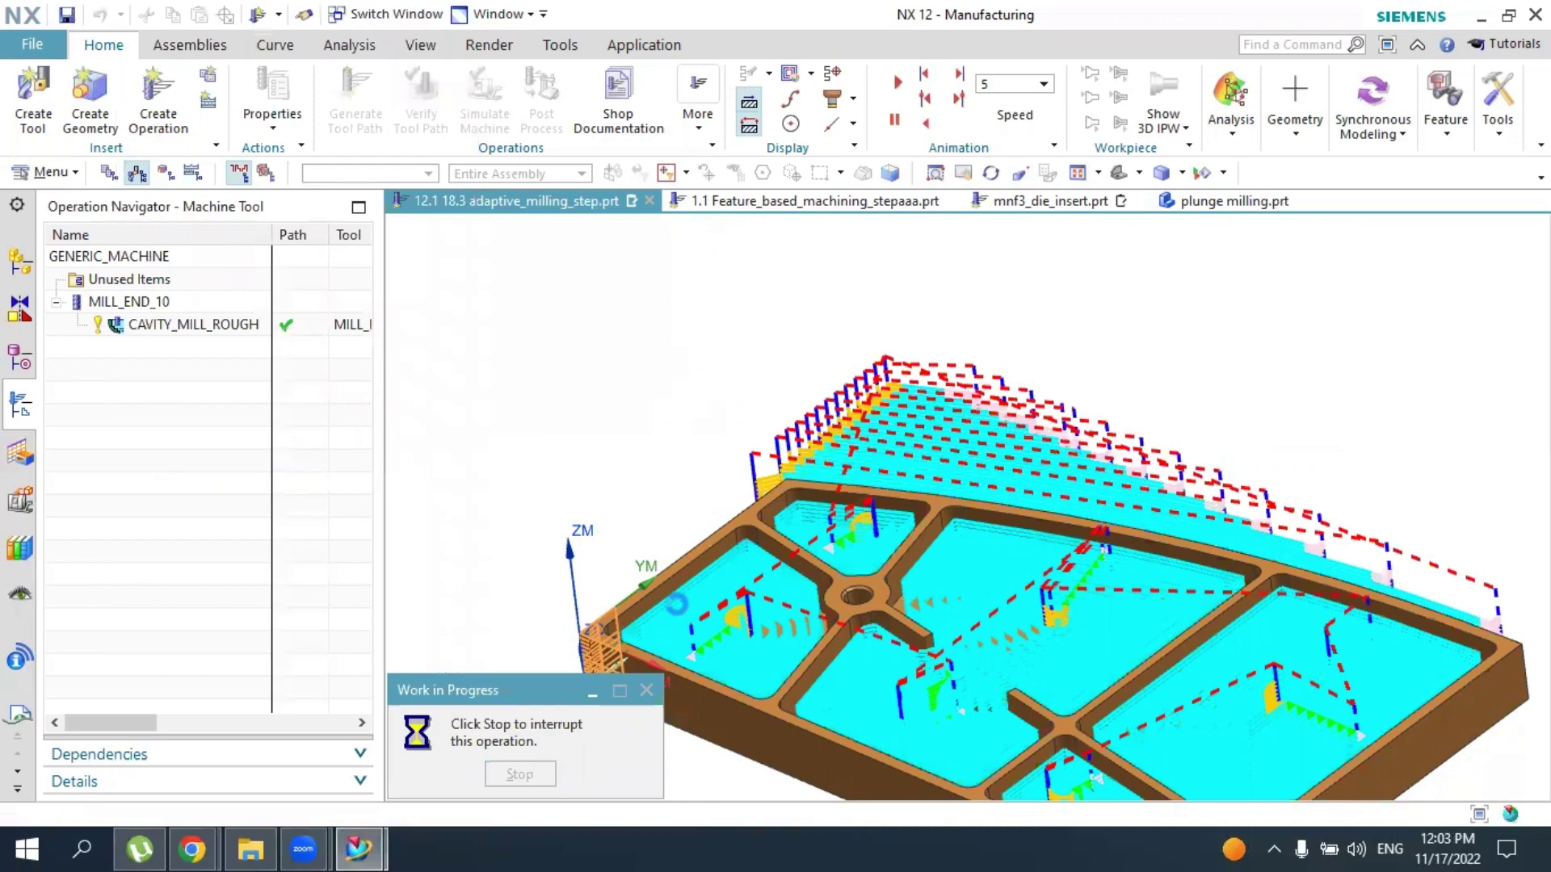
Zoom in on the denser passes, fit the whole part, and start verification
scroll(680, 590, "down", 3)
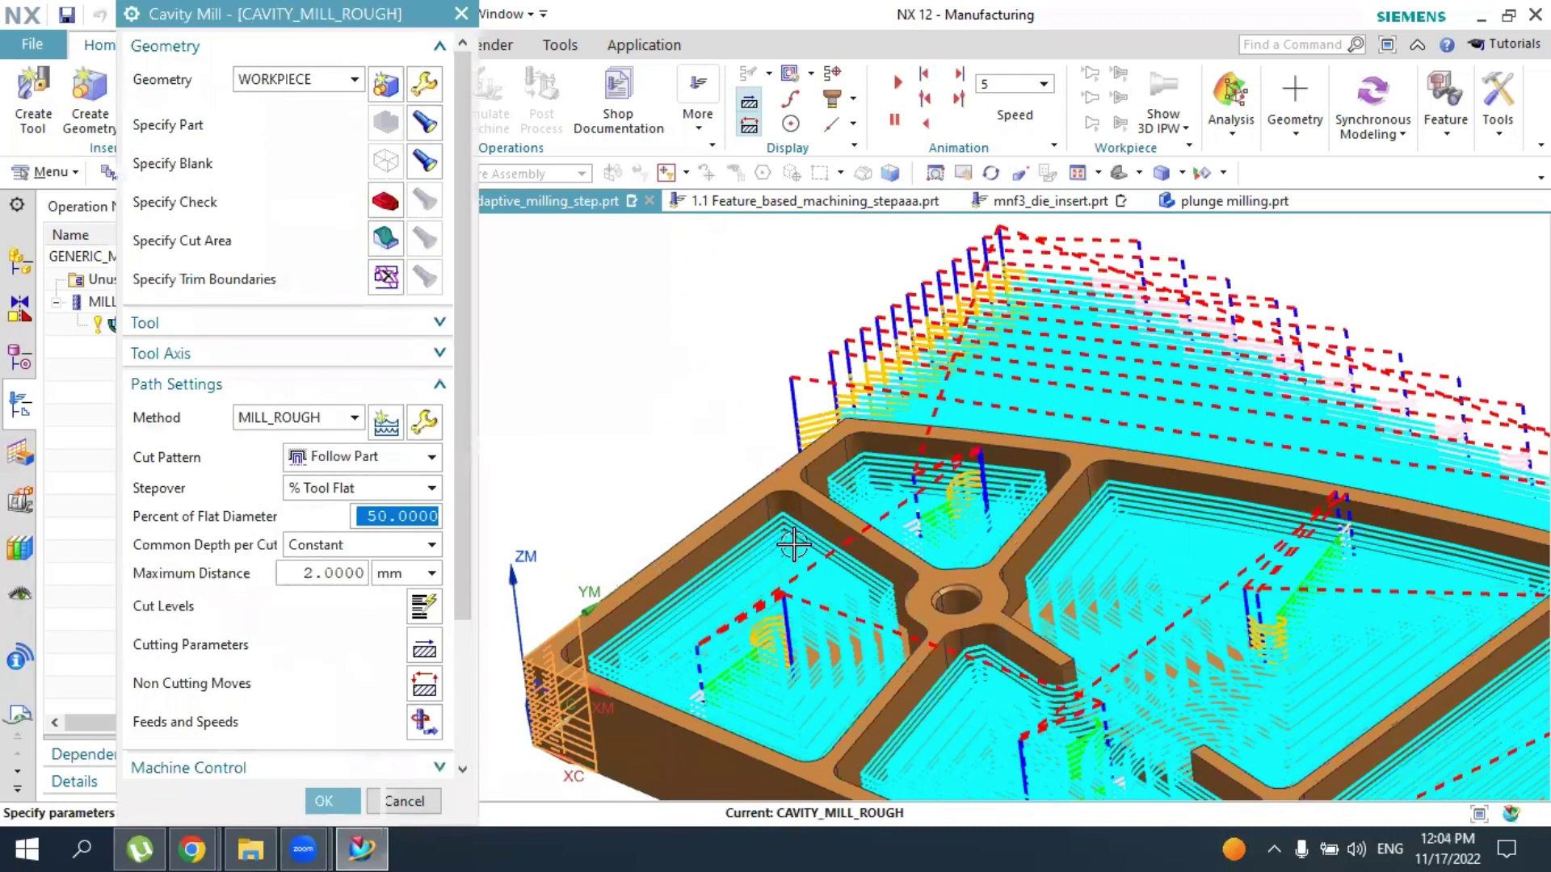
scroll(794, 546, "down", 3)
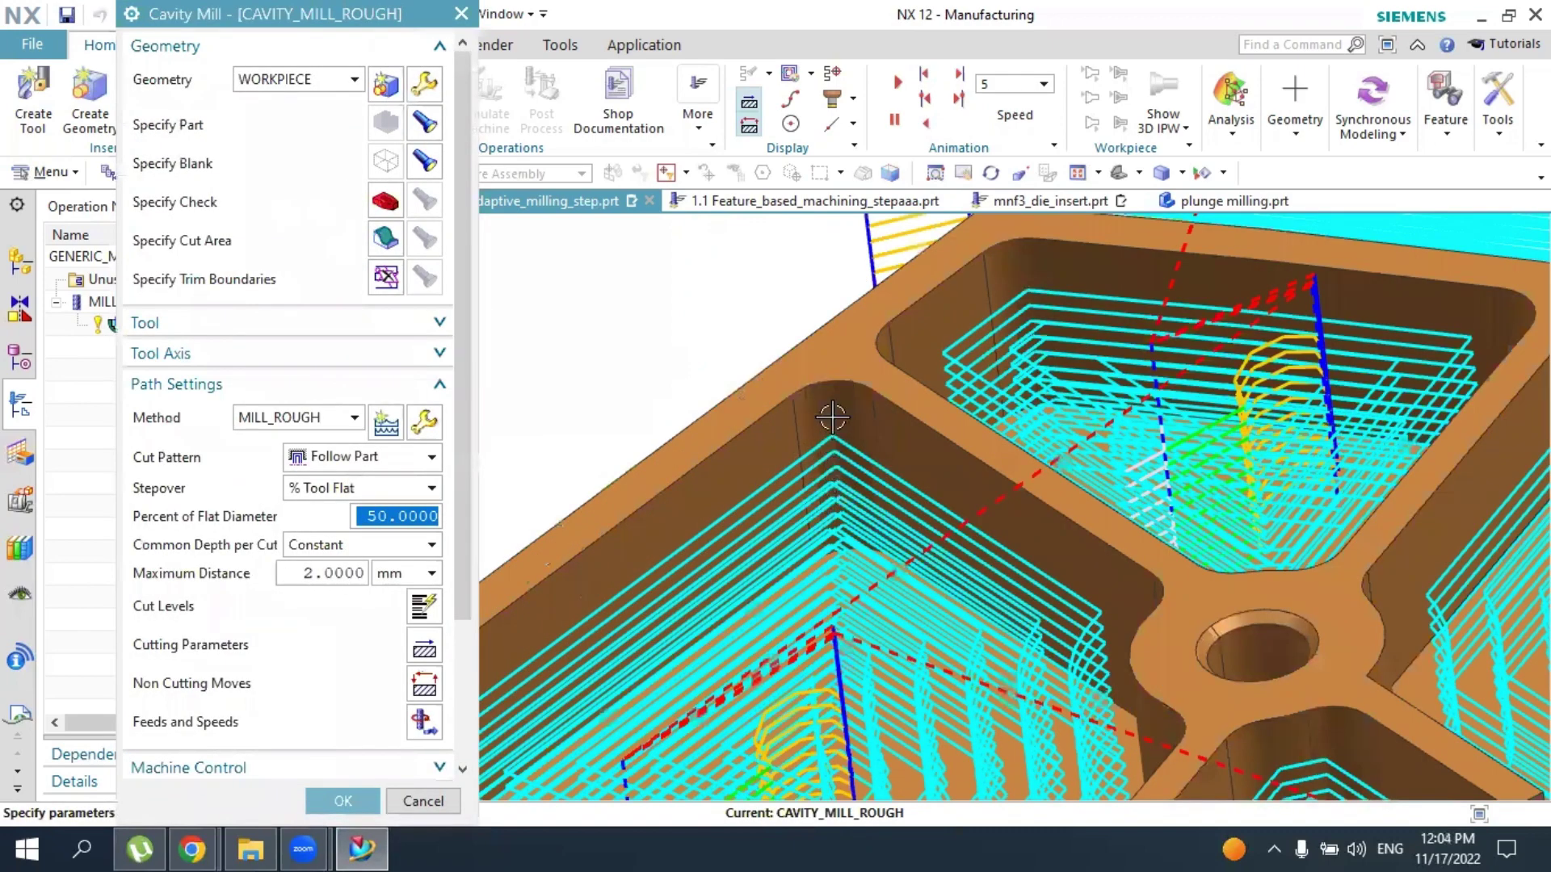
scroll(832, 418, "down", 3)
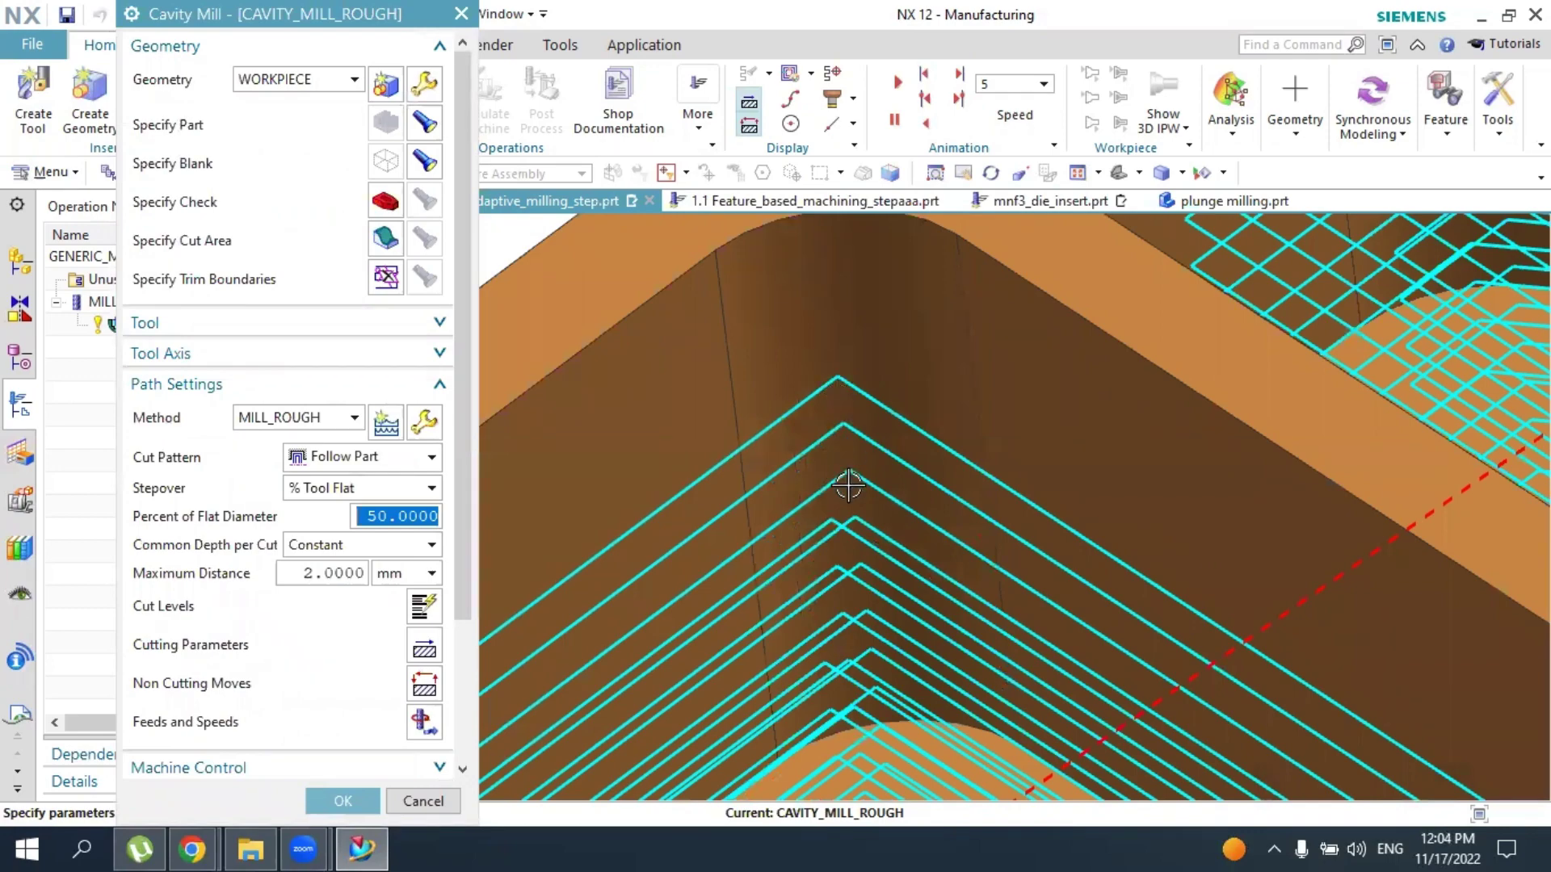
scroll(917, 543, "up", 1)
scroll(960, 522, "up", 5)
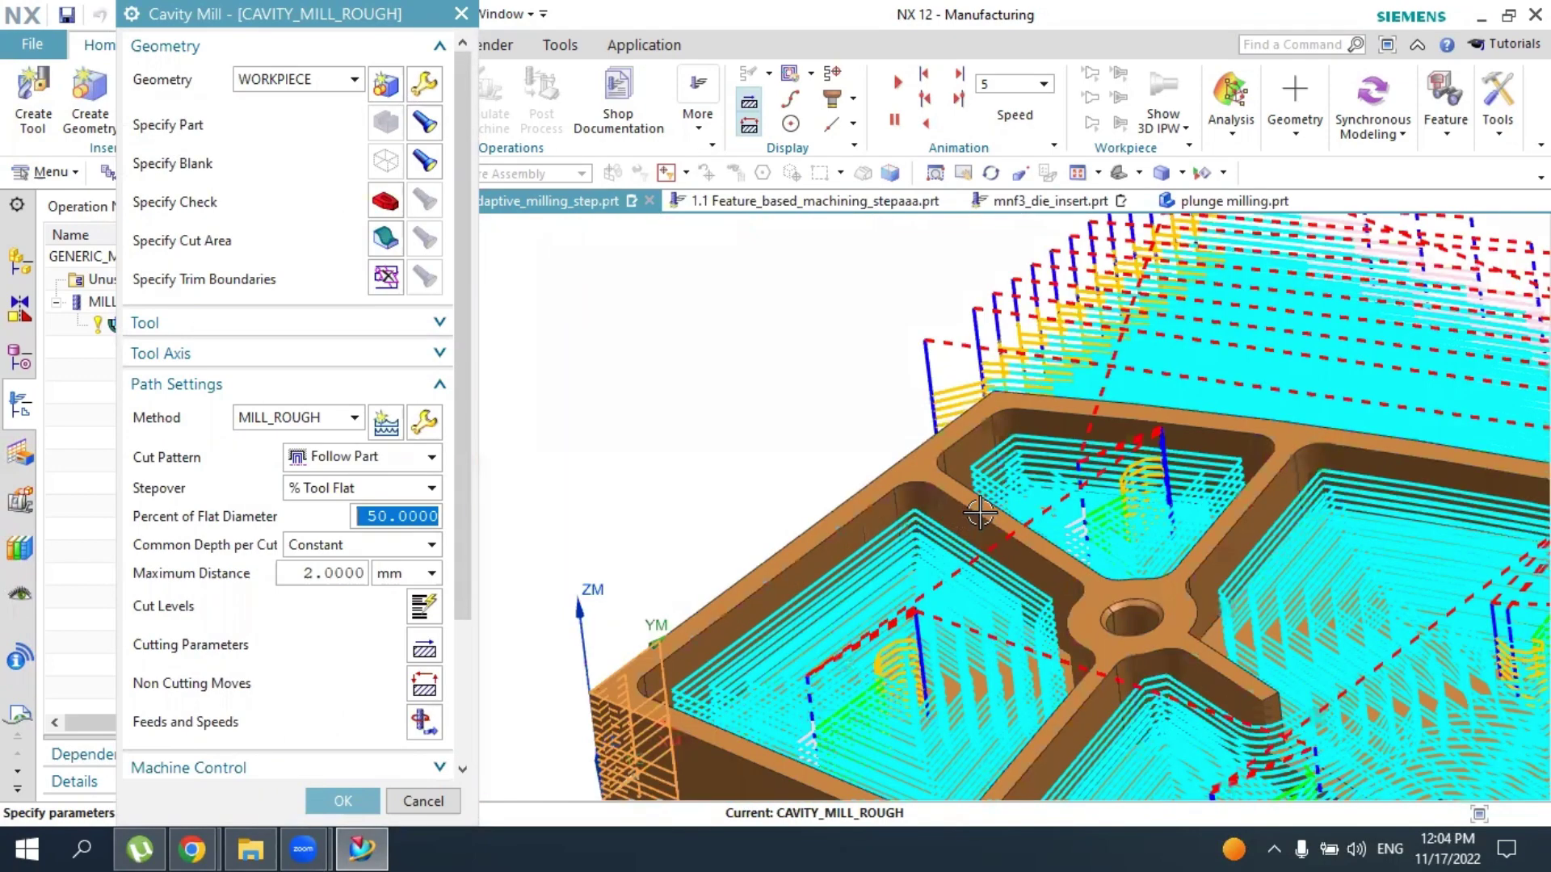
key("ctrl+f")
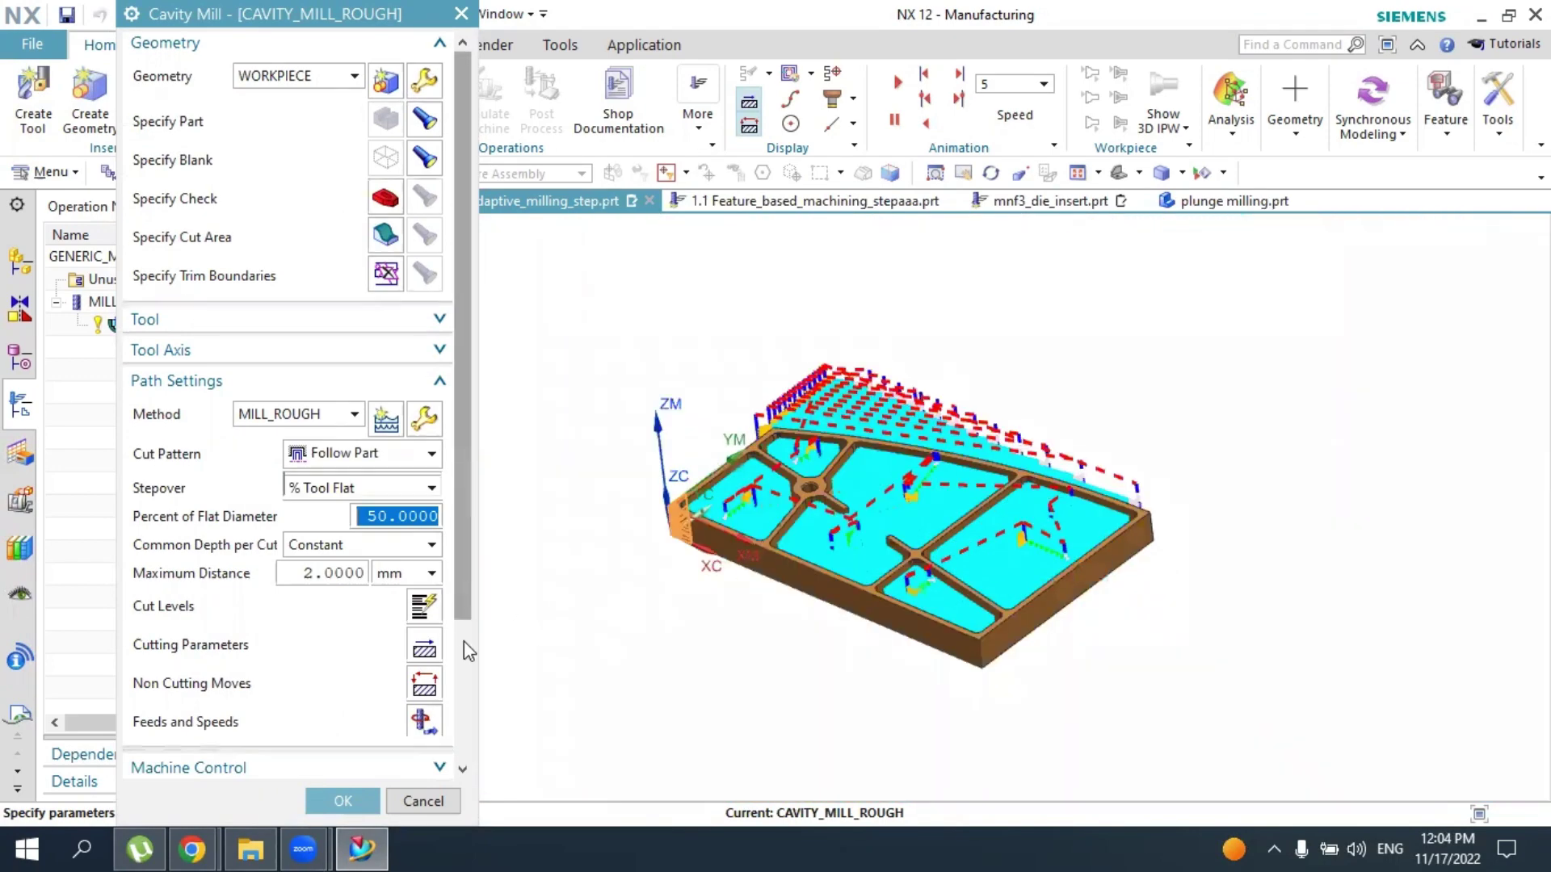
scroll(417, 749, "down", 5)
left_click(307, 747)
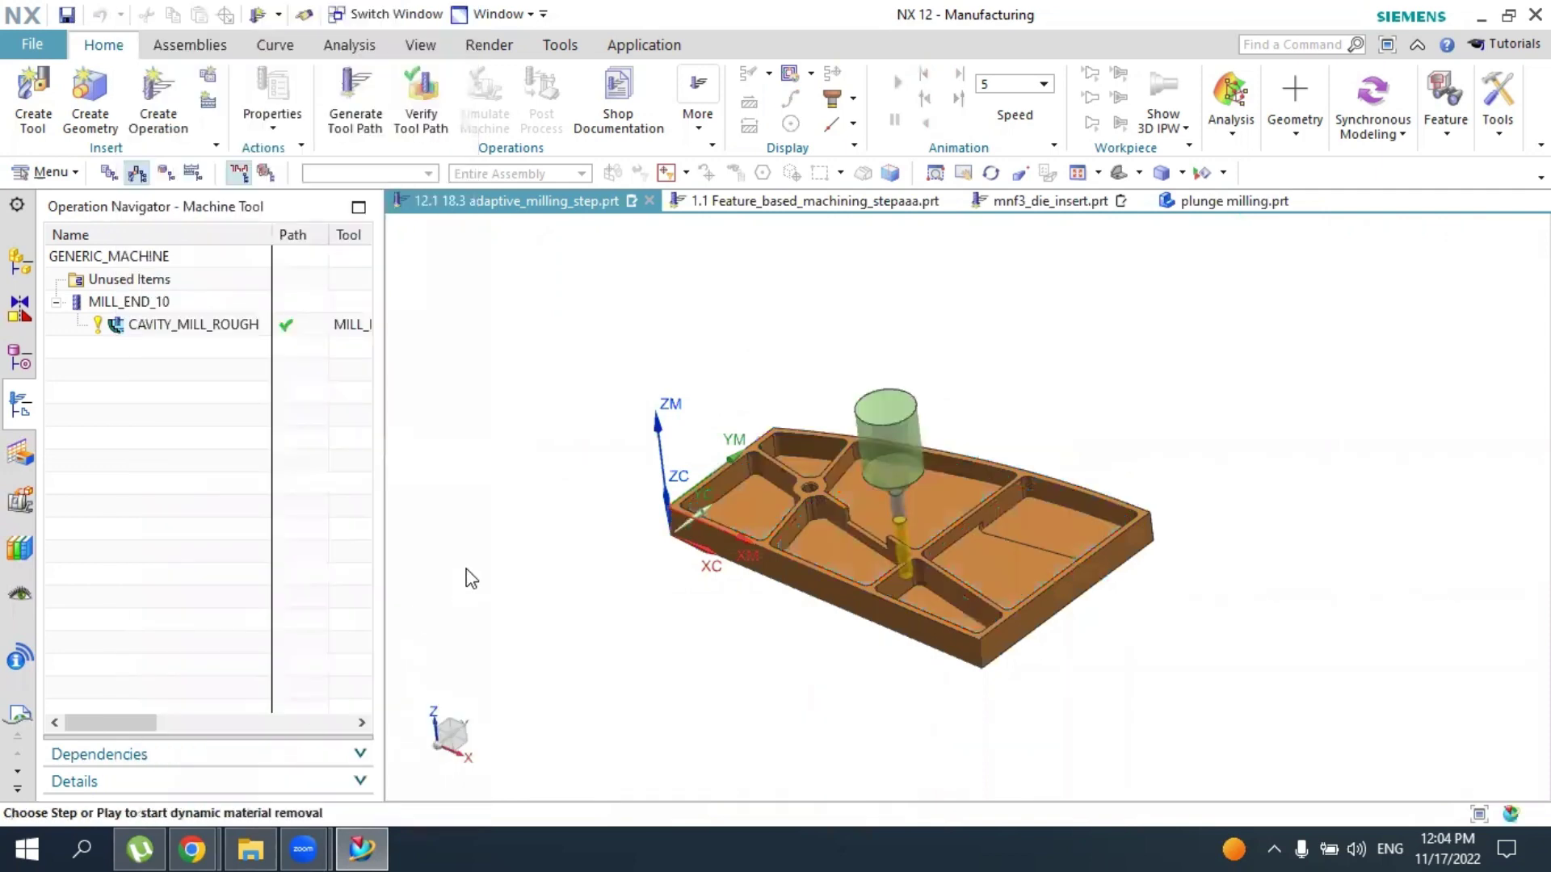
Replay the 607-motion toolpath, raise the speed from 2 to 5, and stop at motion 233
scroll(471, 569, "down", 1)
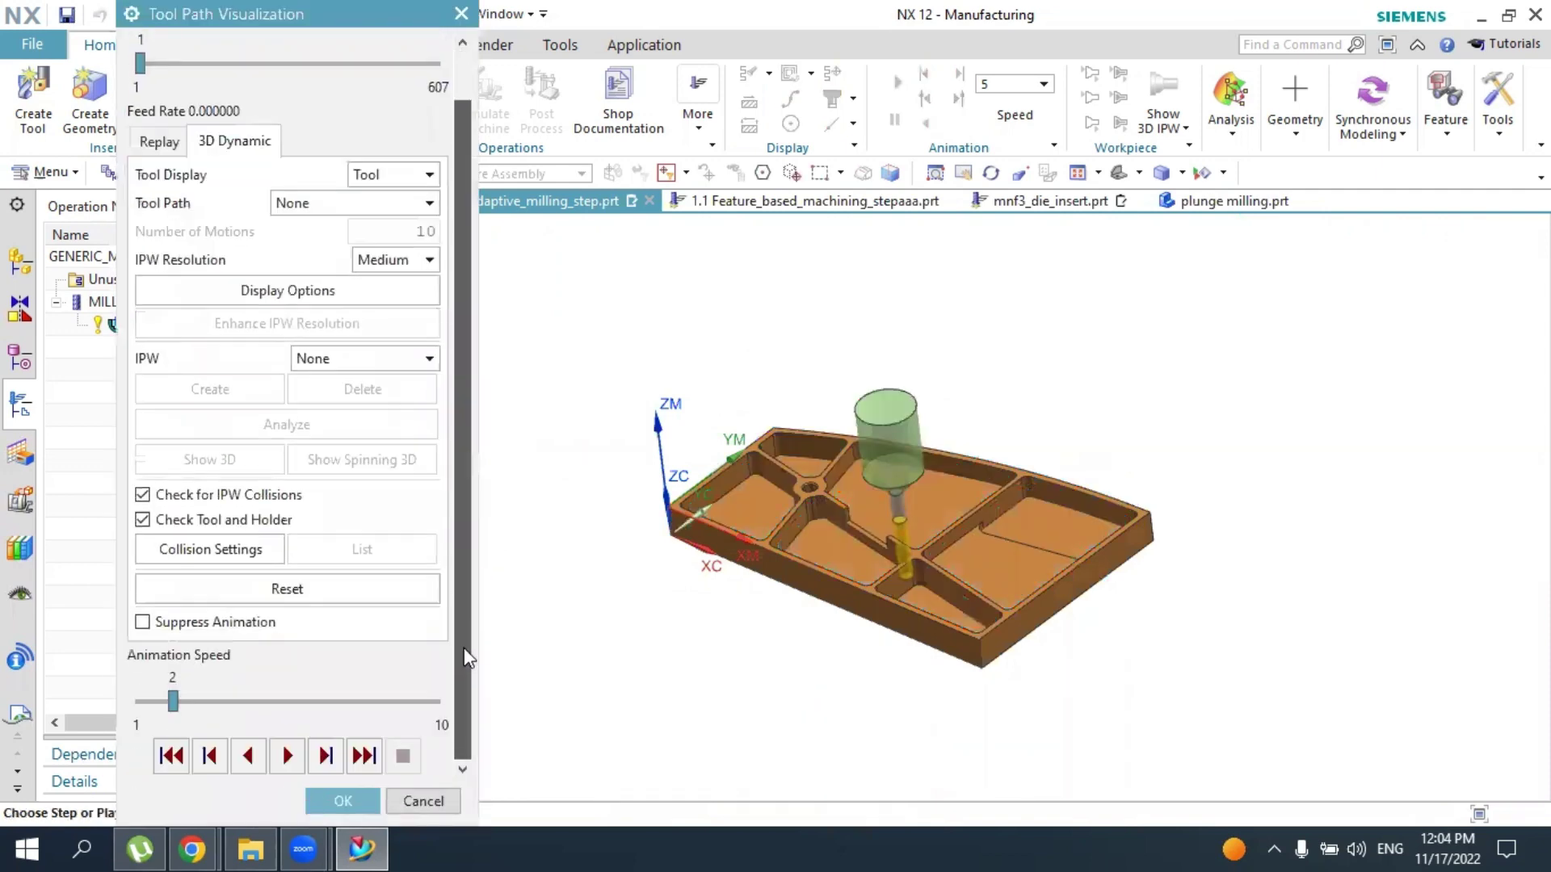
left_click(287, 756)
scroll(907, 530, "up", 2)
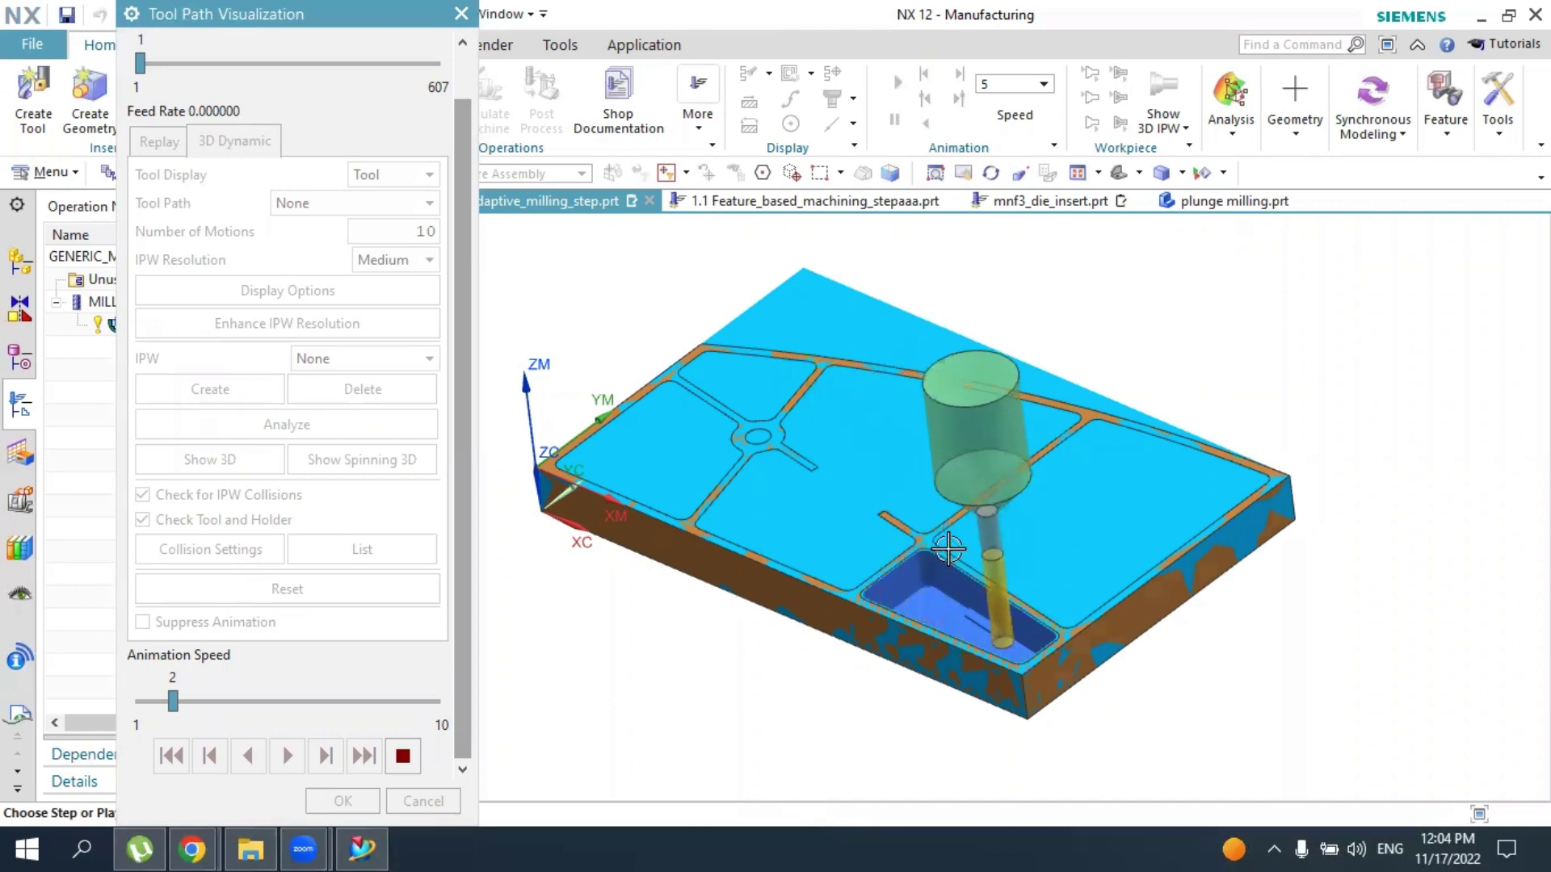
left_click_drag(194, 700, 271, 699)
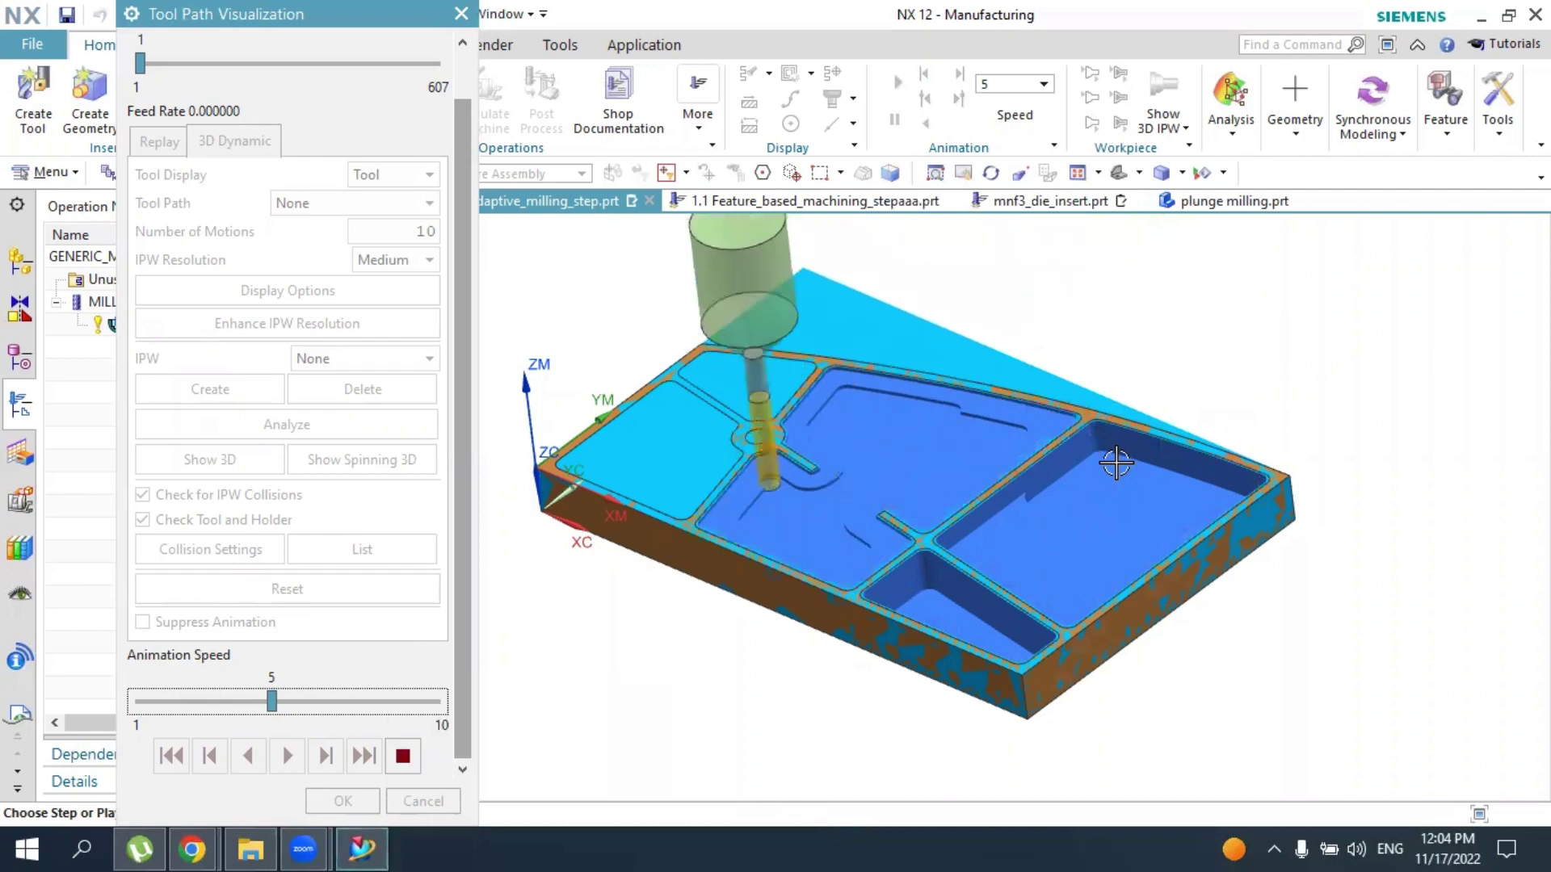
left_click(403, 757)
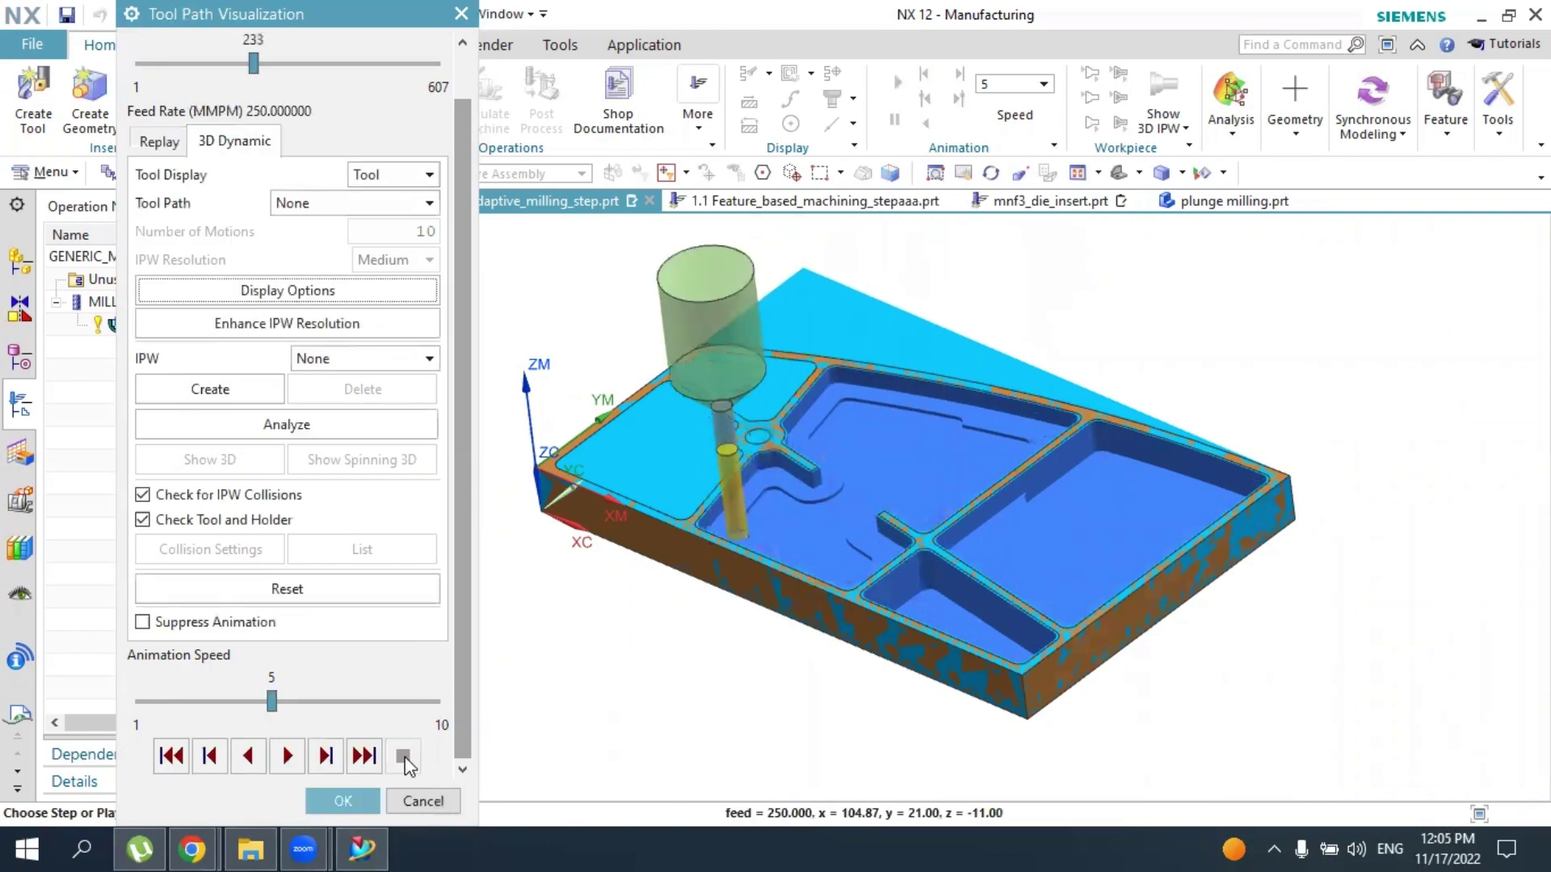
Close the playback and limit the cut area to the corner pocket's floor face, selected by Faces
left_click(342, 801)
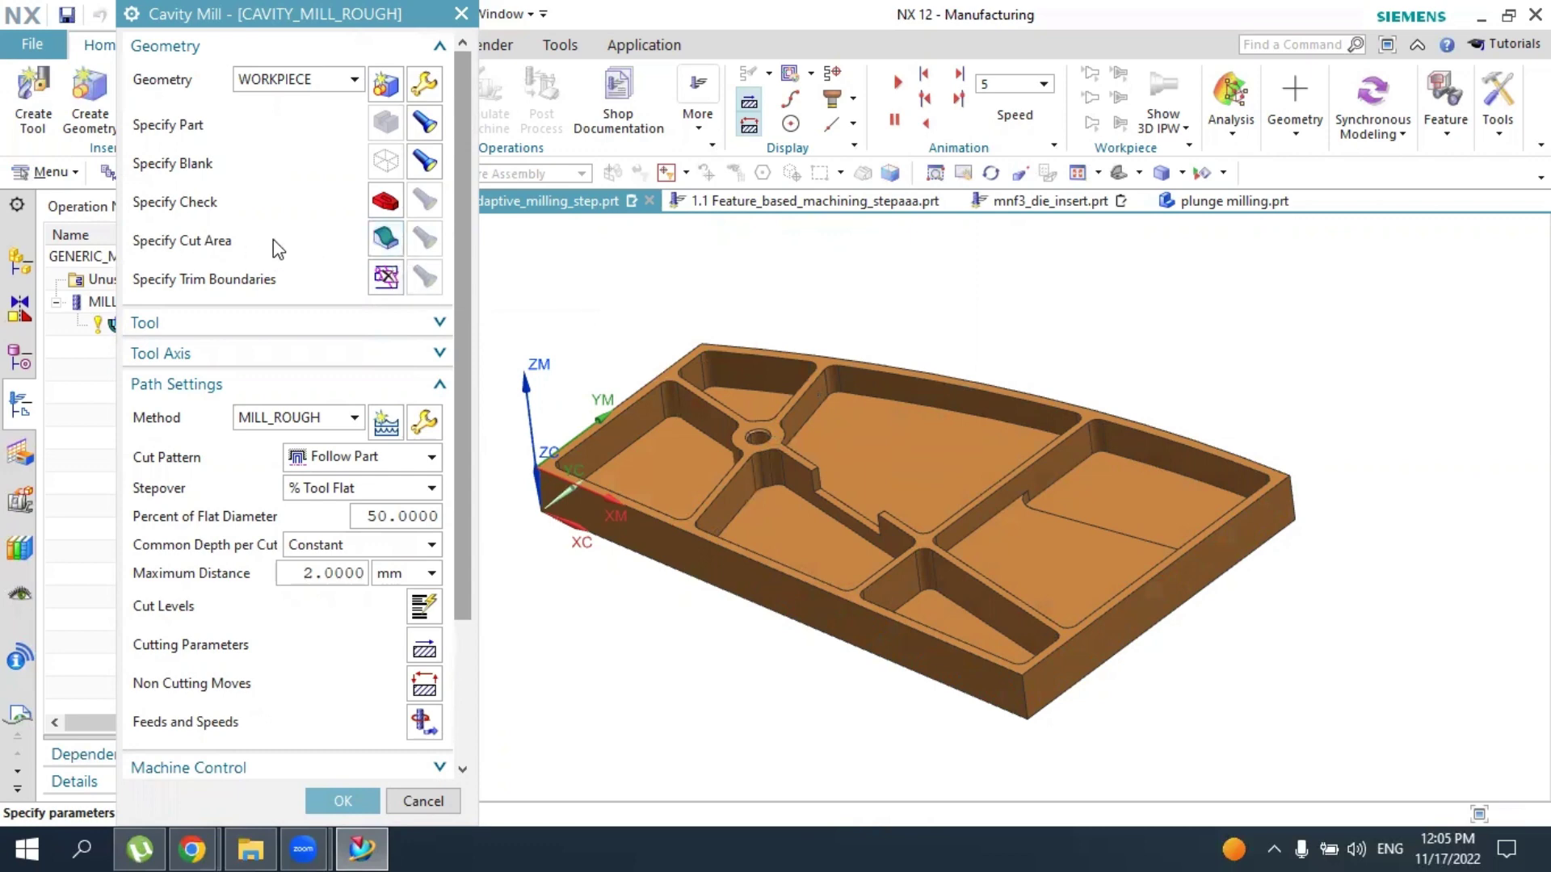
left_click(385, 240)
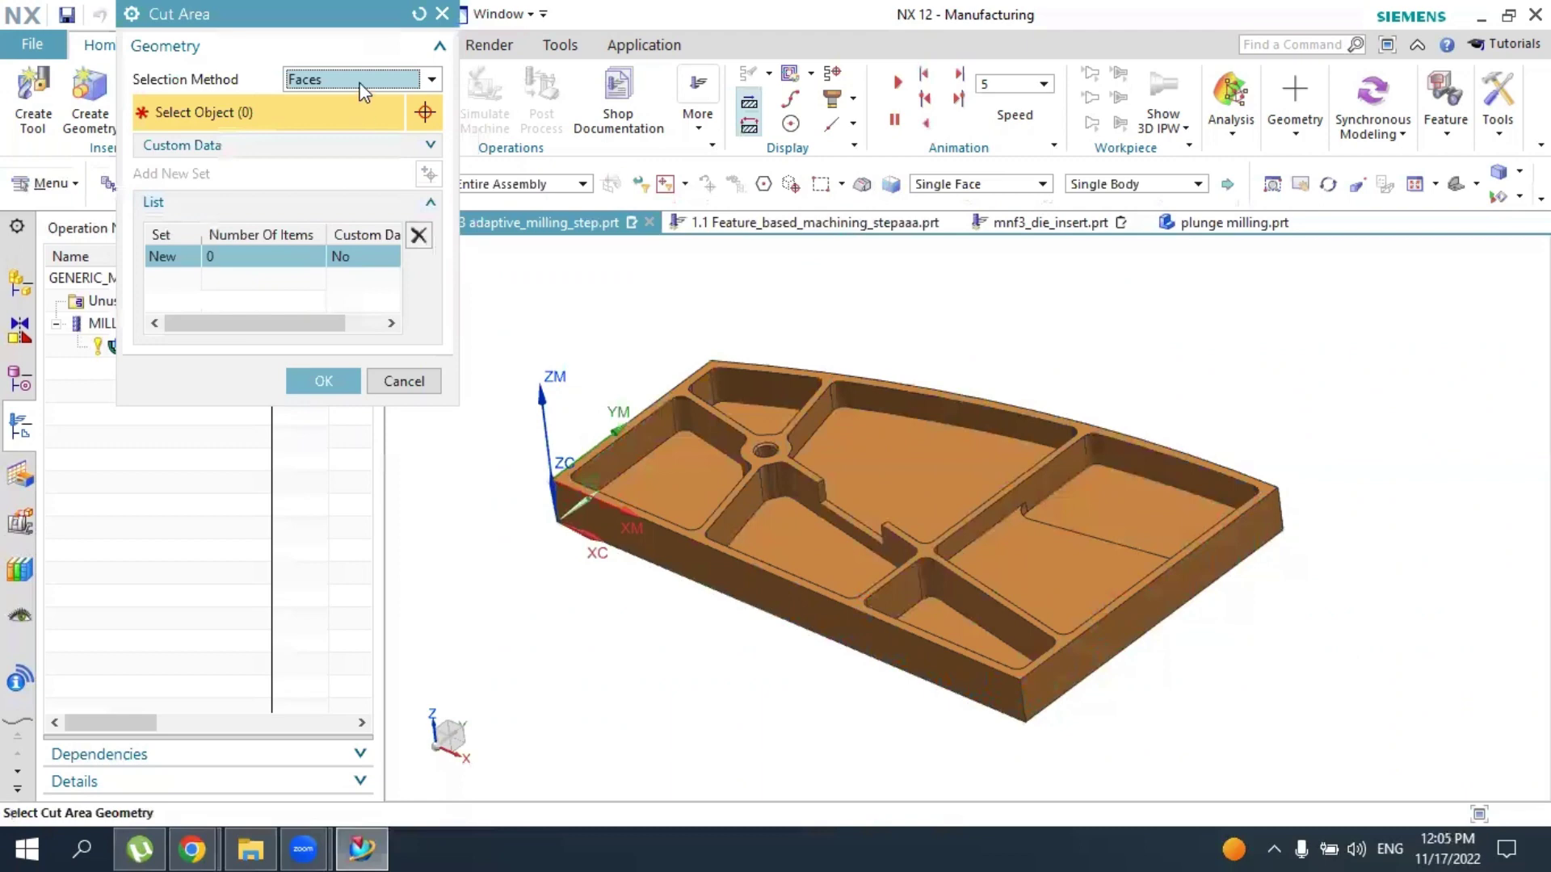
left_click(359, 81)
left_click(318, 103)
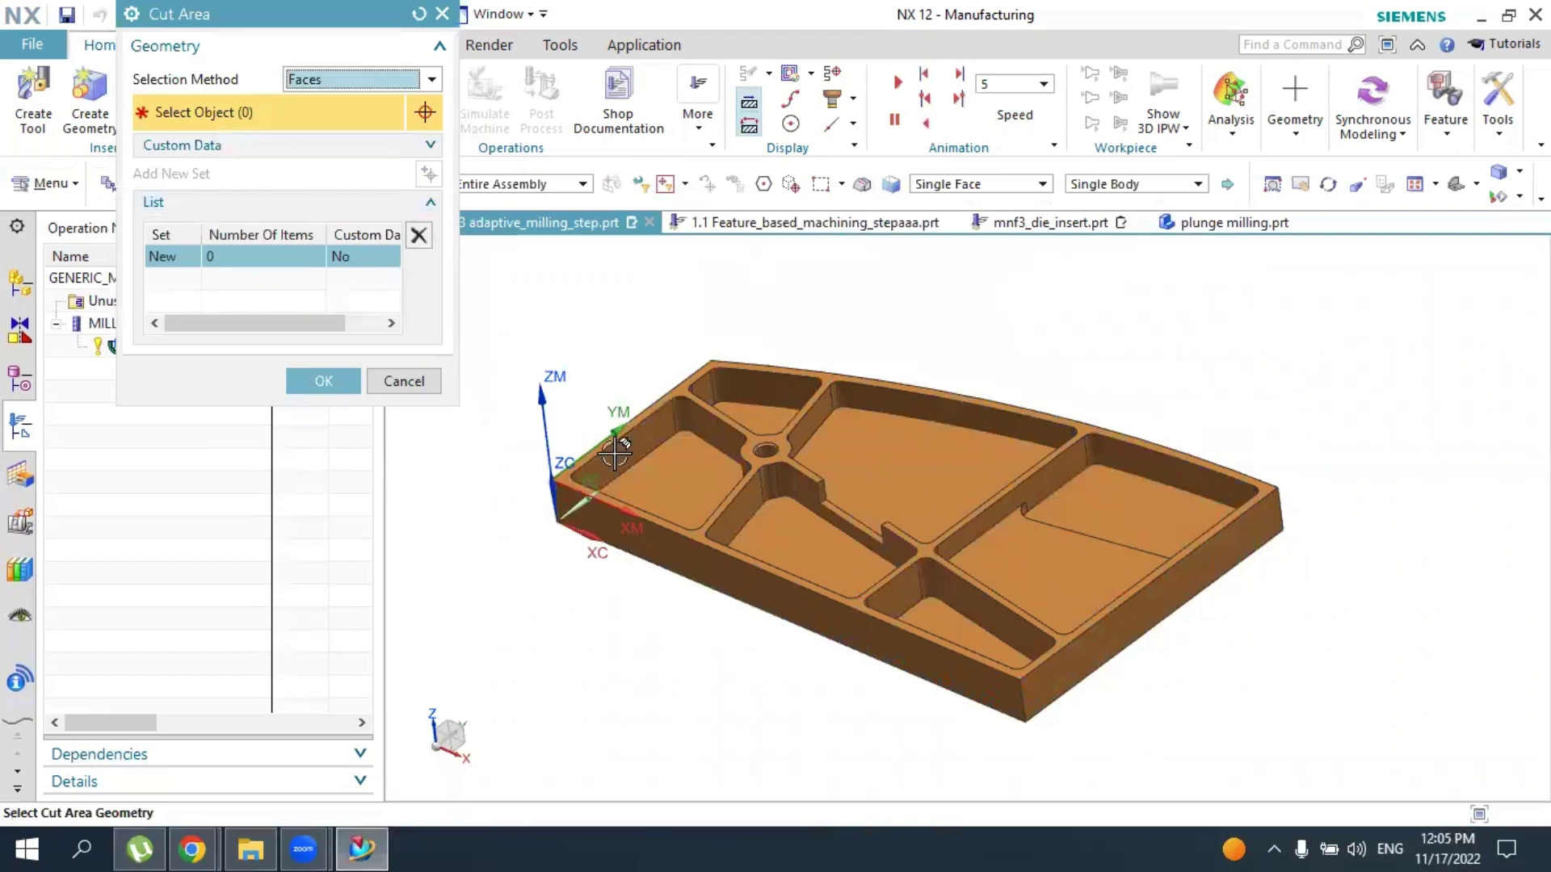
left_click(673, 479)
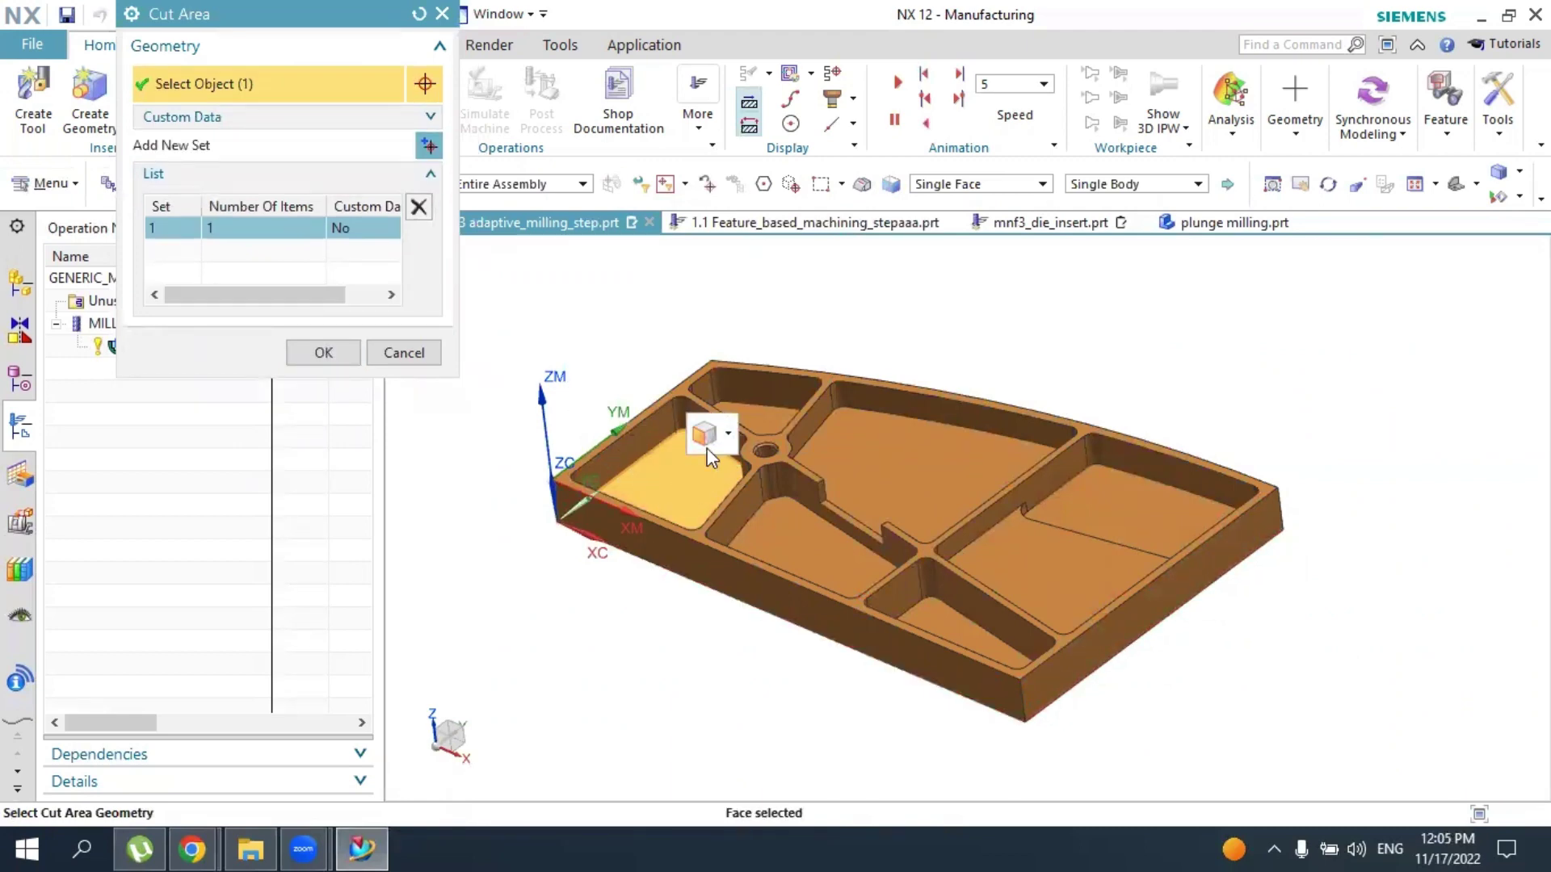
left_click(324, 352)
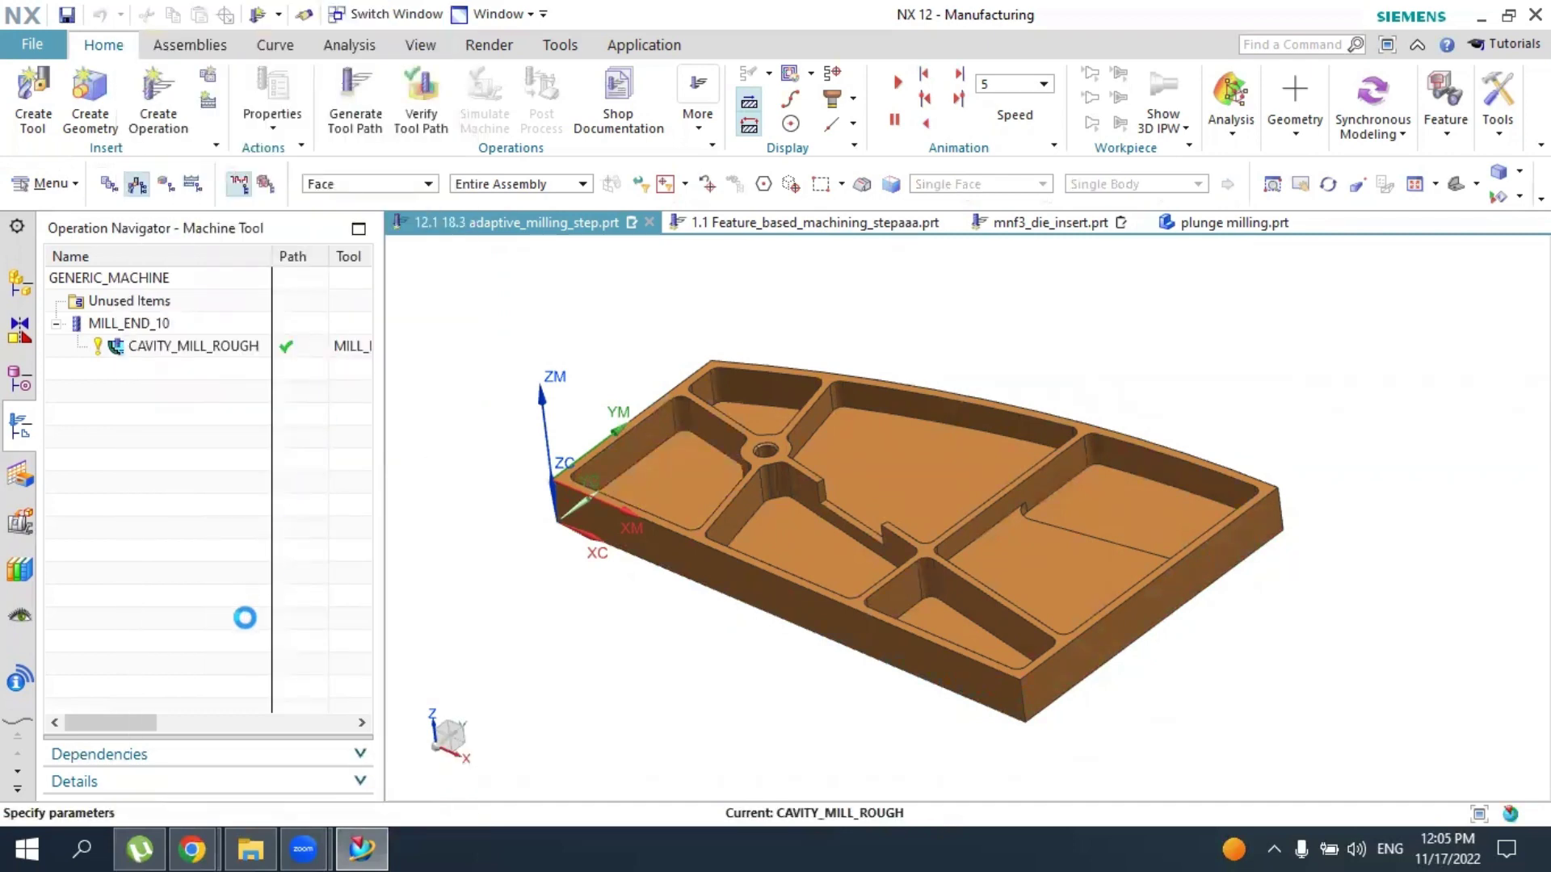
scroll(249, 701, "down", 5)
Generate the single-pocket toolpath and play its 60-motion 3D Dynamic verification
left_click(229, 746)
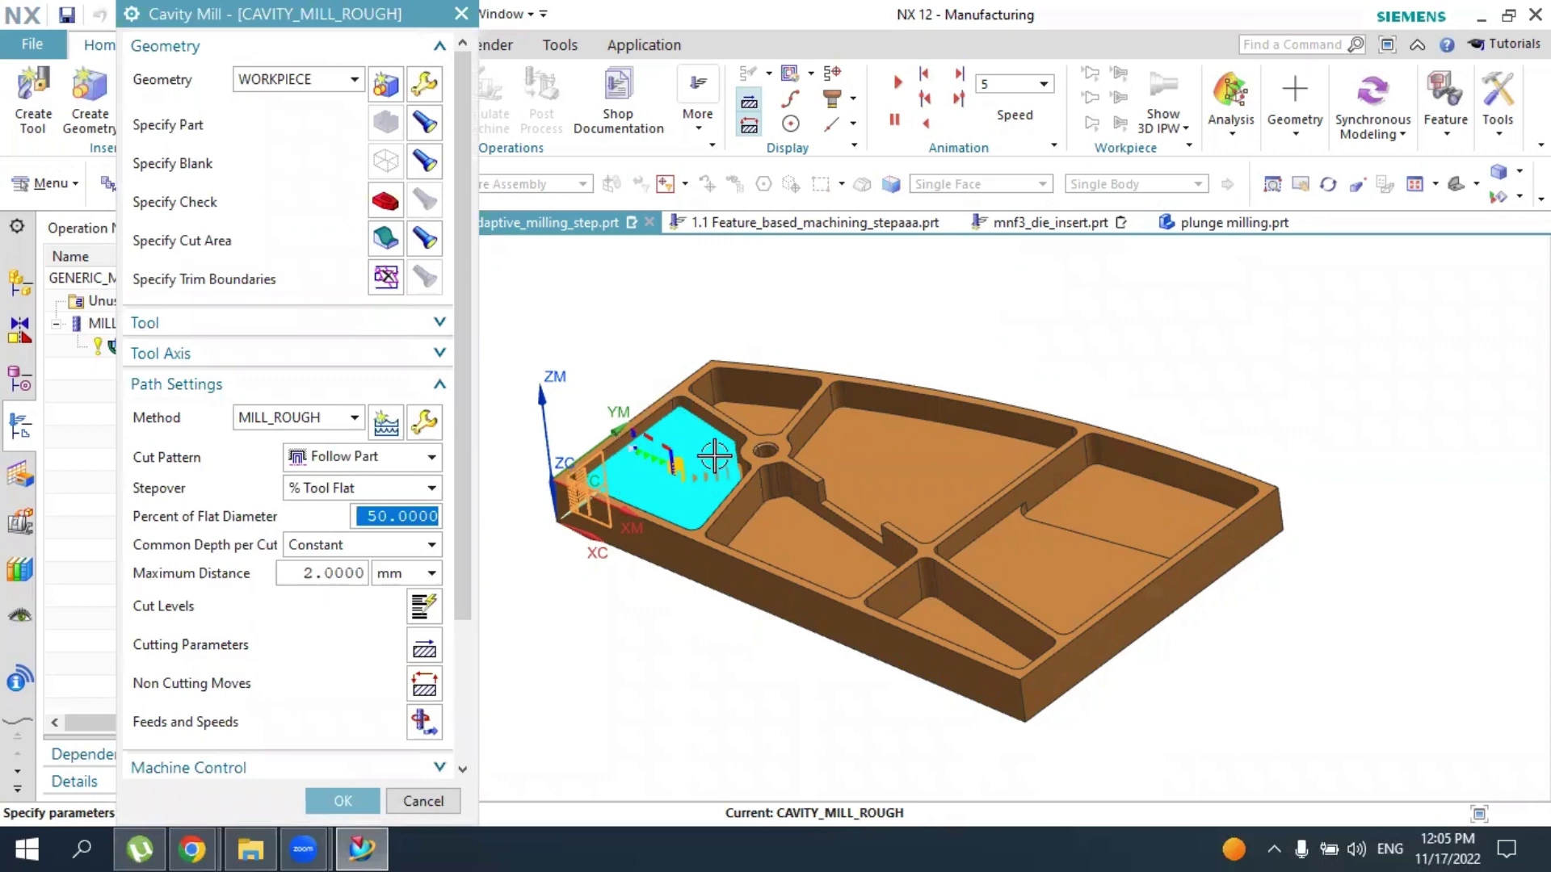
scroll(329, 756, "down", 5)
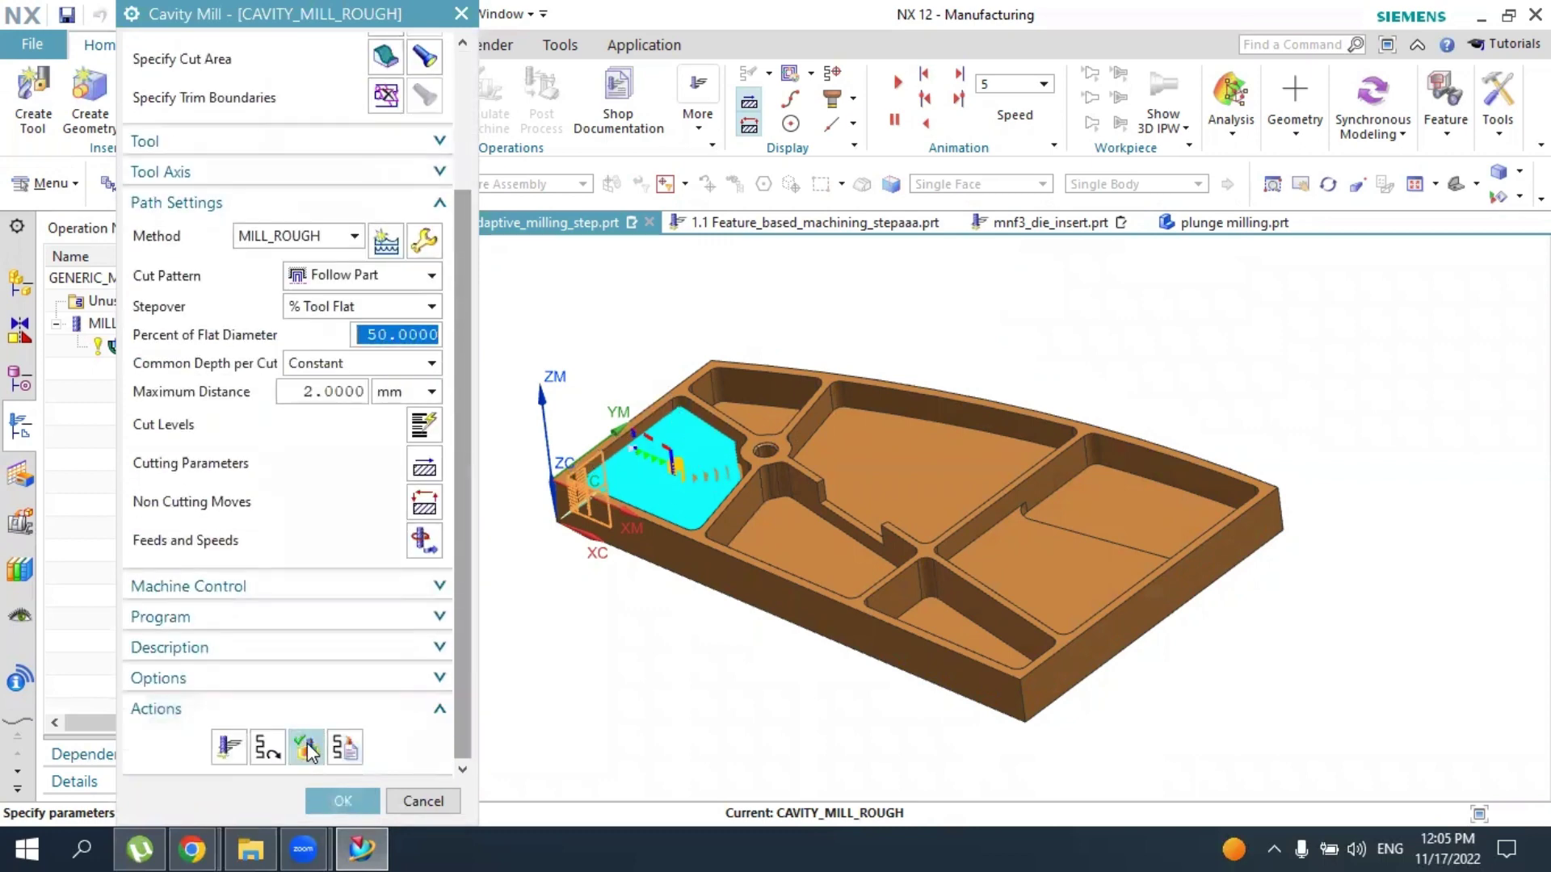
left_click(307, 746)
scroll(462, 632, "down", 2)
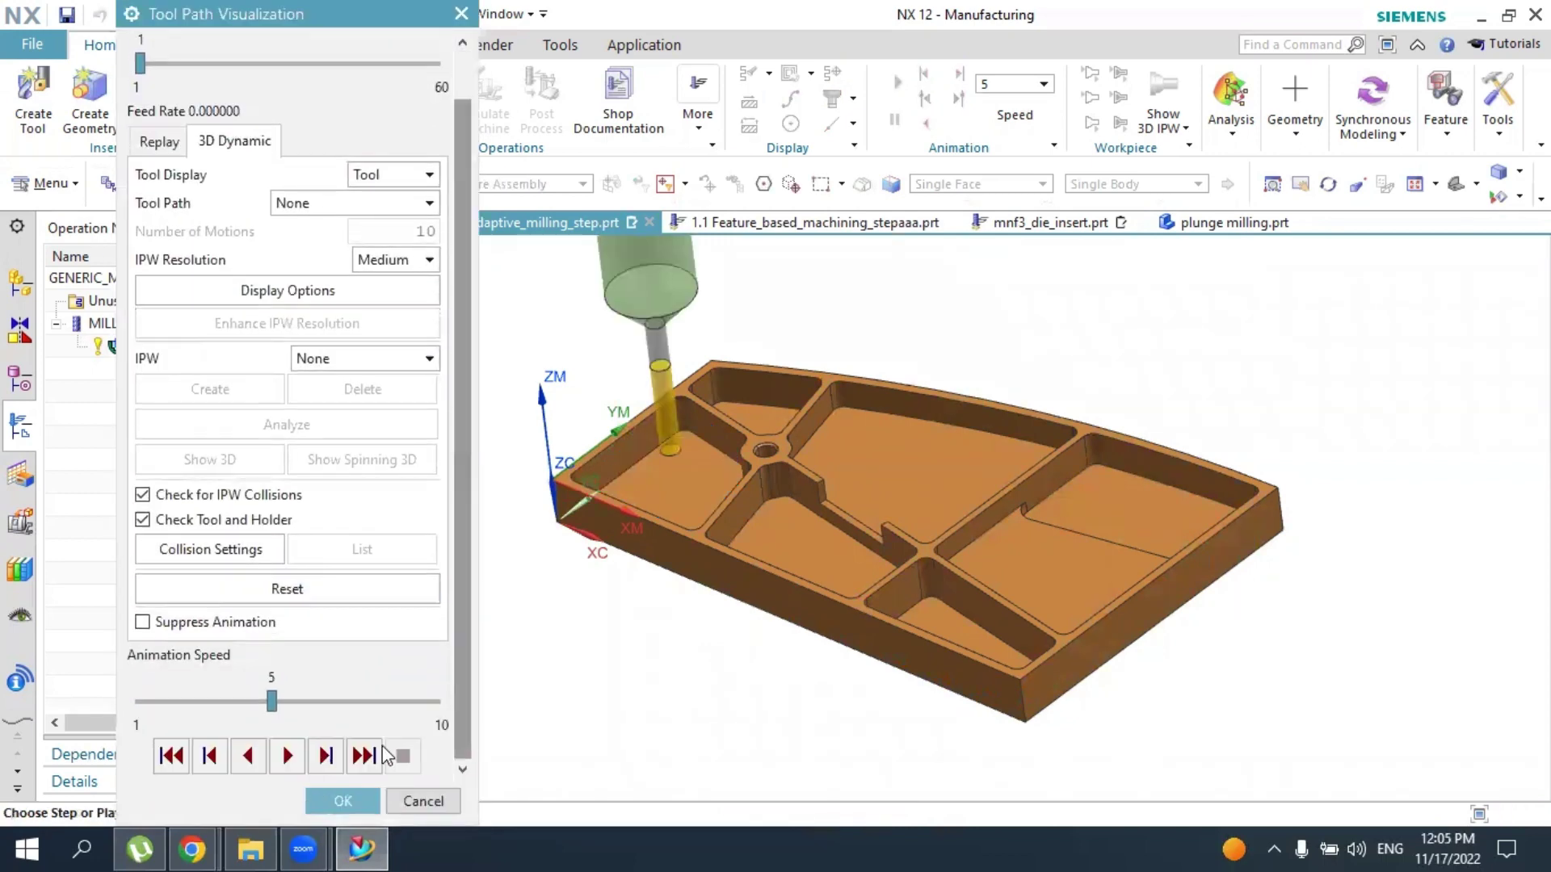
left_click(288, 755)
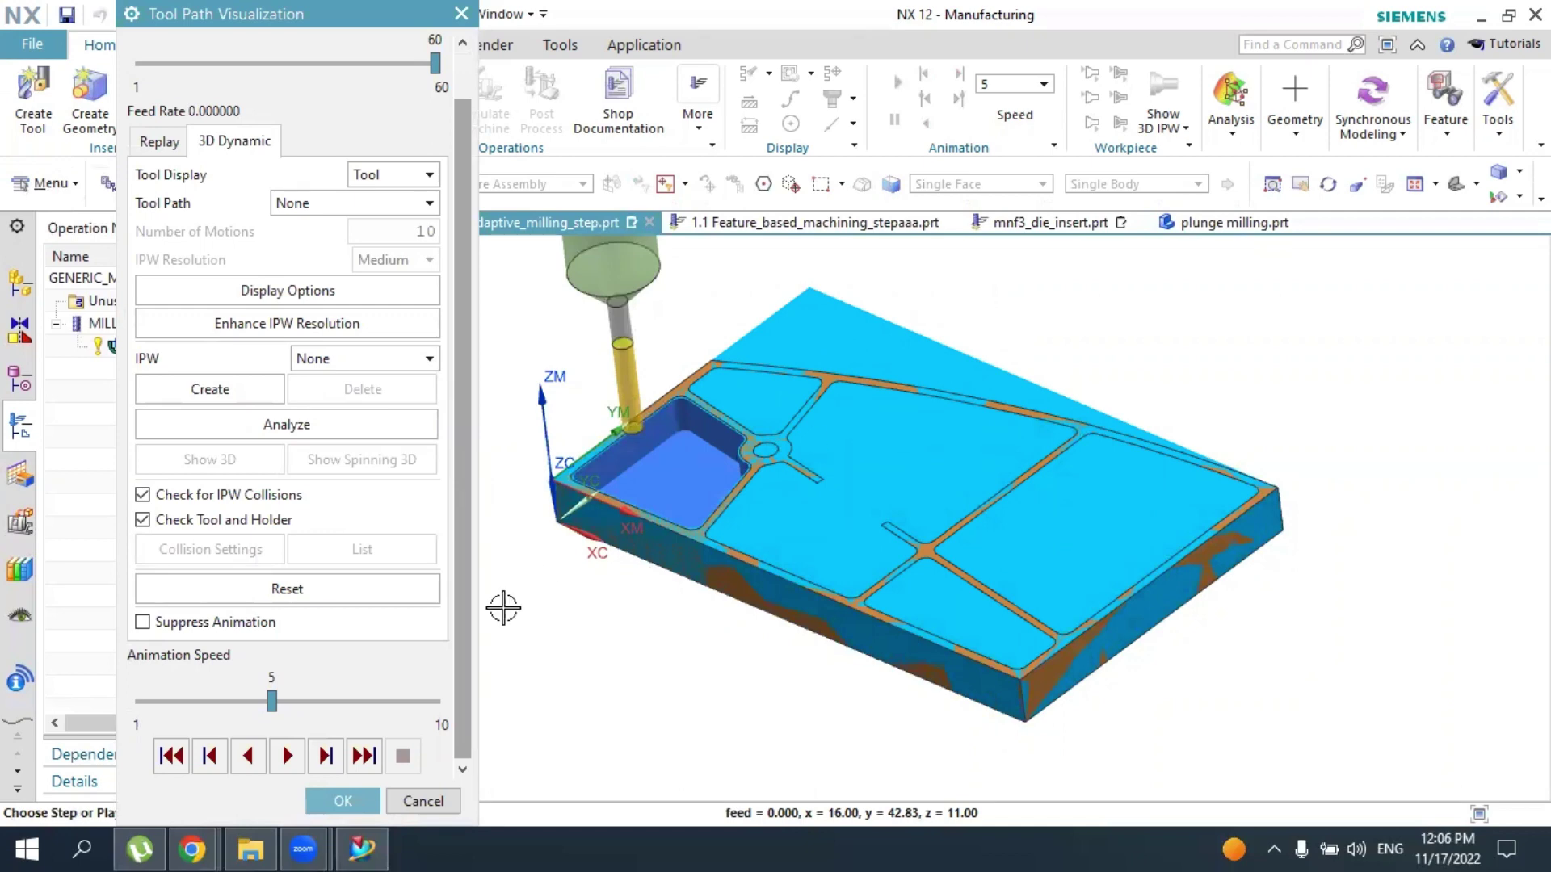
Add two more front pocket floor faces so the cut area holds three faces
left_click(346, 801)
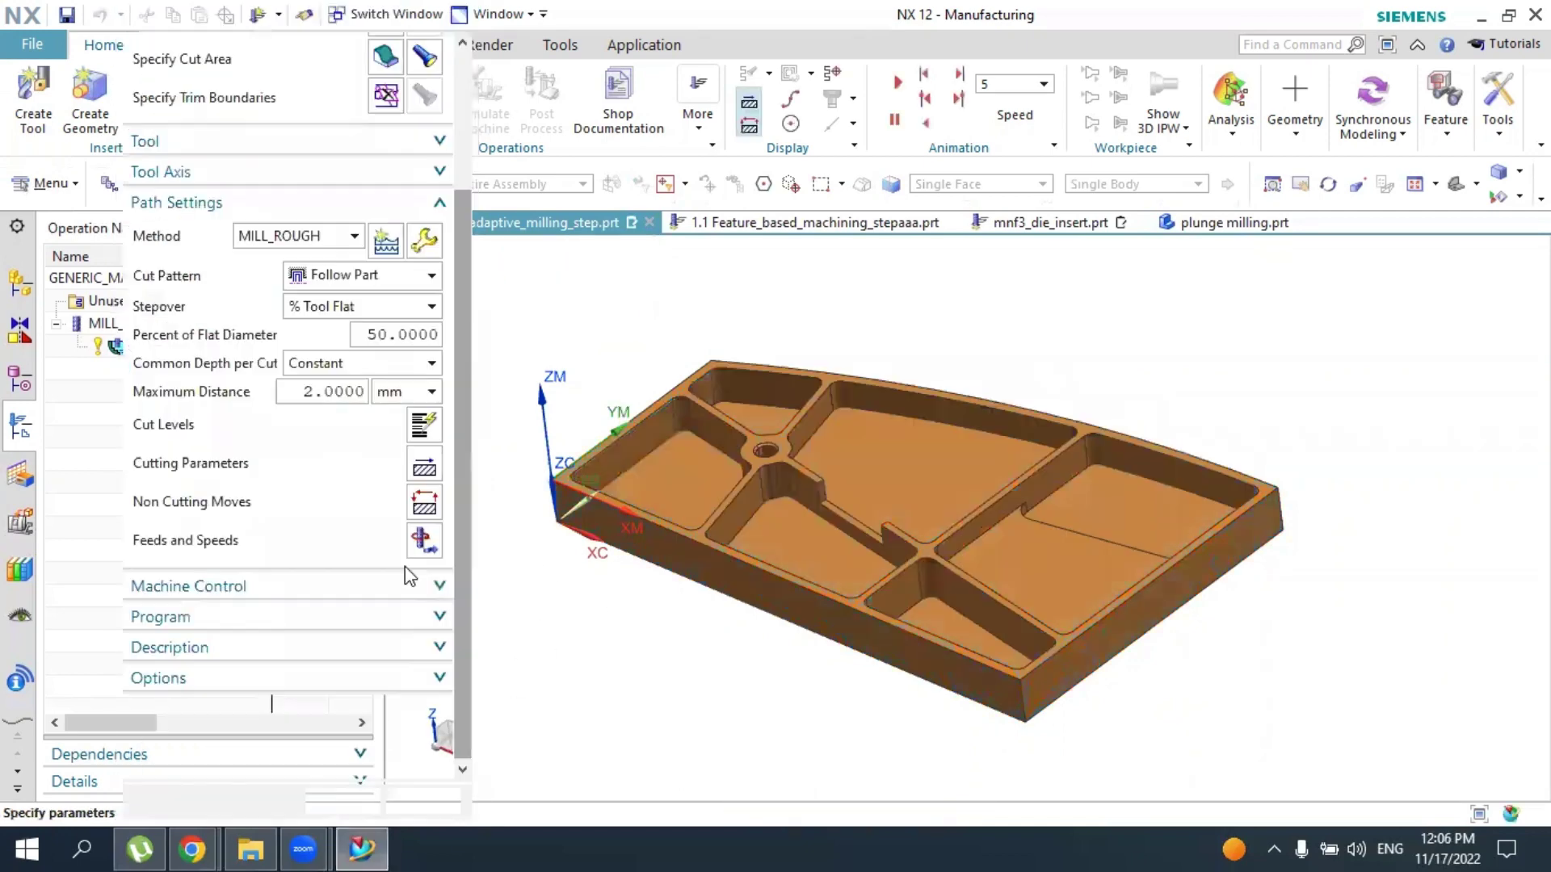
scroll(379, 279, "up", 3)
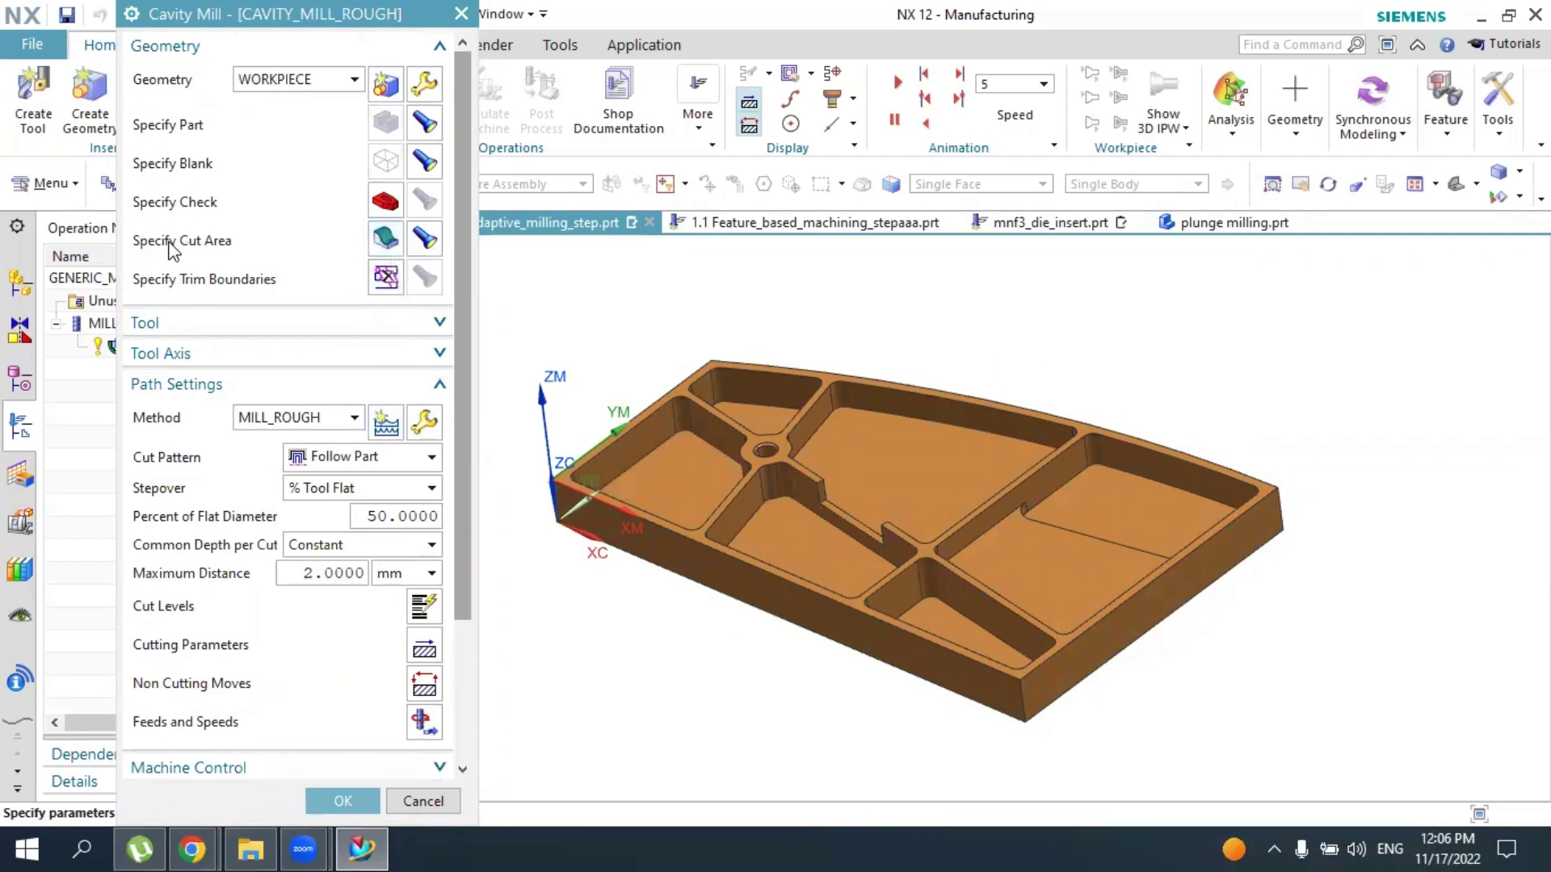
middle_click(389, 240)
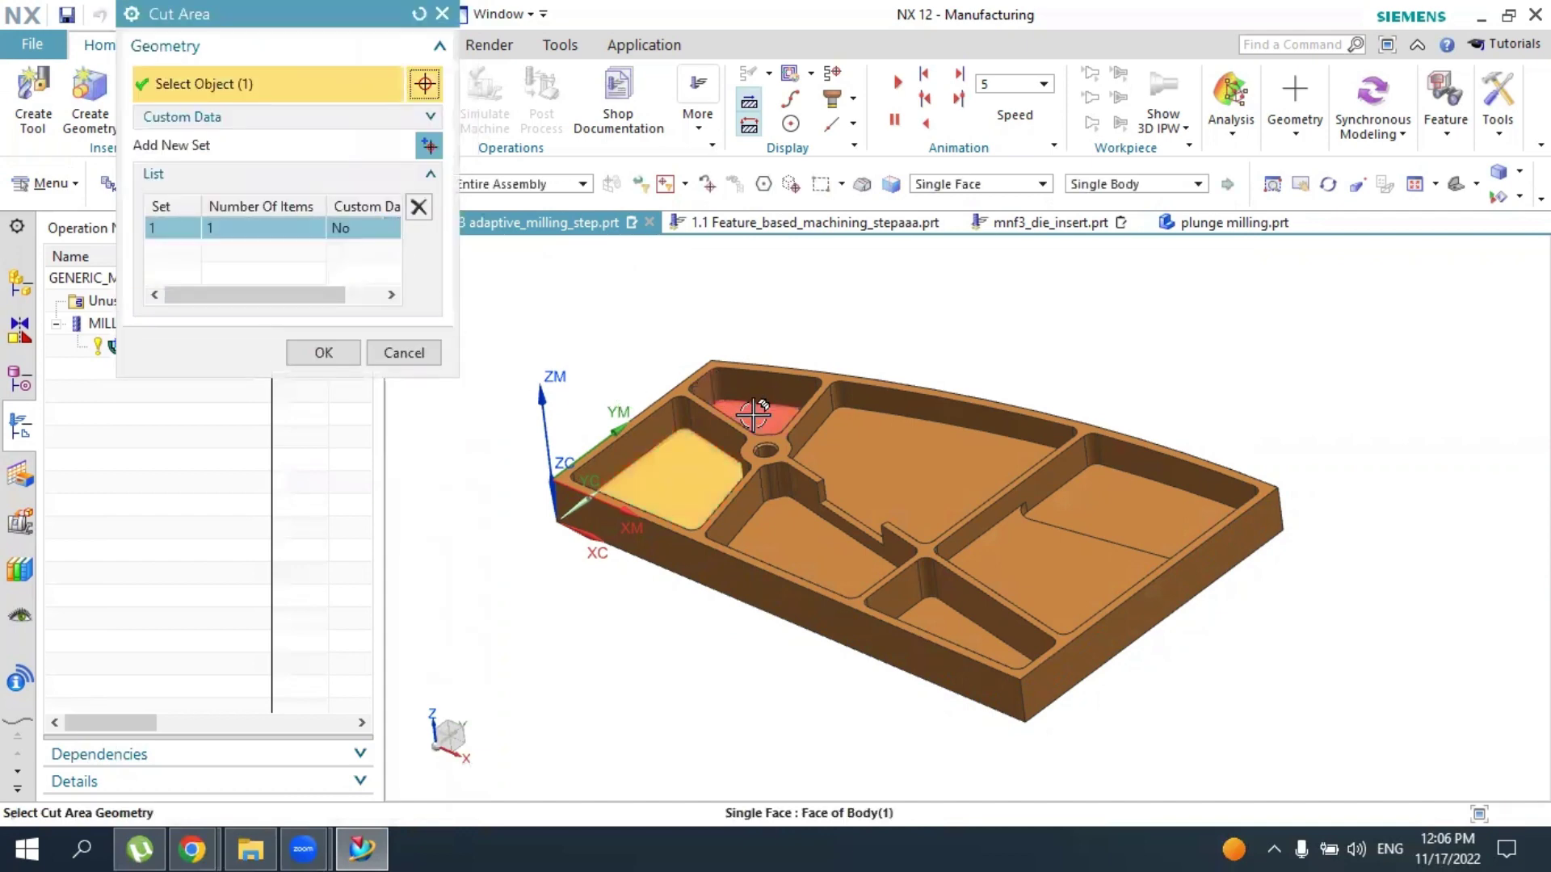
left_click(794, 531)
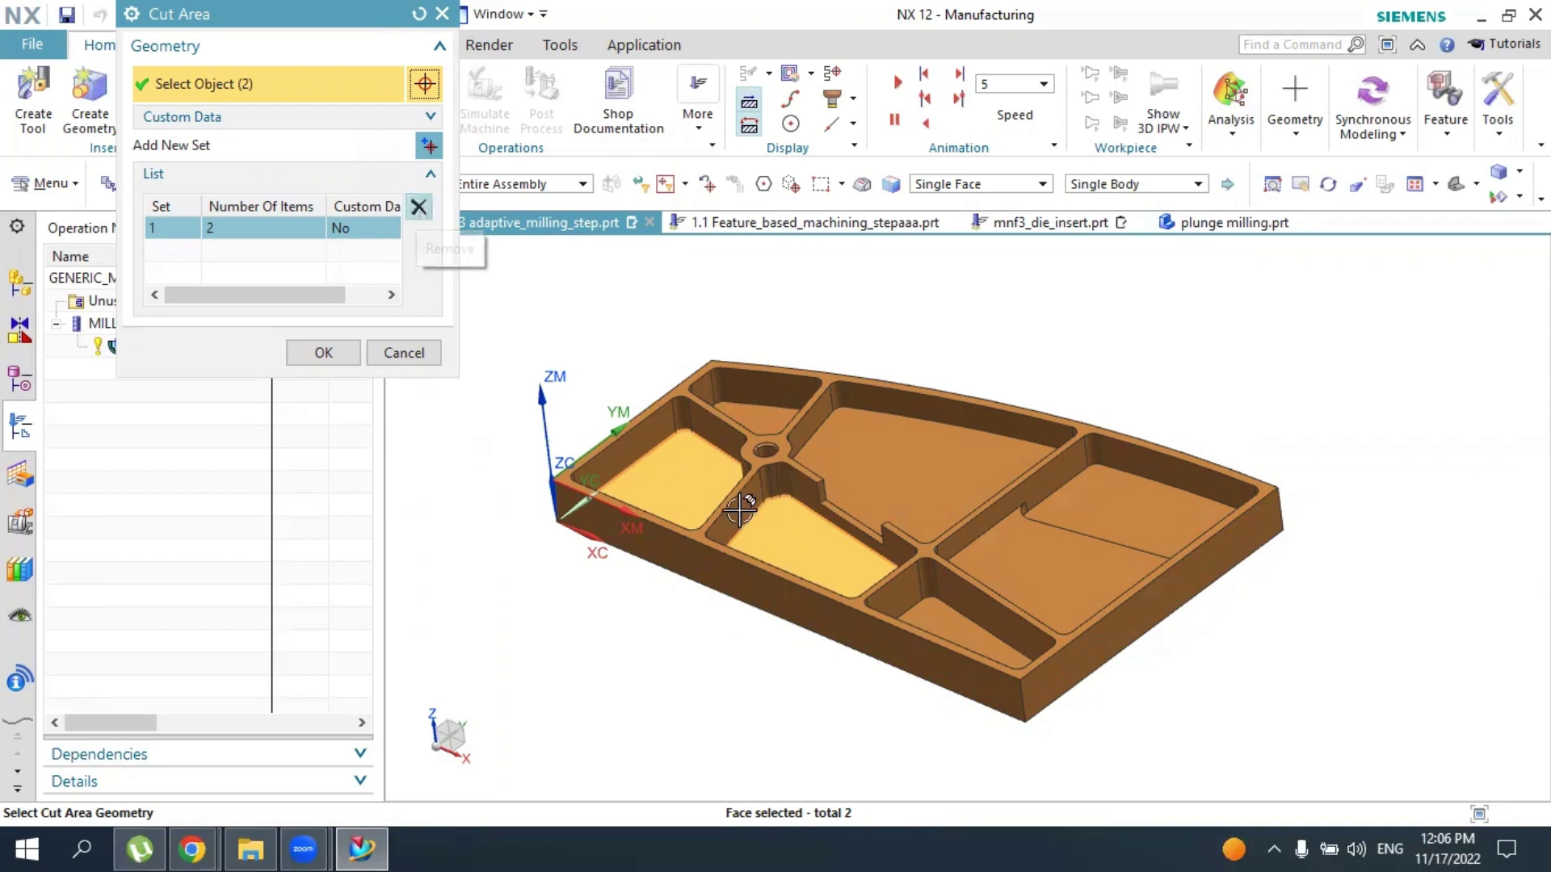
left_click(933, 619)
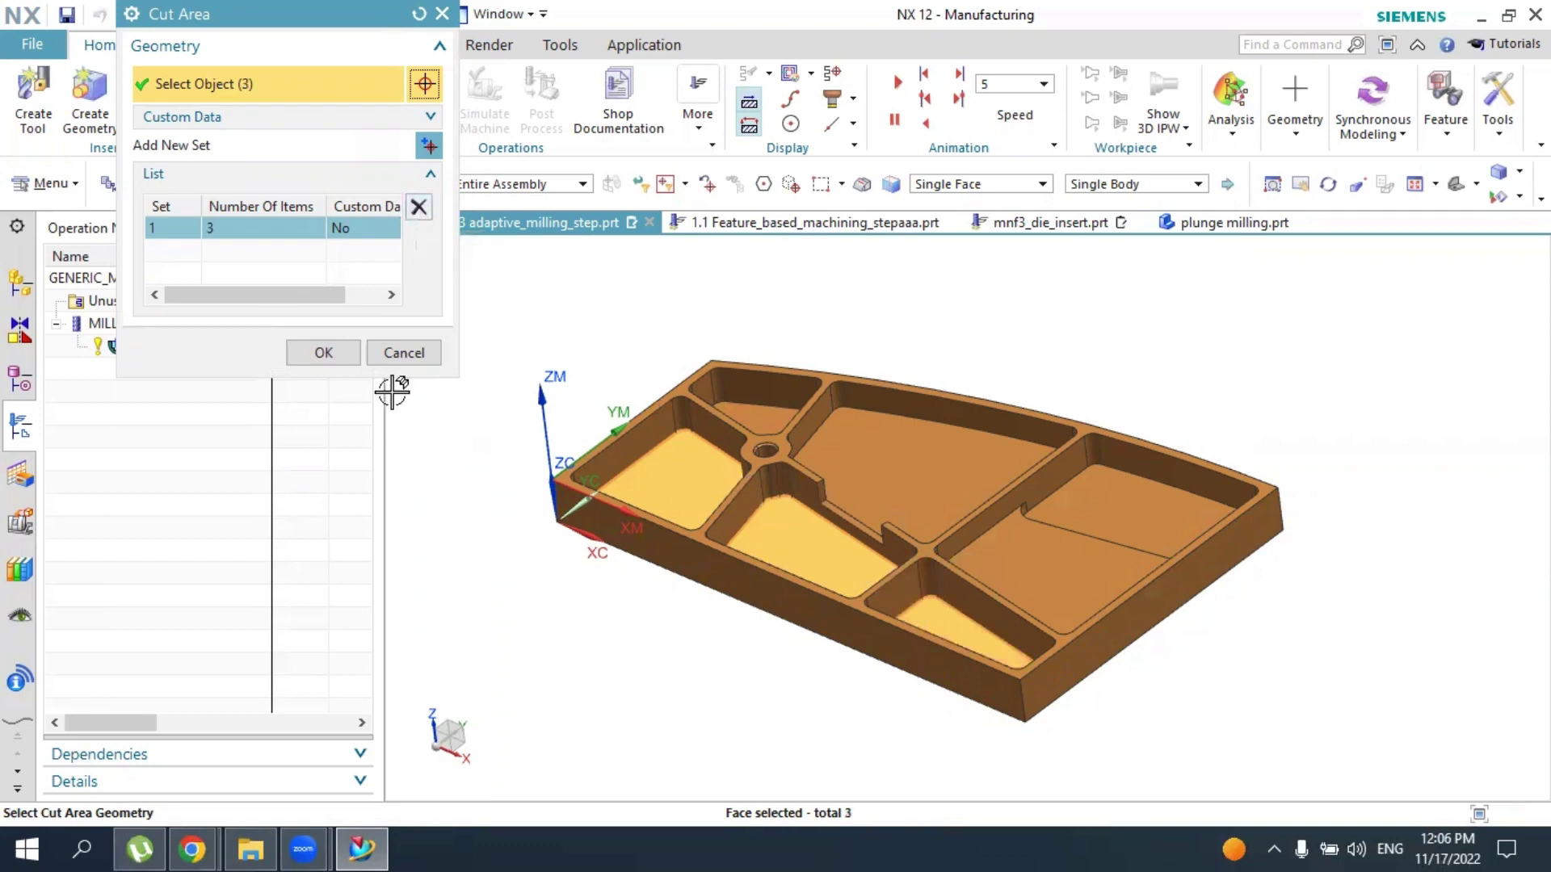
left_click(317, 352)
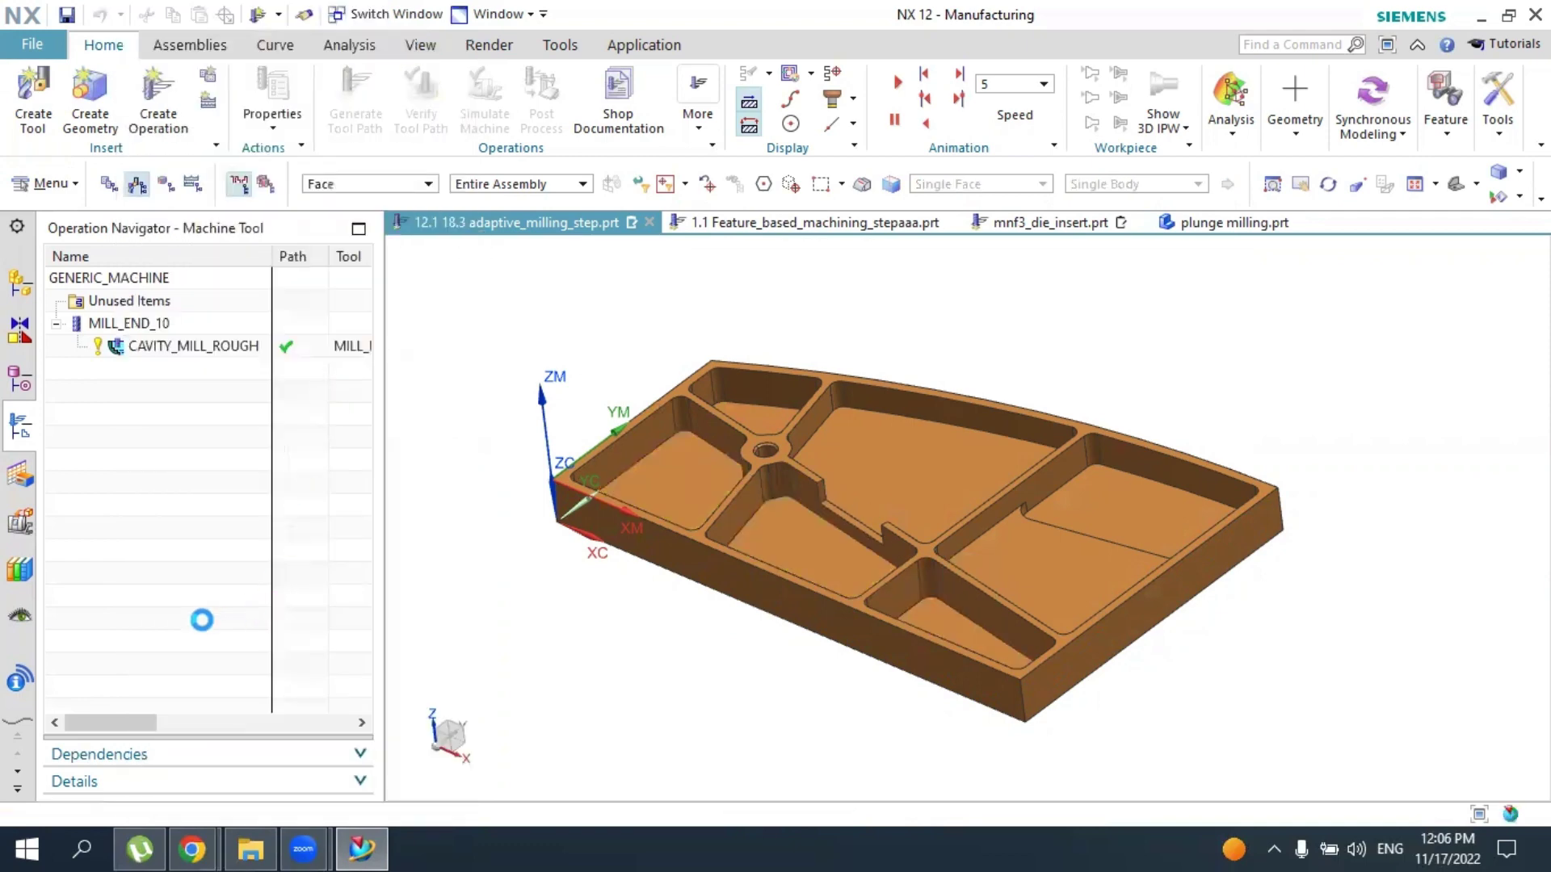
Regenerate the three-pocket roughing path and play its 187-motion 3D Dynamic simulation
scroll(208, 682, "down", 5)
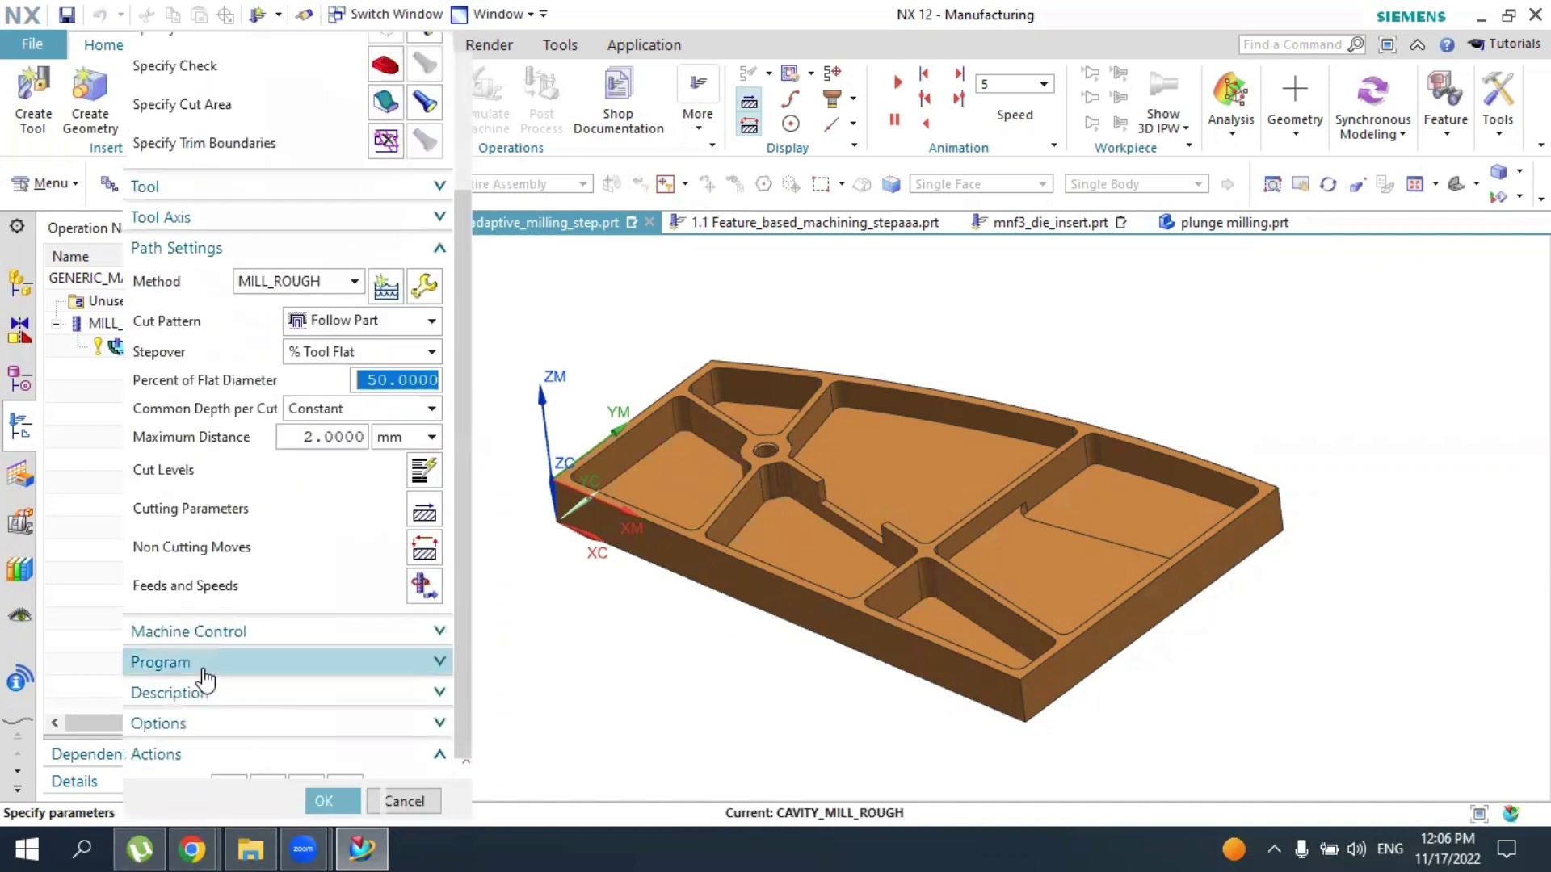
left_click(227, 744)
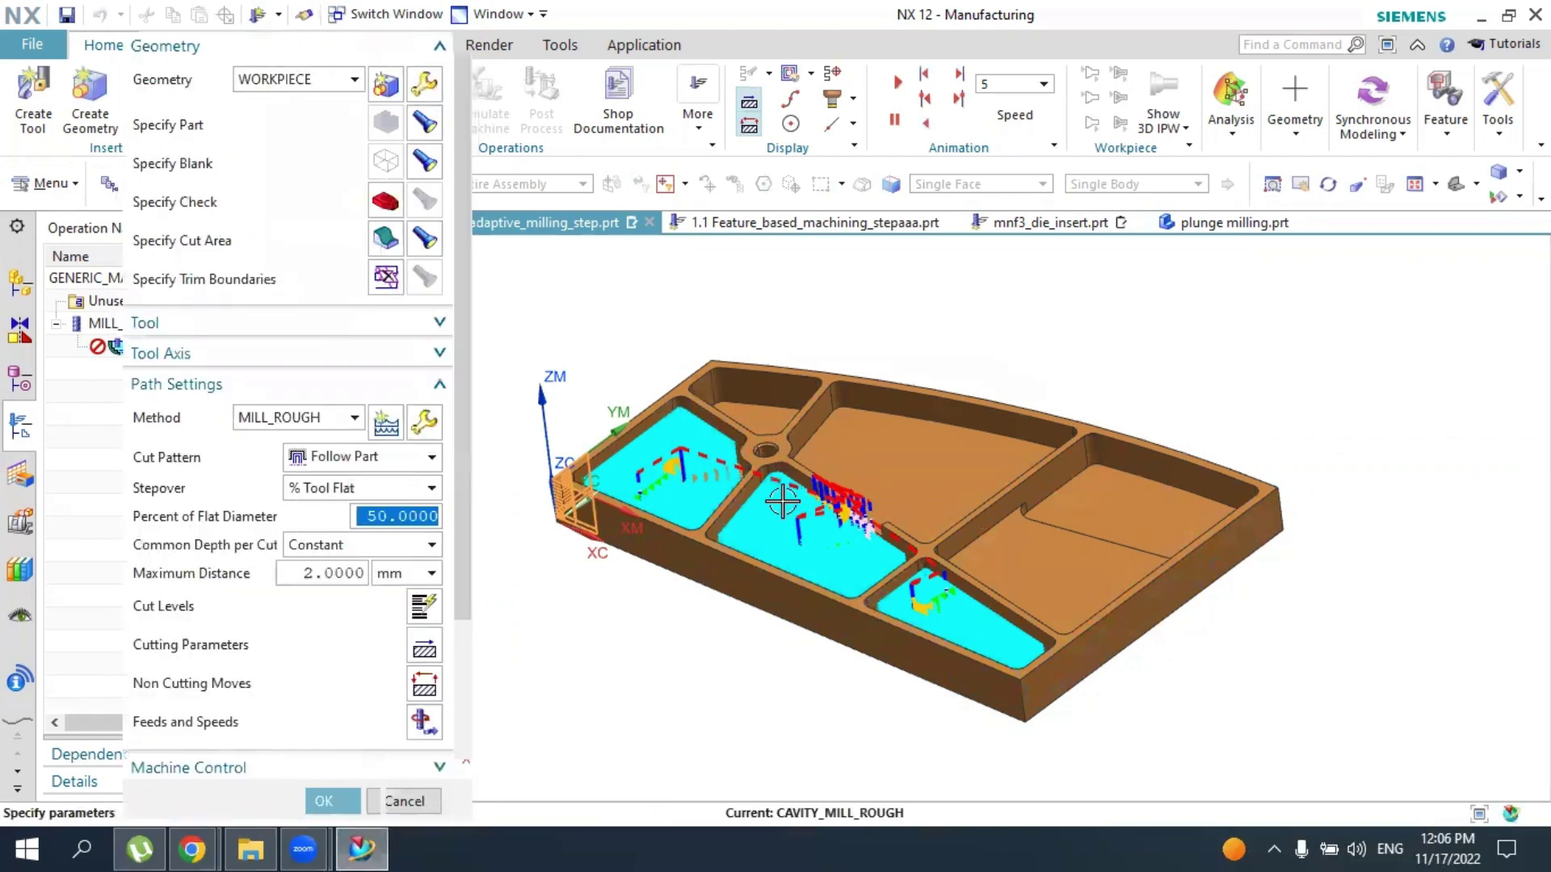
scroll(474, 662, "down", 3)
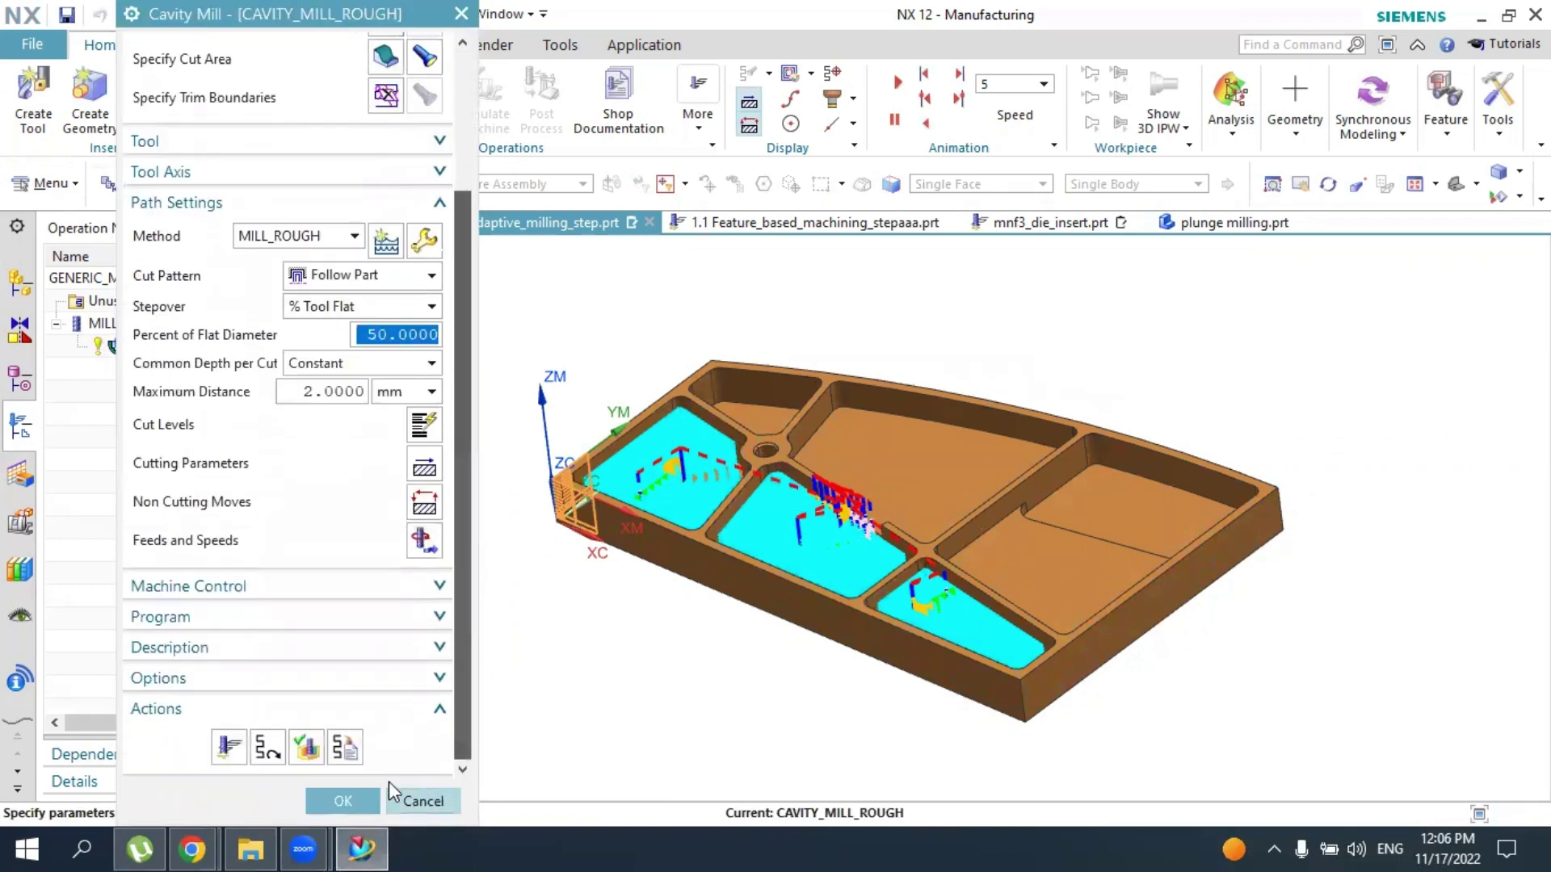
left_click(307, 753)
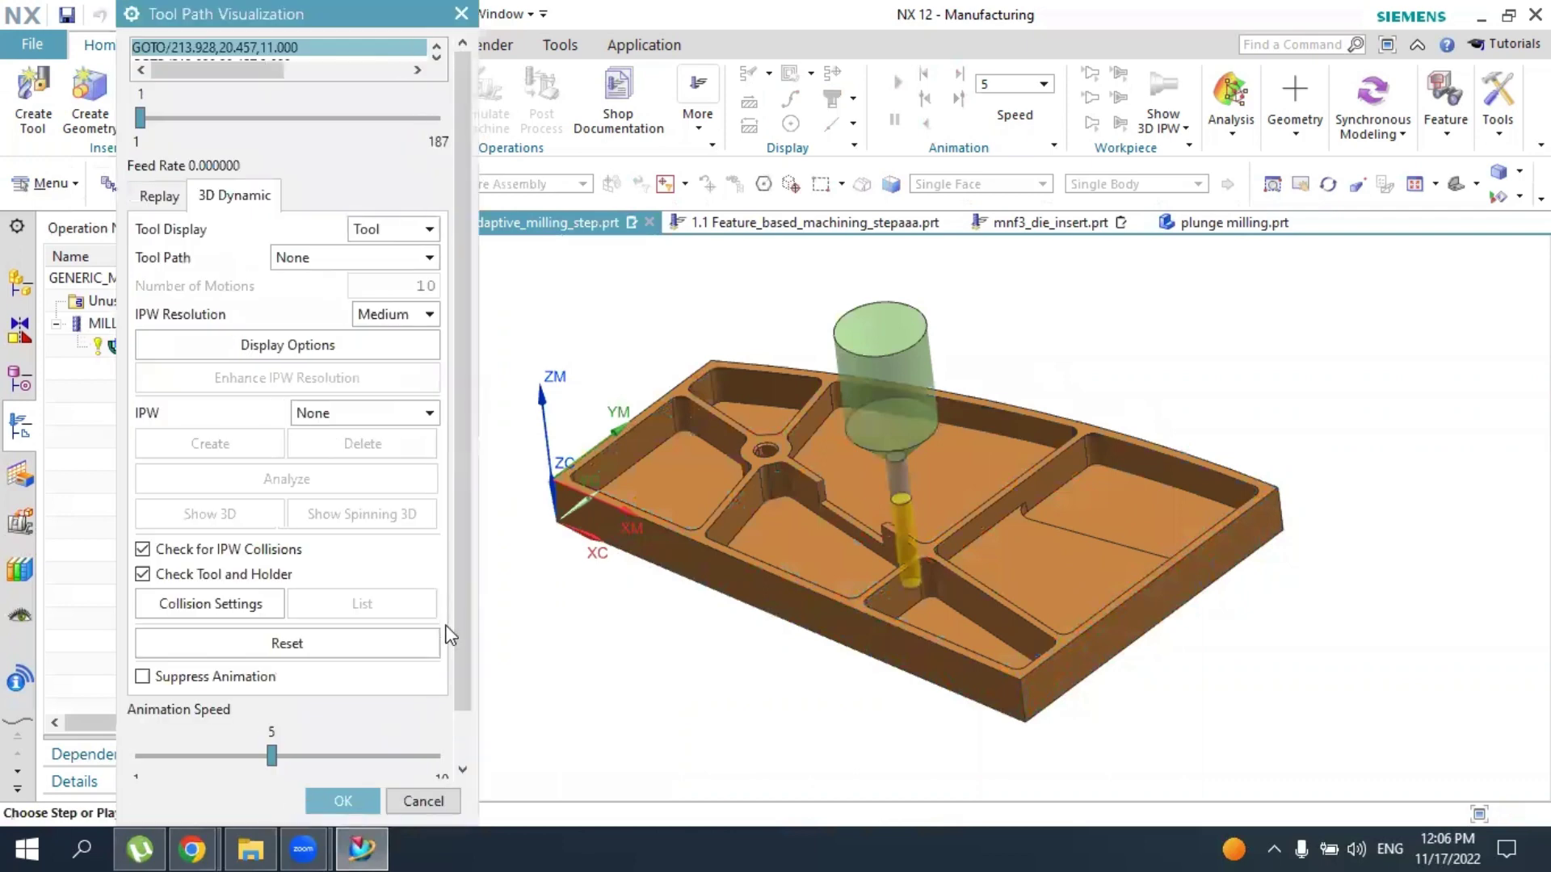
scroll(463, 679, "down", 1)
left_click(287, 755)
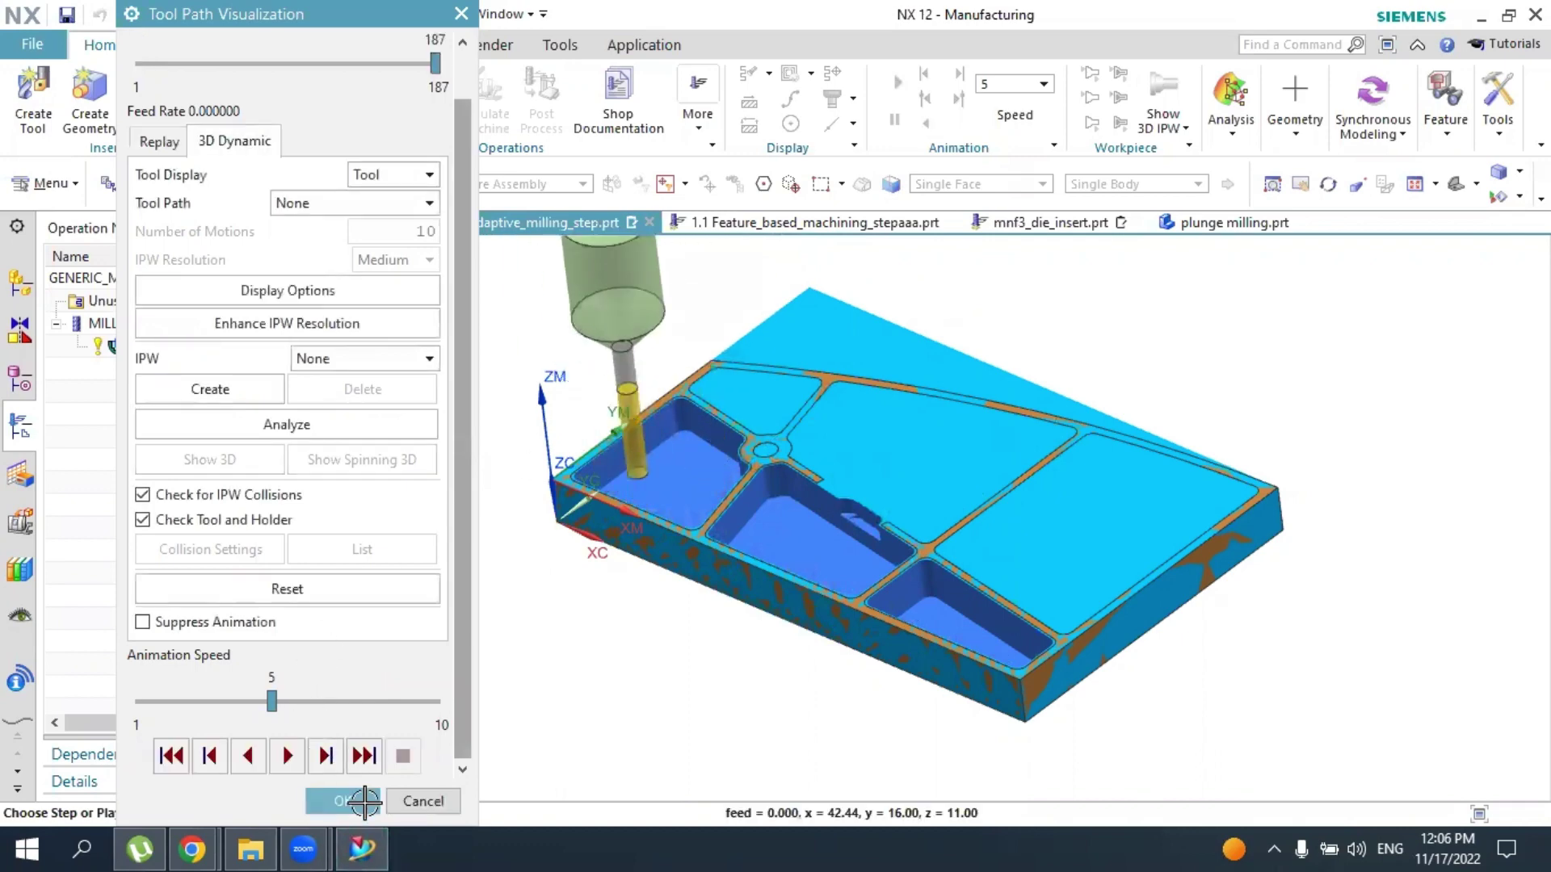
left_click(343, 802)
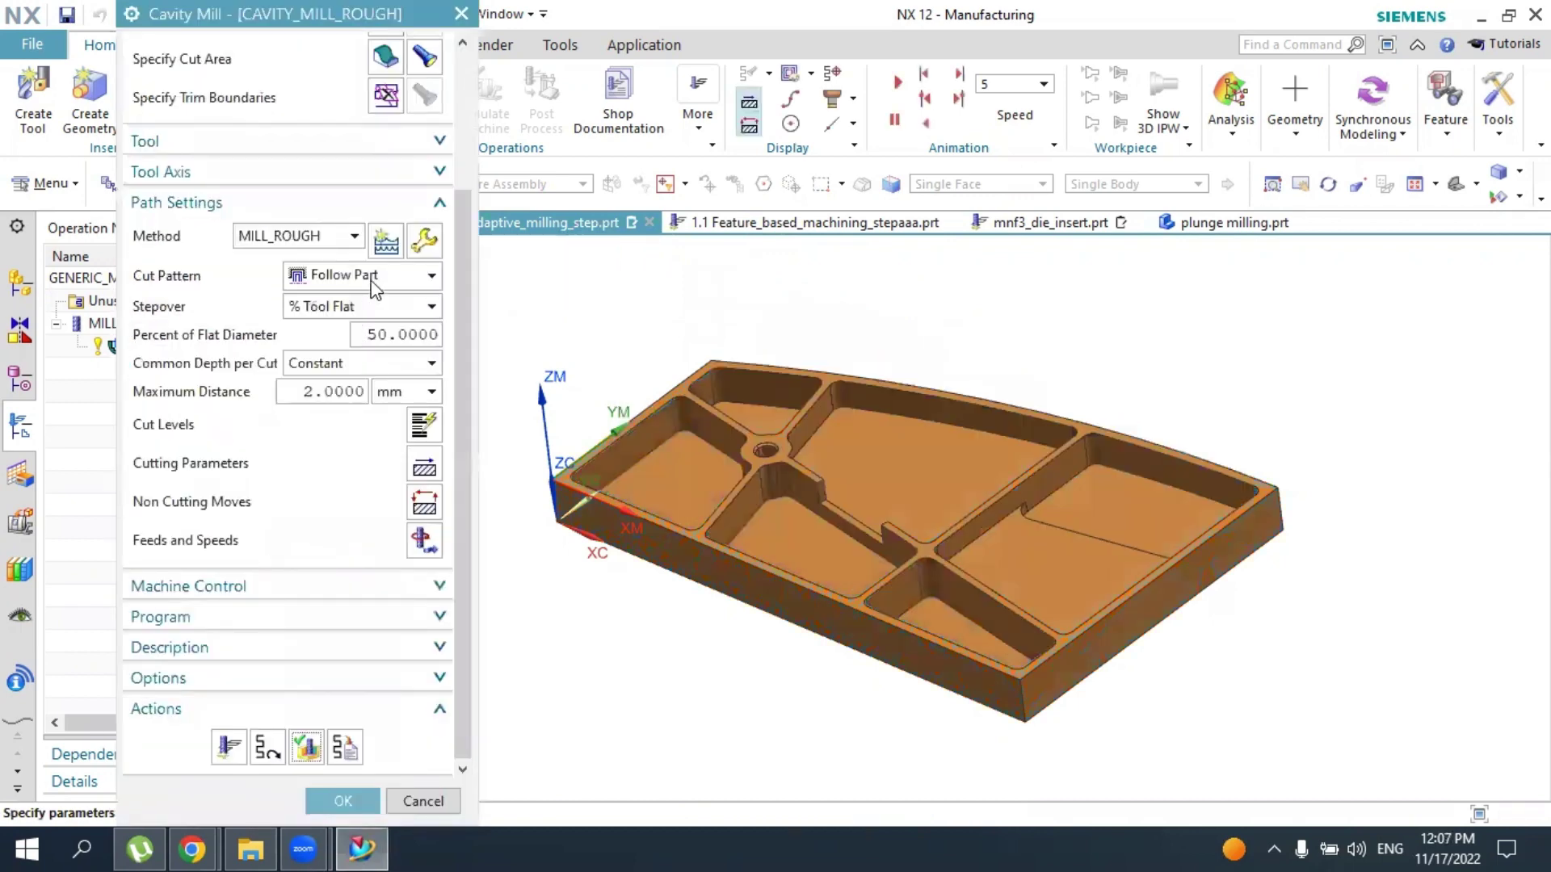
Delete the three-face set from the cut area list and confirm the emptied cut area
scroll(374, 284, "up", 3)
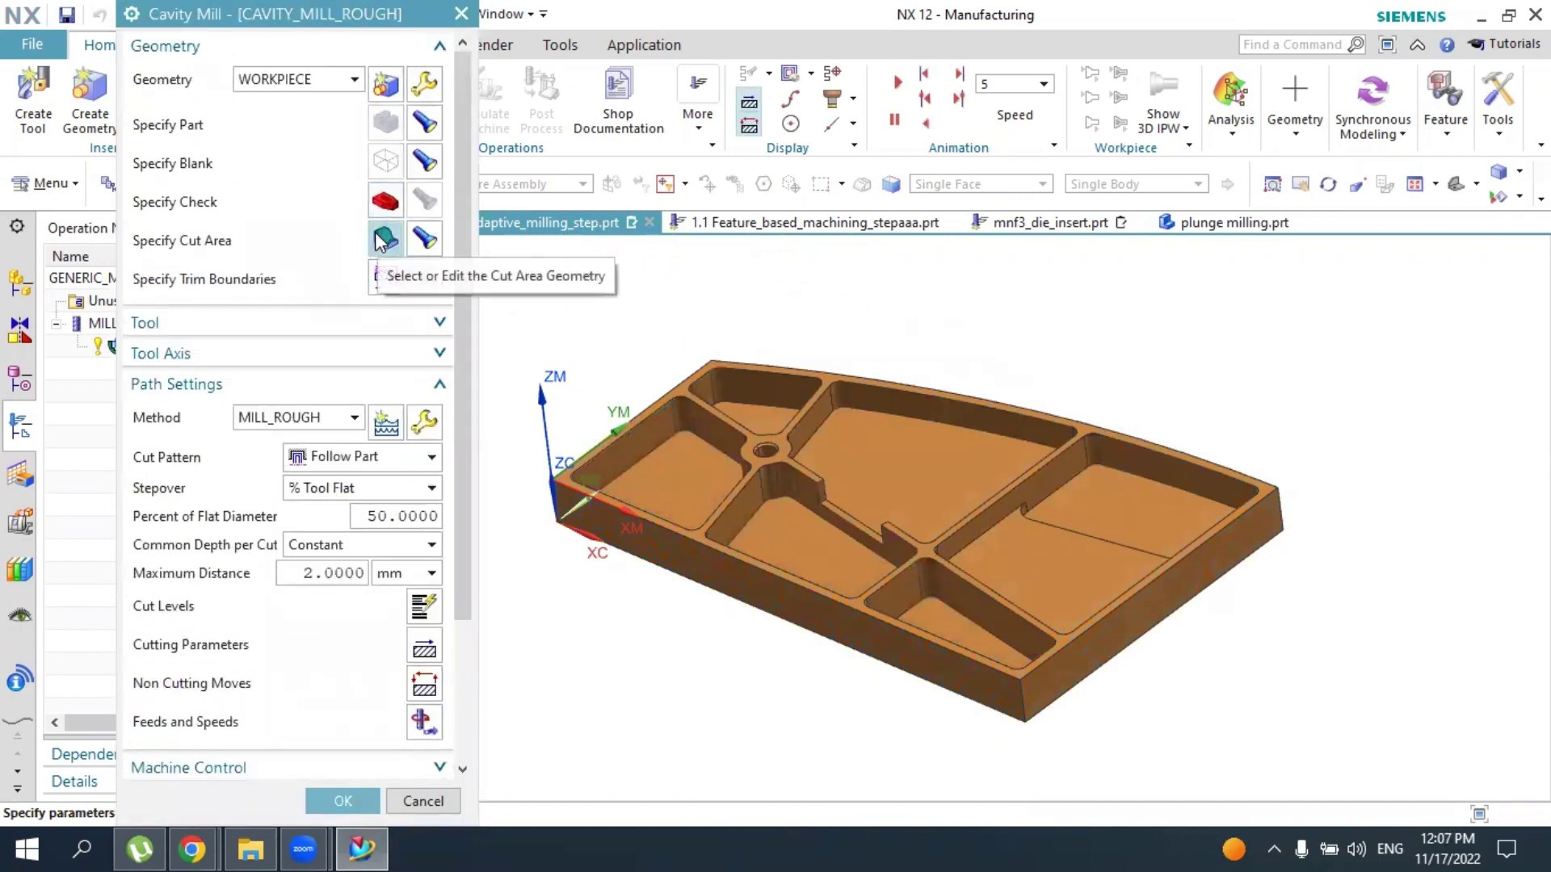
left_click(386, 238)
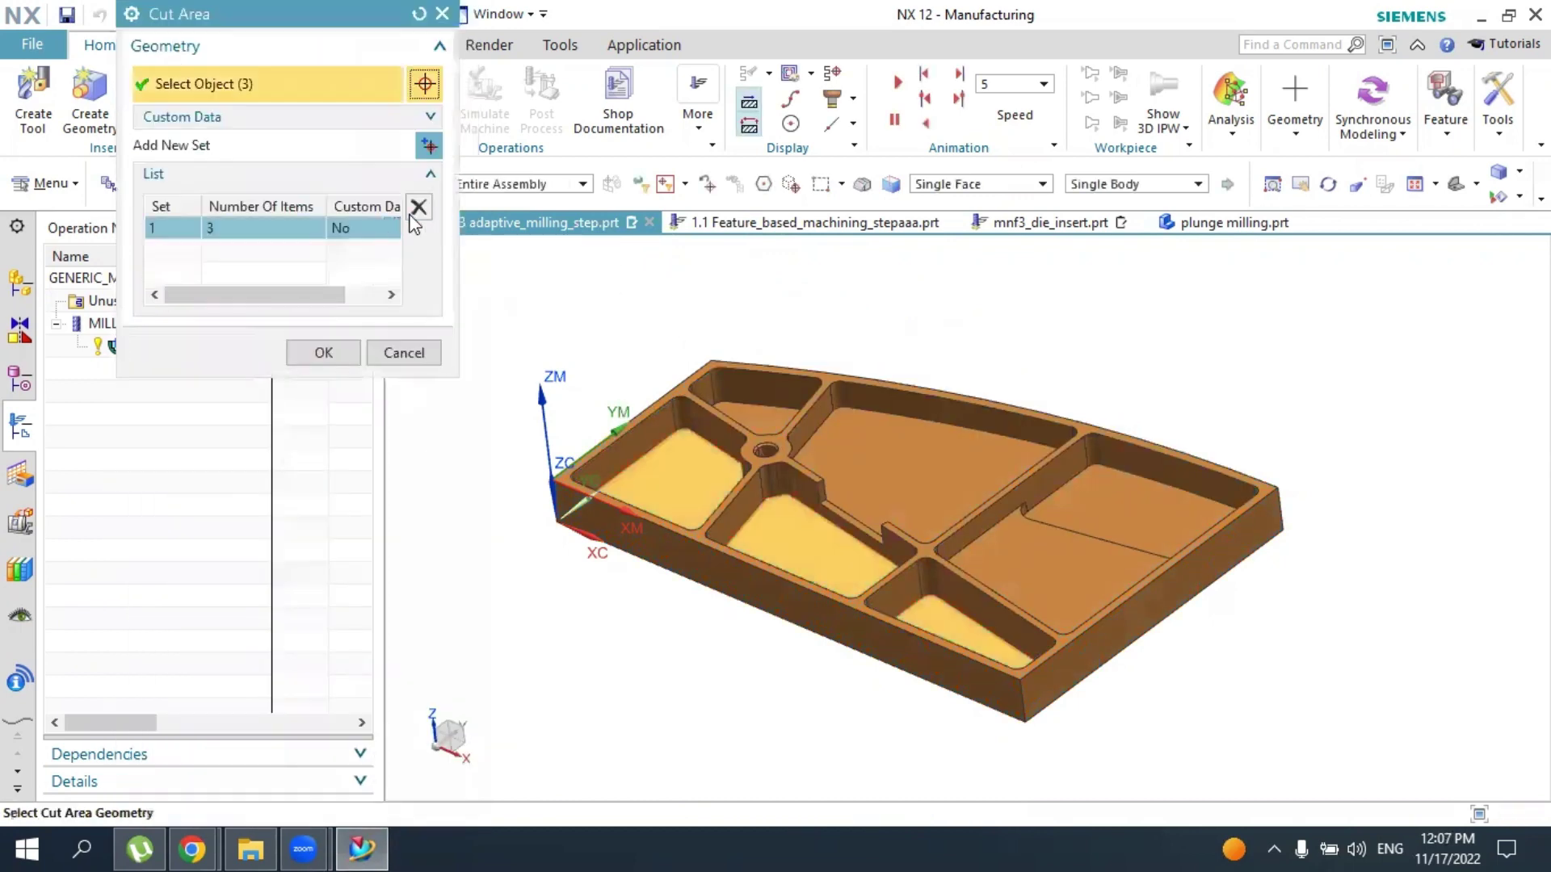
left_click(416, 212)
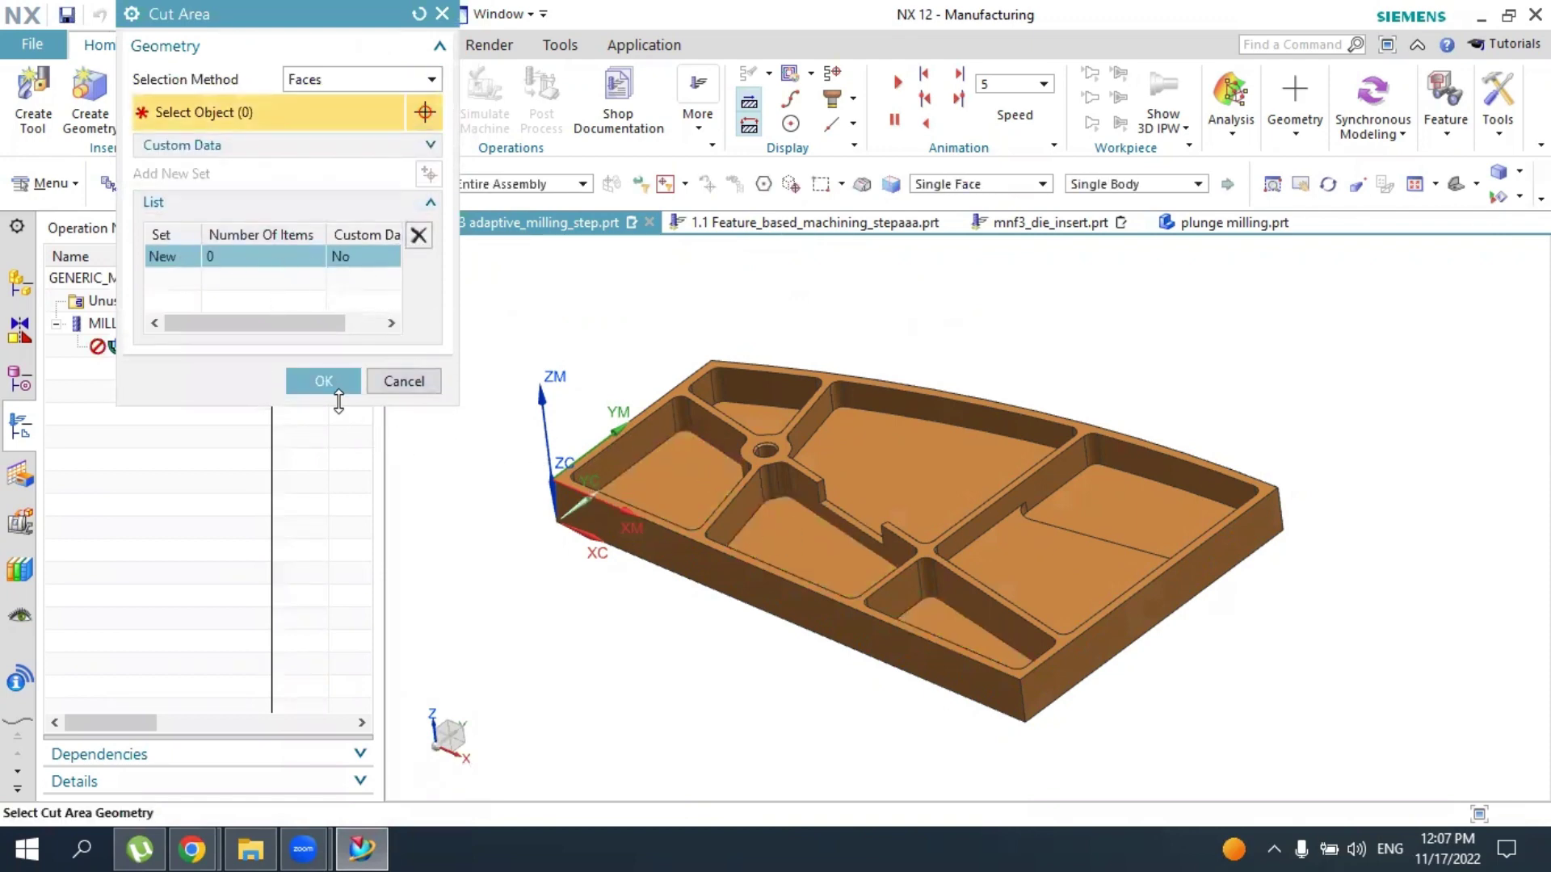
left_click(326, 381)
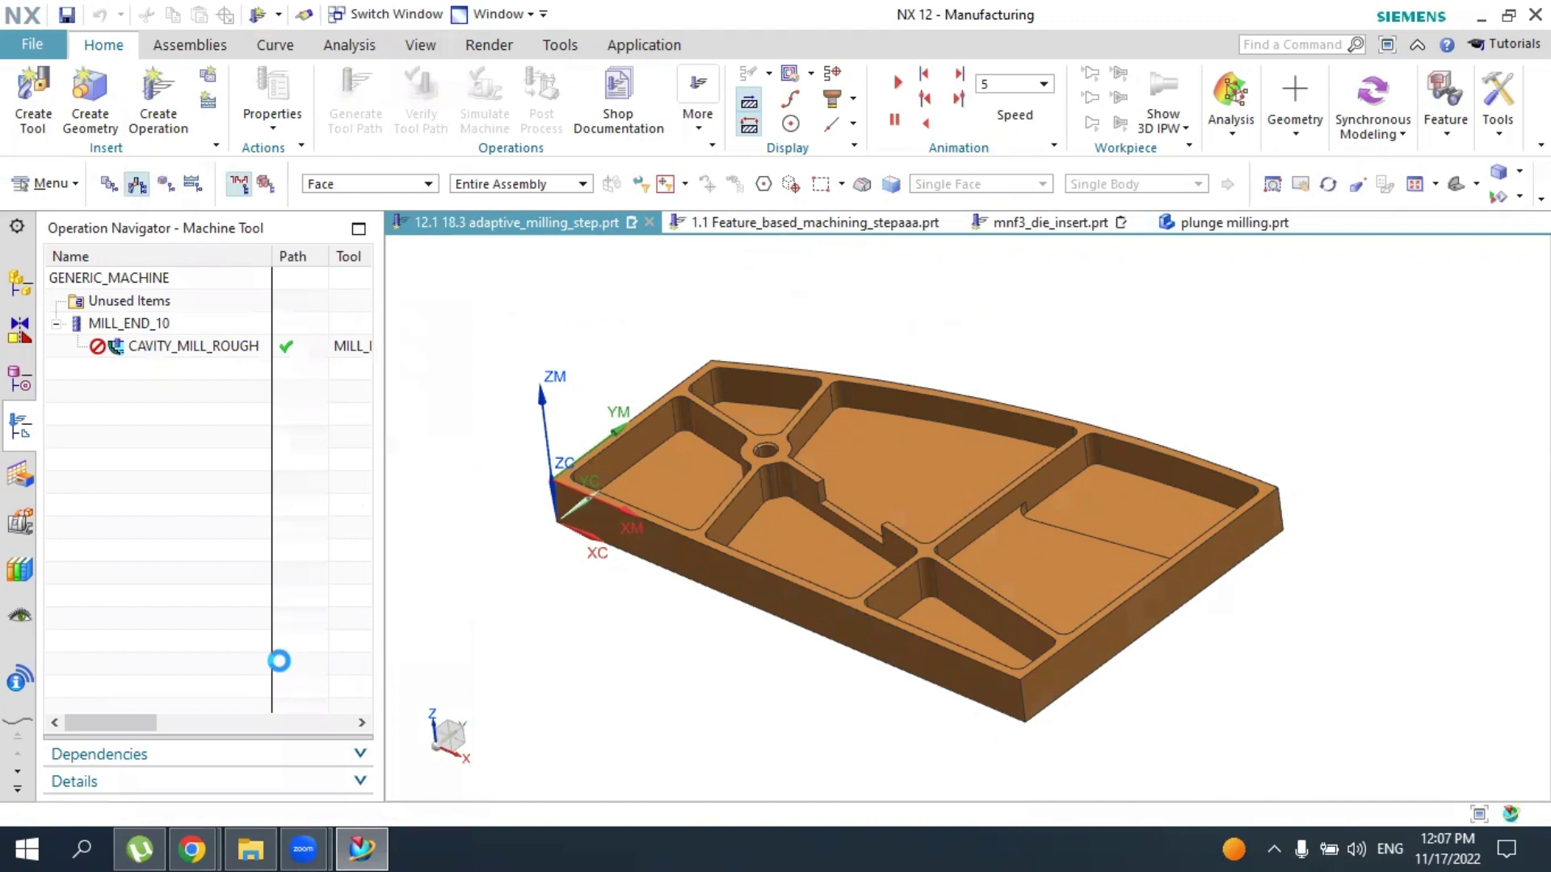
Regenerate the whole-part path and switch the cut pattern to Follow Periphery with 50% flat-diameter stepover
scroll(269, 658, "down", 3)
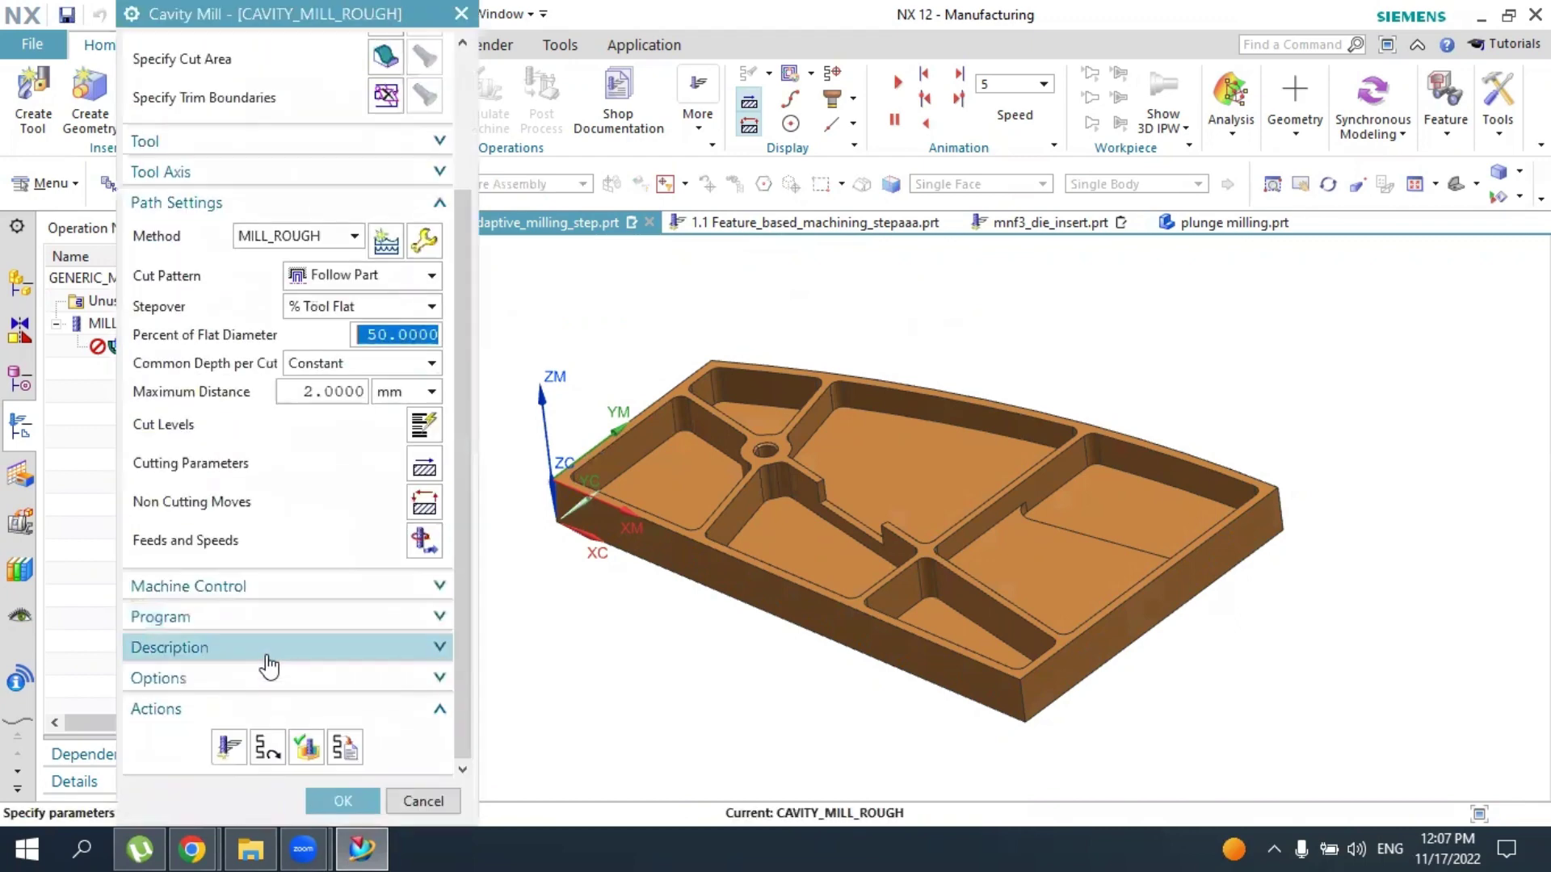
left_click(226, 748)
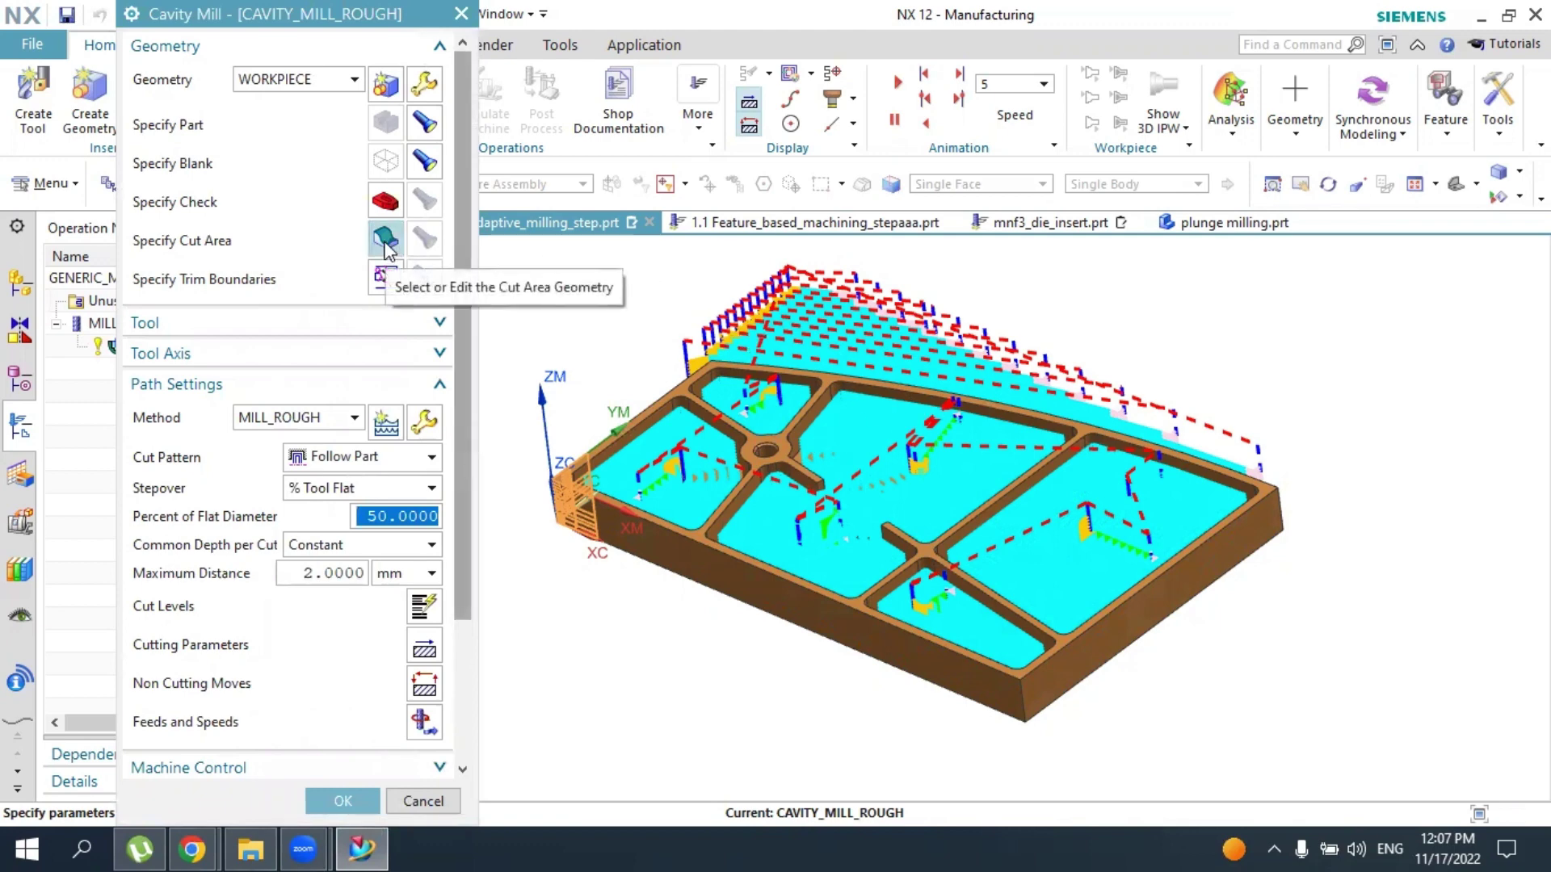
left_click(327, 462)
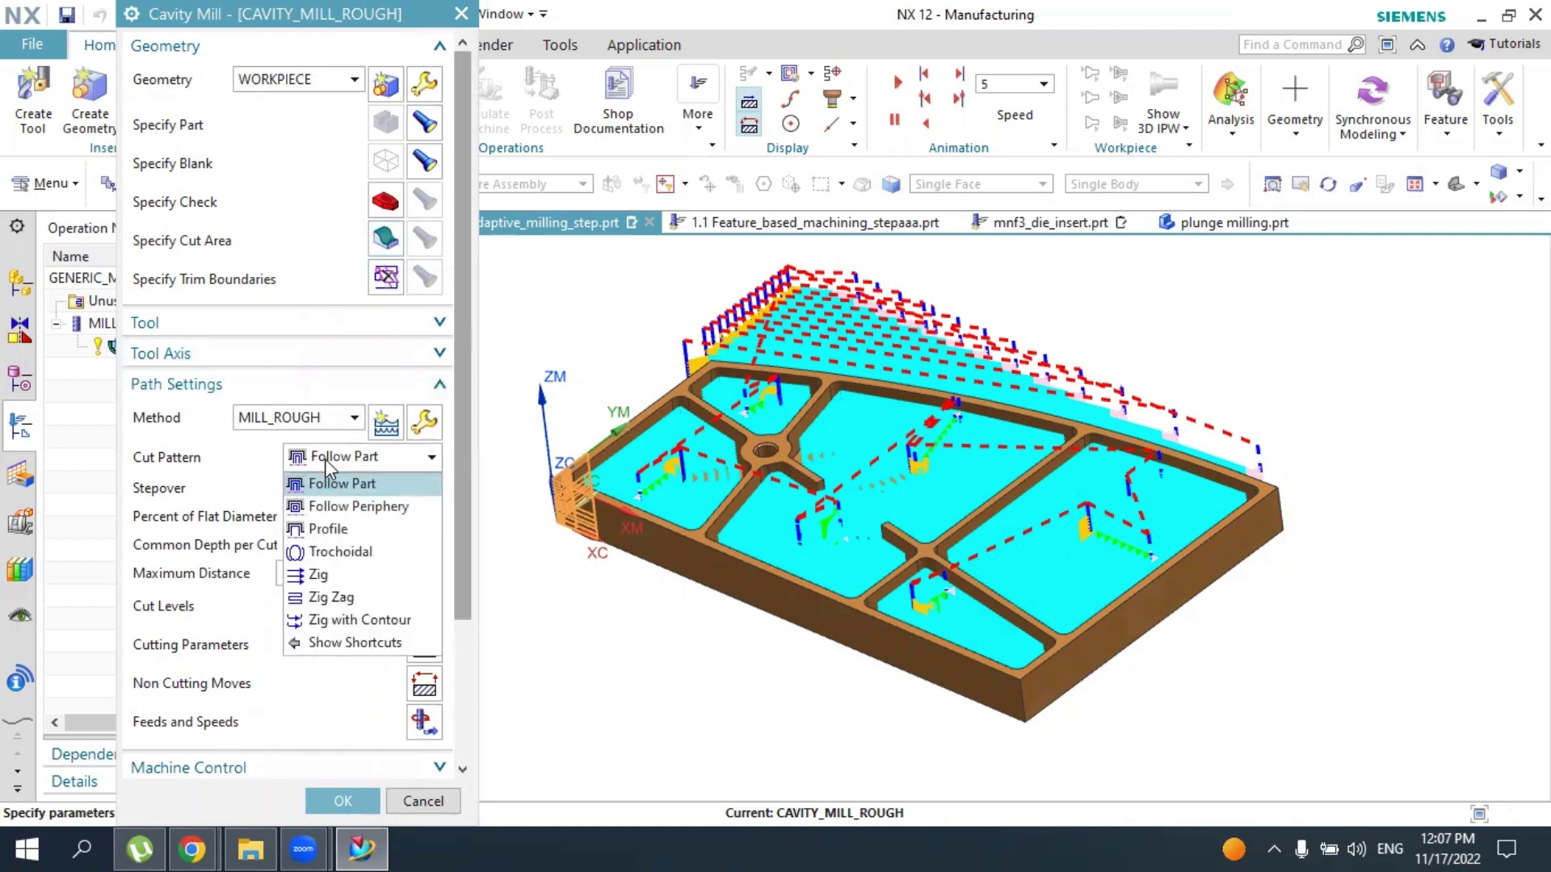
left_click(379, 511)
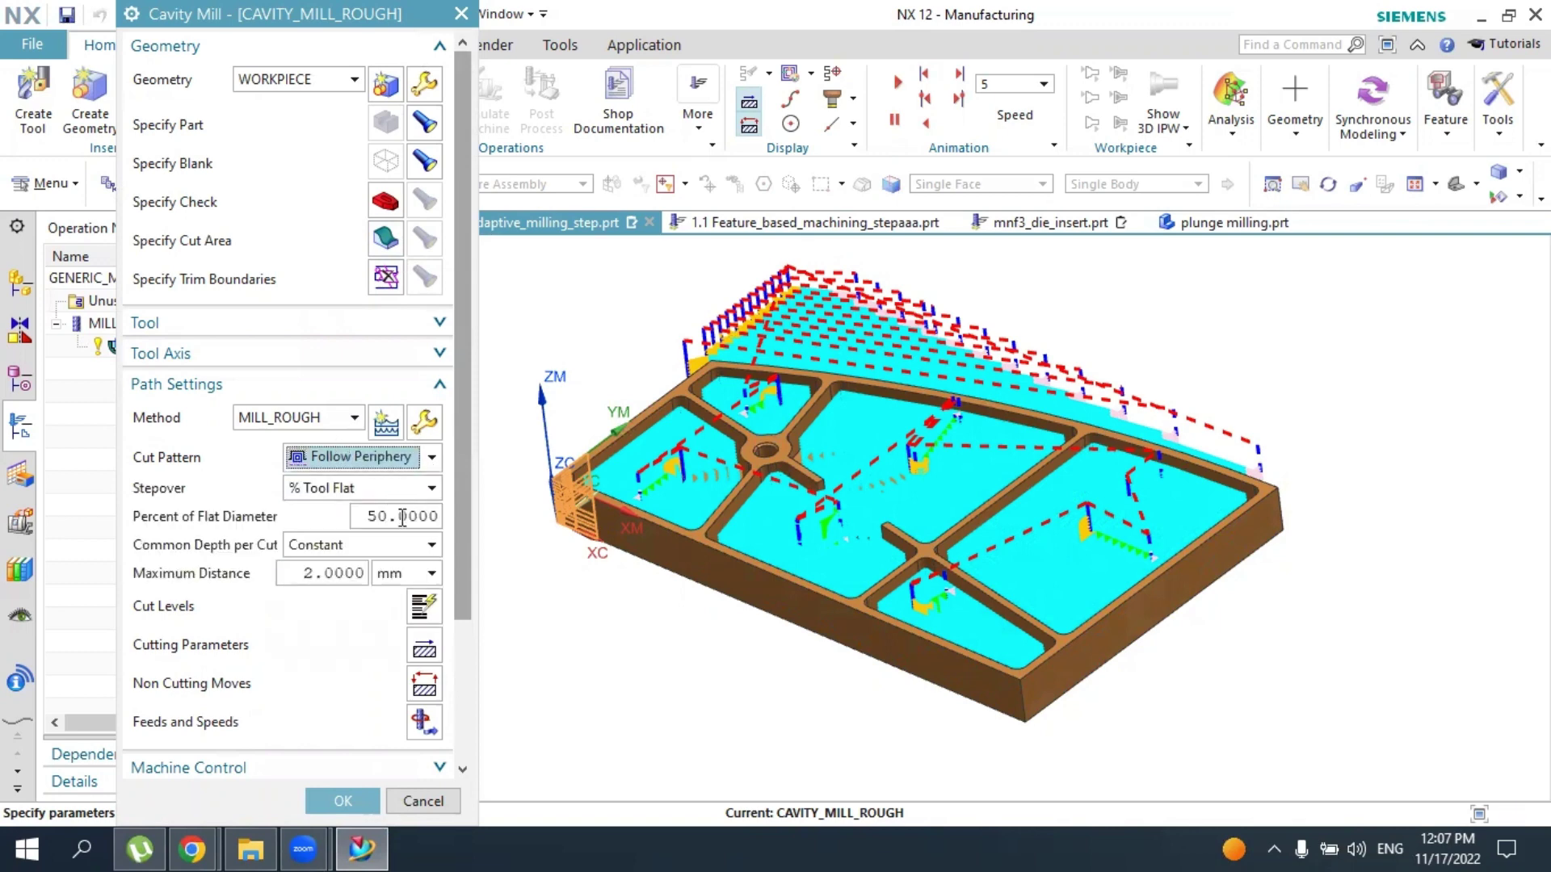
left_click(402, 516)
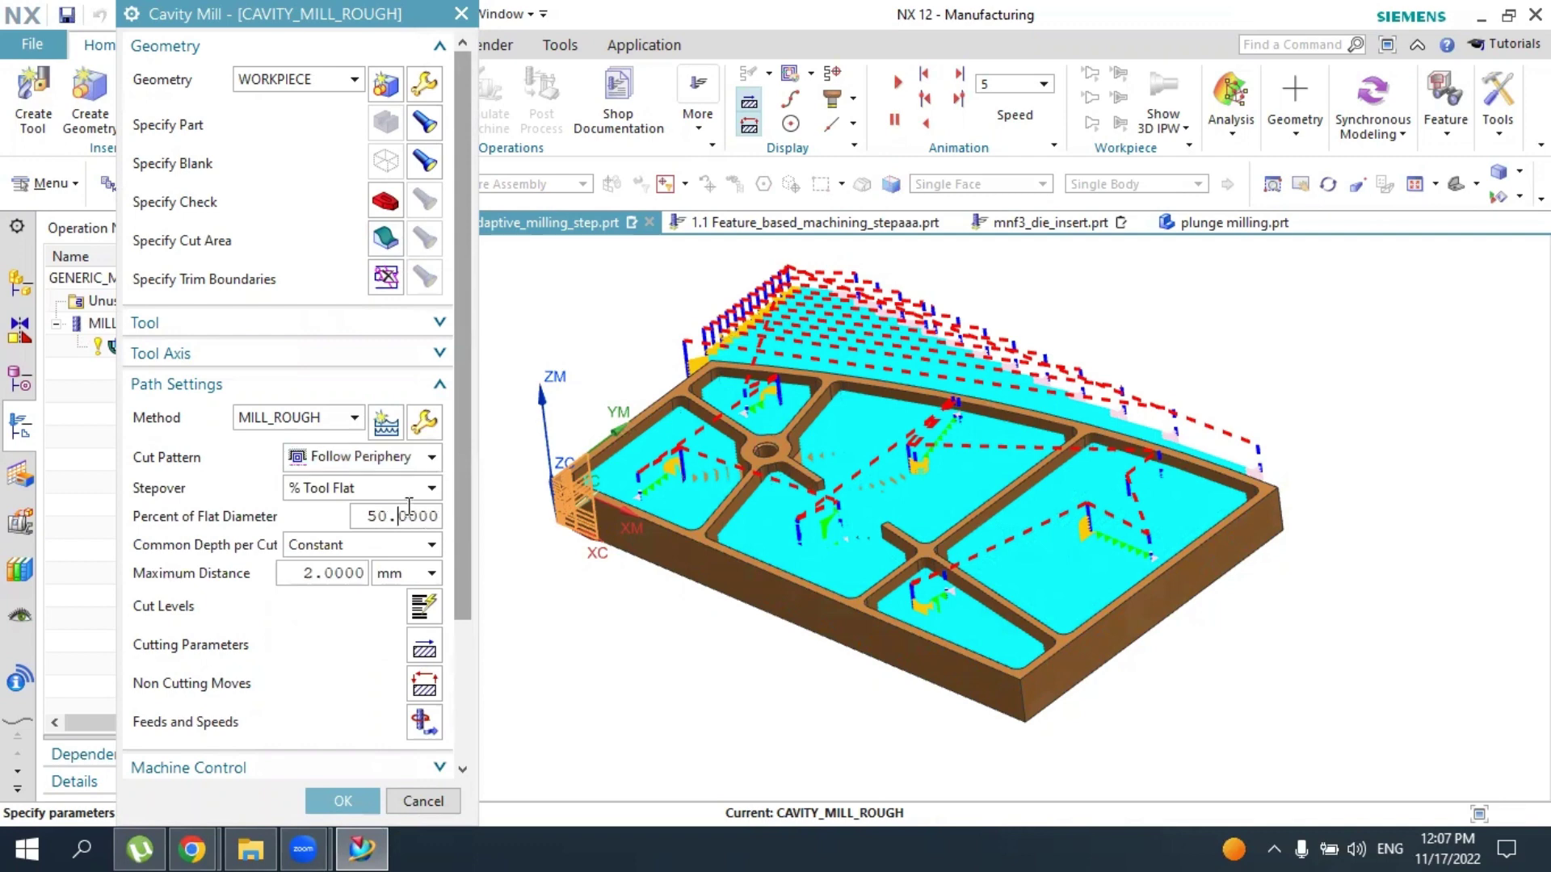
scroll(409, 506, "down", 3)
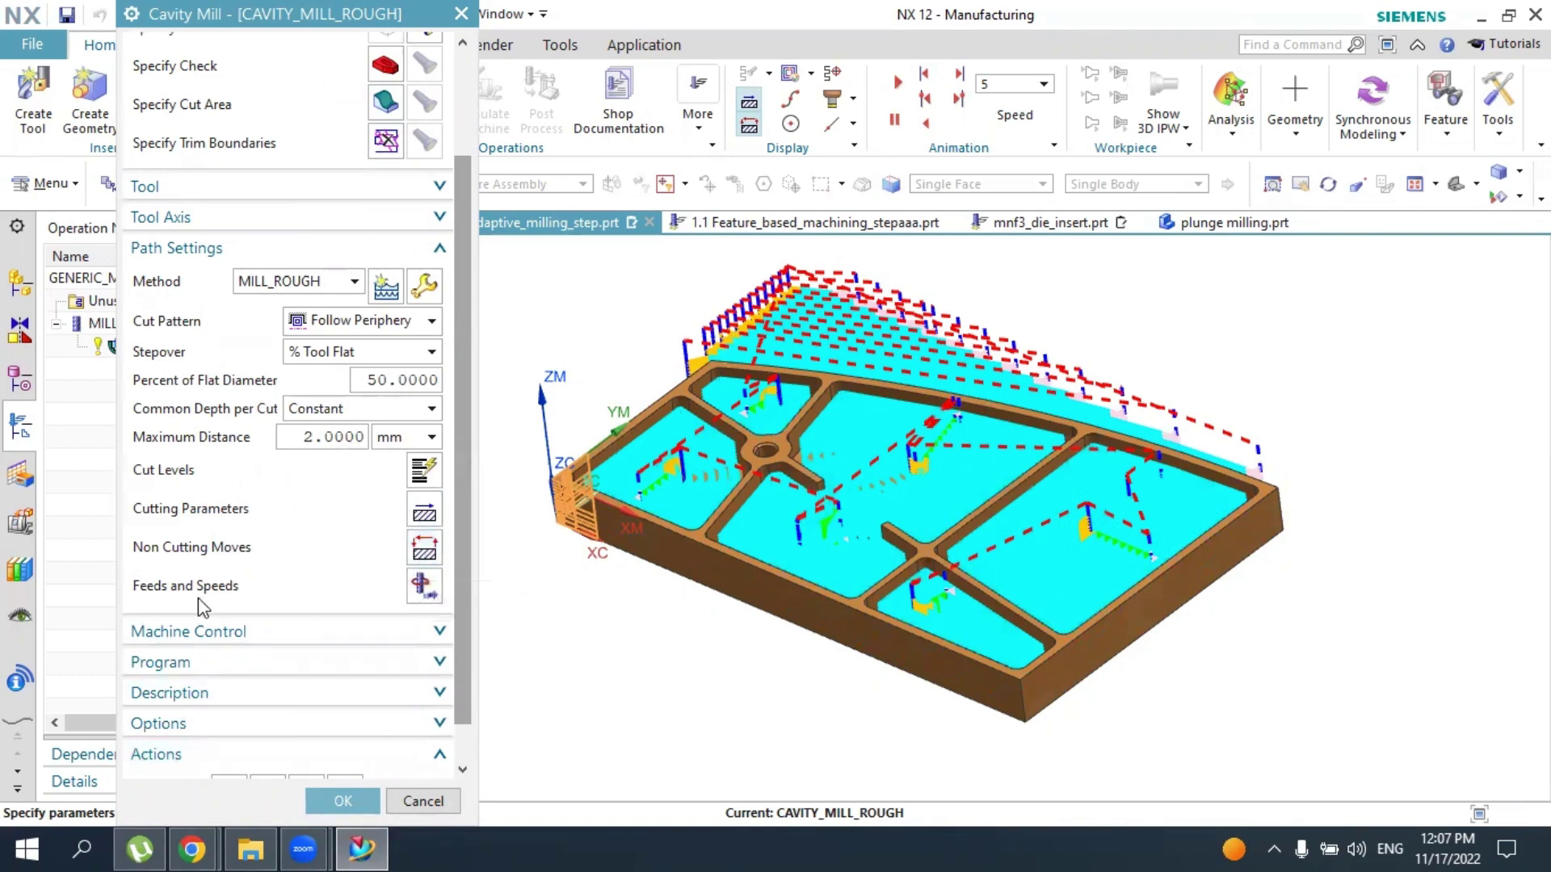
Set spindle speed to 1000 rpm and calculate 31 smm surface speed and 0.125 feed per tooth
middle_click(437, 594)
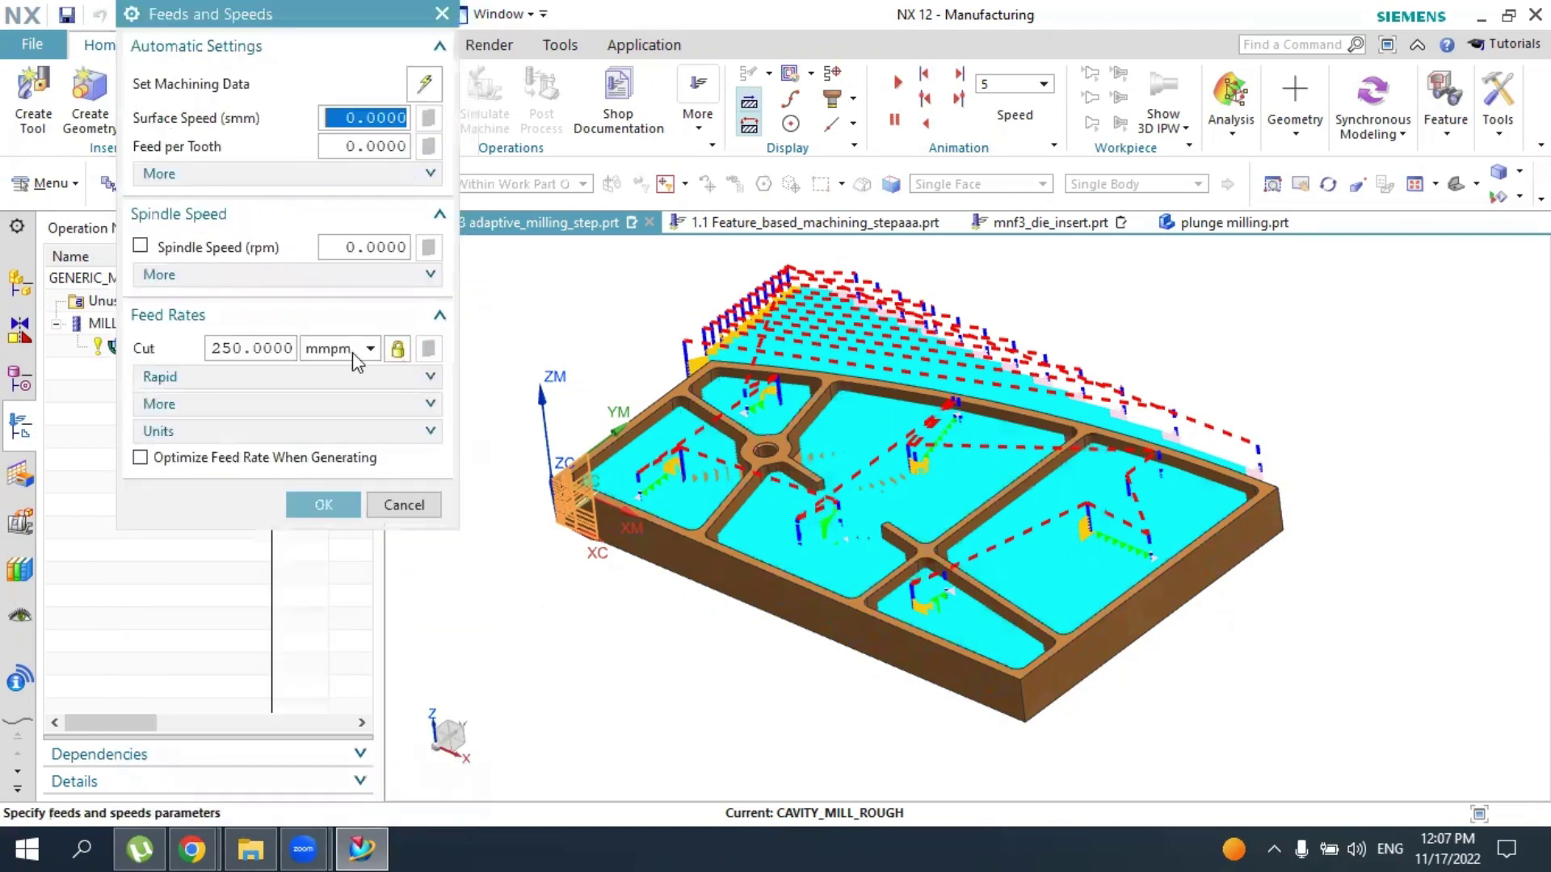
left_click(142, 249)
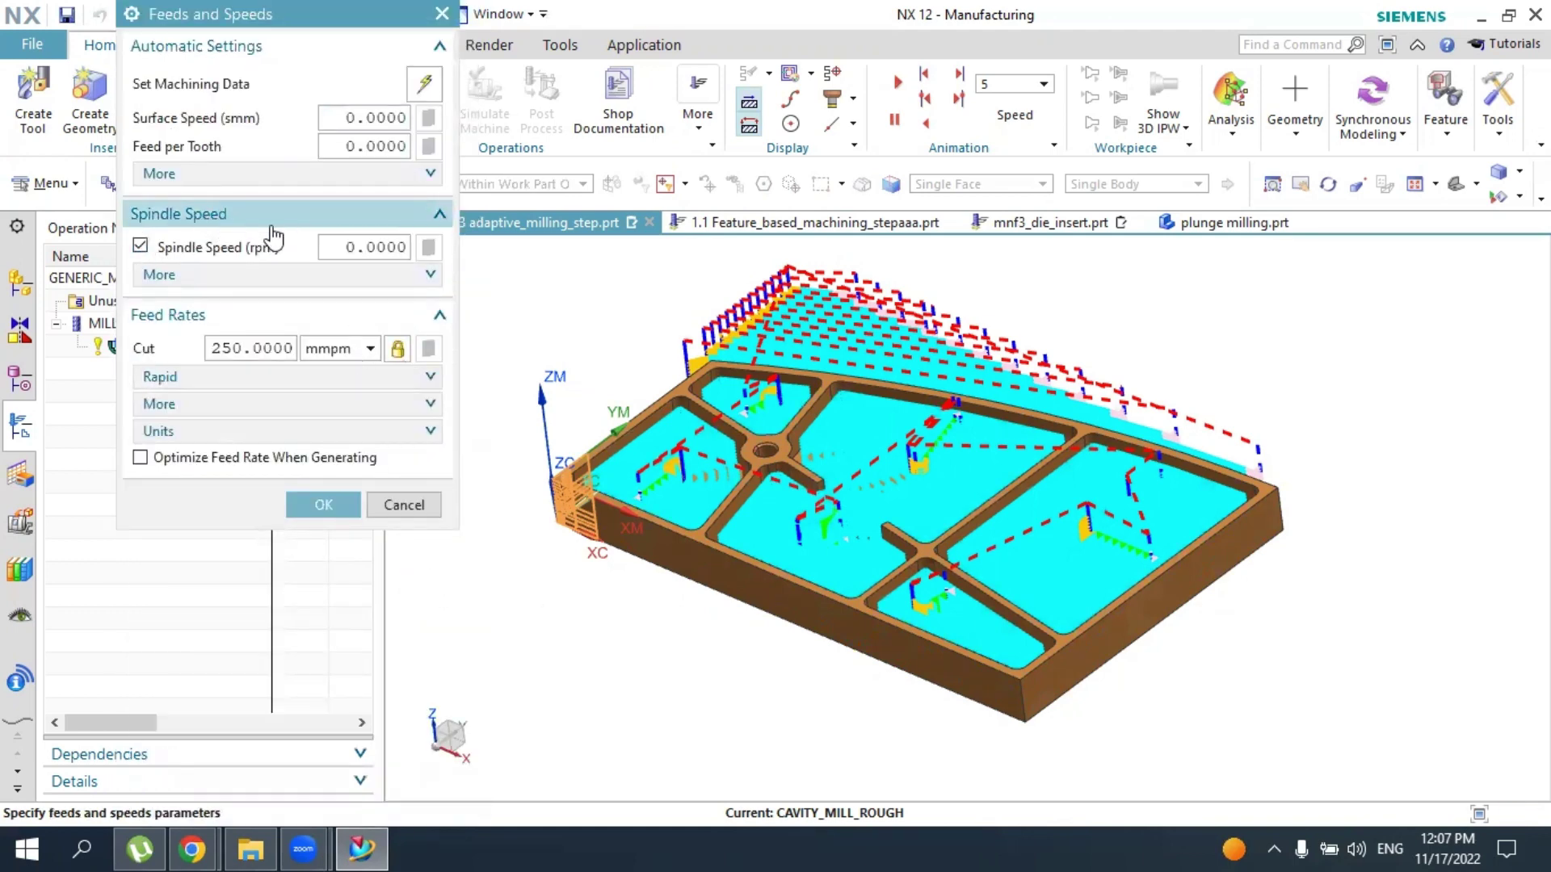
left_click(393, 243)
type("1")
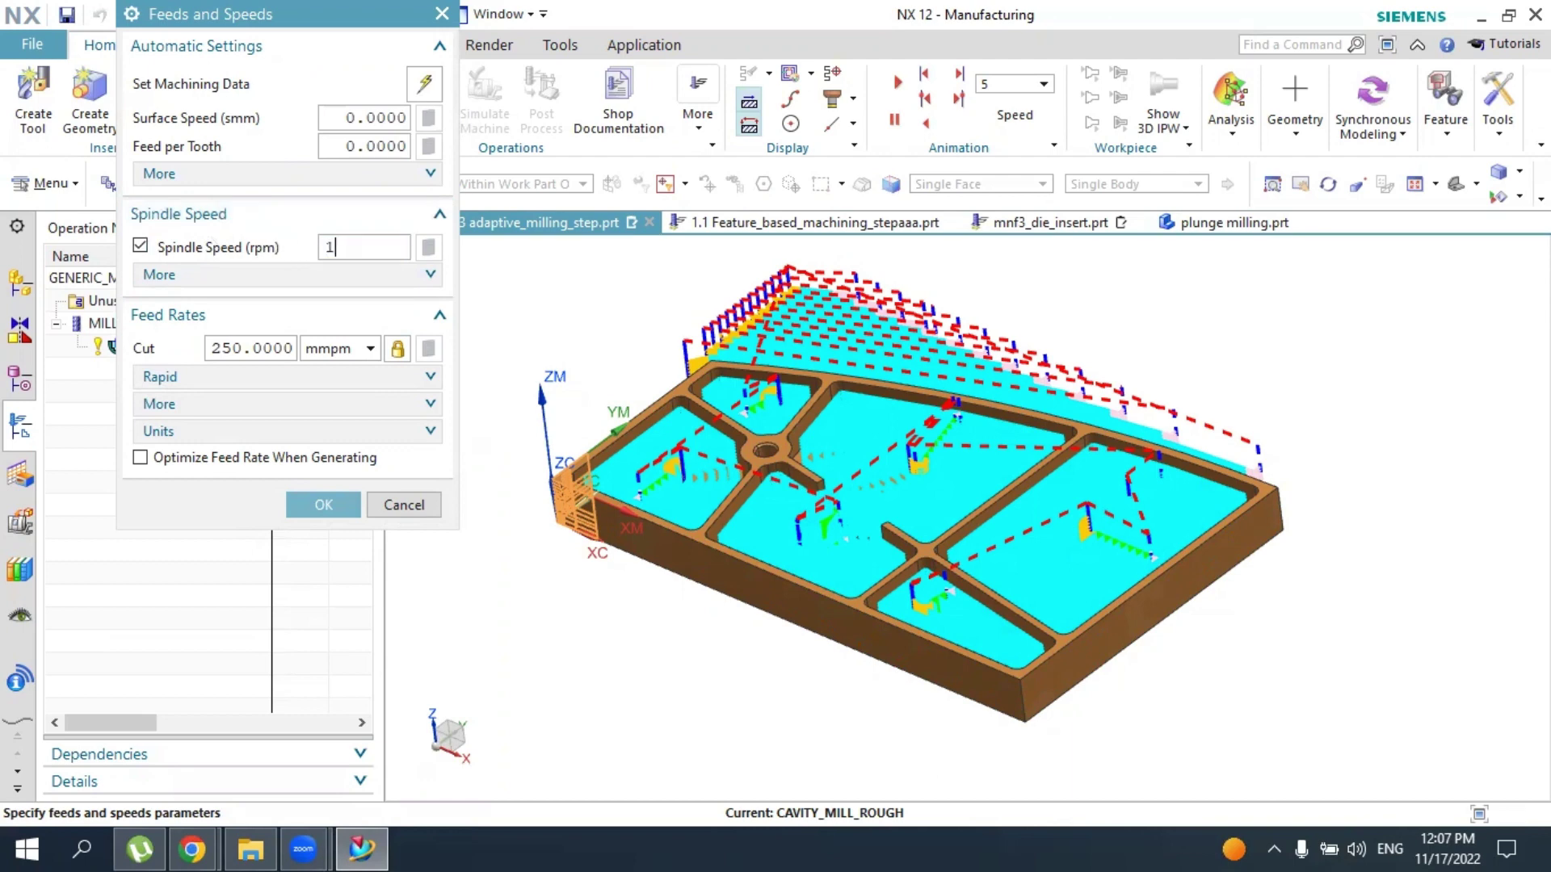
key("Tab")
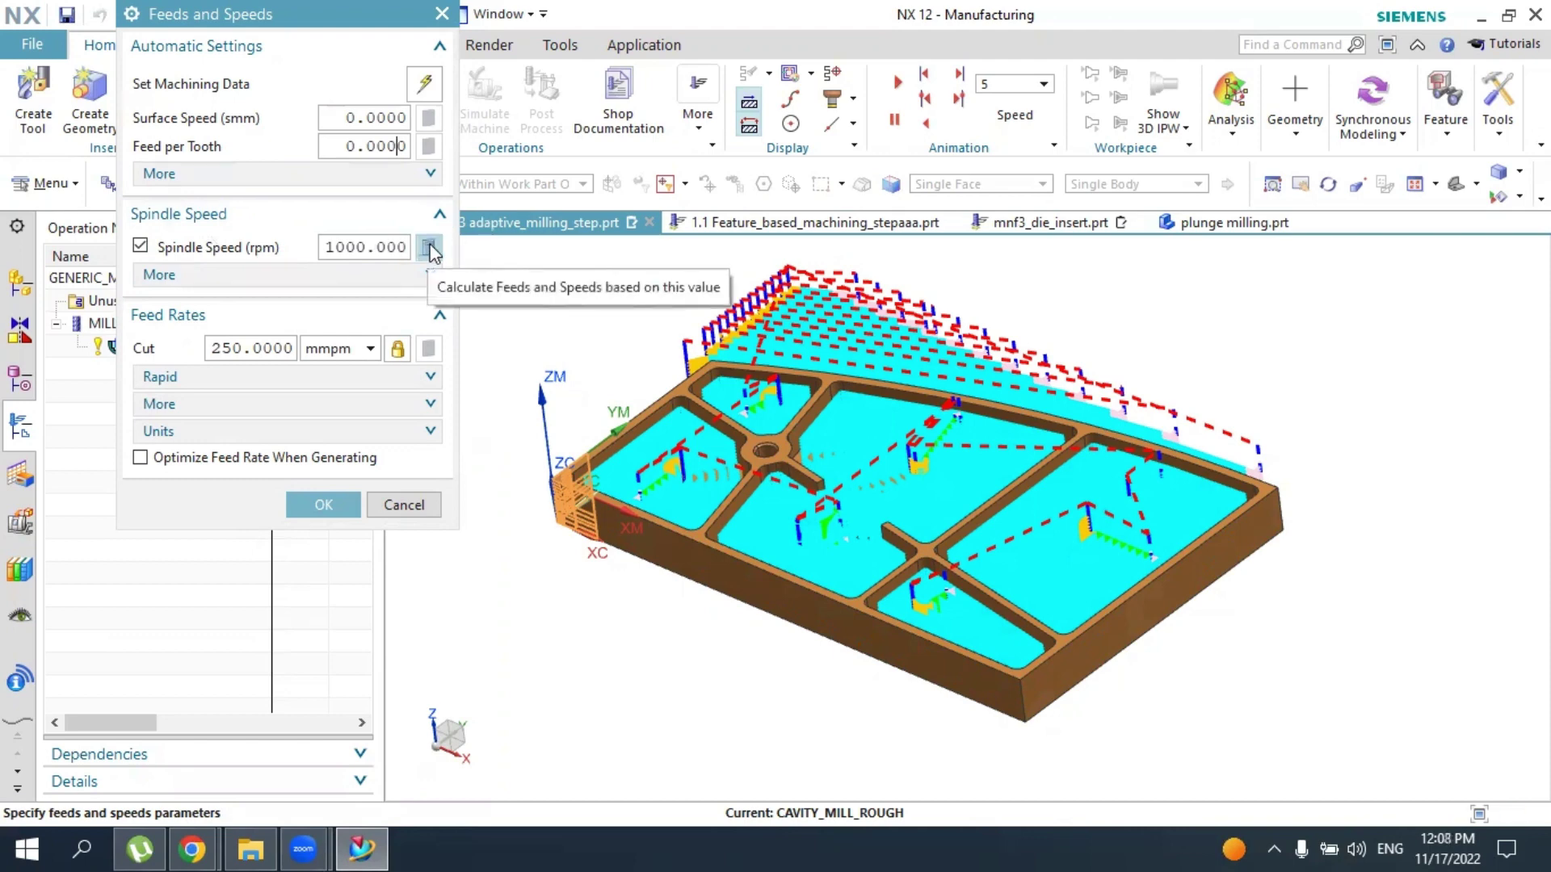
left_click(429, 249)
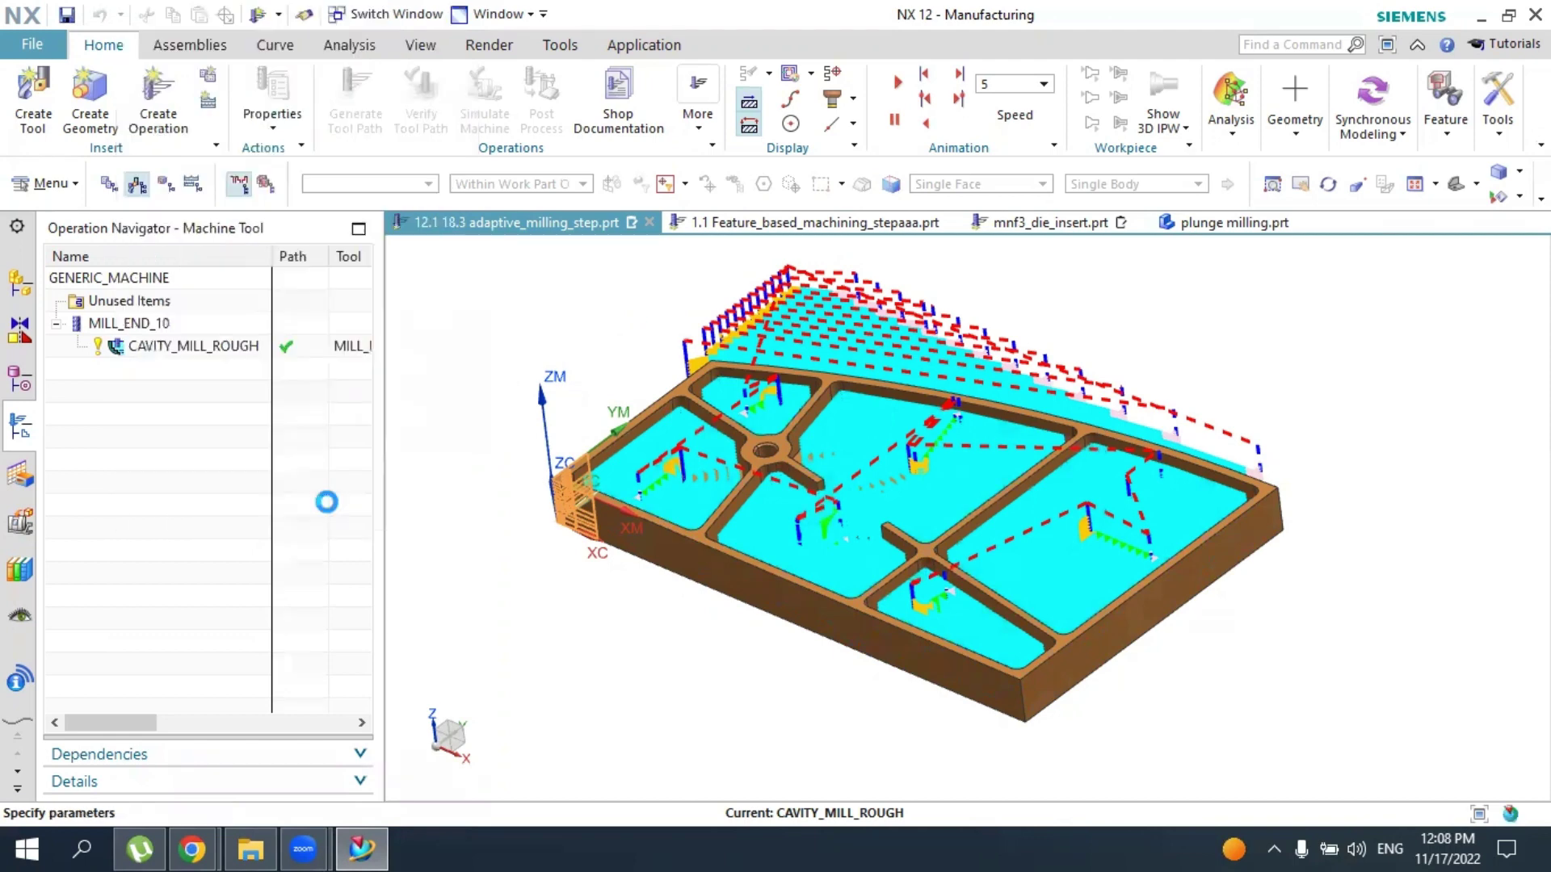
Accept the feeds and speeds and close the Cavity Mill settings
left_click(326, 503)
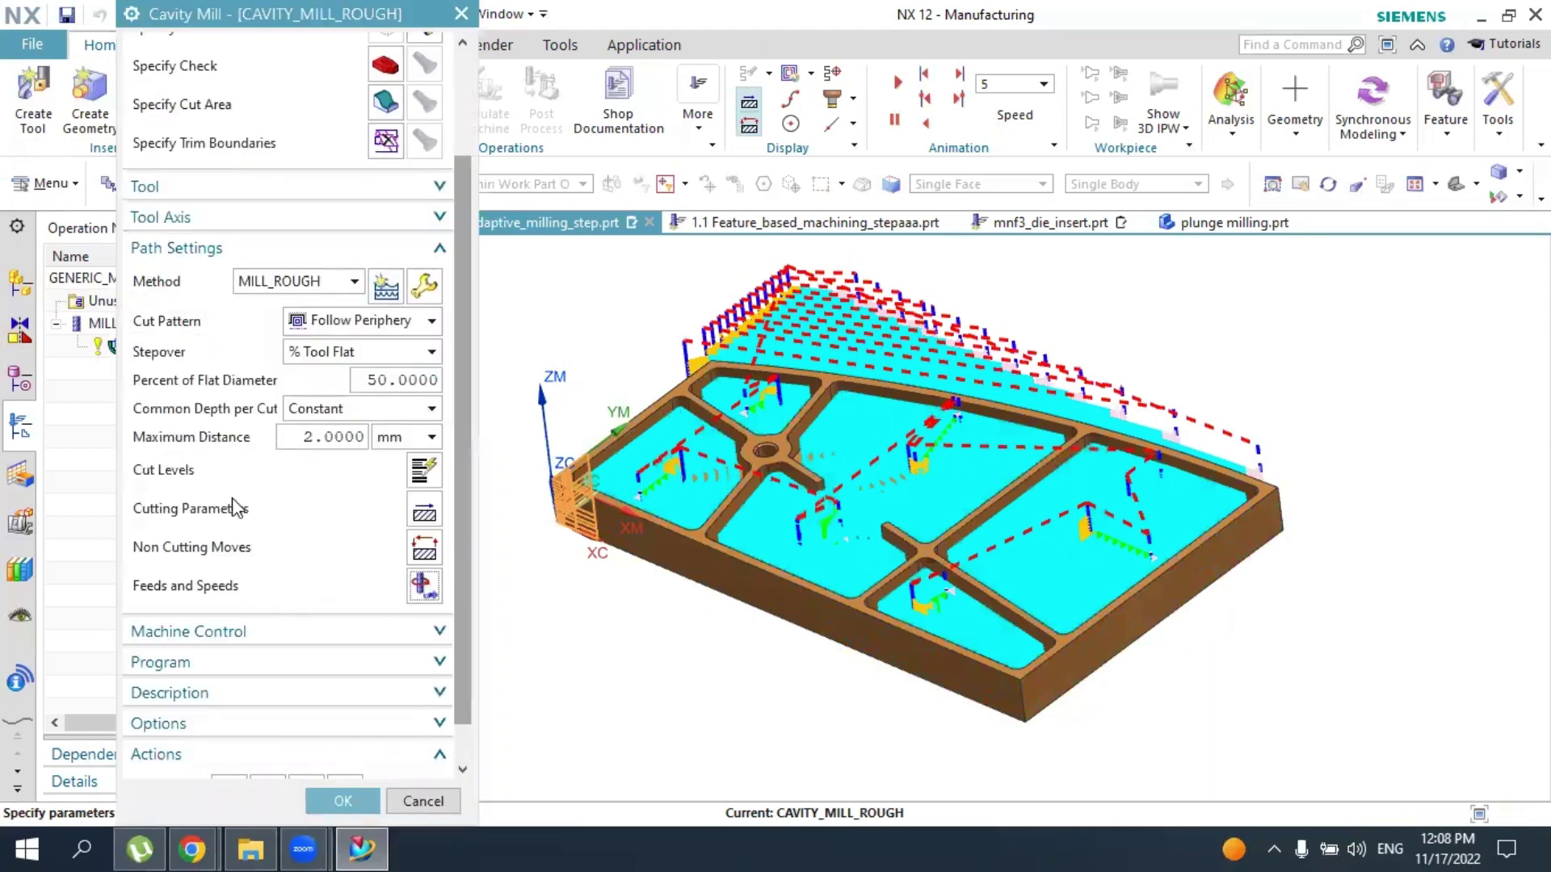
scroll(231, 498, "down", 1)
left_click(345, 802)
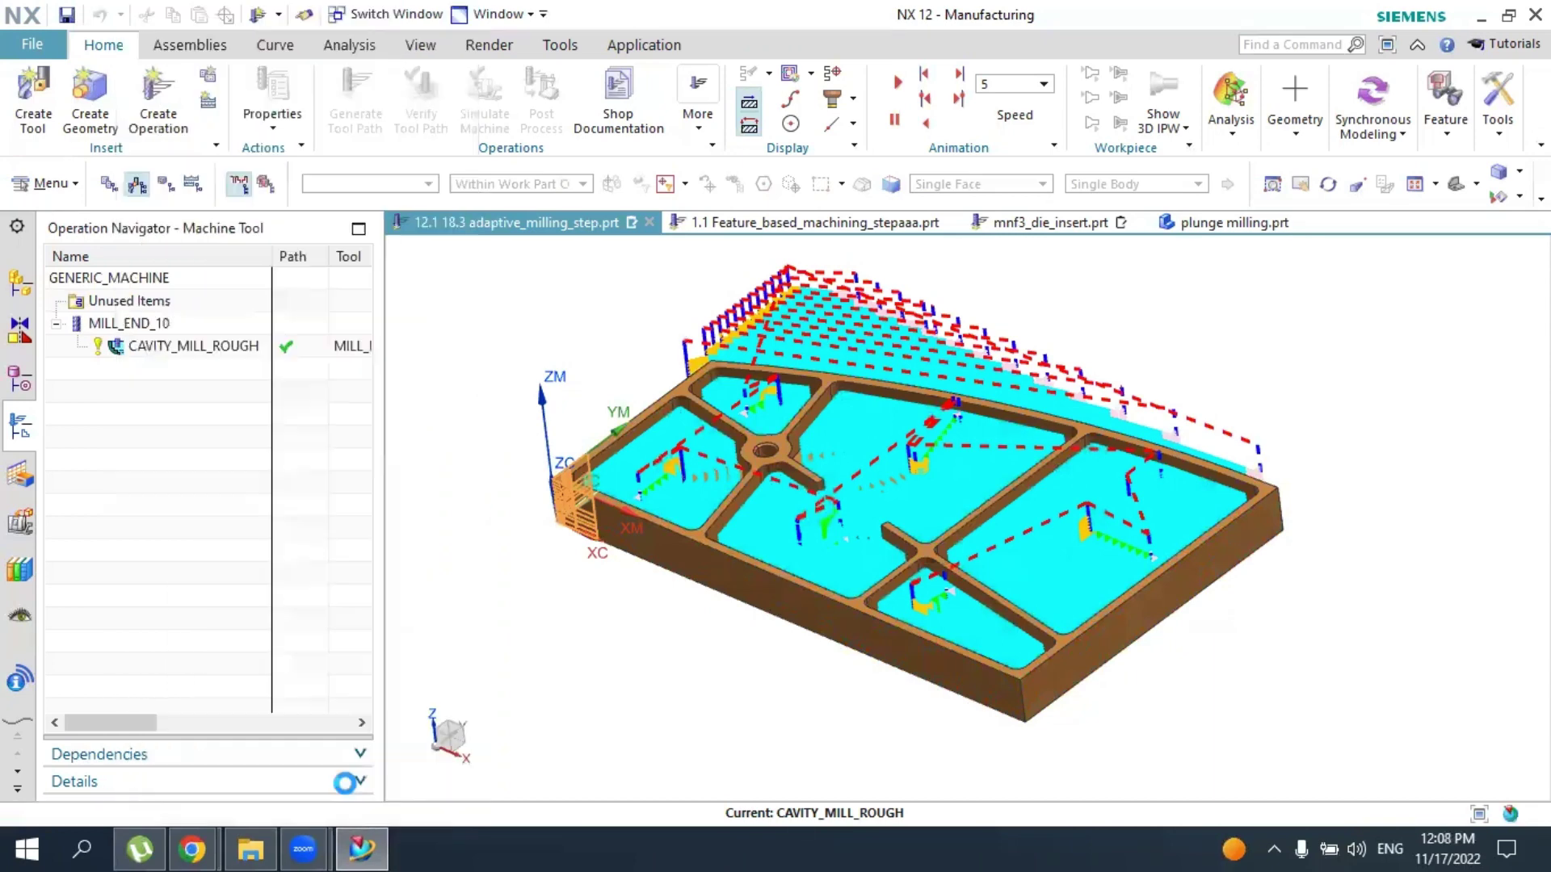
Reopen CAVITY_MILL_ROUGH, regenerate its Follow Periphery toolpath and accept the operation
left_click(168, 326)
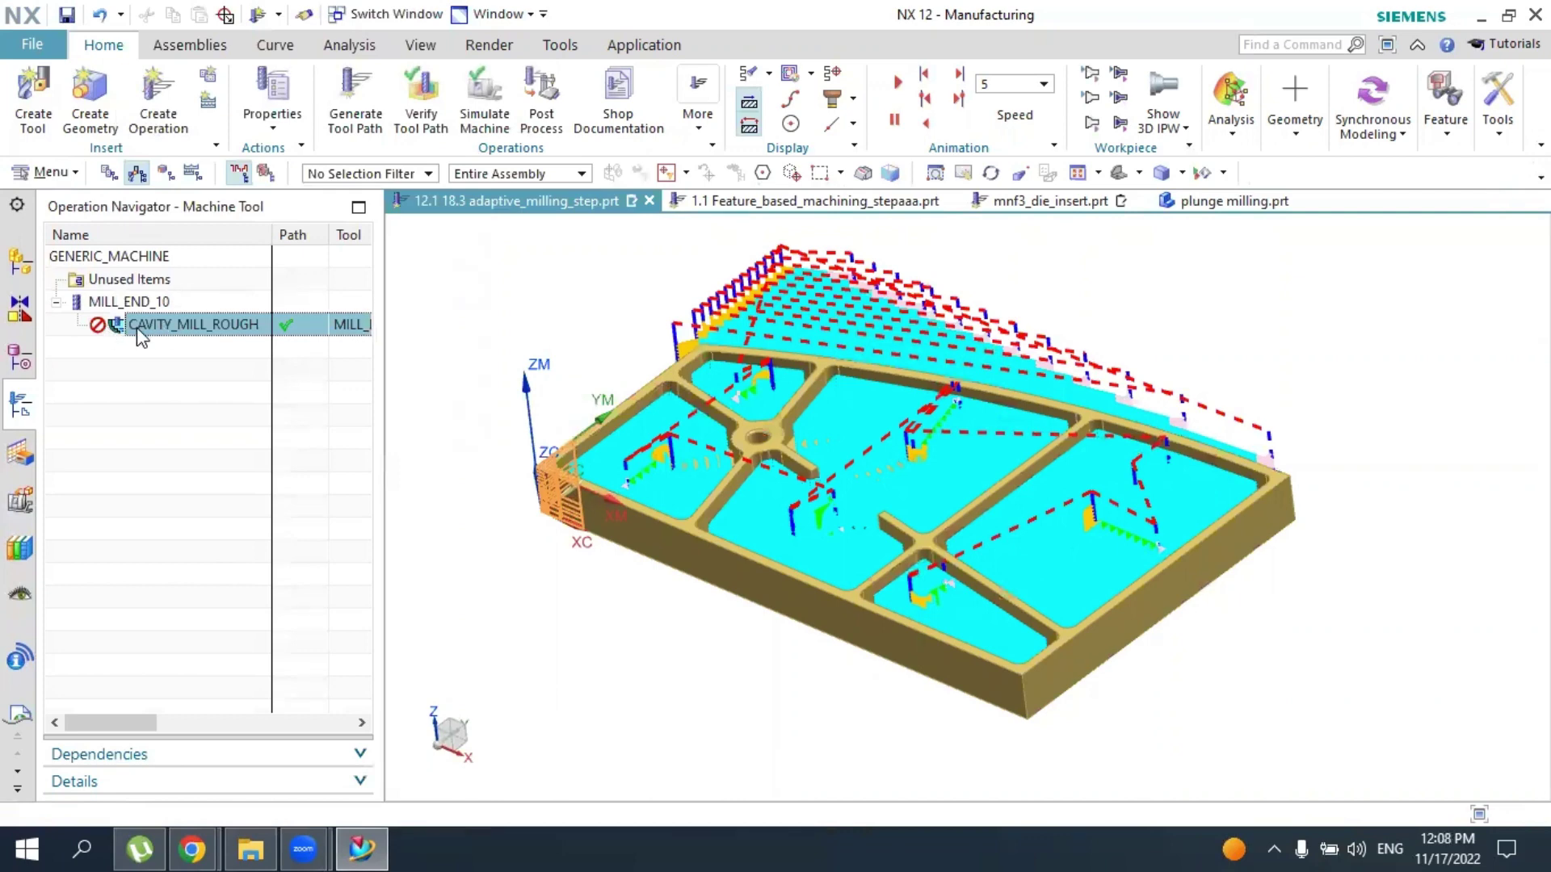
left_click(138, 326)
left_click(191, 393)
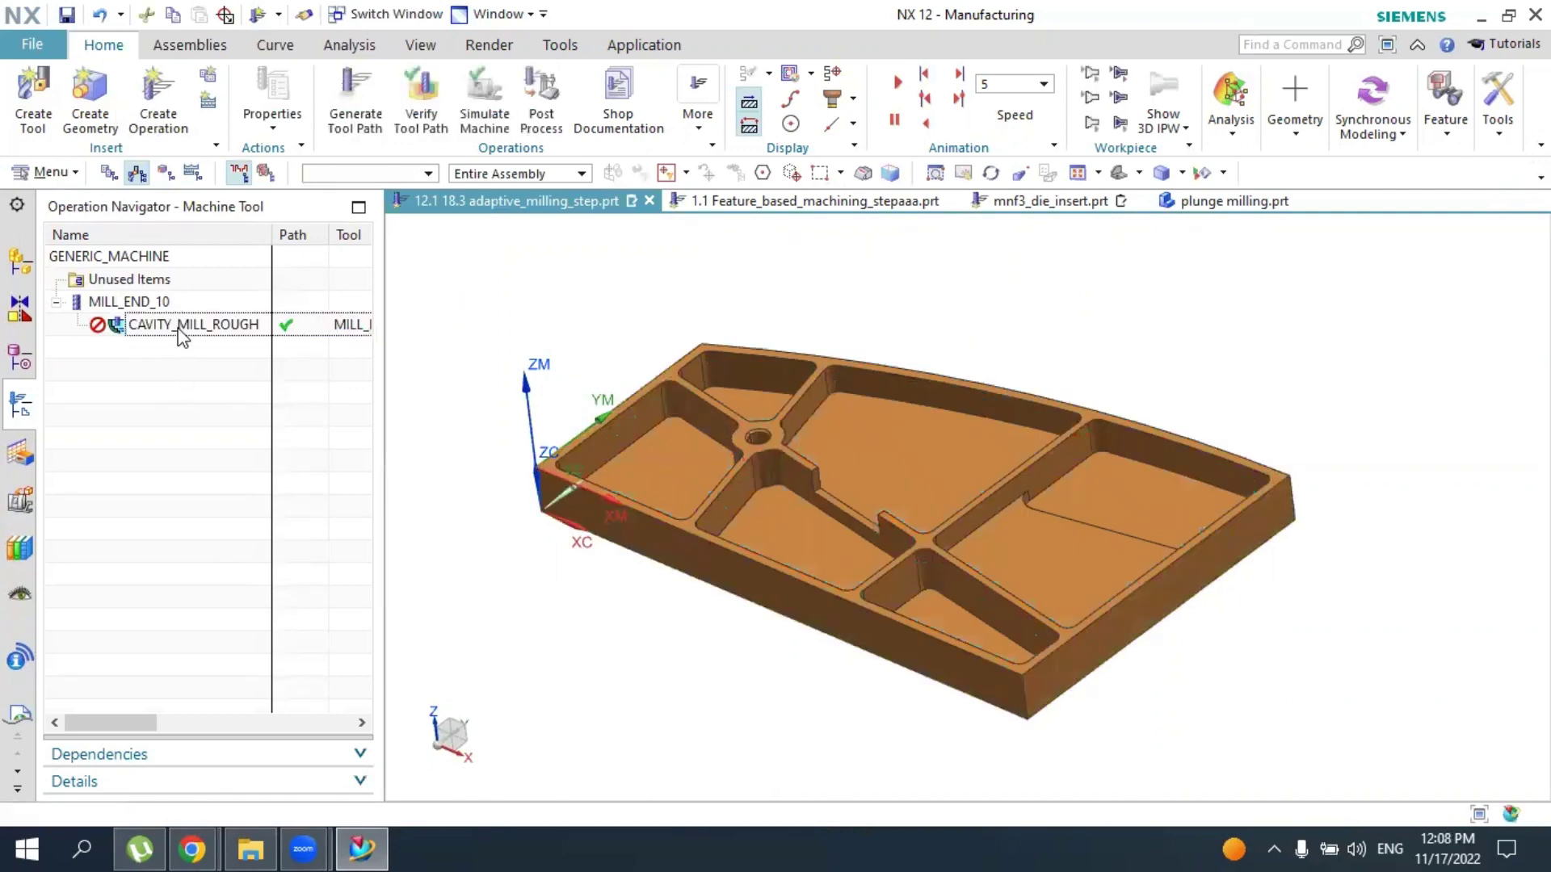
left_click(177, 327)
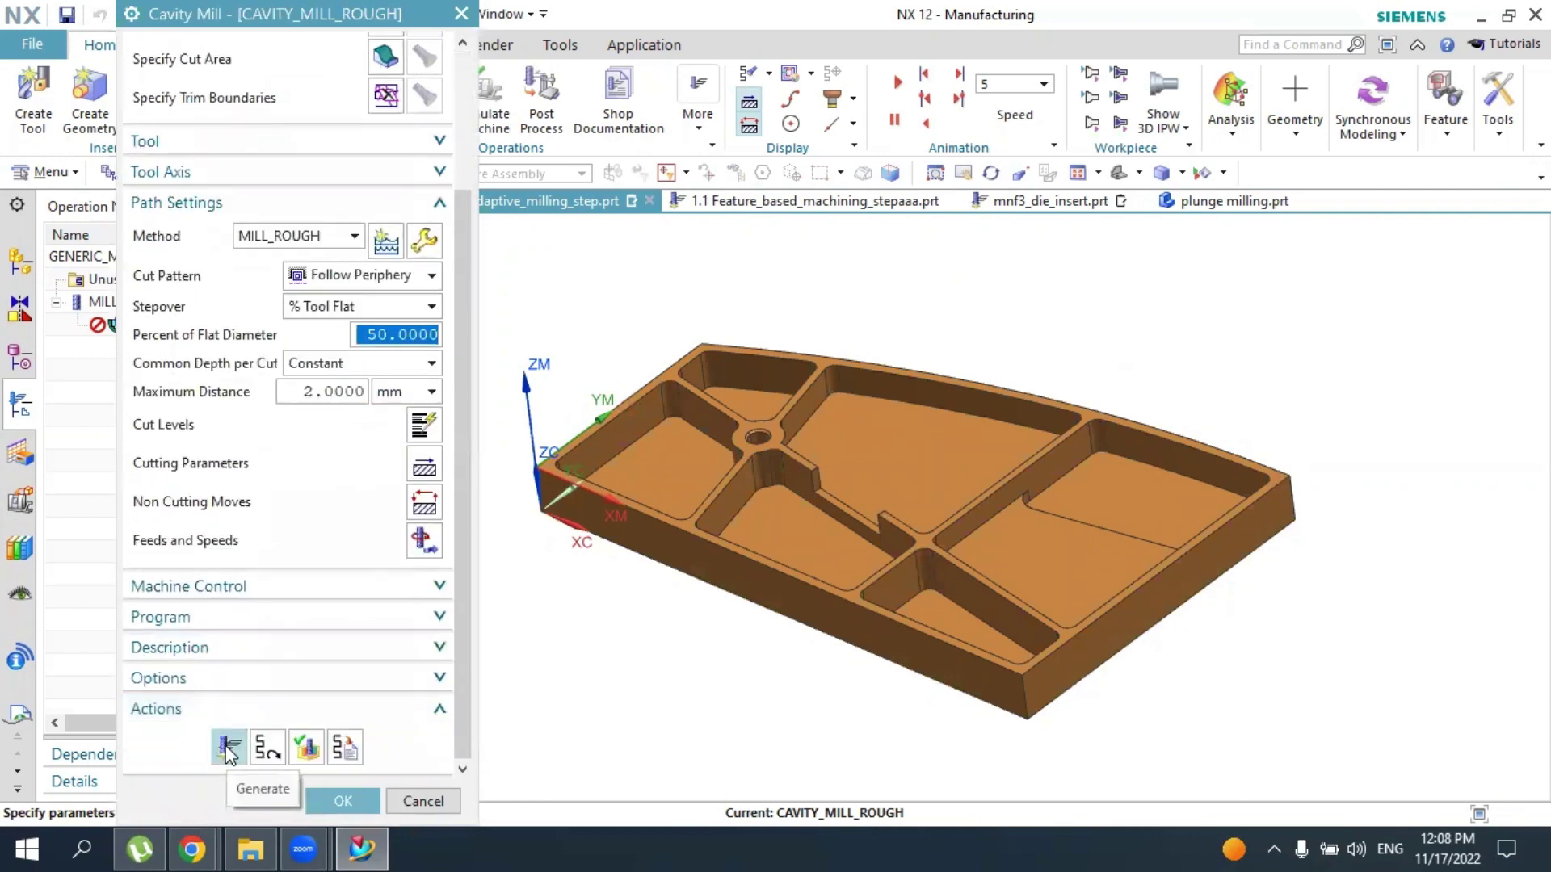
left_click(228, 743)
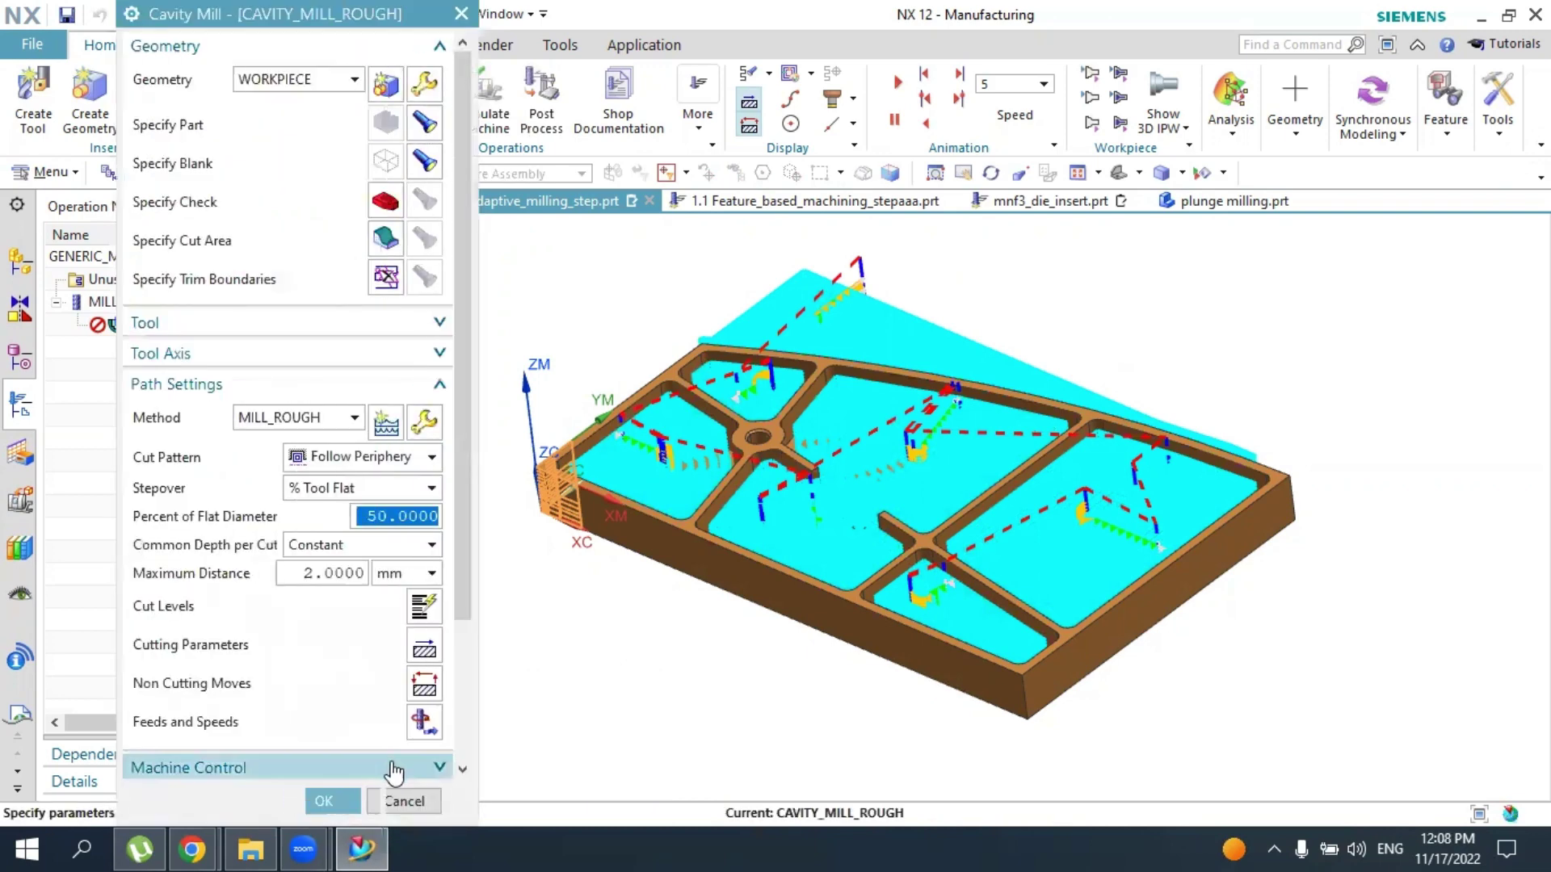
left_click(343, 800)
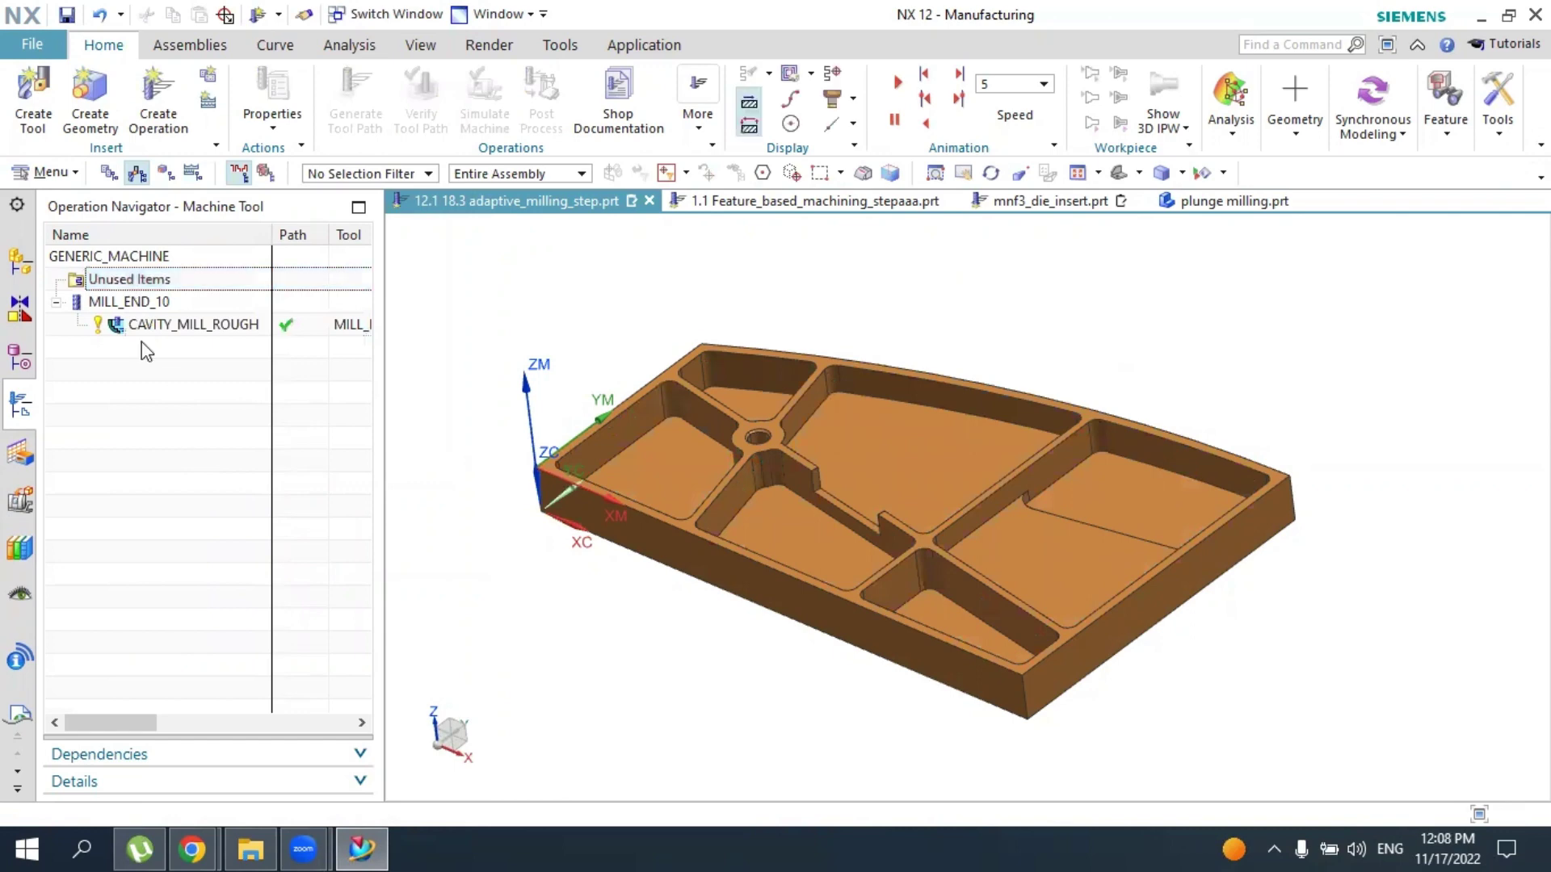
In Program Order View, copy the PROGRAM group and paste a duplicate
left_click(109, 173)
left_click(56, 302)
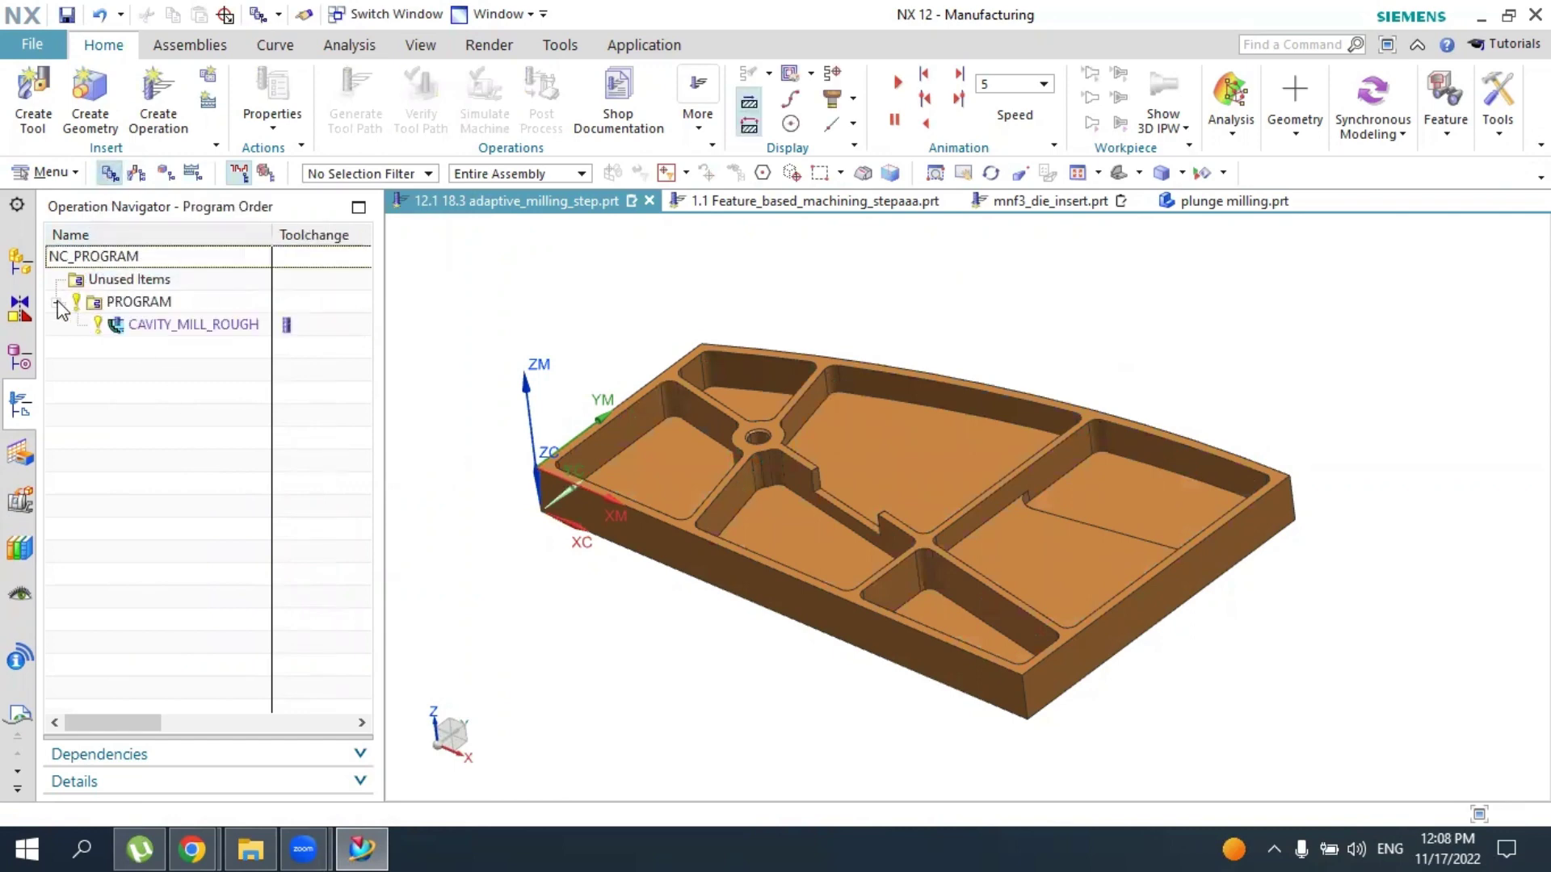
left_click(171, 323)
left_click(151, 302)
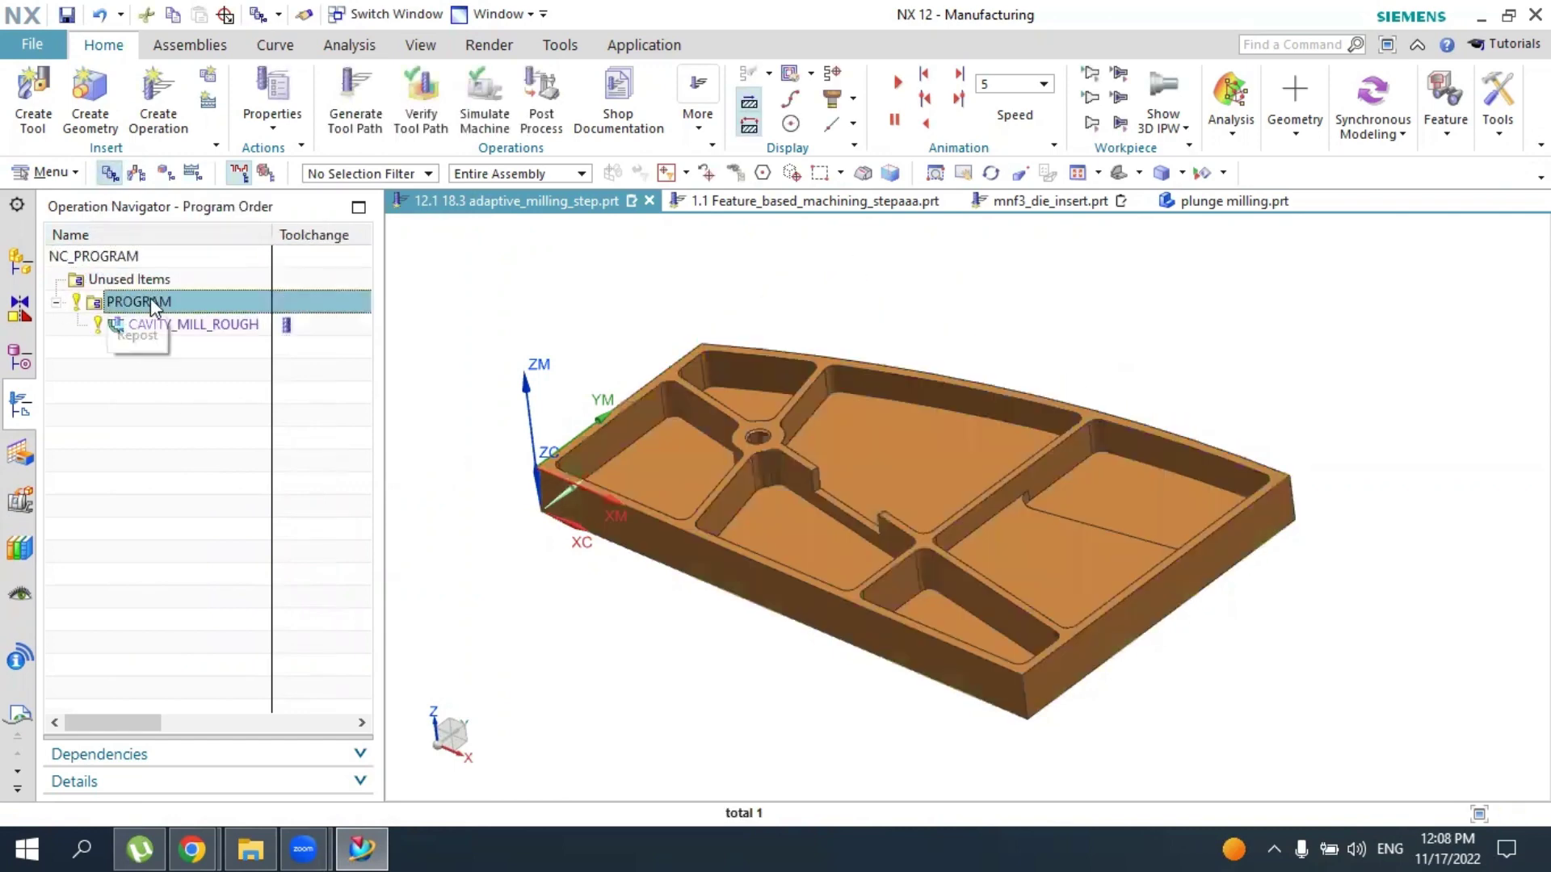
right_click(150, 299)
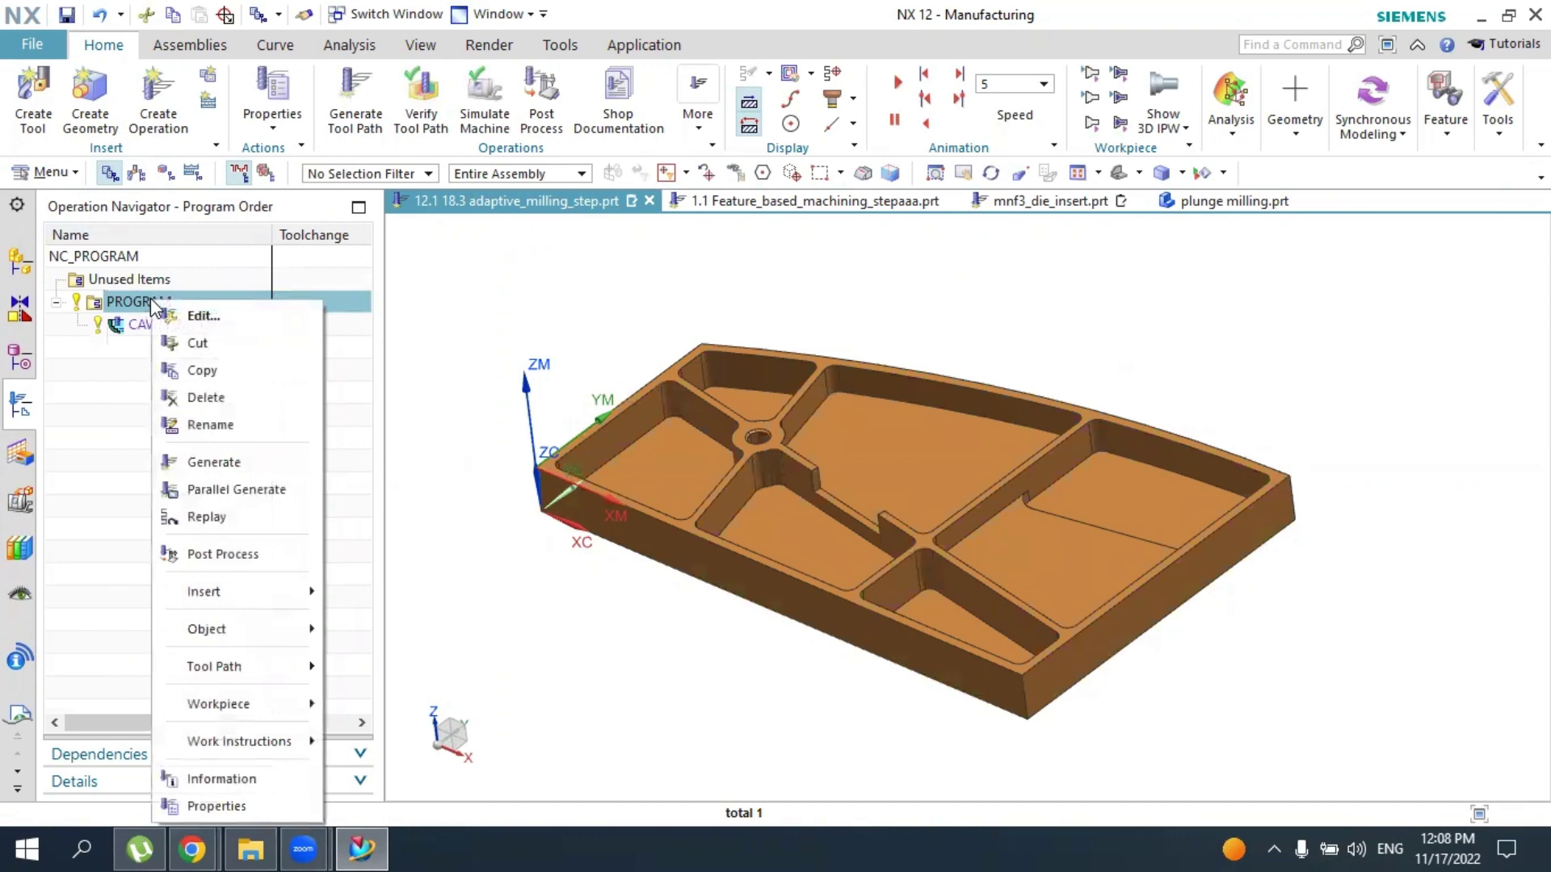
left_click(209, 370)
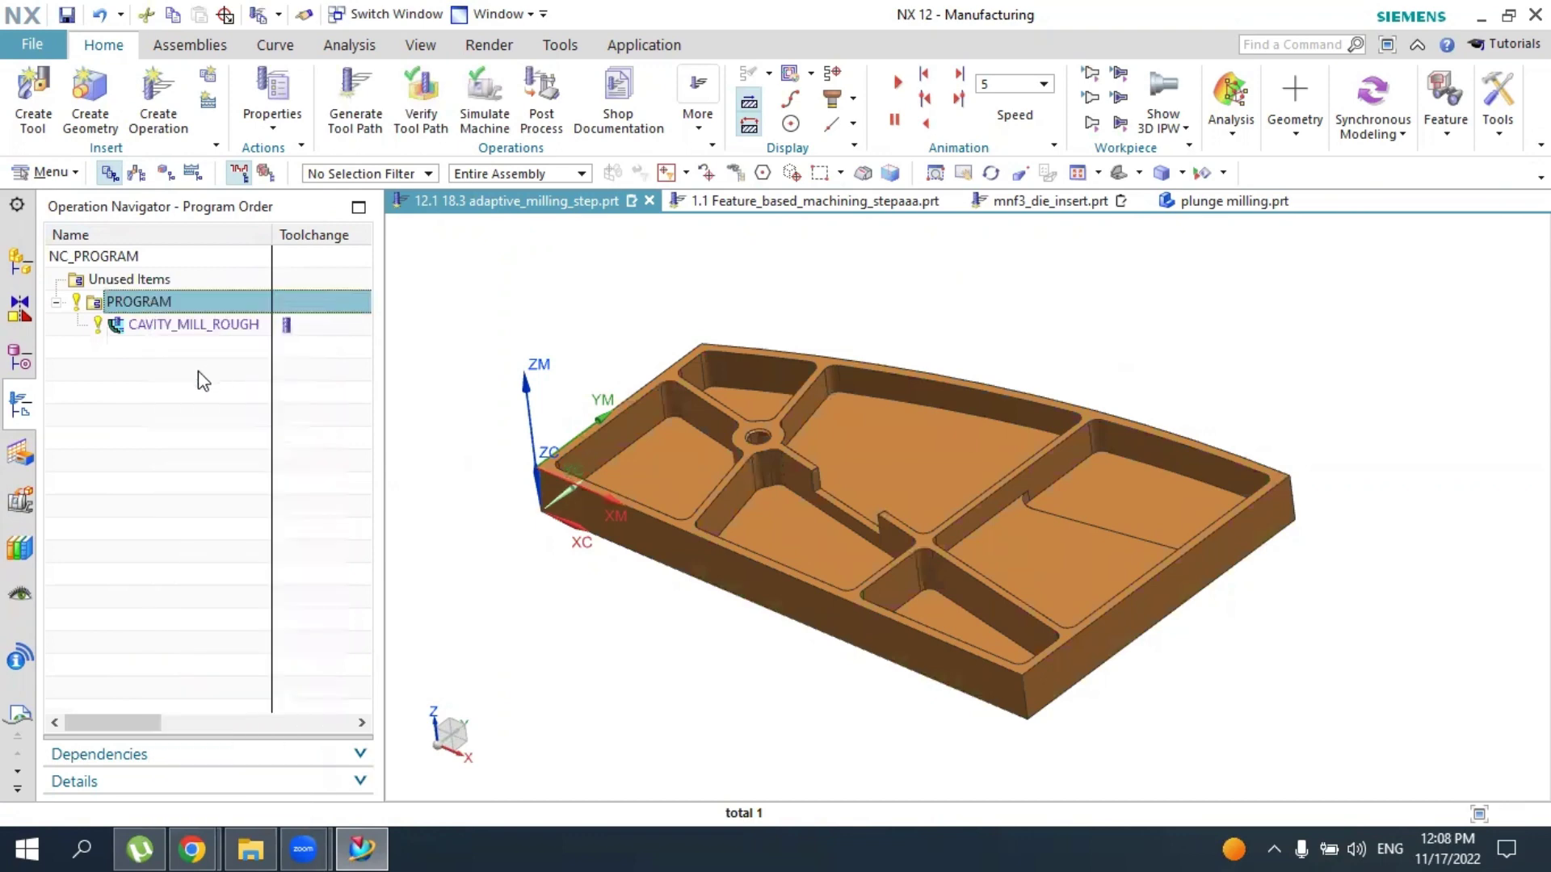
right_click(134, 302)
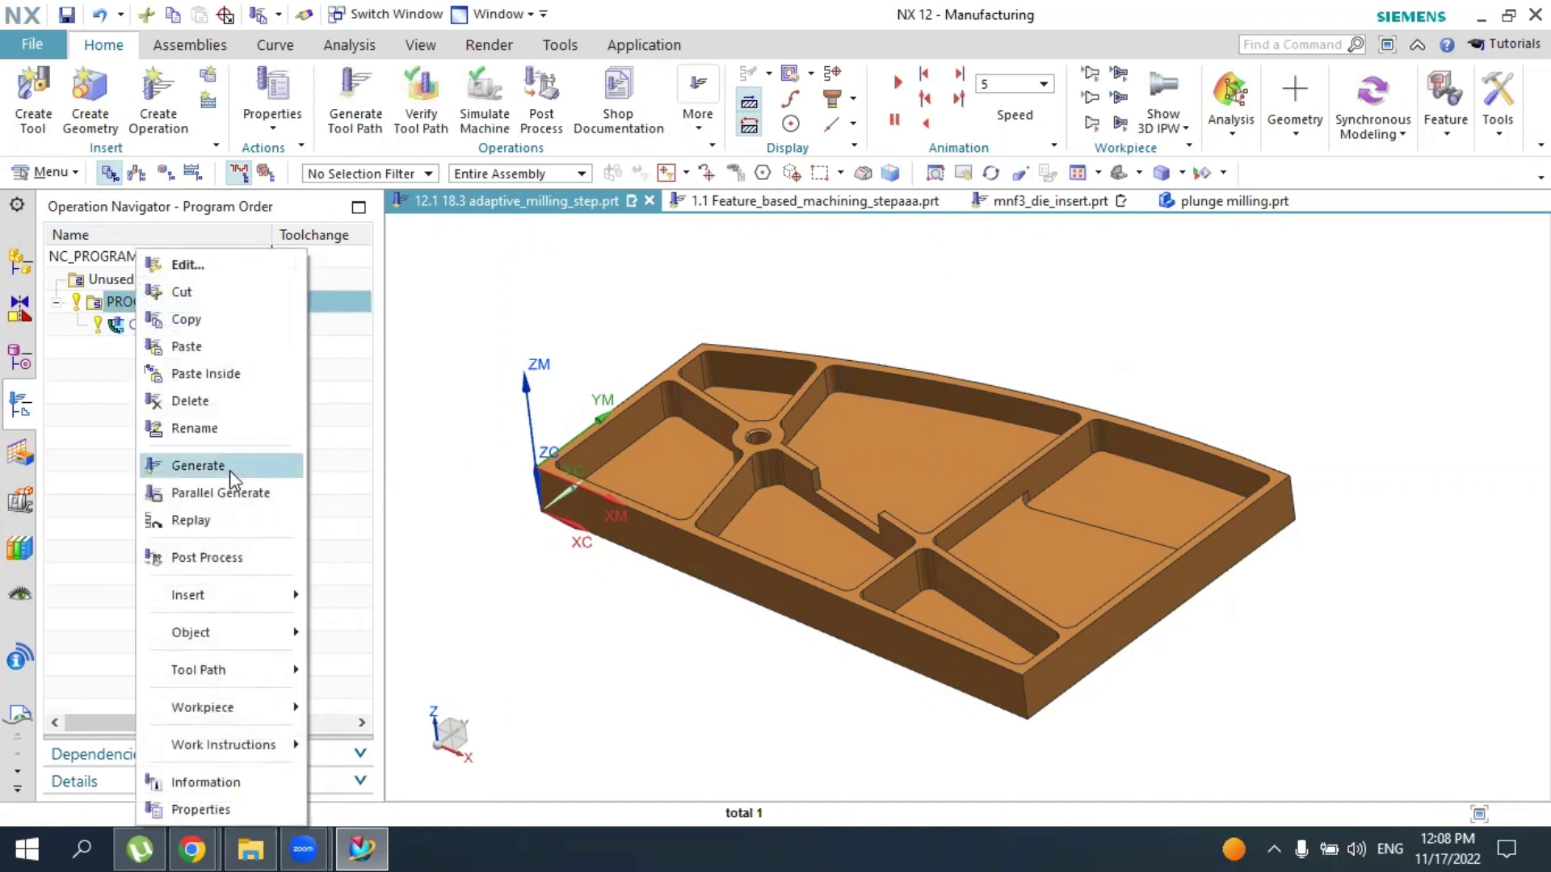
left_click(207, 347)
Rename the PROGRAM_COPY group to PROGRAM_1
left_click(108, 358)
left_click(56, 347)
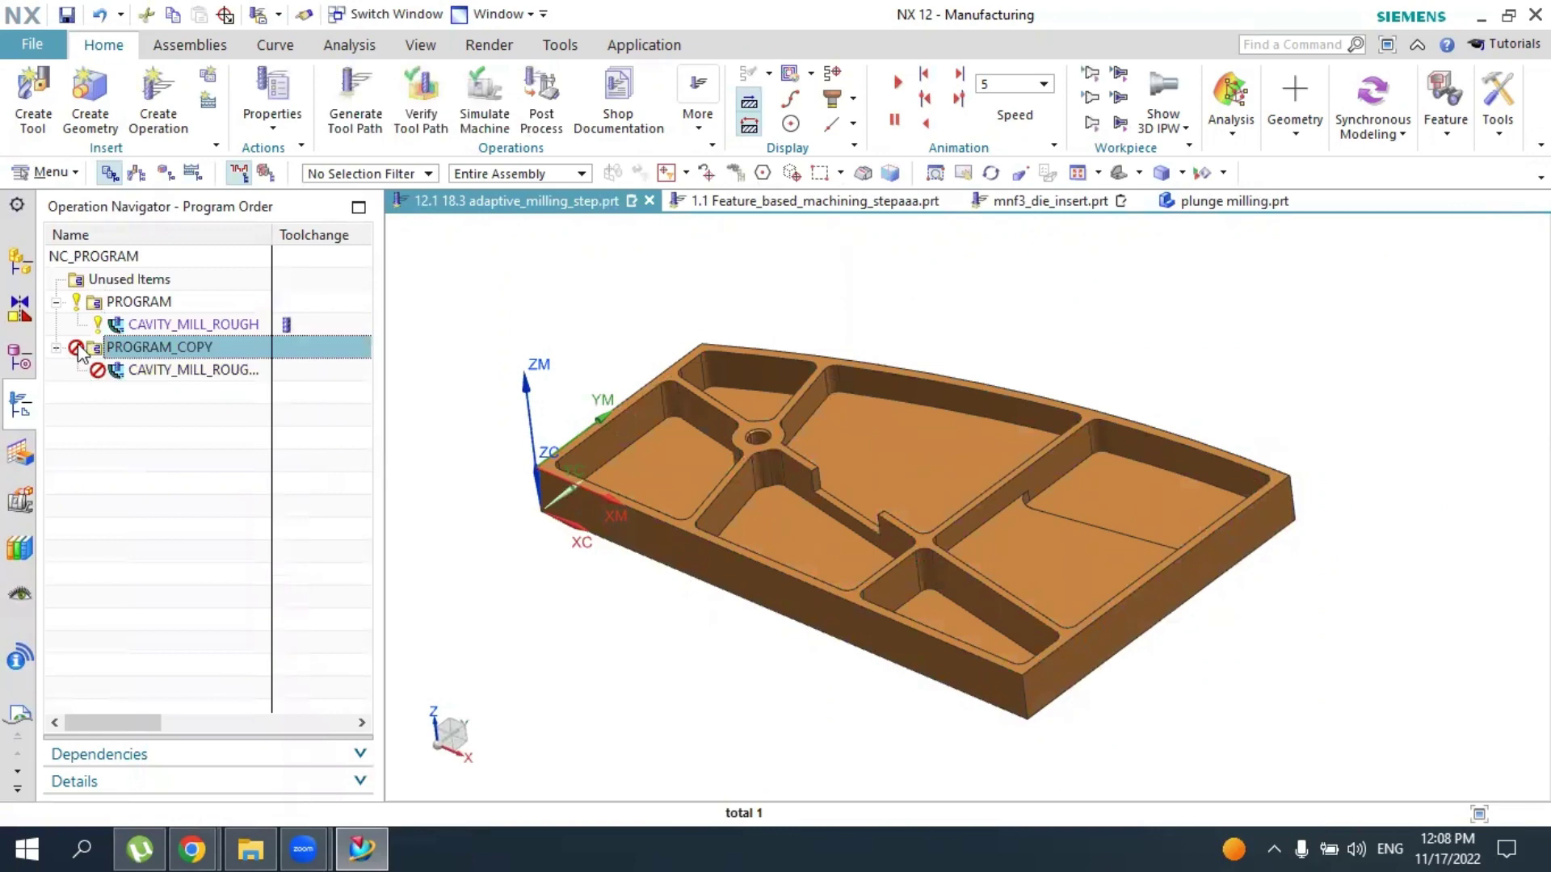
right_click(158, 346)
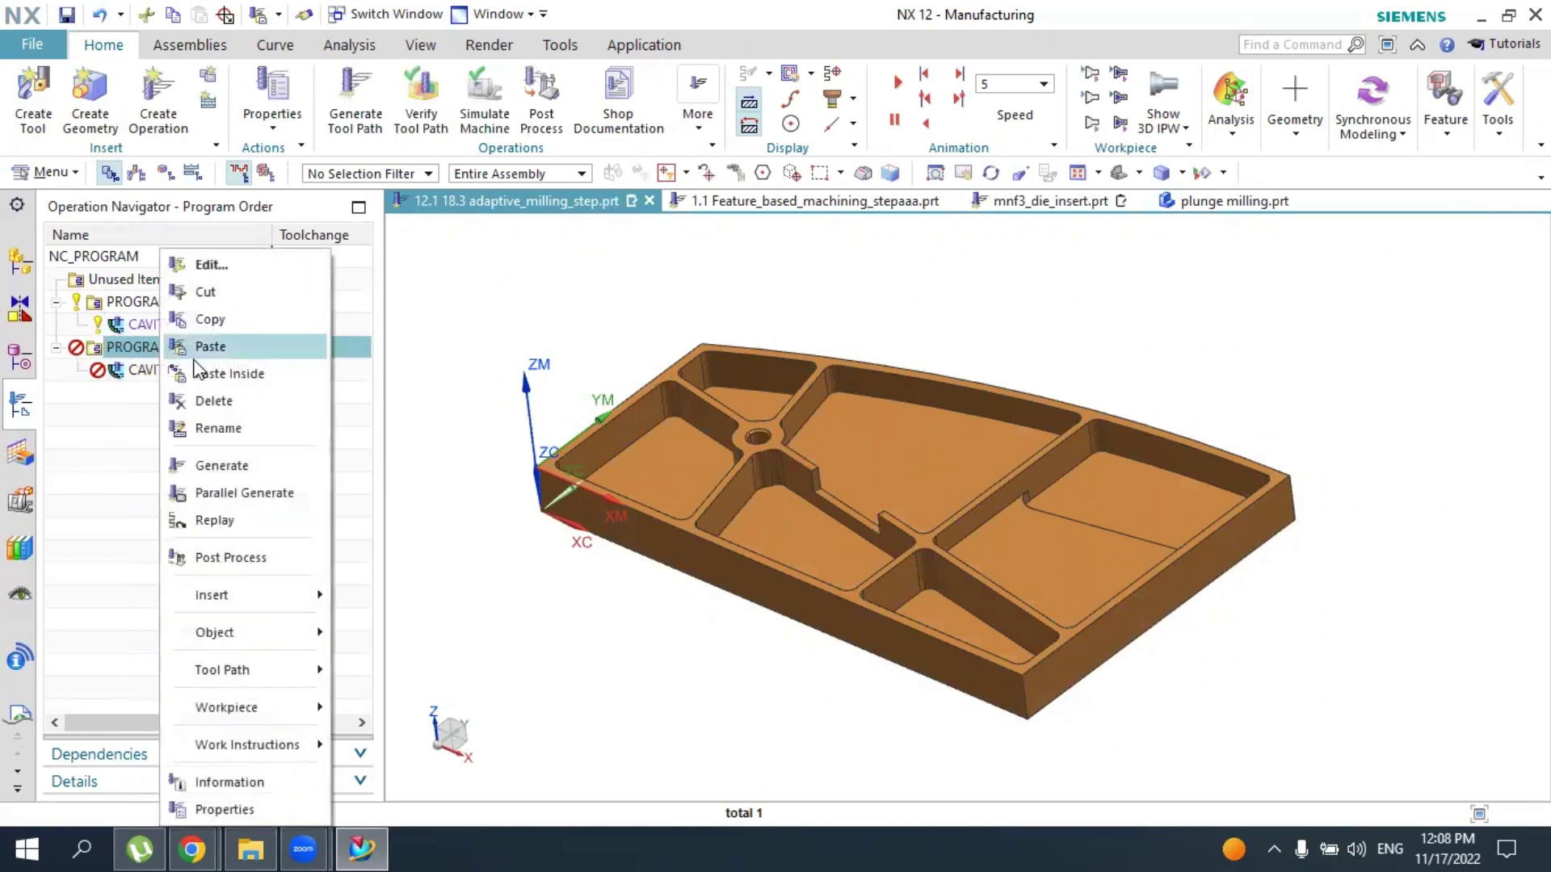
left_click(211, 424)
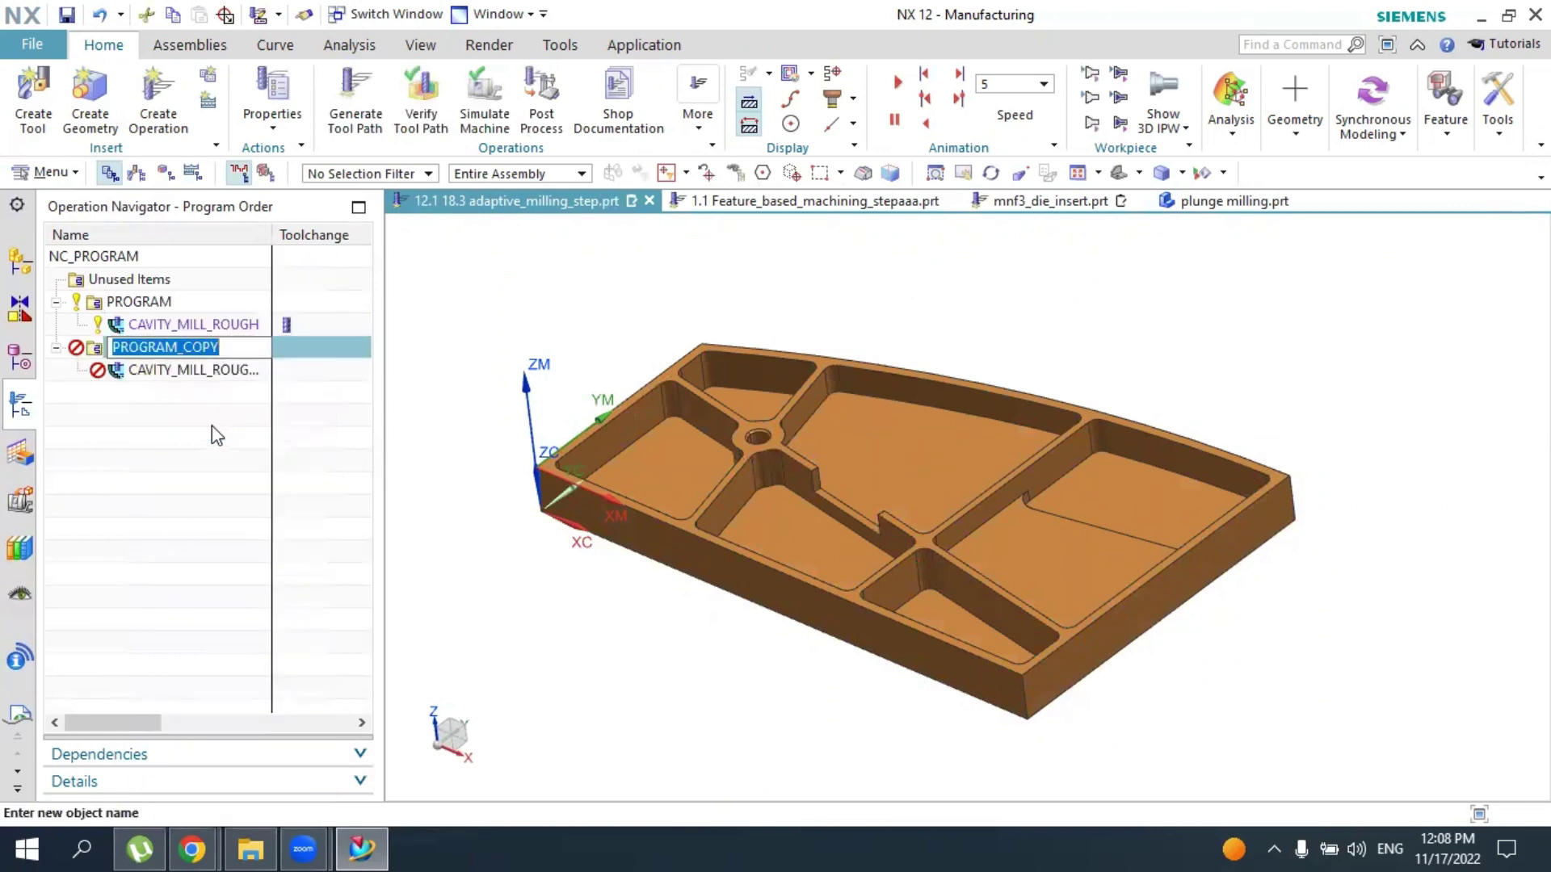
key("End")
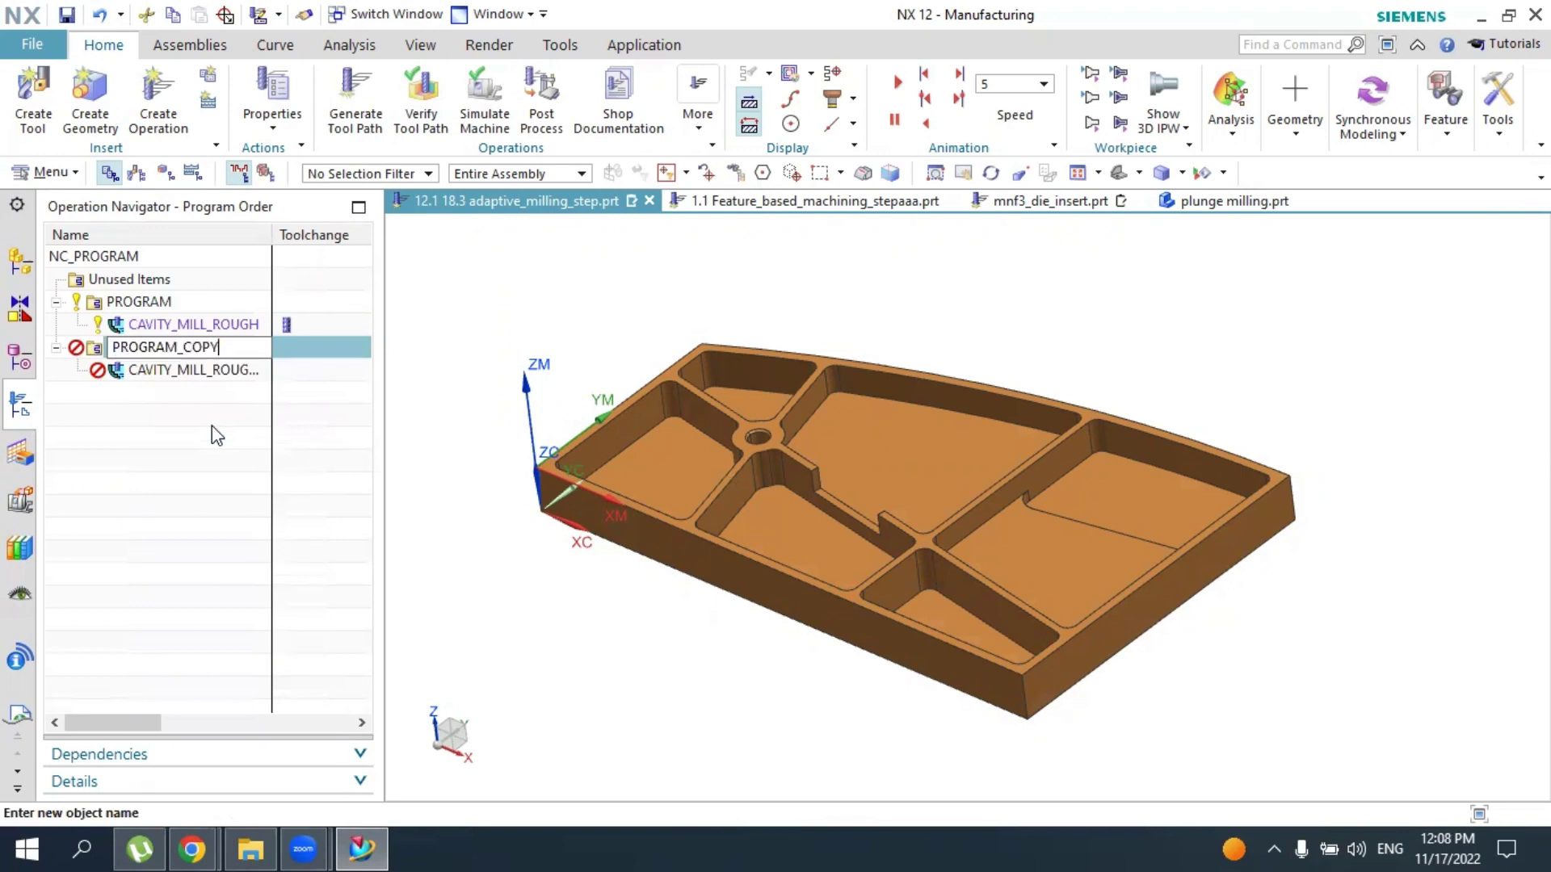
key("BackSpace")
key("BackSpace")
key("BackSpace")
key("BackSpace")
type("1")
key("Return")
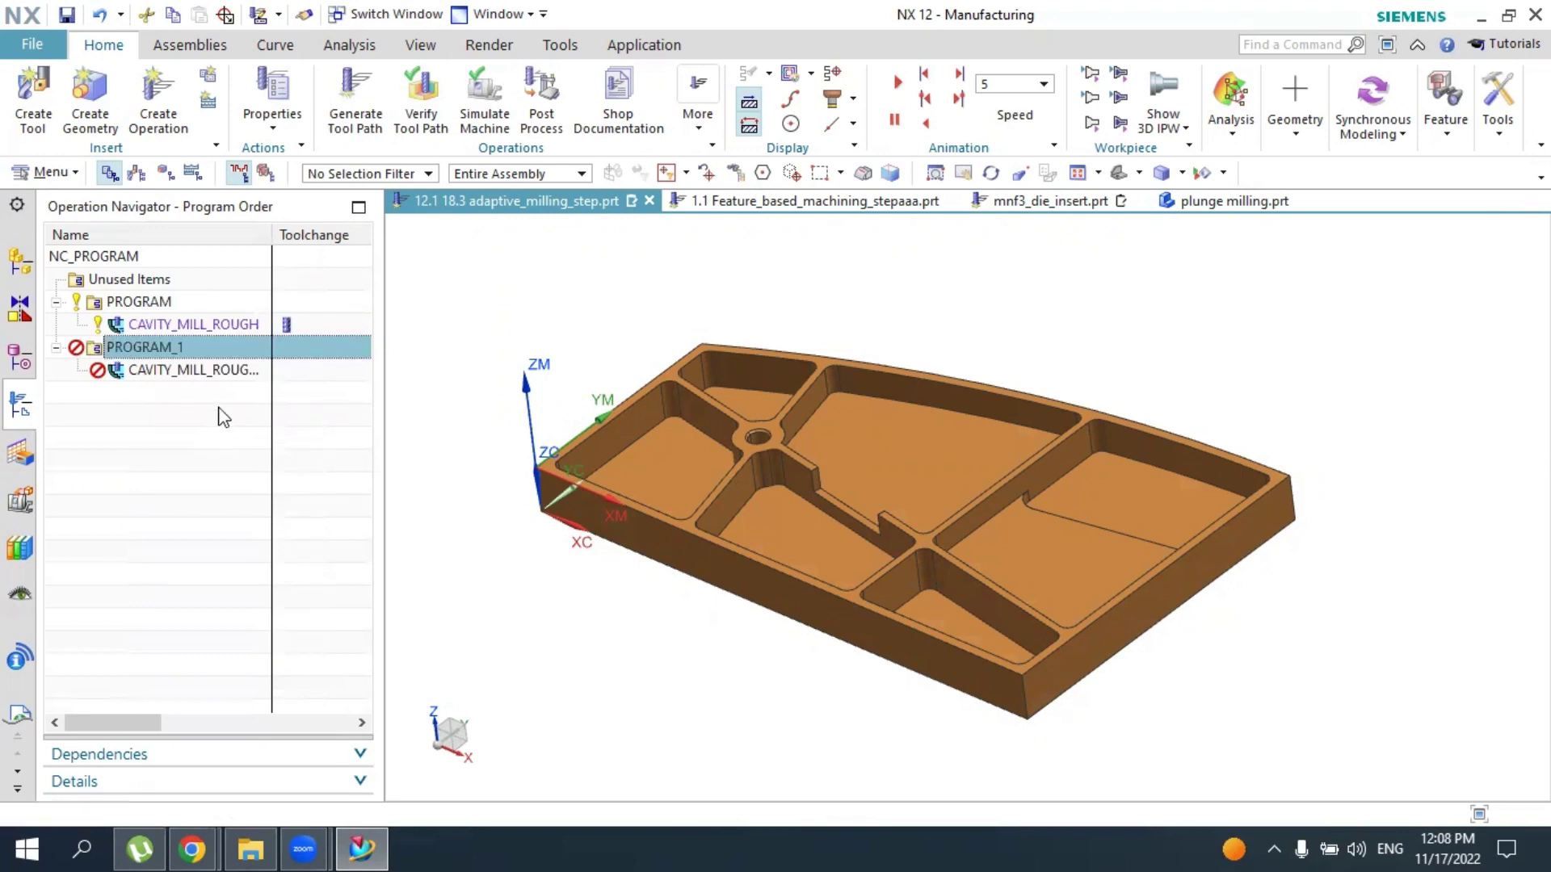
Delete the CAVITY_MILL_ROUGH_COPY operation from PROGRAM_1
left_click(202, 374)
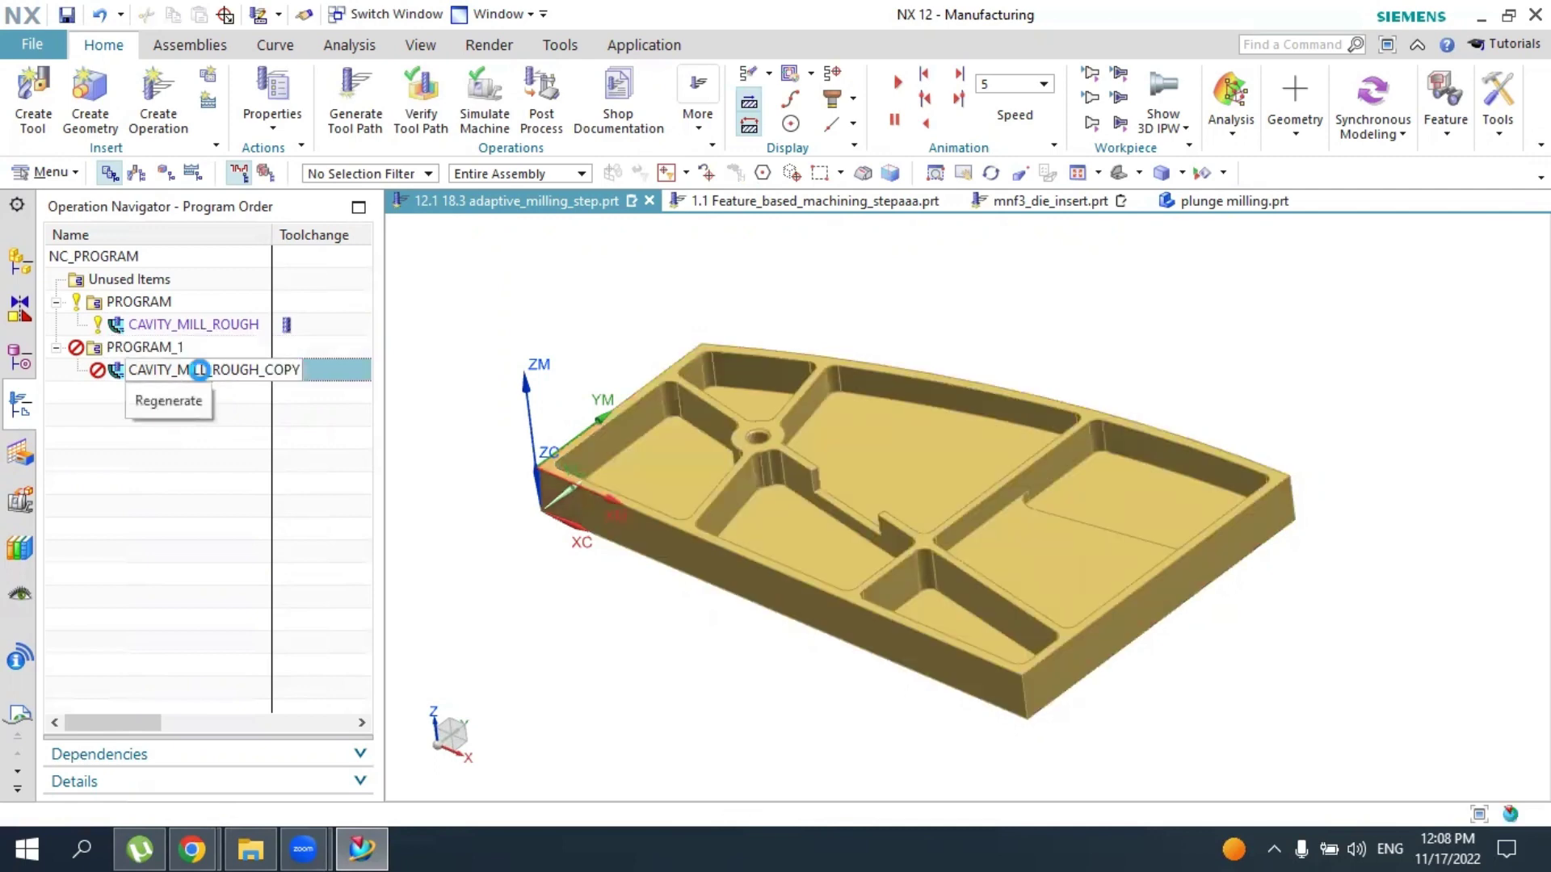
key("ctrl+d")
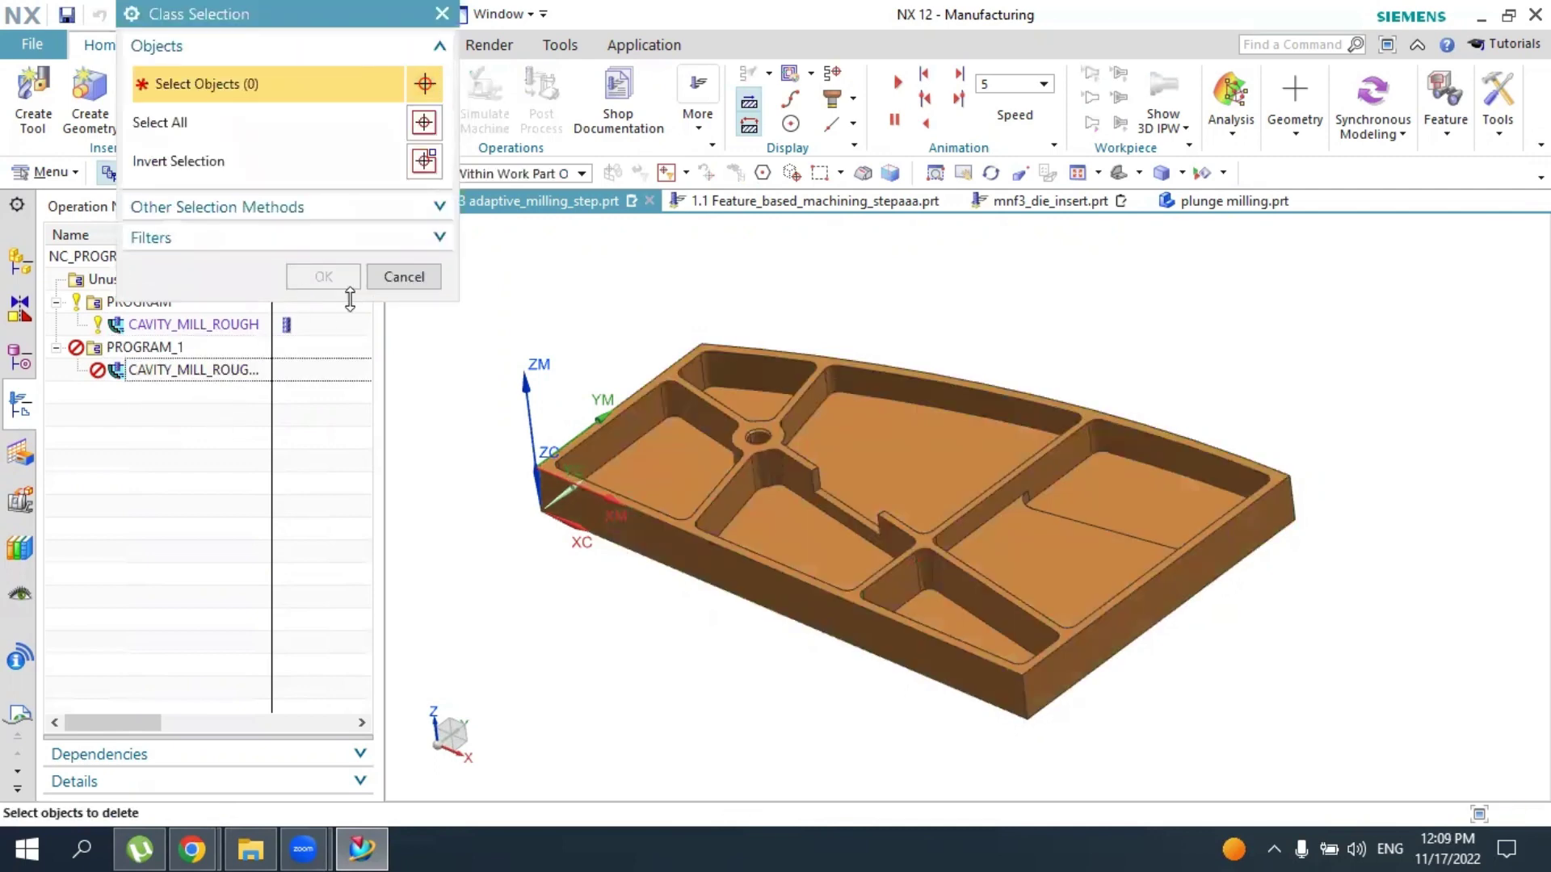
key("Escape")
right_click(193, 379)
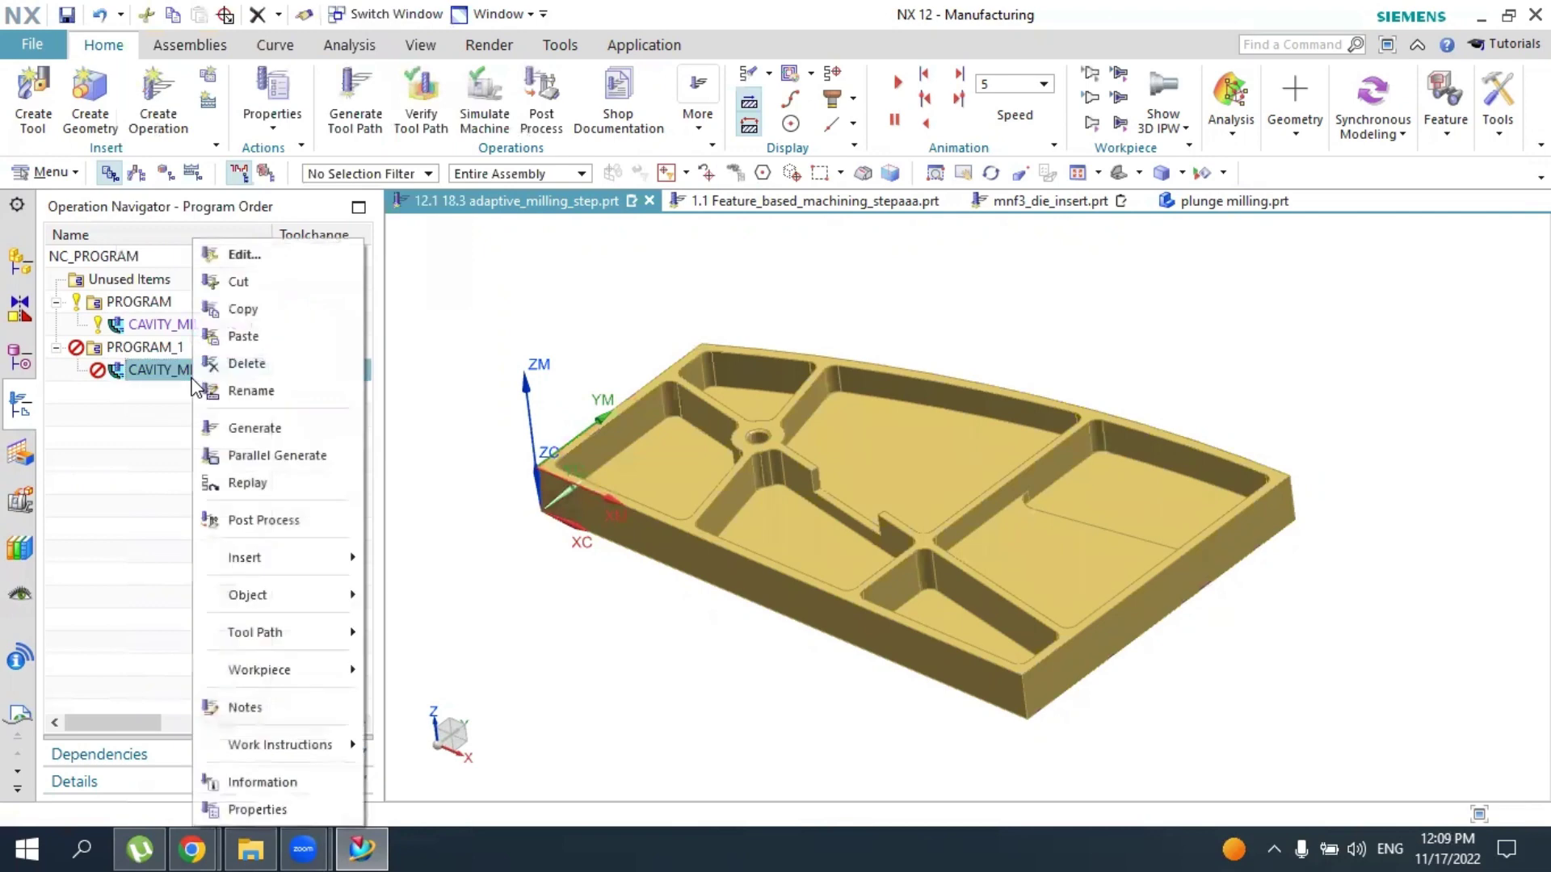
left_click(244, 363)
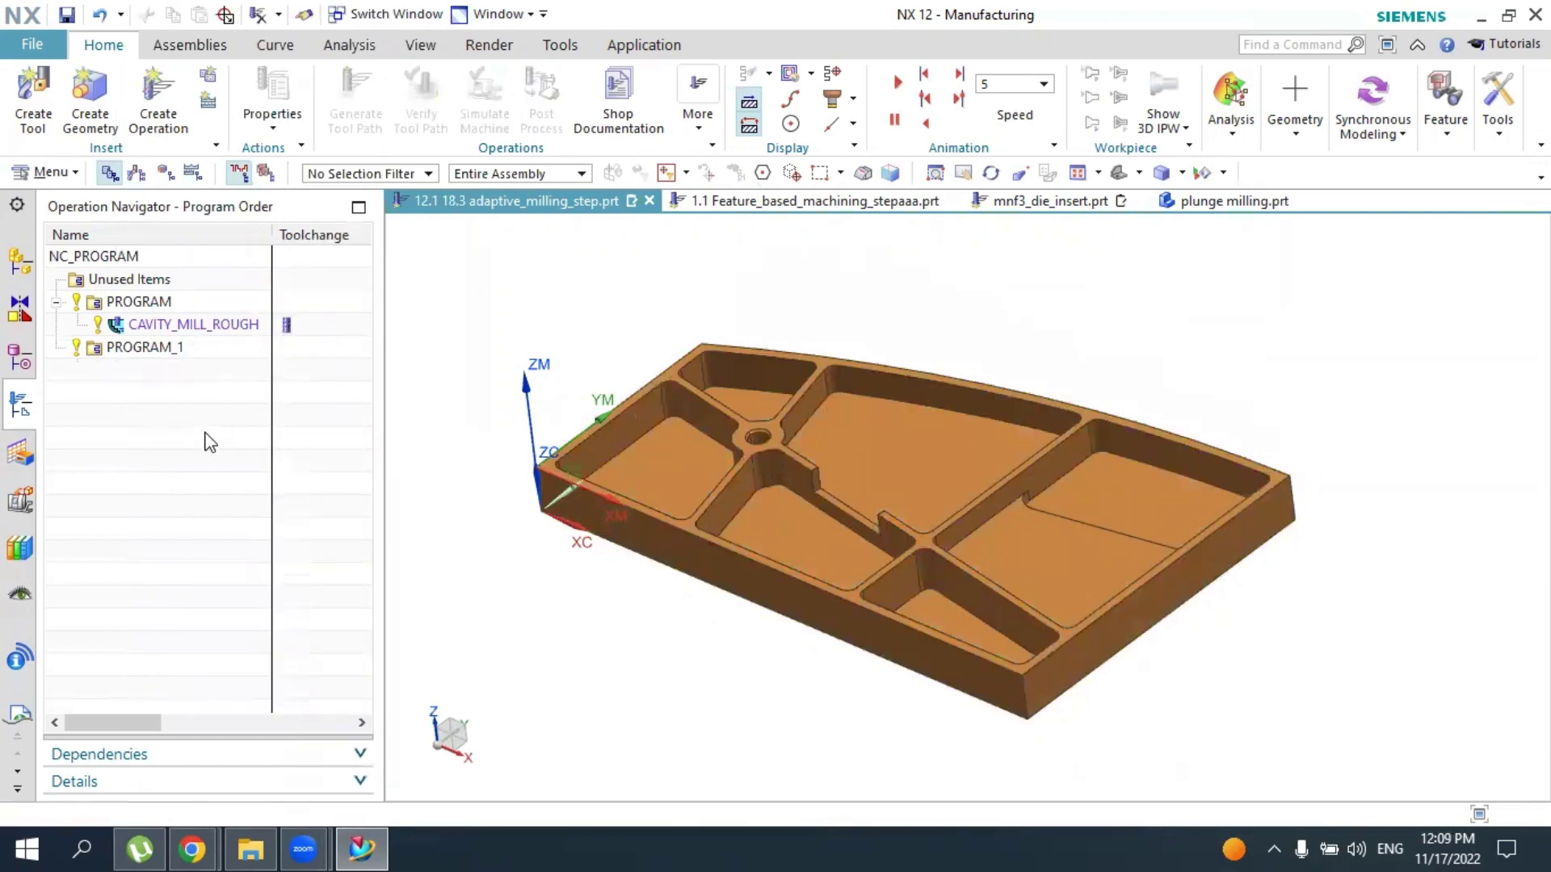
left_click(149, 87)
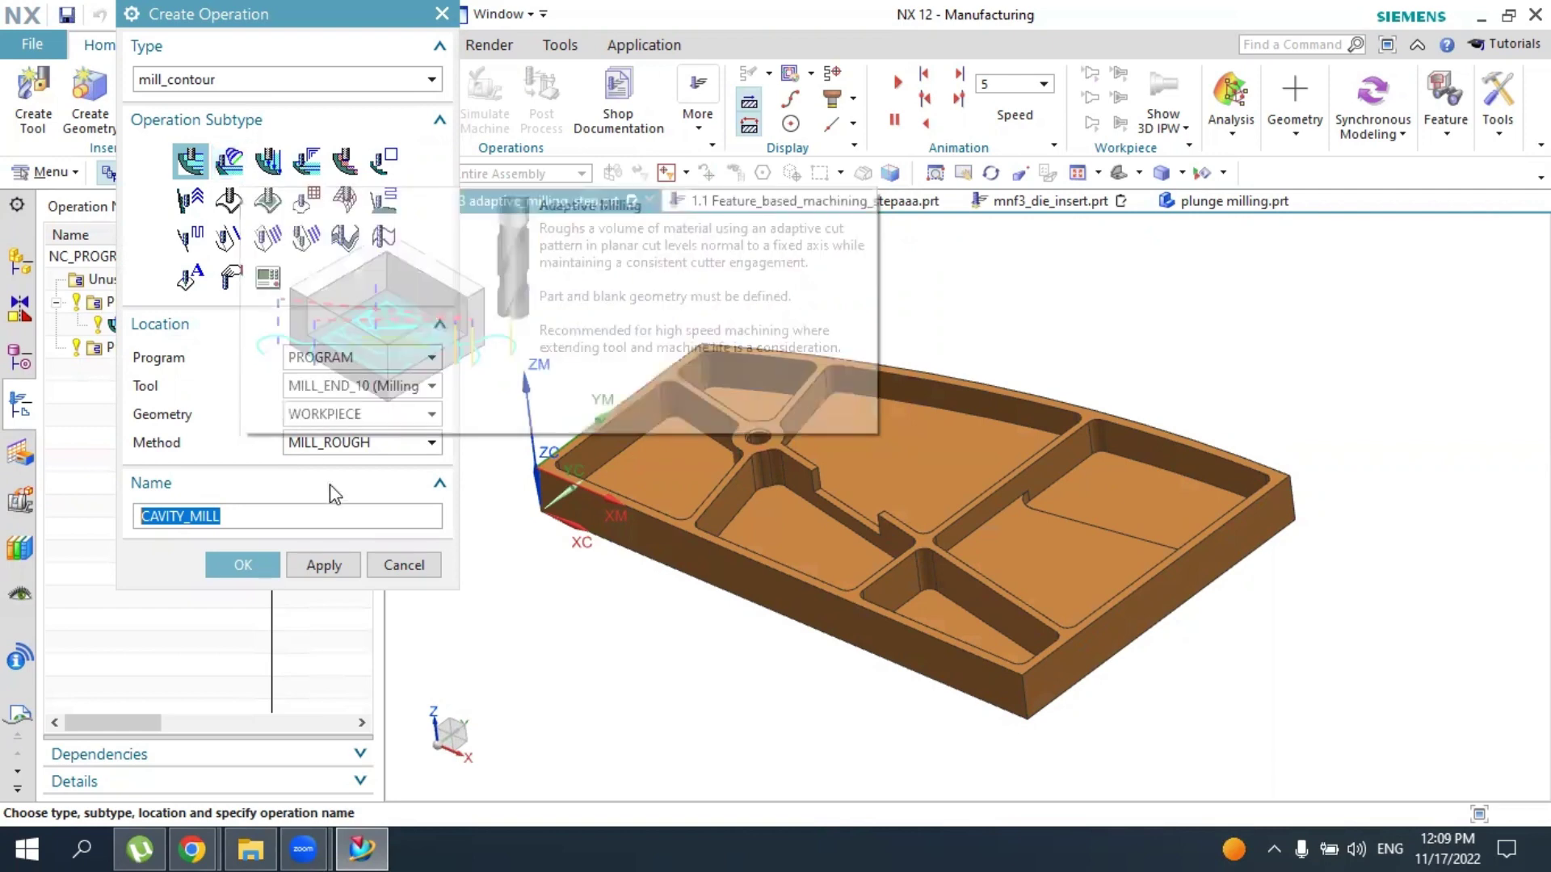
left_click(404, 564)
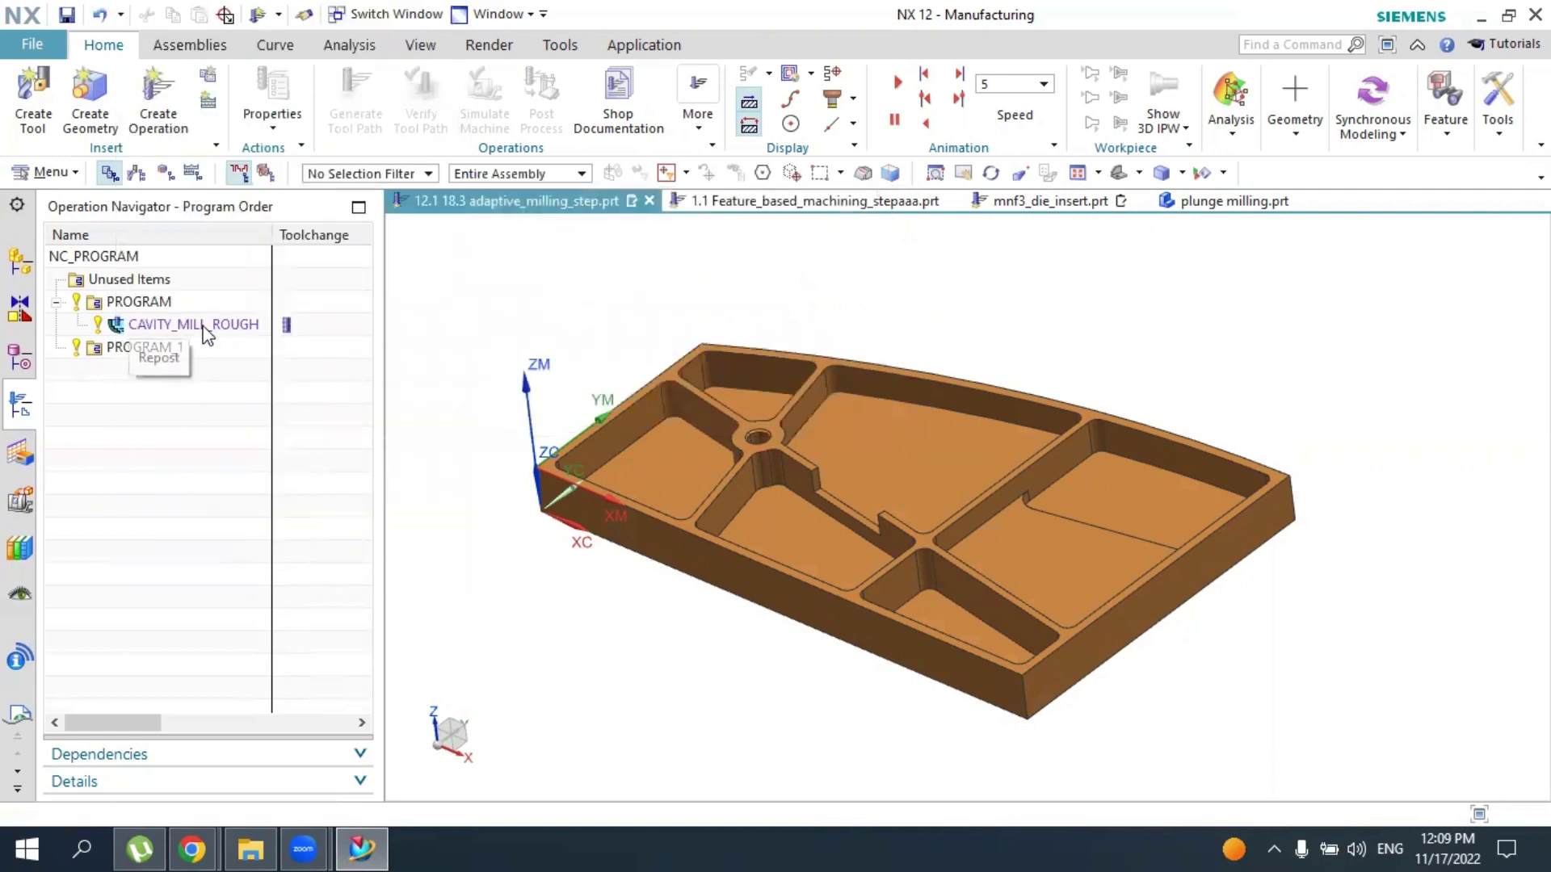
left_click(202, 325)
double_click(202, 325)
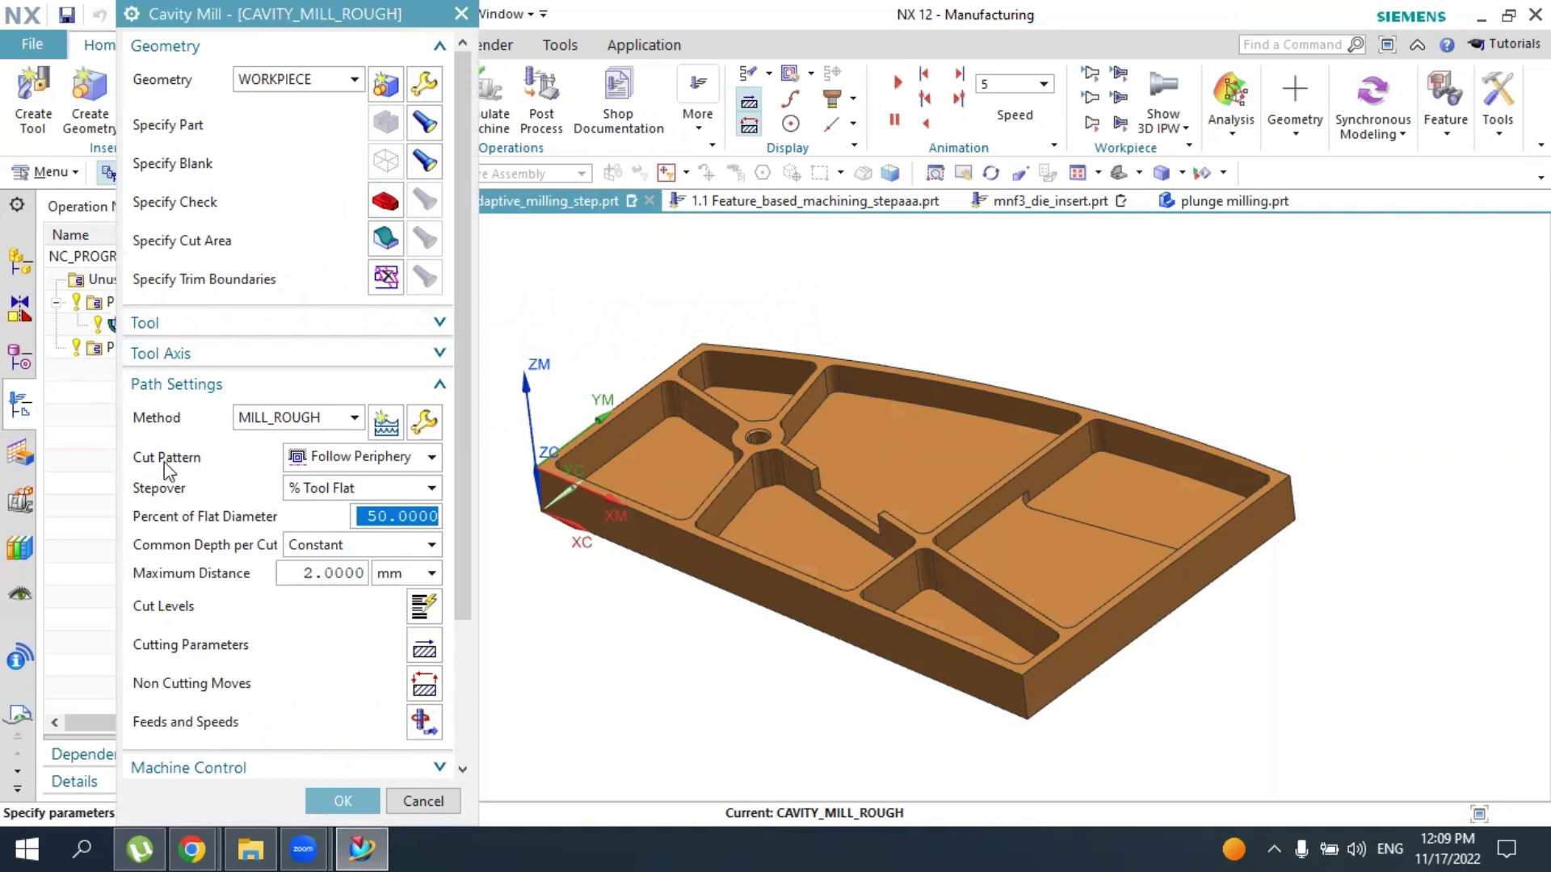
left_click(340, 458)
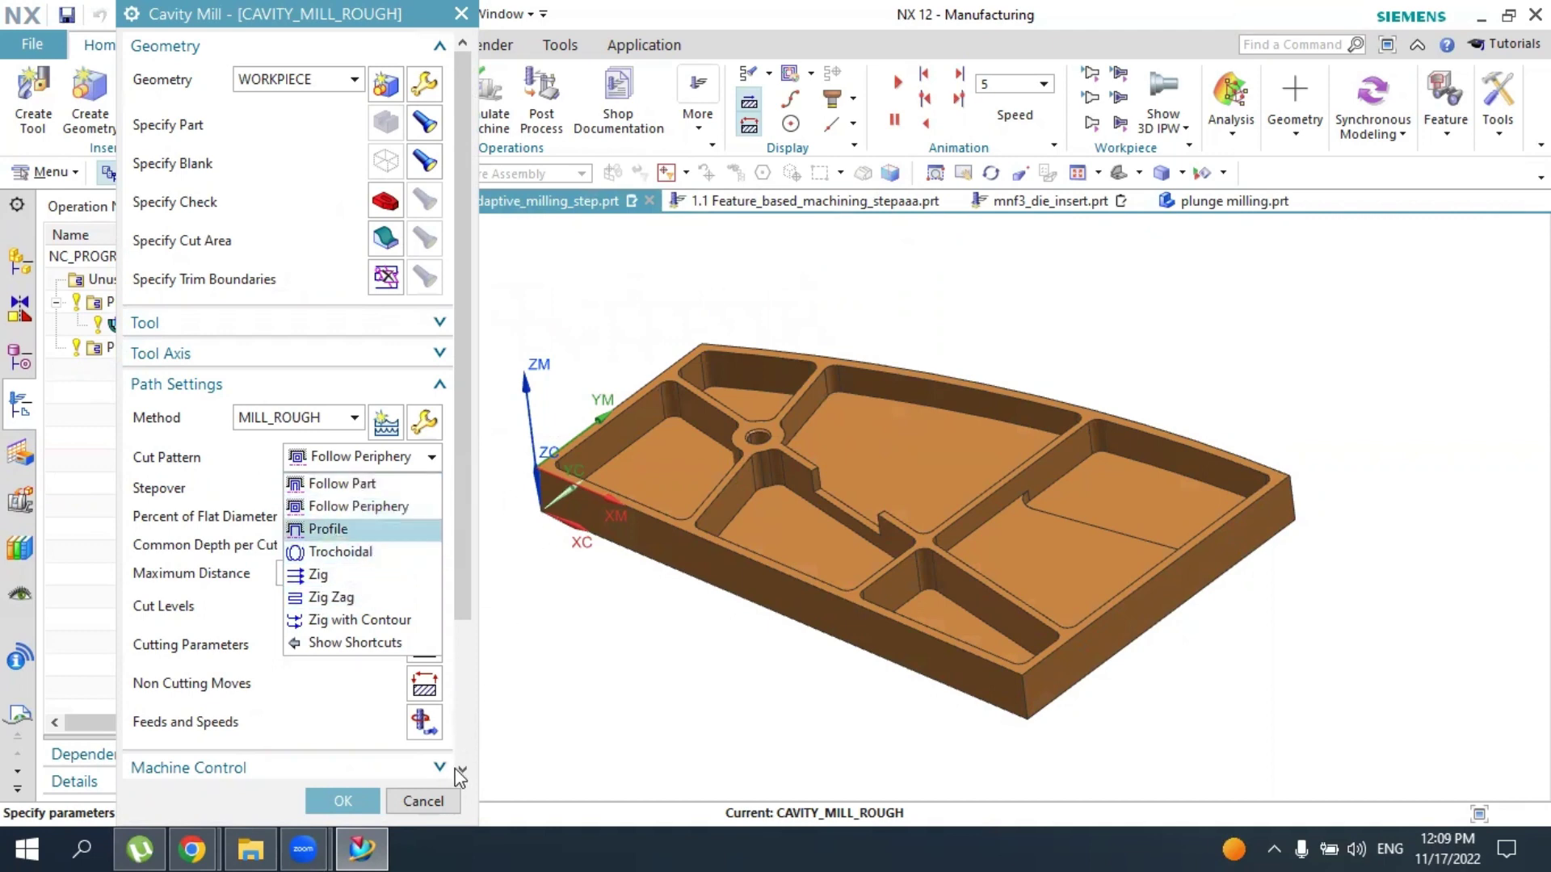
left_click(423, 803)
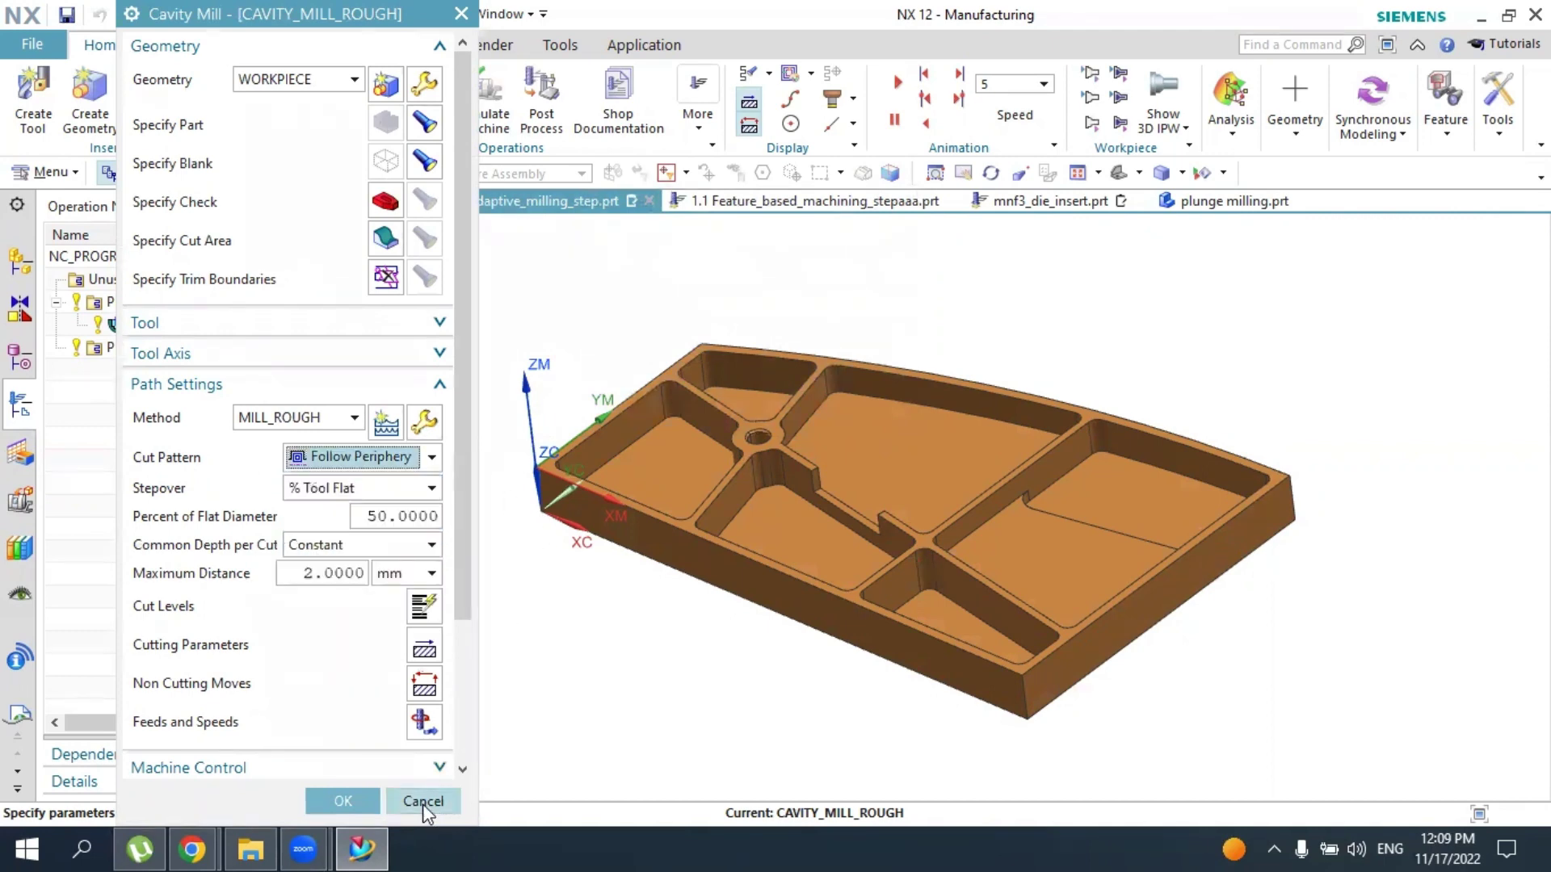
left_click(423, 803)
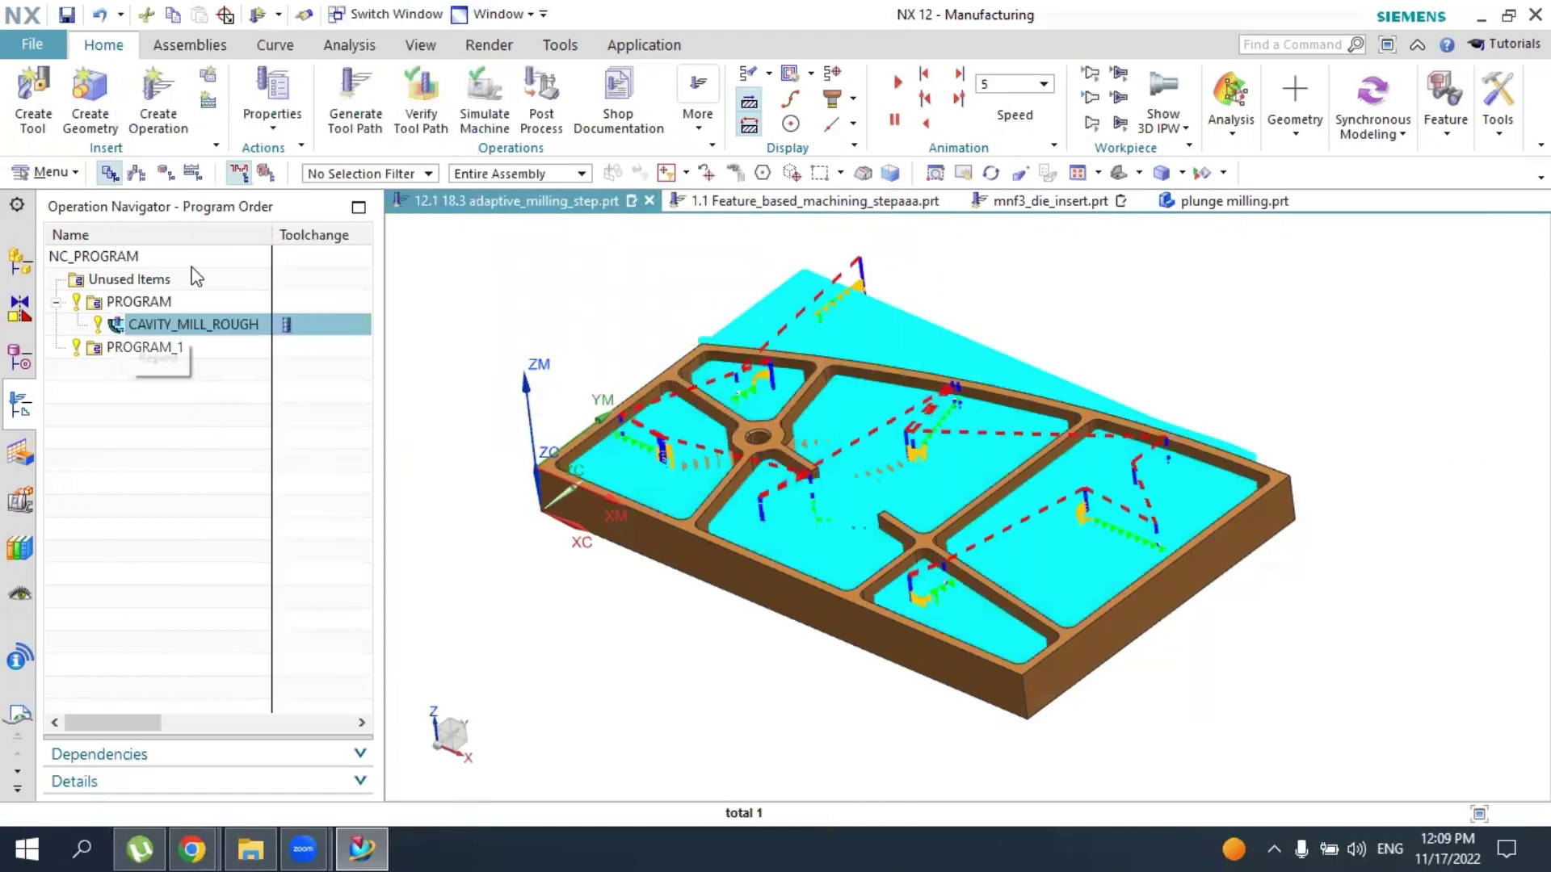
Create a mill_contour Adaptive Milling operation named ADAPTIVE_MILLING
left_click(158, 104)
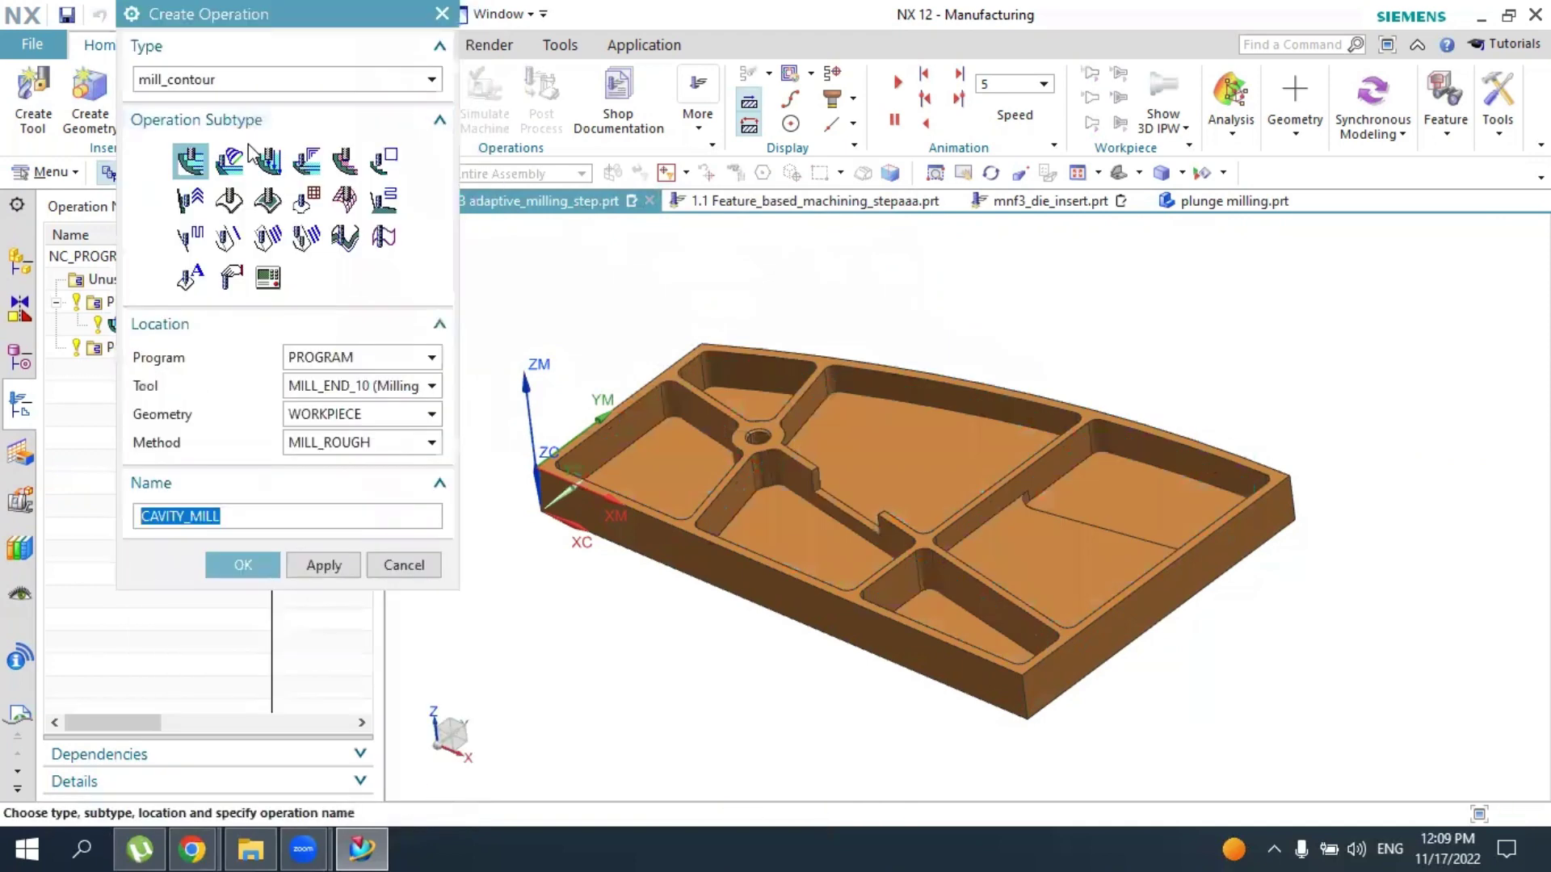
left_click(232, 162)
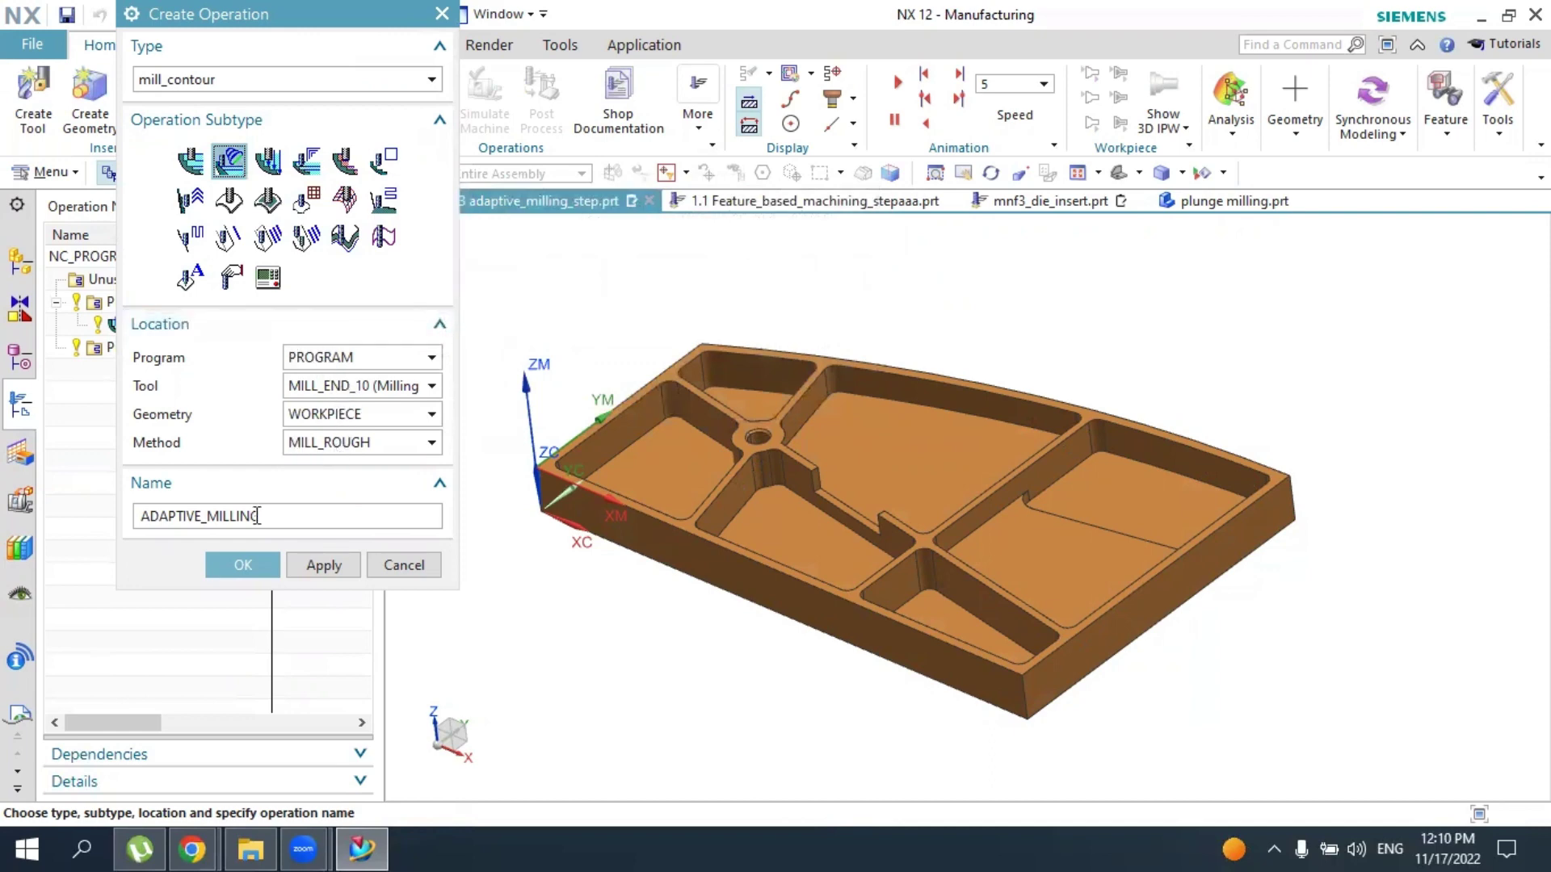
left_click(243, 565)
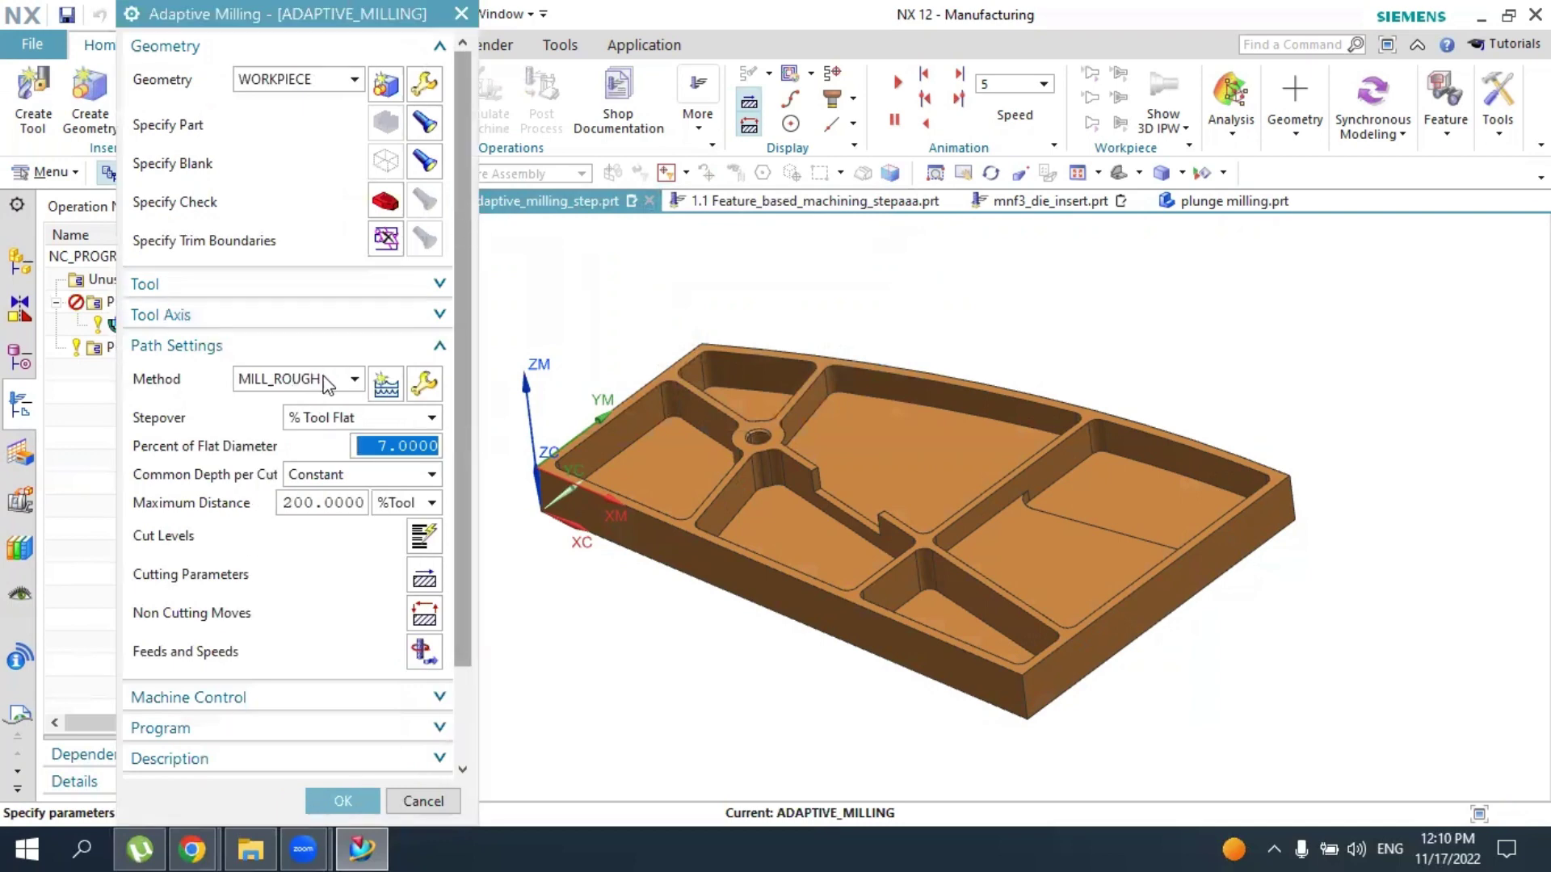
Generate the ADAPTIVE_MILLING toolpath across the plate's pockets
scroll(322, 387, "down", 3)
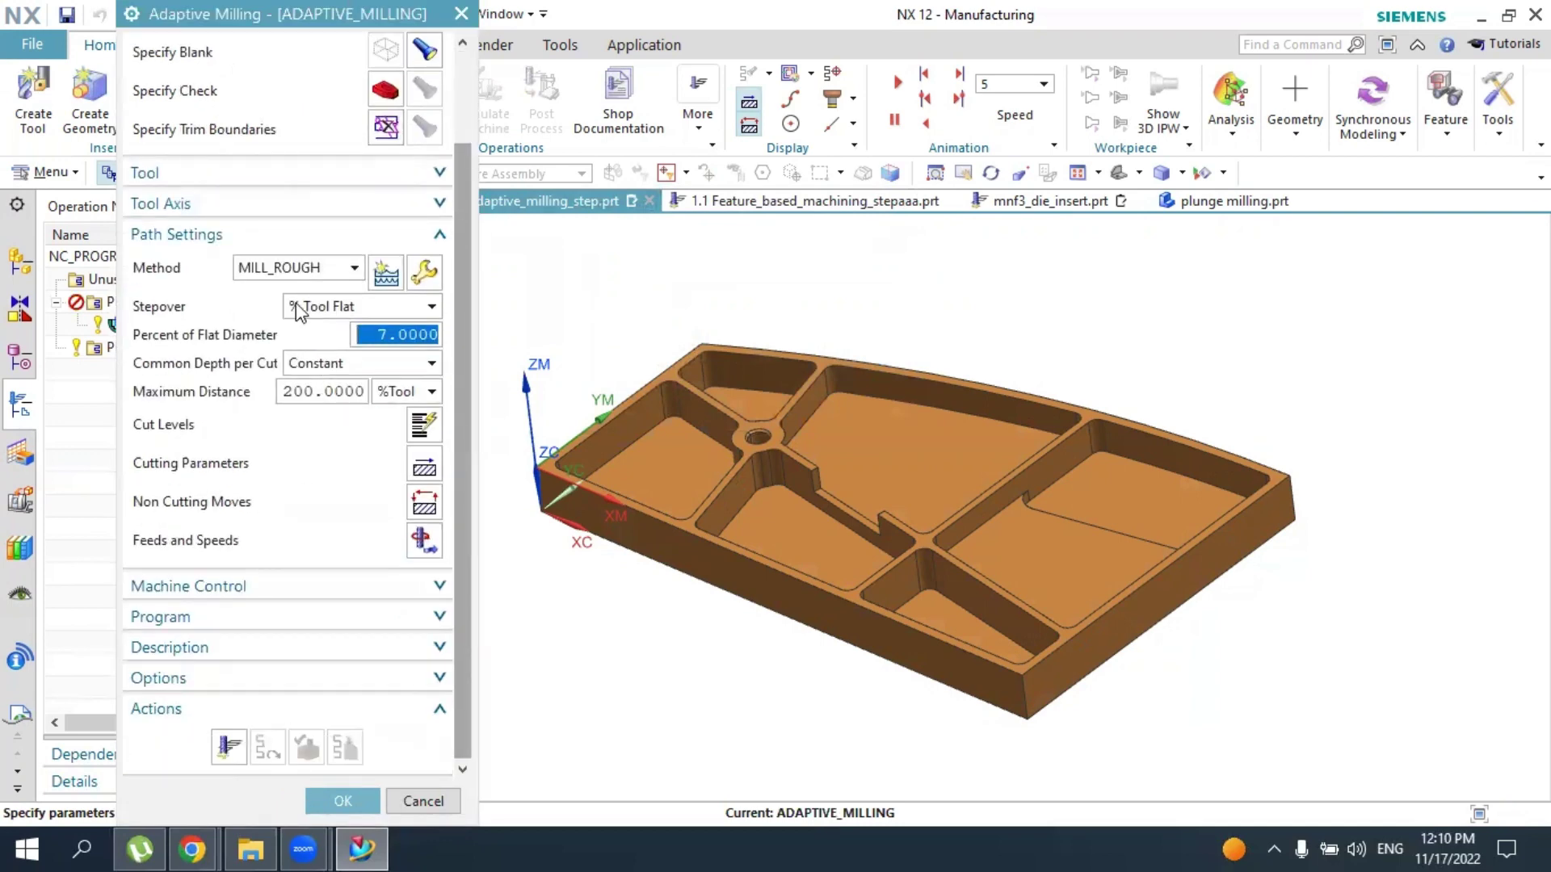
left_click(229, 748)
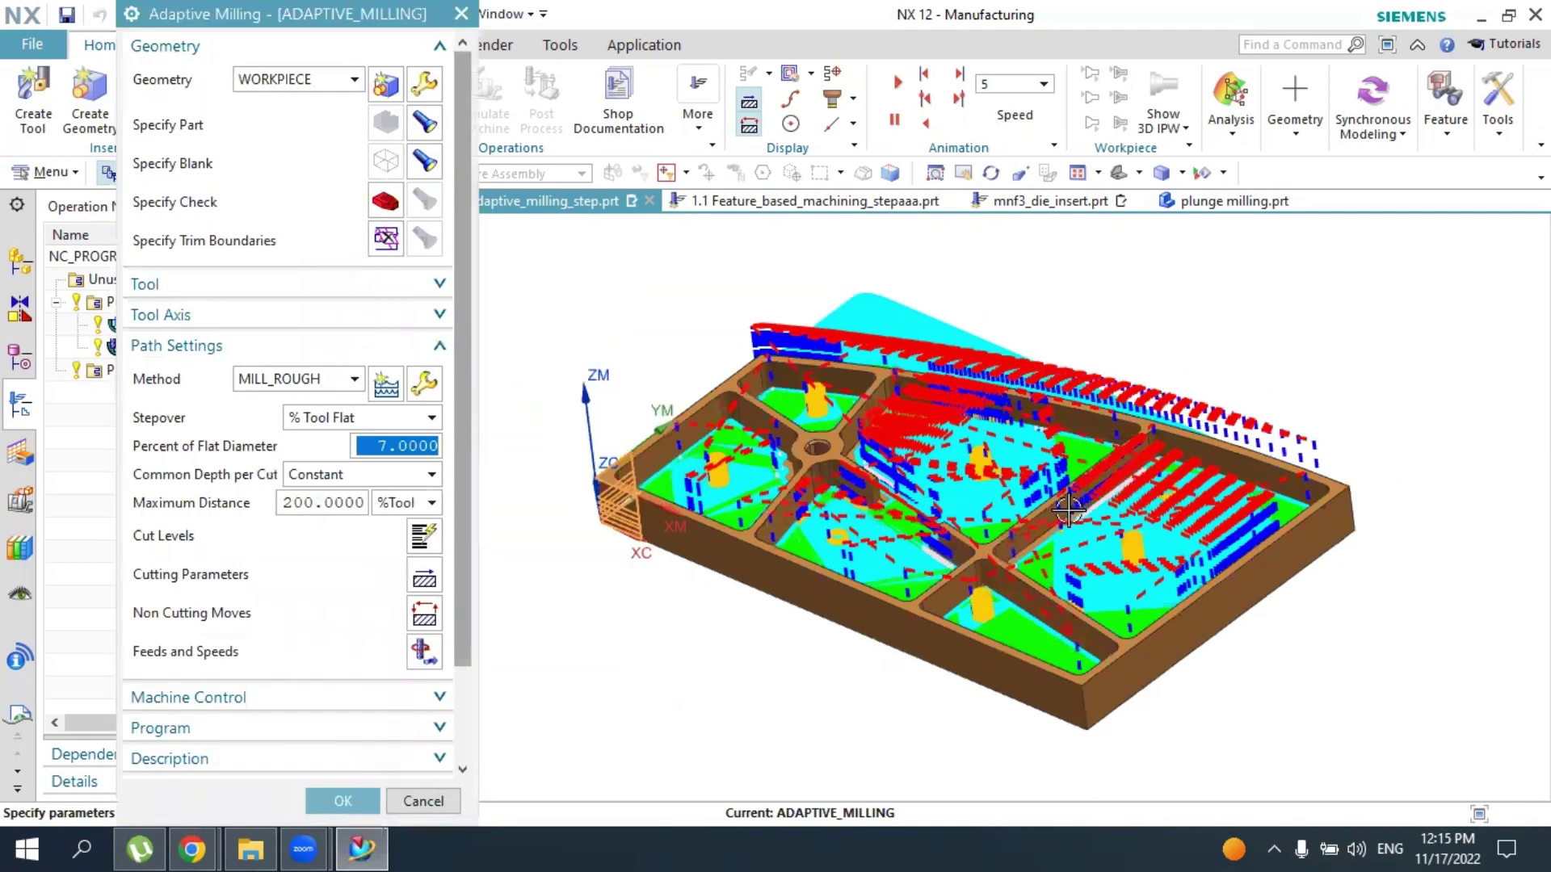
scroll(327, 686, "down", 3)
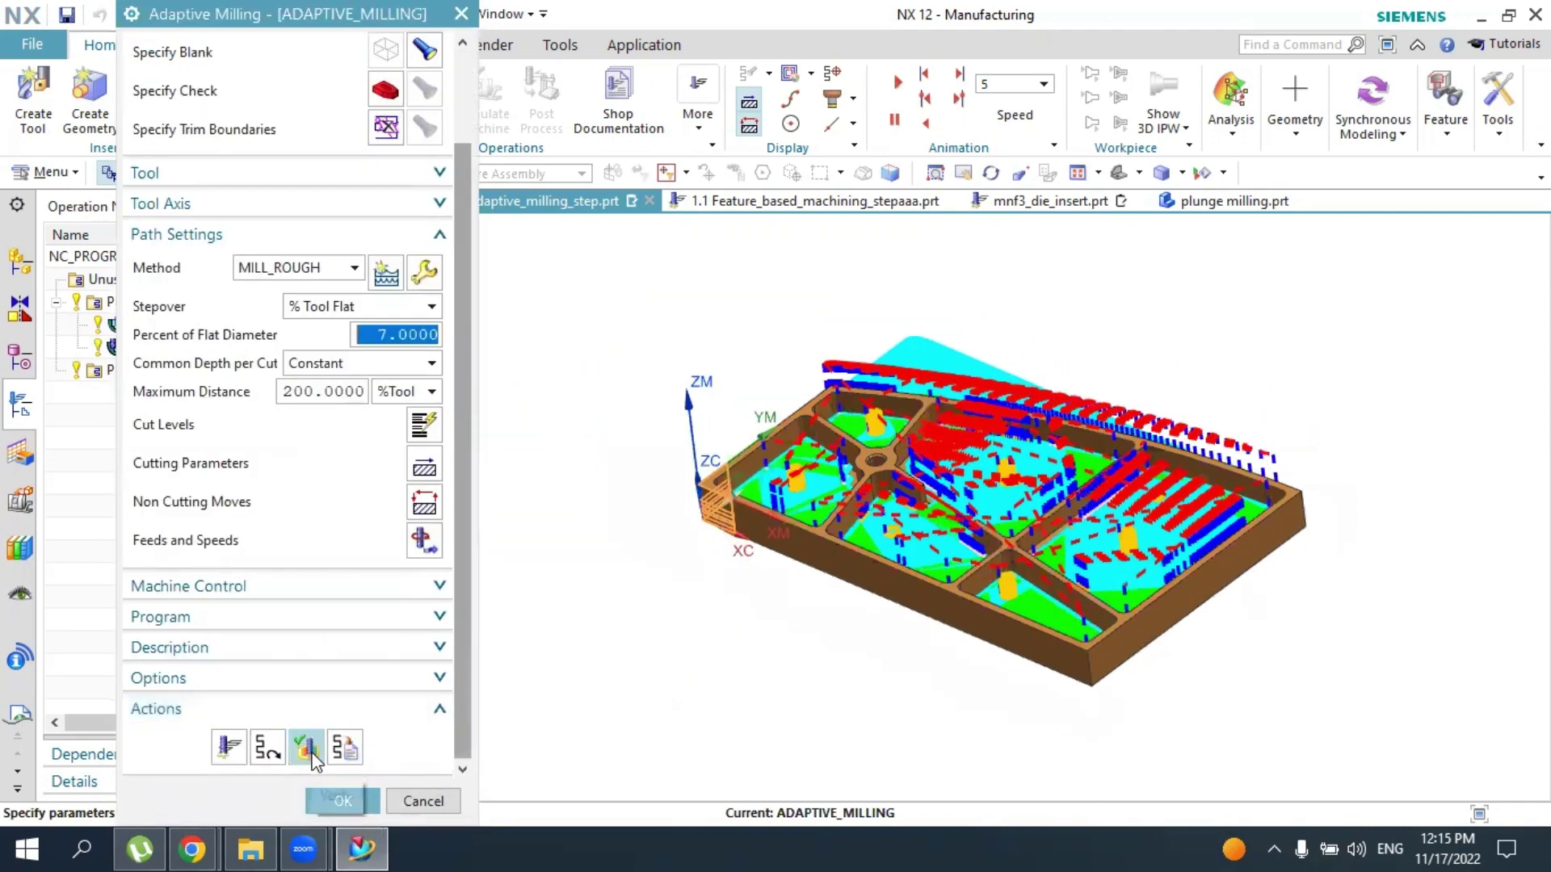
Play the 3D Dynamic simulation of the 4060-motion adaptive path, stopping at motion 319
middle_click(327, 760)
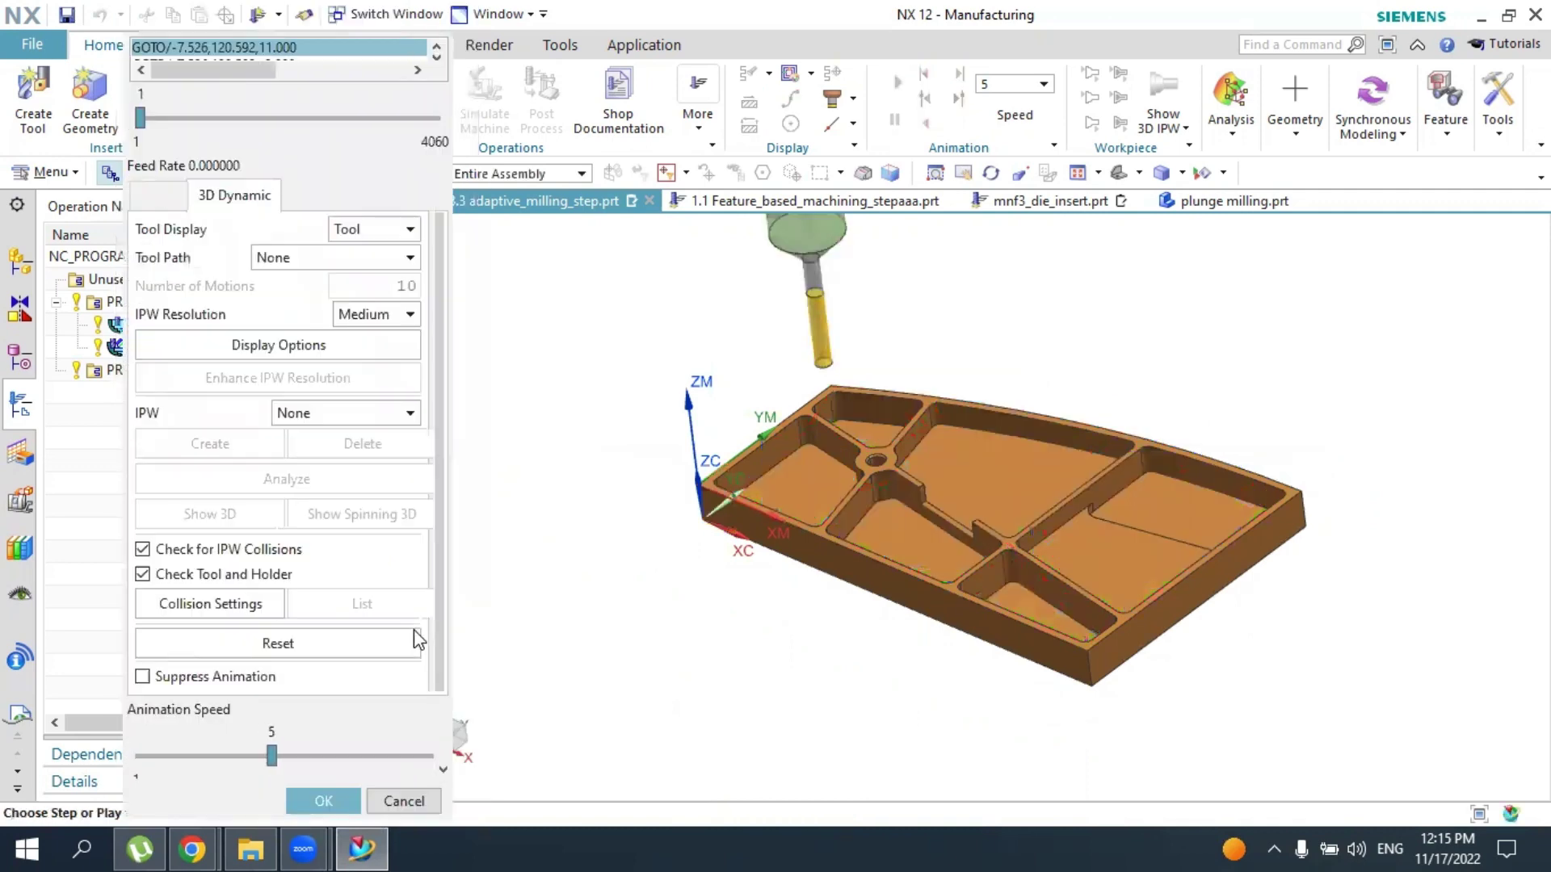
left_click(286, 754)
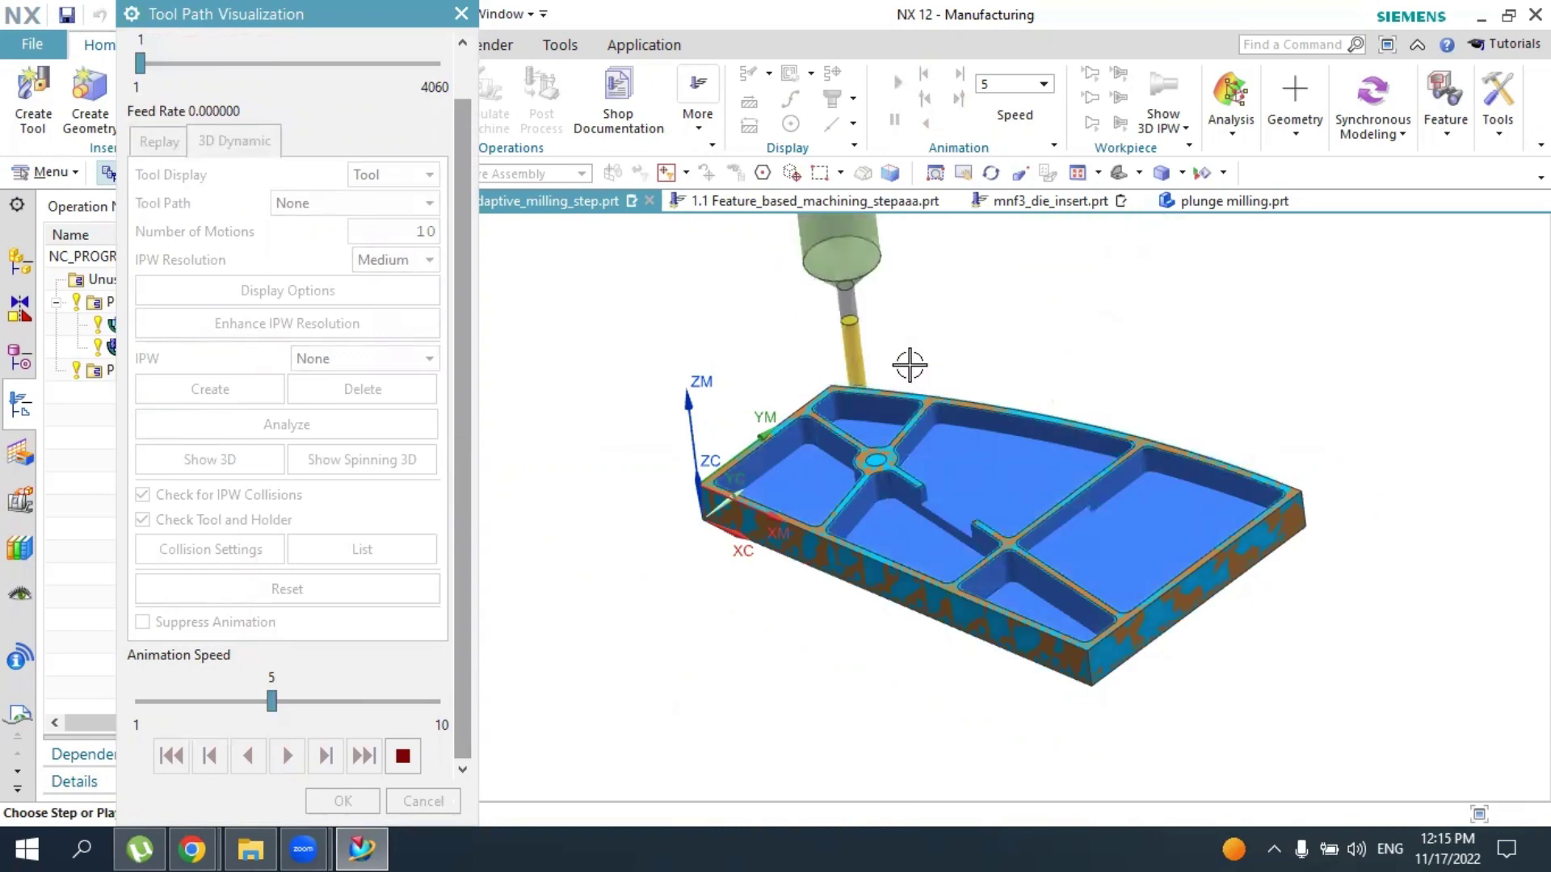
scroll(1084, 357, "up", 3)
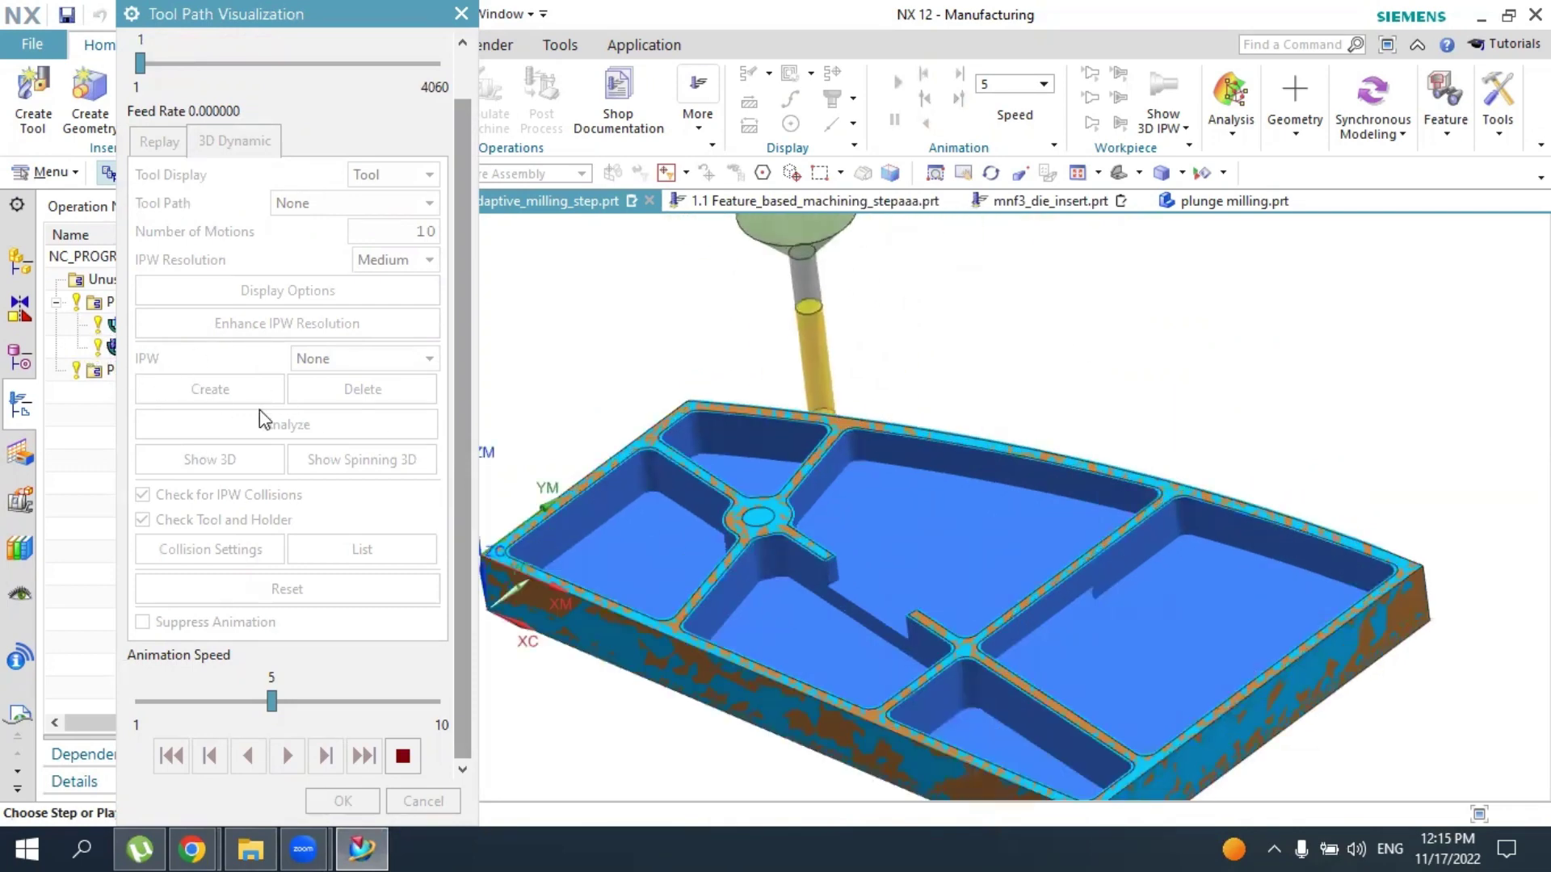
left_click(401, 758)
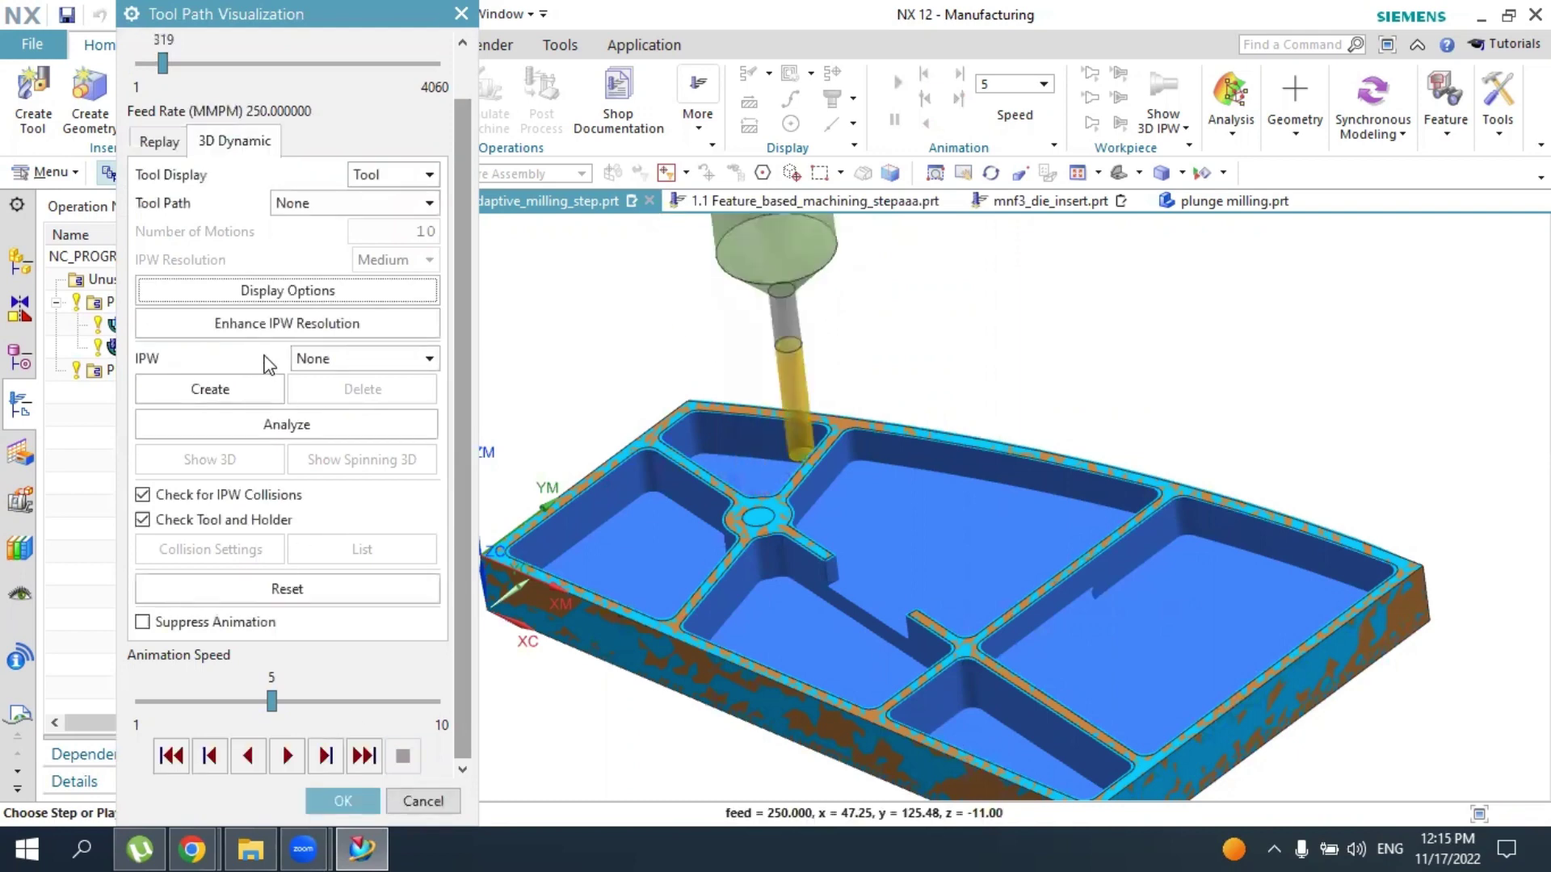
Close the adaptive milling verification and delete the CAVITY_MILL_ROUGH operation
left_click(341, 802)
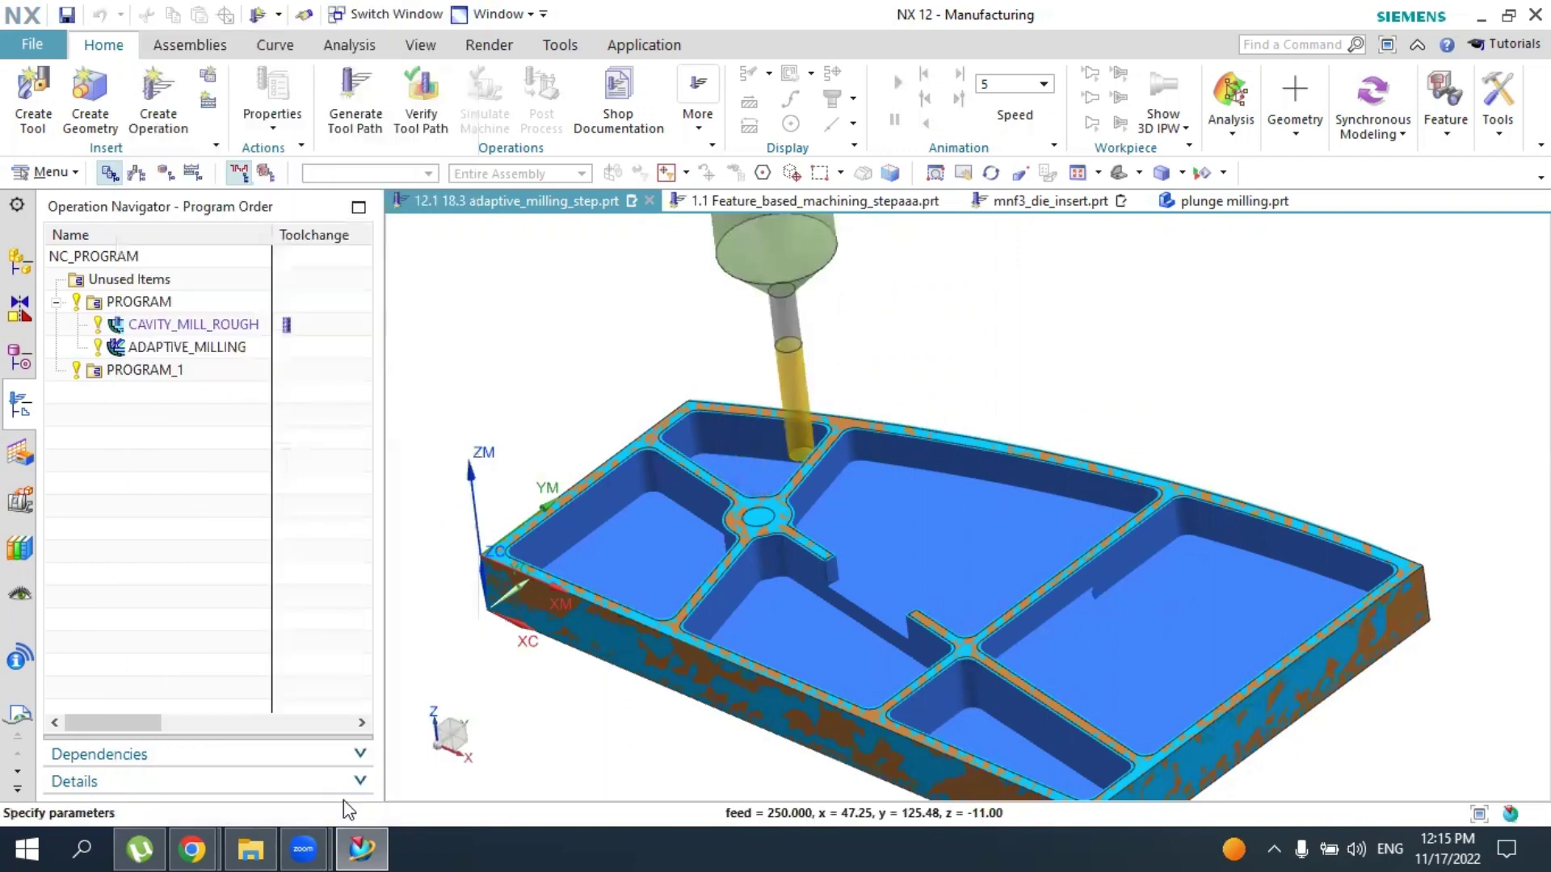
left_click(343, 802)
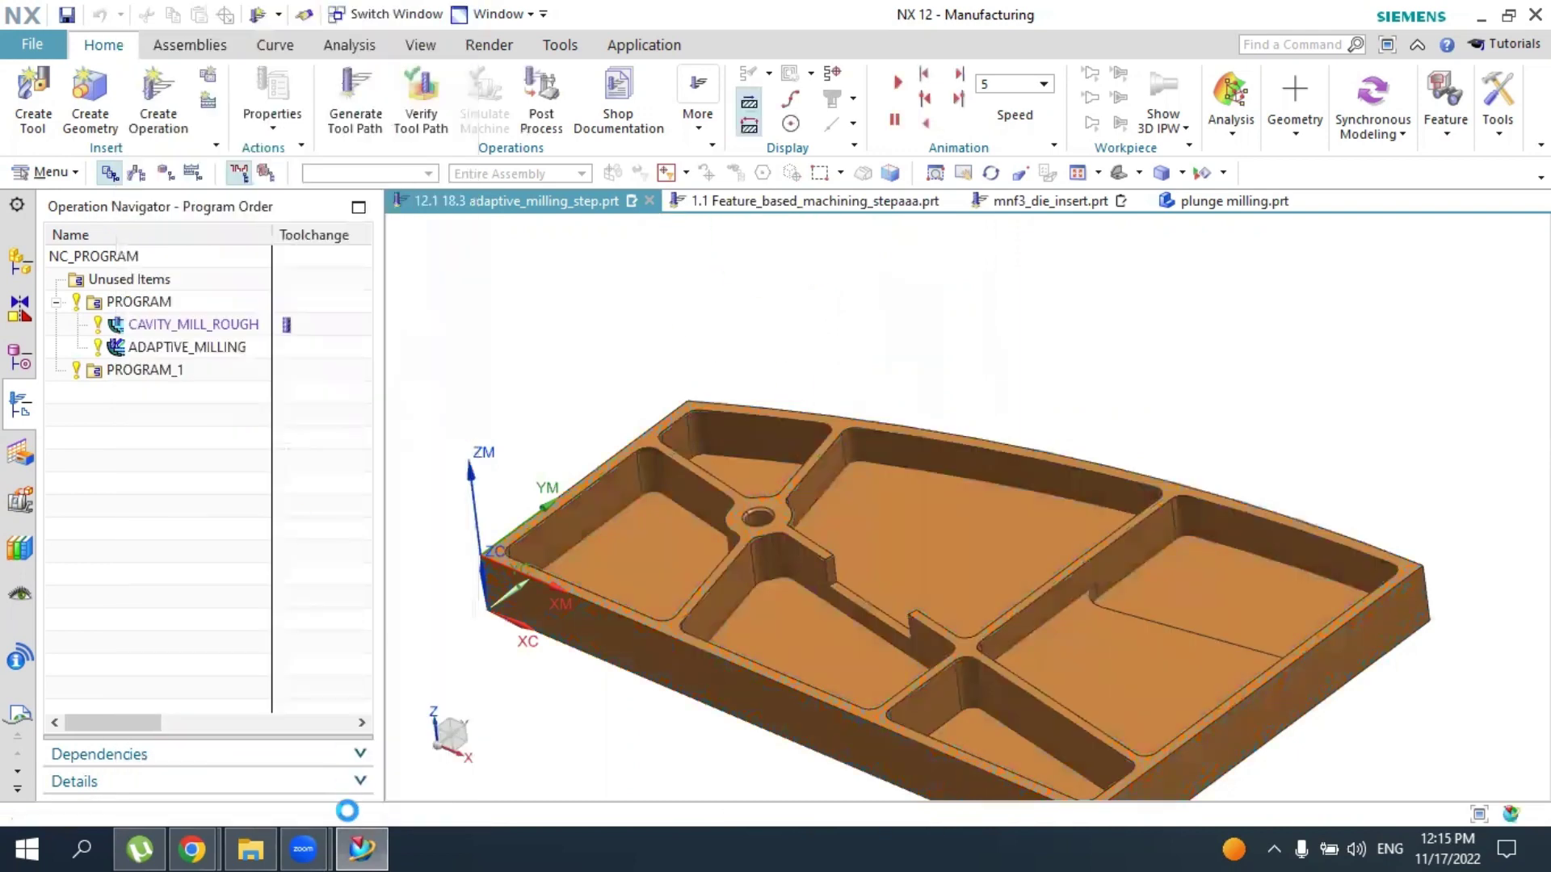
left_click(197, 326)
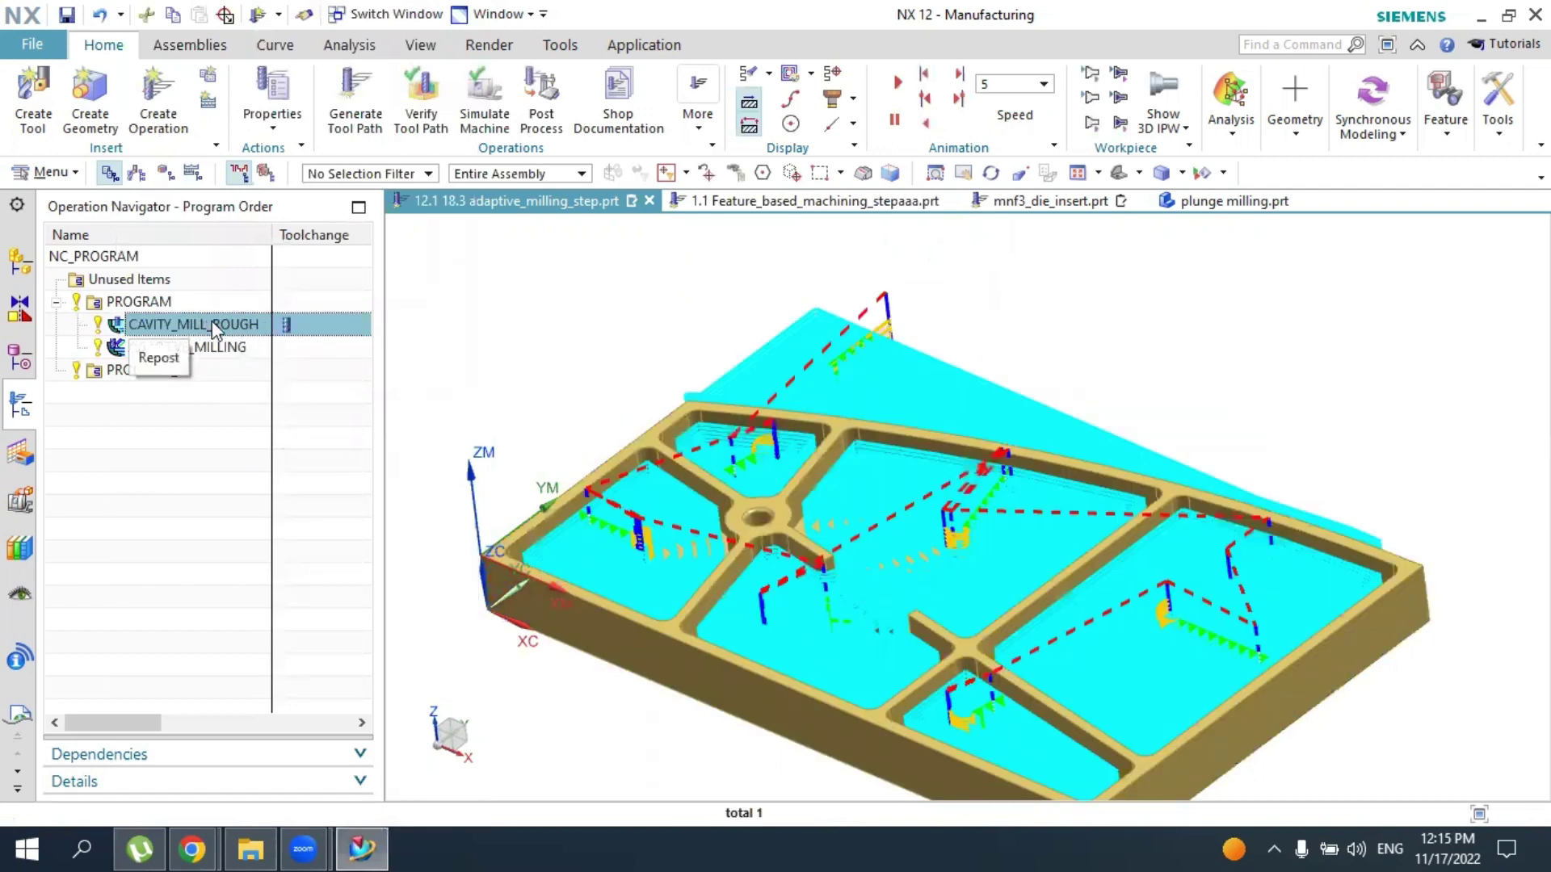
right_click(217, 324)
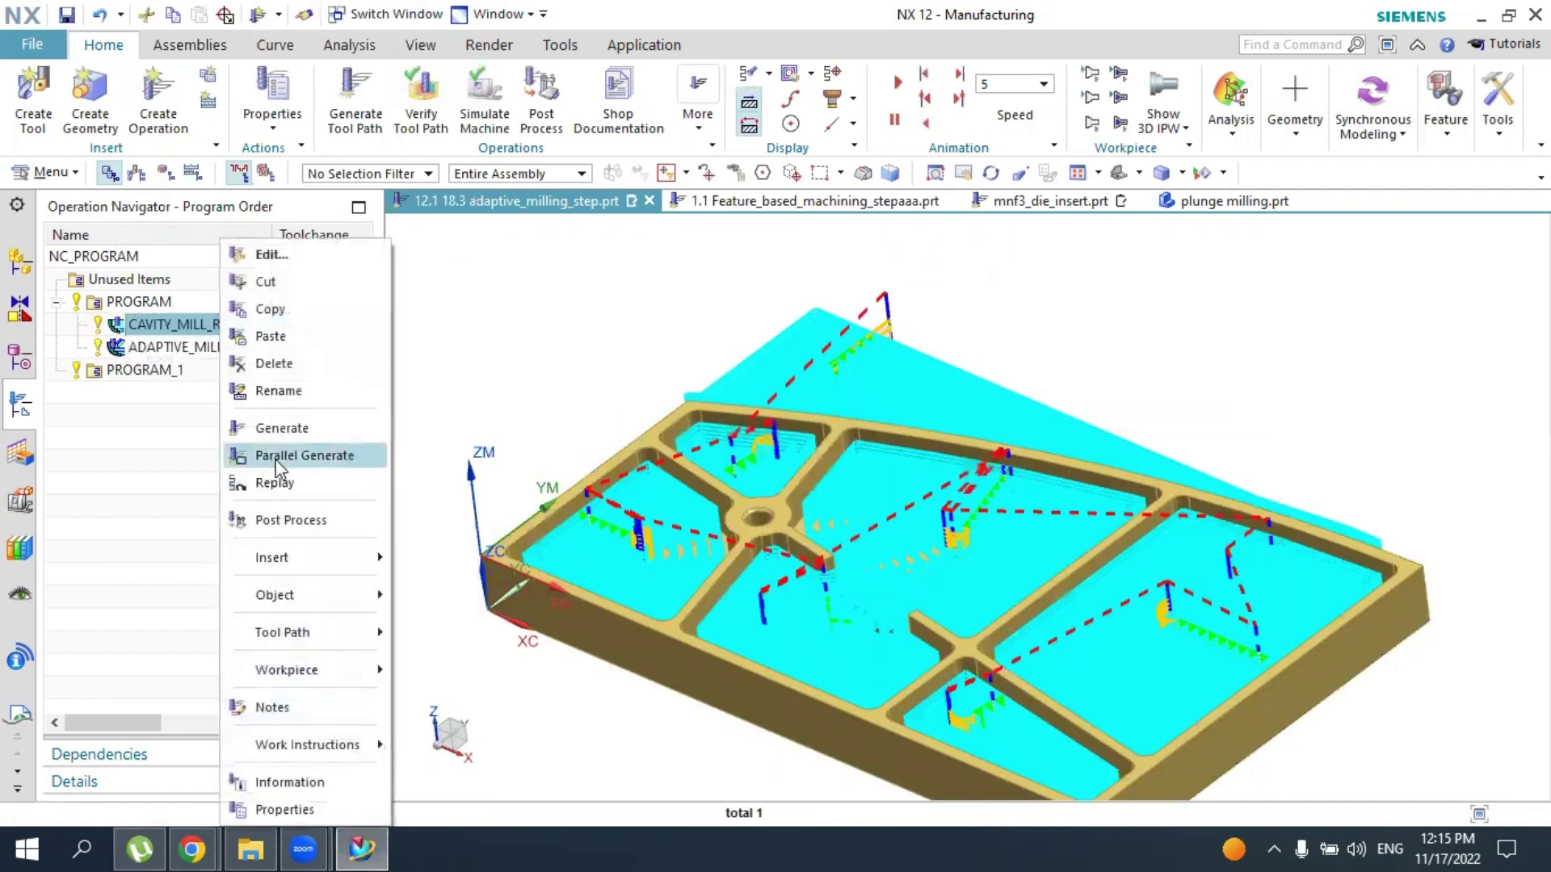
left_click(268, 368)
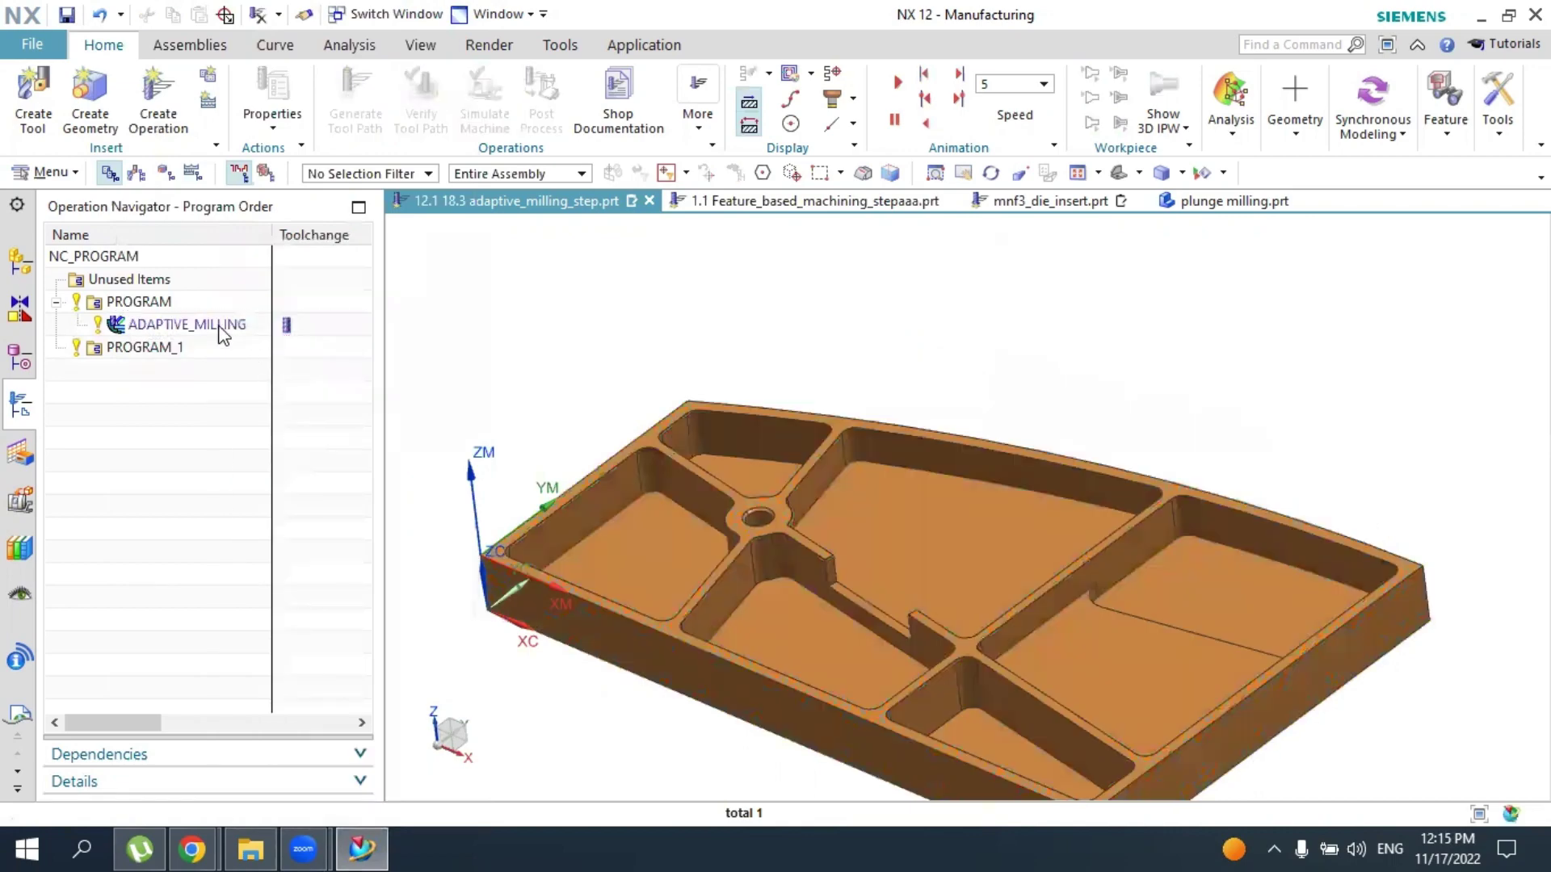
Delete the ADAPTIVE_MILLING operation and the PROGRAM_1 group, then begin a new mill_contour operation
left_click(223, 327)
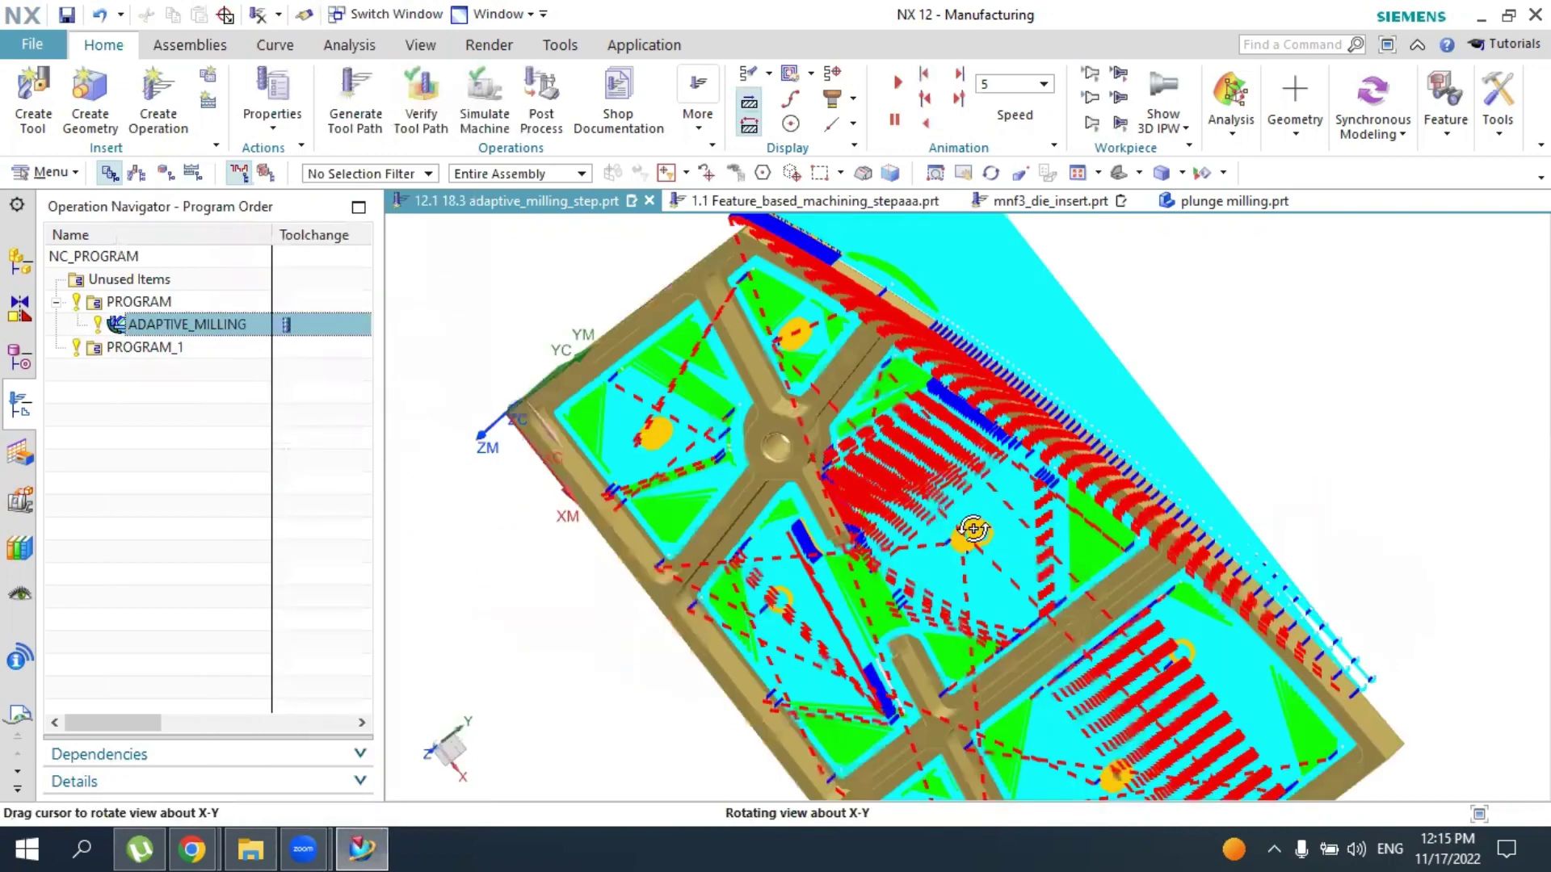
middle_click_drag(933, 545, 339, 439)
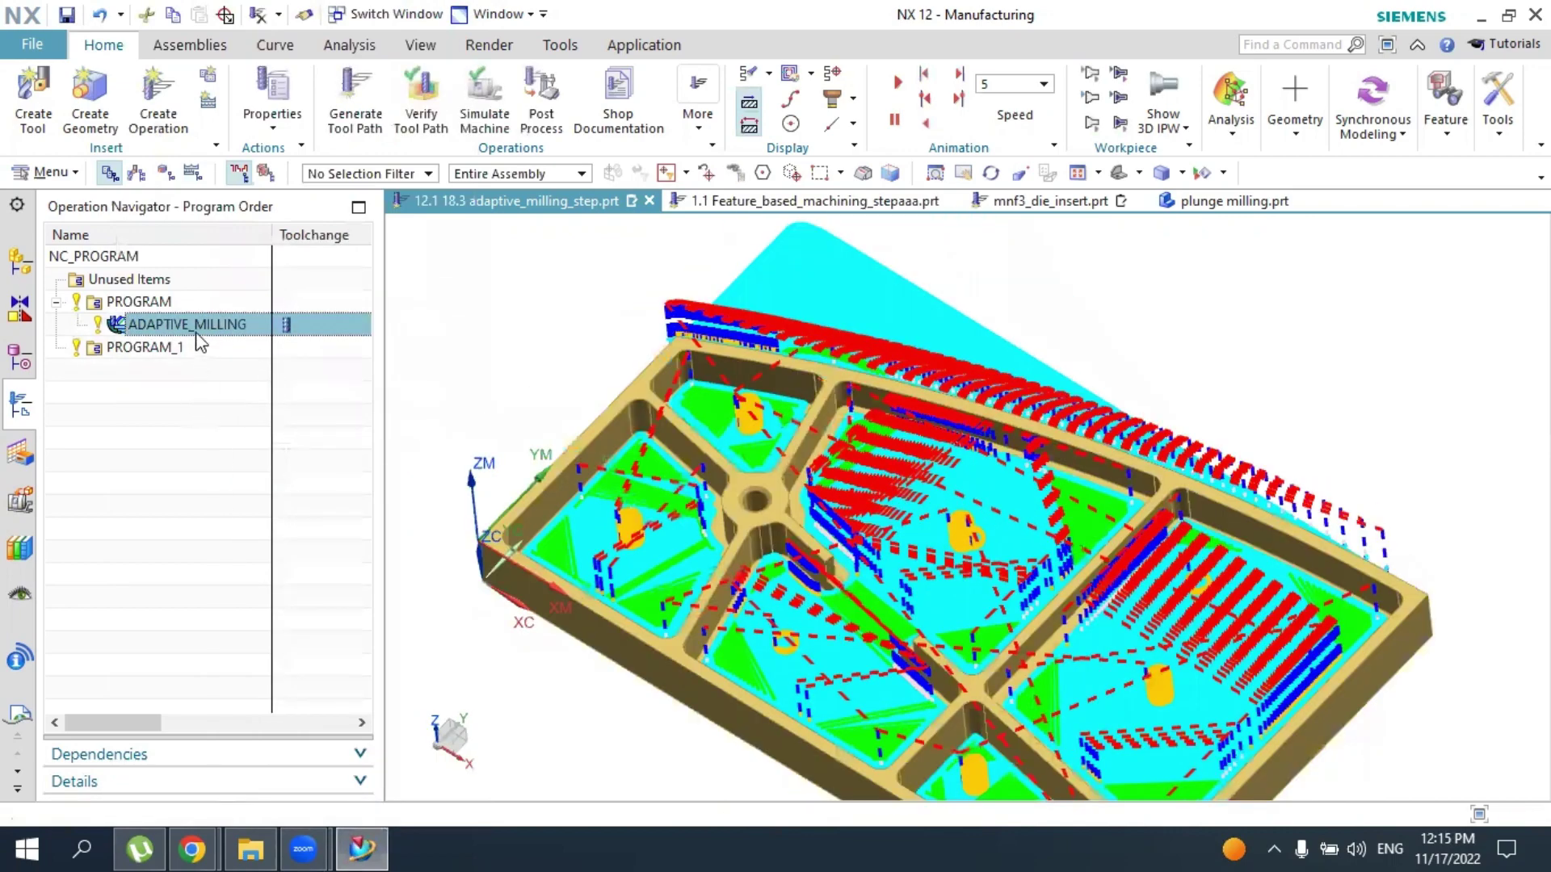
right_click(200, 327)
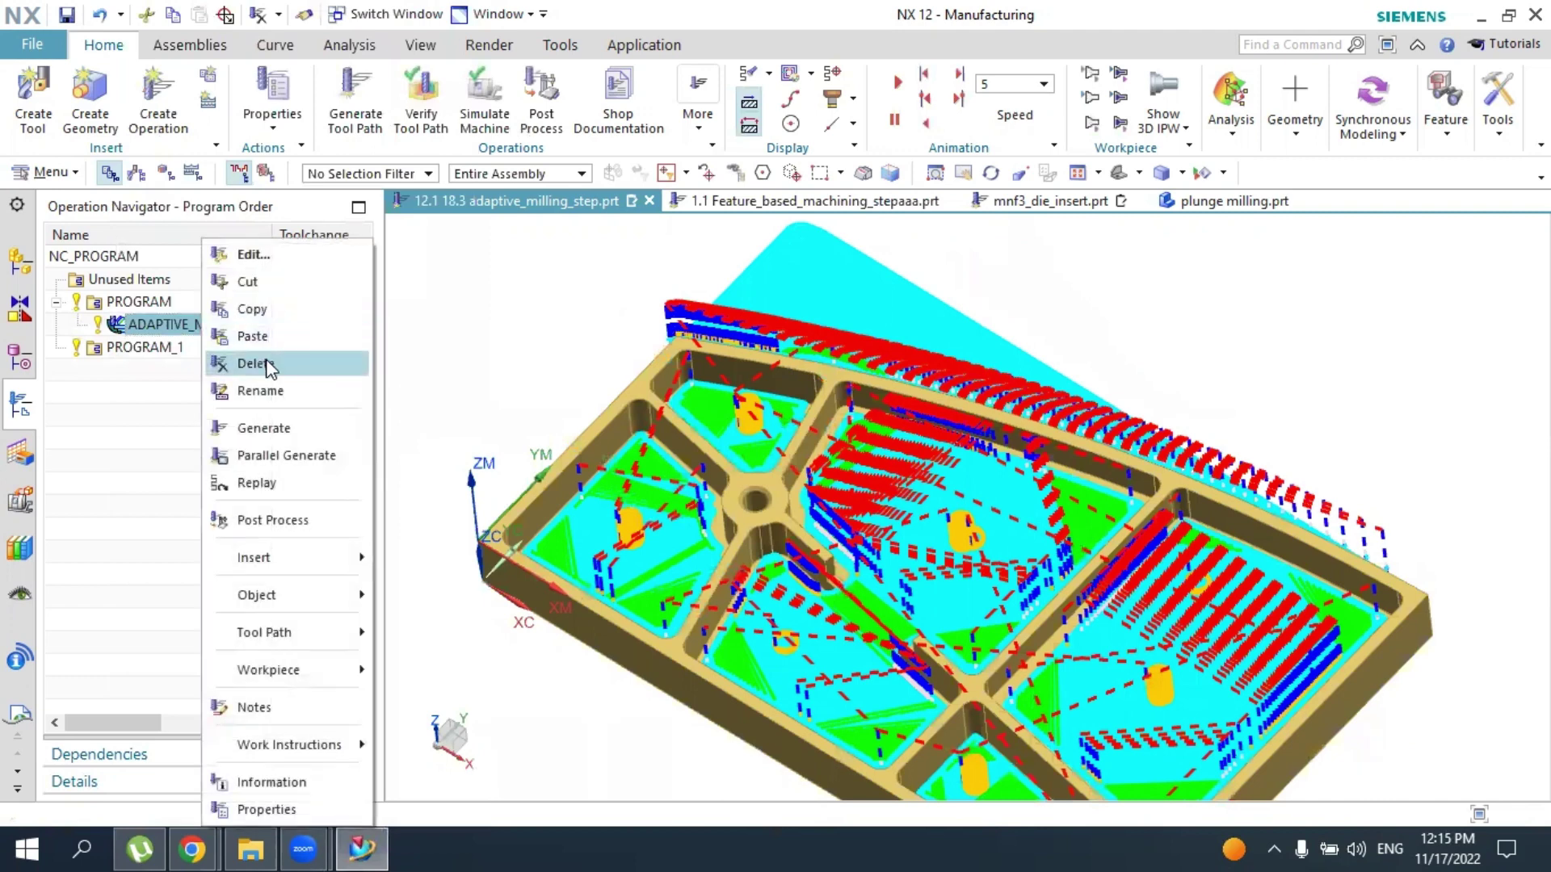
left_click(269, 364)
right_click(151, 324)
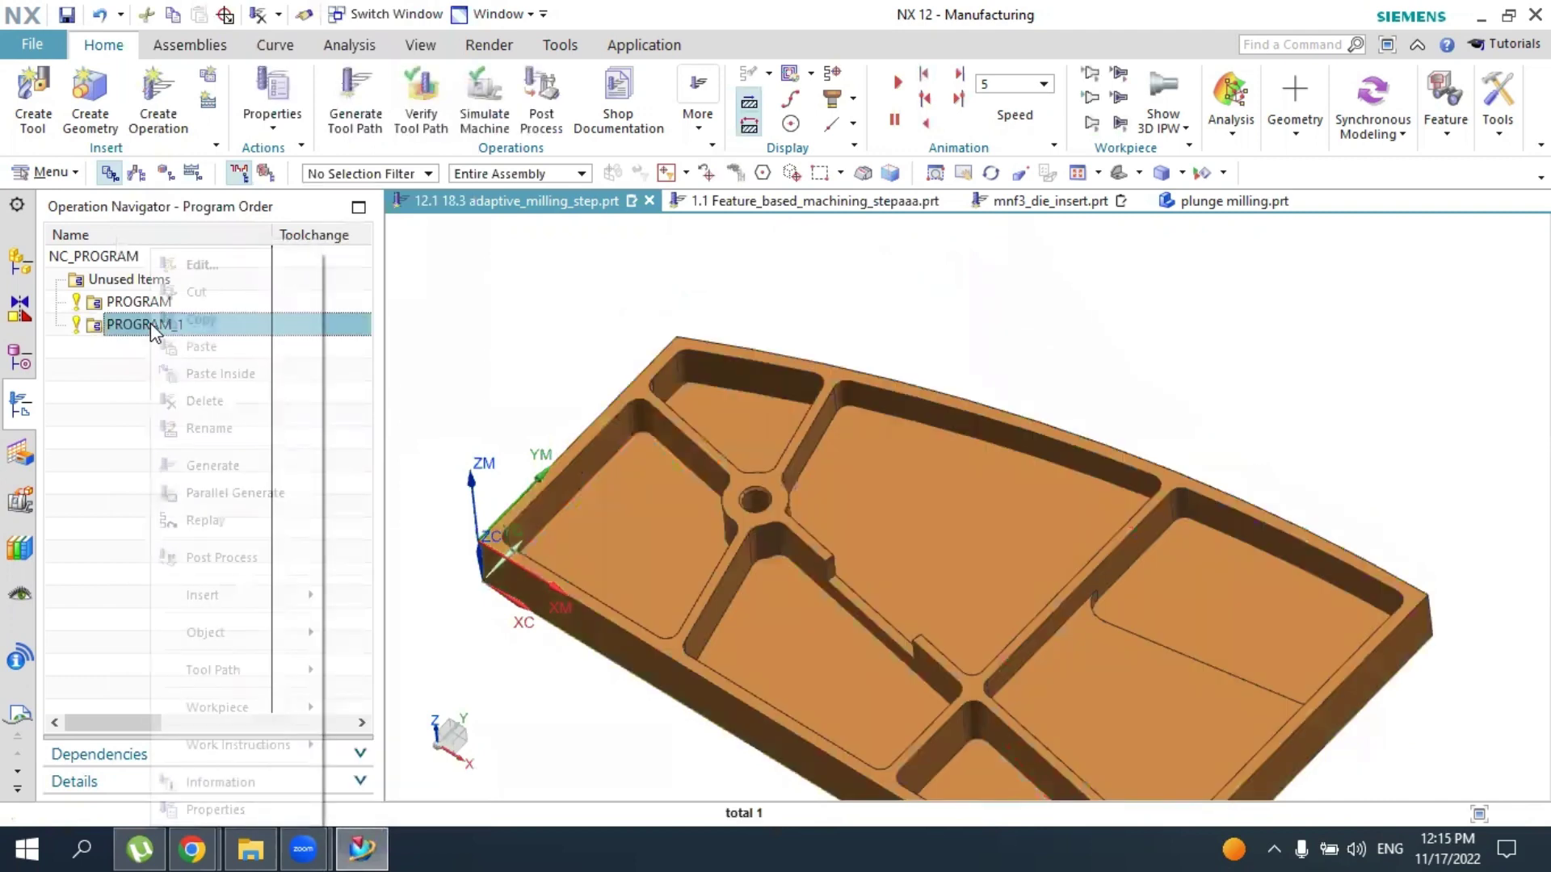
left_click(214, 401)
left_click(158, 91)
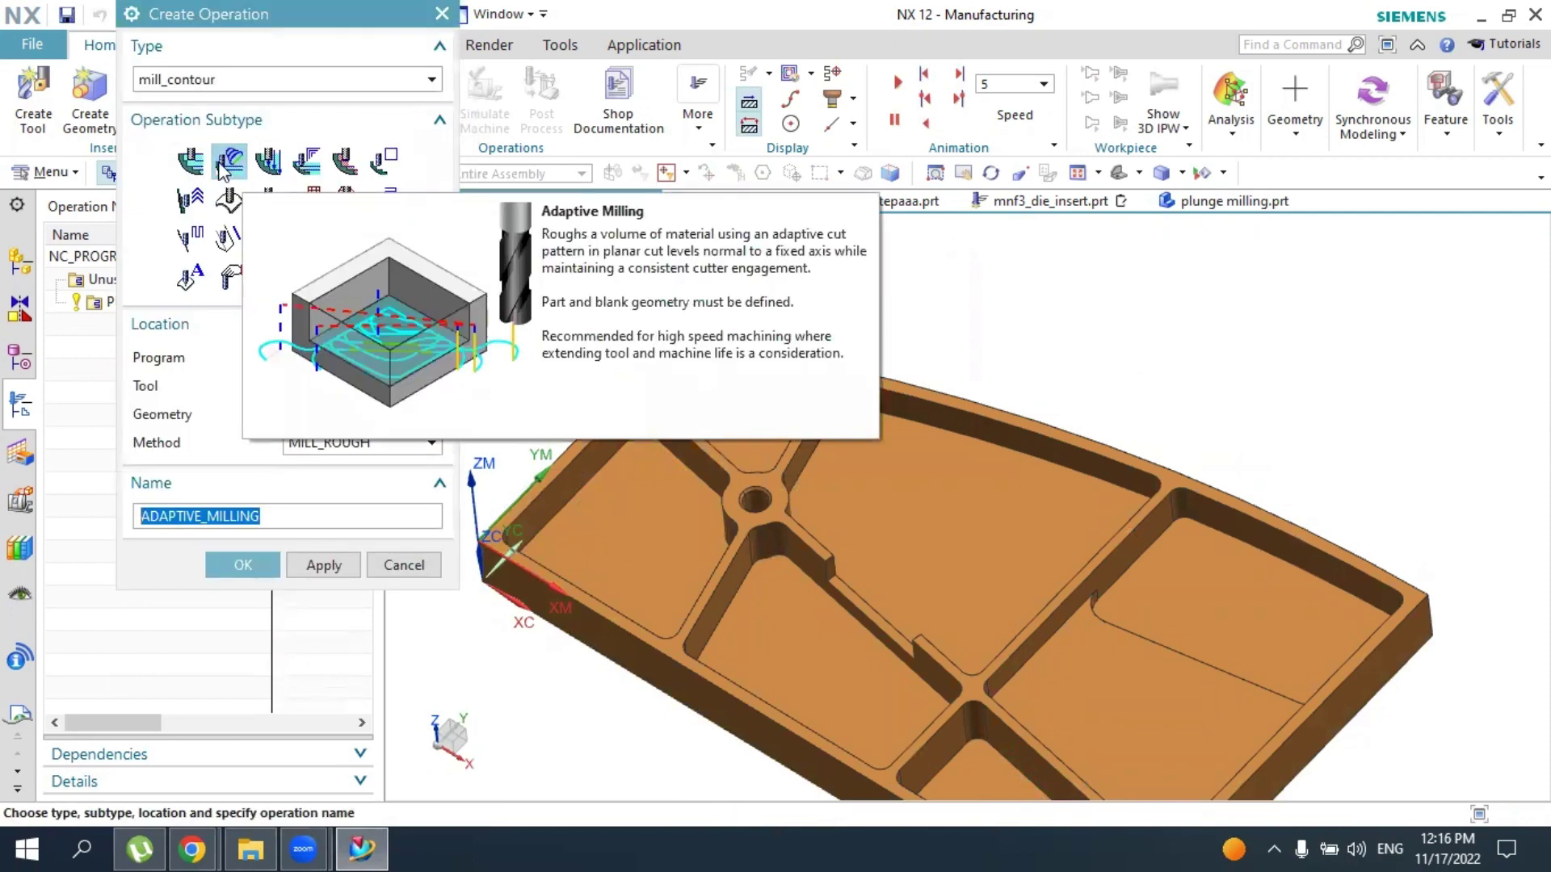
Create a new Plunge Milling operation named PLUNGE_MILLING
left_click(267, 165)
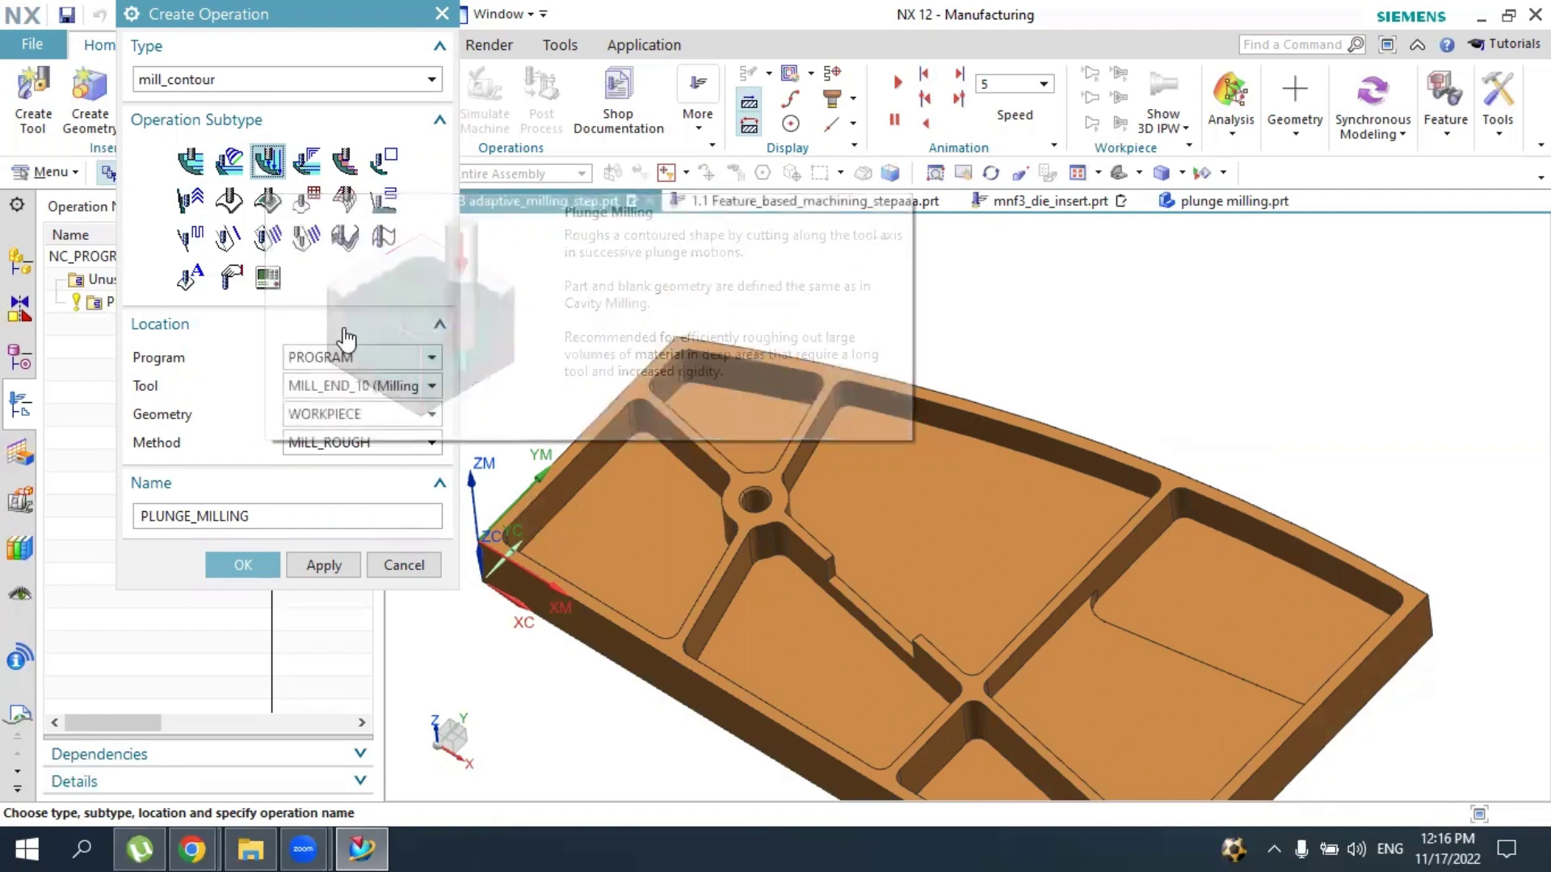
left_click(251, 561)
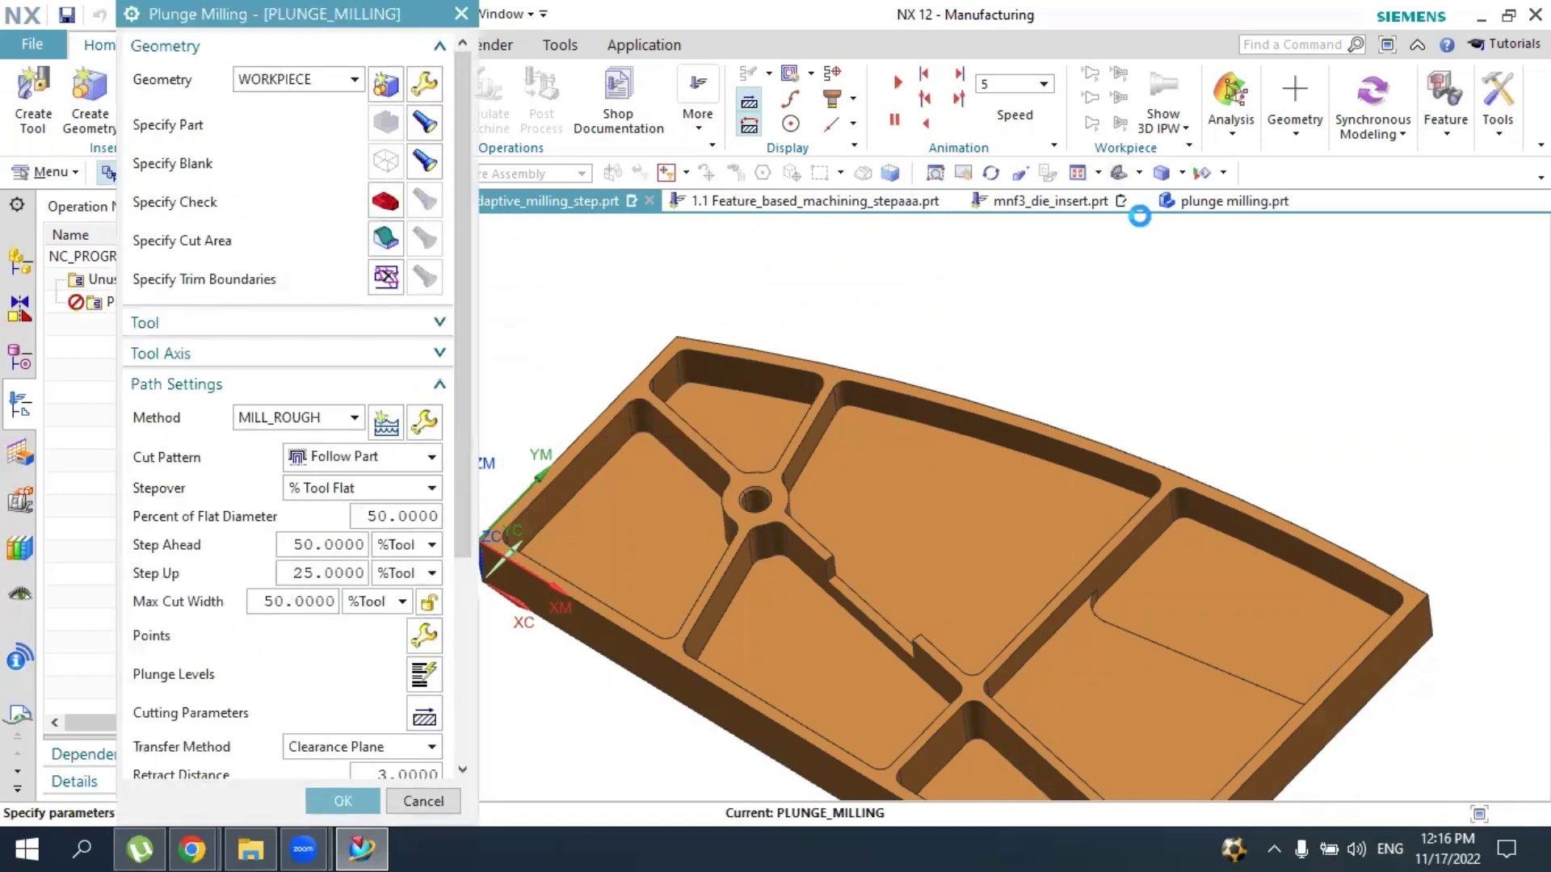
middle_click_drag(1009, 275, 1003, 313)
scroll(959, 389, "down", 3)
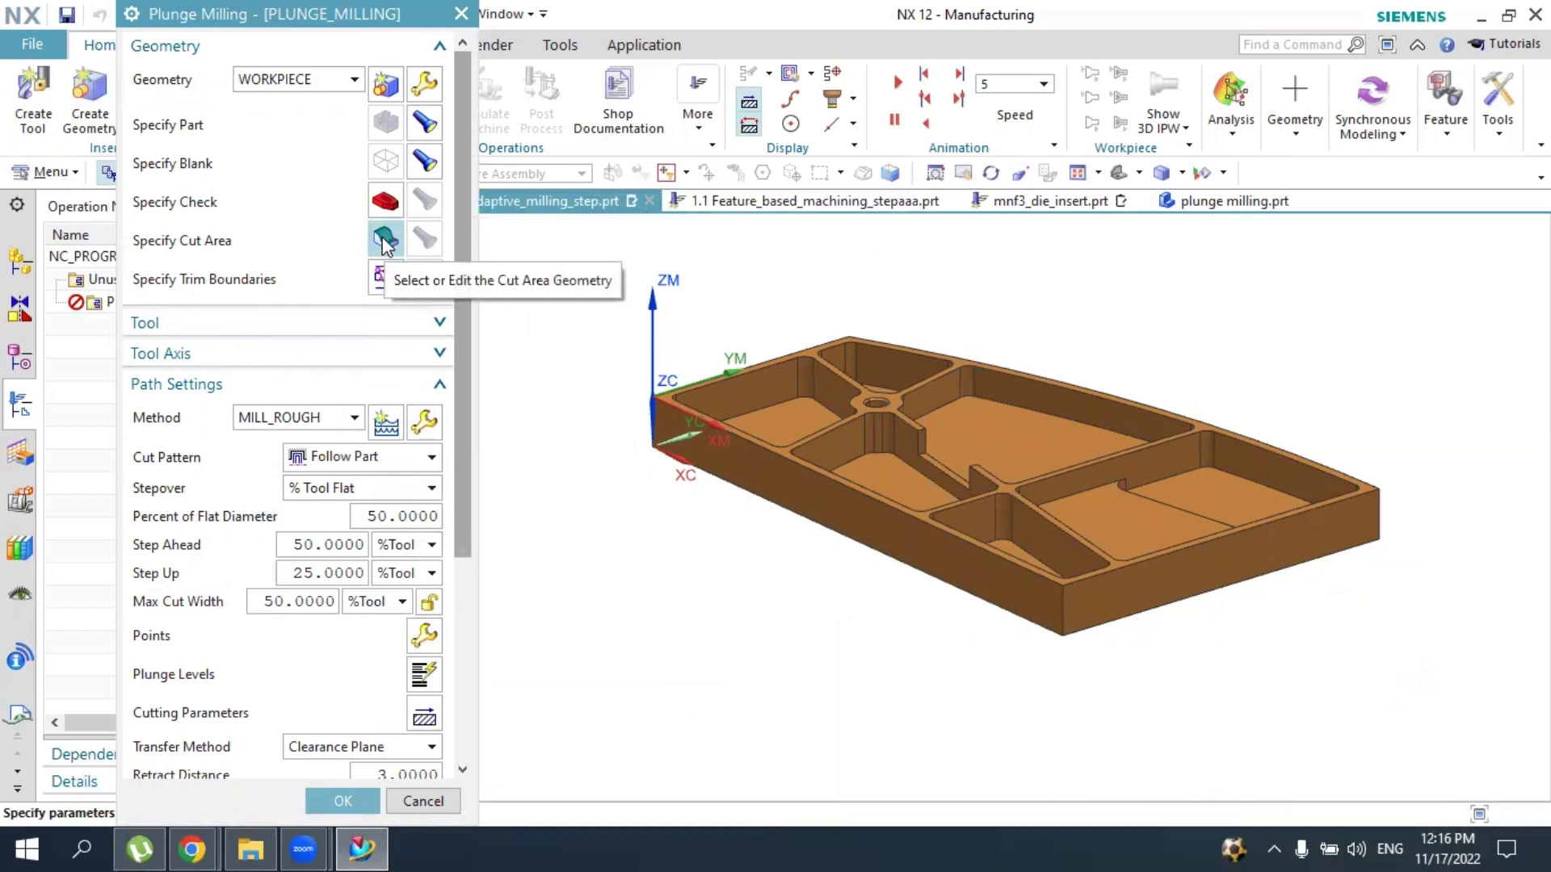
scroll(262, 532, "down", 5)
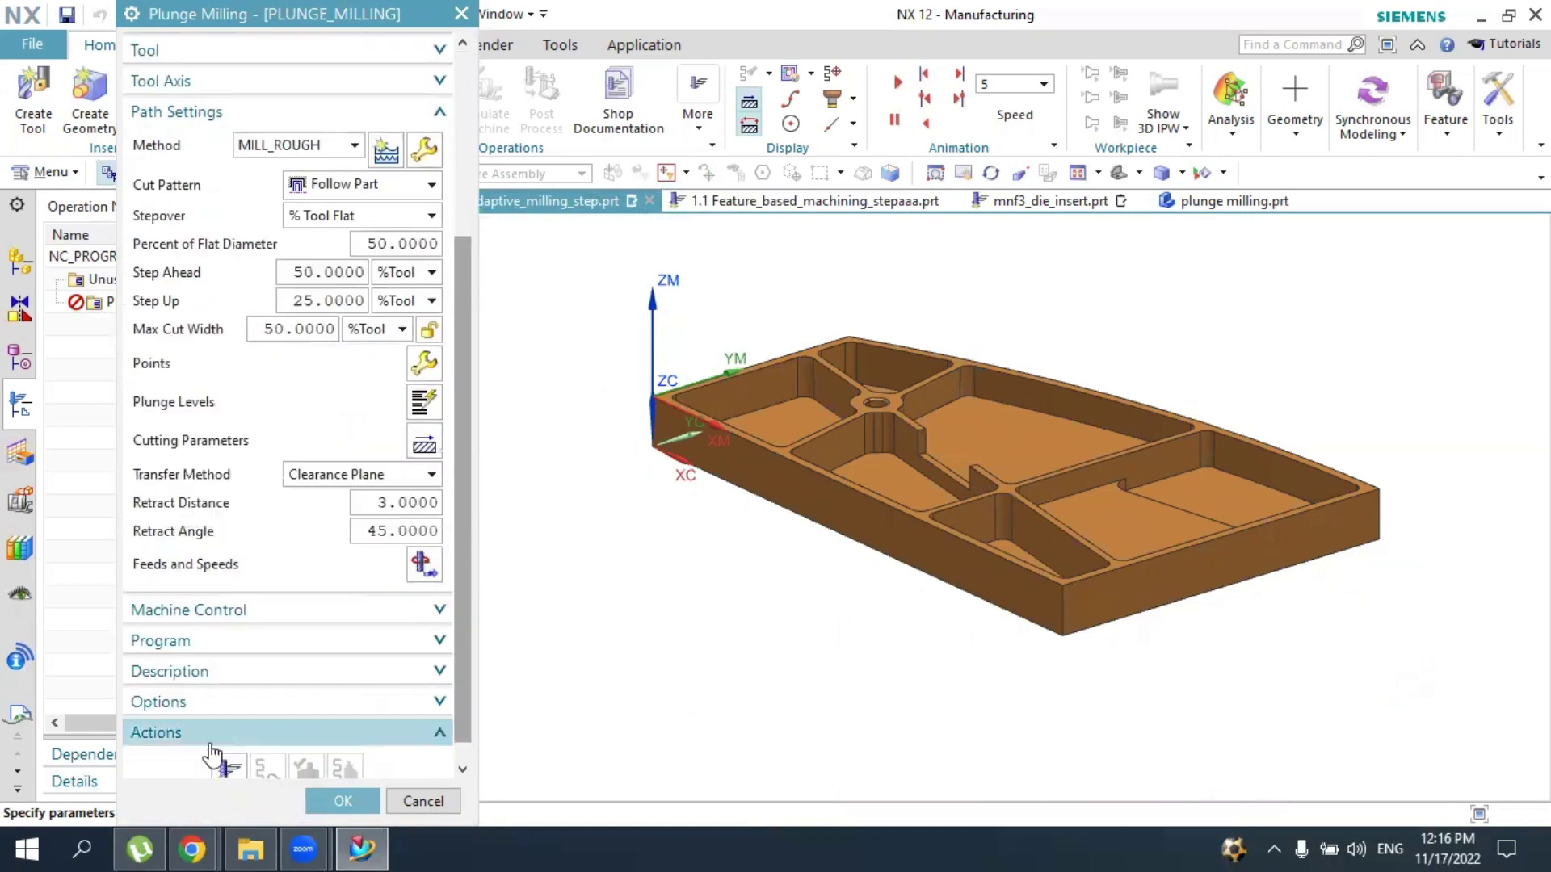
Generate the Follow Part plunge toolpath over the pocketed part and accept it
left_click(230, 767)
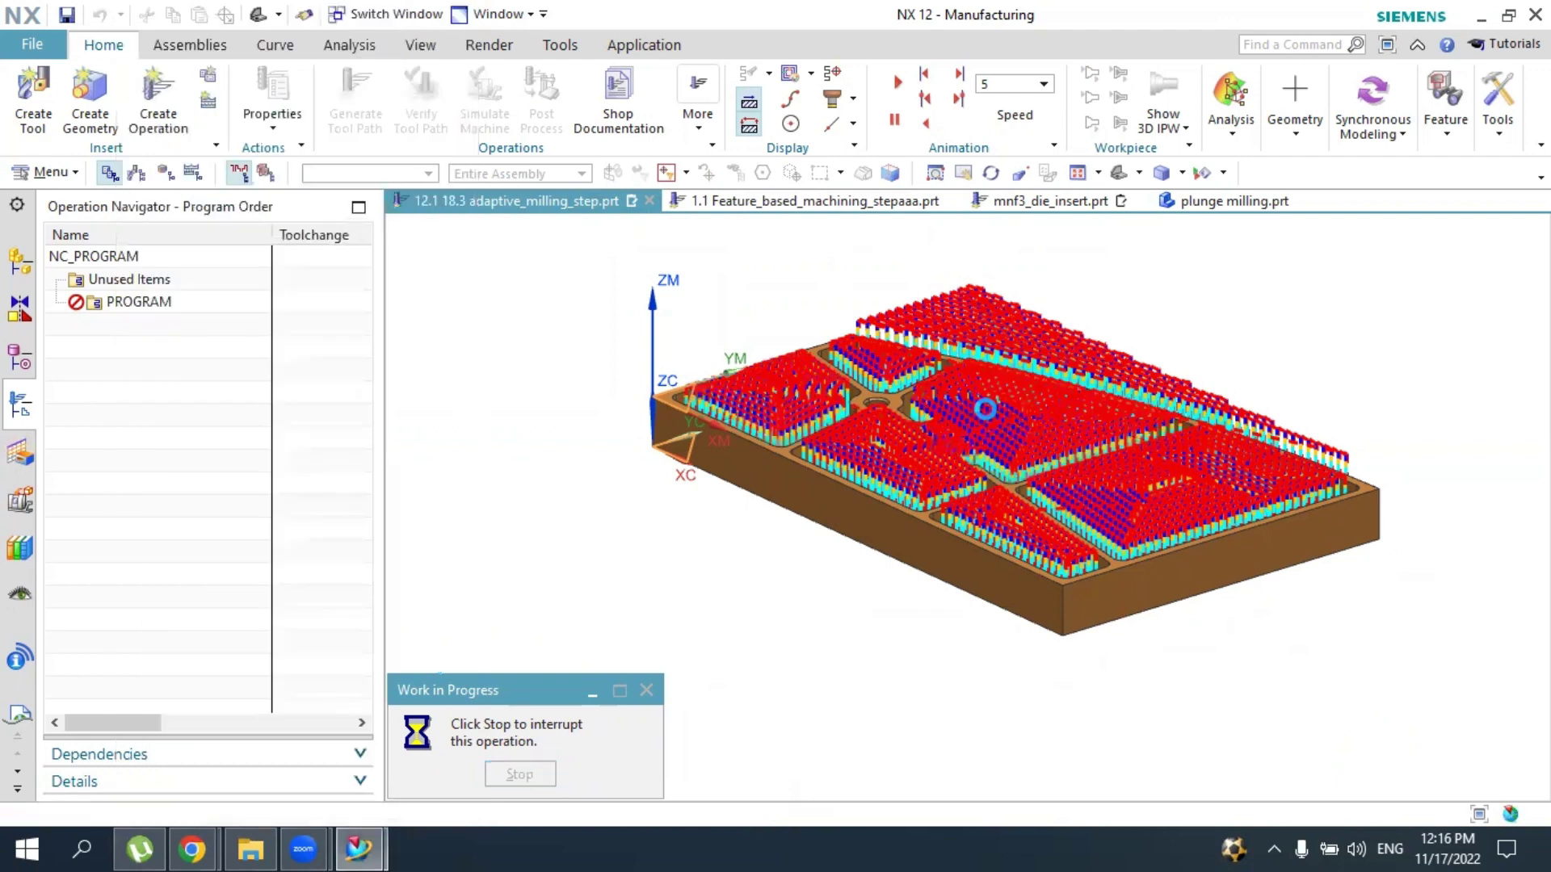
scroll(999, 434, "up", 1)
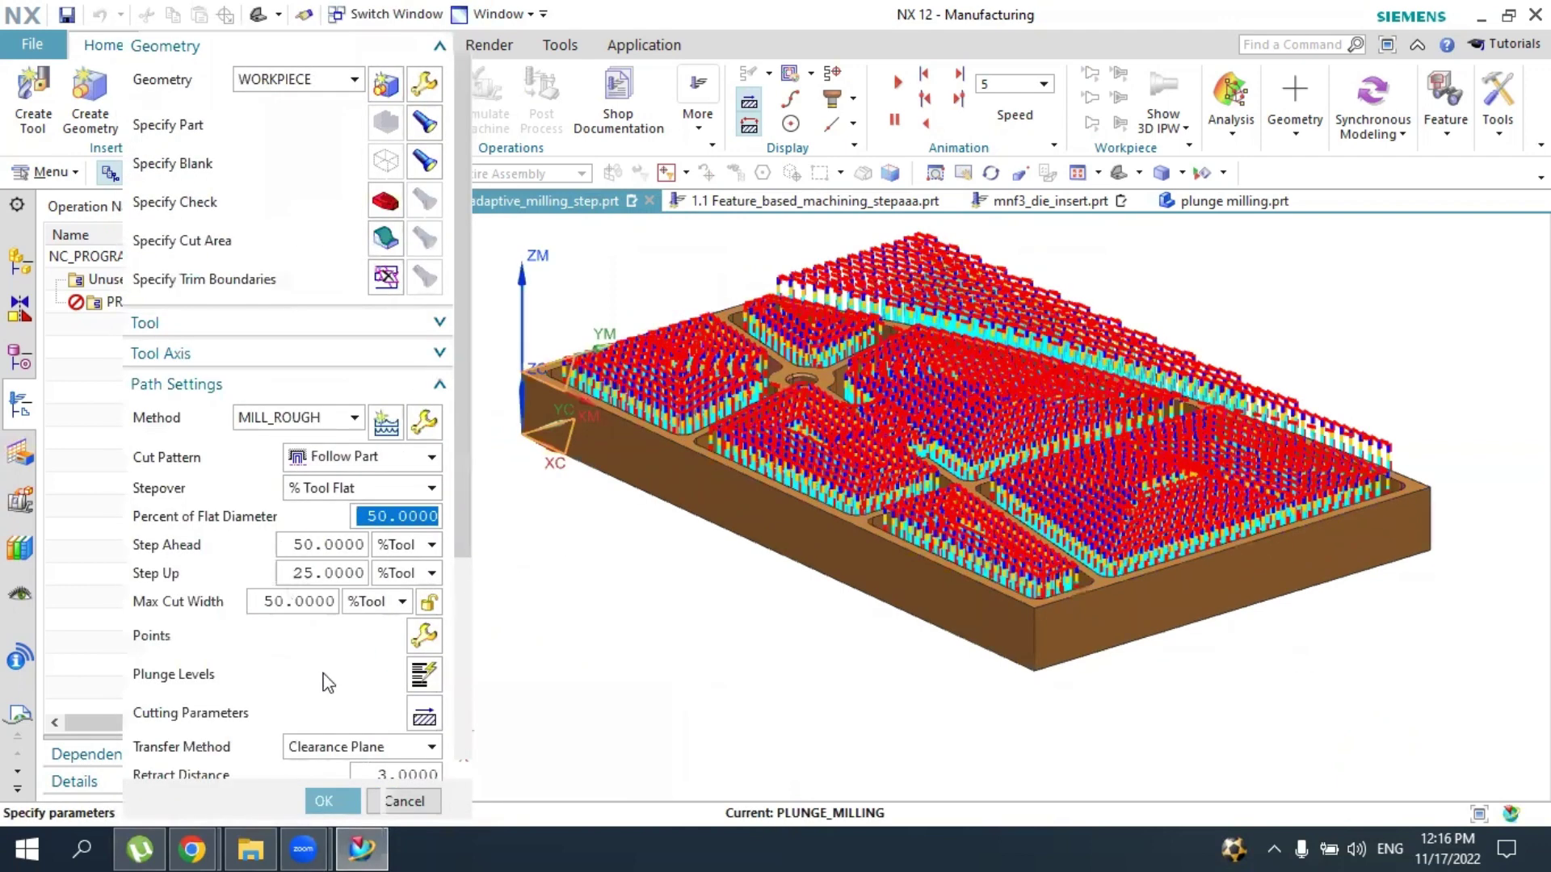
scroll(1130, 331, "down", 2)
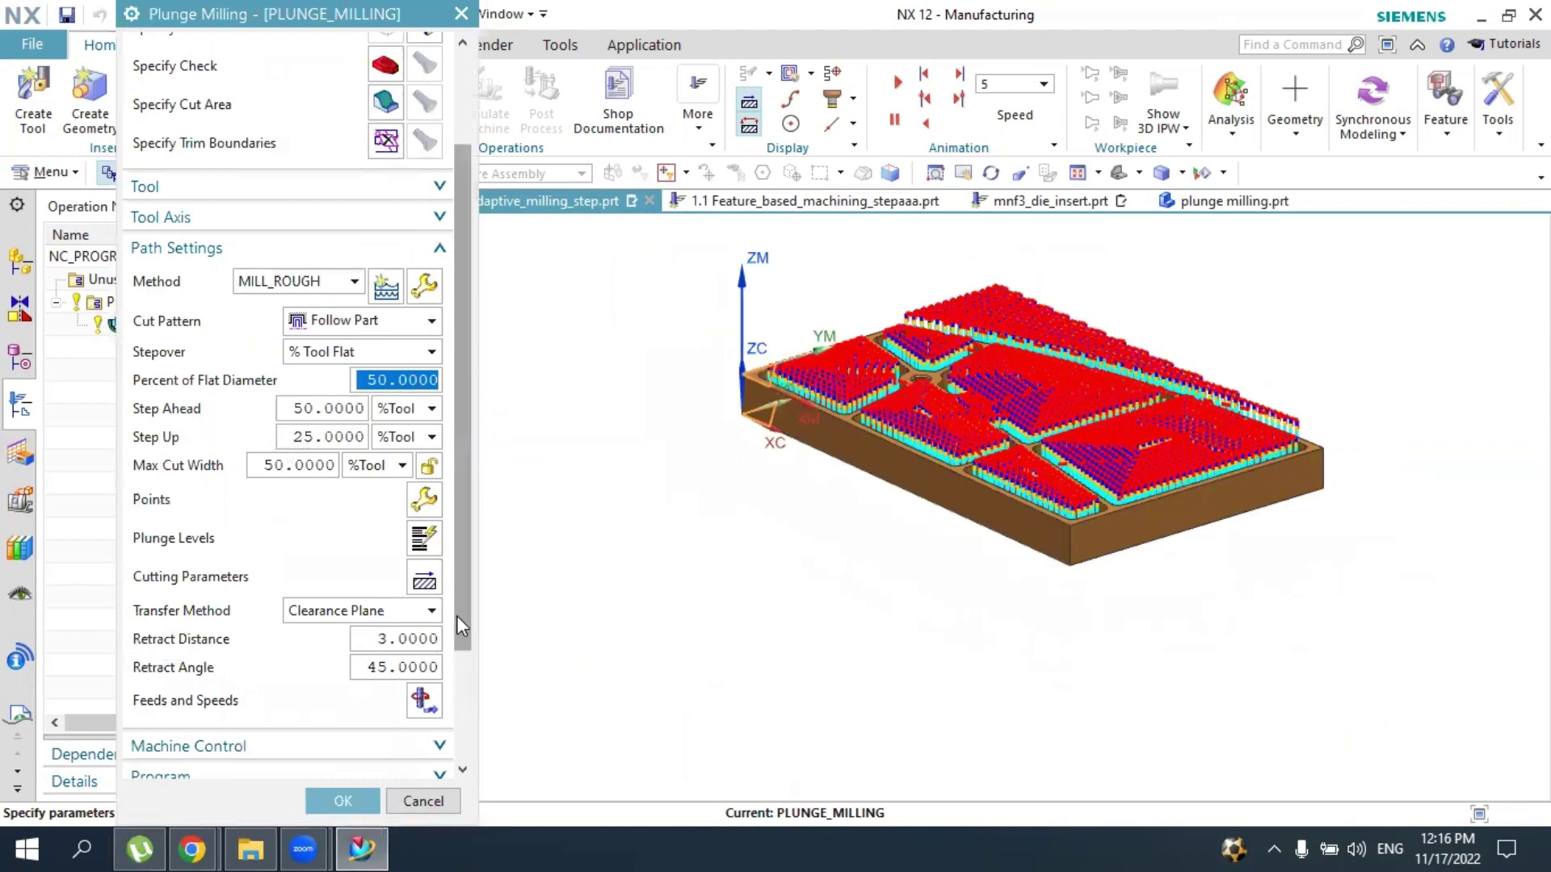
scroll(461, 626, "down", 3)
left_click(342, 801)
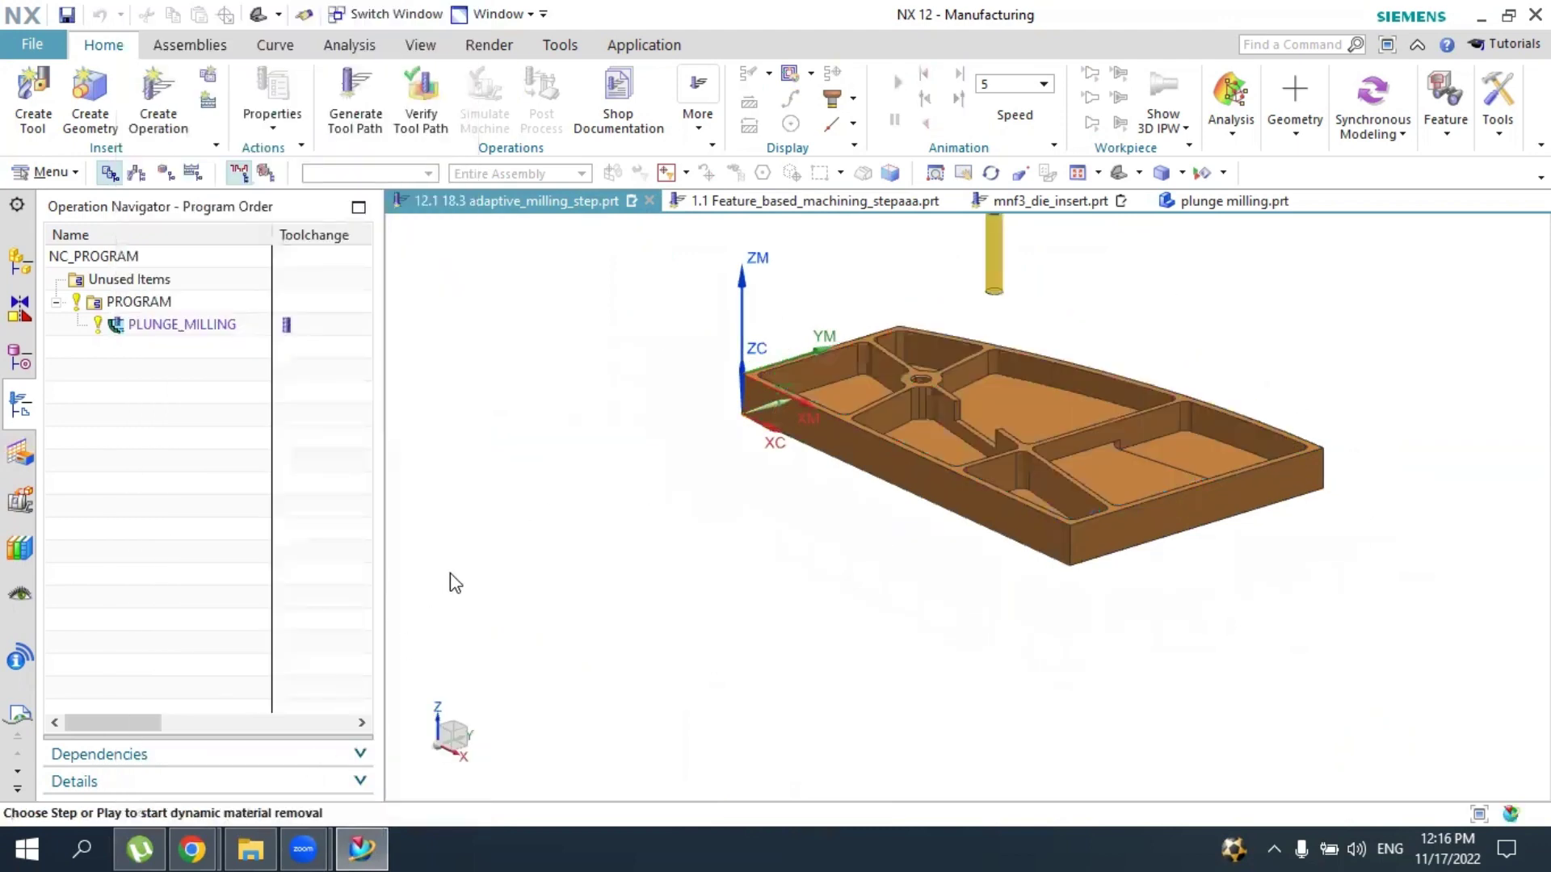
Play the 1214-motion 3D Dynamic plunge simulation to the end, then accept PLUNGE_MILLING
scroll(460, 565, "down", 1)
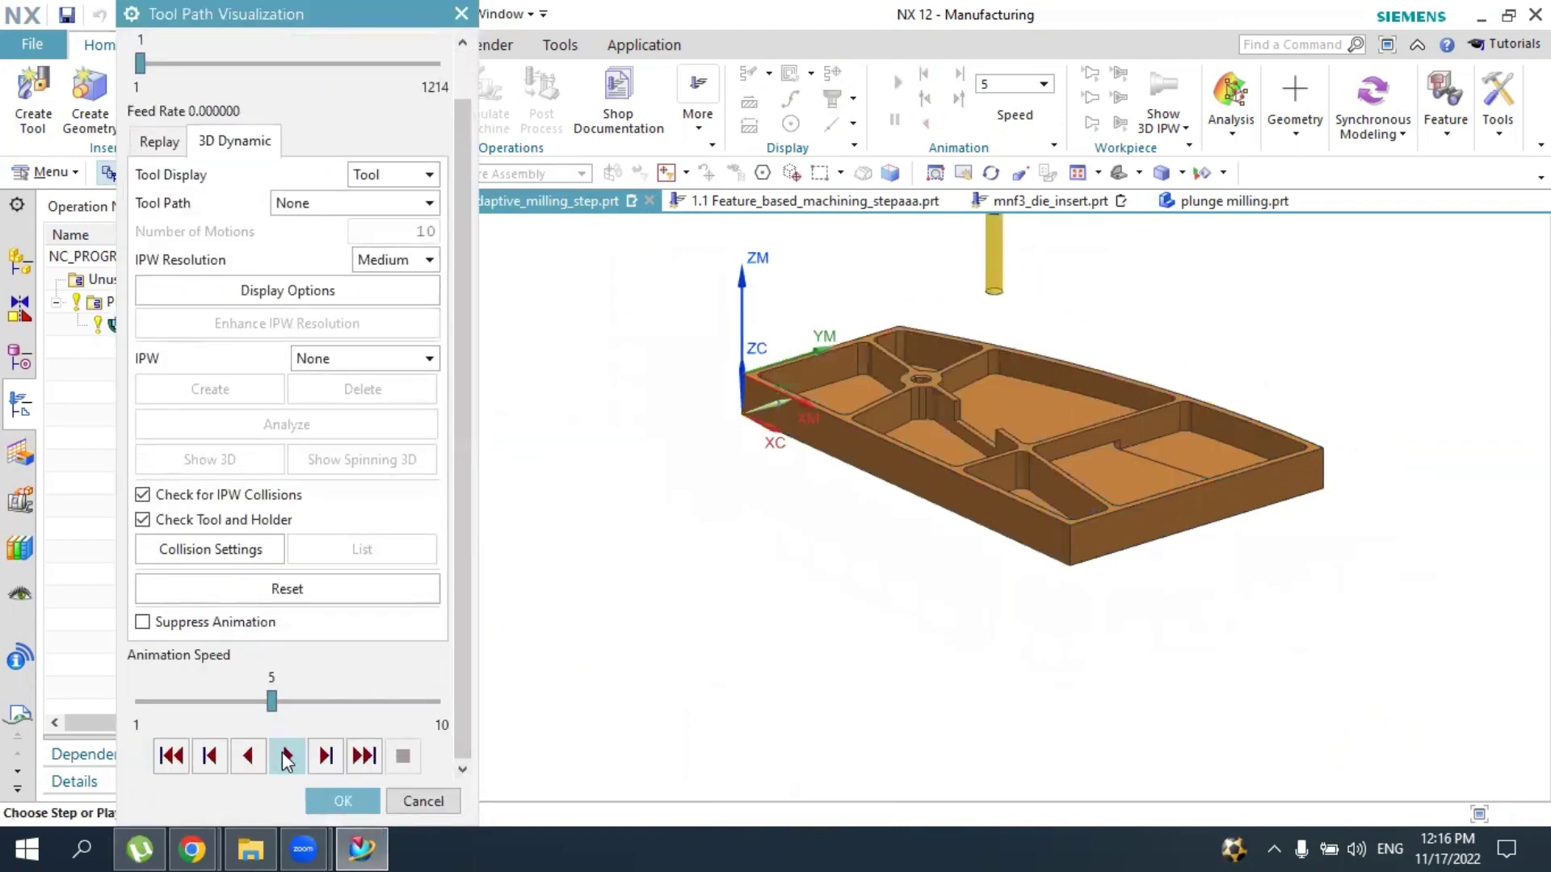
left_click(286, 756)
scroll(1084, 461, "down", 3)
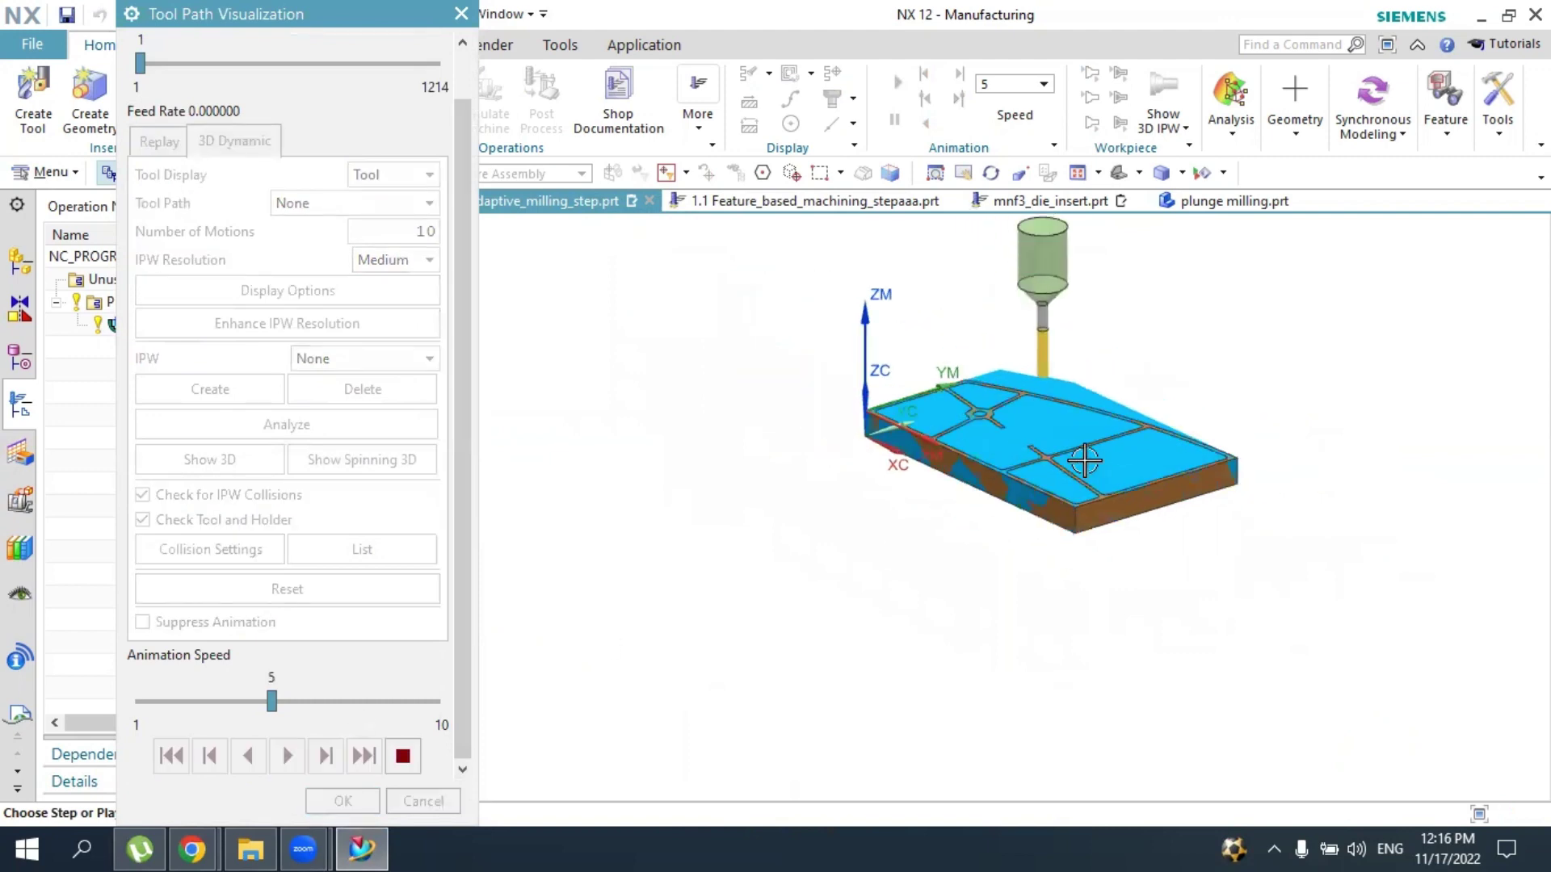
scroll(1084, 460, "up", 3)
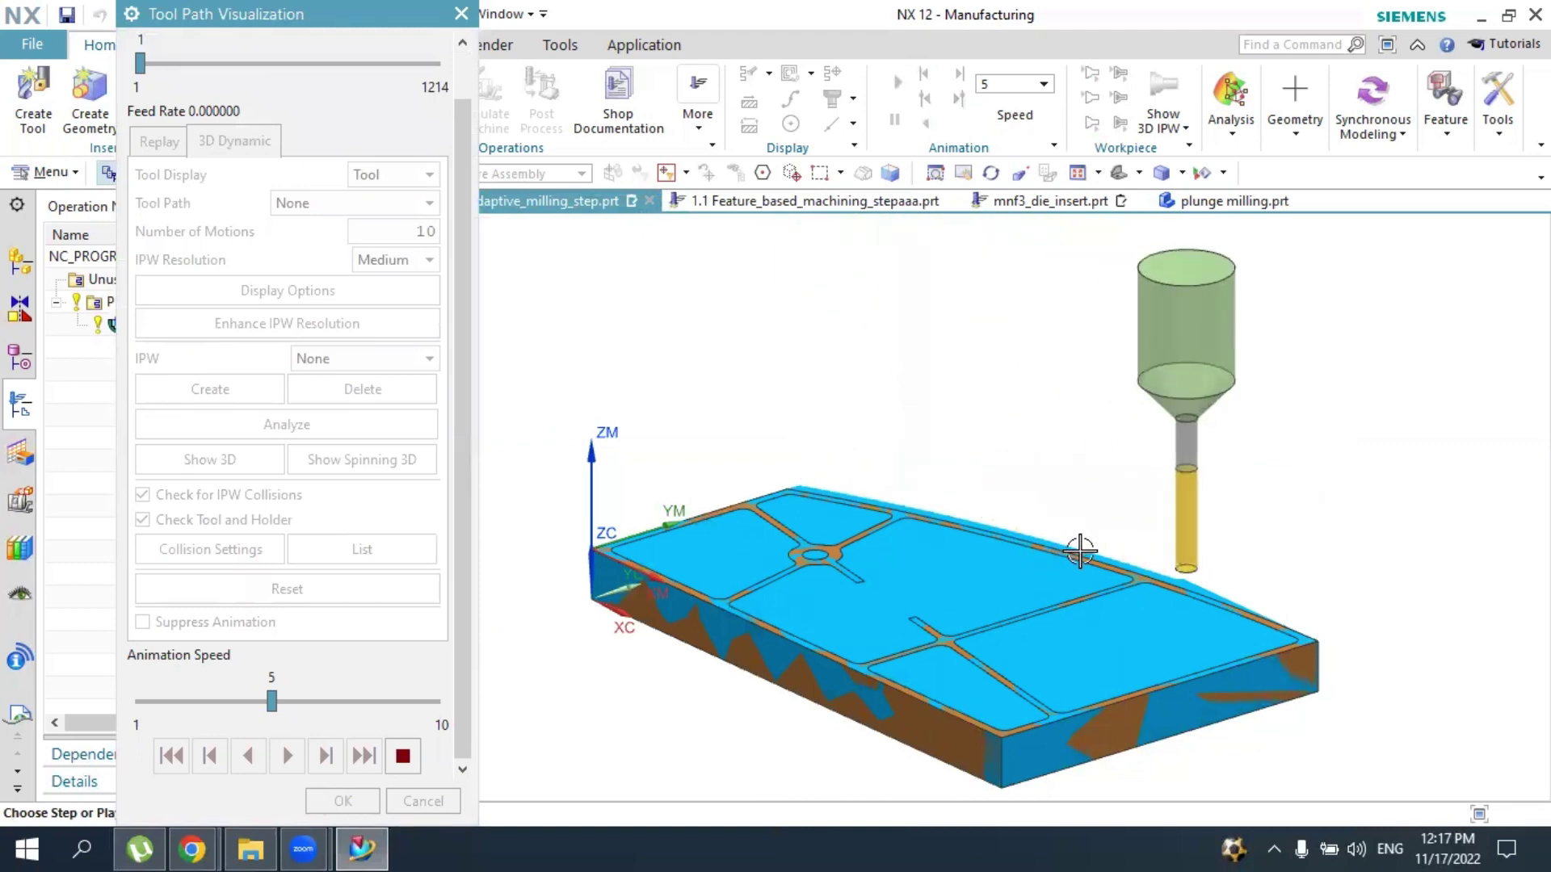
scroll(1131, 554, "down", 1)
scroll(1004, 638, "up", 3)
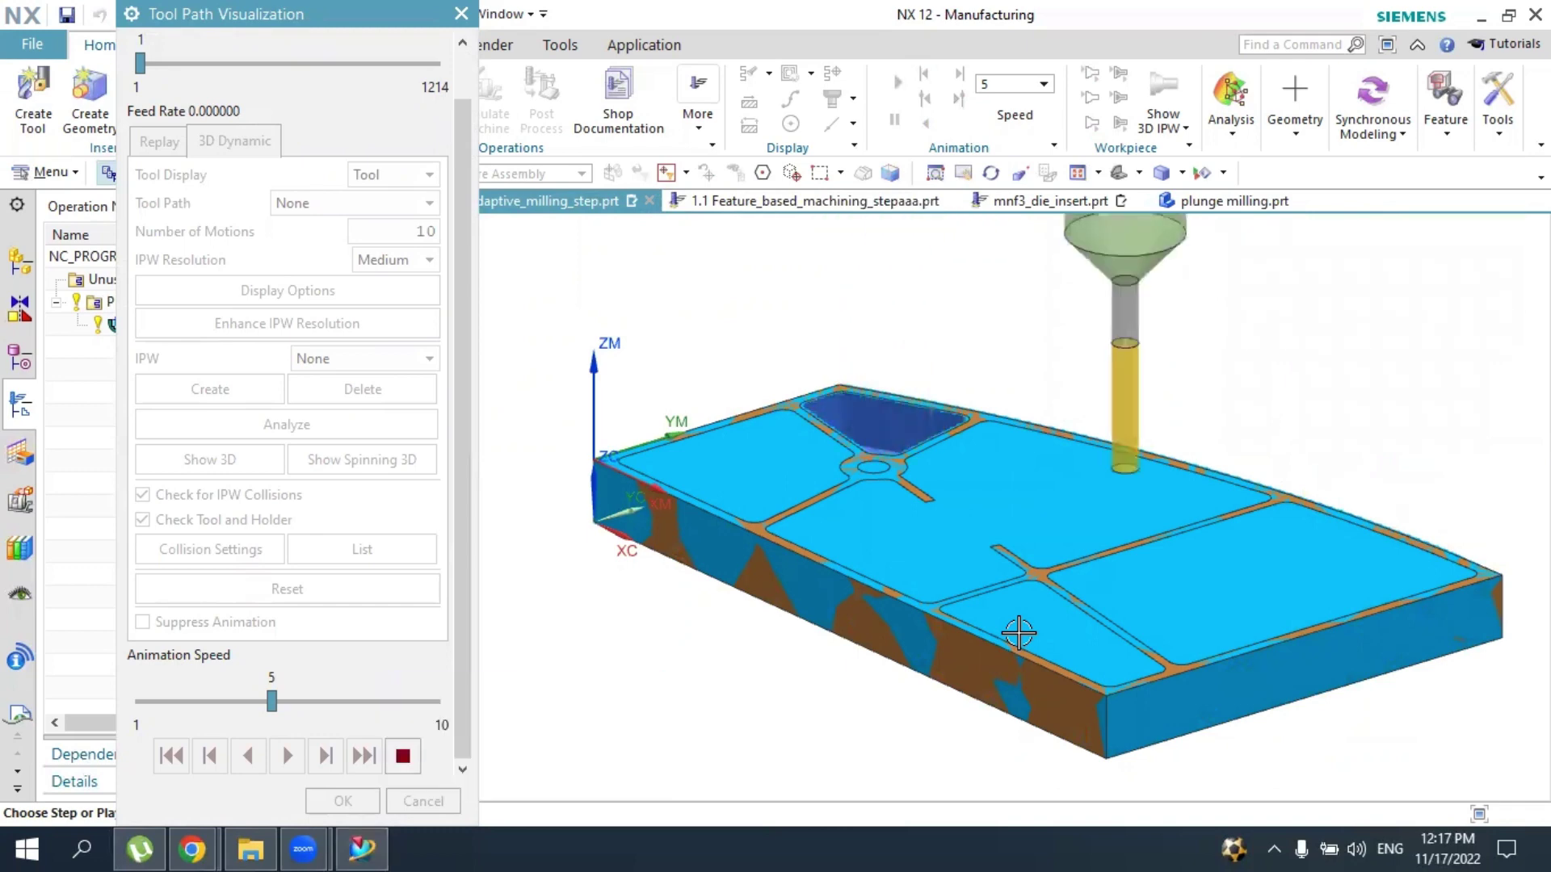
scroll(1131, 622, "down", 3)
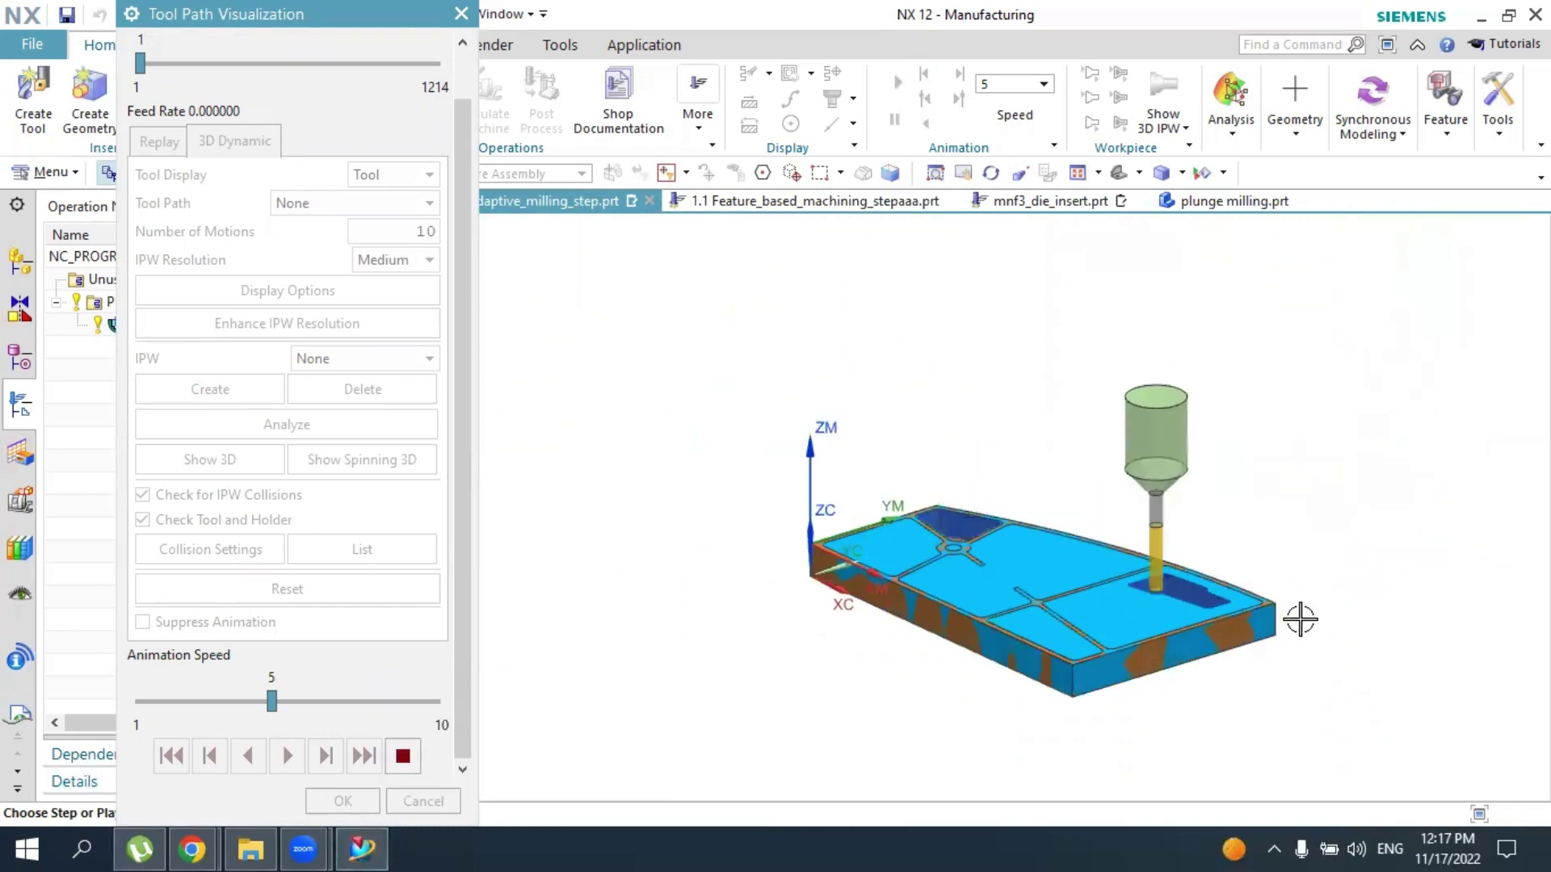
scroll(1300, 619, "up", 2)
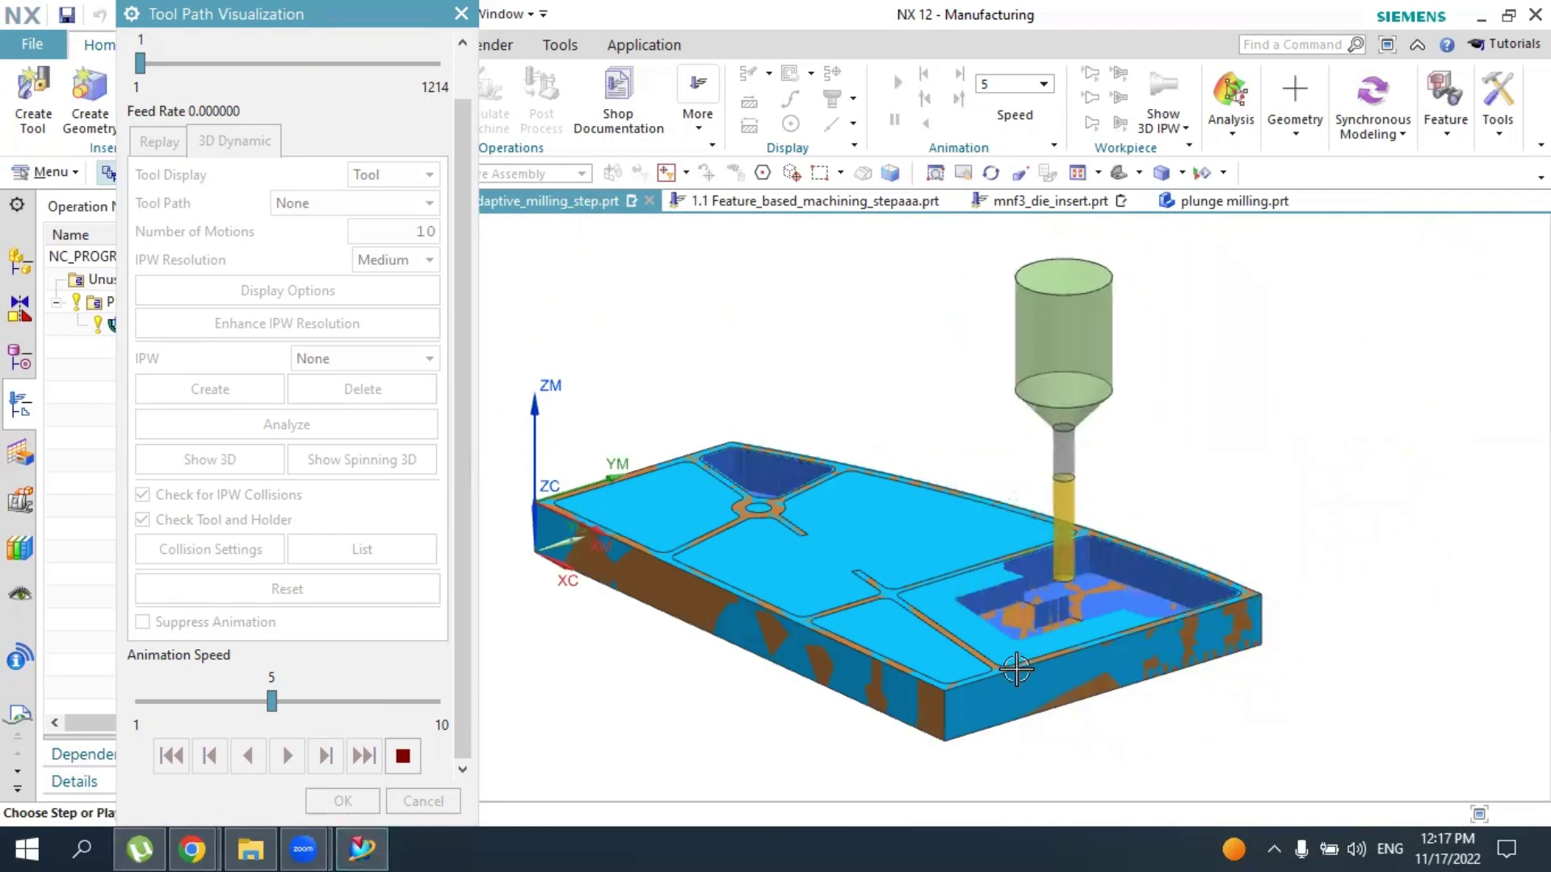
scroll(982, 682, "up", 1)
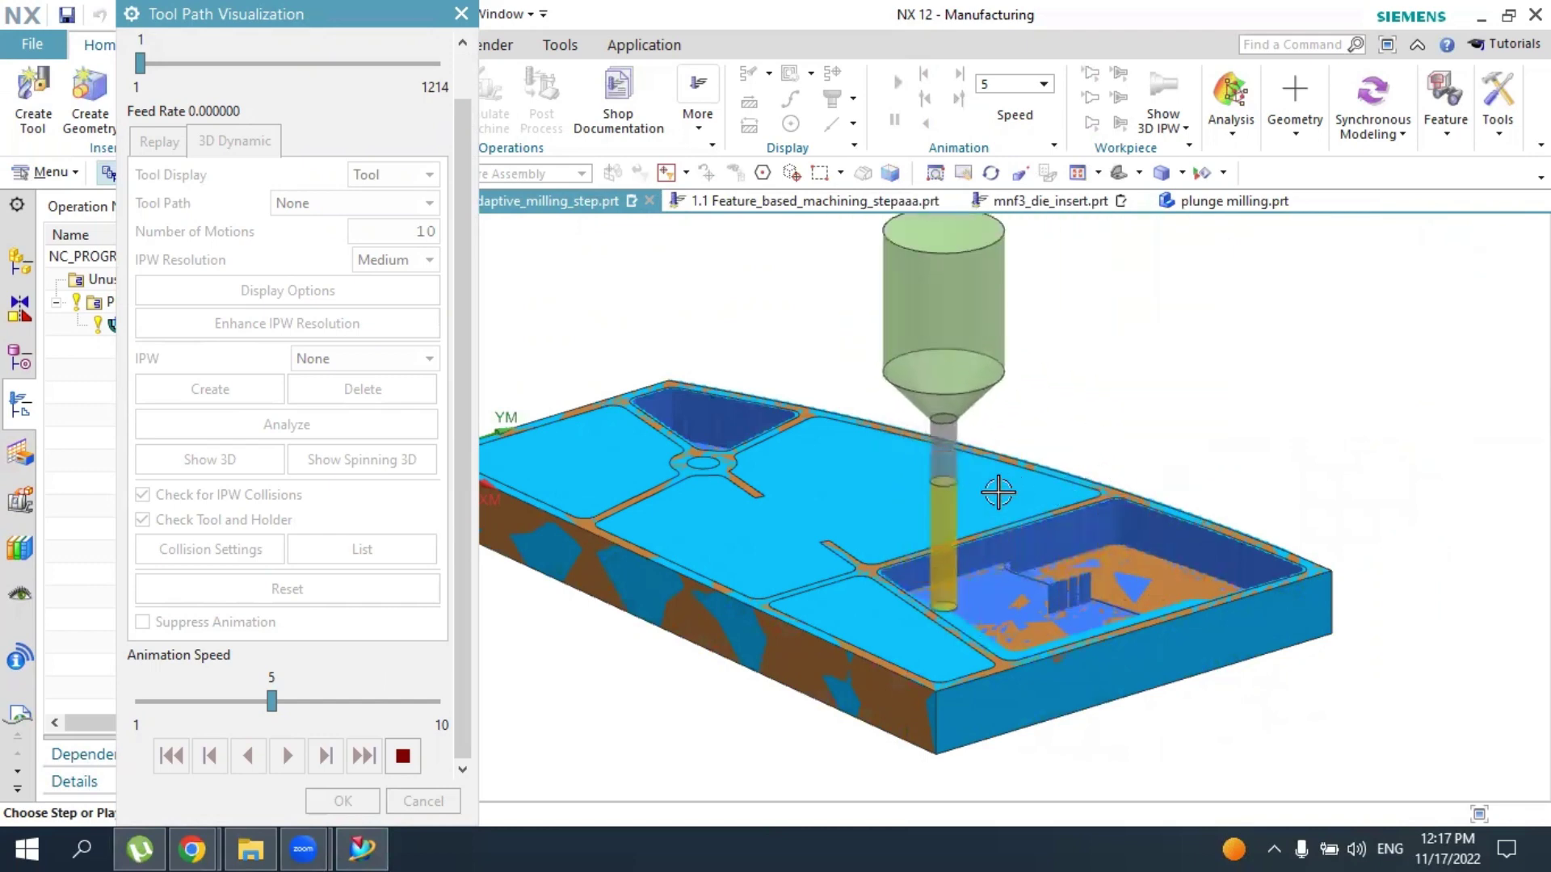
scroll(998, 492, "down", 1)
scroll(931, 621, "up", 2)
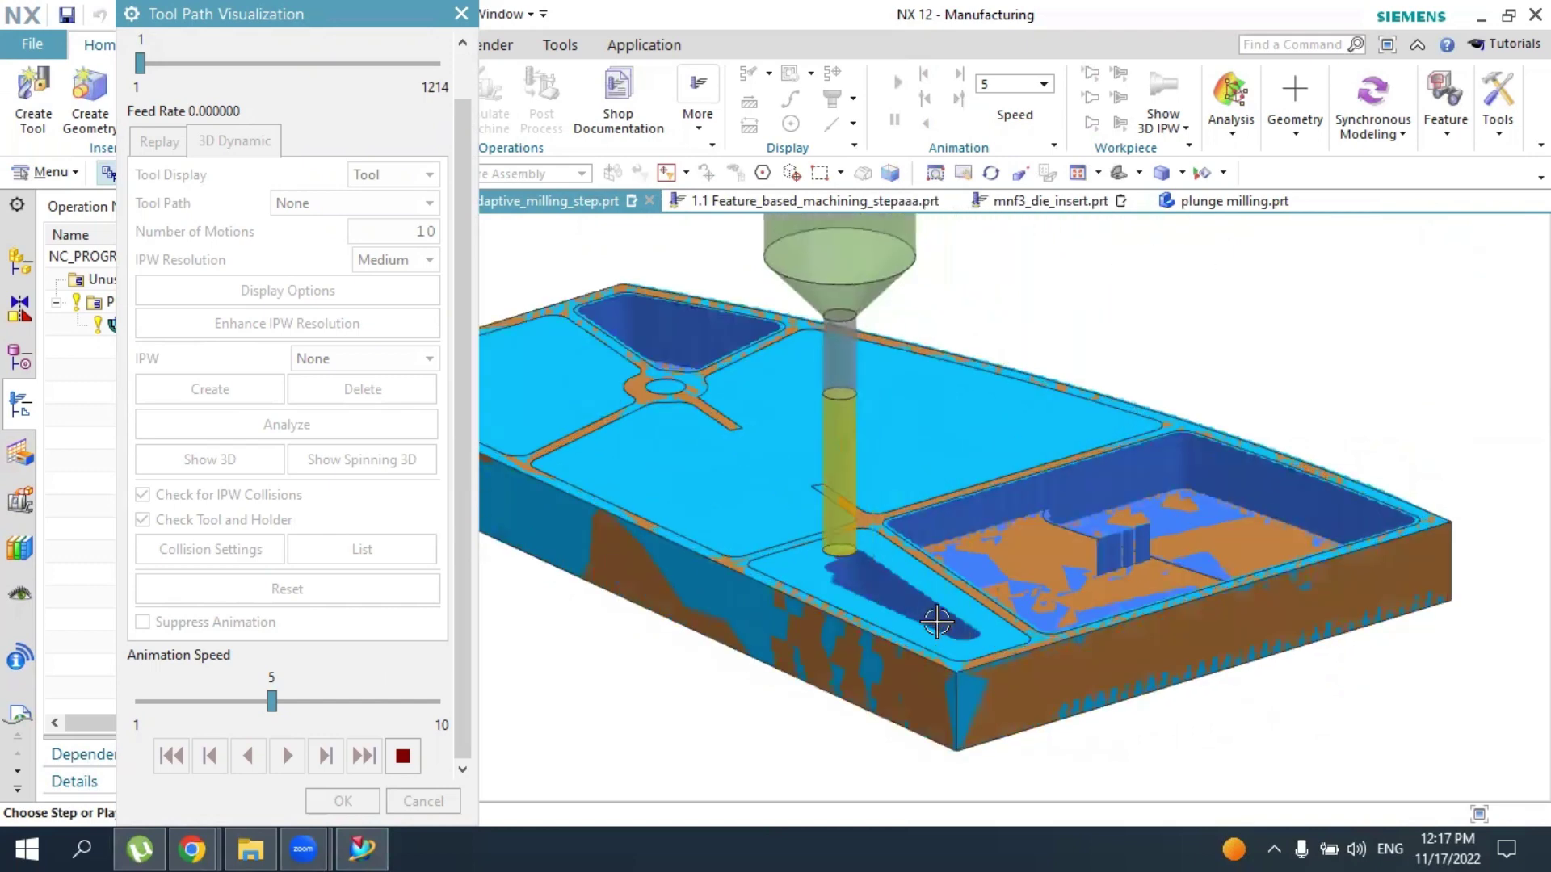
scroll(744, 593, "up", 2)
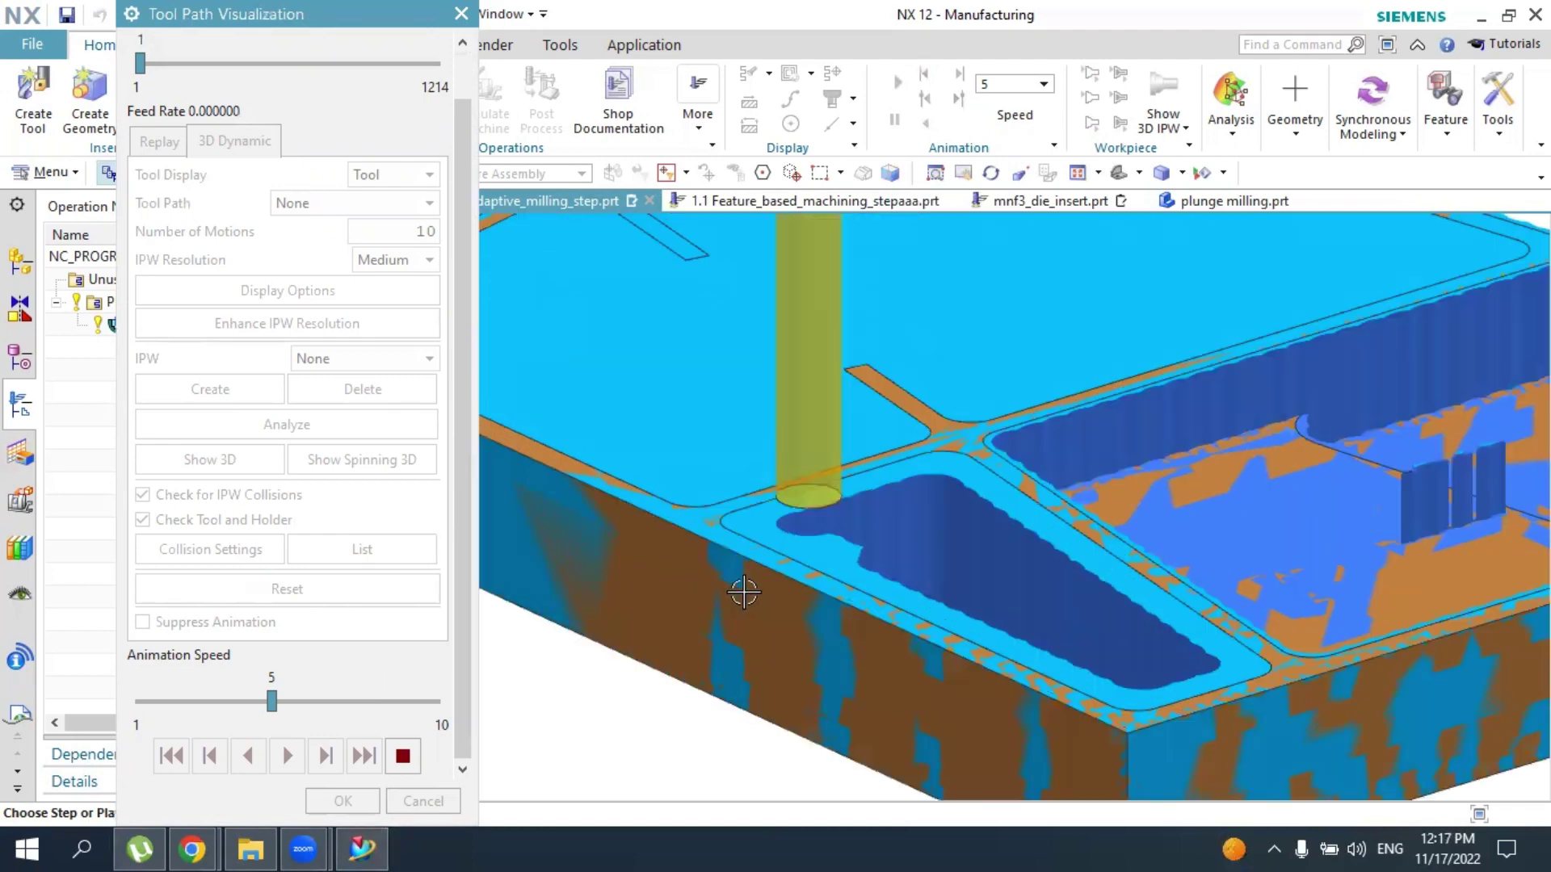
scroll(744, 594, "down", 2)
scroll(808, 582, "up", 1)
scroll(851, 563, "down", 2)
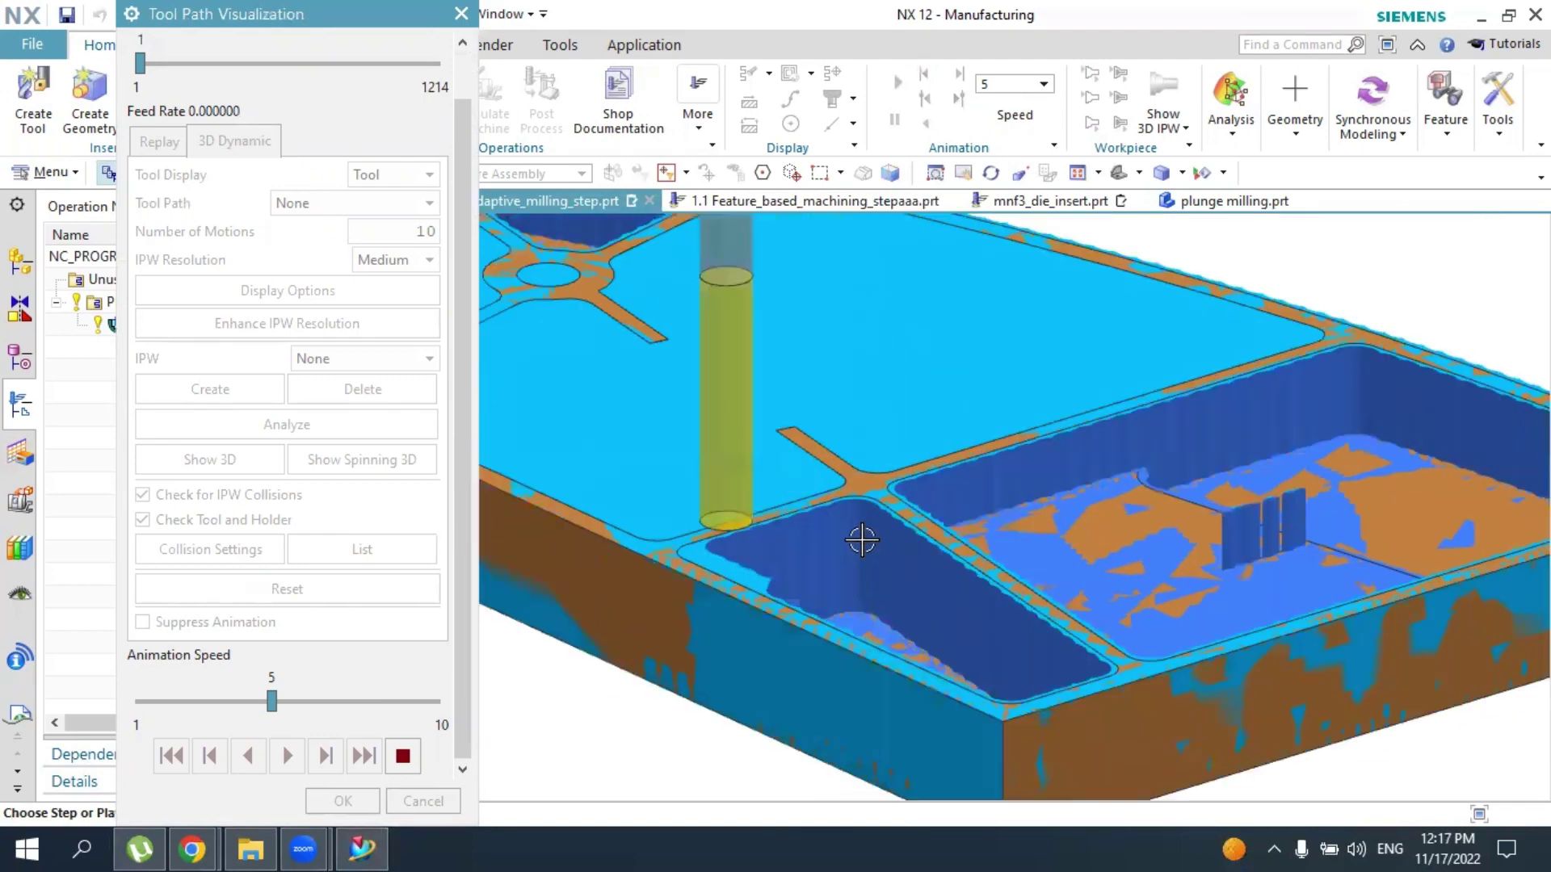
scroll(744, 499, "down", 1)
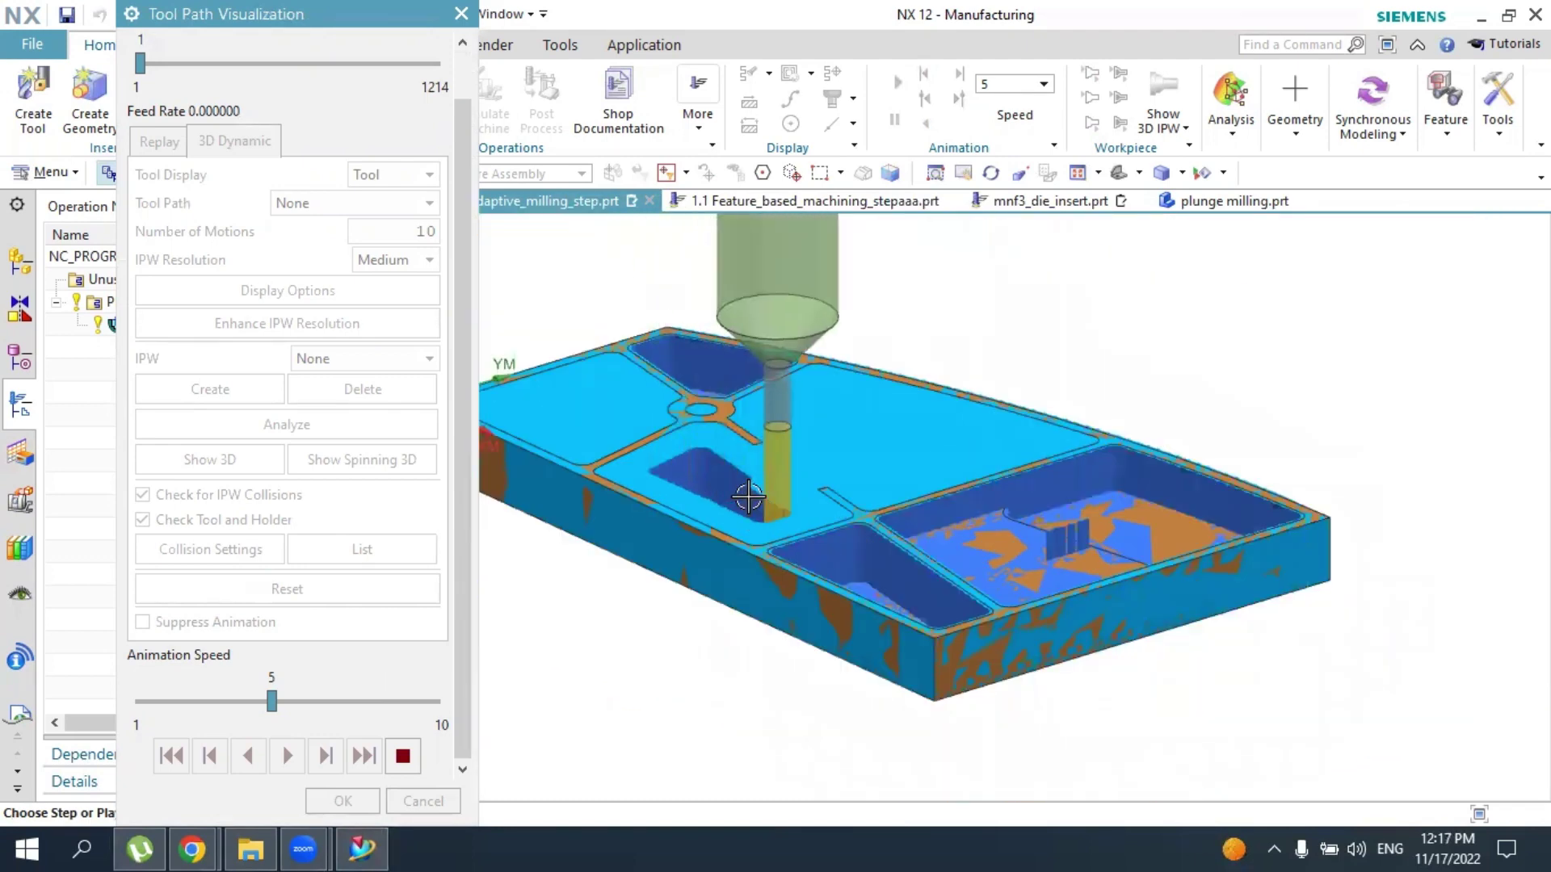
scroll(1082, 472, "up", 2)
scroll(917, 494, "up", 1)
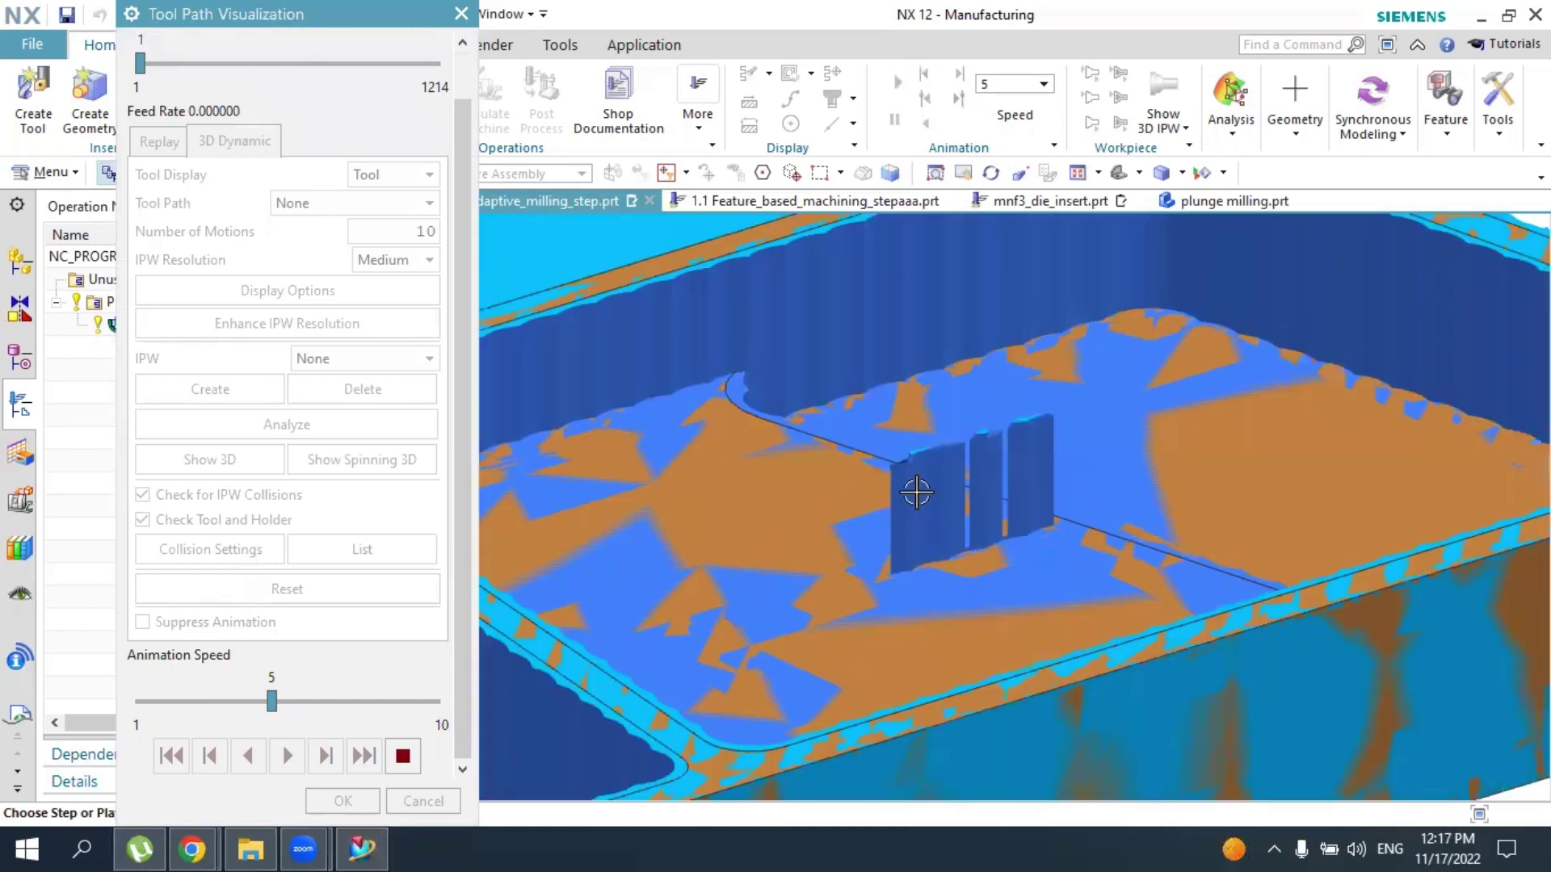
scroll(1038, 477, "down", 1)
scroll(997, 485, "up", 1)
scroll(1043, 512, "down", 1)
scroll(1044, 512, "down", 4)
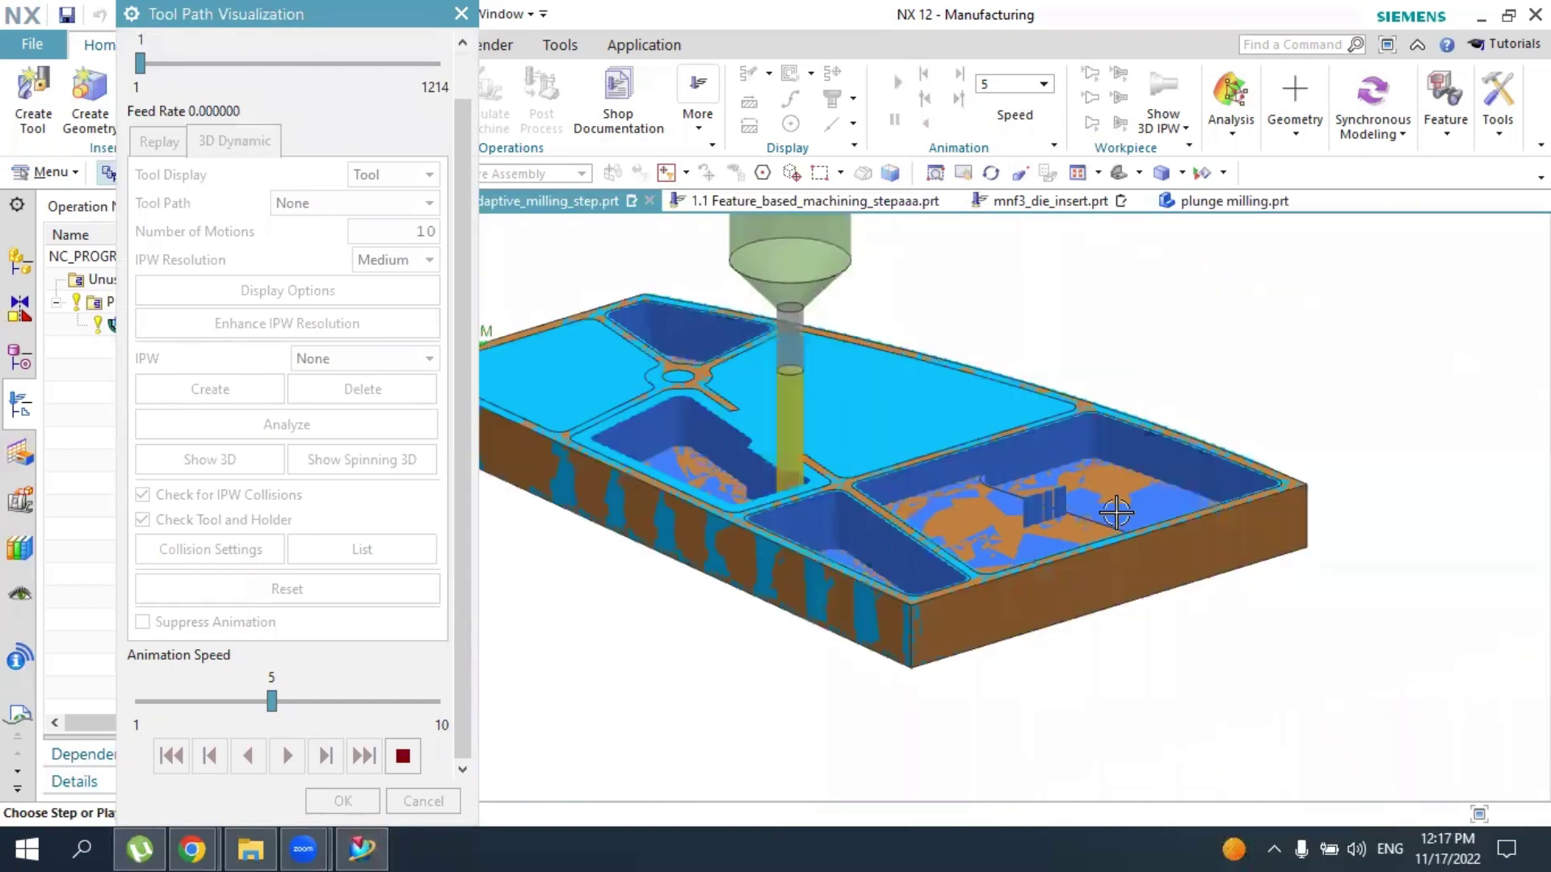
scroll(902, 423, "up", 1)
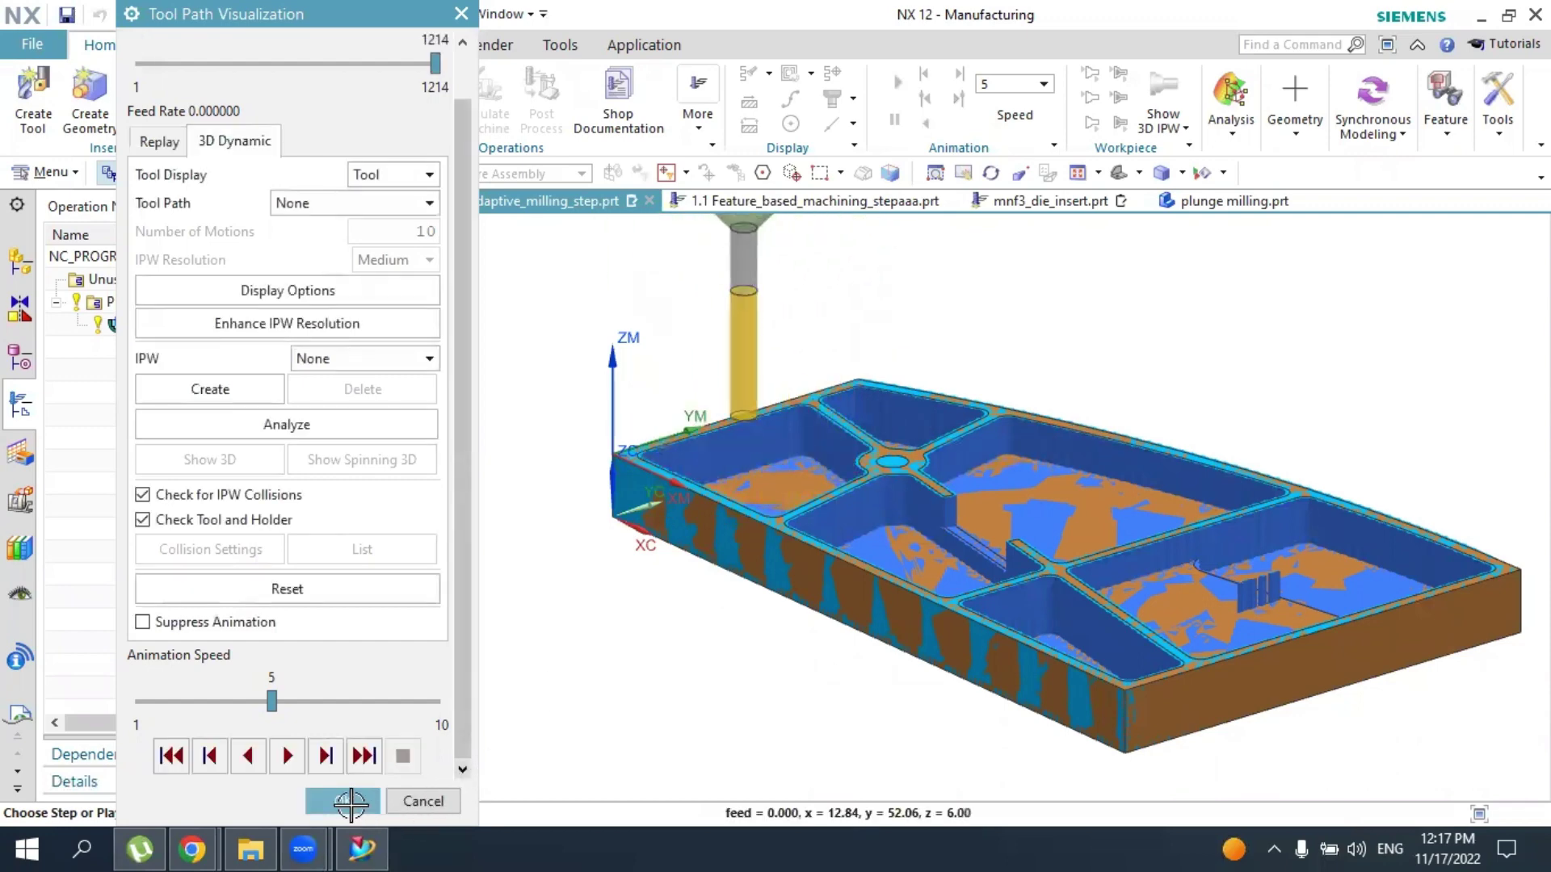
left_click(330, 797)
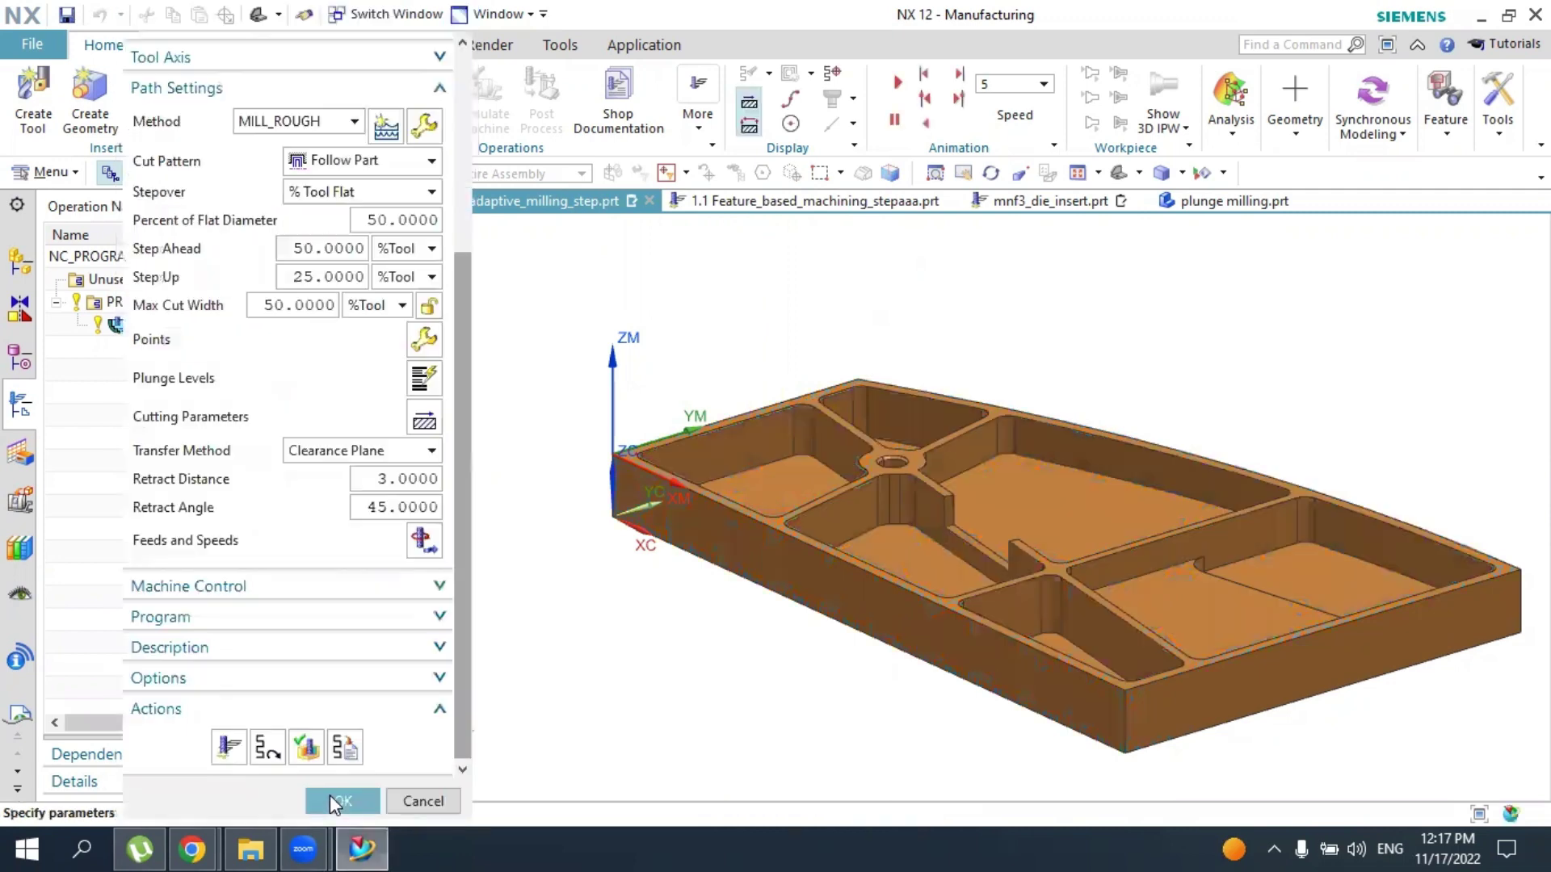
left_click(330, 795)
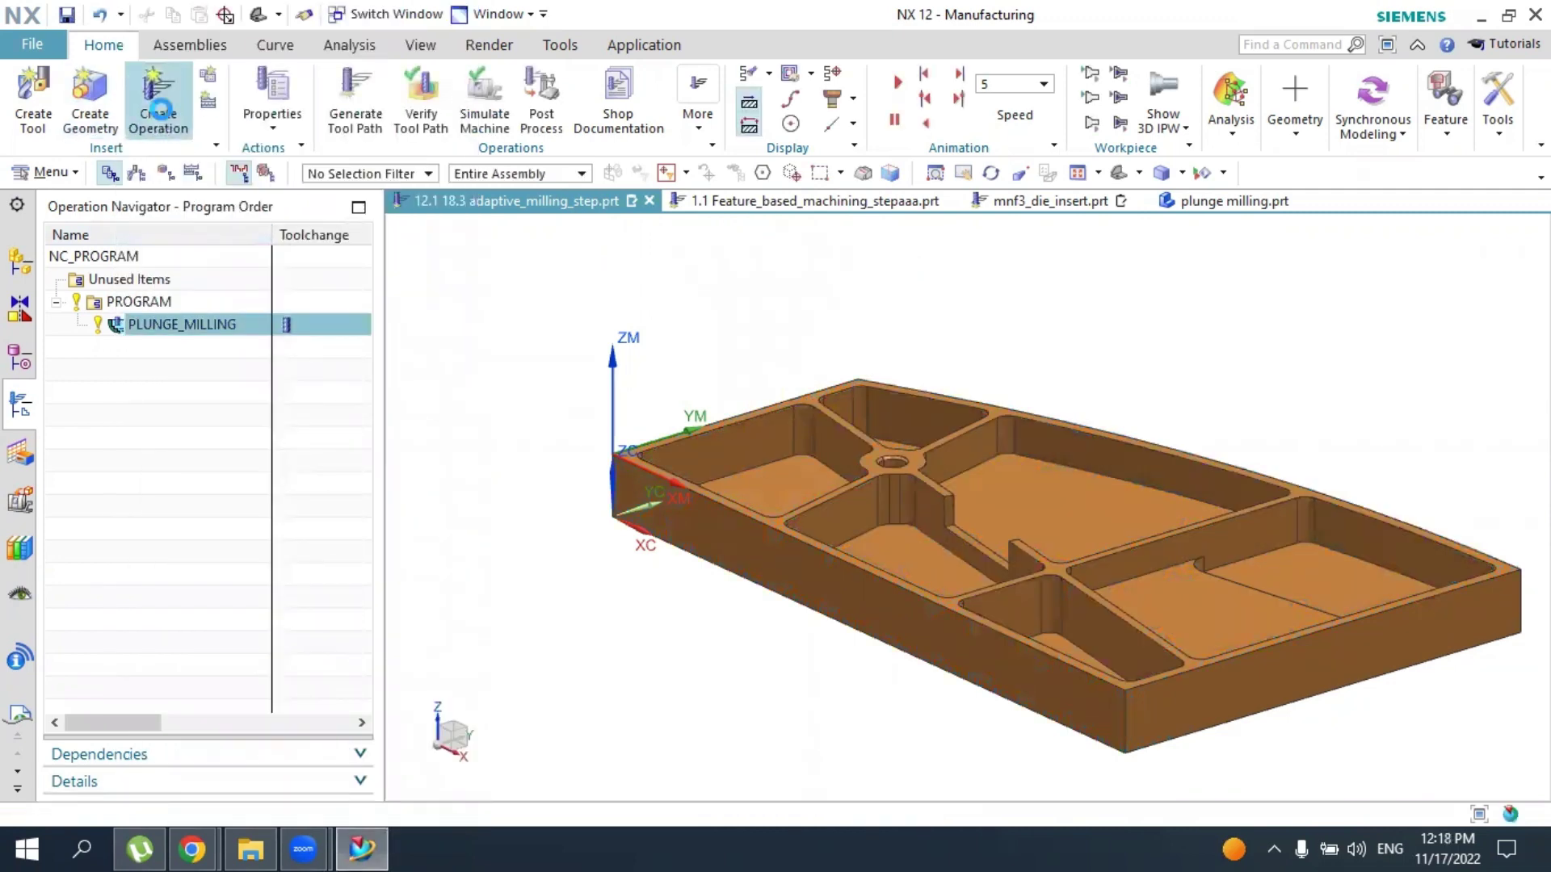
left_click(159, 98)
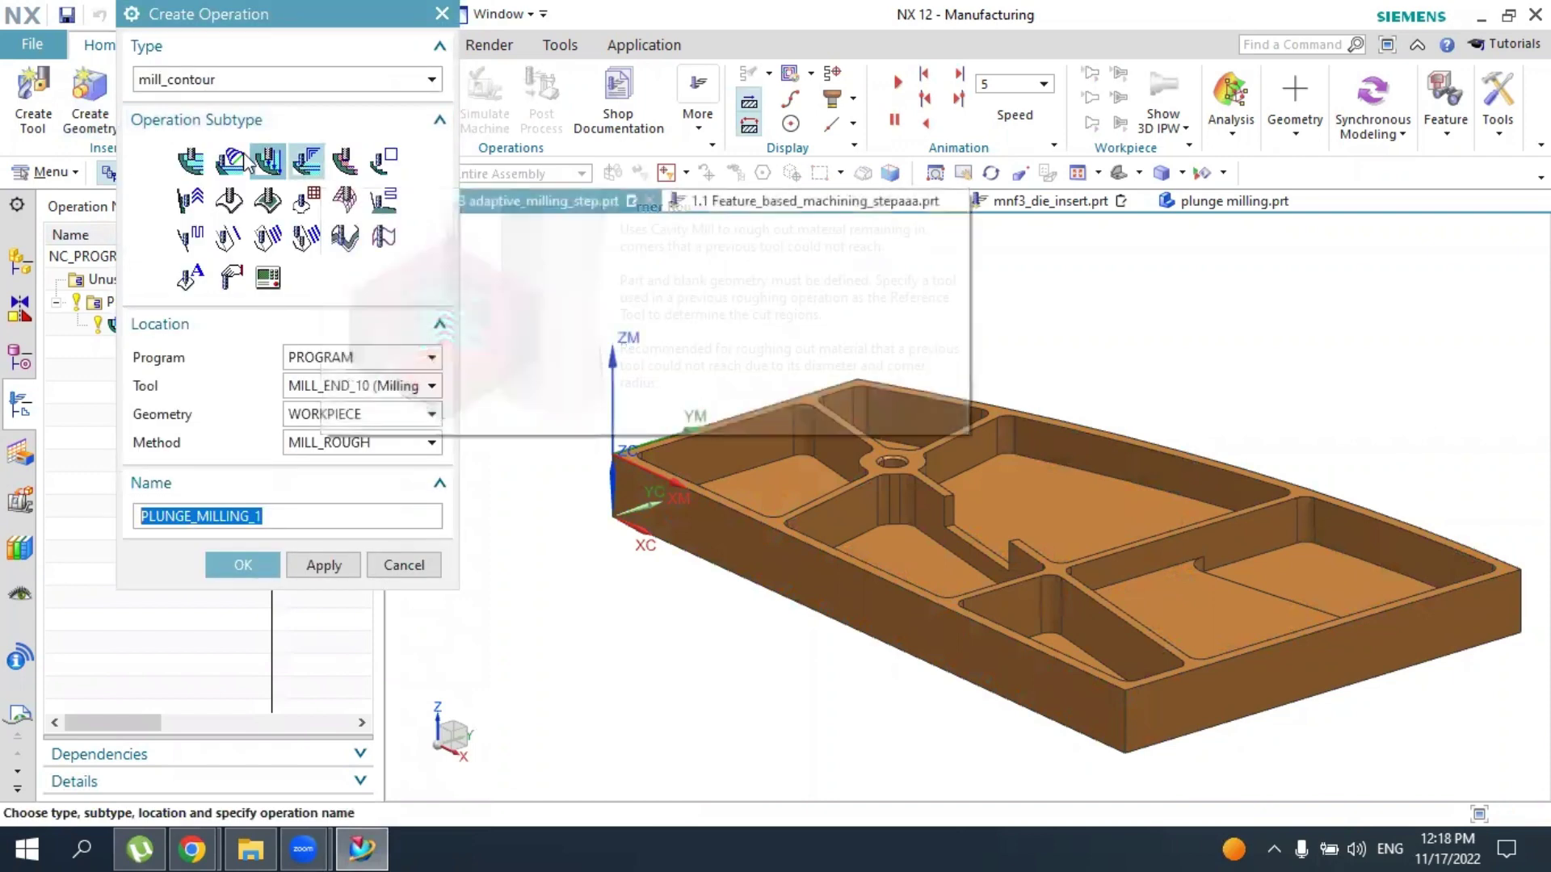
left_click(307, 161)
scroll(876, 409, "up", 4)
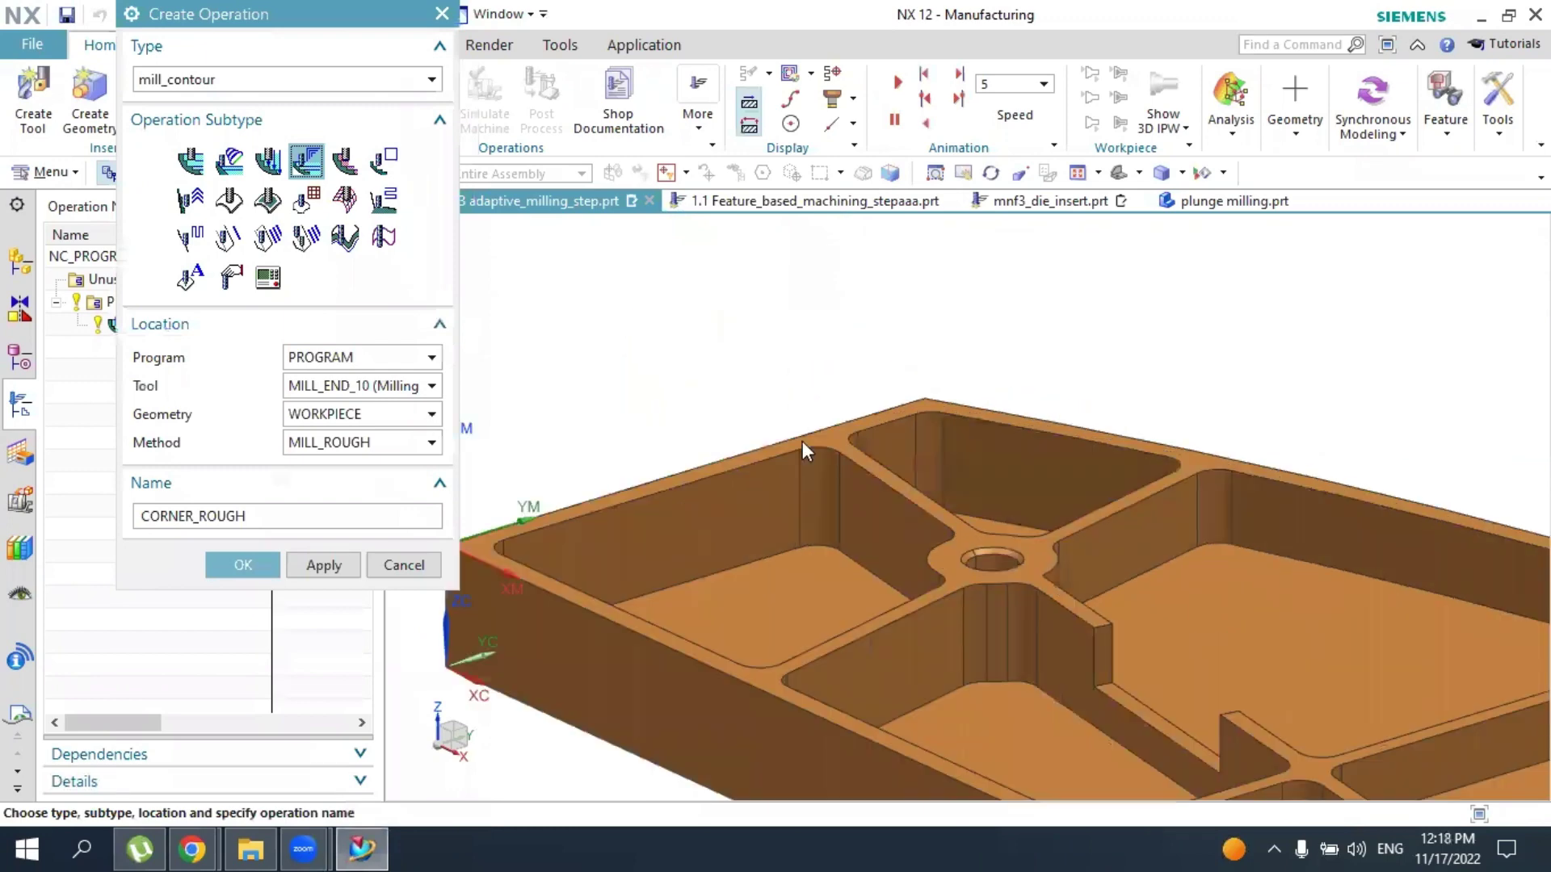
middle_click_drag(876, 538, 899, 503)
scroll(920, 408, "up", 2)
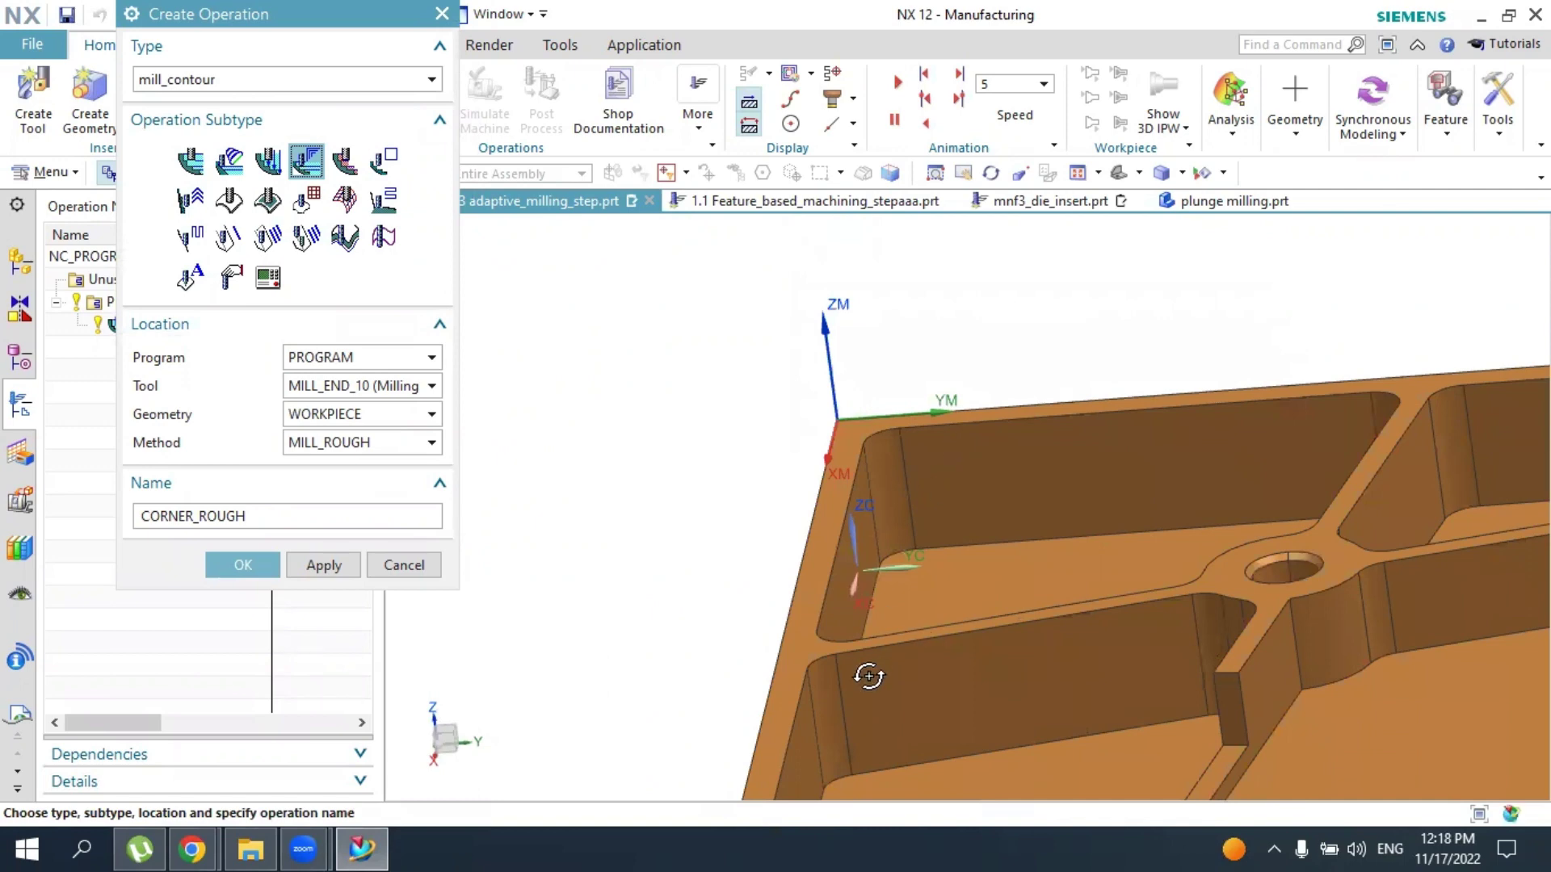
middle_click_drag(868, 676, 868, 719)
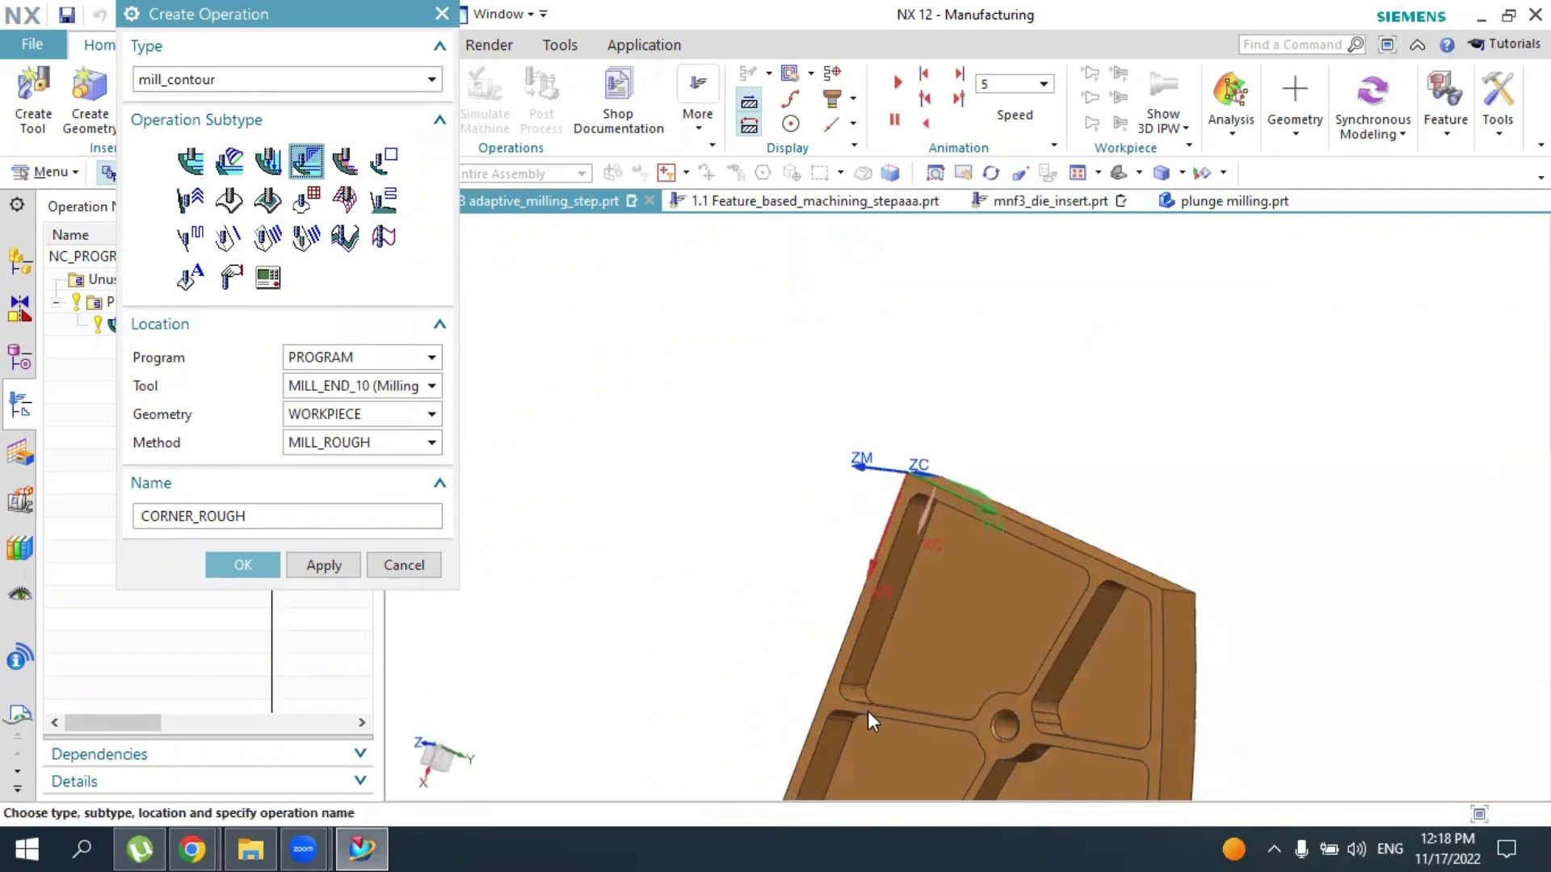
scroll(856, 716, "up", 2)
middle_click_drag(933, 649, 1005, 594)
scroll(1256, 588, "down", 1)
scroll(1257, 589, "up", 2)
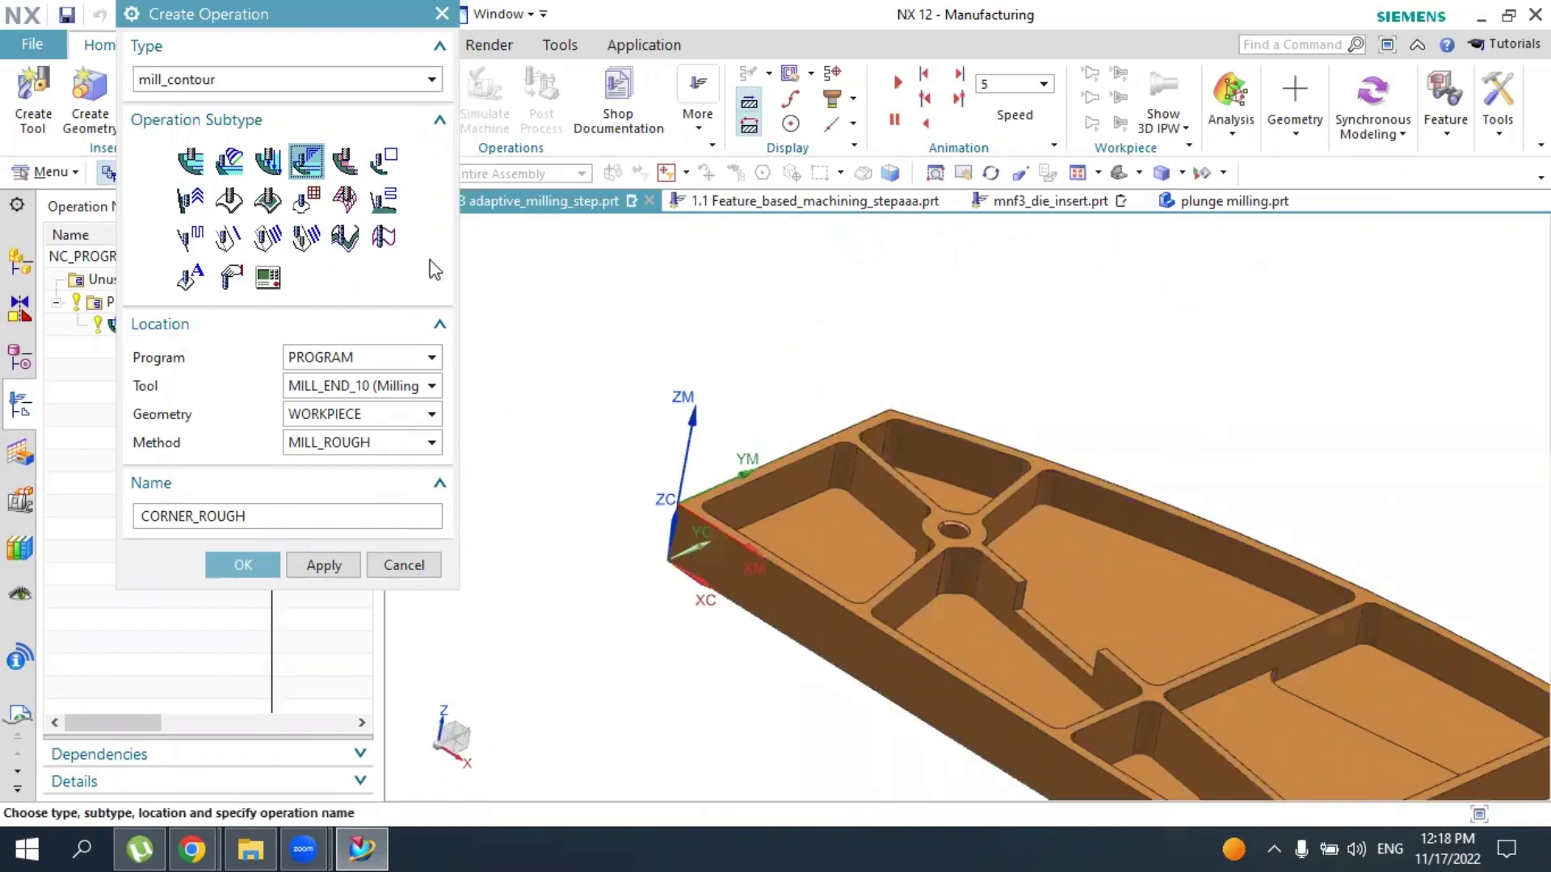
mouse_move(350, 222)
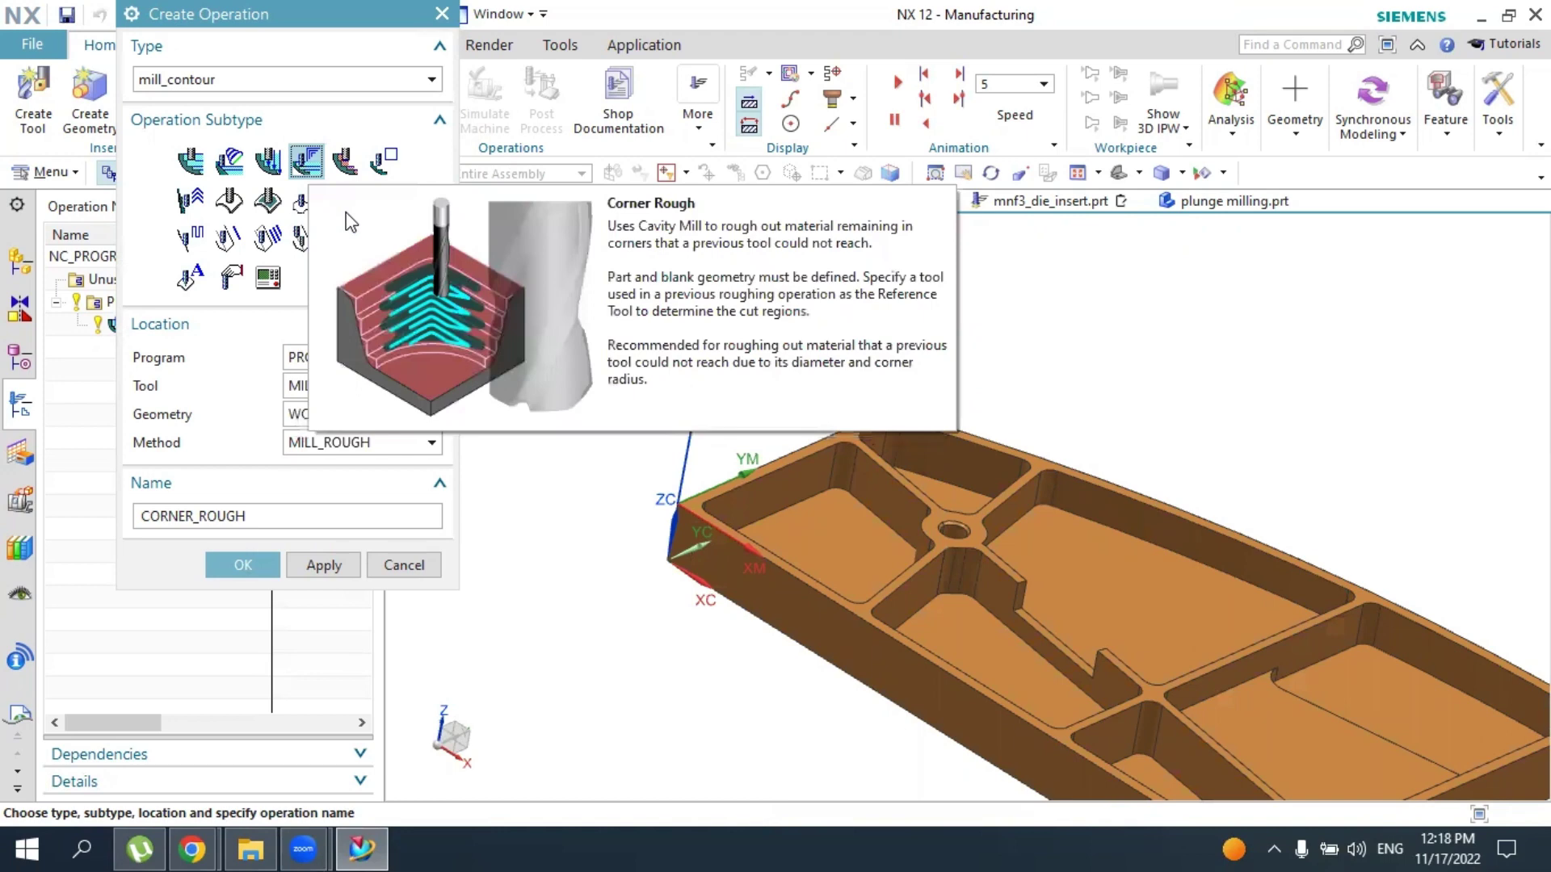
left_click(401, 566)
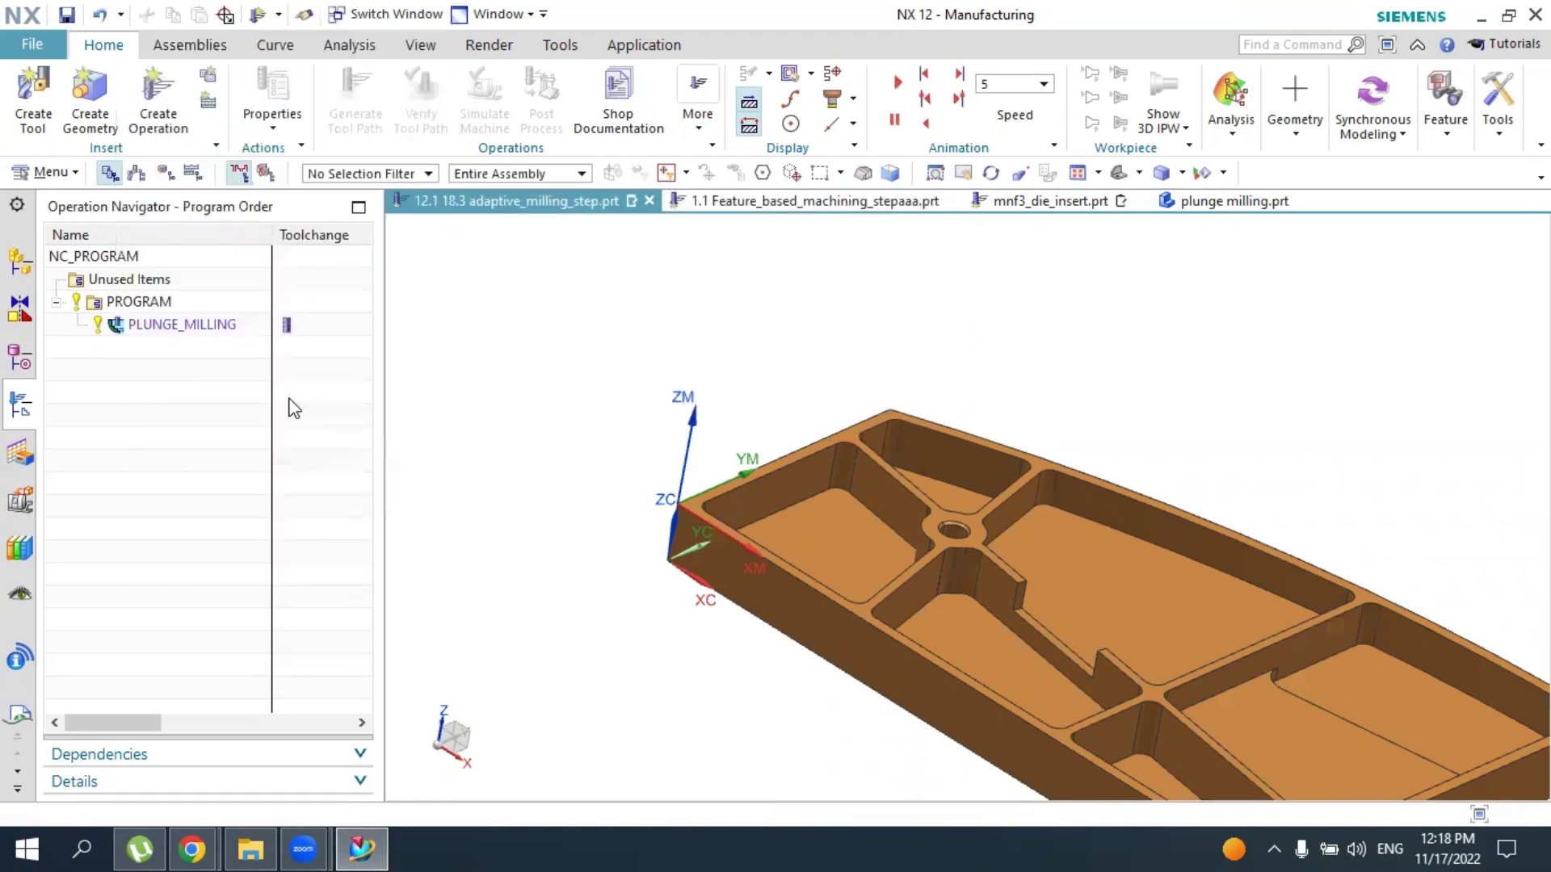
Create a MILL-subtype milling cutter with a 4 mm diameter
left_click(32, 101)
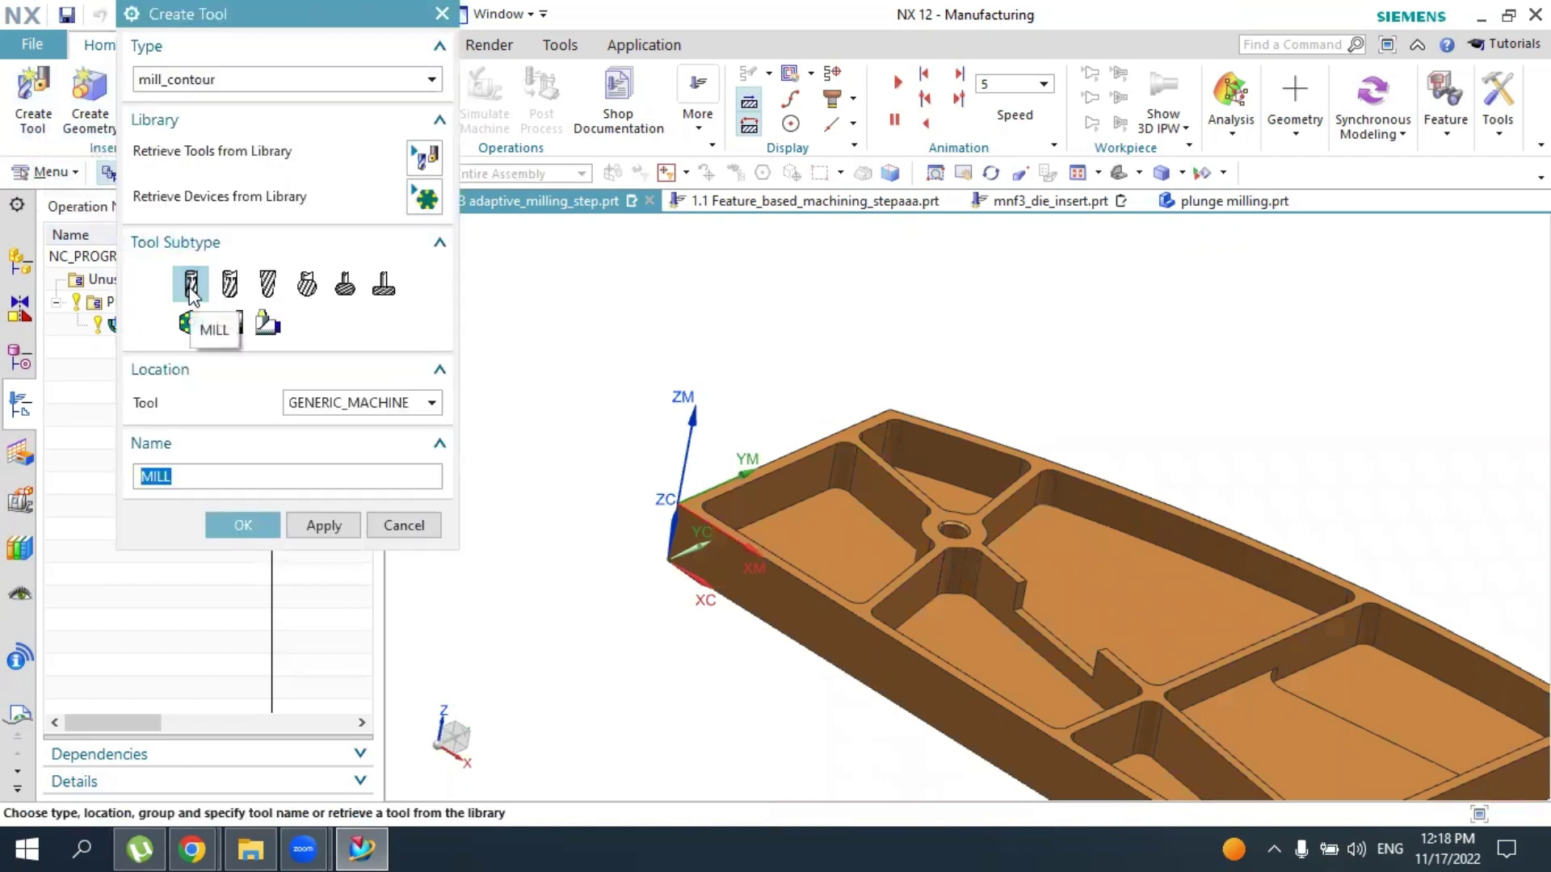
left_click(243, 526)
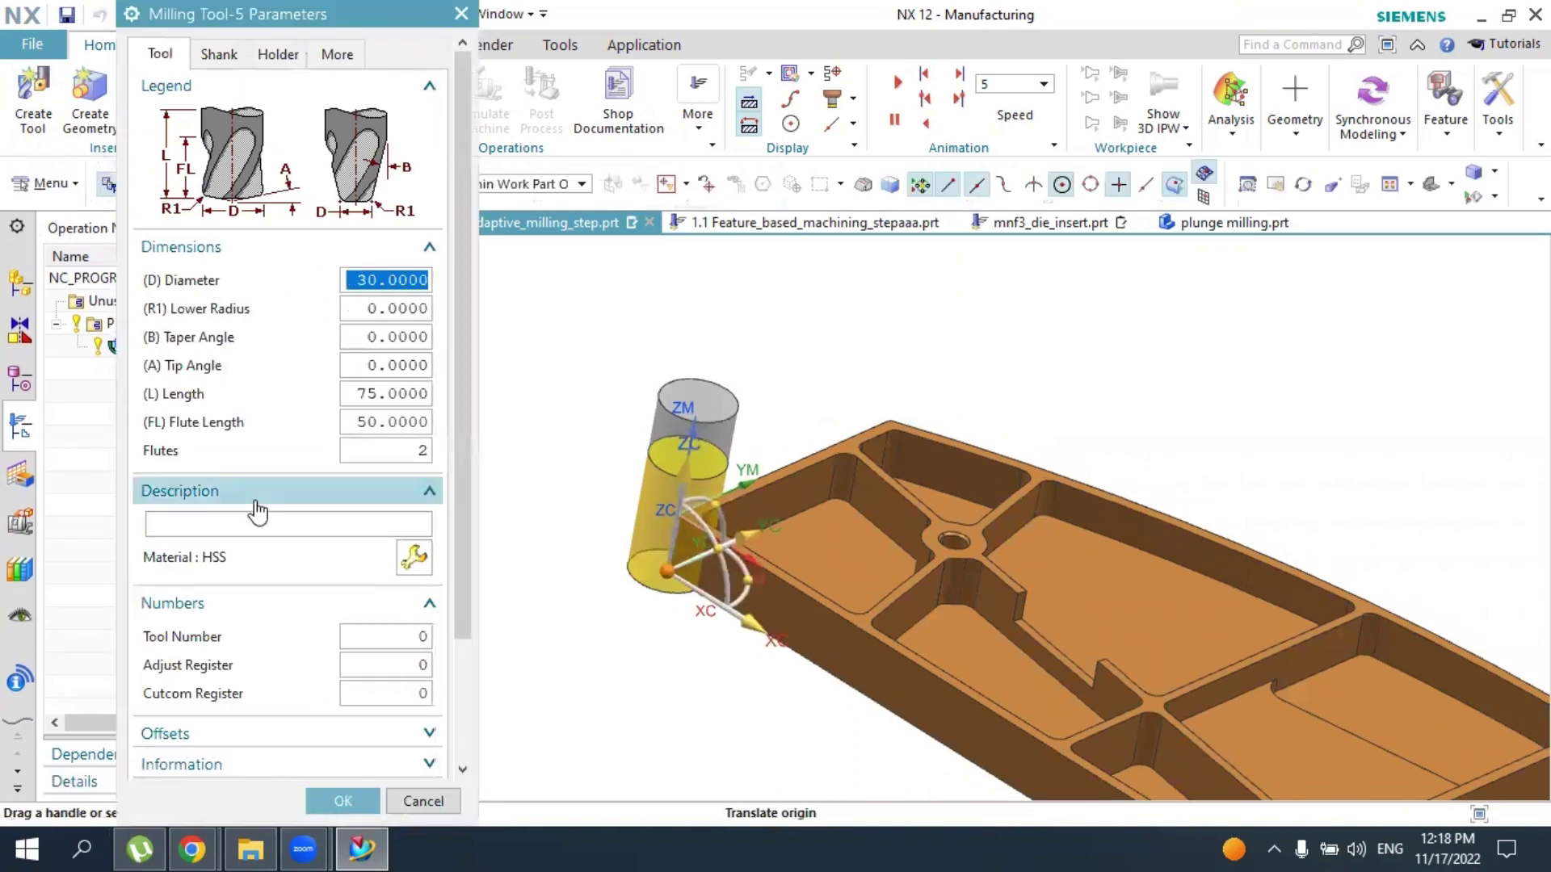
type("4")
left_click(416, 311)
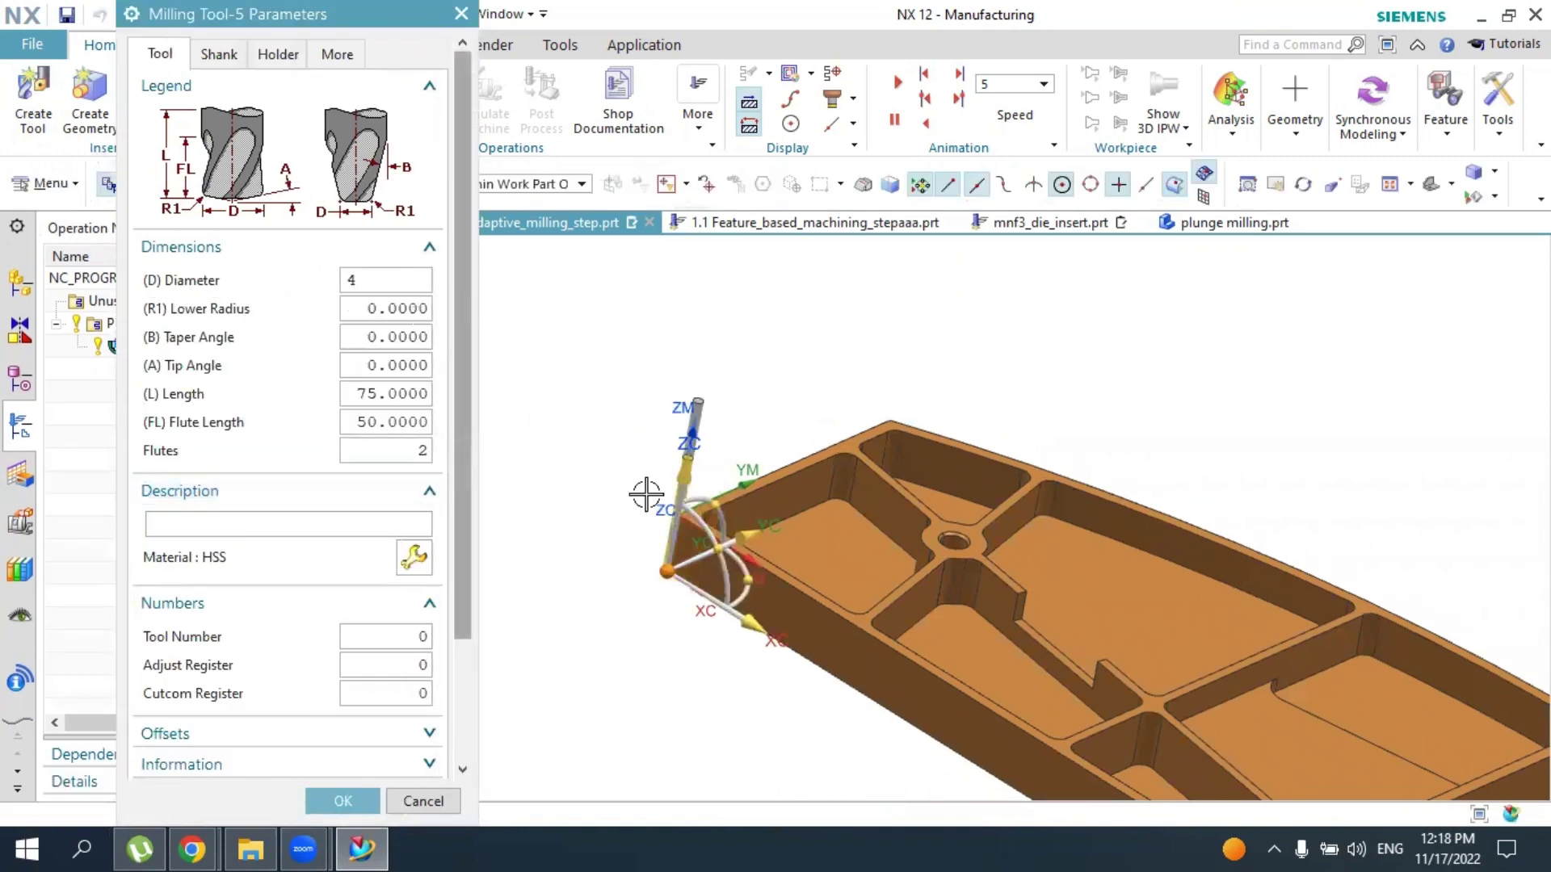
left_click(343, 802)
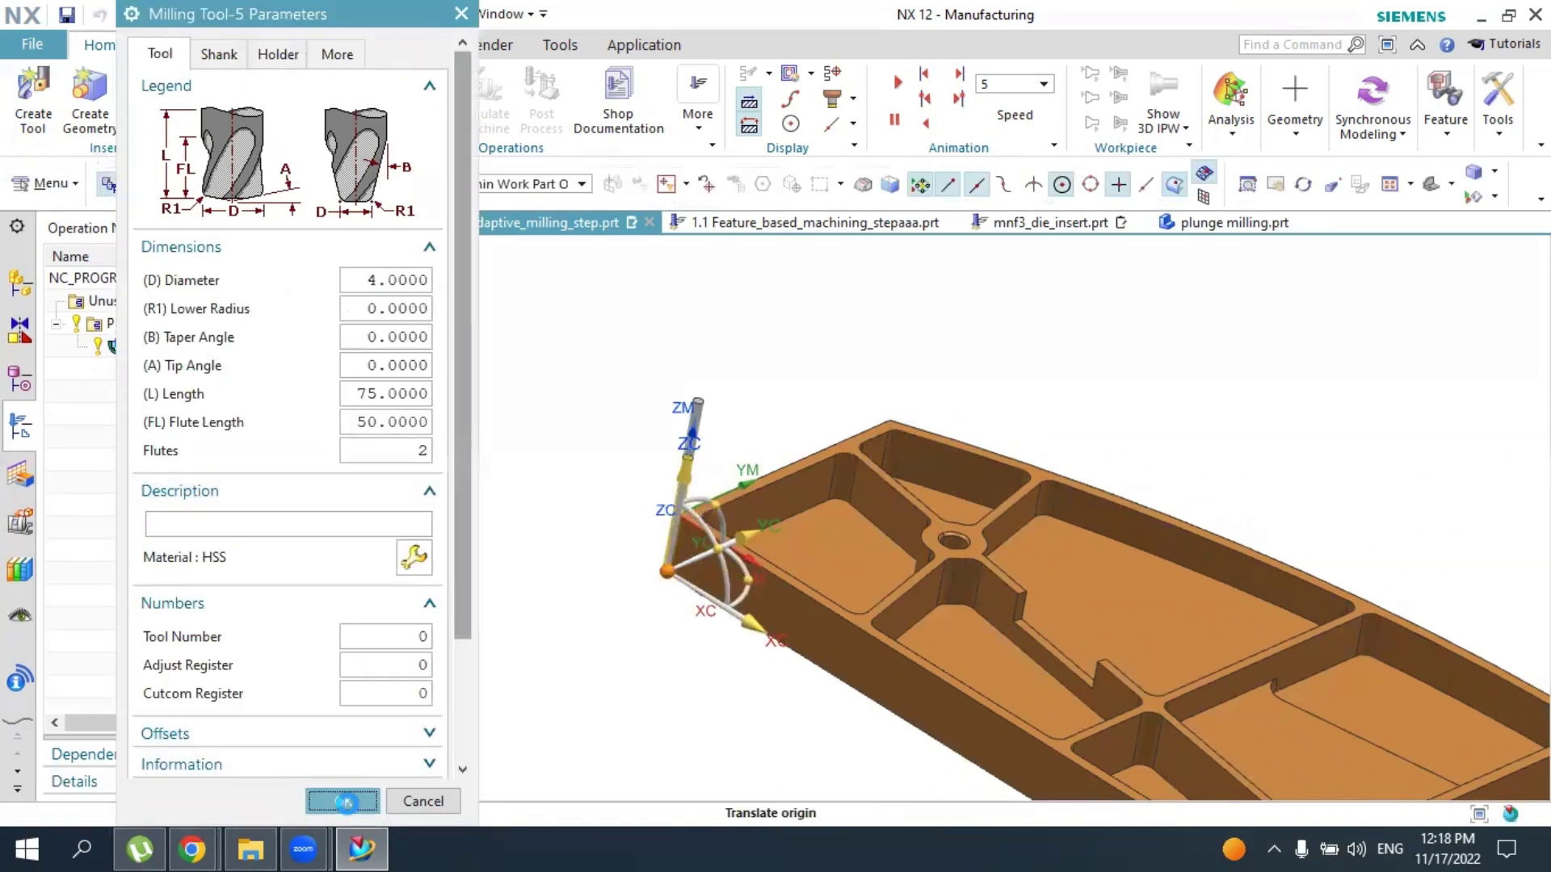
Create a mill_contour Corner Rough operation named CORNER_ROUGH that uses the 4 mm MILL tool
left_click(155, 90)
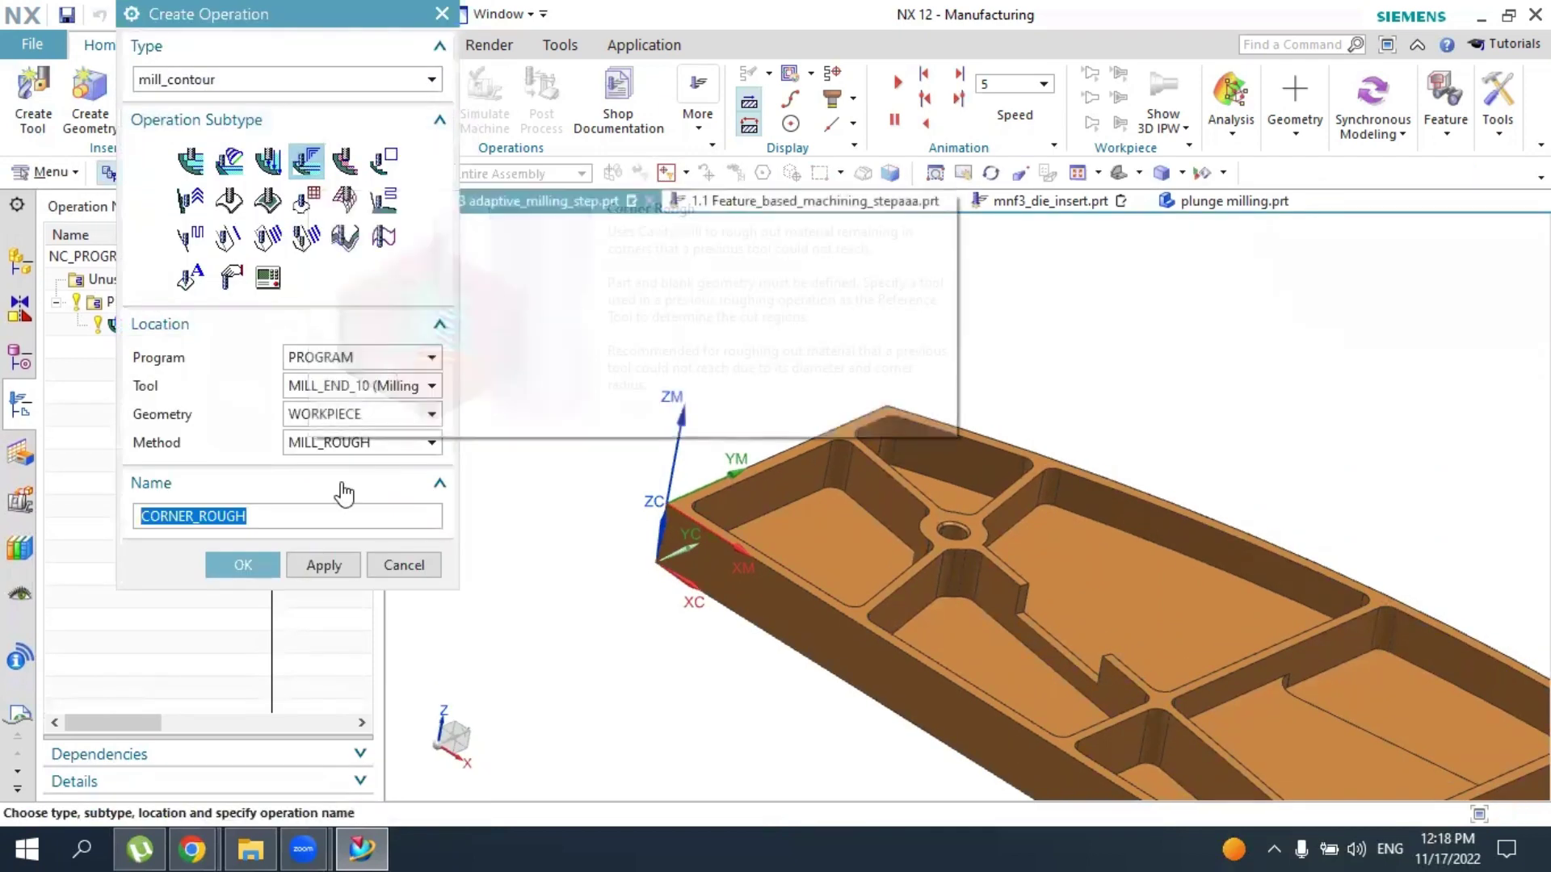
left_click(252, 565)
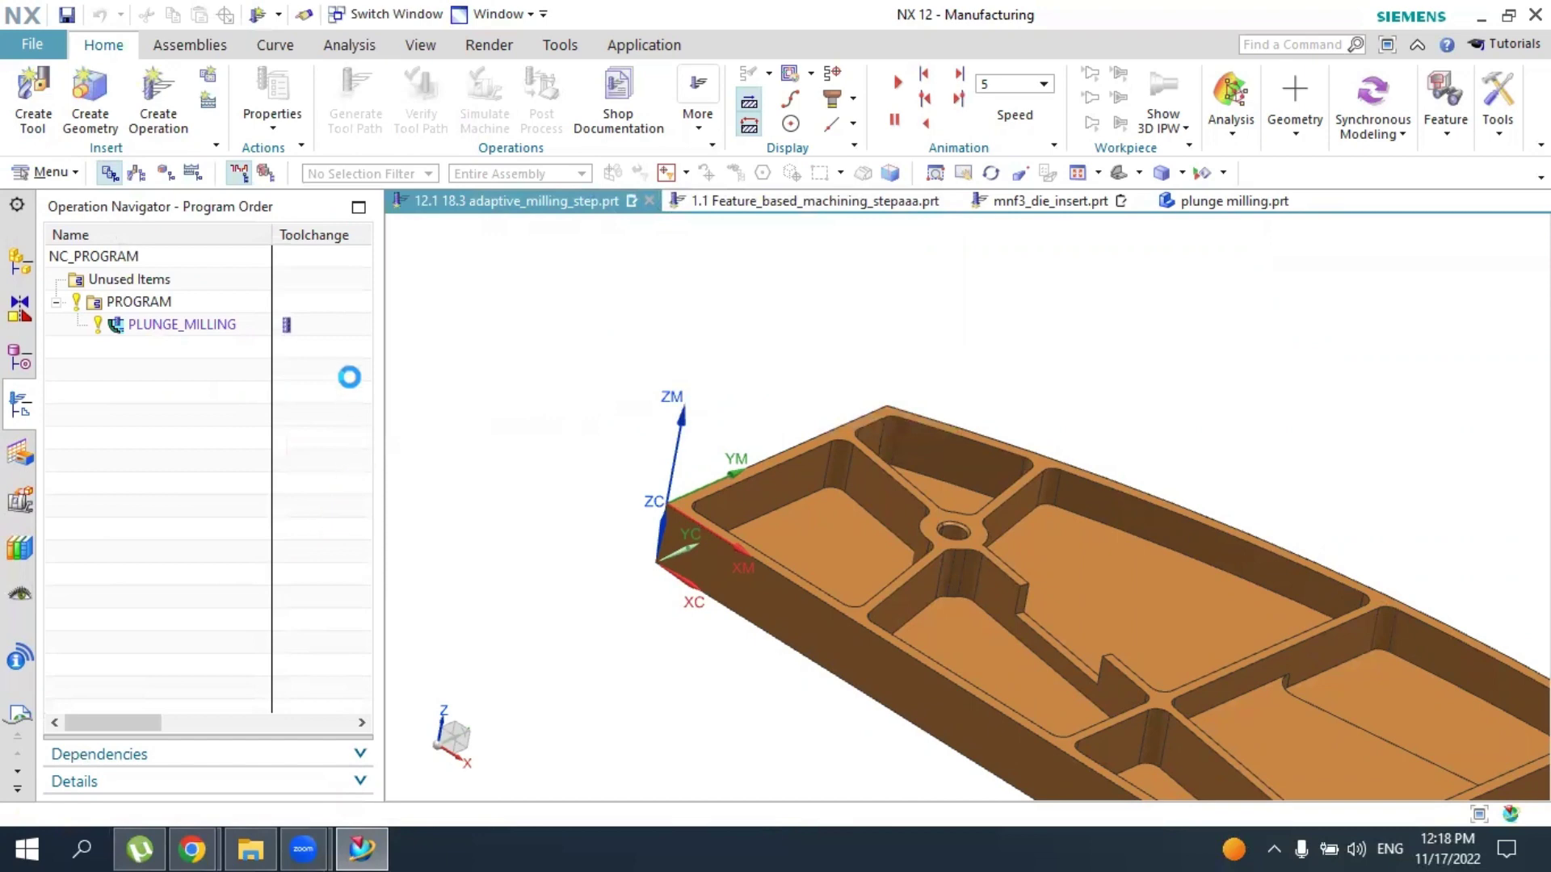
left_click(414, 798)
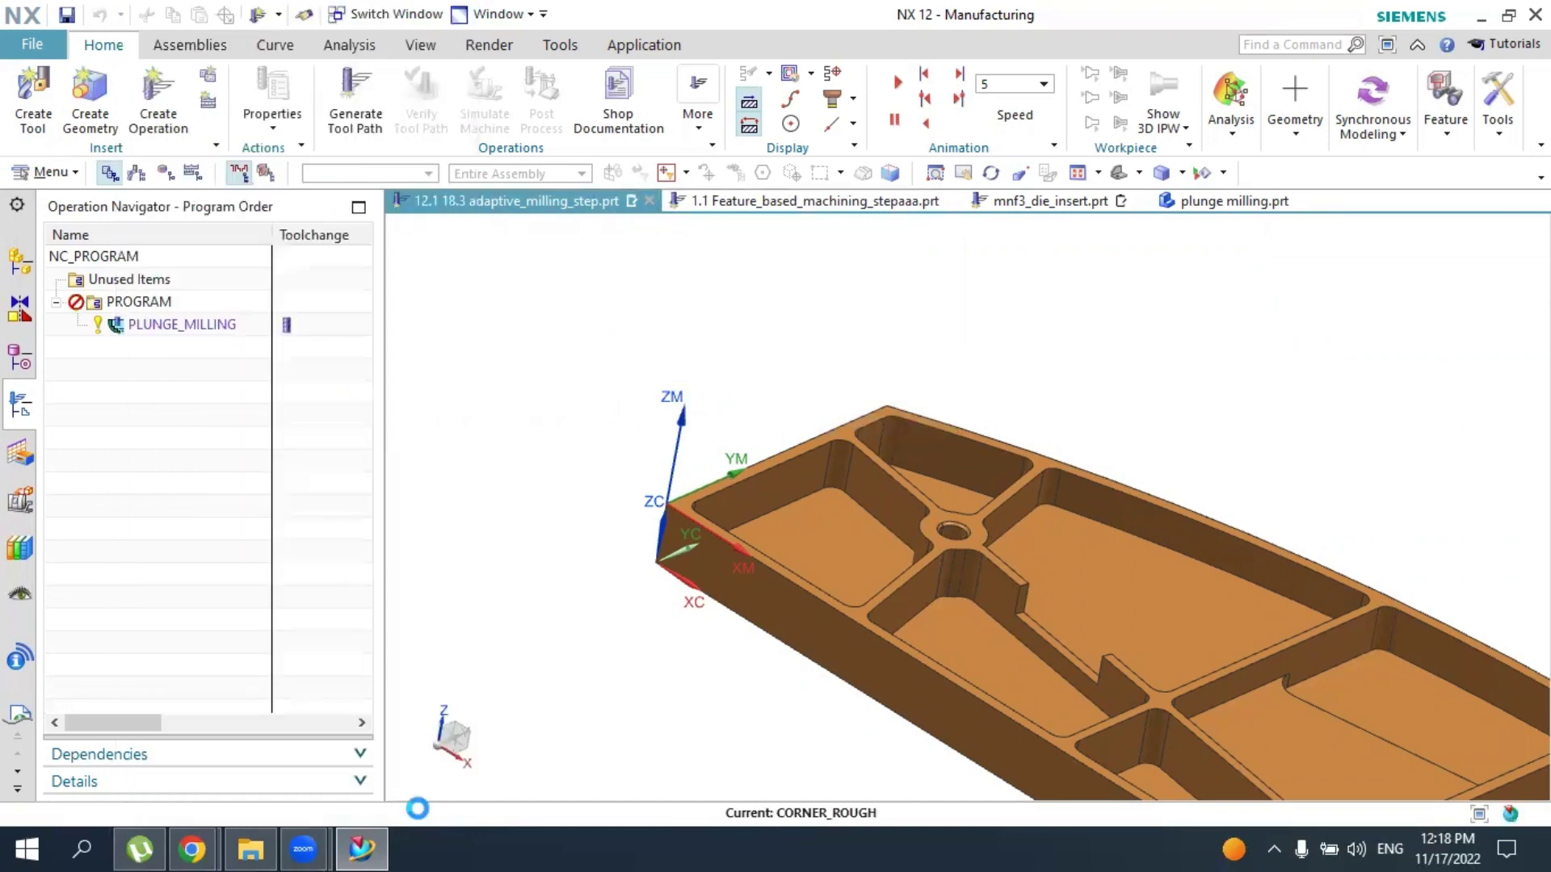
left_click(161, 109)
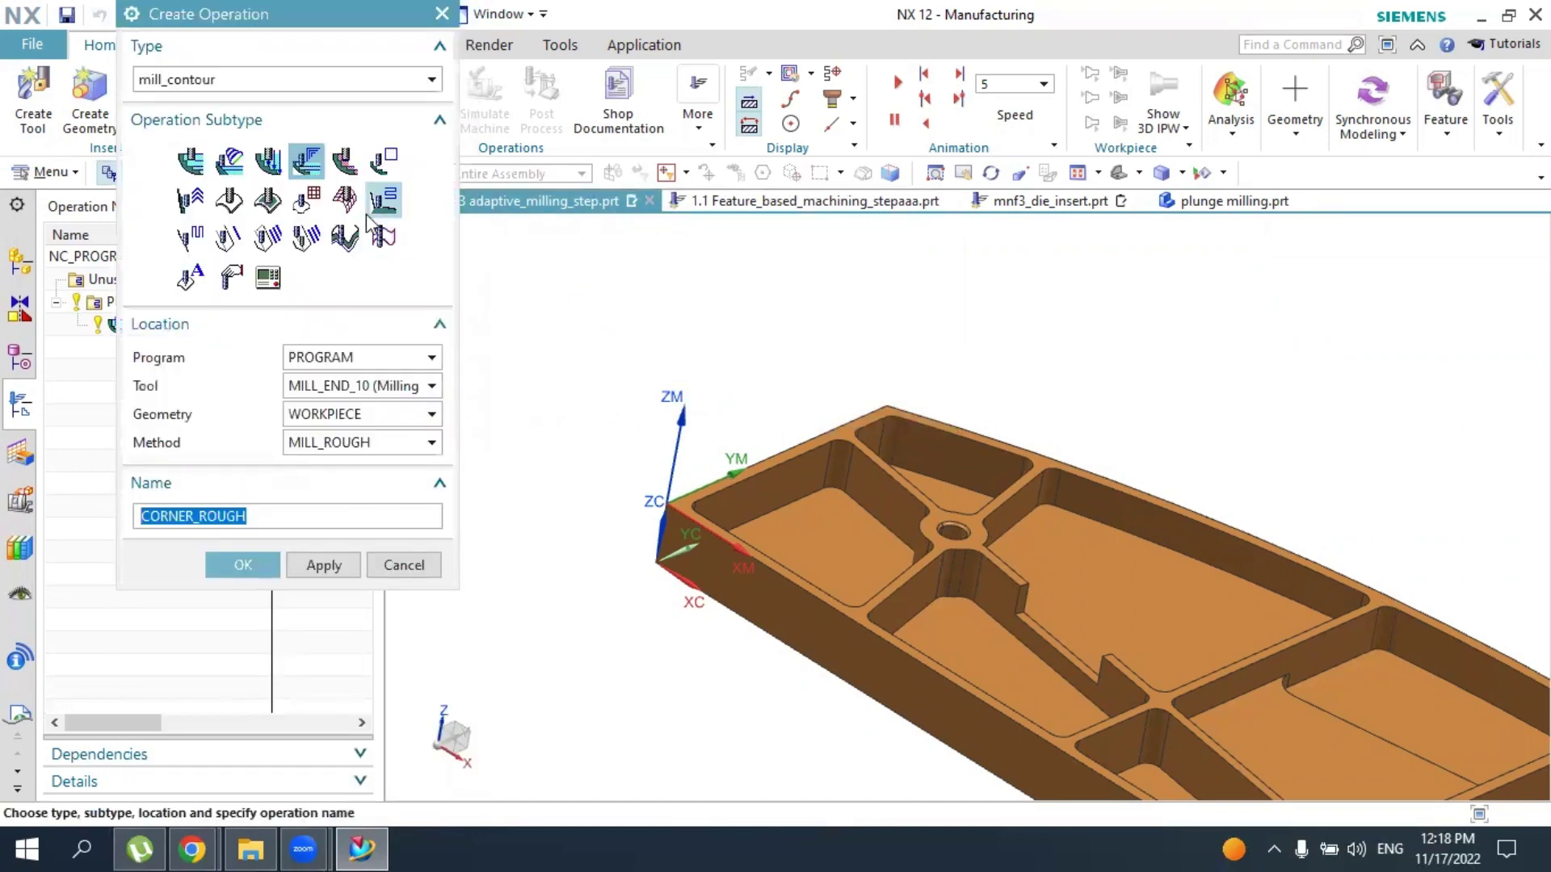
left_click(355, 385)
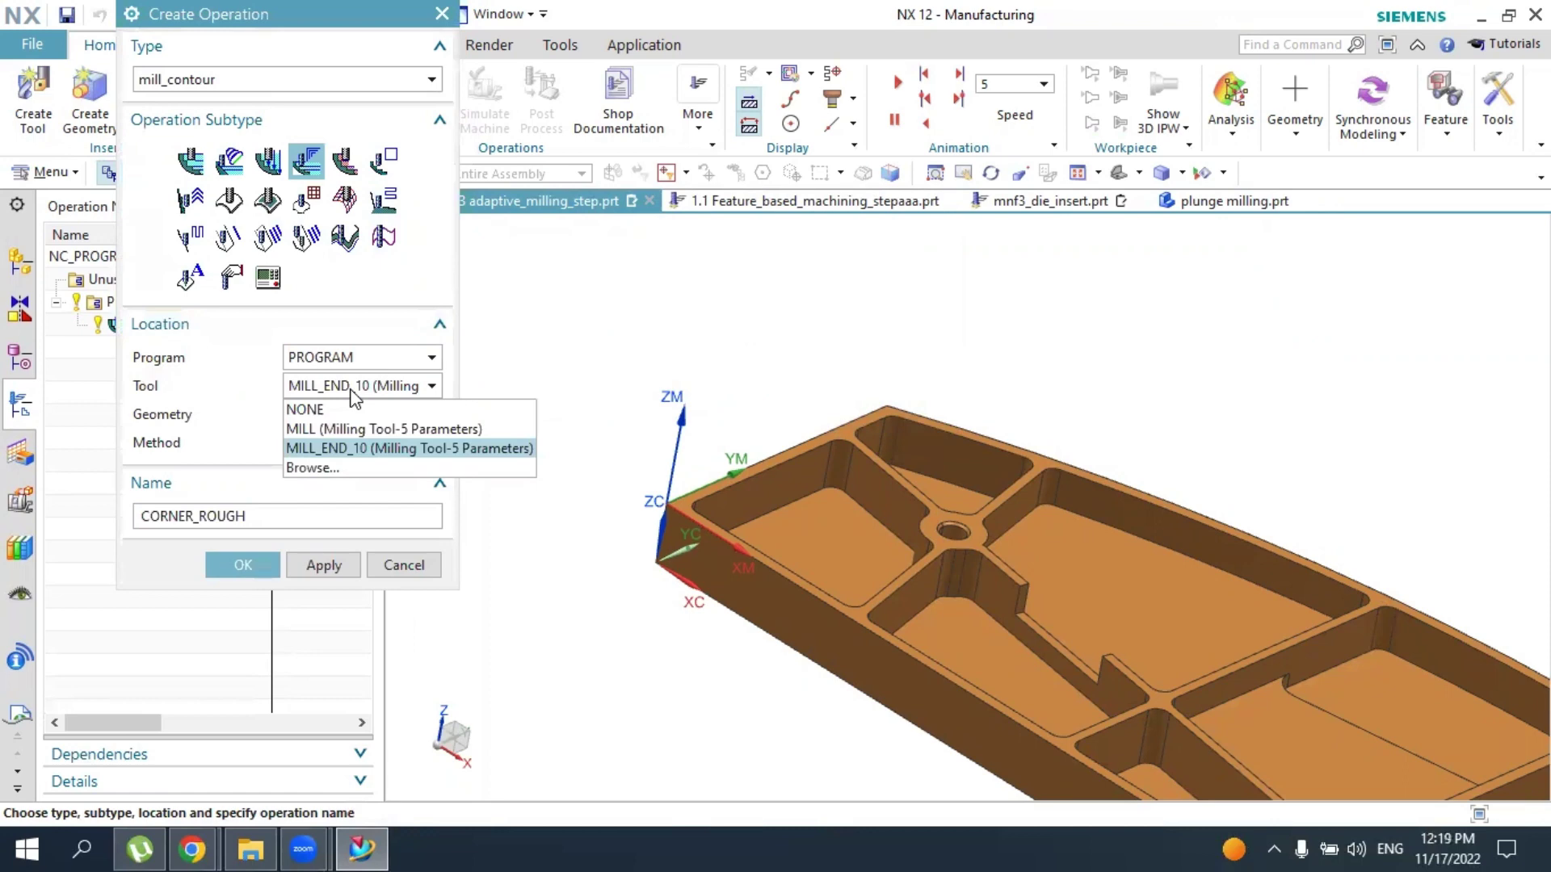
left_click(338, 430)
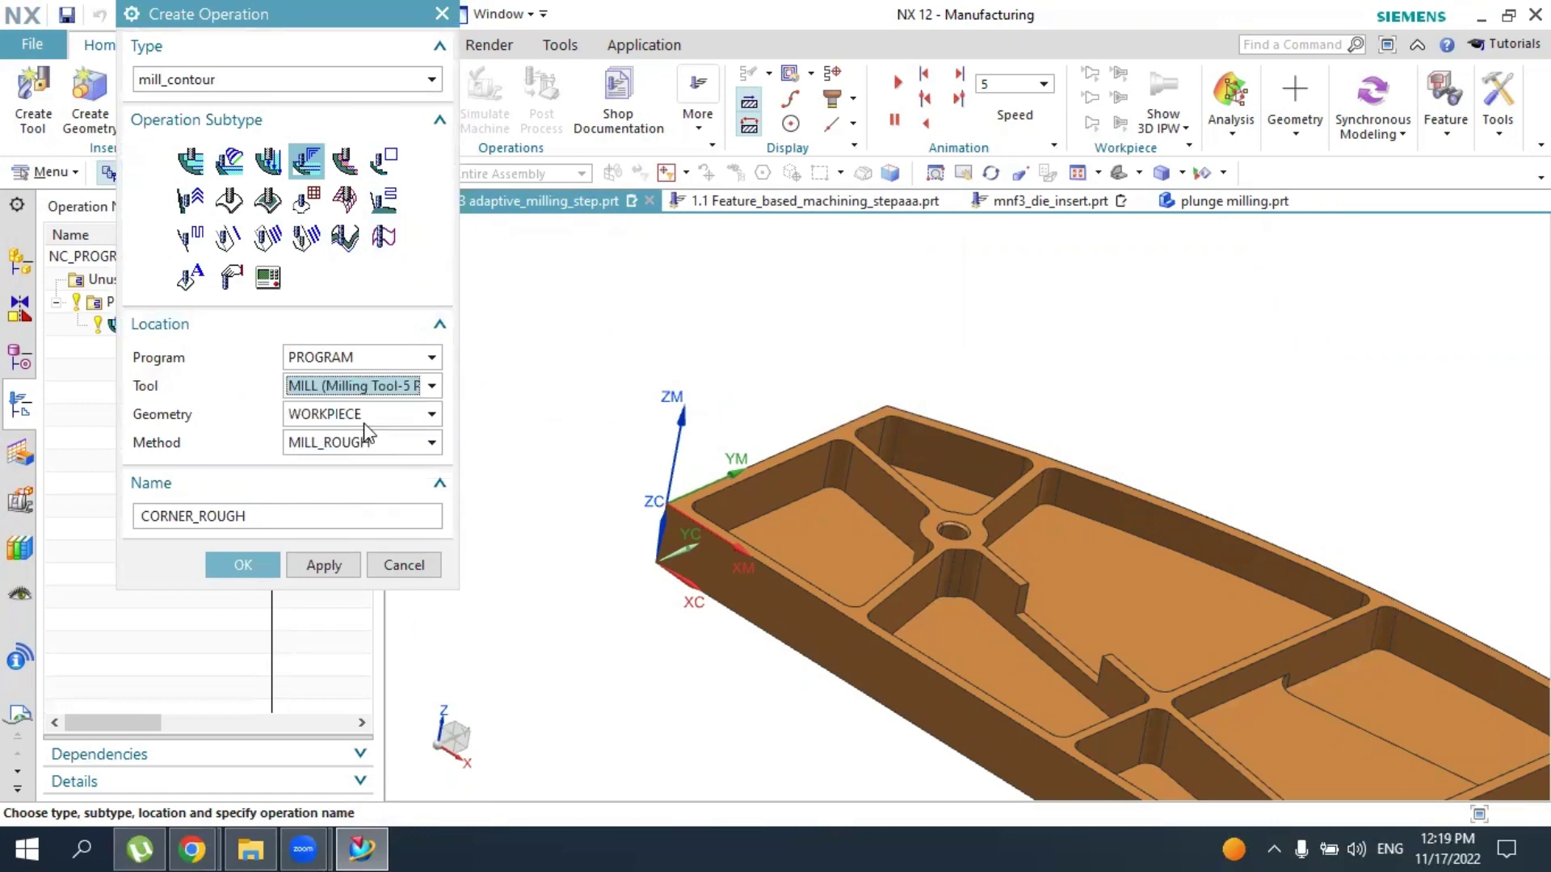
left_click(240, 566)
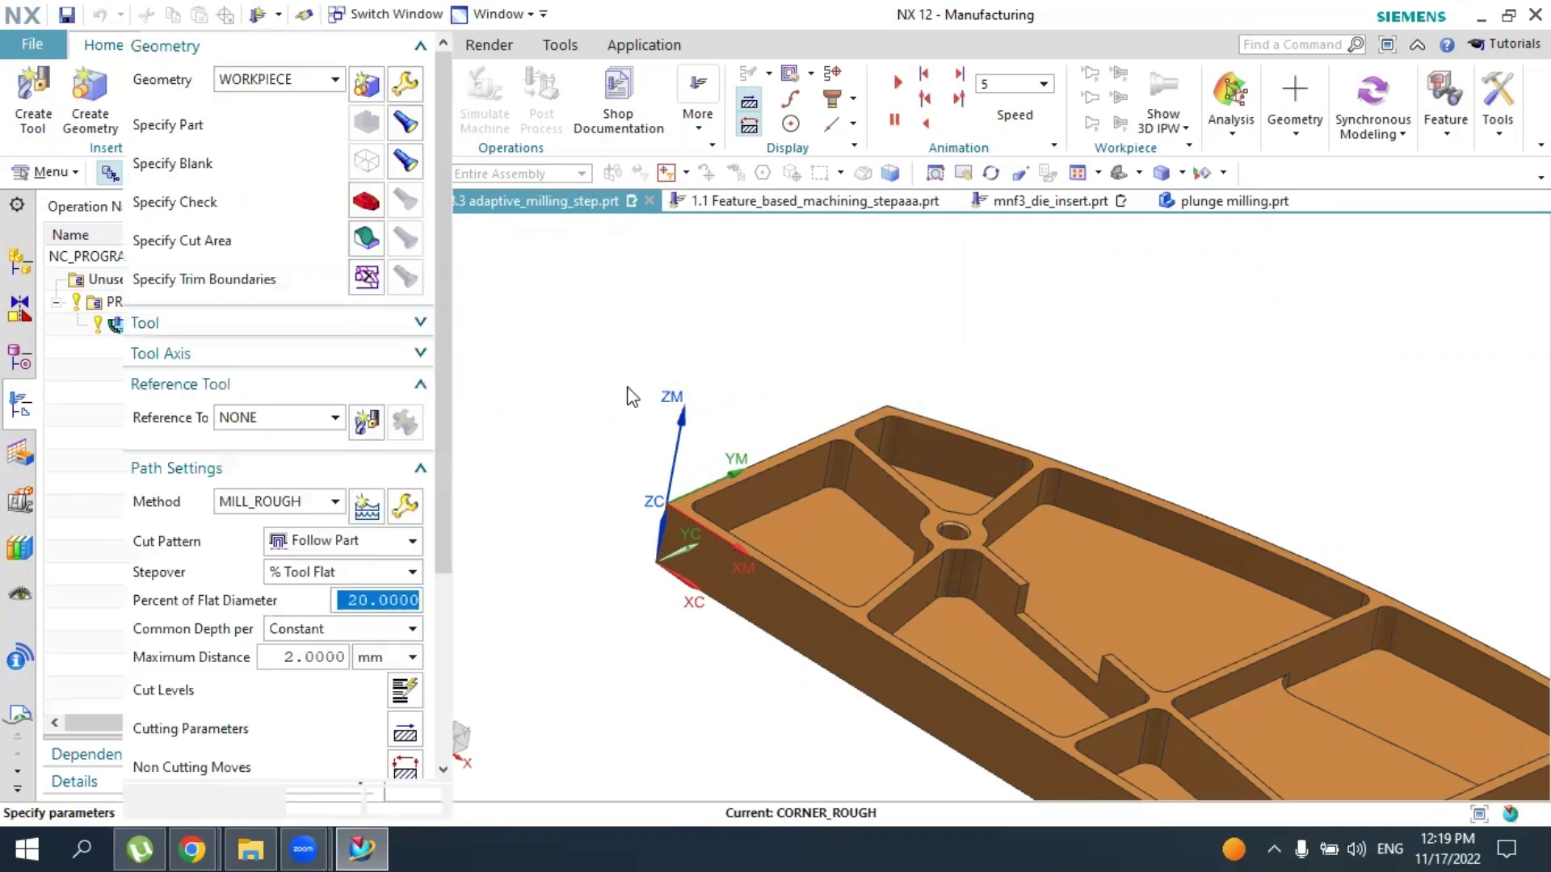
Set the Corner Rough reference tool to MILL_END_10, keeping Steep Only containment at 65°
scroll(690, 402, "down", 3)
middle_click_drag(887, 430, 934, 433)
scroll(655, 391, "up", 3)
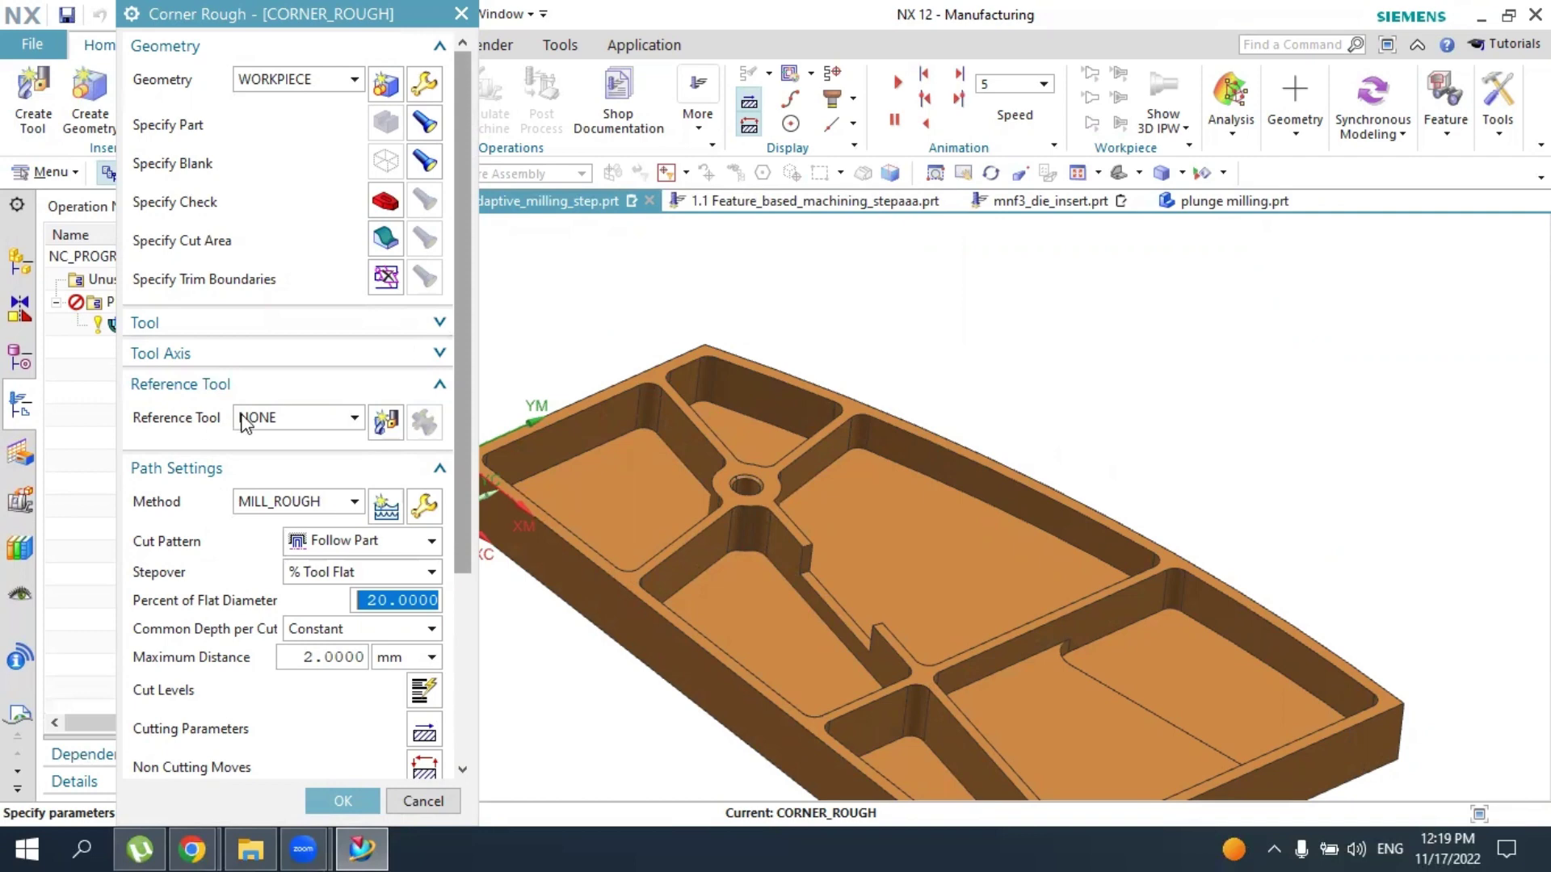
left_click(275, 418)
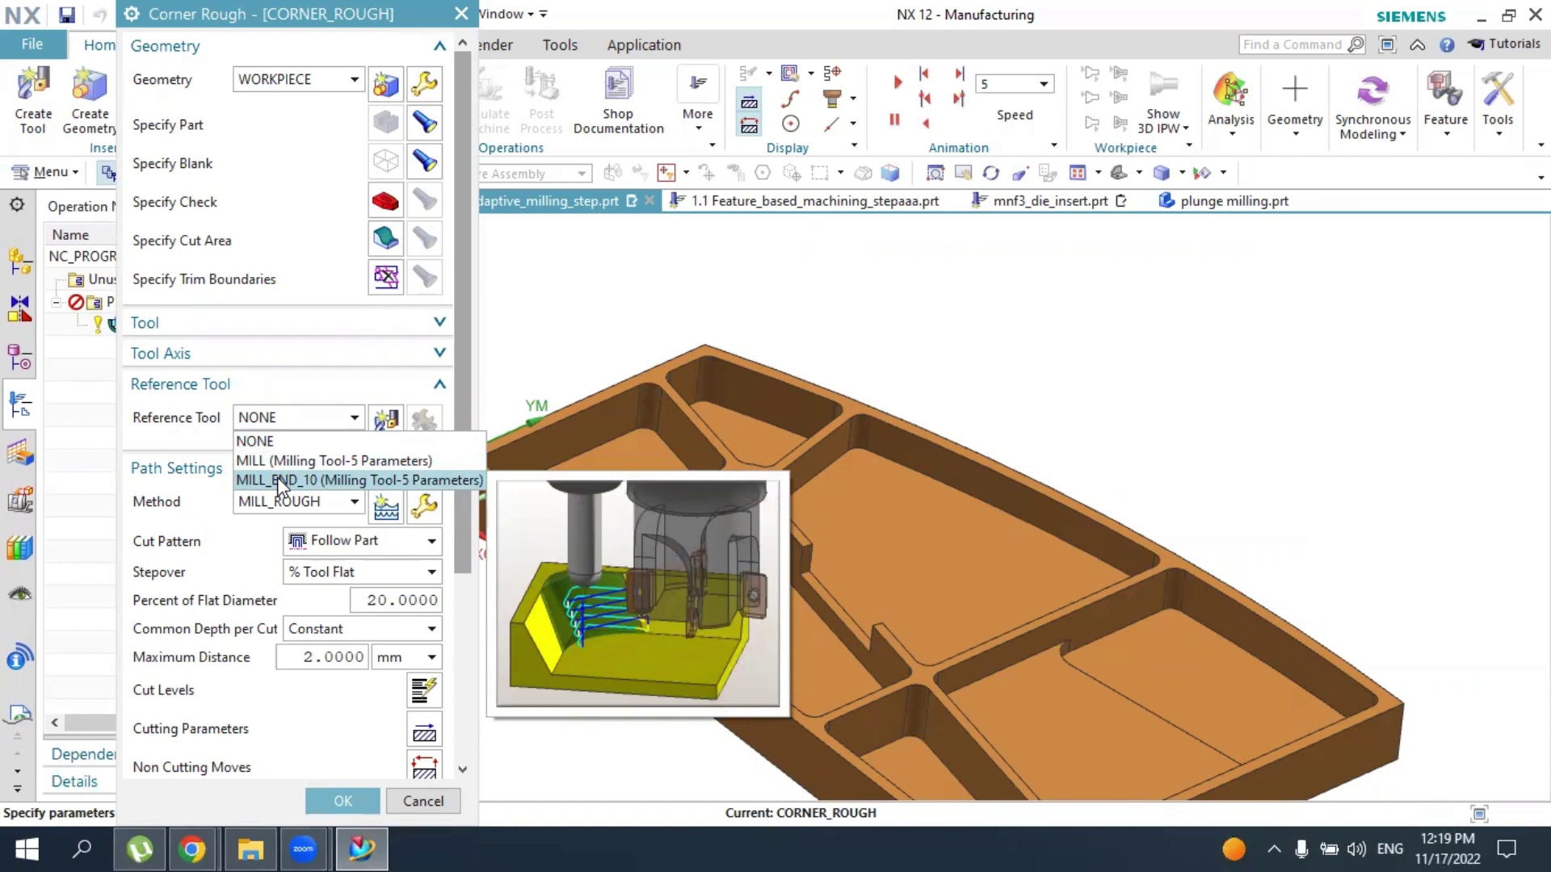
left_click(280, 480)
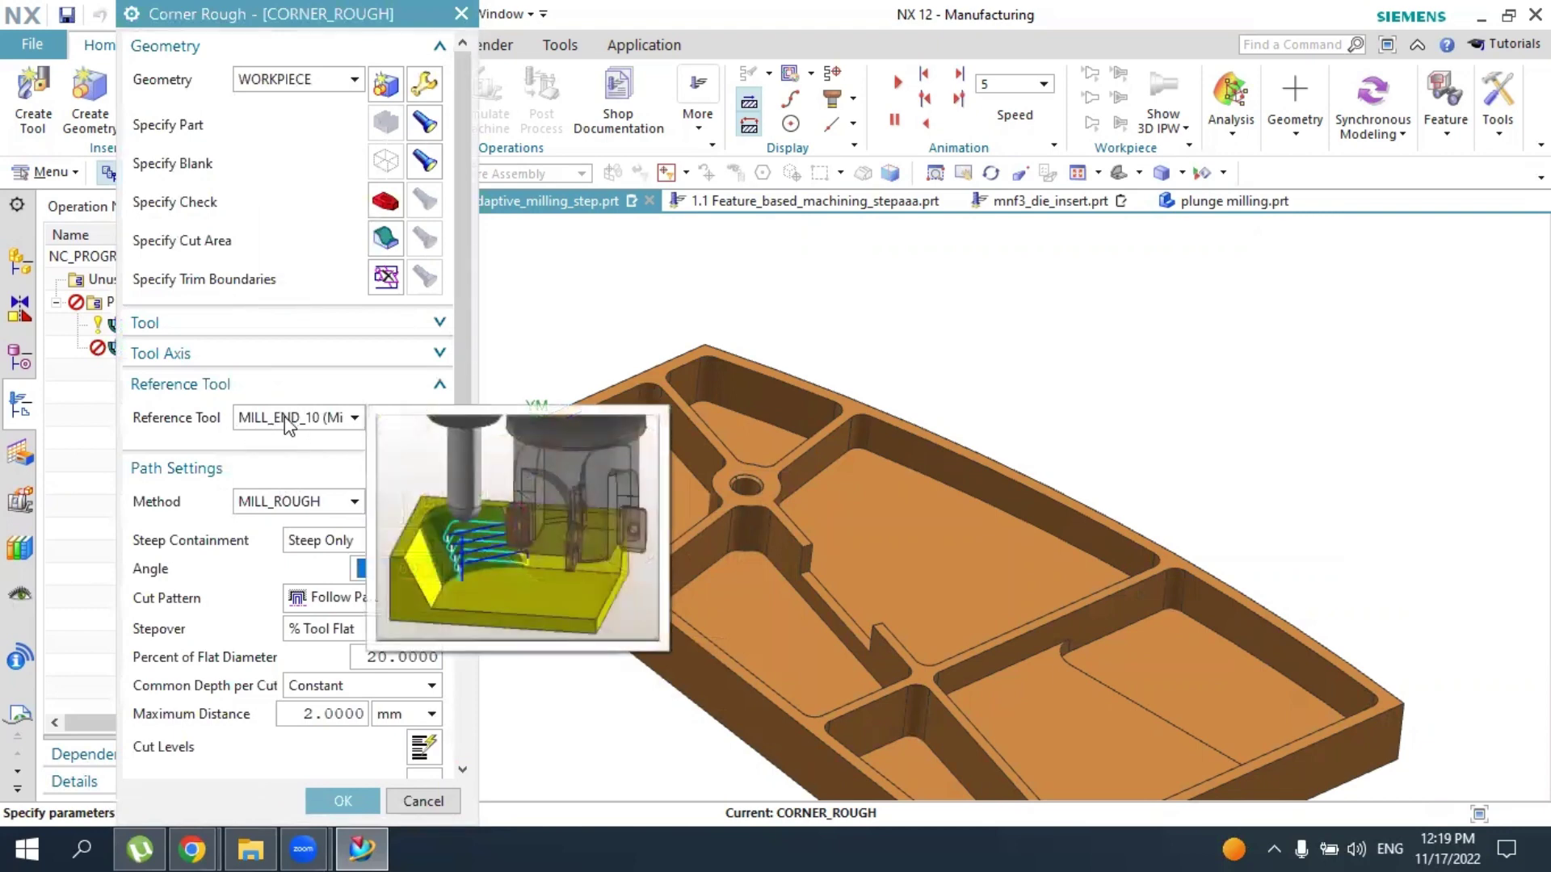
Choose MILL as the cutting tool for the Corner Rough operation
left_click(250, 327)
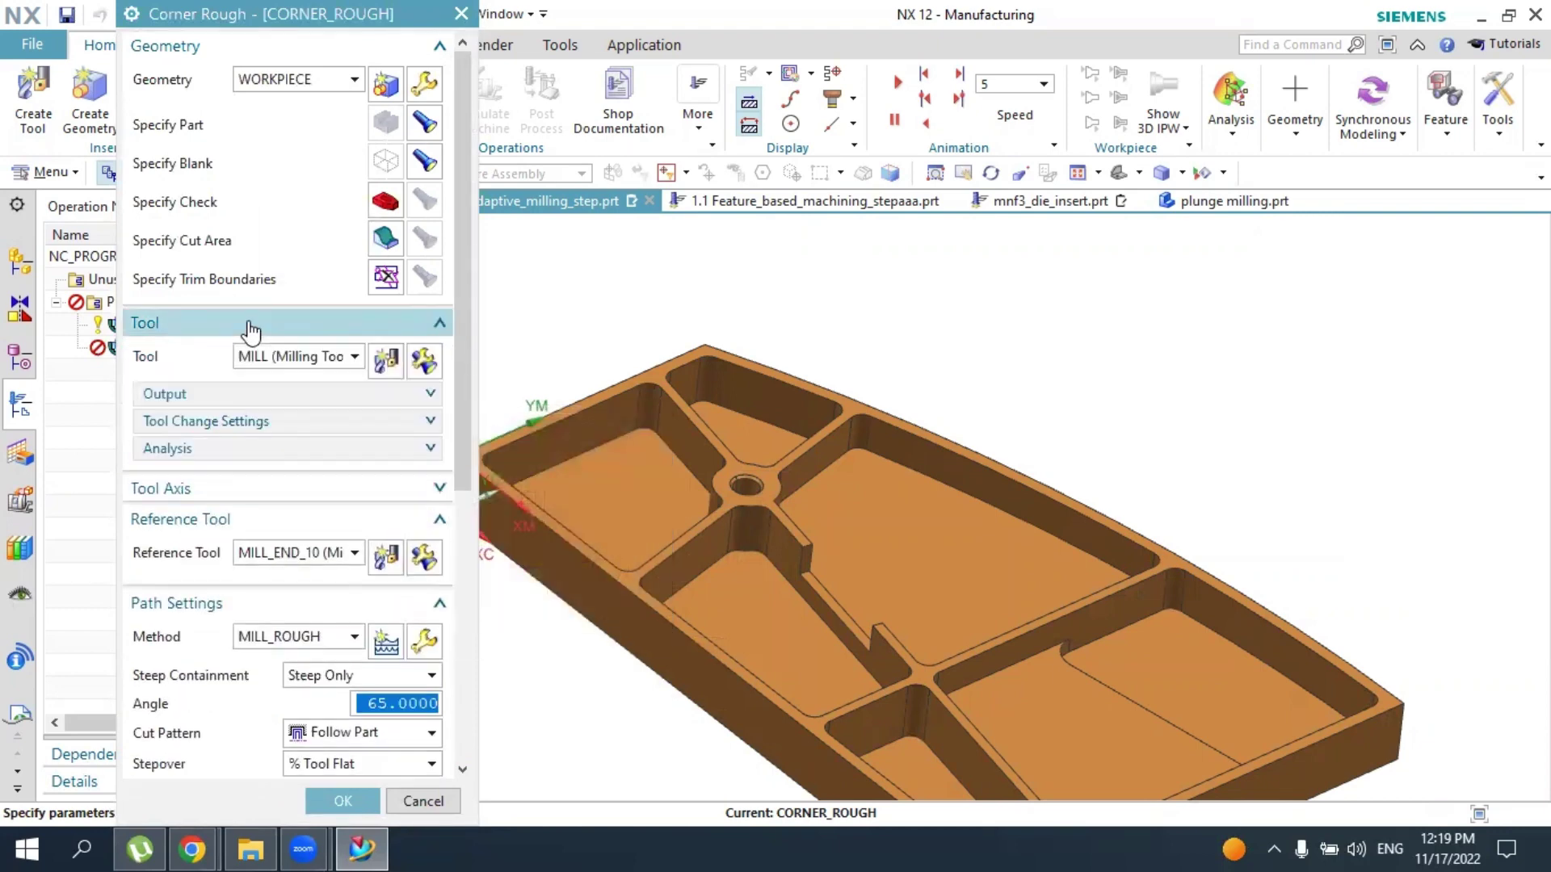
left_click(294, 359)
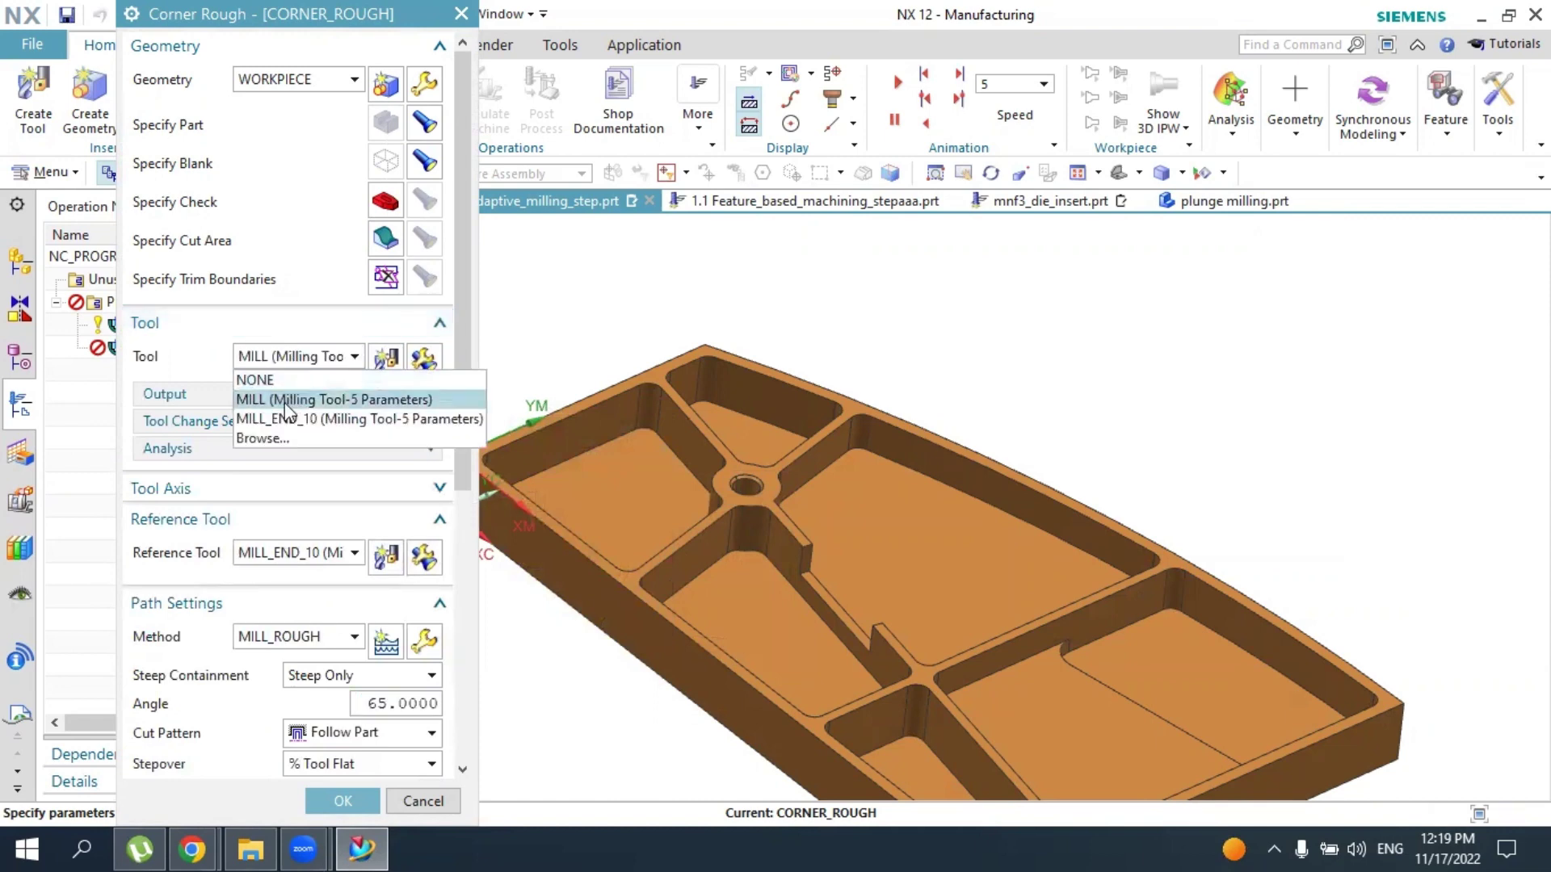
left_click(289, 402)
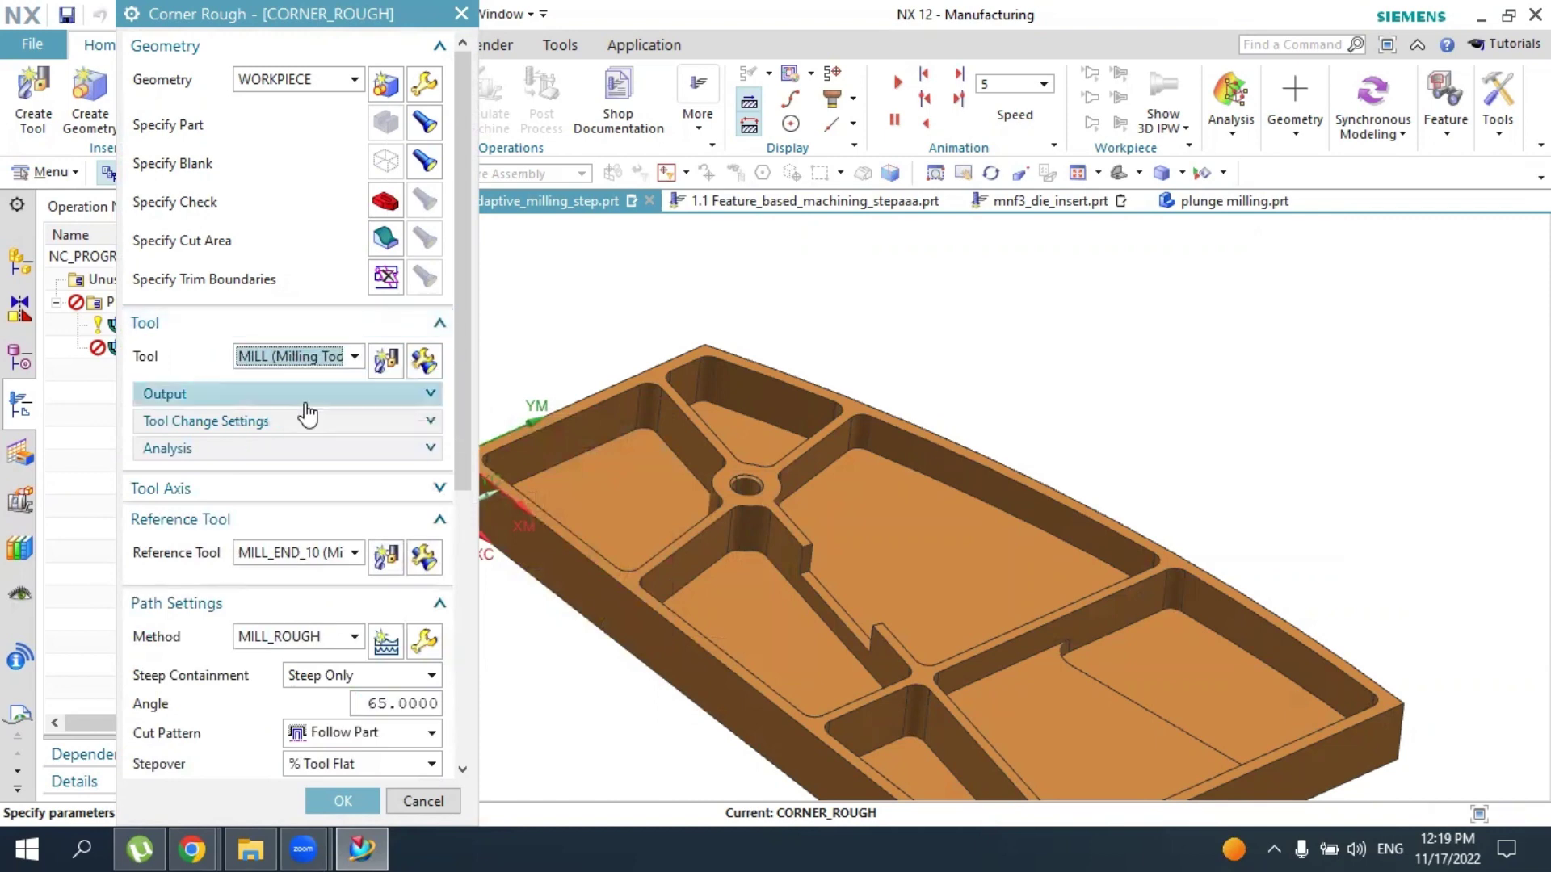
scroll(278, 492, "down", 5)
scroll(937, 429, "down", 5)
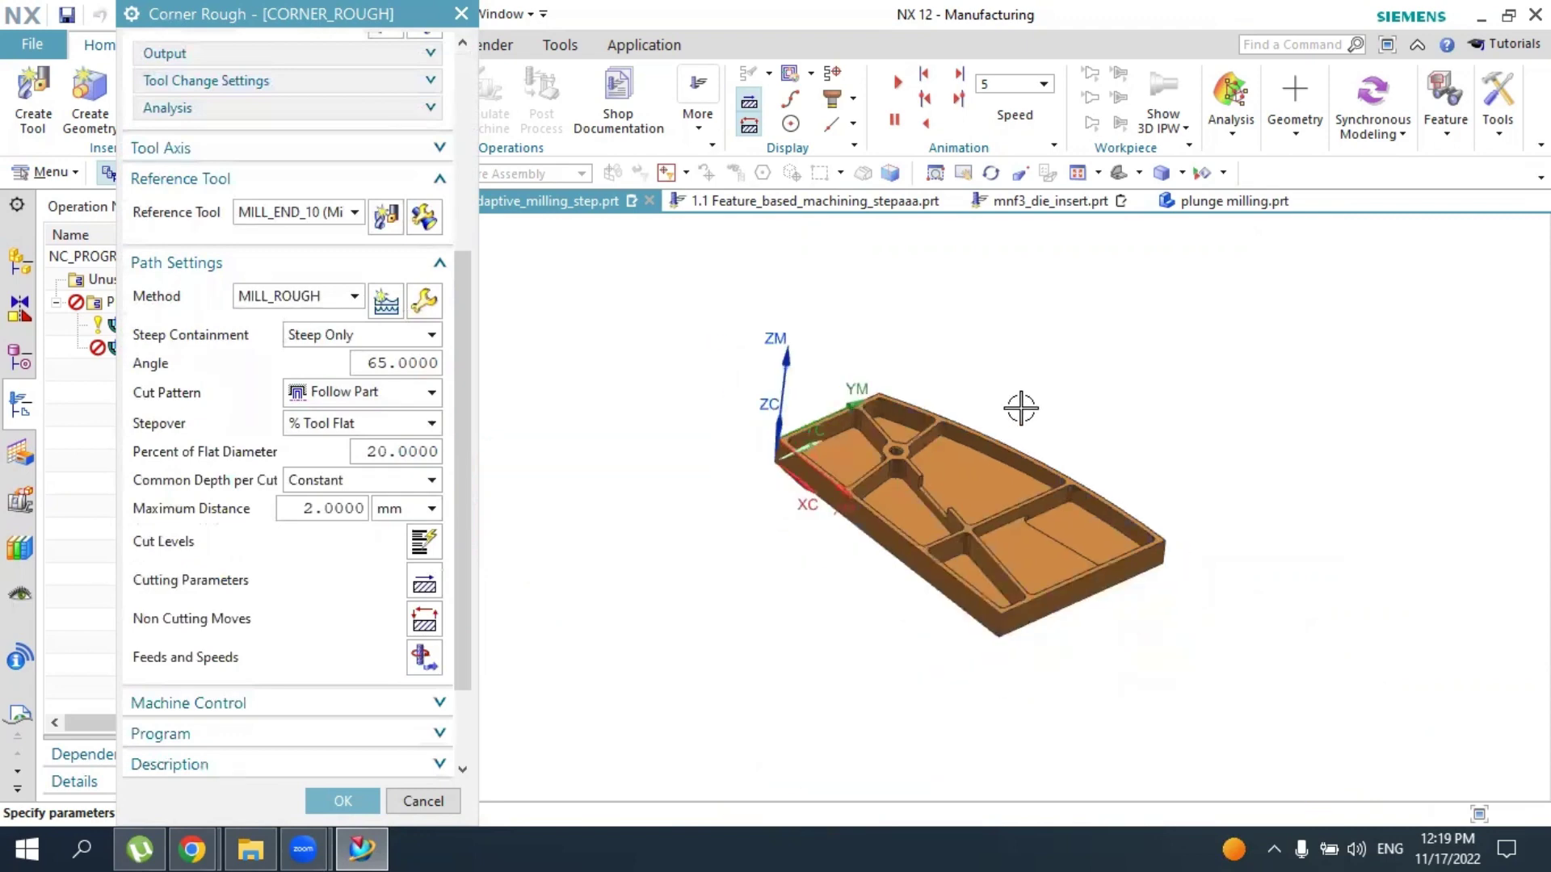
mouse_move(1028, 381)
middle_mouse_down()
mouse_move(1064, 400)
mouse_move(1017, 381)
middle_mouse_up()
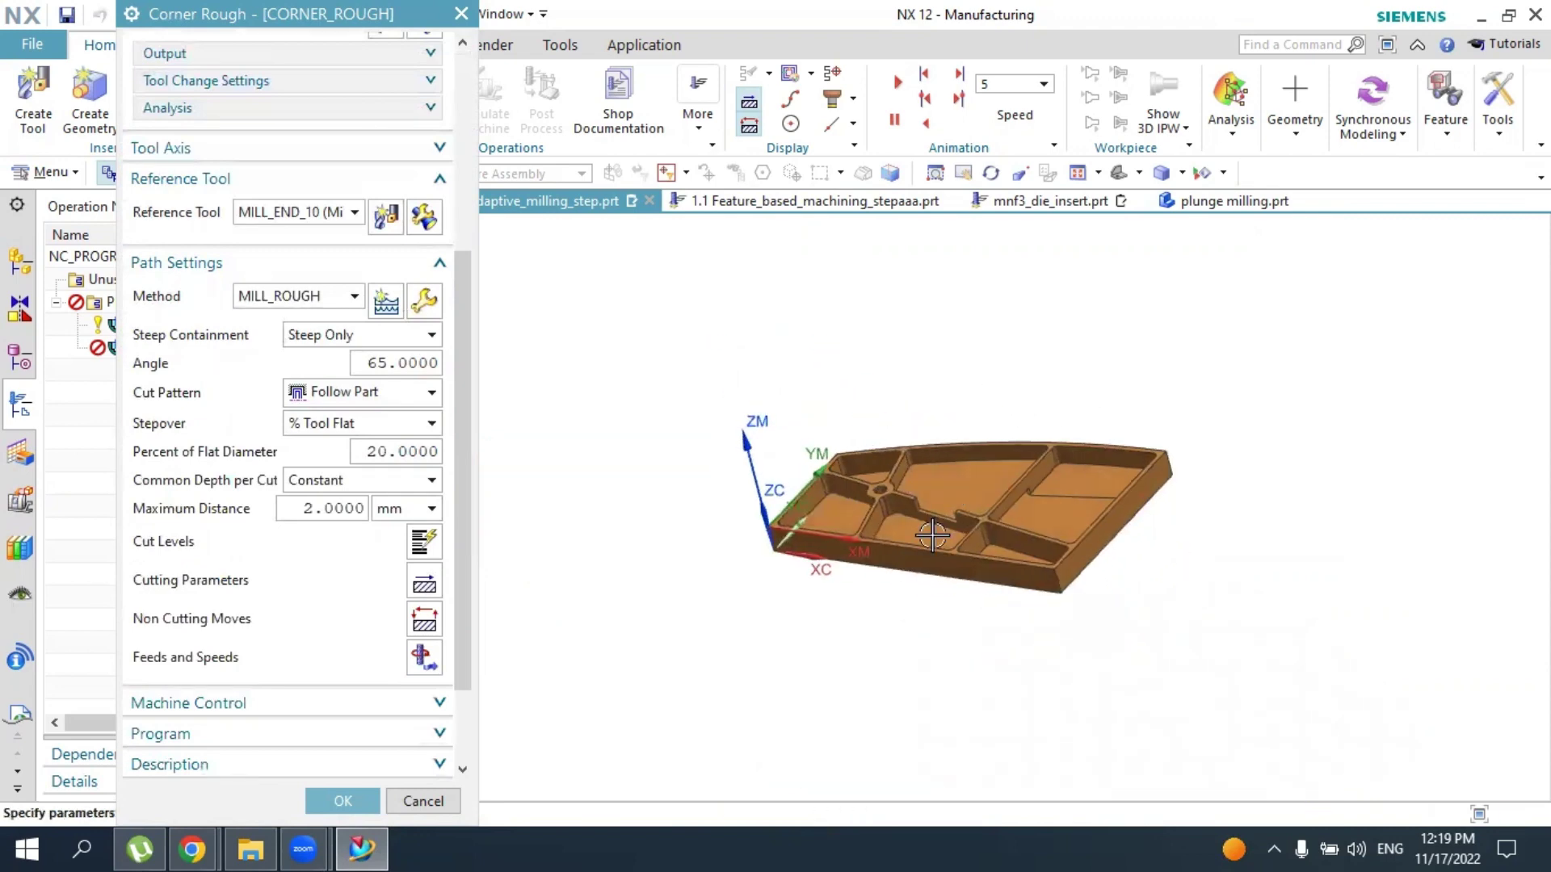
scroll(894, 519, "up", 3)
scroll(290, 710, "down", 2)
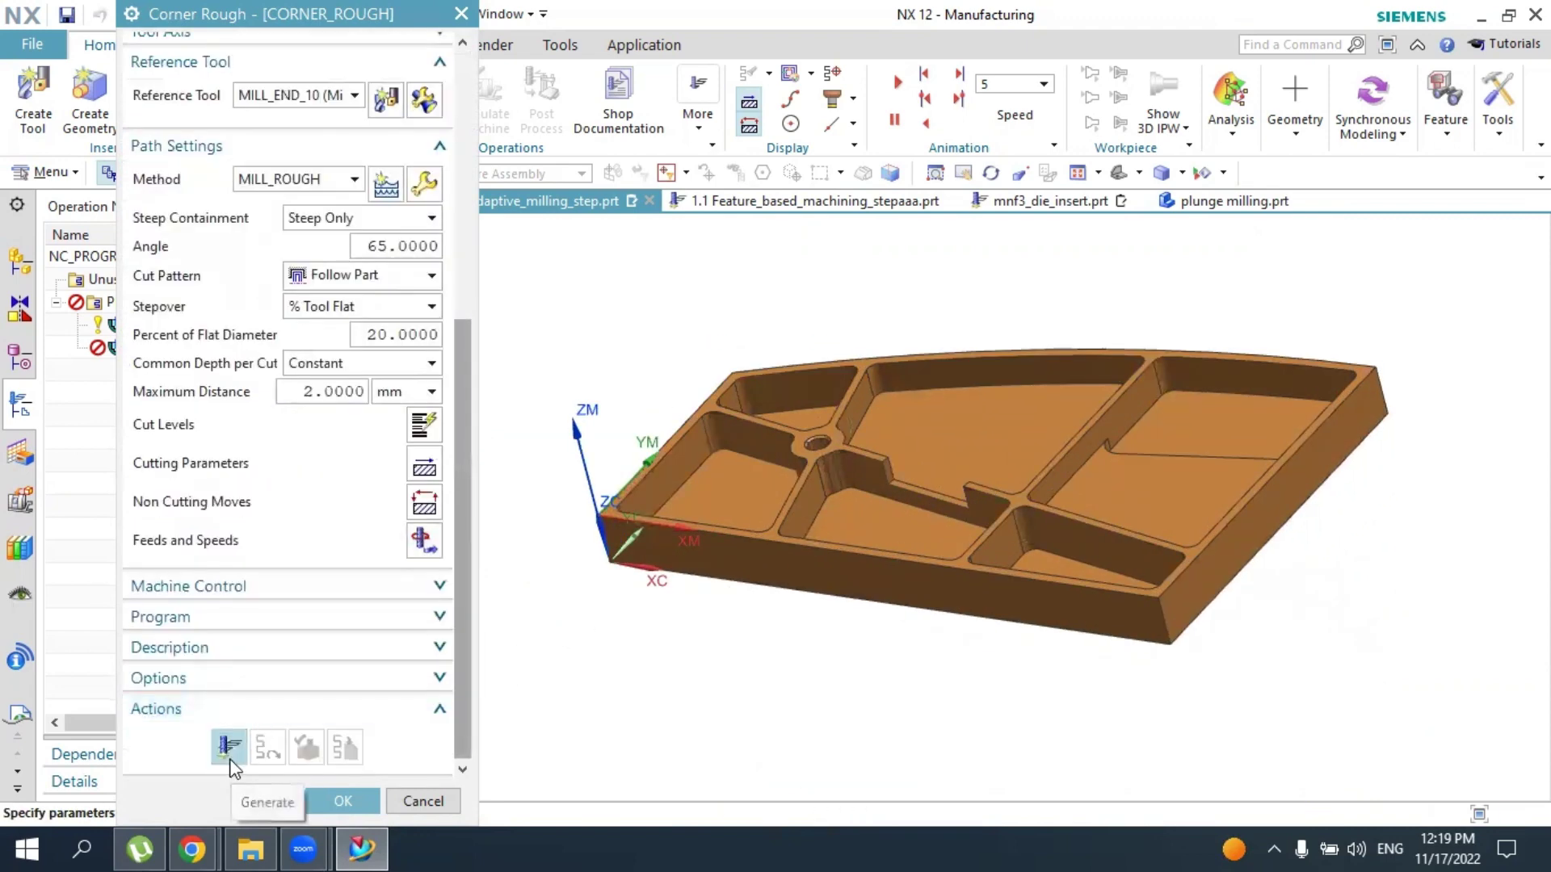
Generate the CORNER_ROUGH toolpath, inspect it around the pocket corners, and start verification
left_click(229, 747)
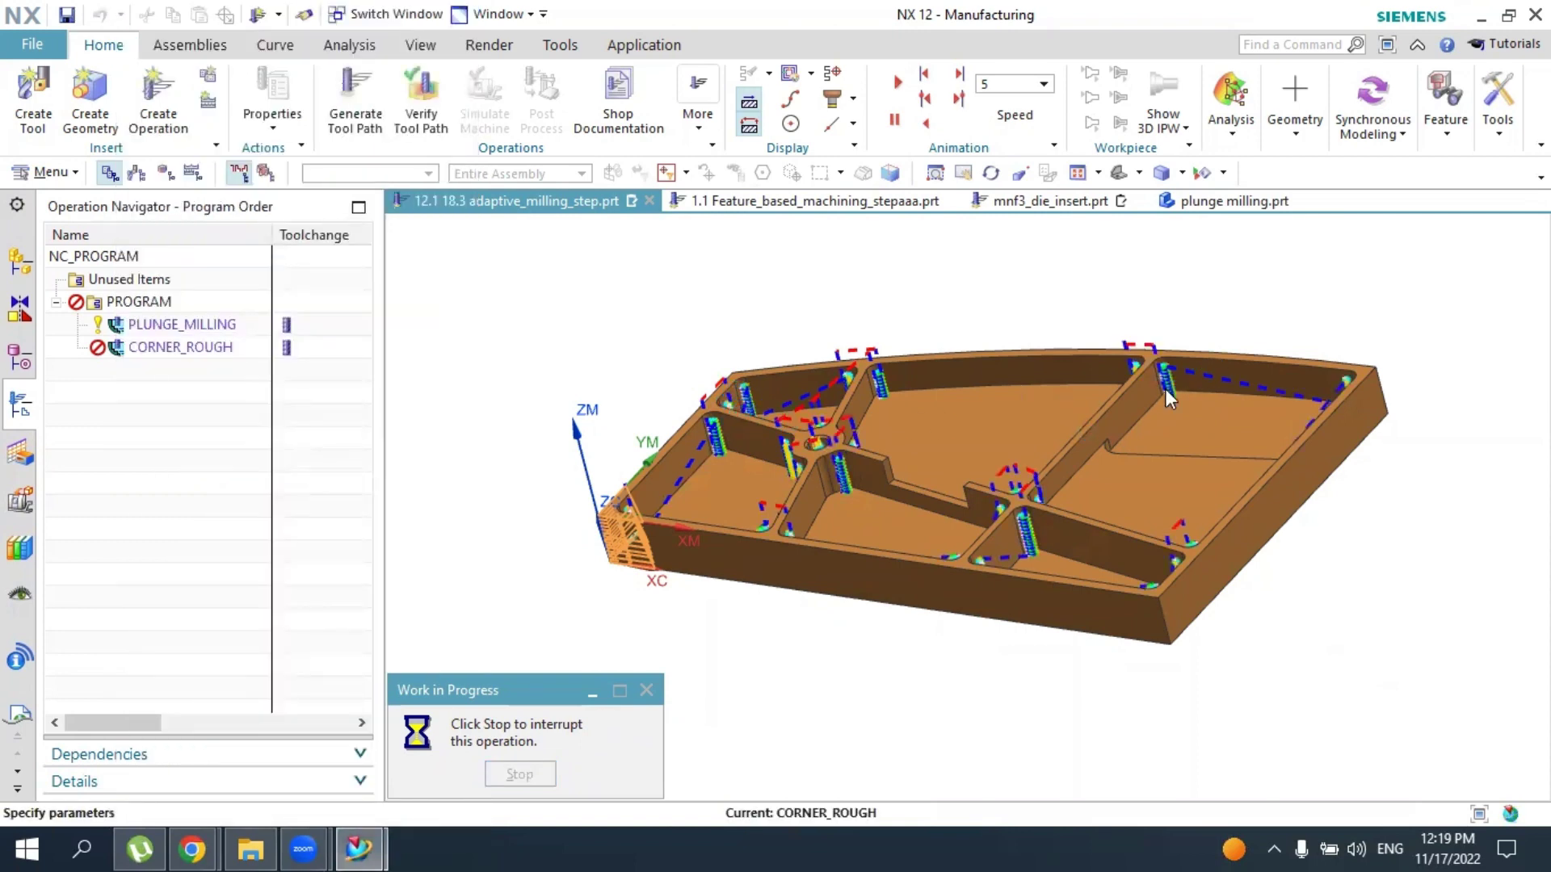
scroll(723, 410, "up", 5)
middle_click_drag(723, 410, 660, 487)
scroll(614, 384, "up", 3)
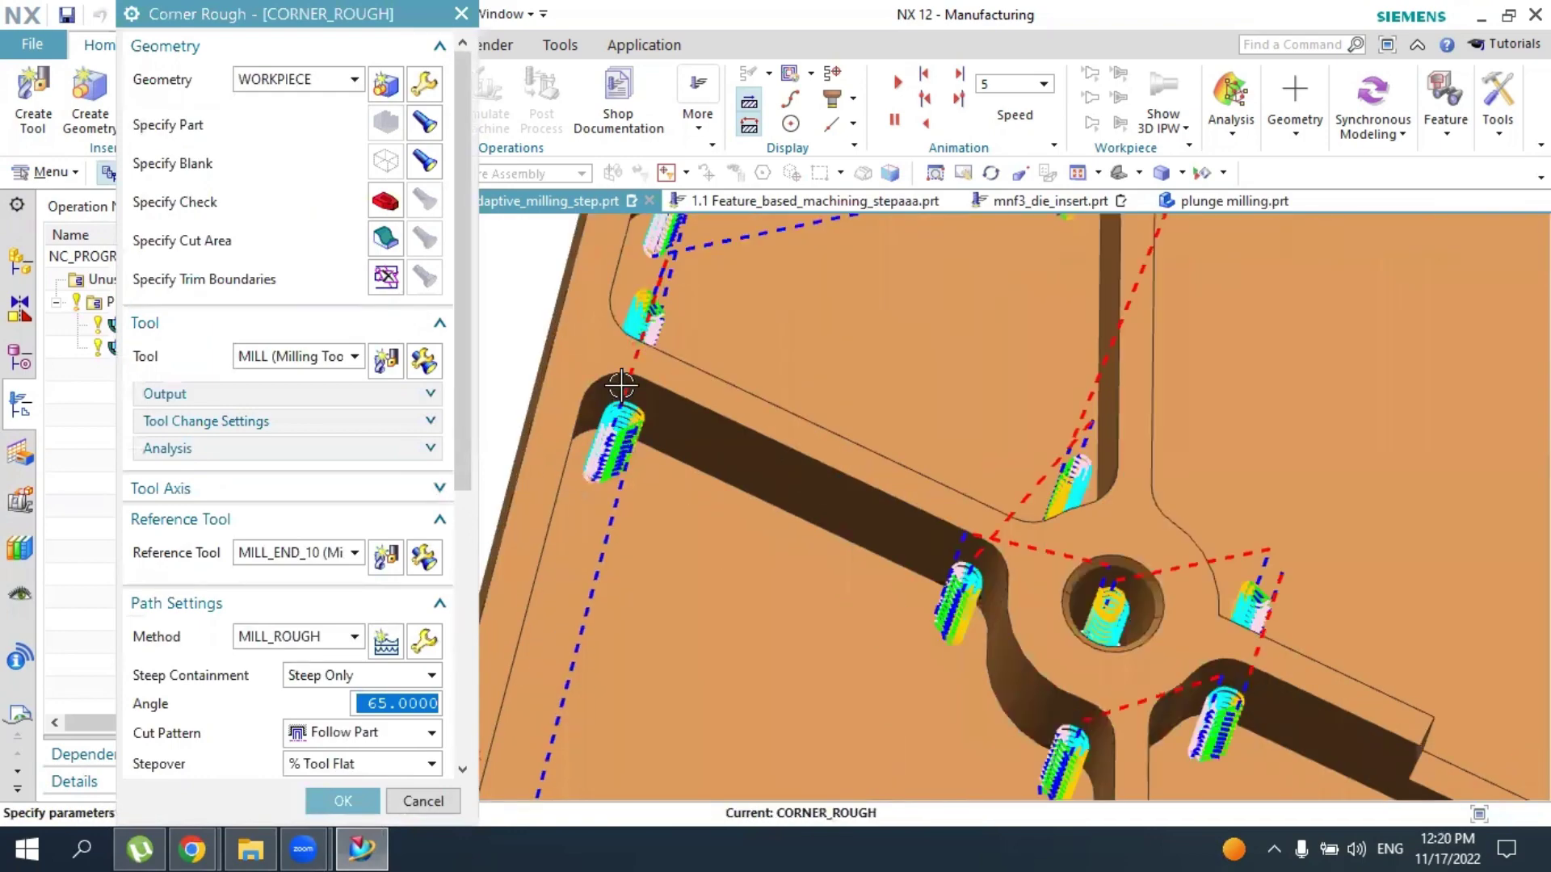
scroll(1005, 485, "down", 5)
middle_click_drag(1005, 485, 727, 525)
scroll(499, 558, "up", 1)
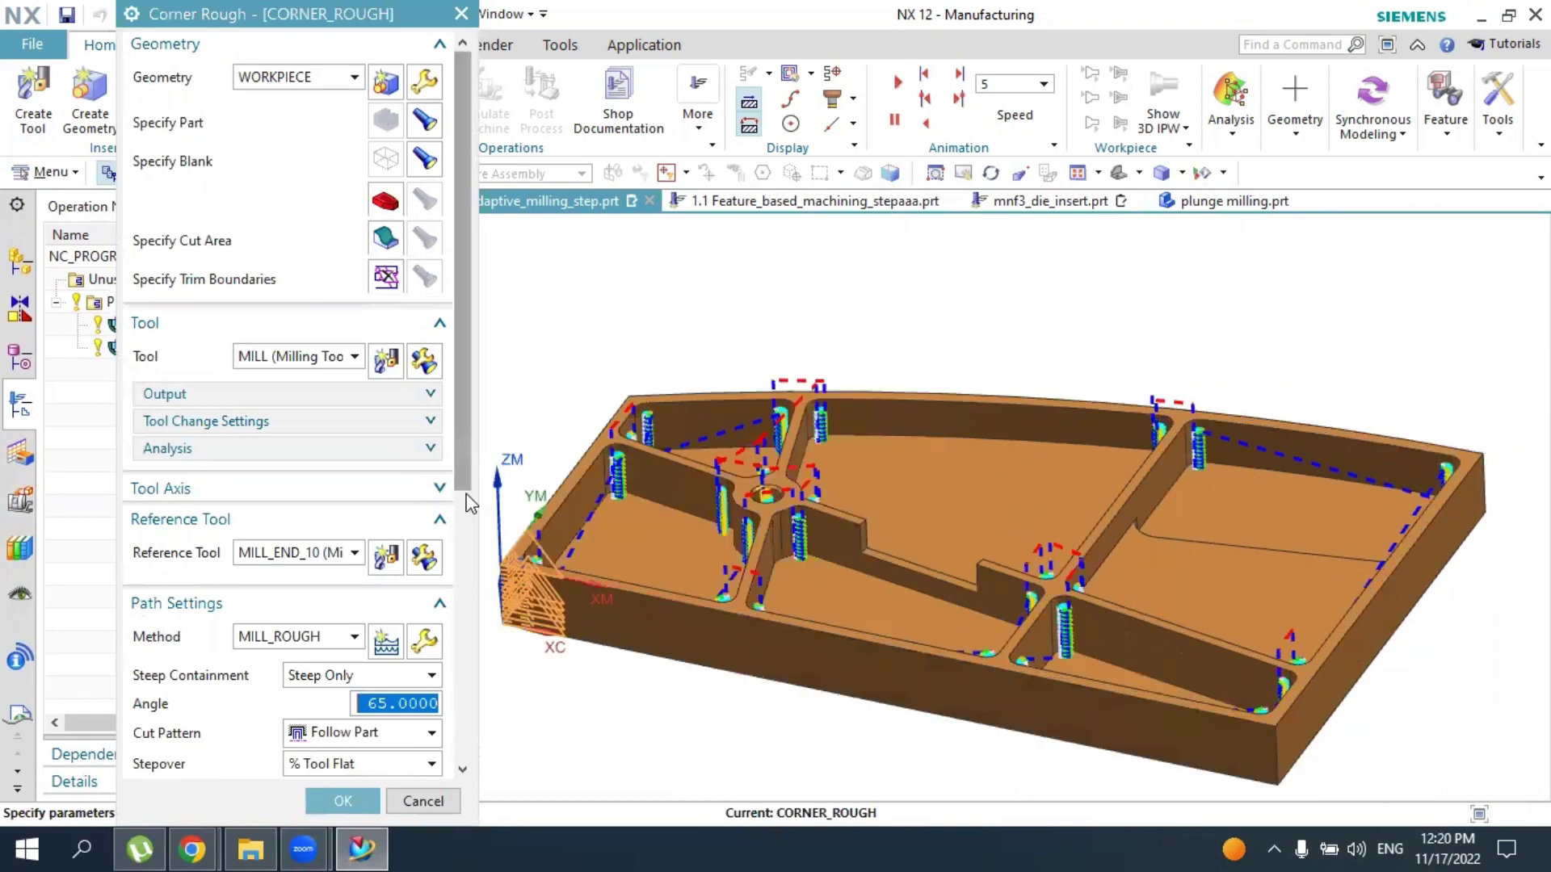
scroll(348, 646, "down", 10)
middle_click(332, 696)
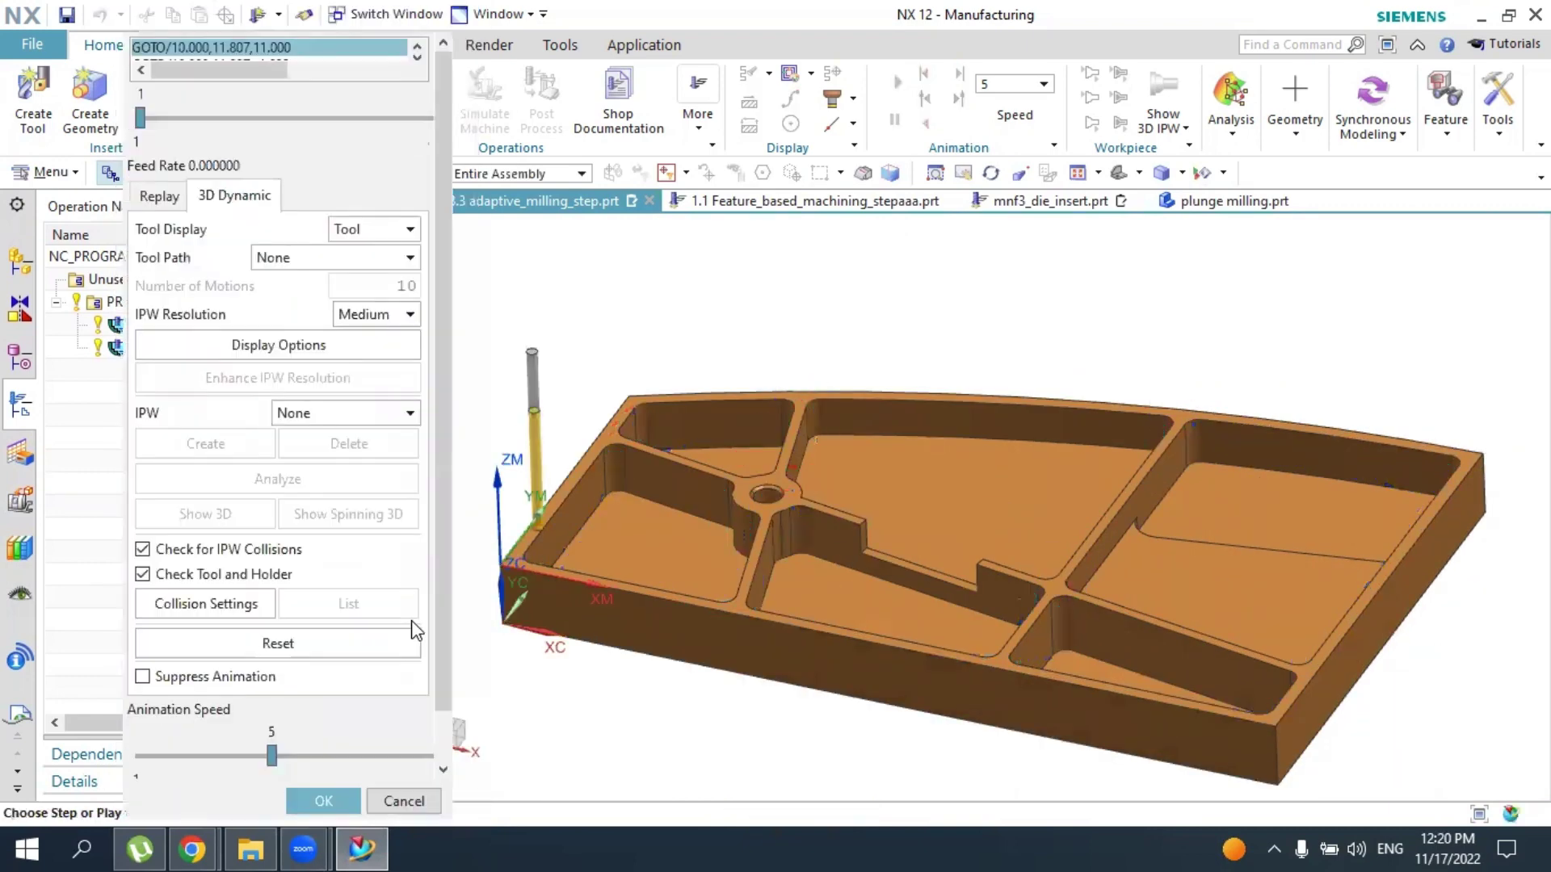
Play the 583-motion Corner Rough material-removal simulation to the end, then accept the operation
scroll(451, 605, "down", 1)
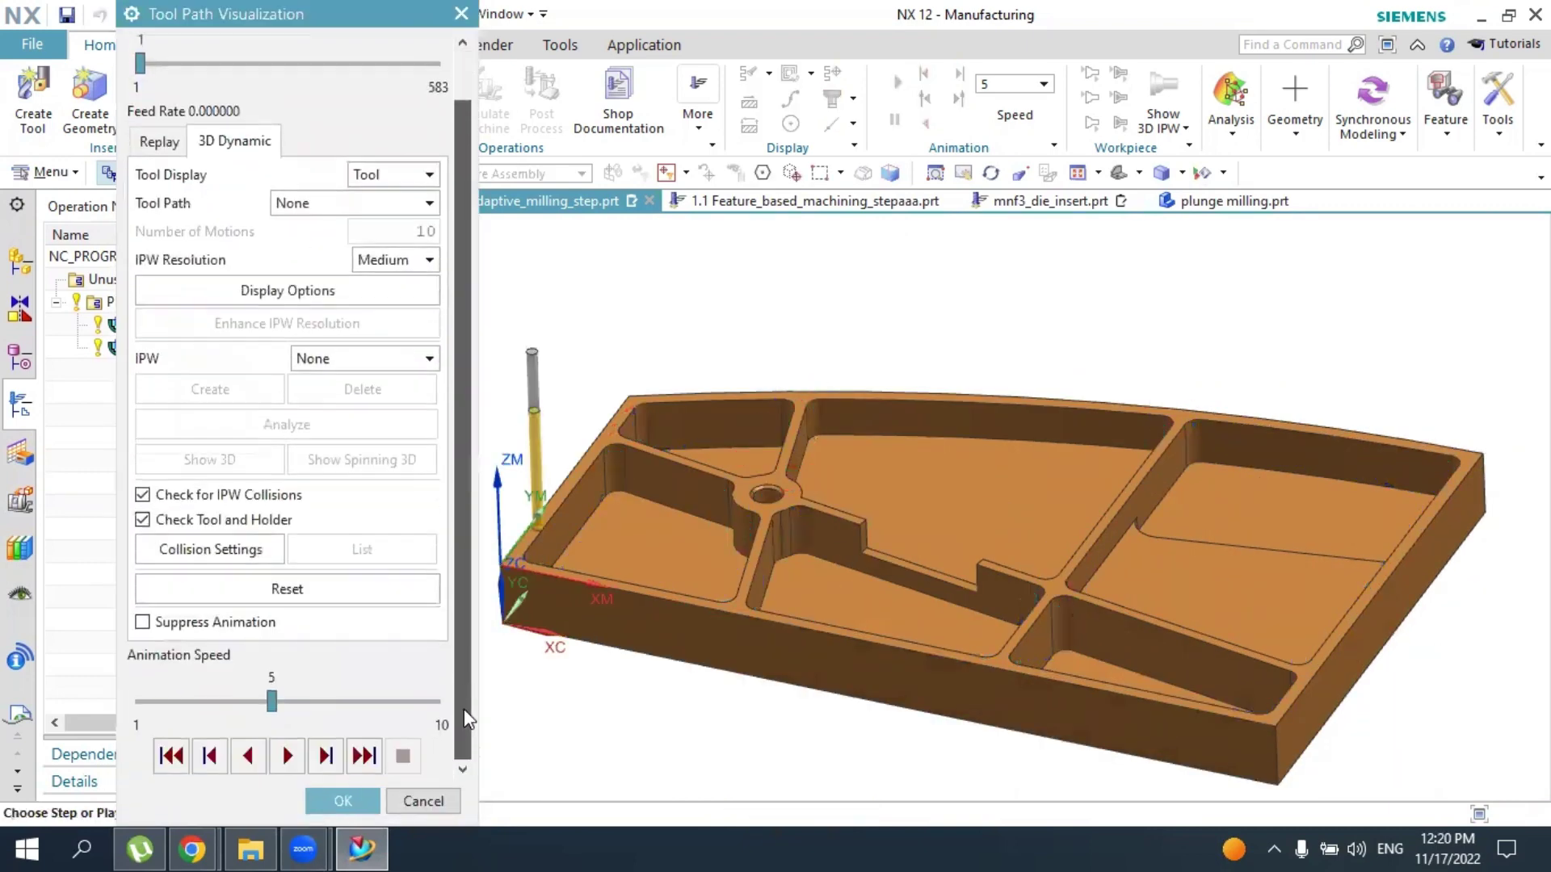
left_click(288, 756)
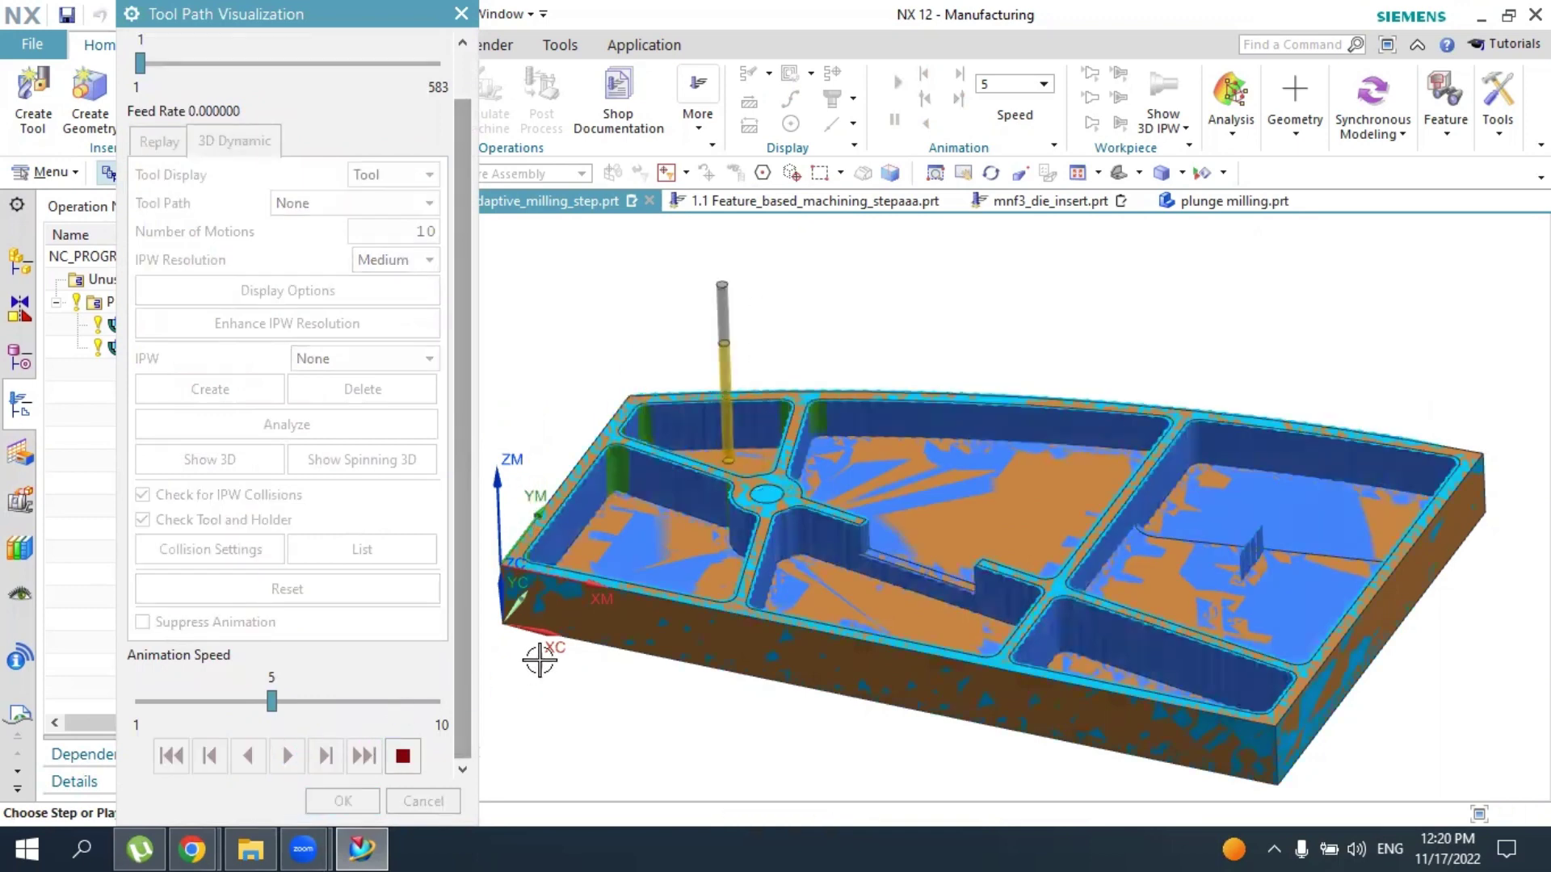
scroll(831, 447, "up", 3)
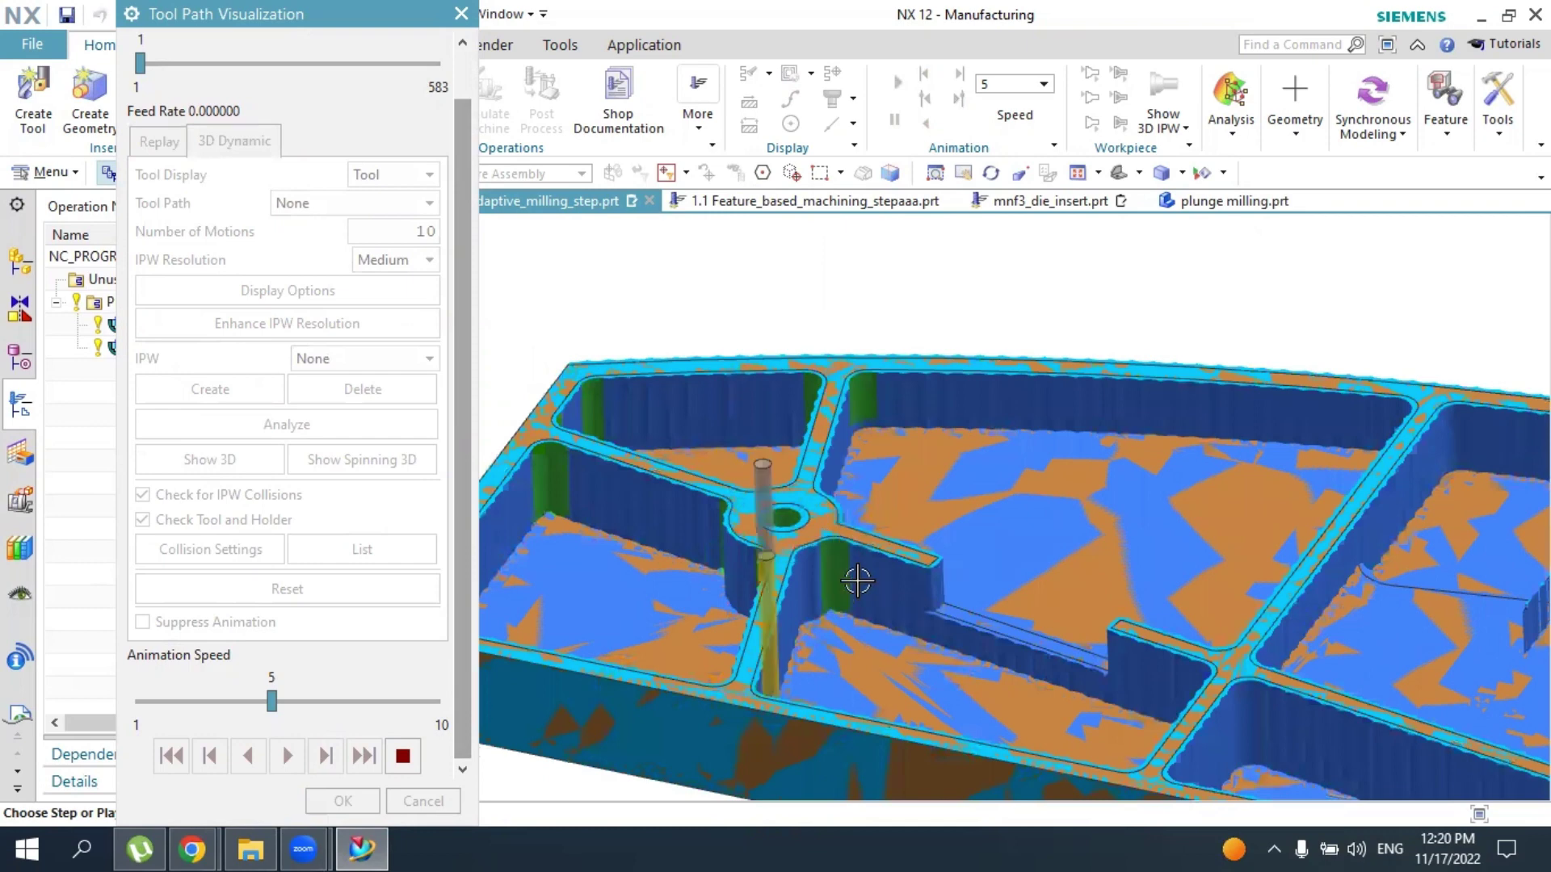
scroll(856, 582, "down", 4)
scroll(598, 510, "up", 5)
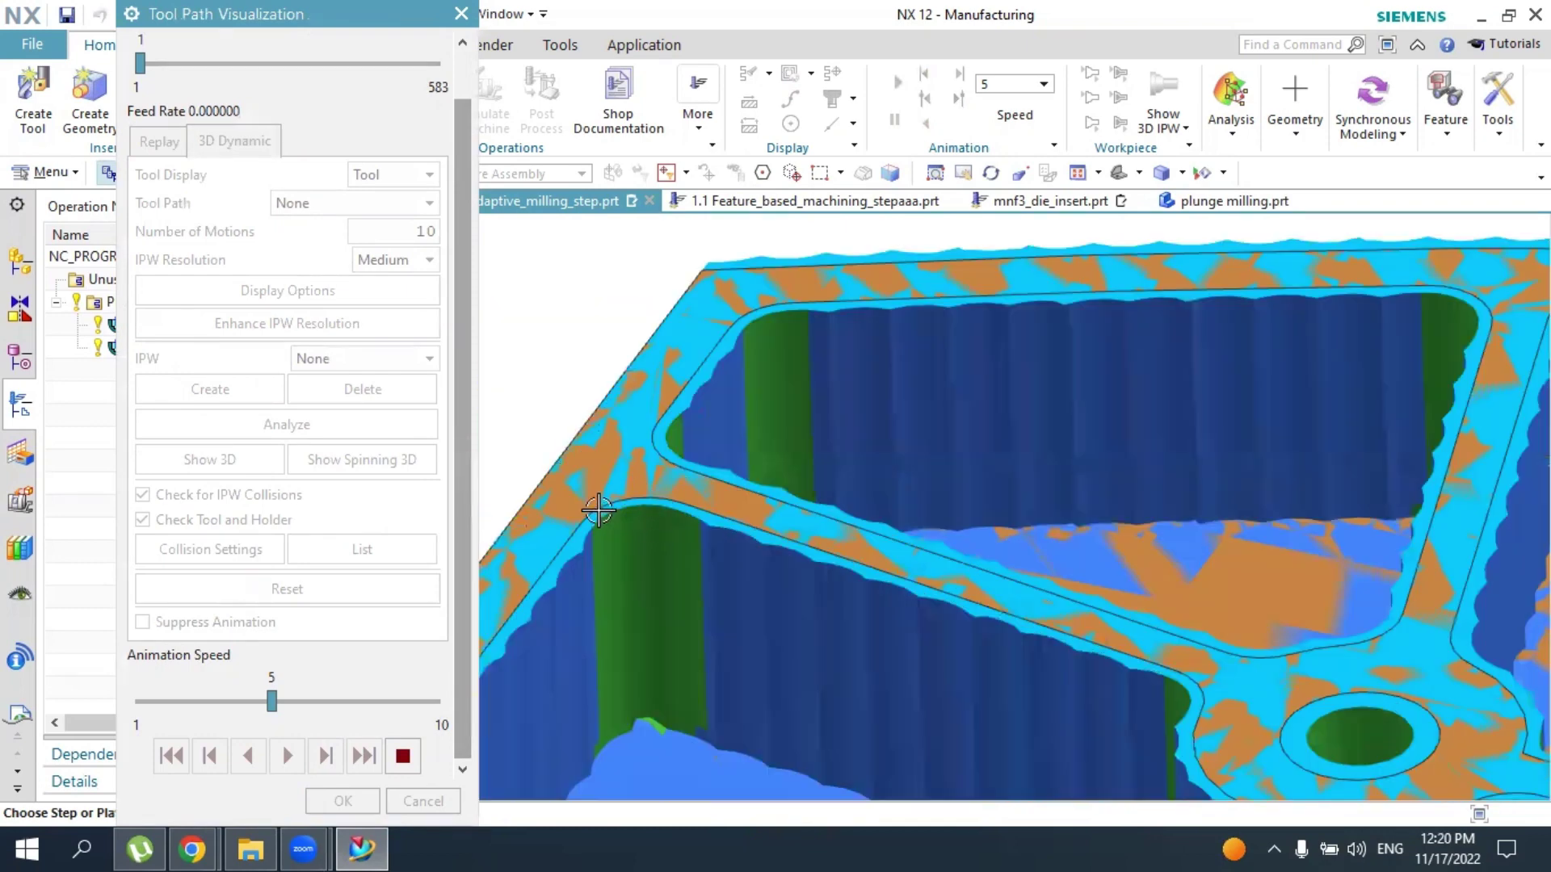
scroll(598, 511, "up", 3)
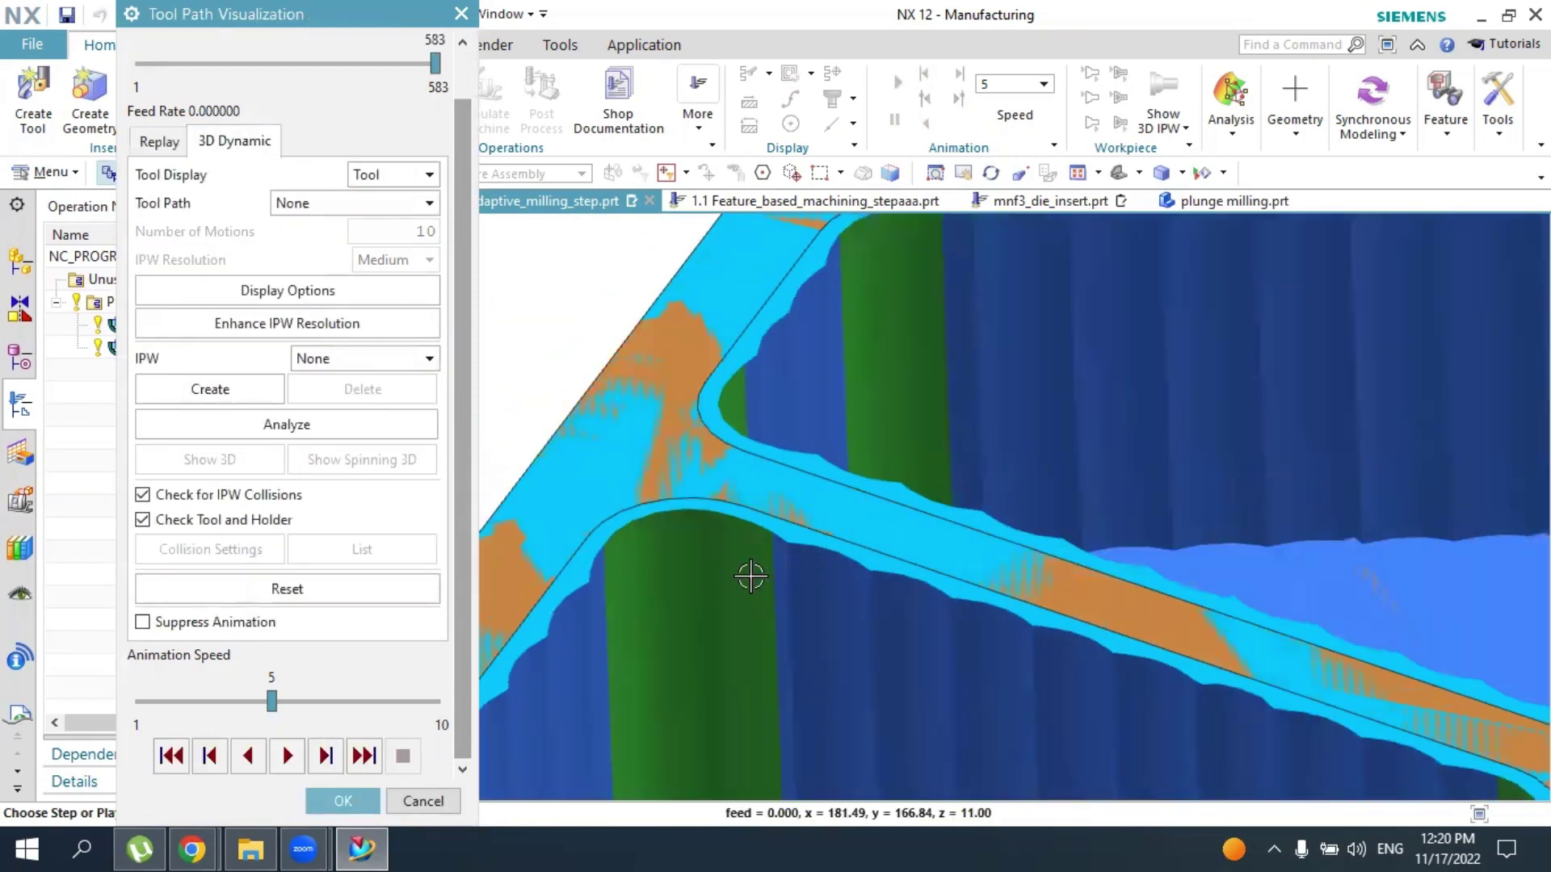
scroll(751, 594, "down", 4)
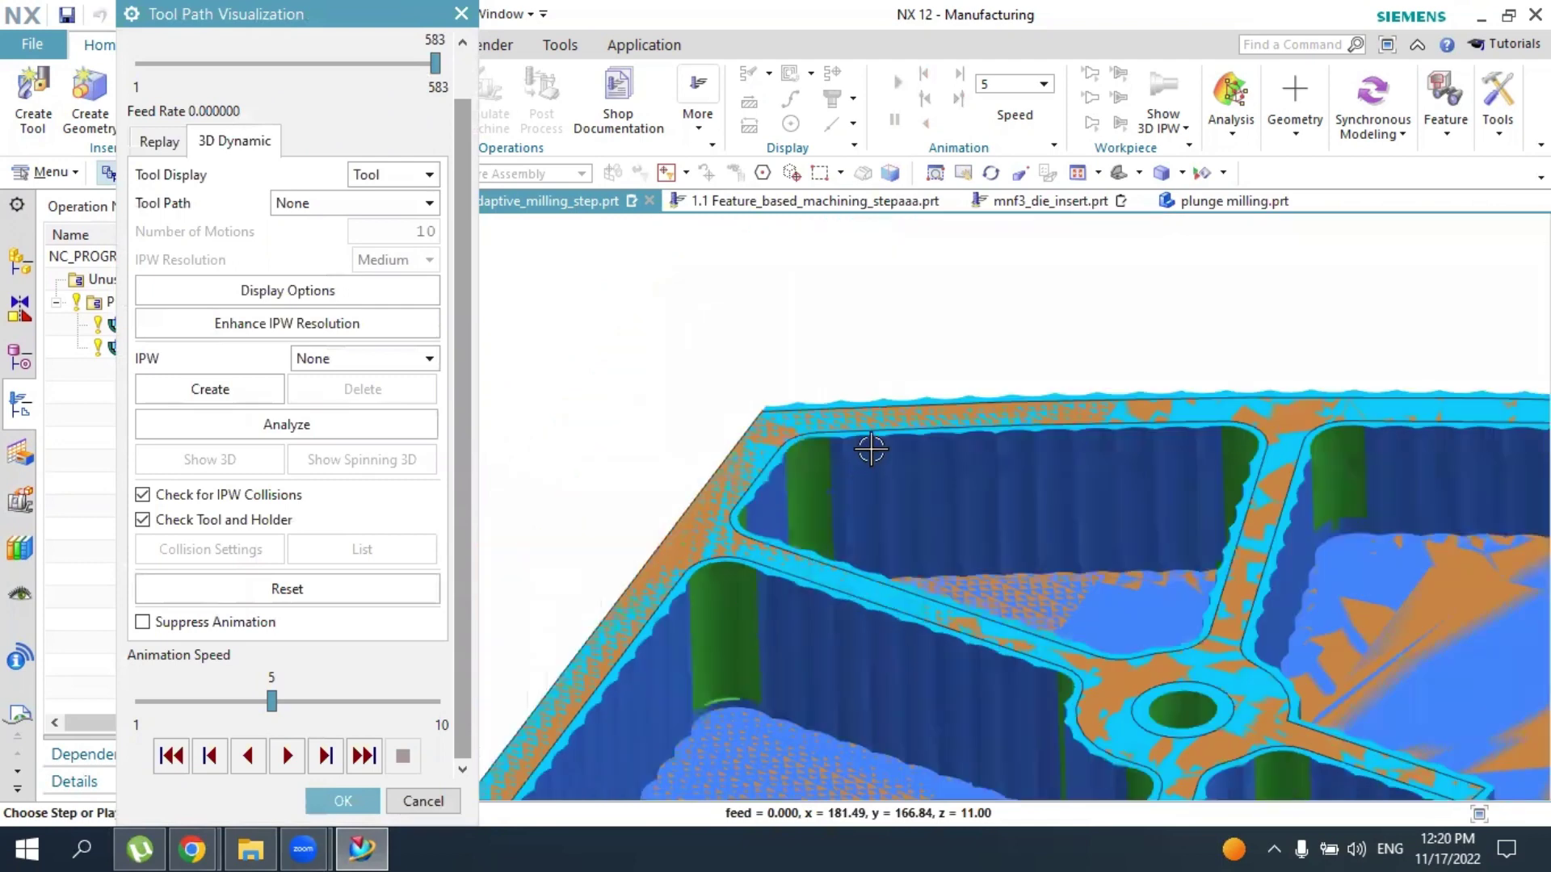
scroll(727, 526, "down", 2)
scroll(789, 554, "down", 4)
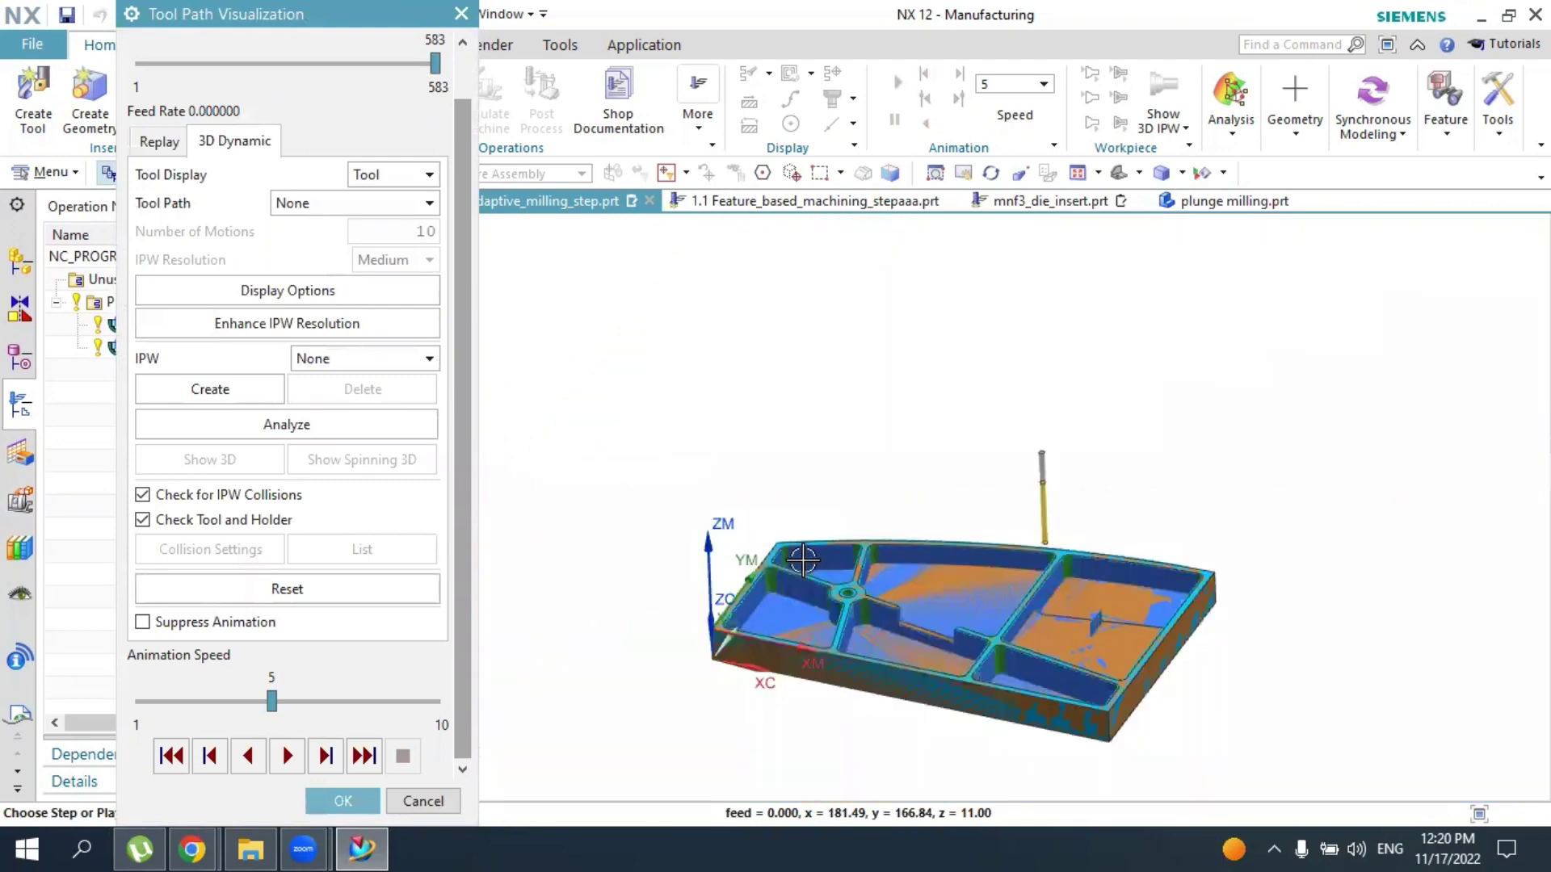
middle_click_drag(959, 635, 961, 598)
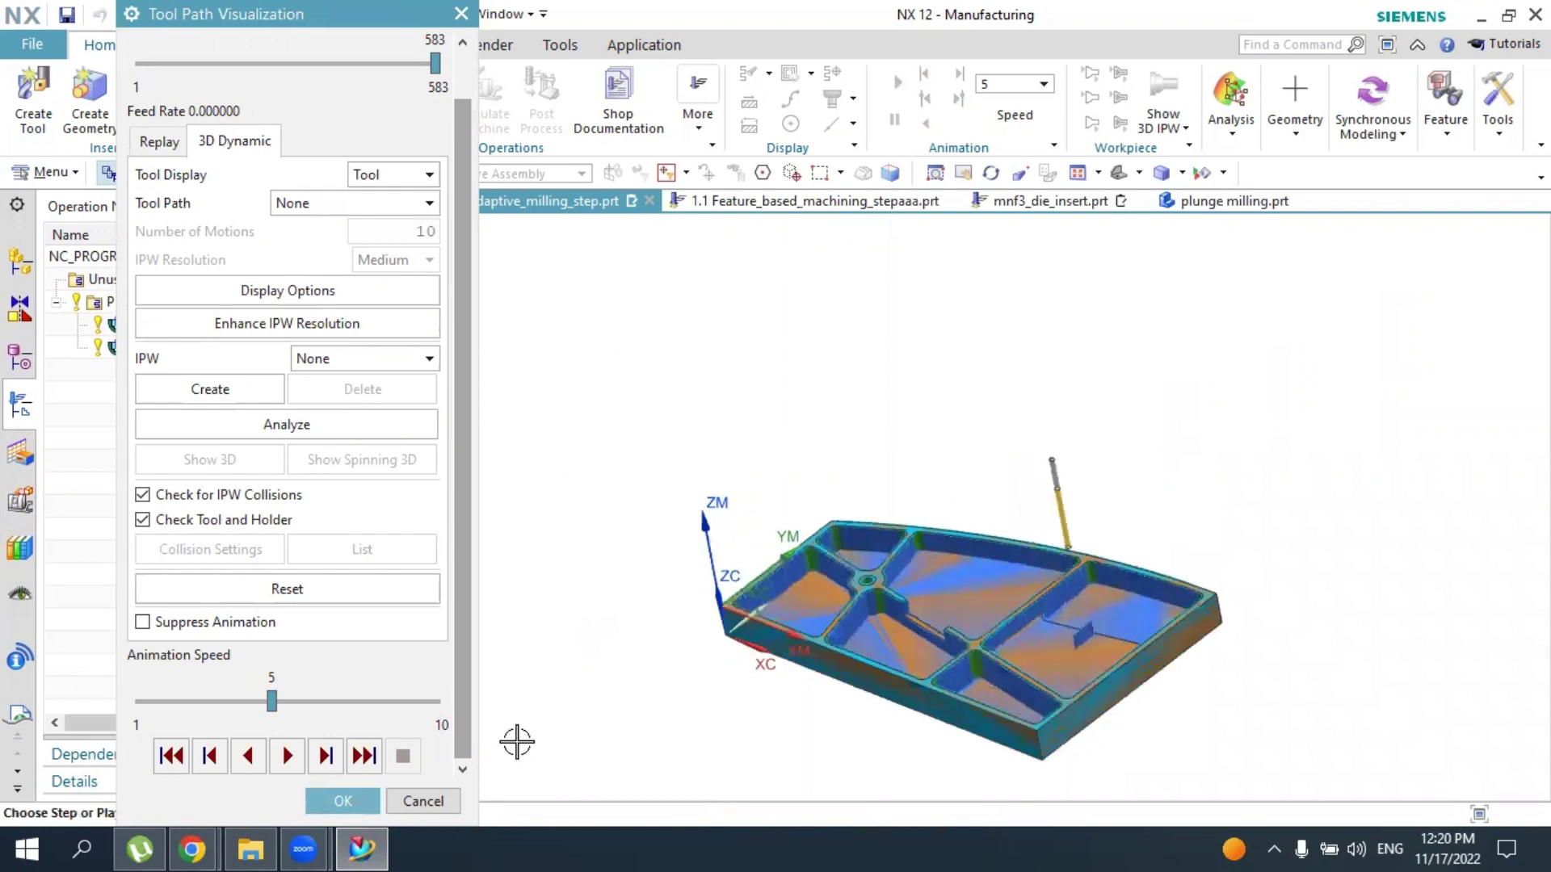
left_click(341, 801)
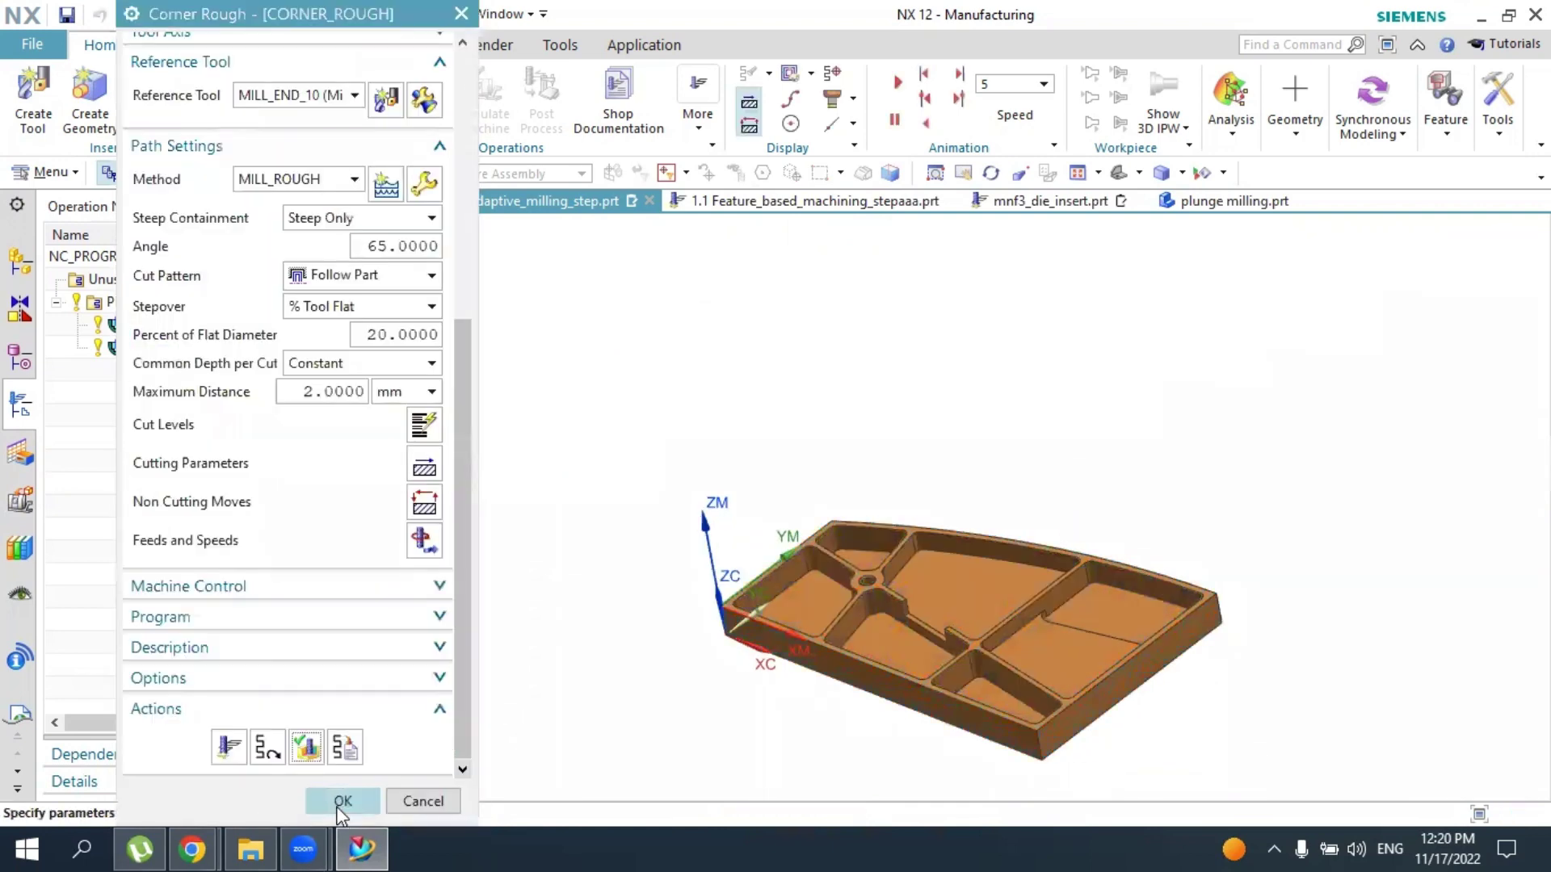
left_click(335, 802)
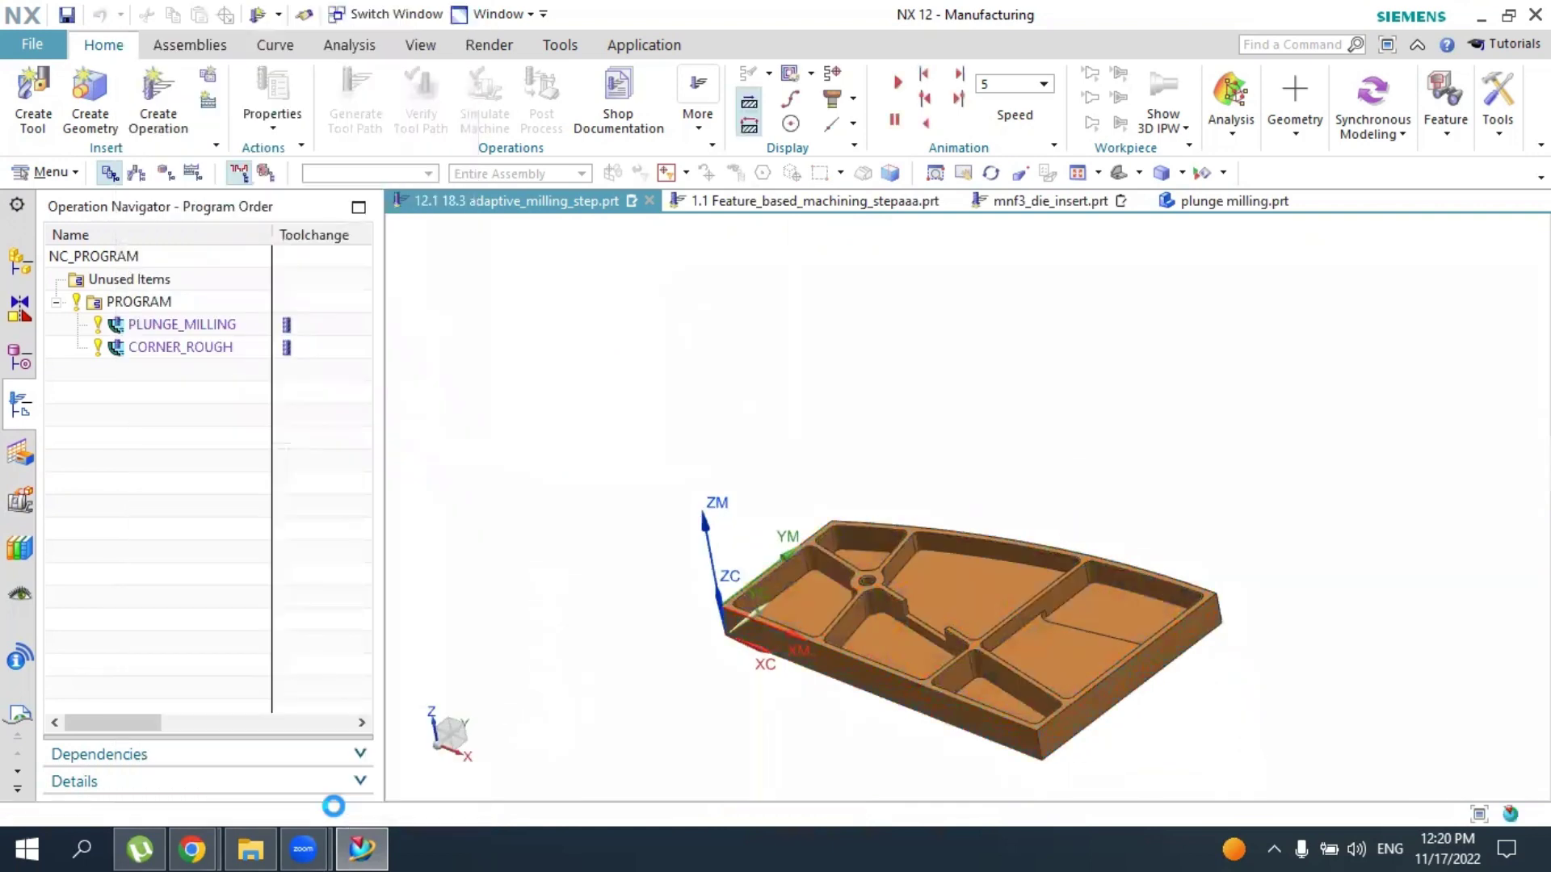
left_click(156, 115)
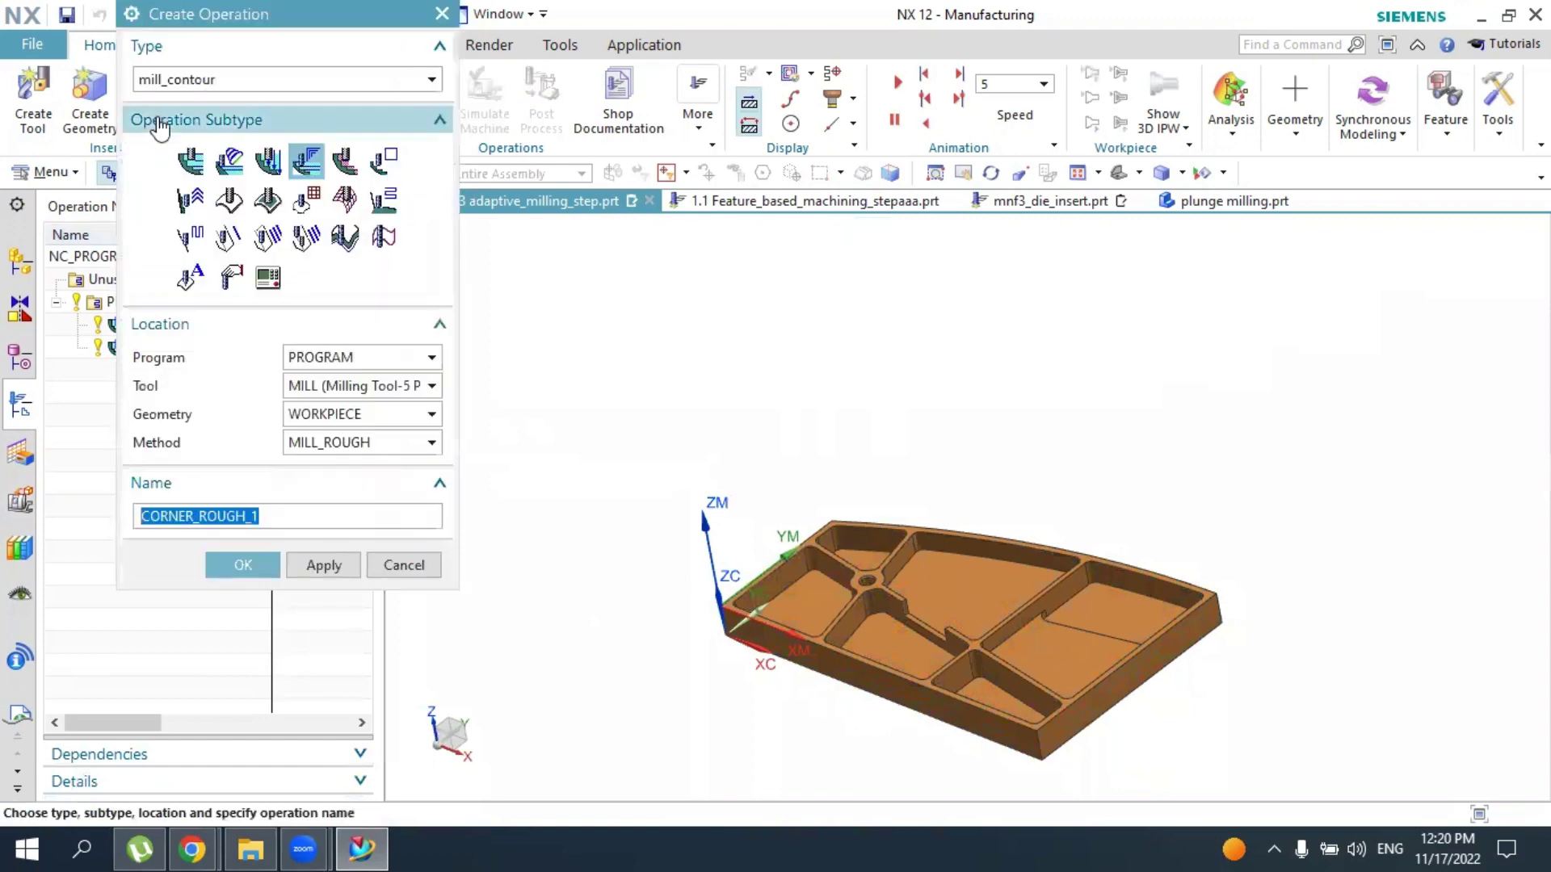
left_click(236, 80)
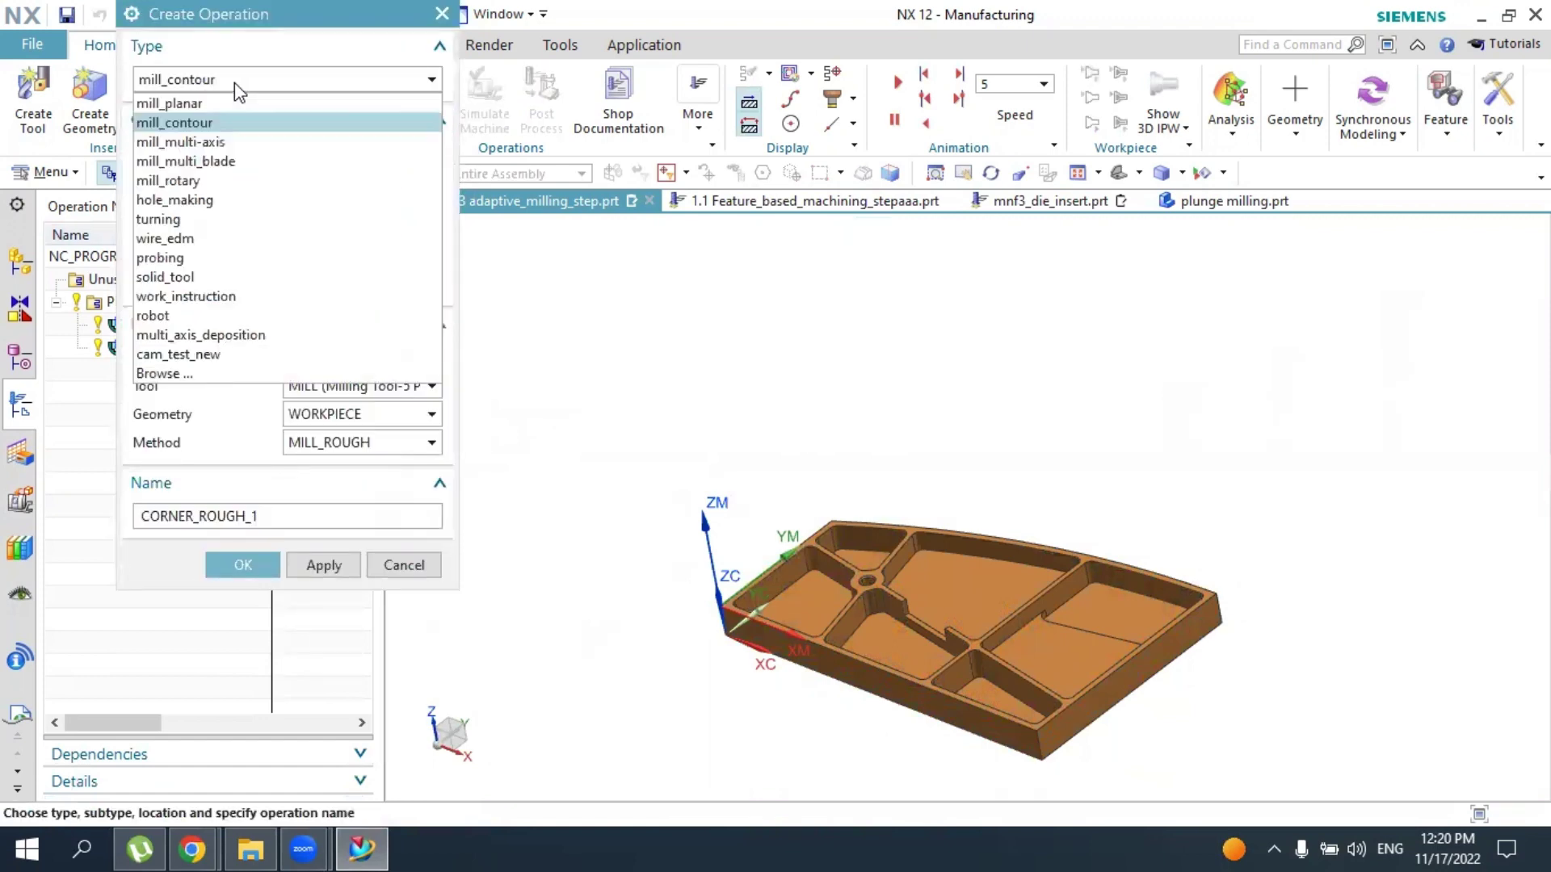
left_click(235, 82)
scroll(889, 614, "up", 2)
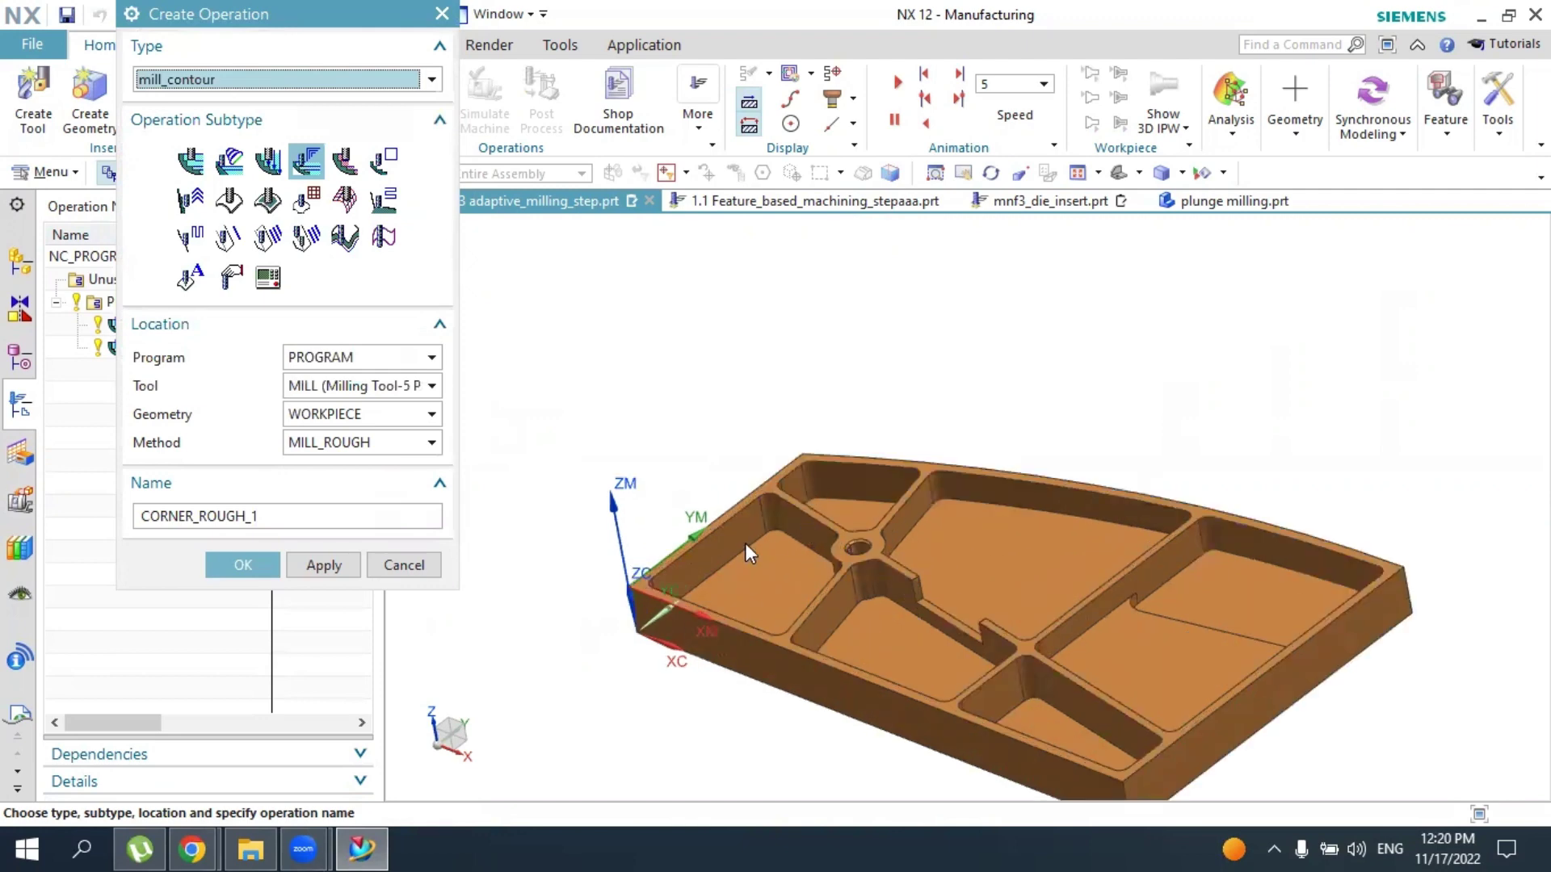
scroll(744, 558, "up", 2)
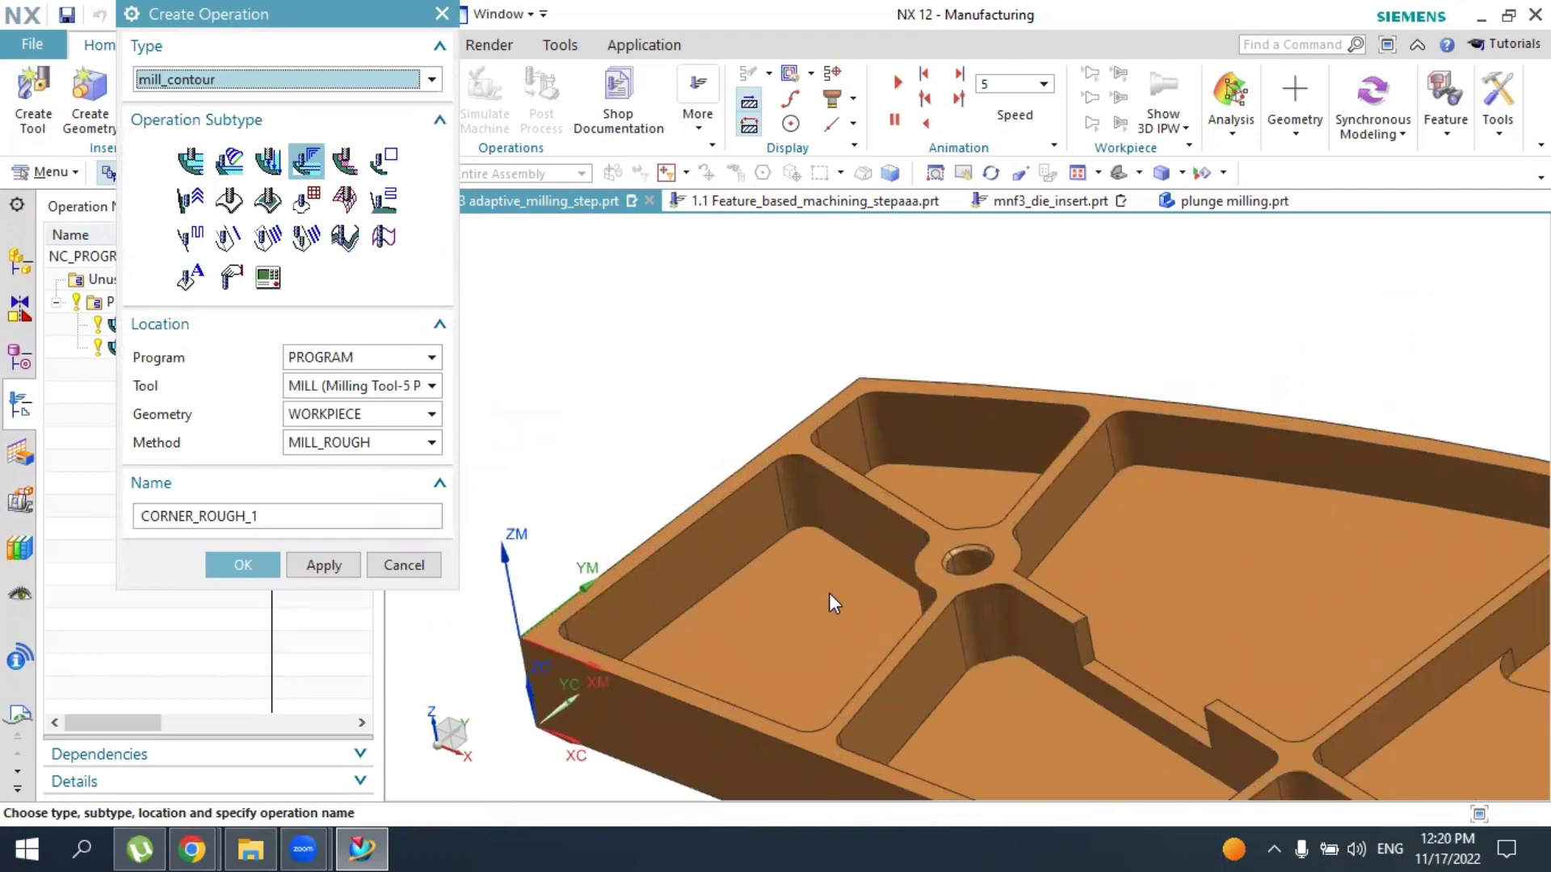
left_click(198, 80)
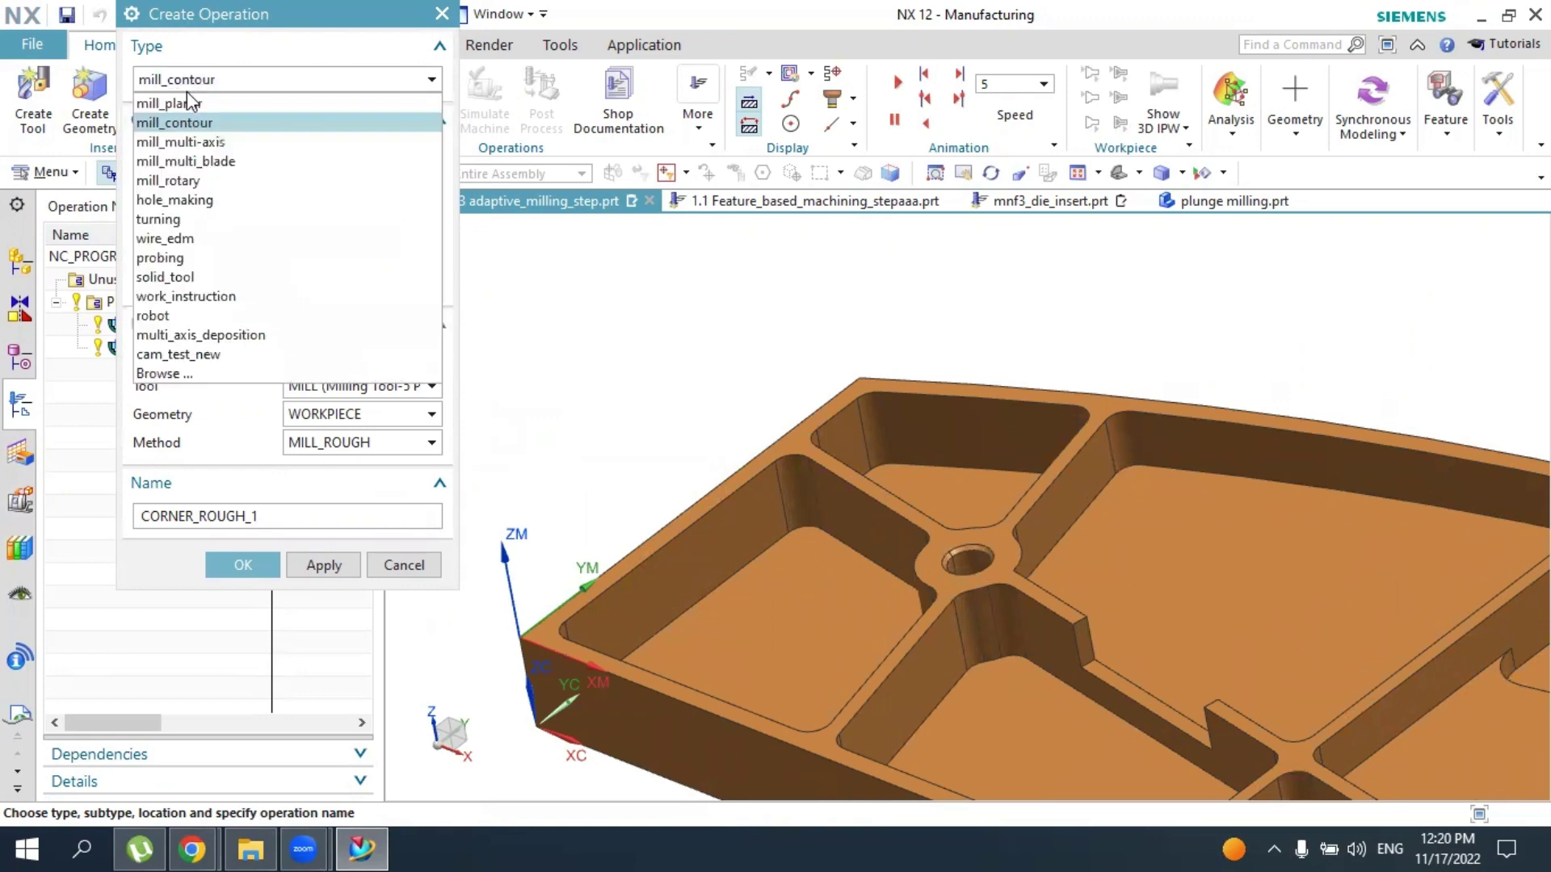
left_click(178, 104)
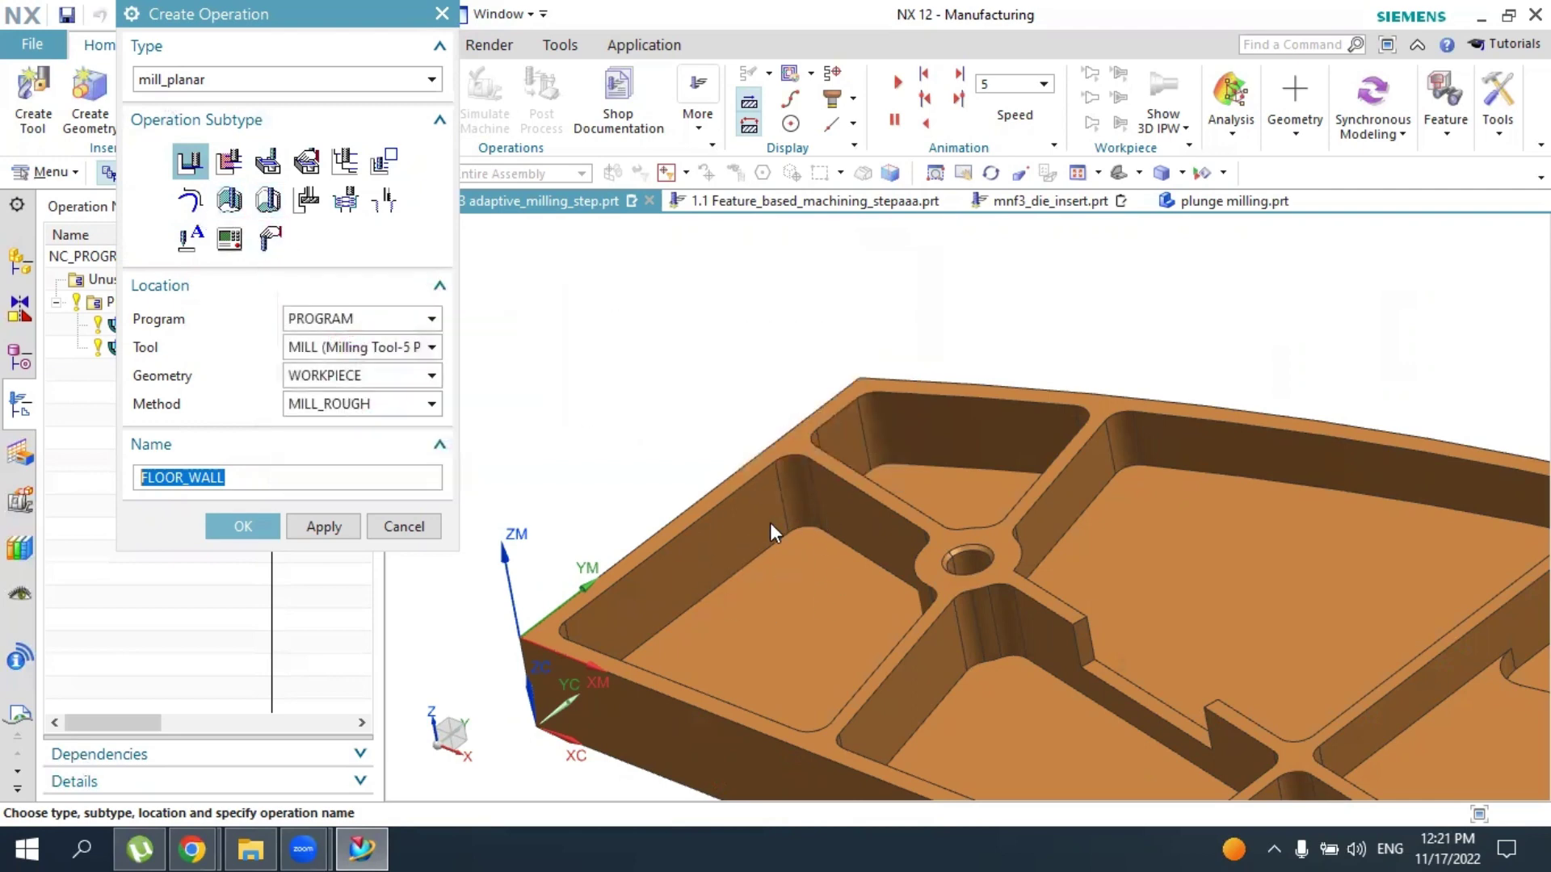
scroll(769, 522, "down", 4)
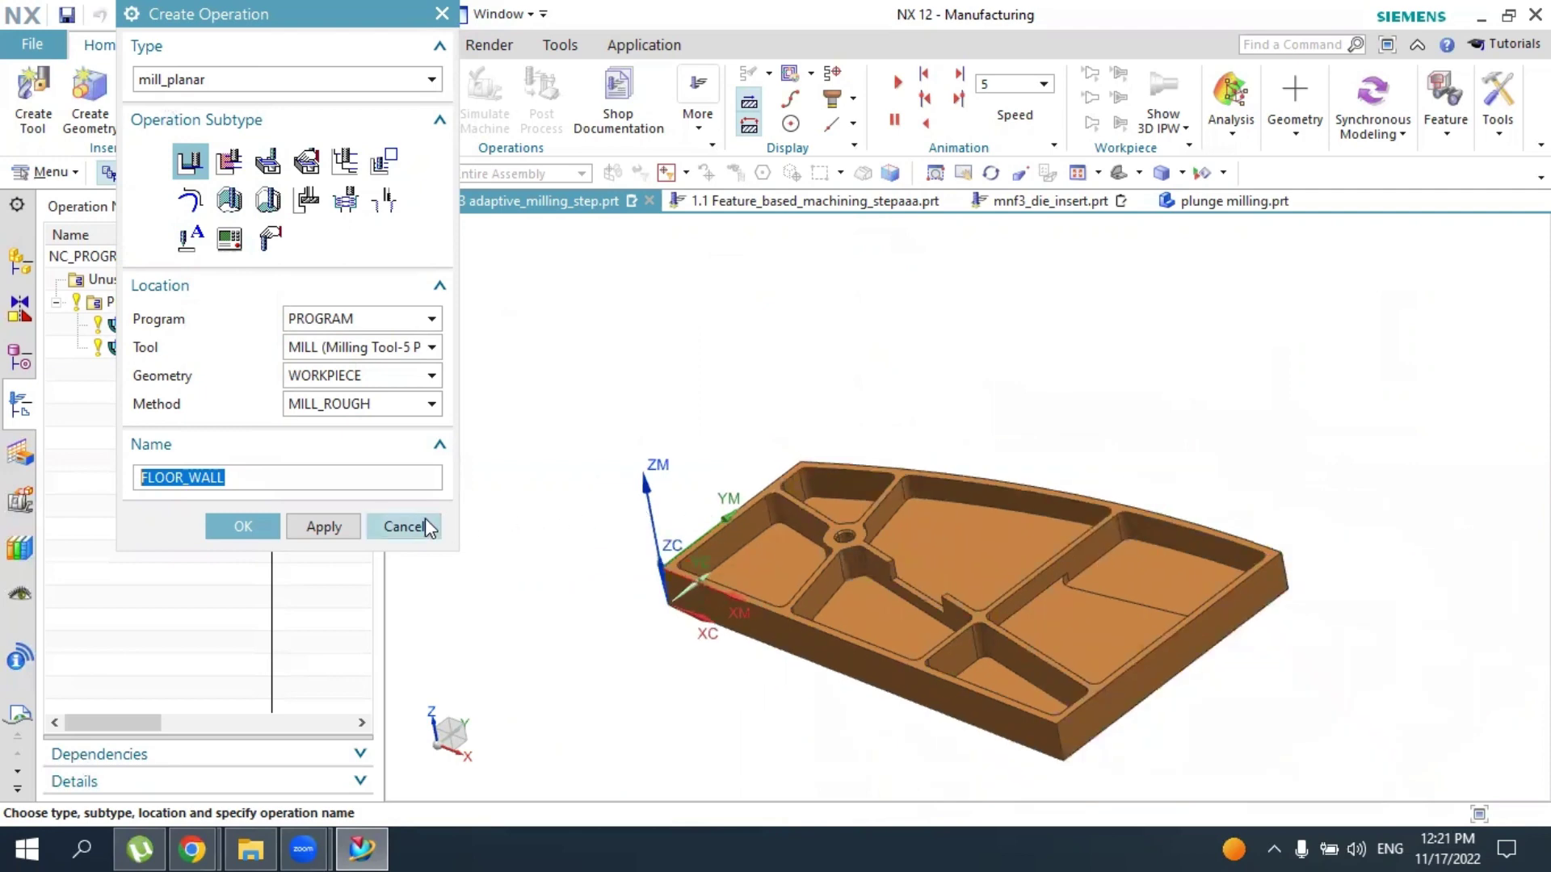
left_click(416, 526)
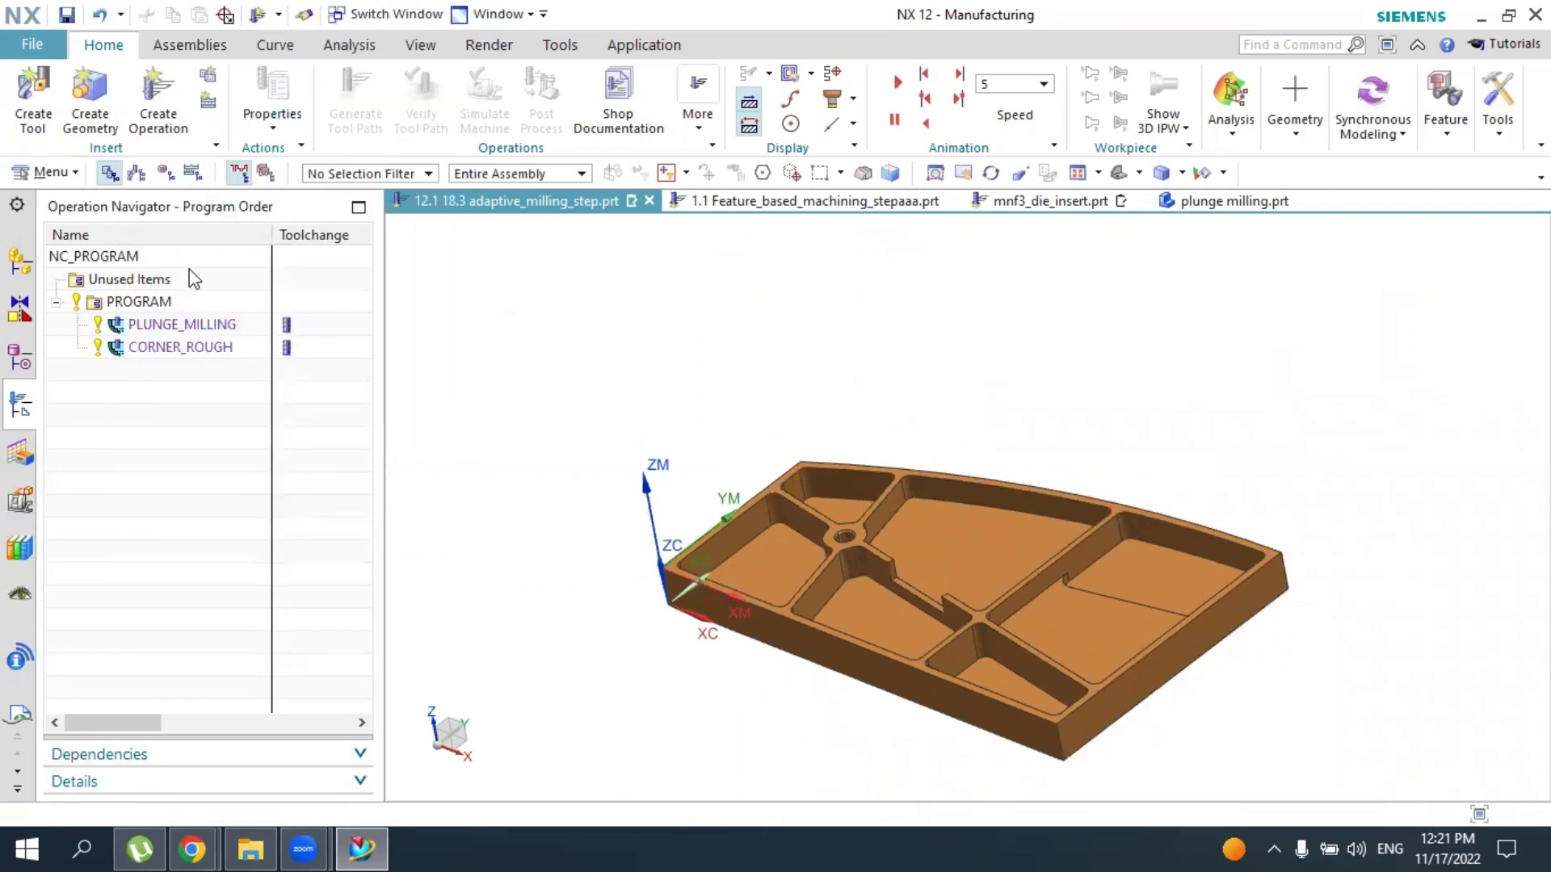
Start a new operation with type mill_contour, keeping CAVITY_MILL as the default name
left_click(164, 123)
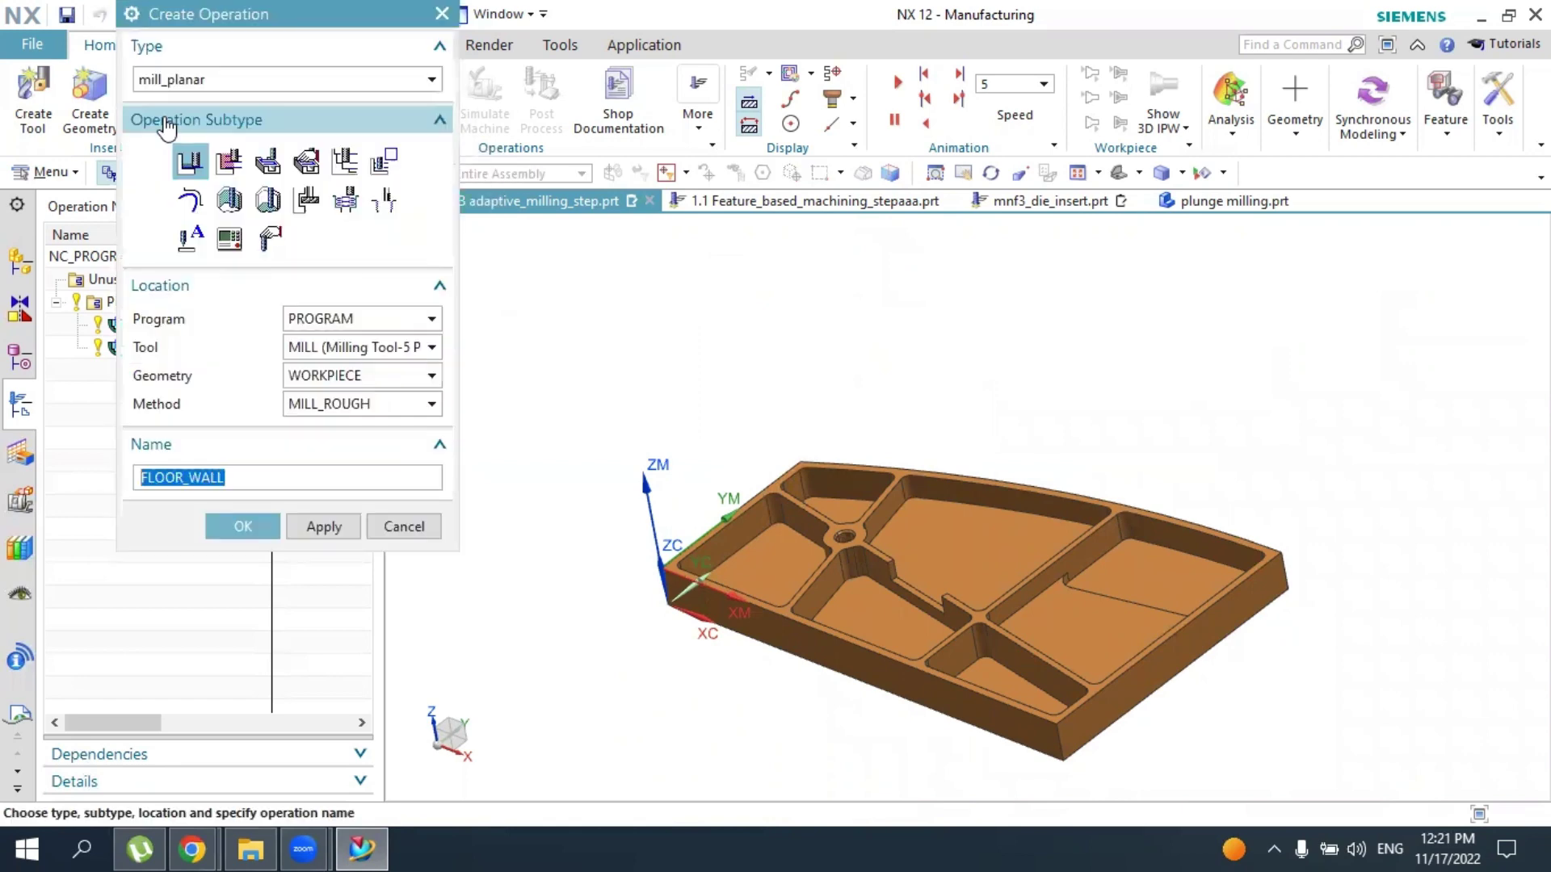
left_click(304, 84)
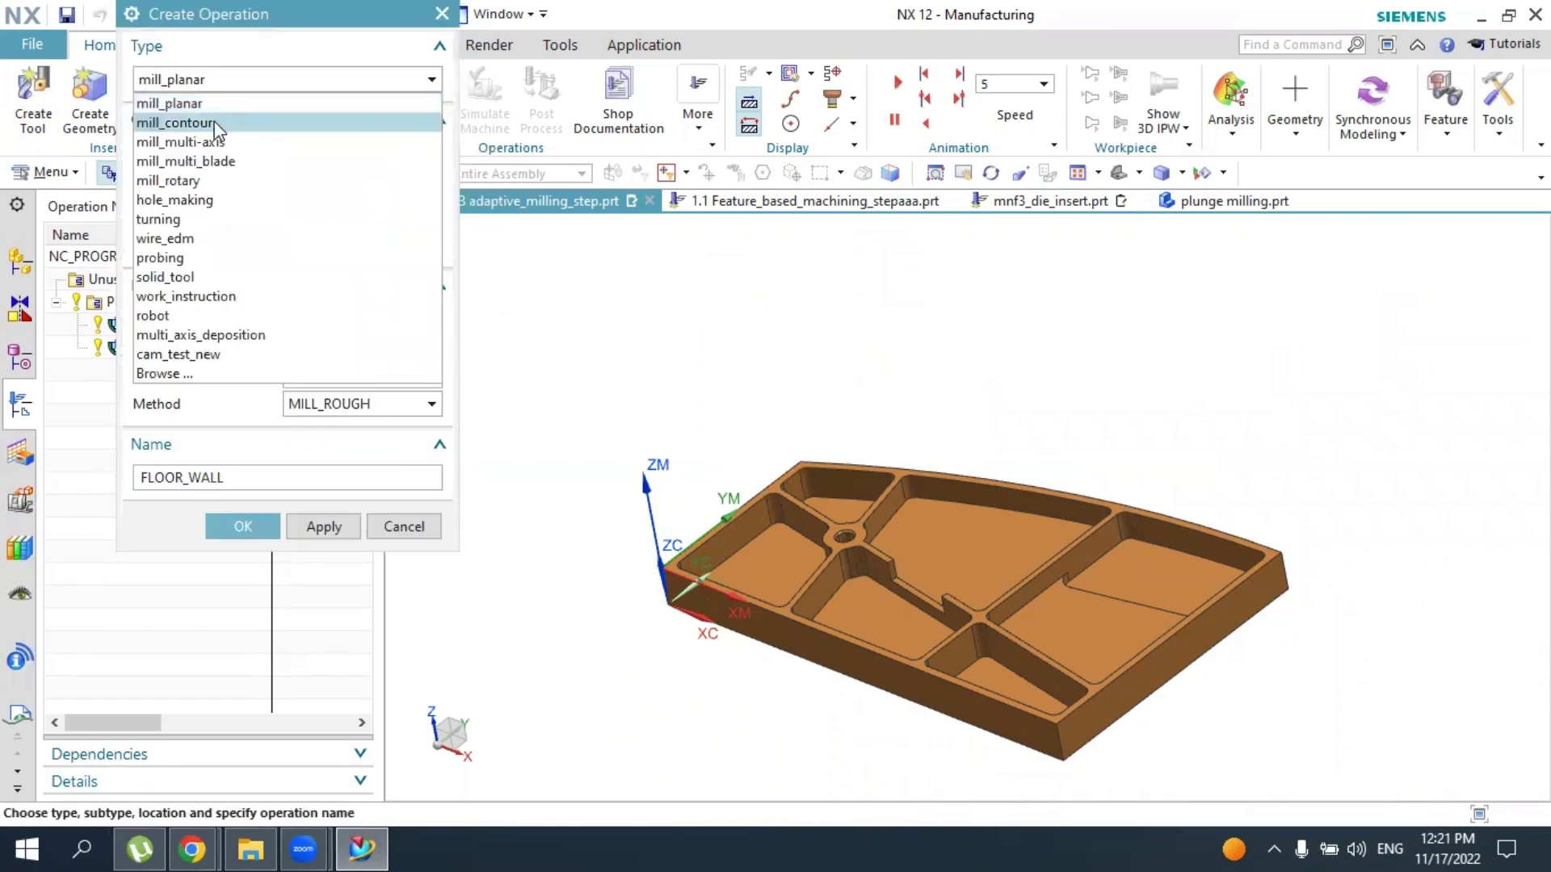
left_click(299, 118)
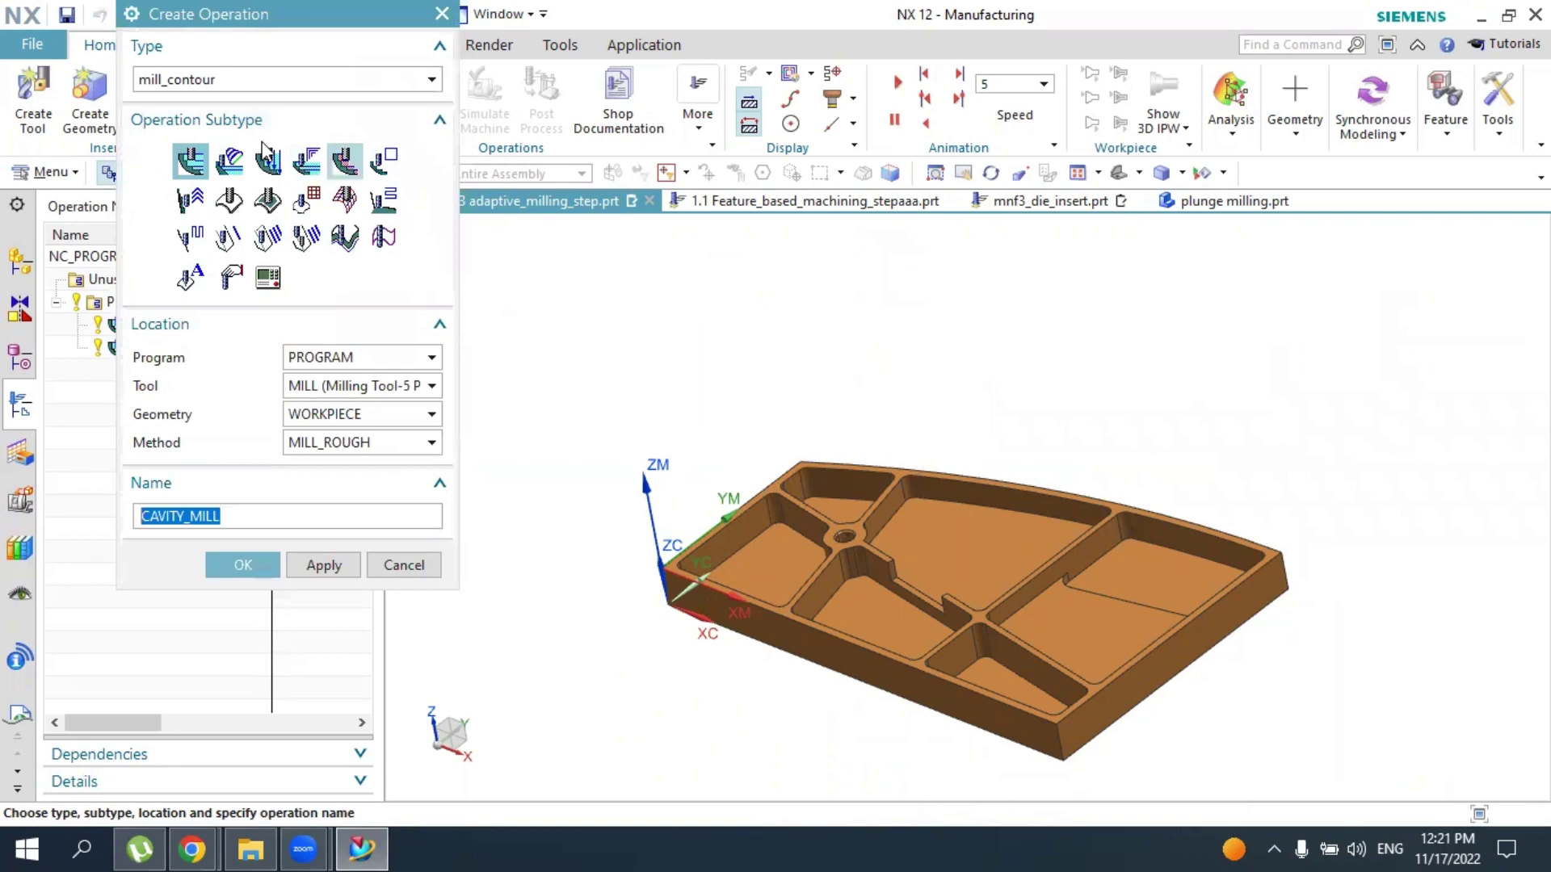
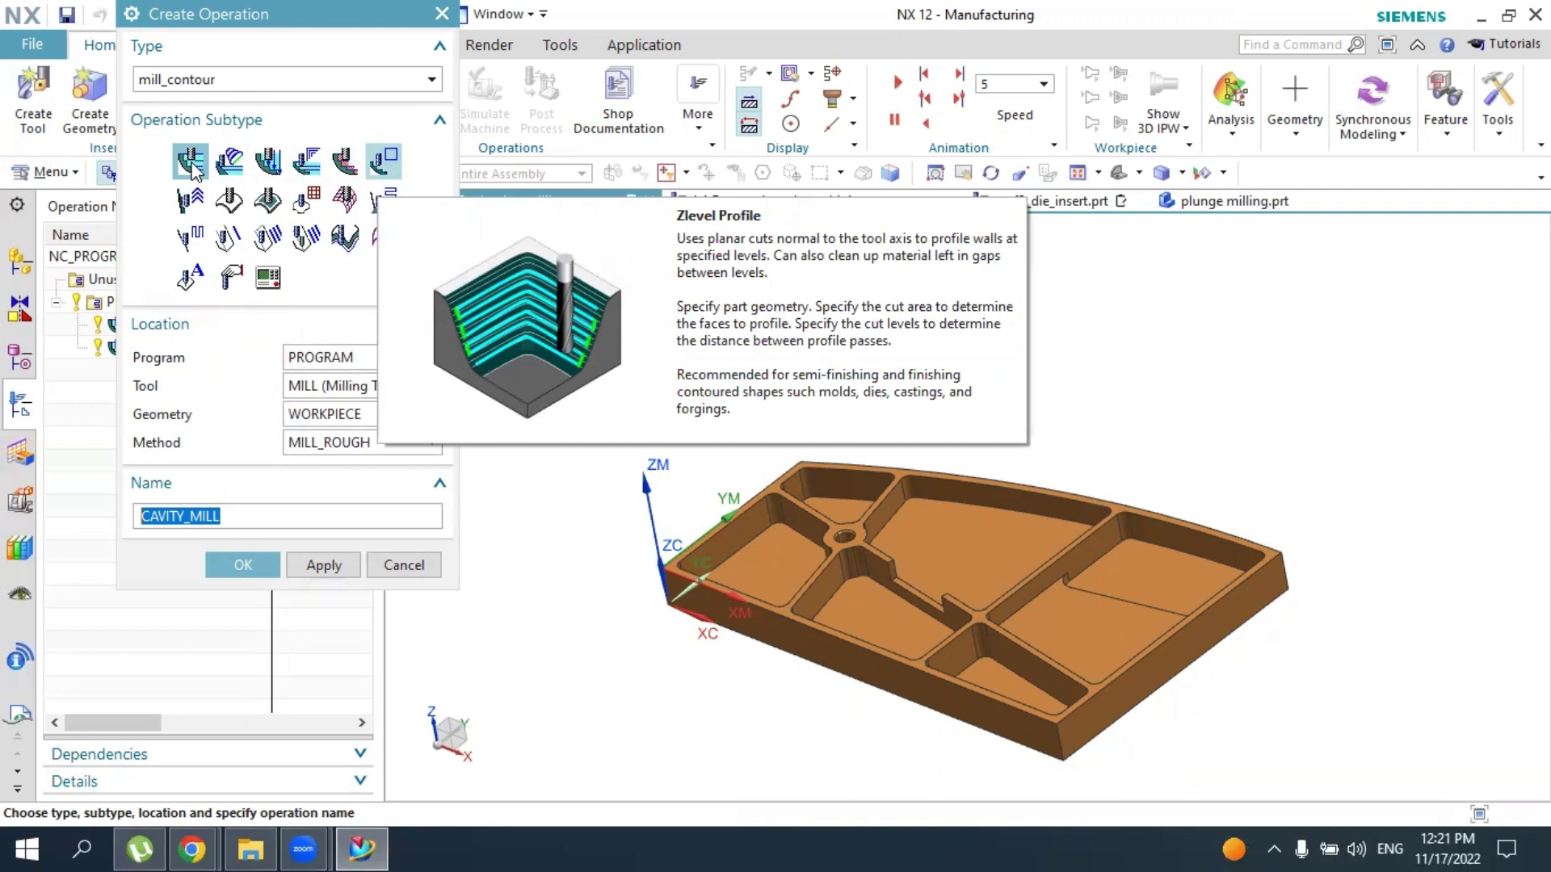
Close Create Operation without creating anything and switch the navigator to Machining Method View
scroll(1016, 507, "up", 3)
scroll(629, 530, "down", 2)
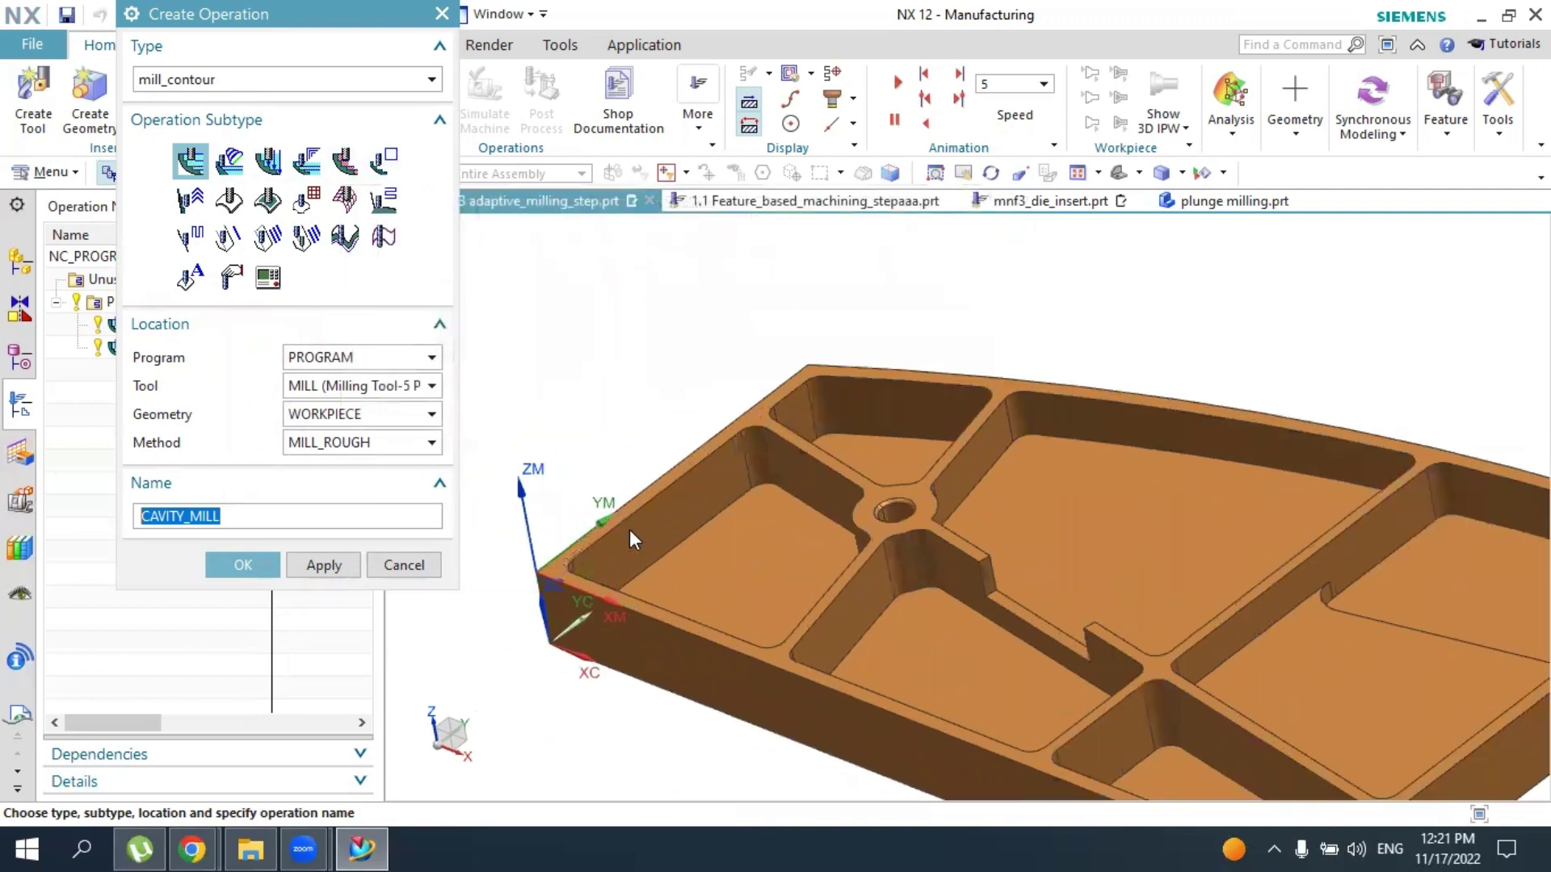
scroll(754, 444, "up", 3)
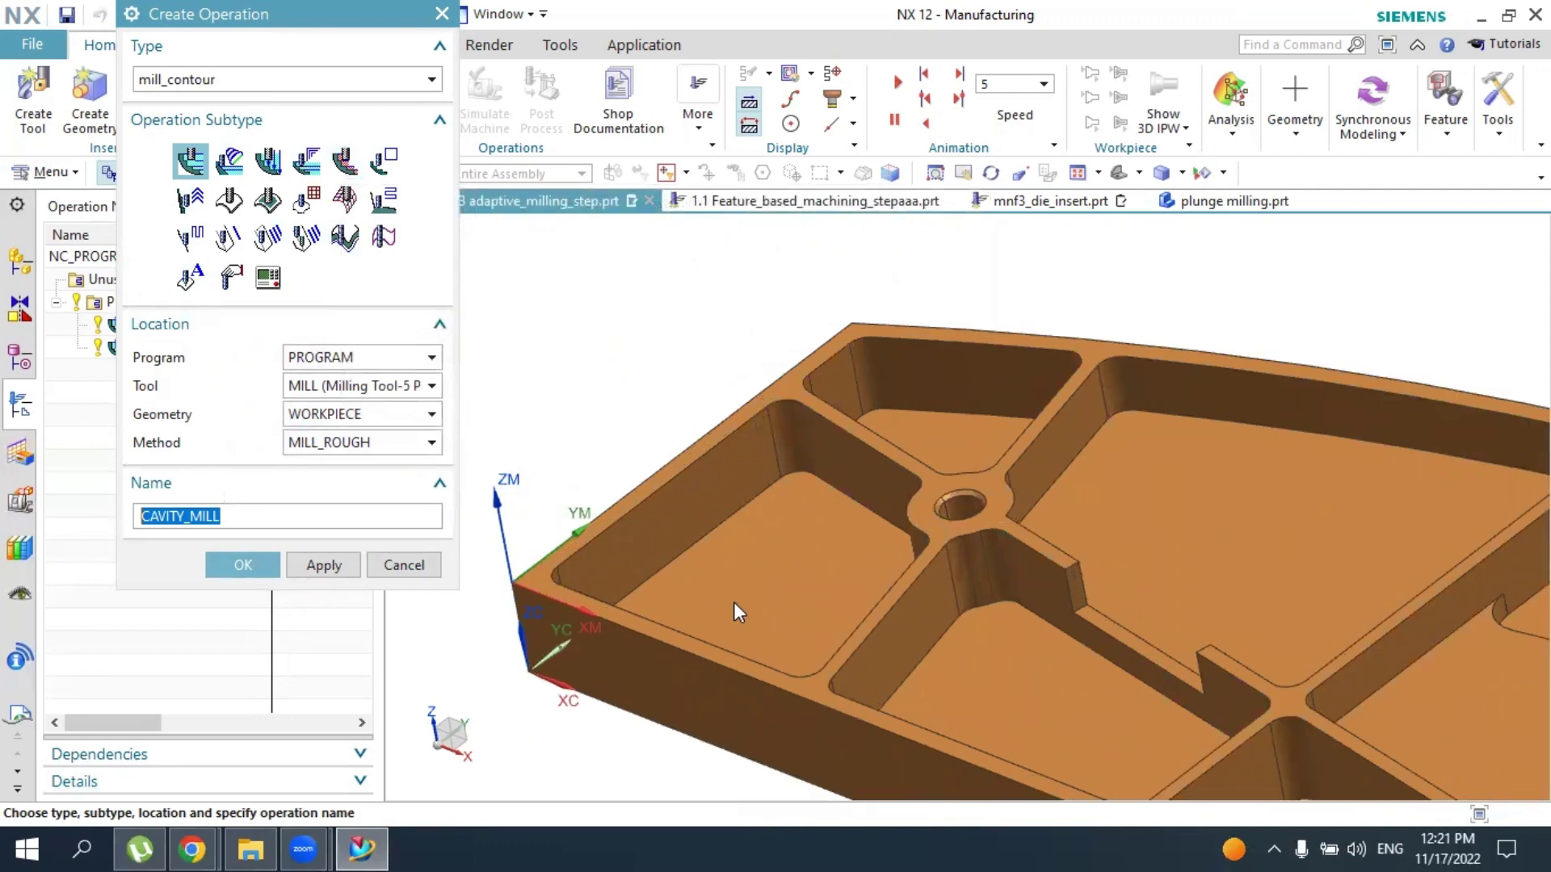
mouse_move(185, 212)
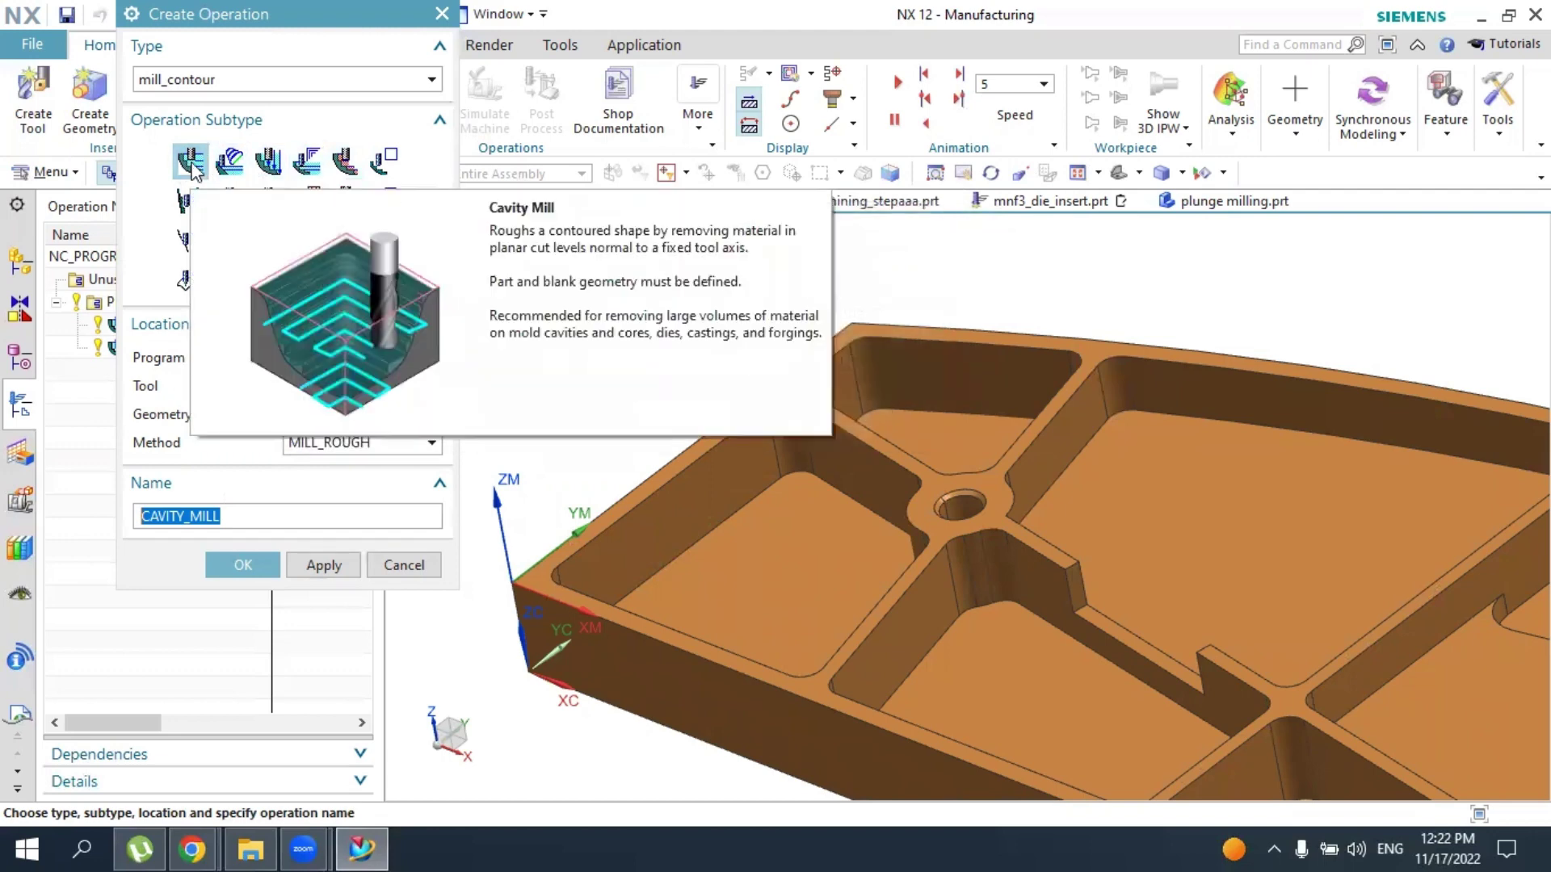
left_click(442, 15)
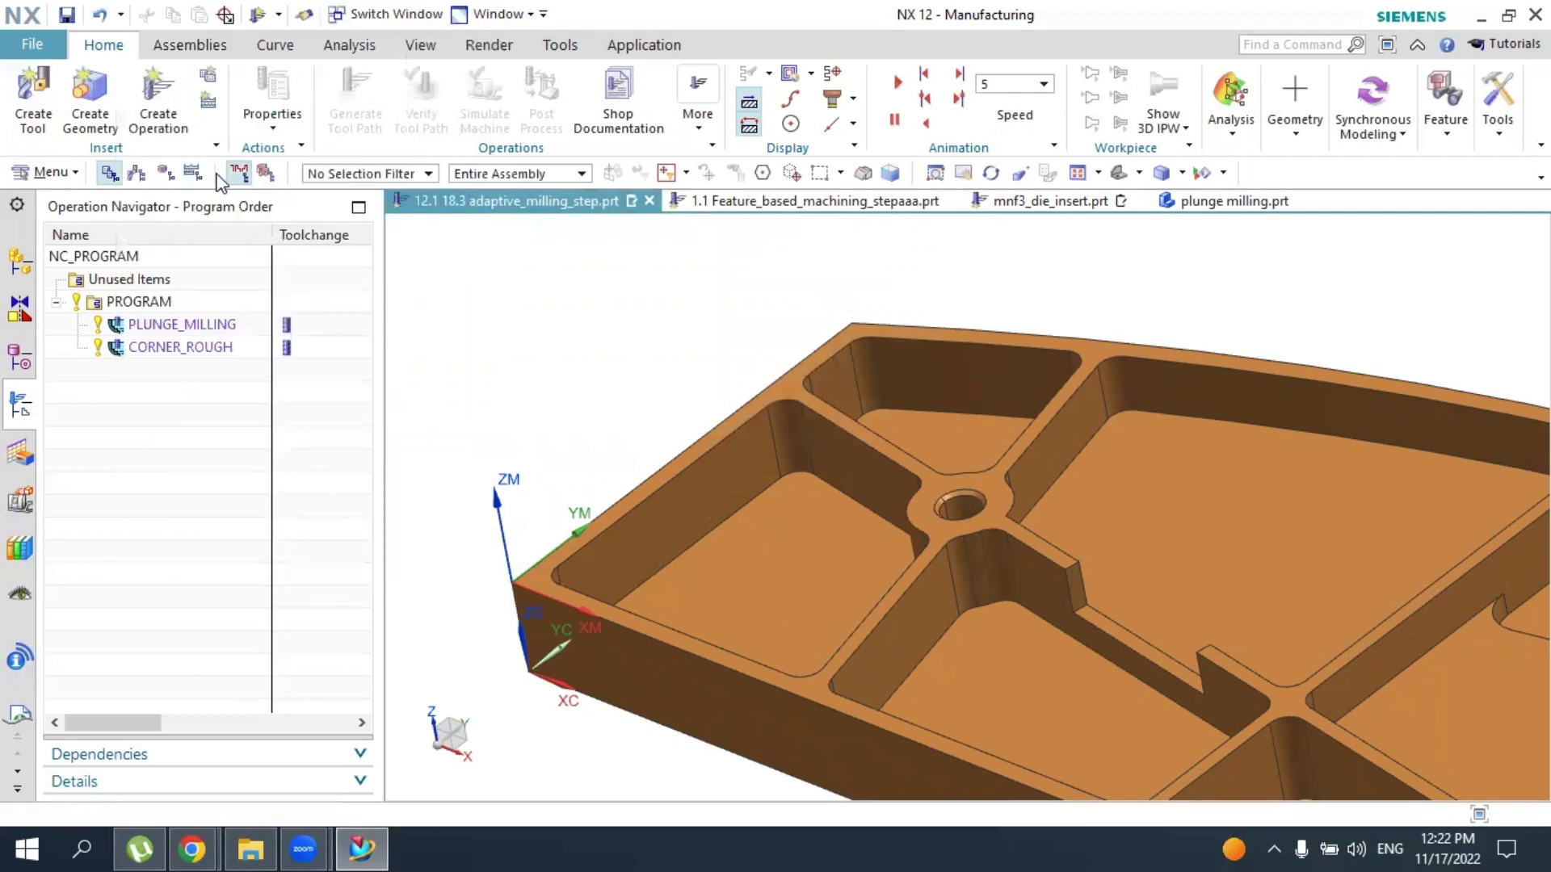
left_click(194, 172)
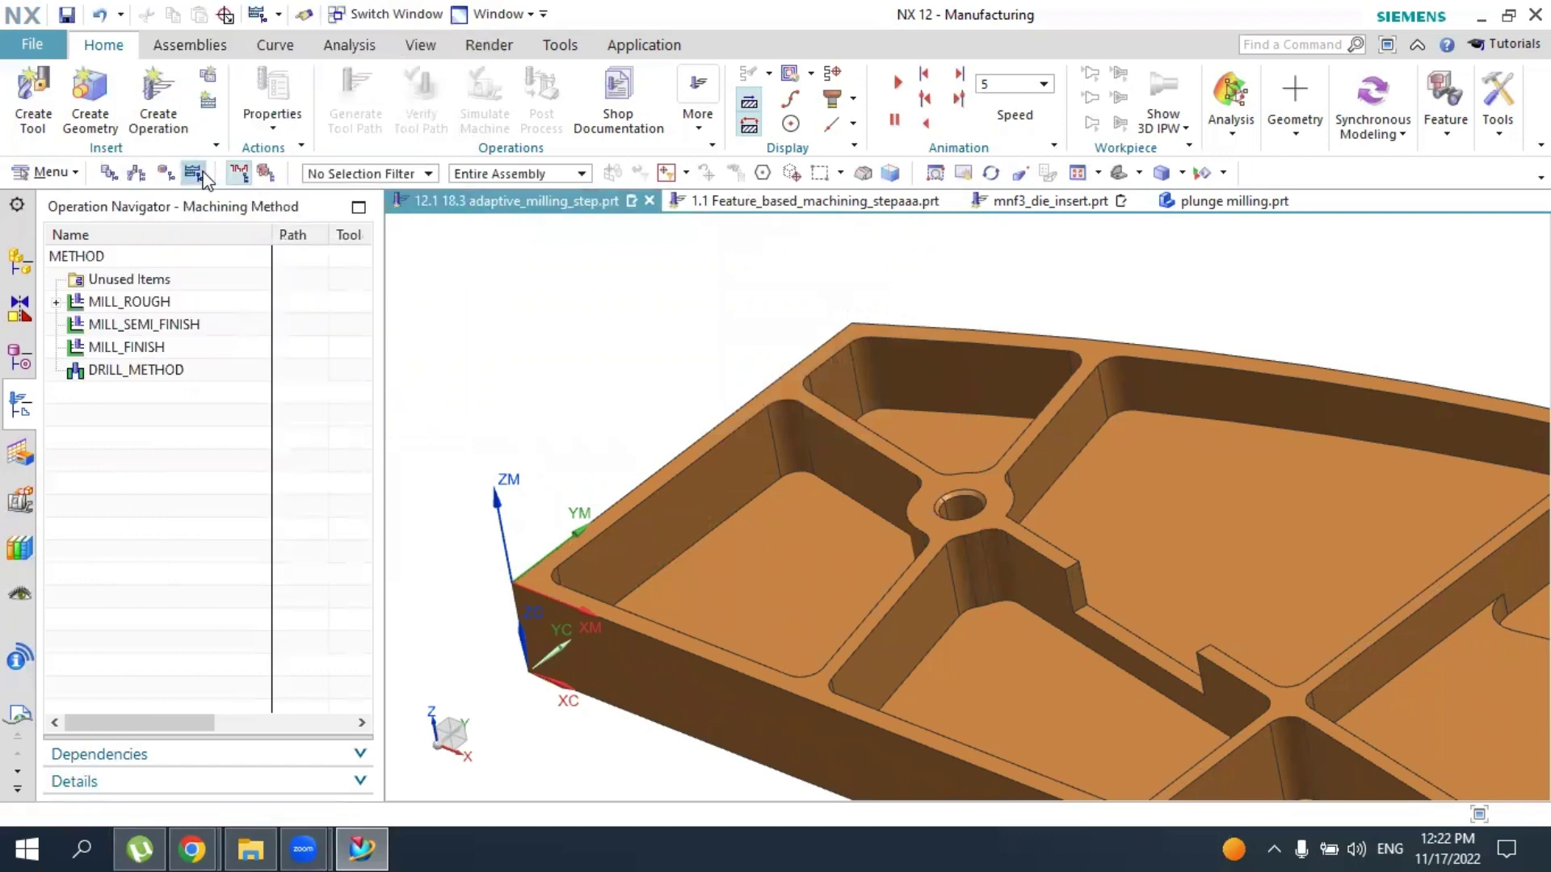
Check the MILL_ROUGH method's part stock of 1.0000 and keep its settings
left_click(147, 302)
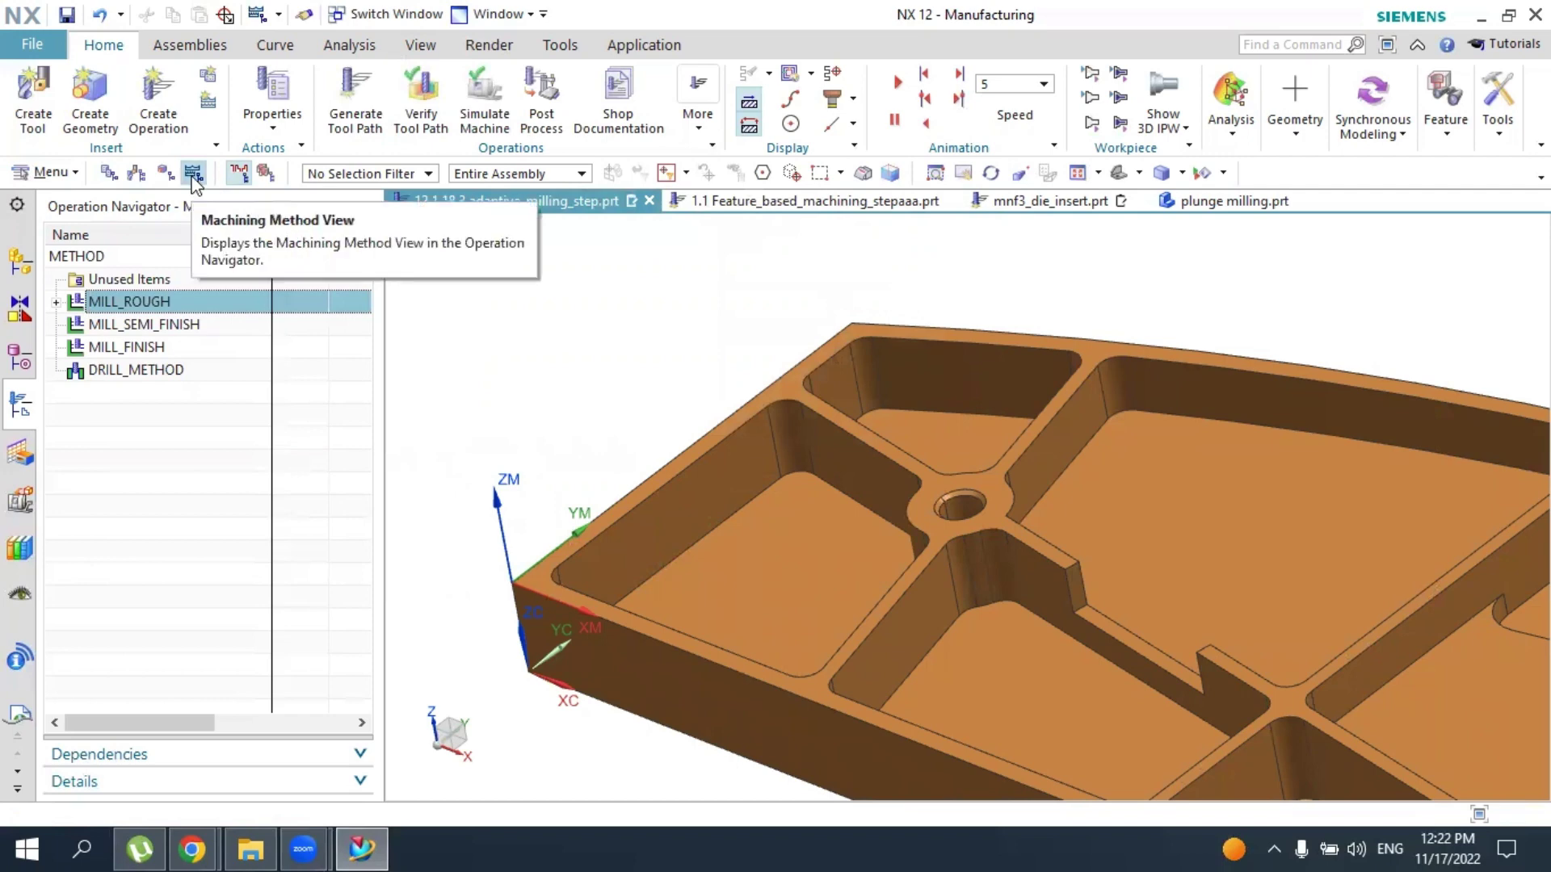
double_click(180, 298)
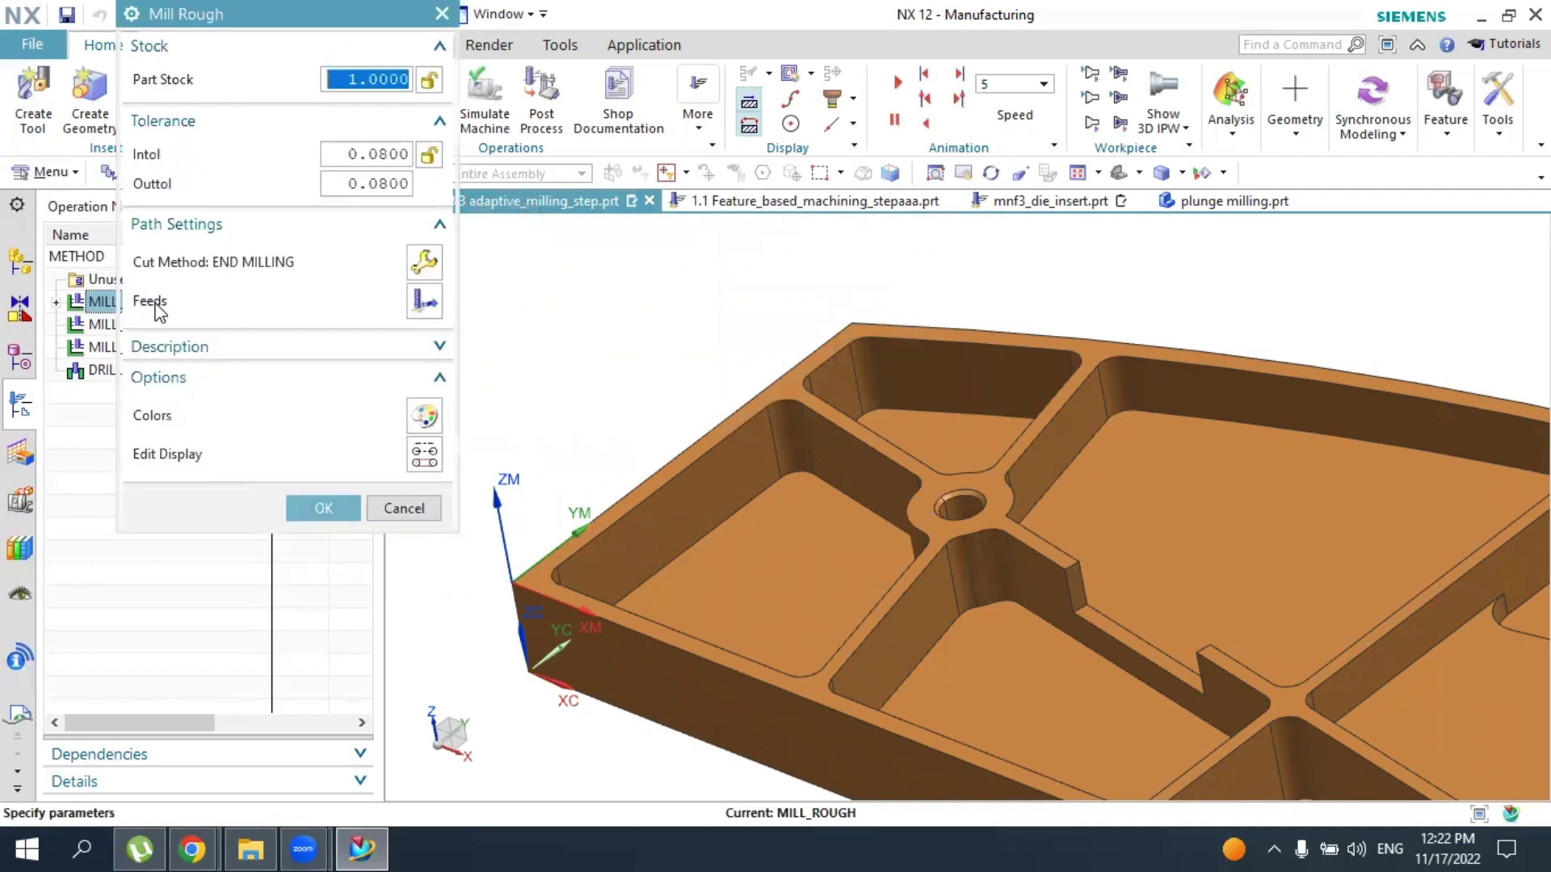
left_click(375, 78)
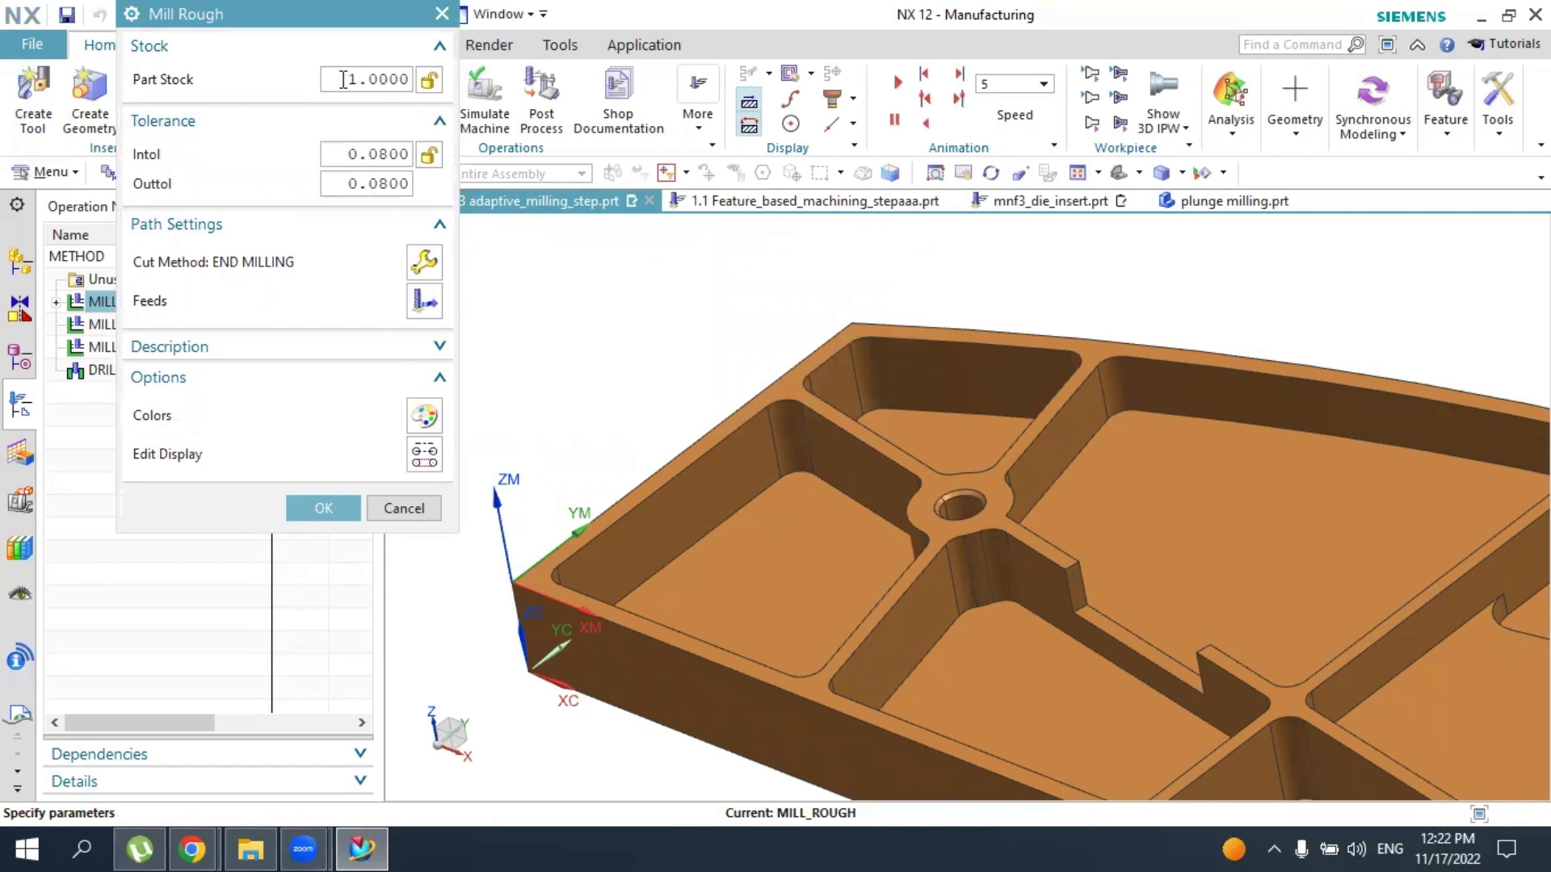
left_click_drag(344, 78, 408, 80)
left_click(368, 153)
left_click(345, 78)
double_click(369, 78)
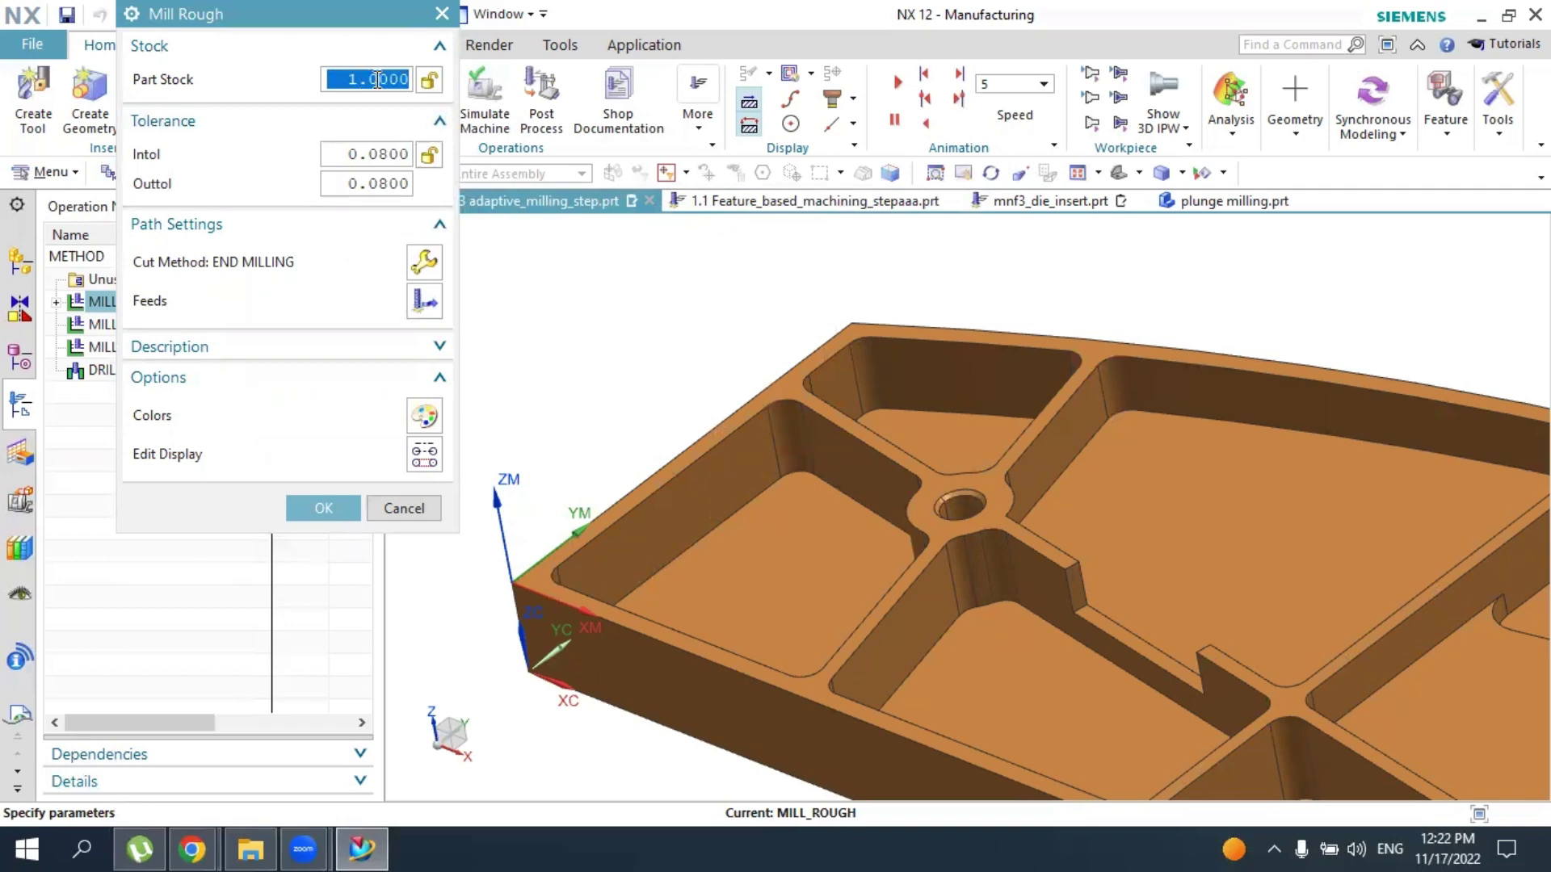
left_click(325, 509)
Check the MILL_SEMI_FINISH method's part stock of 0.2500 and keep its settings
left_click(165, 335)
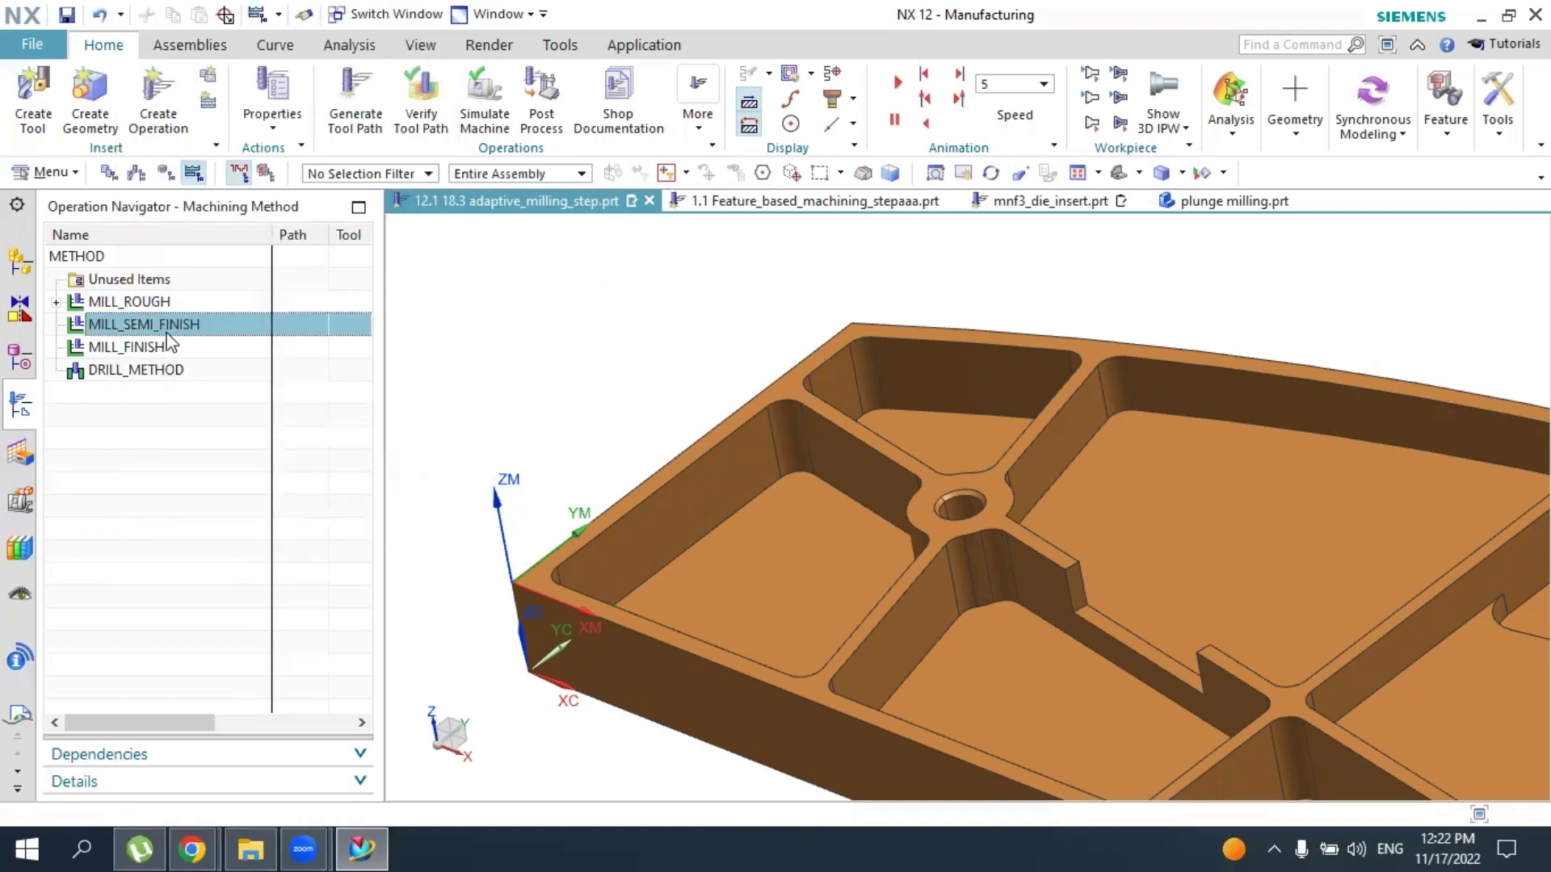
double_click(151, 322)
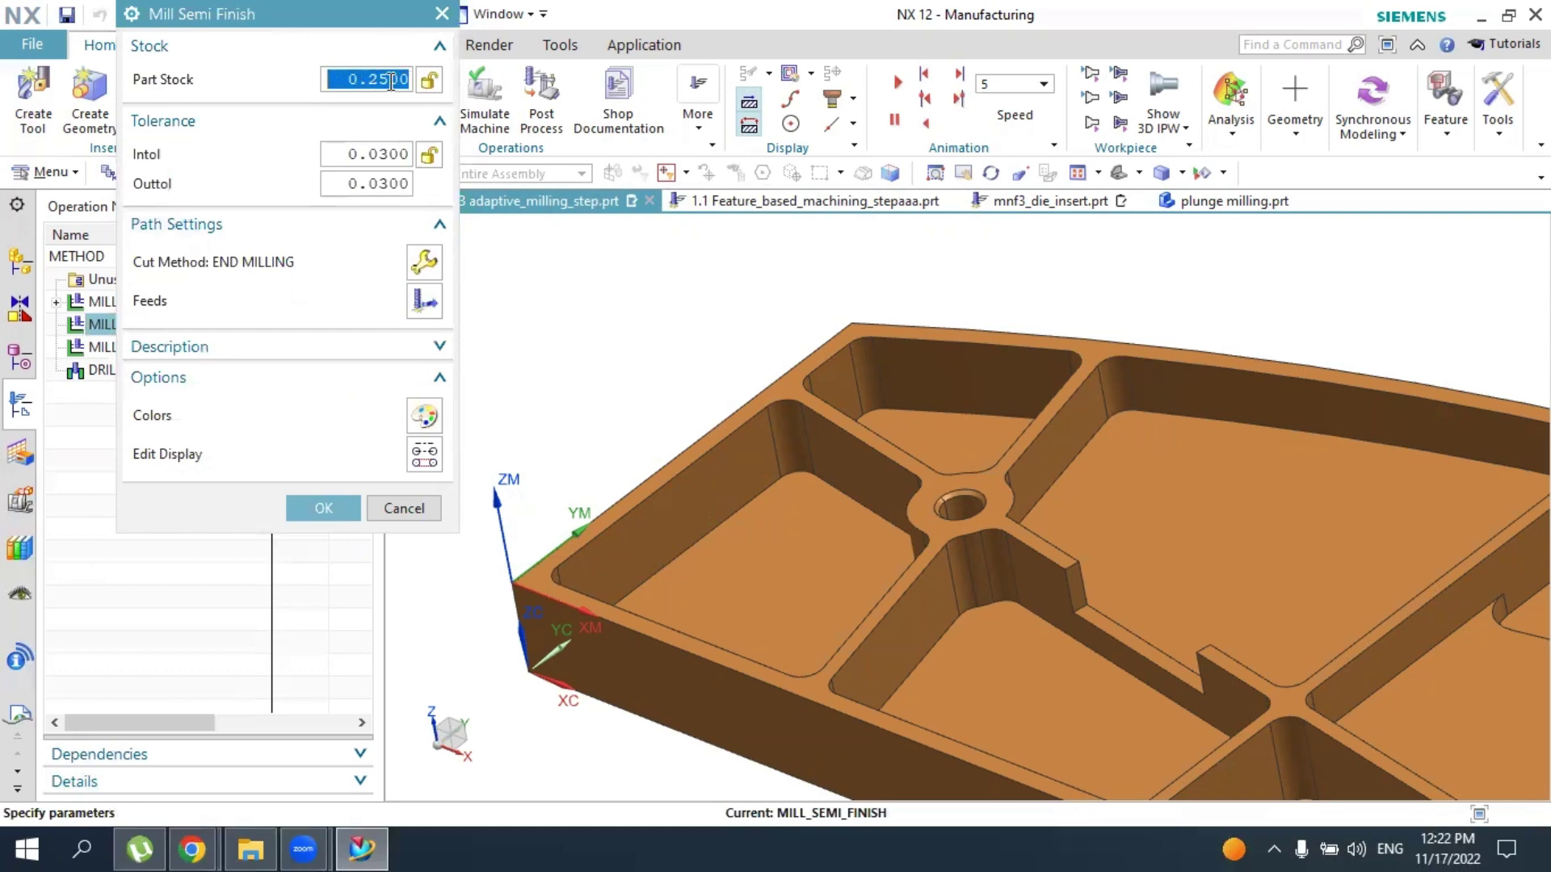
left_click(365, 80)
double_click(372, 78)
left_click(322, 509)
Review the MILL_FINISH settings, compare the three methods, and reopen Create Operation
double_click(158, 354)
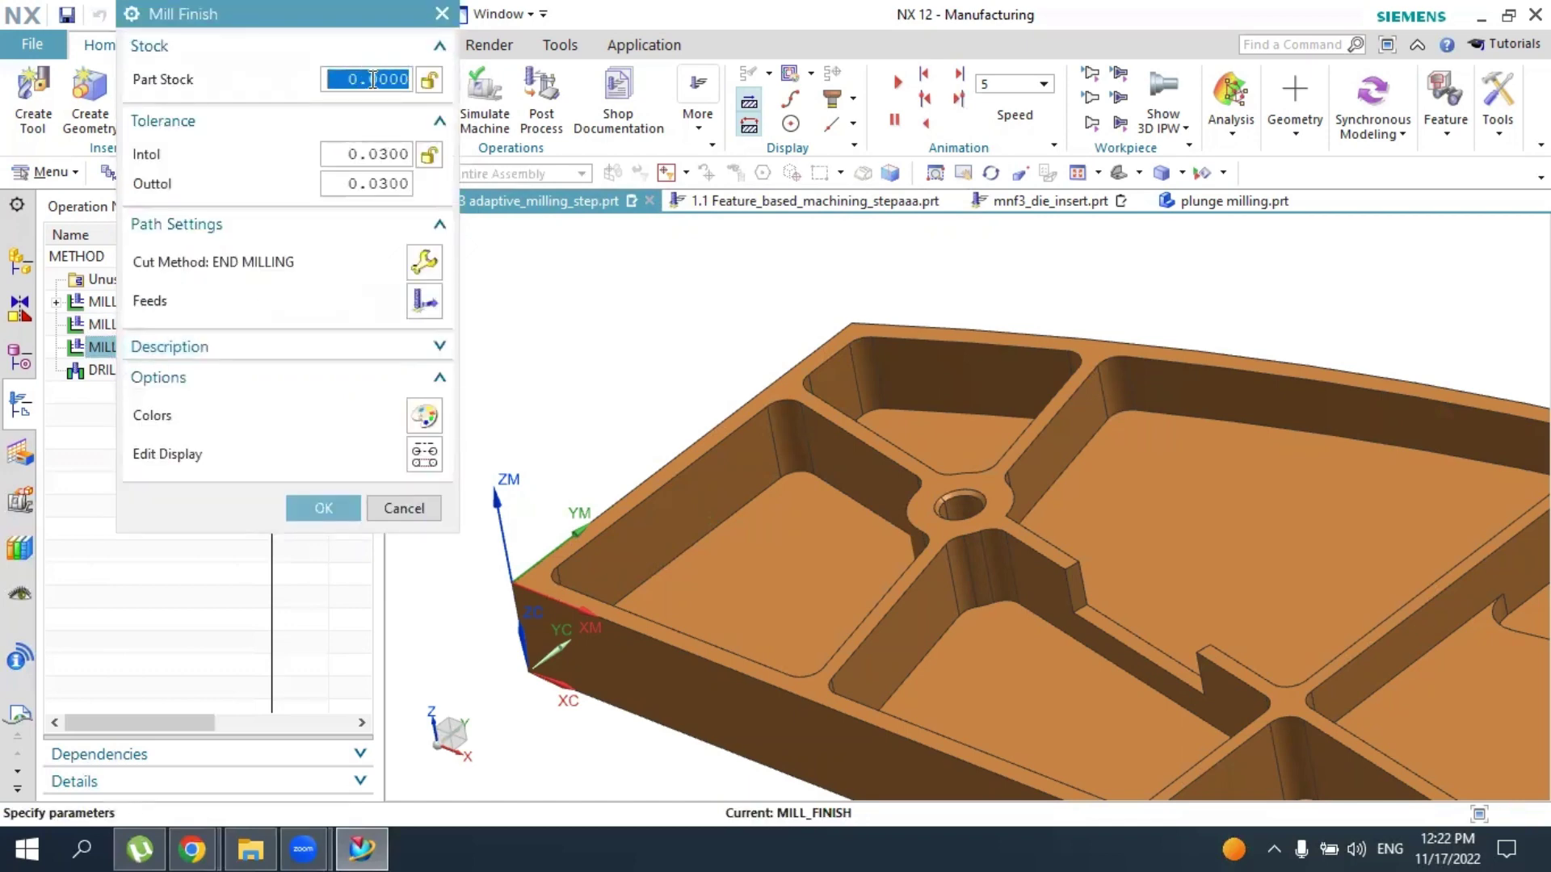
left_click(323, 509)
left_click(162, 303)
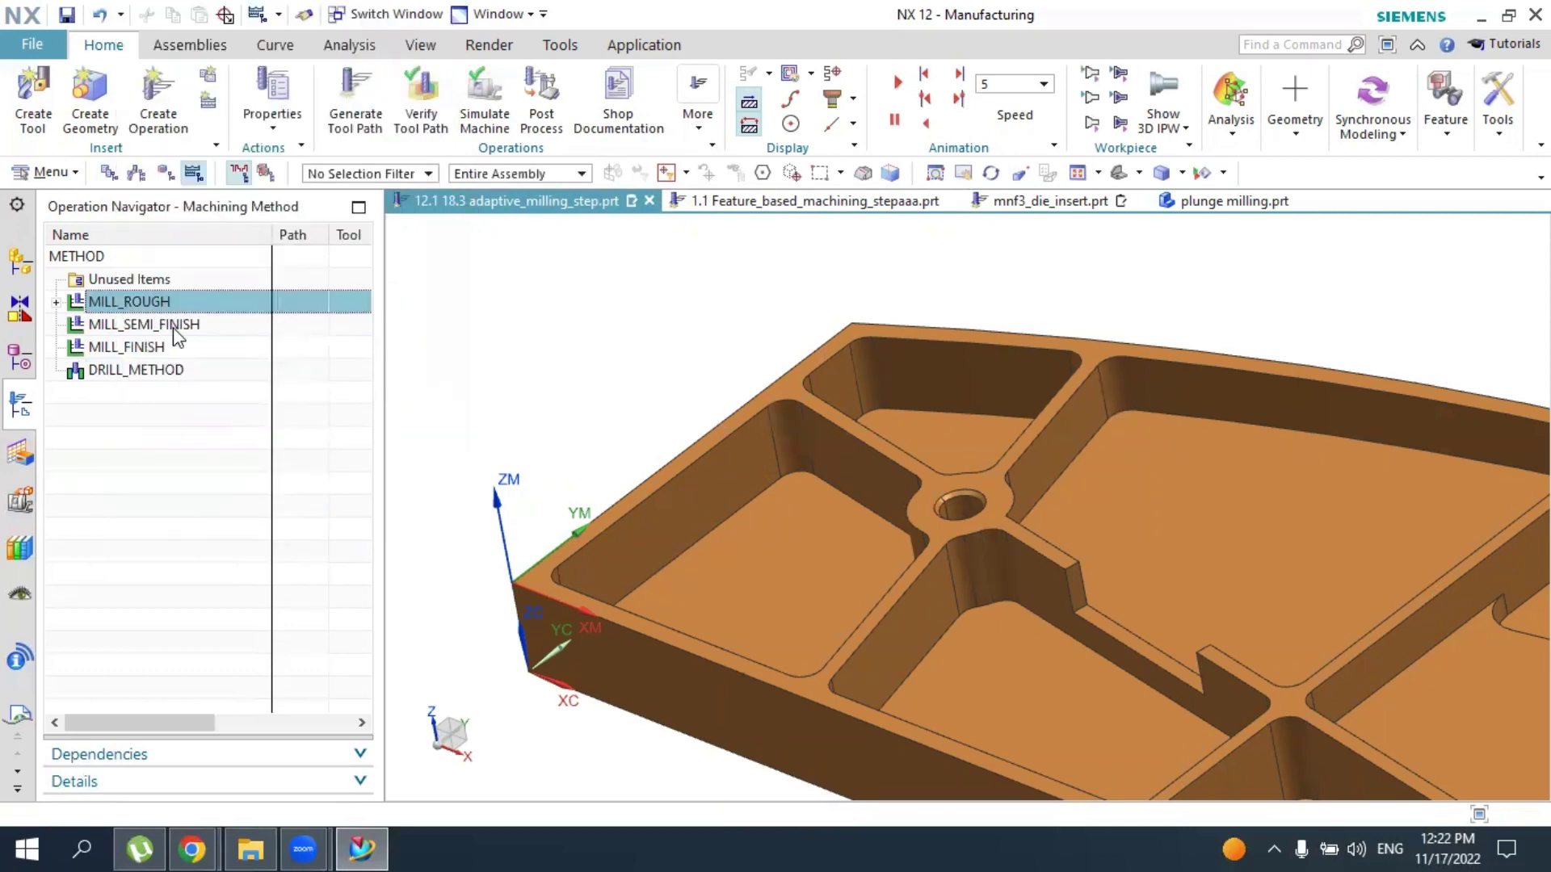
left_click(173, 325)
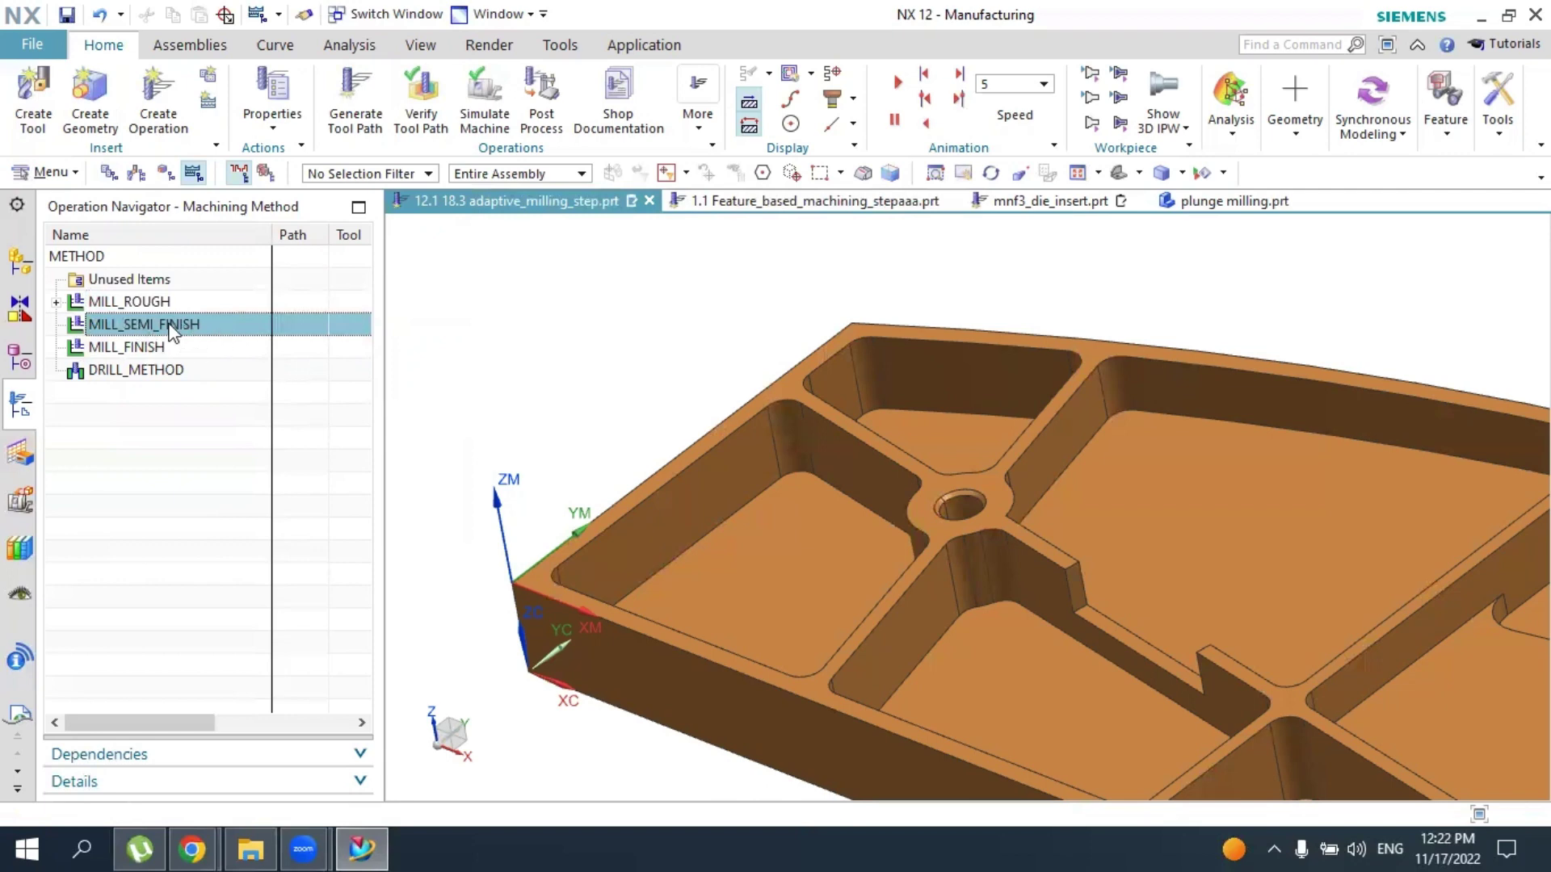
left_click(149, 349)
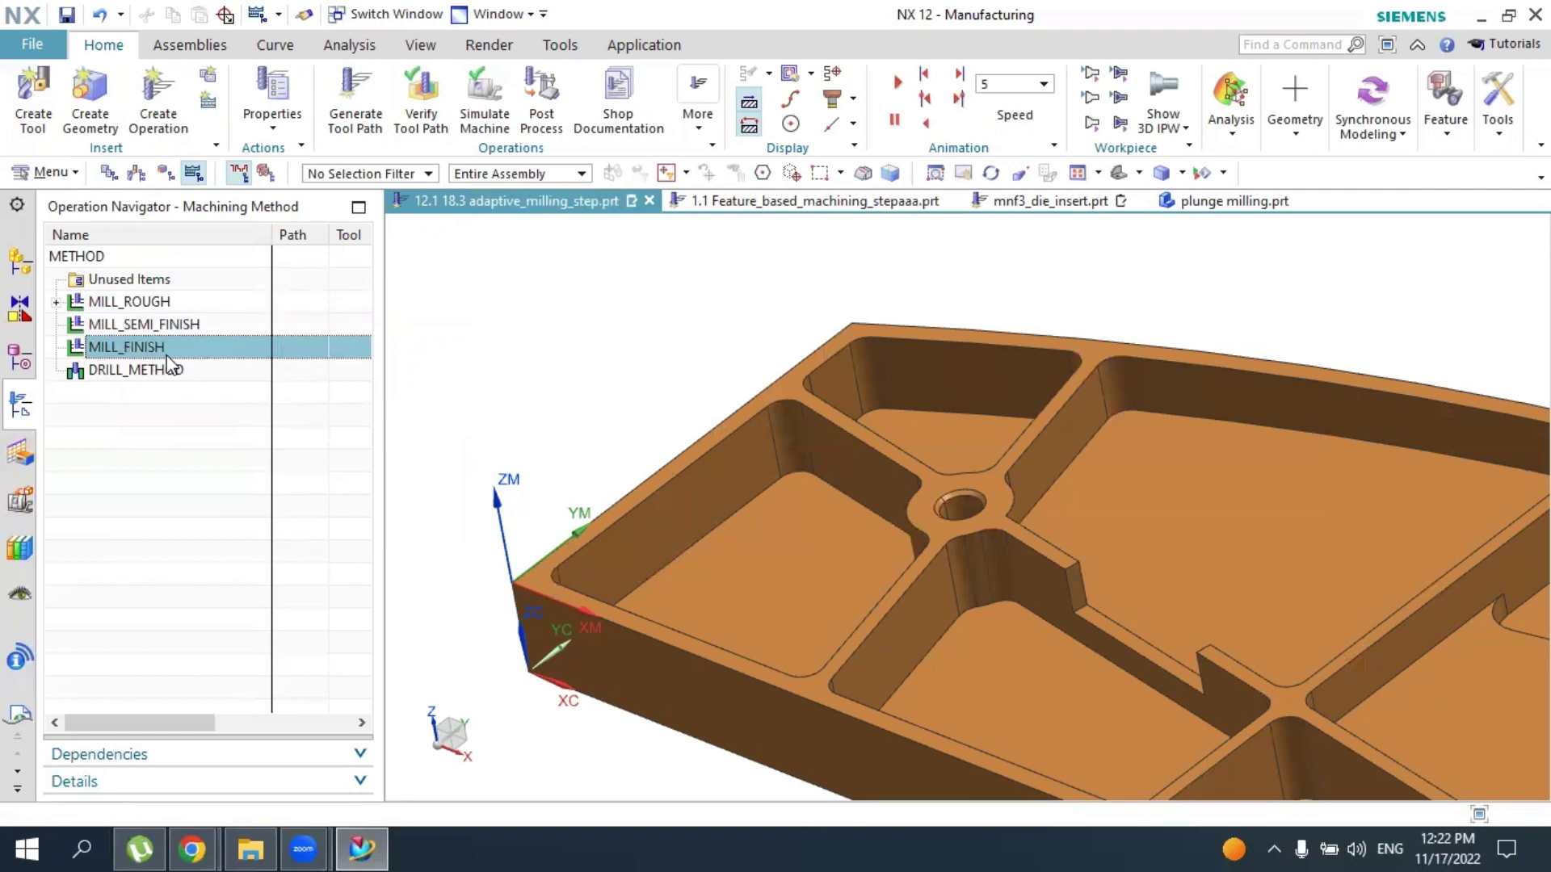
left_click(162, 113)
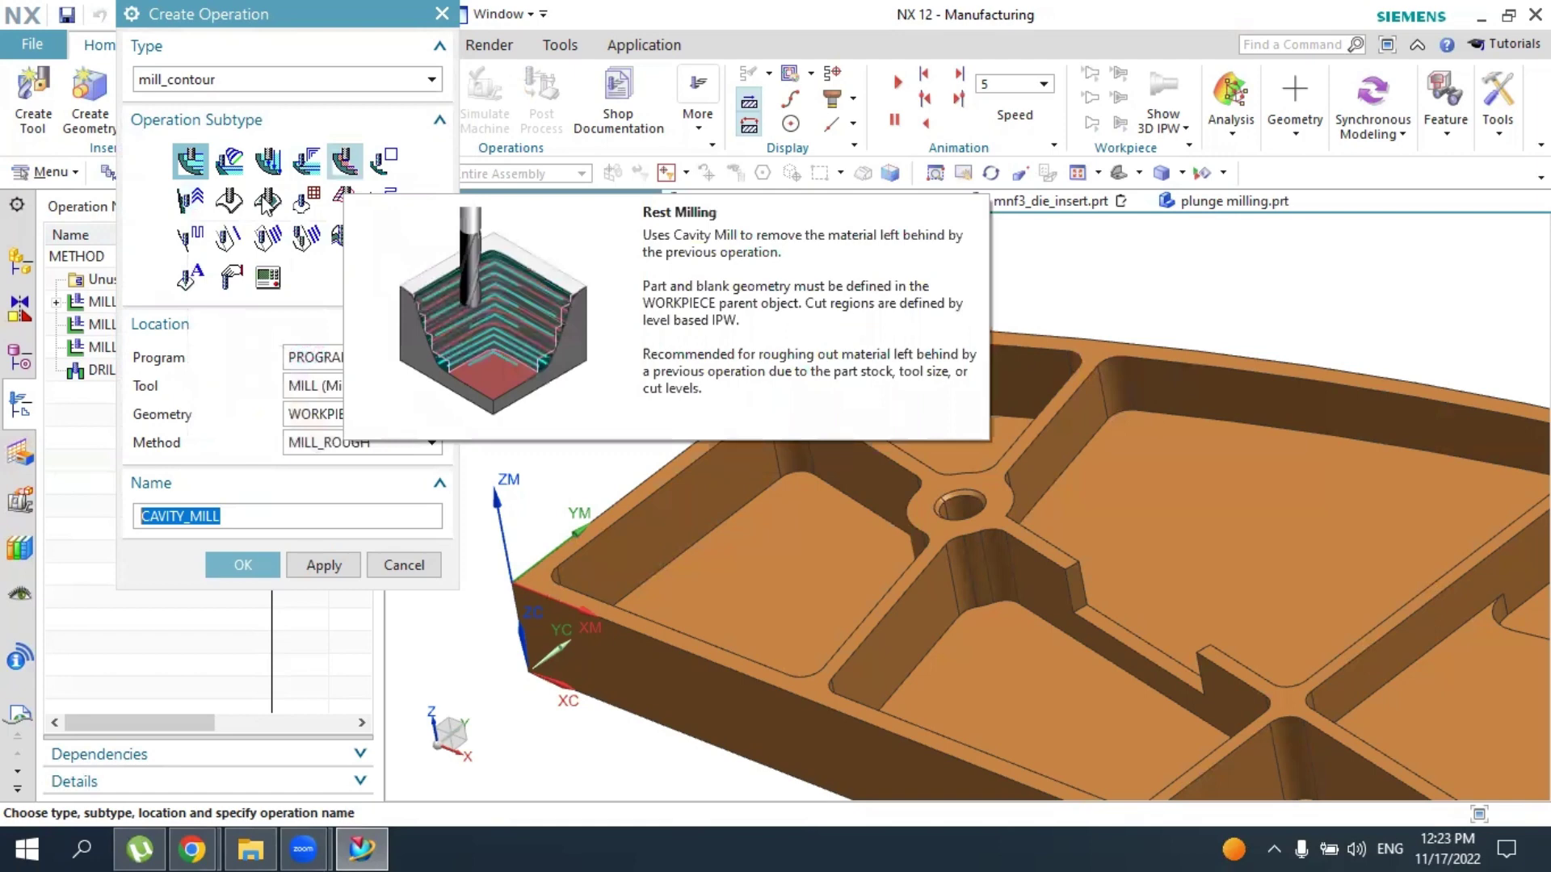
Create a Rest Milling operation with the MILL tool and MILL_SEMI_FINISH method
left_click(345, 161)
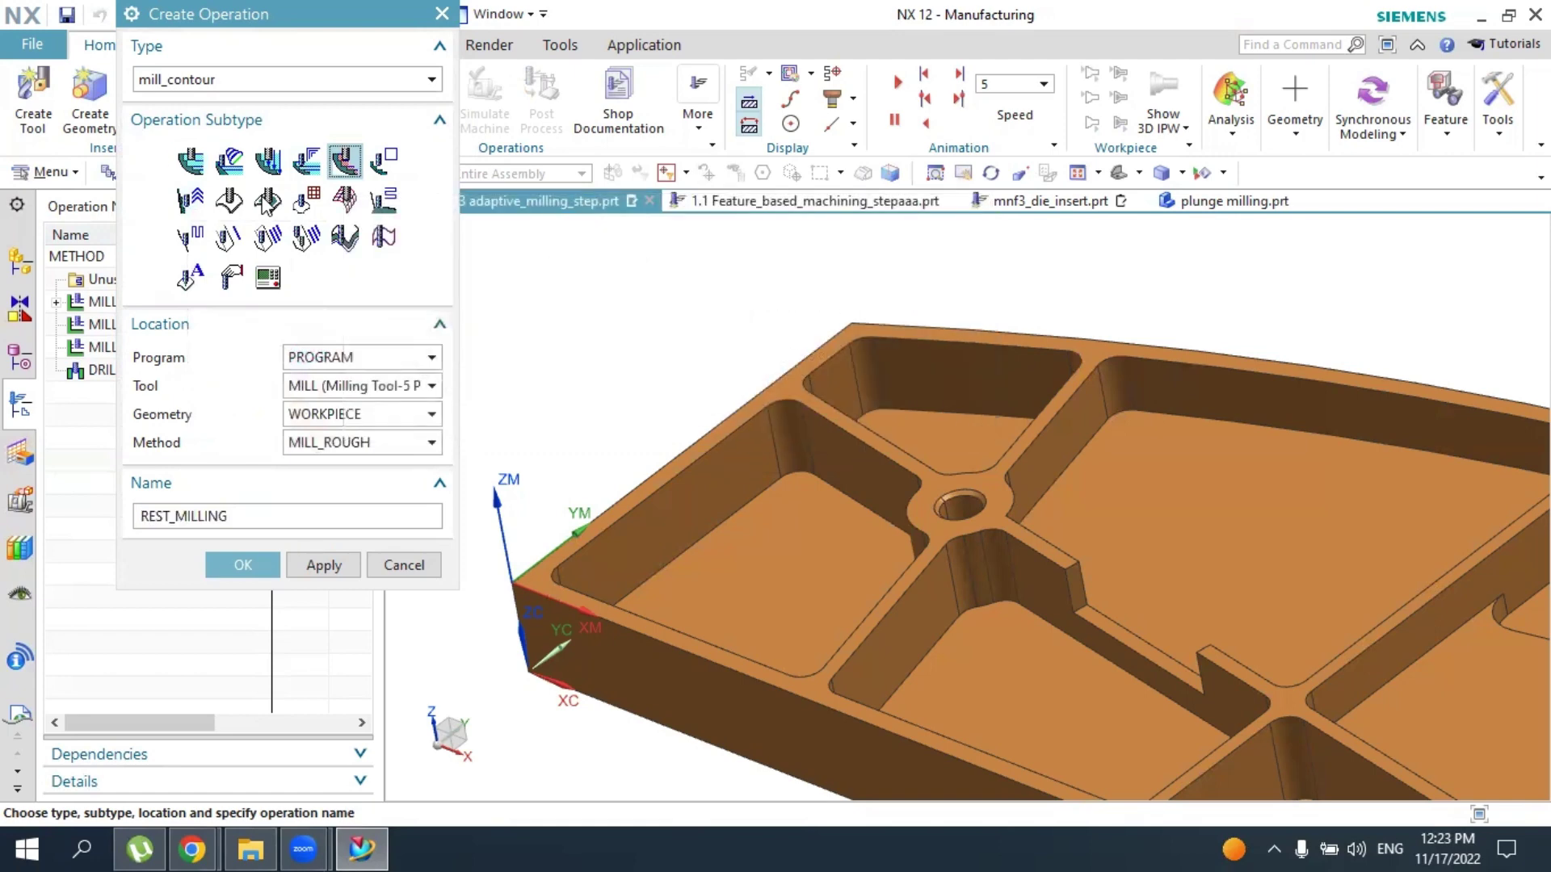
left_click(313, 387)
left_click(313, 388)
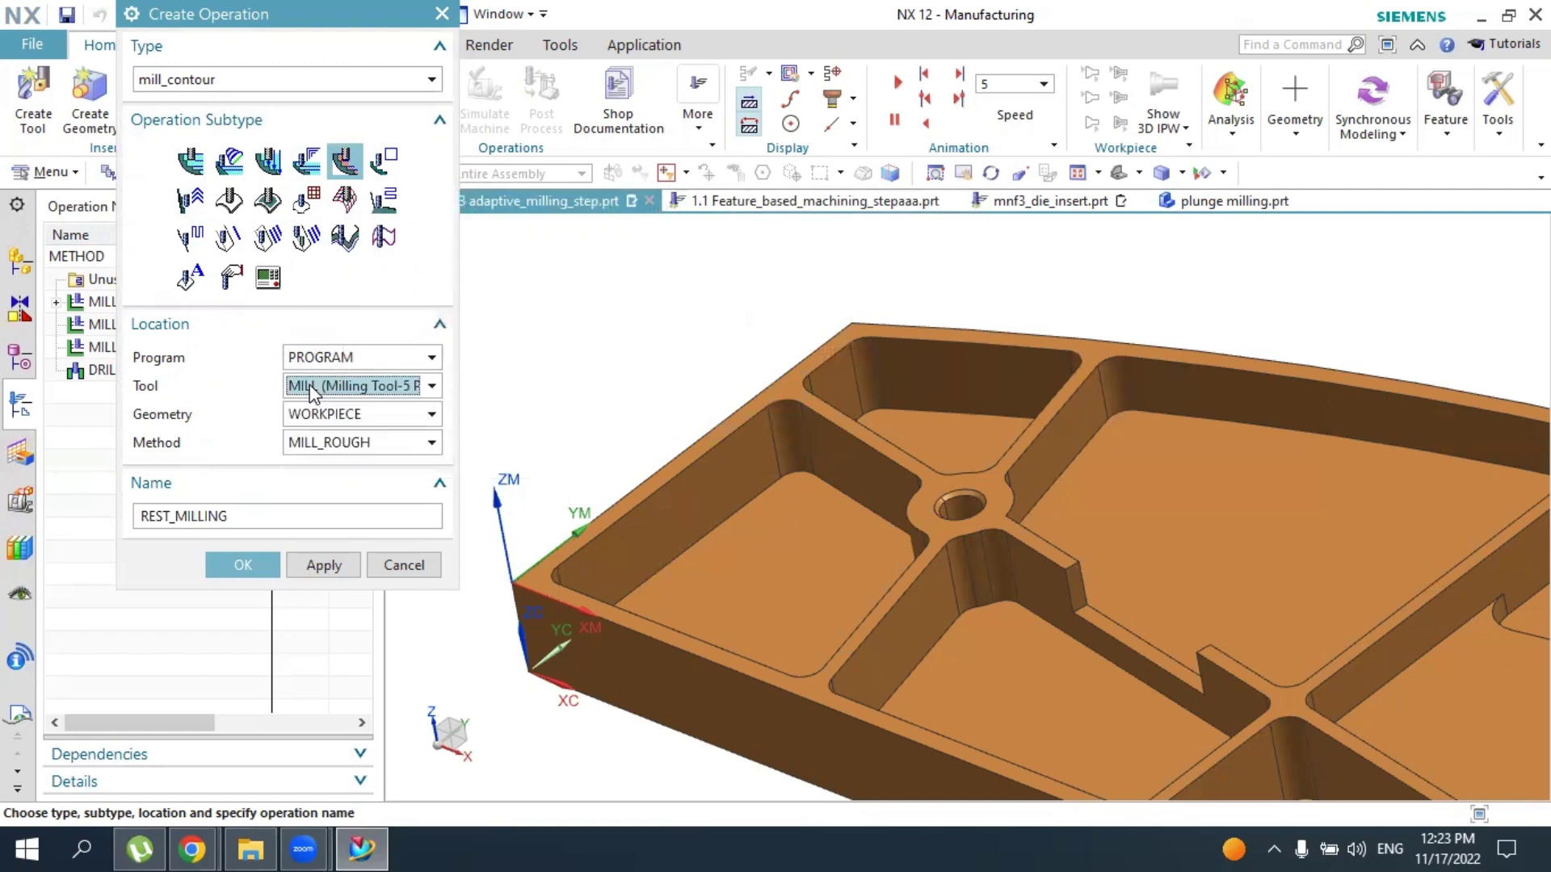
left_click(349, 446)
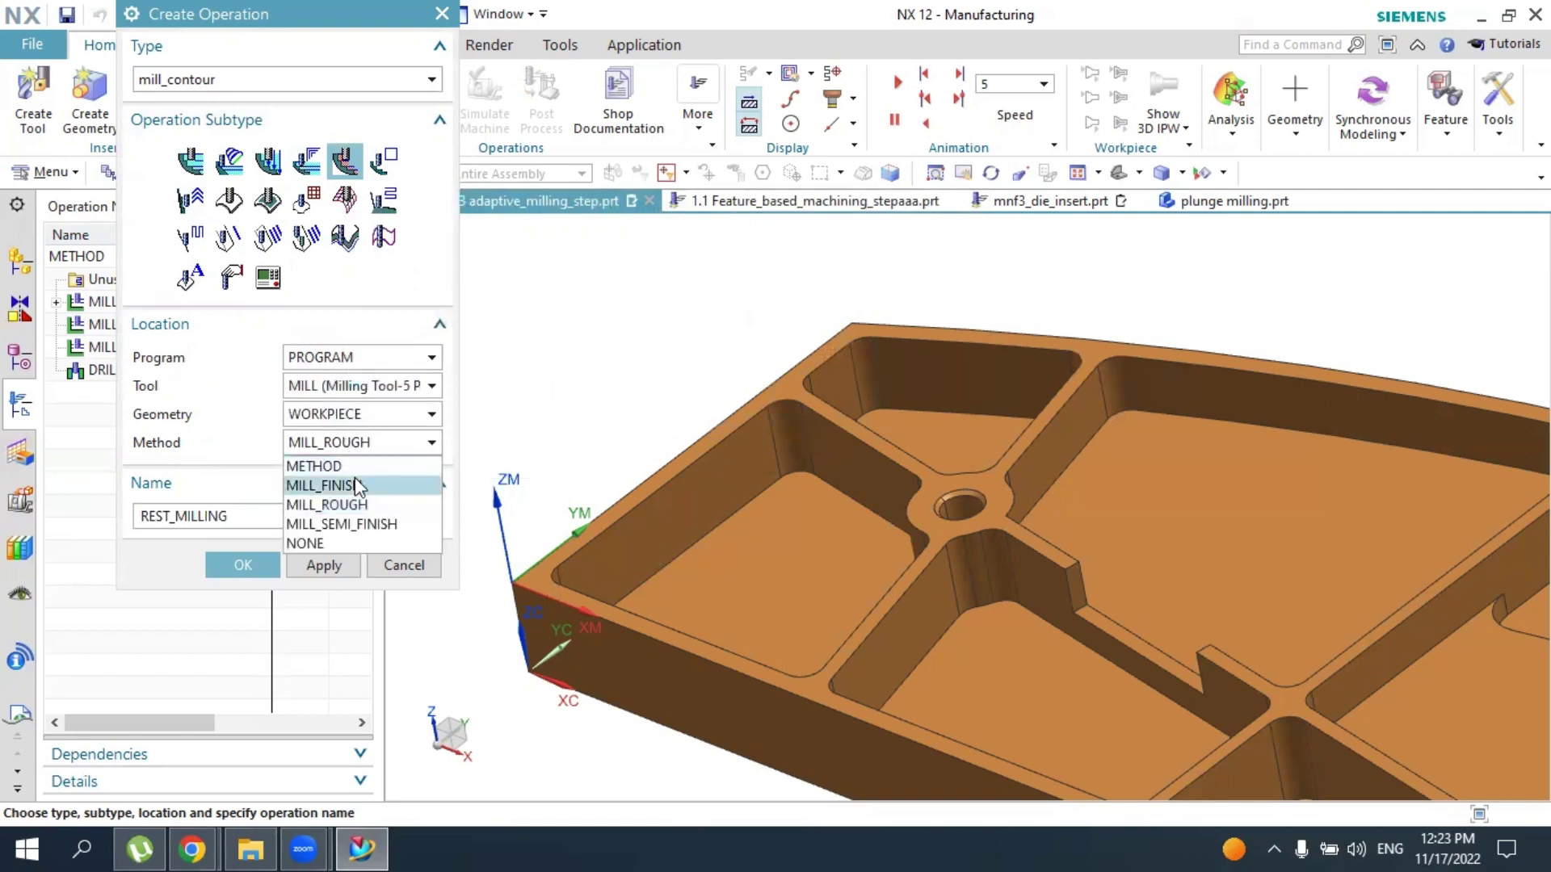
left_click(353, 525)
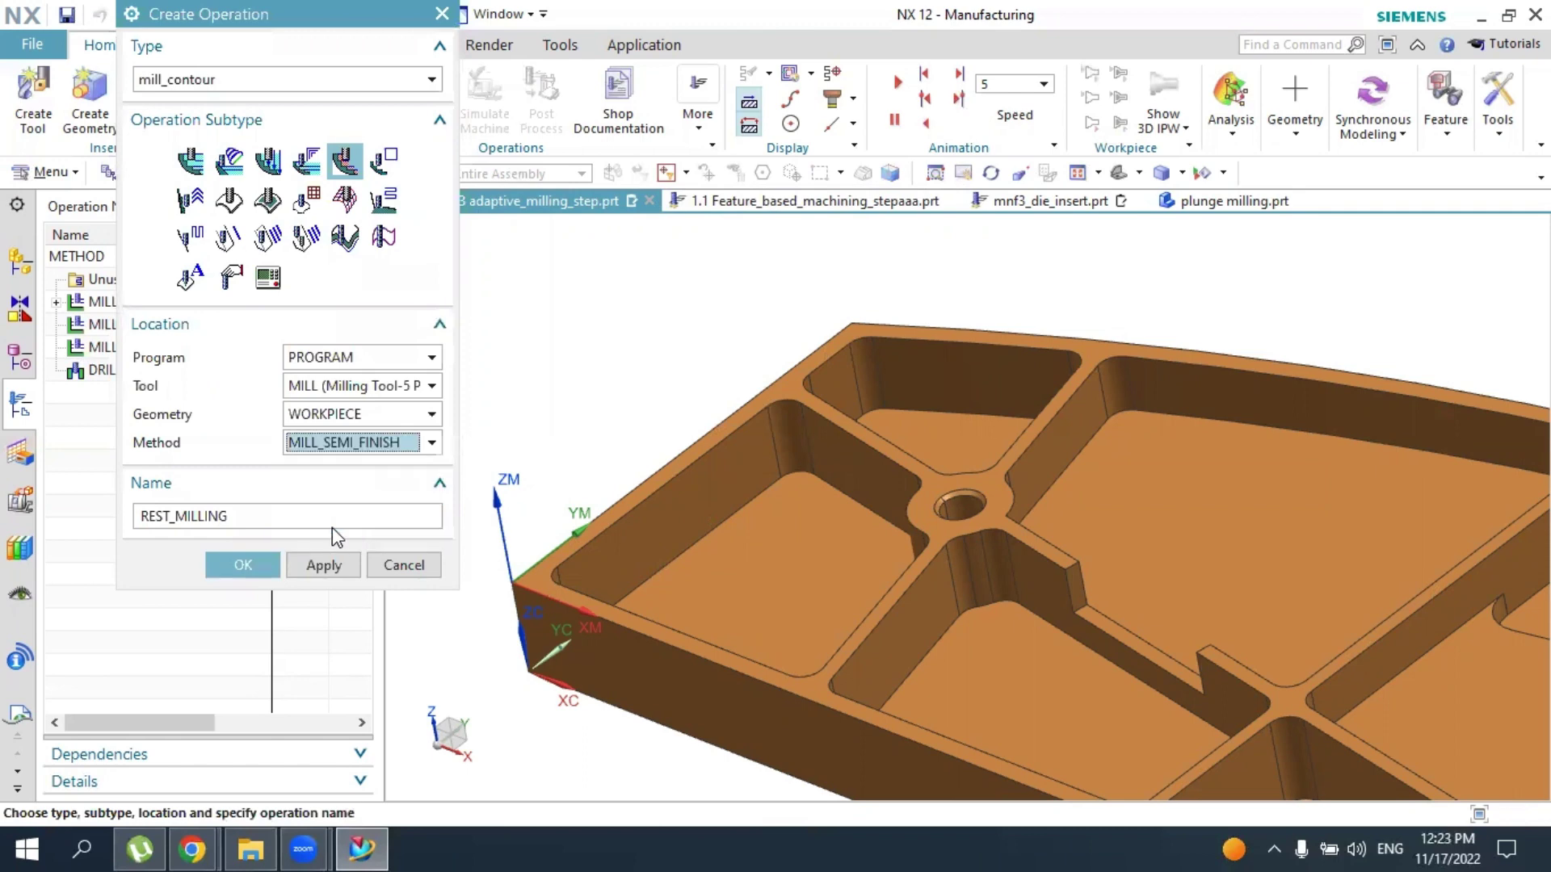
left_click(244, 565)
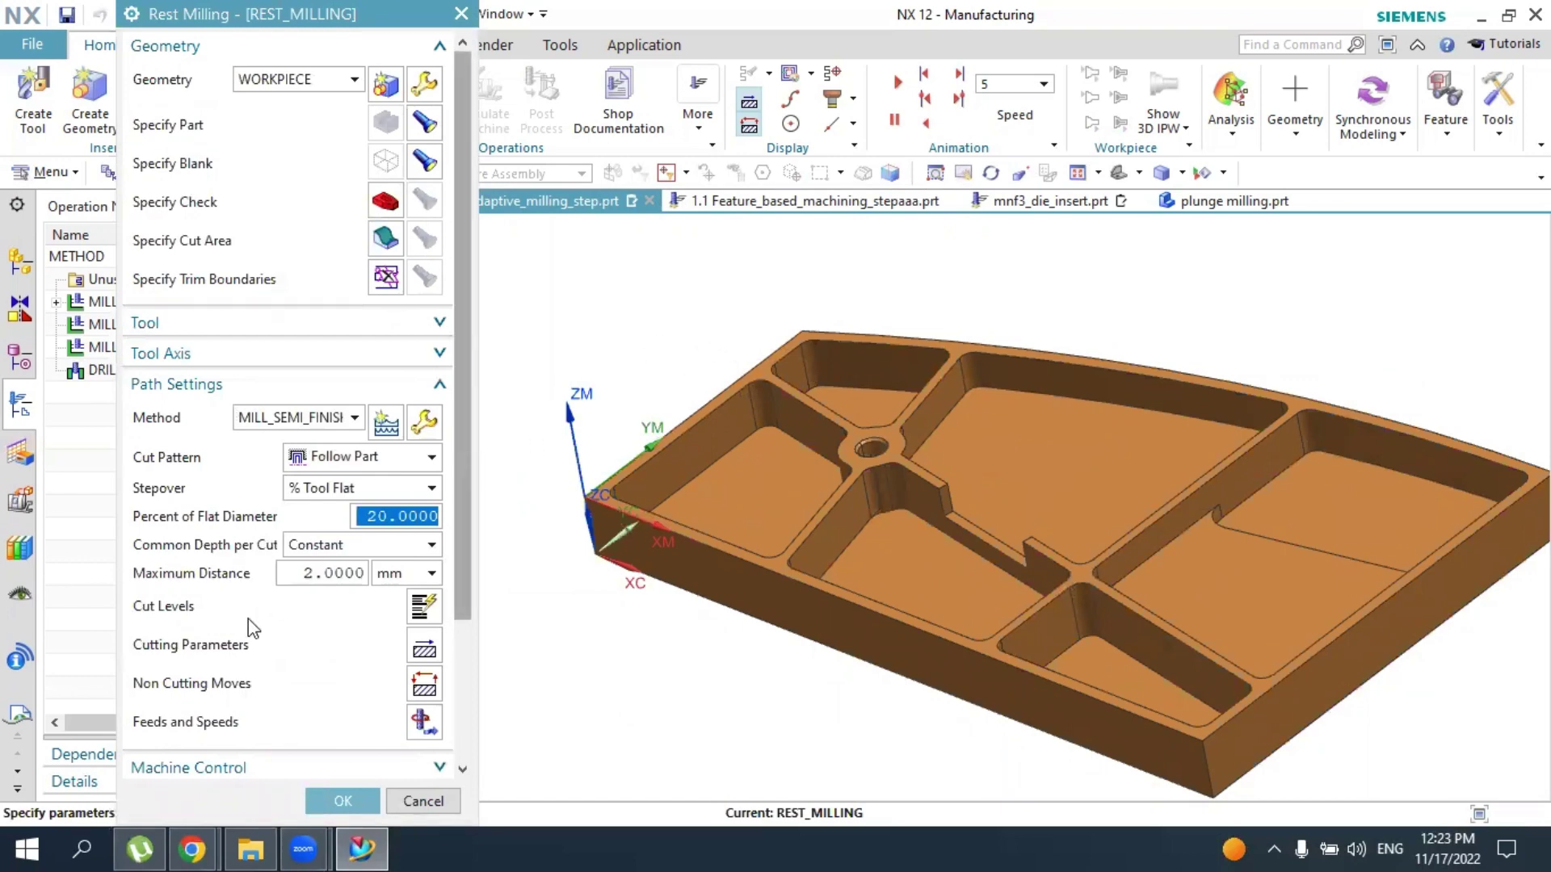
Generate the REST_MILLING toolpath and accept it to begin verification
scroll(239, 646, "down", 3)
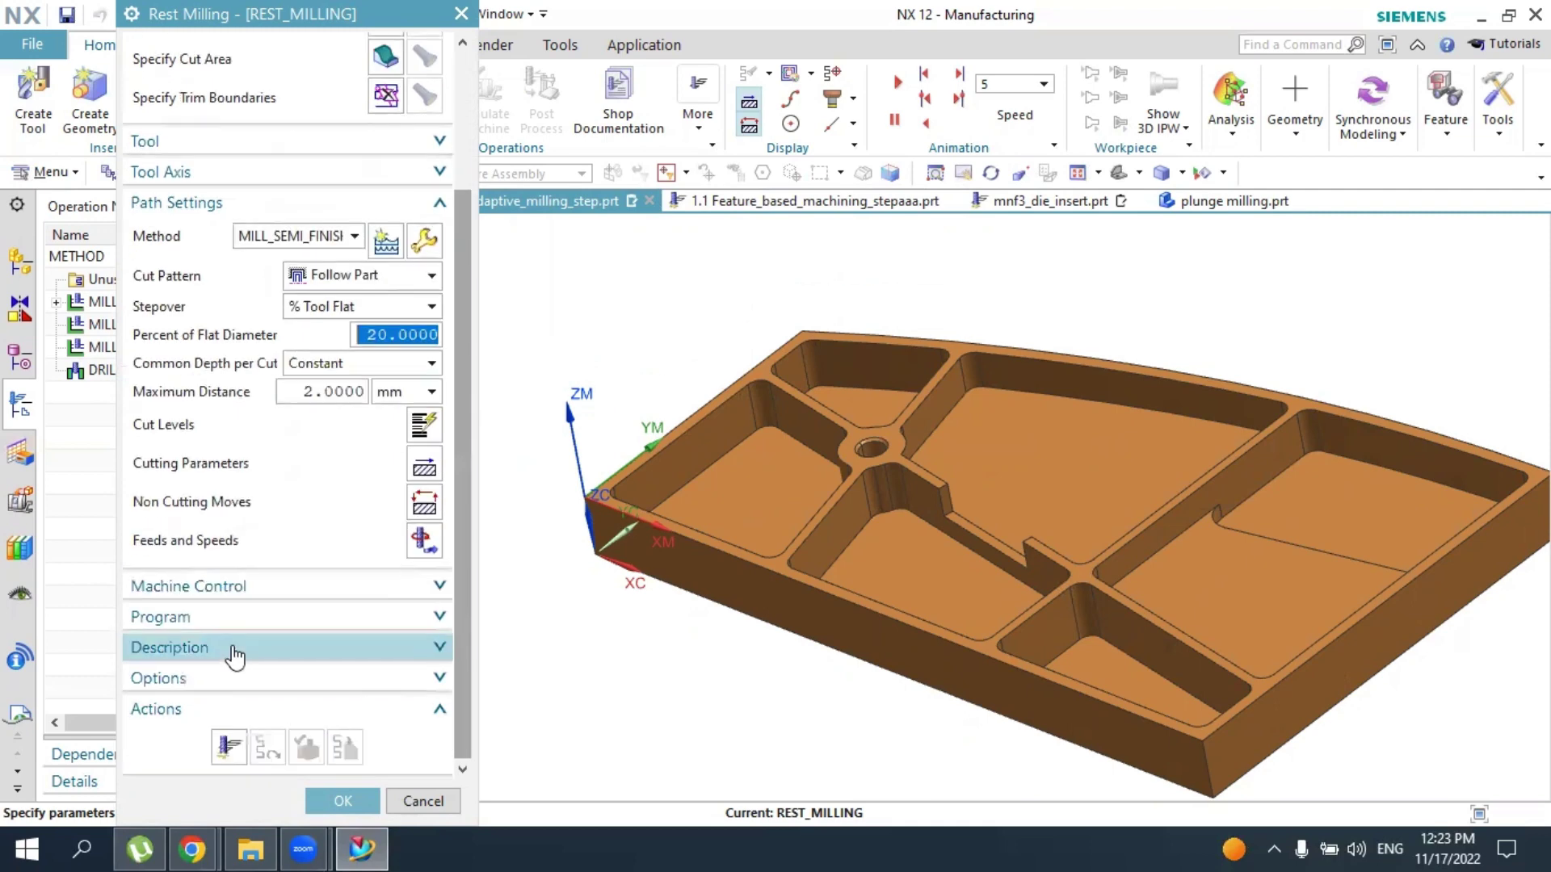
left_click(229, 748)
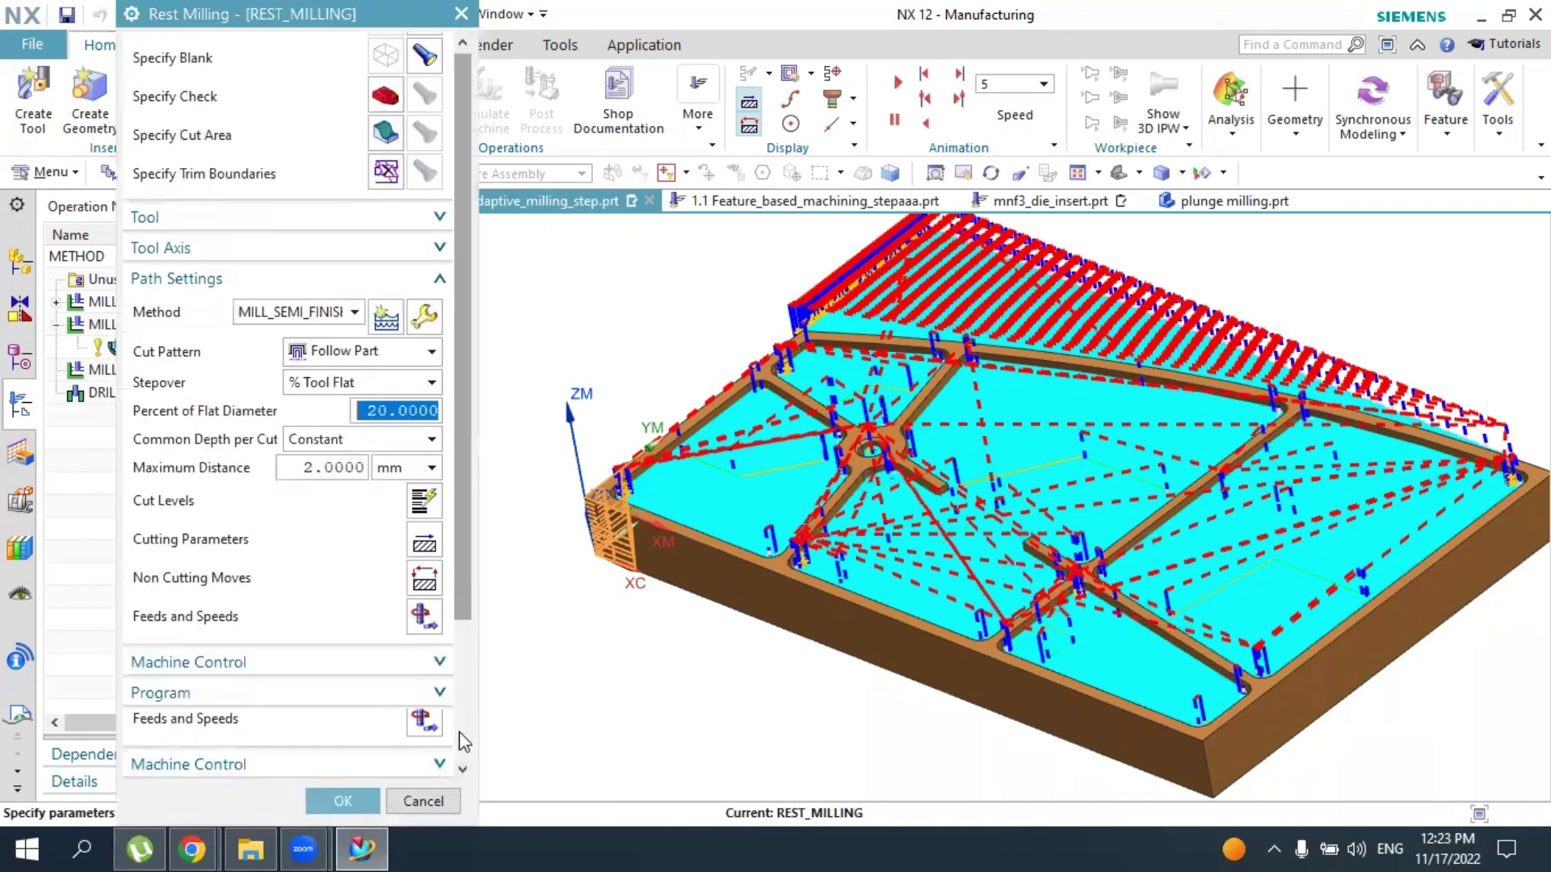
scroll(459, 734, "down", 3)
left_click(304, 745)
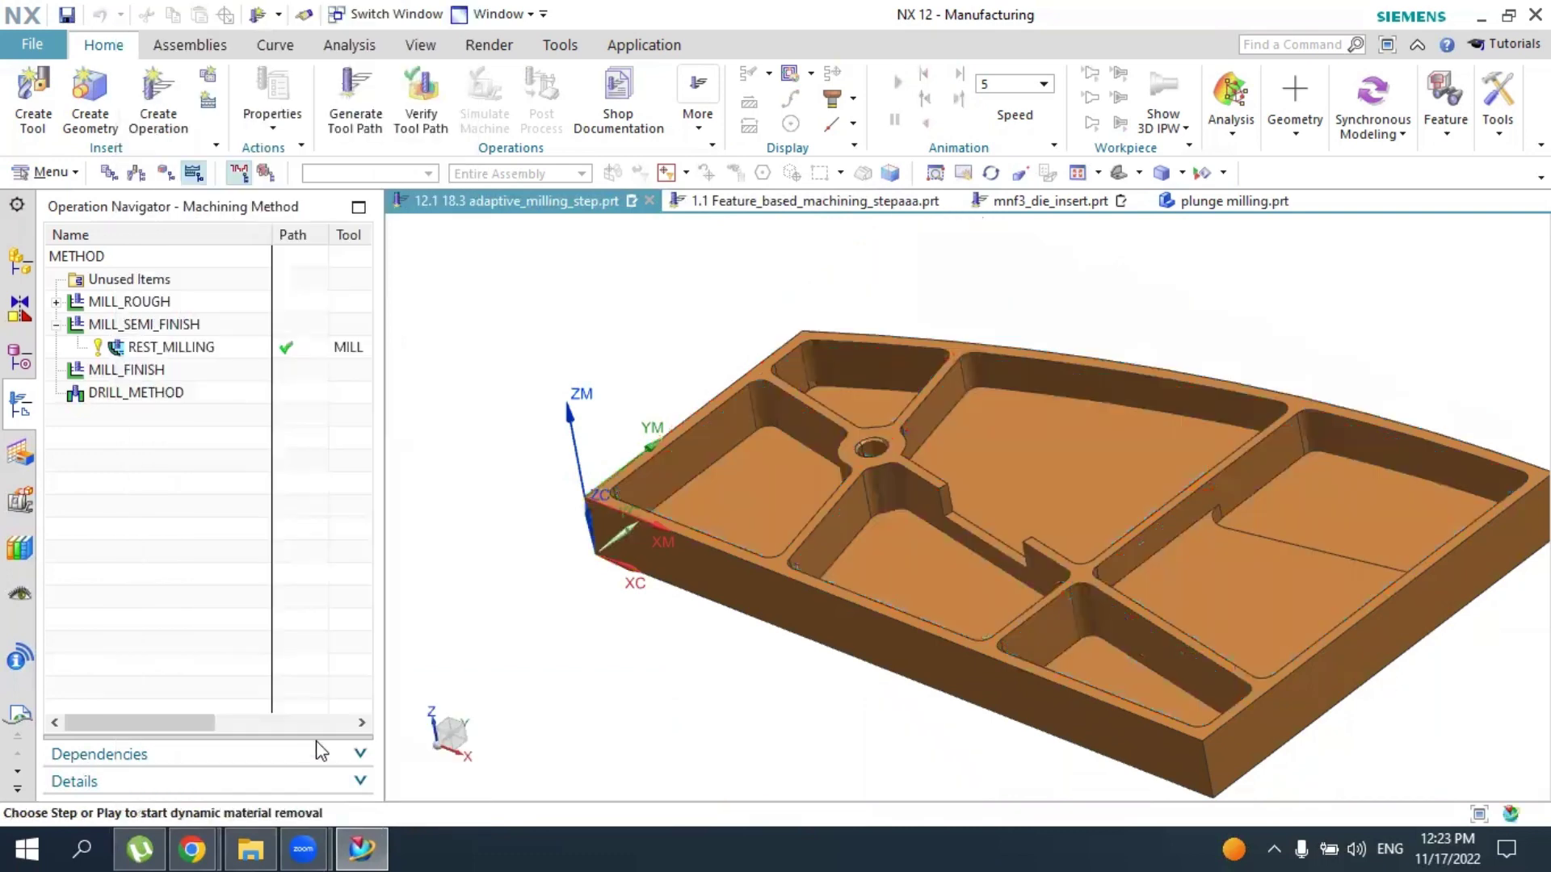
Play the REST_MILLING 3D dynamic simulation, orbiting the plate to an oblique top view
scroll(363, 671, "down", 1)
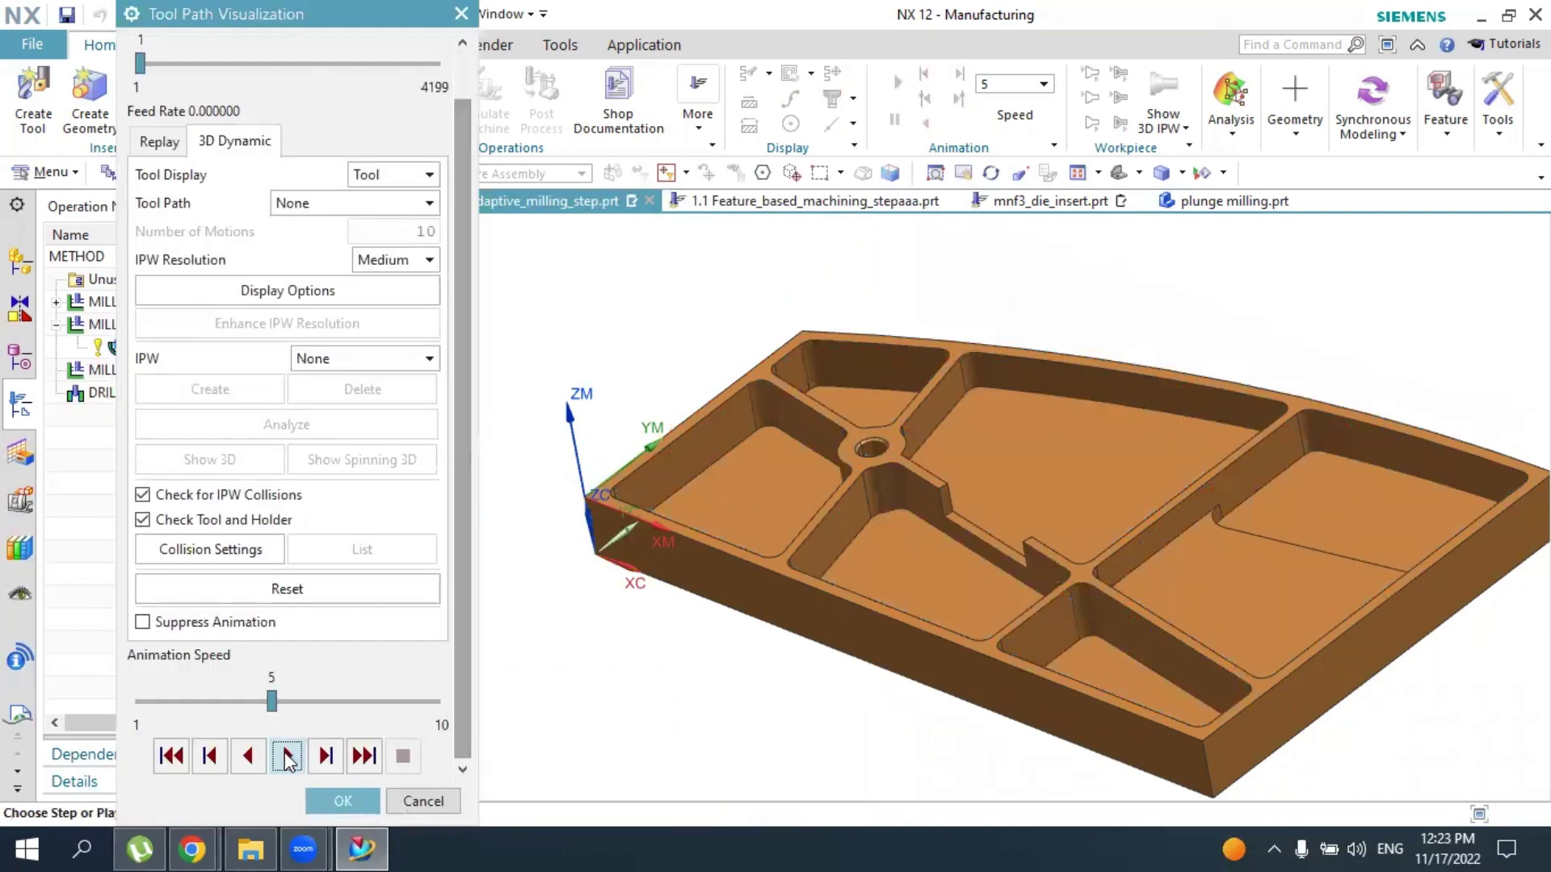
left_click(285, 755)
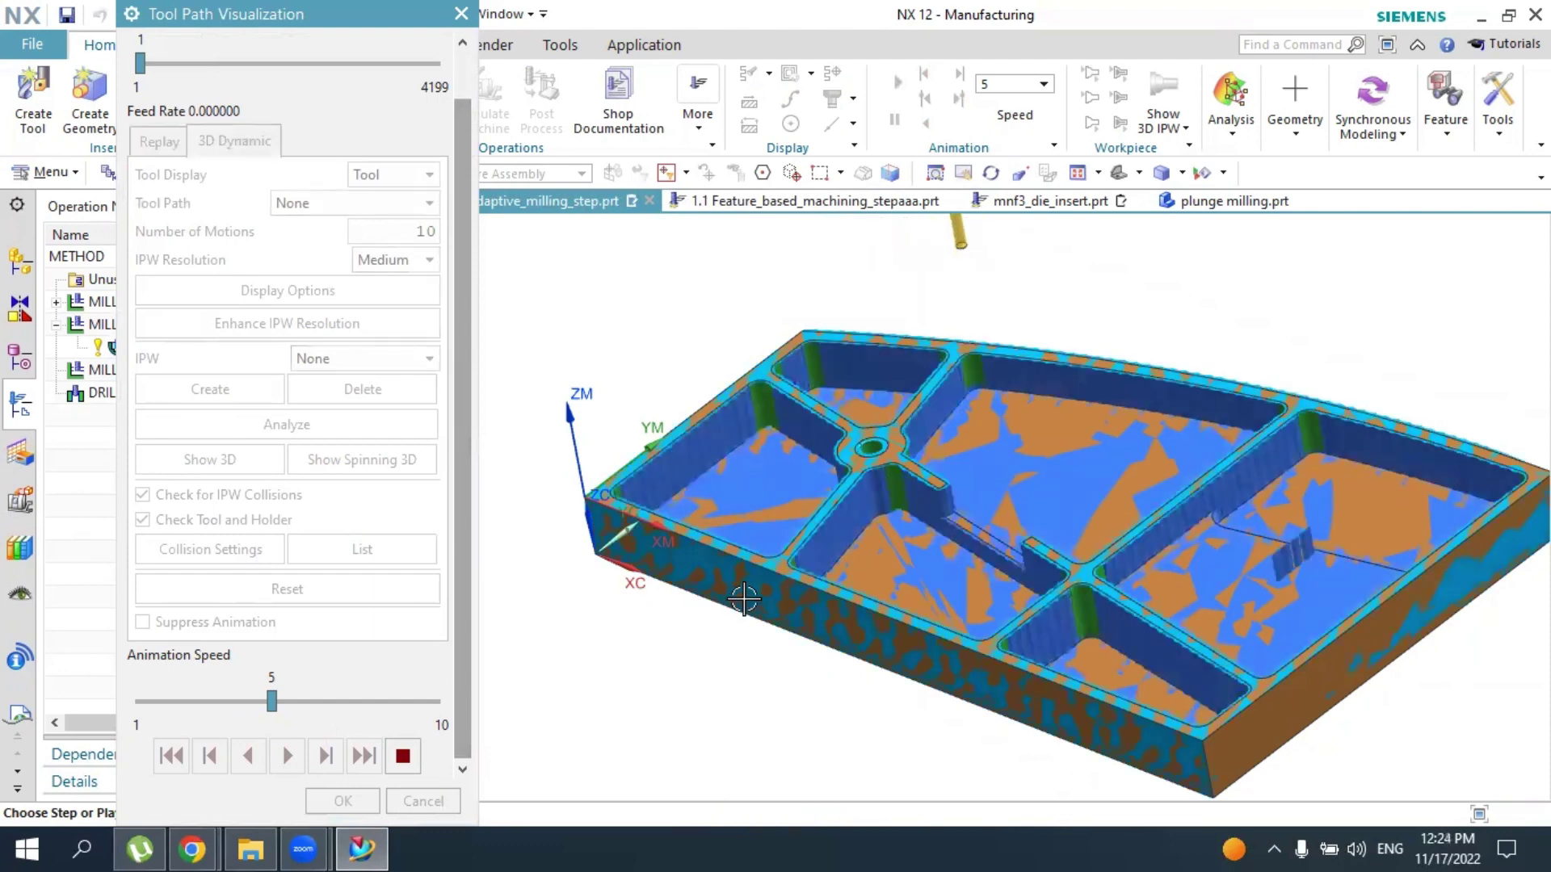
scroll(945, 561, "down", 1)
middle_click_drag(1059, 537, 1281, 443)
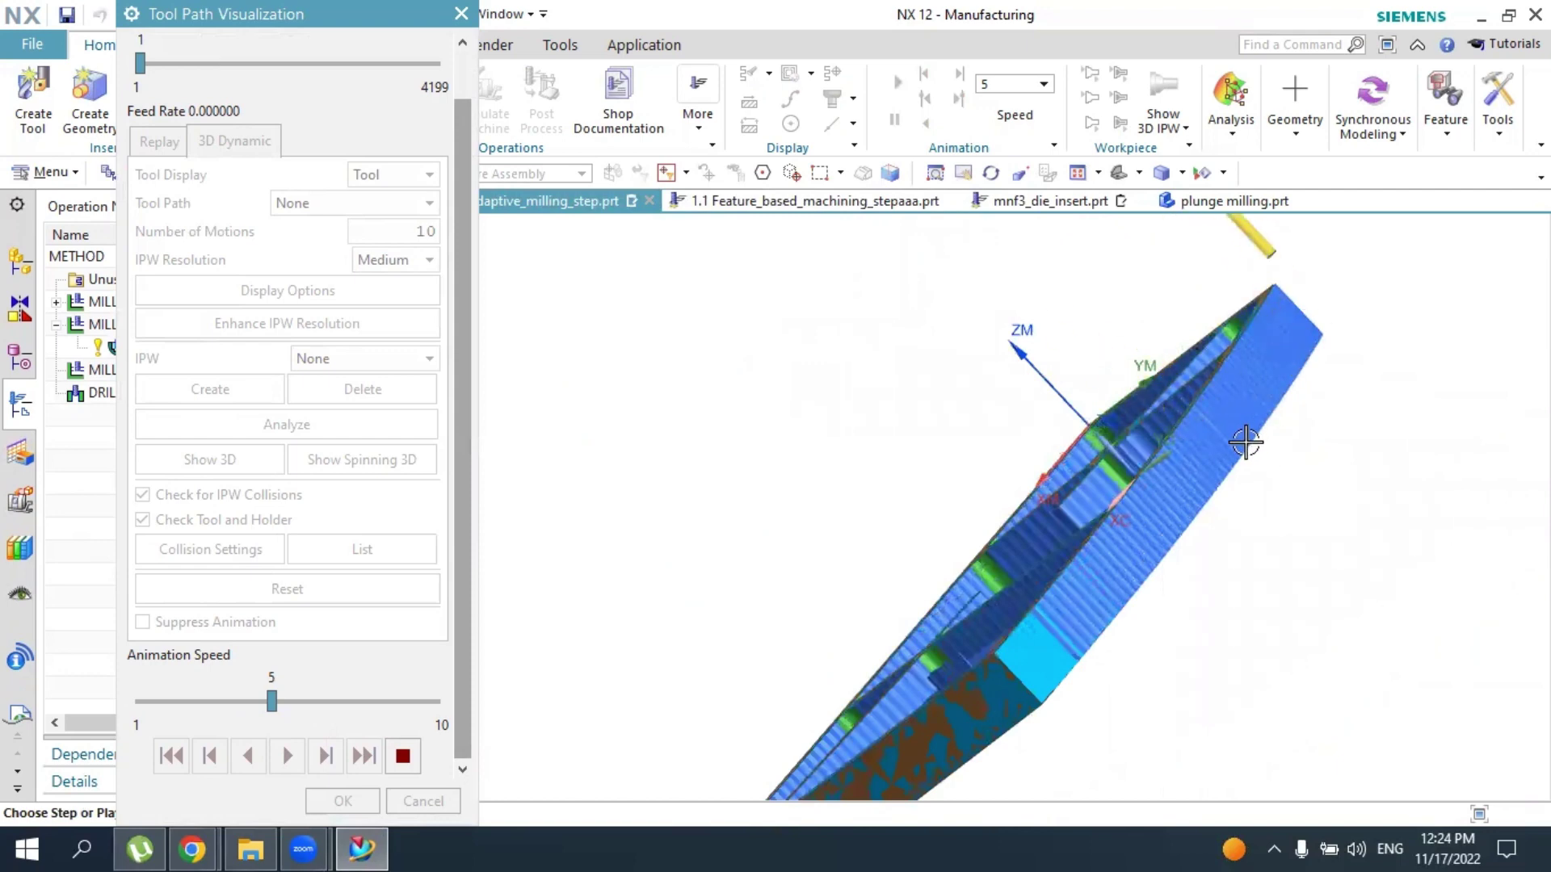
middle_click_drag(1181, 512, 800, 332)
scroll(805, 401, "up", 3)
scroll(642, 471, "down", 3)
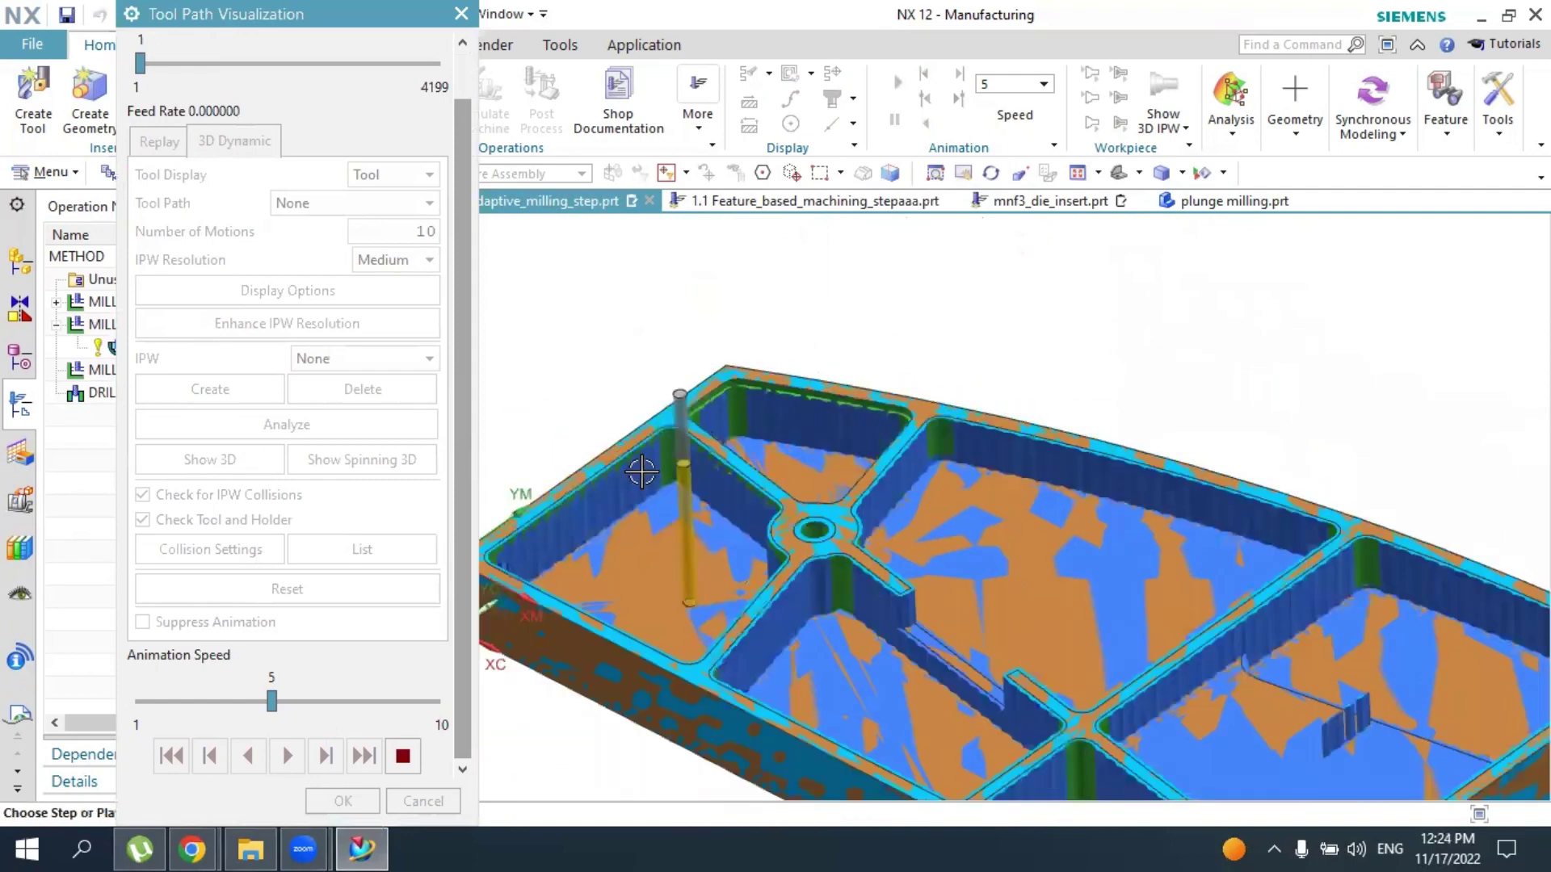
scroll(645, 455, "down", 2)
scroll(646, 477, "up", 1)
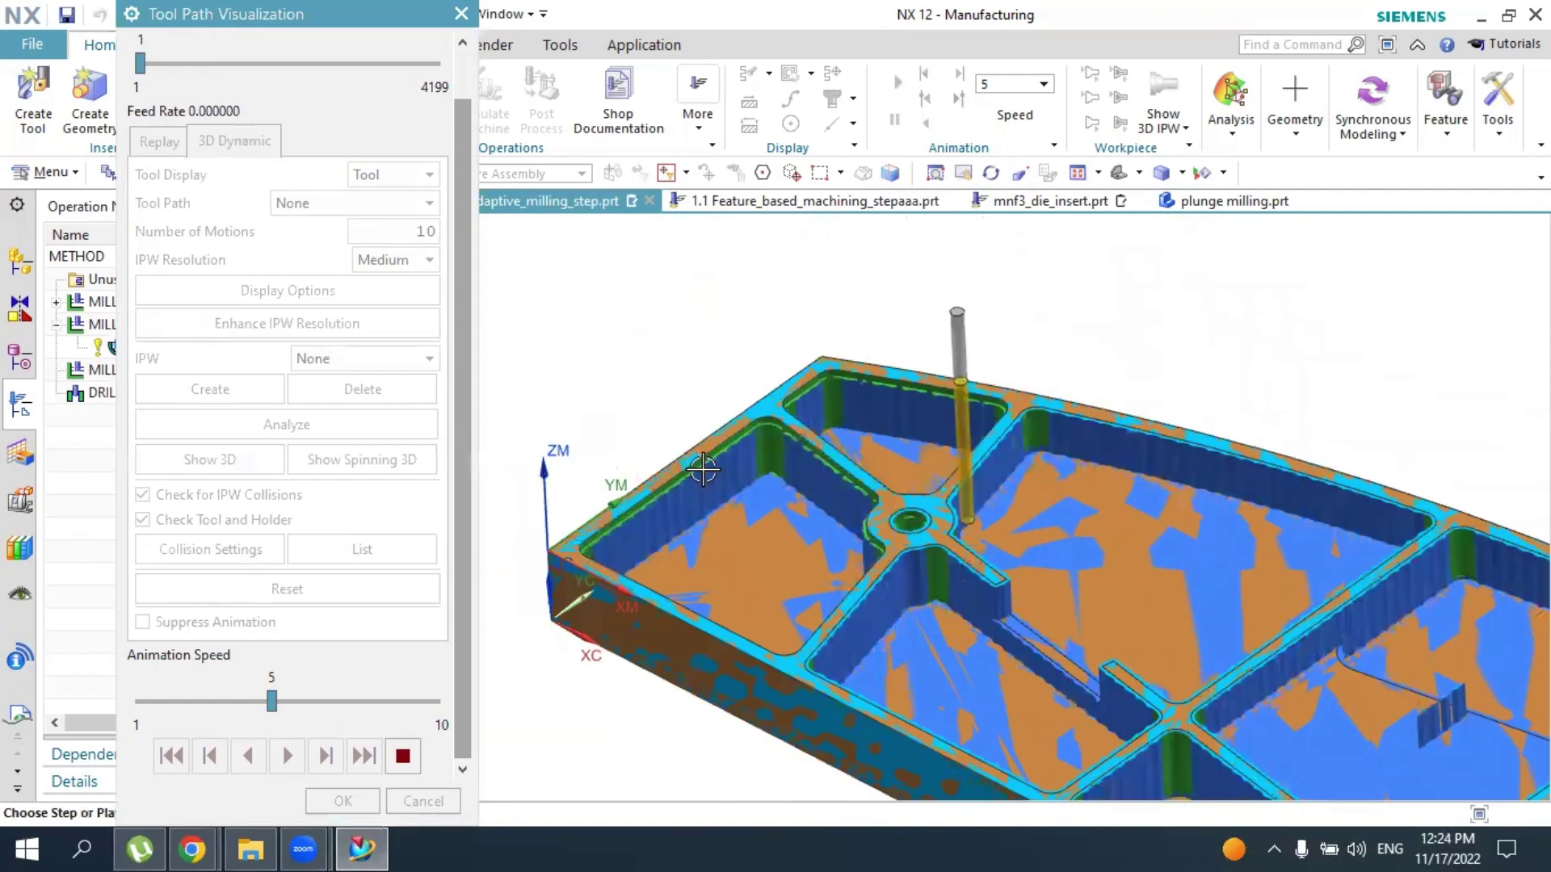
scroll(711, 456, "up", 1)
scroll(800, 420, "up", 1)
scroll(1025, 401, "down", 1)
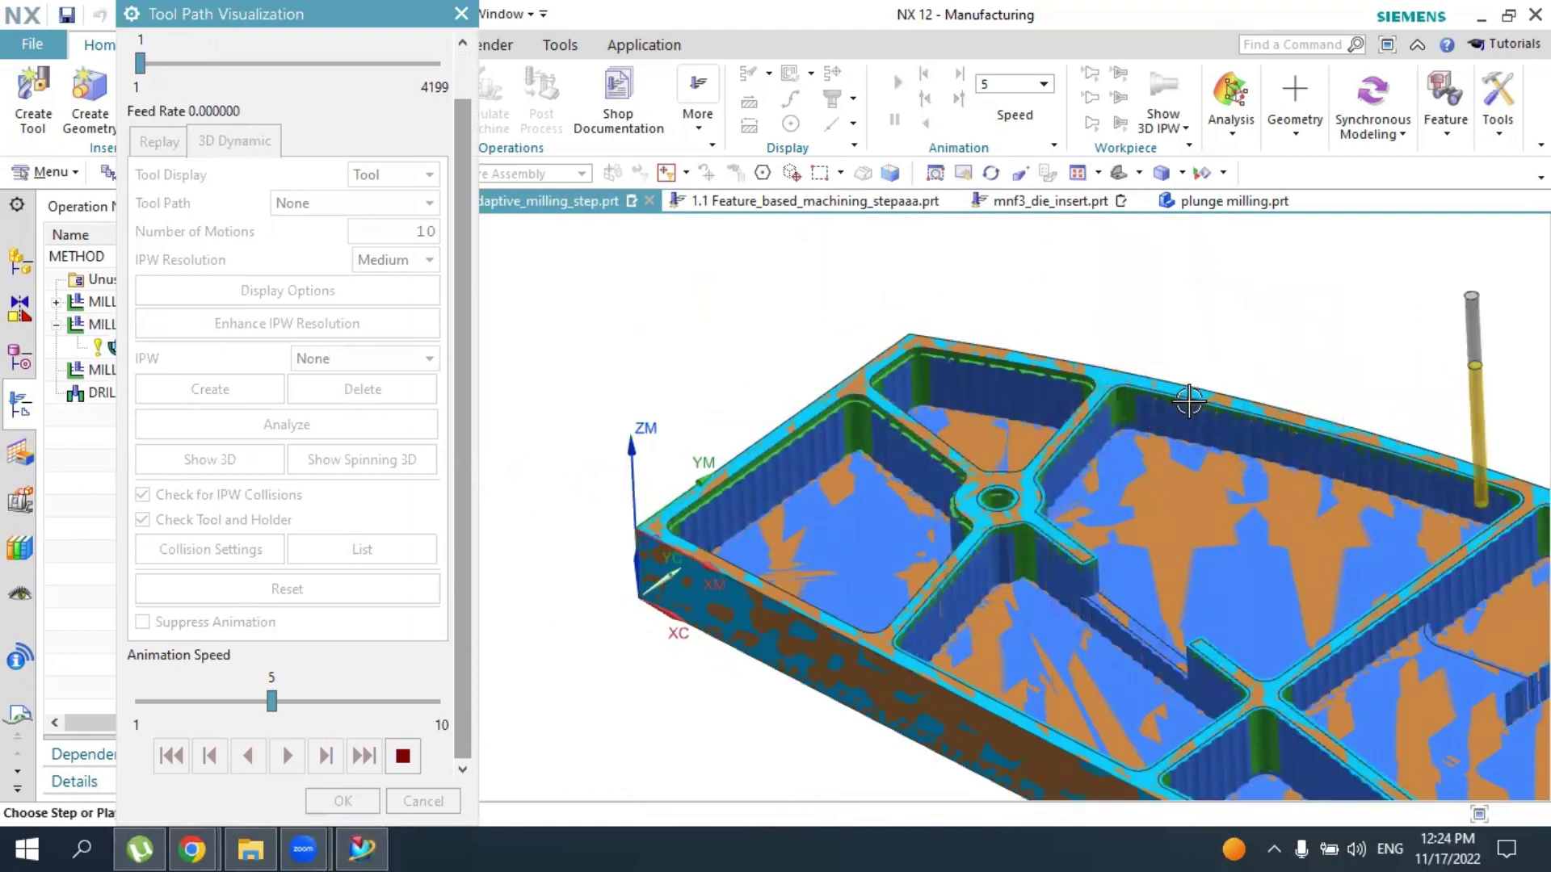
scroll(1142, 419, "down", 3)
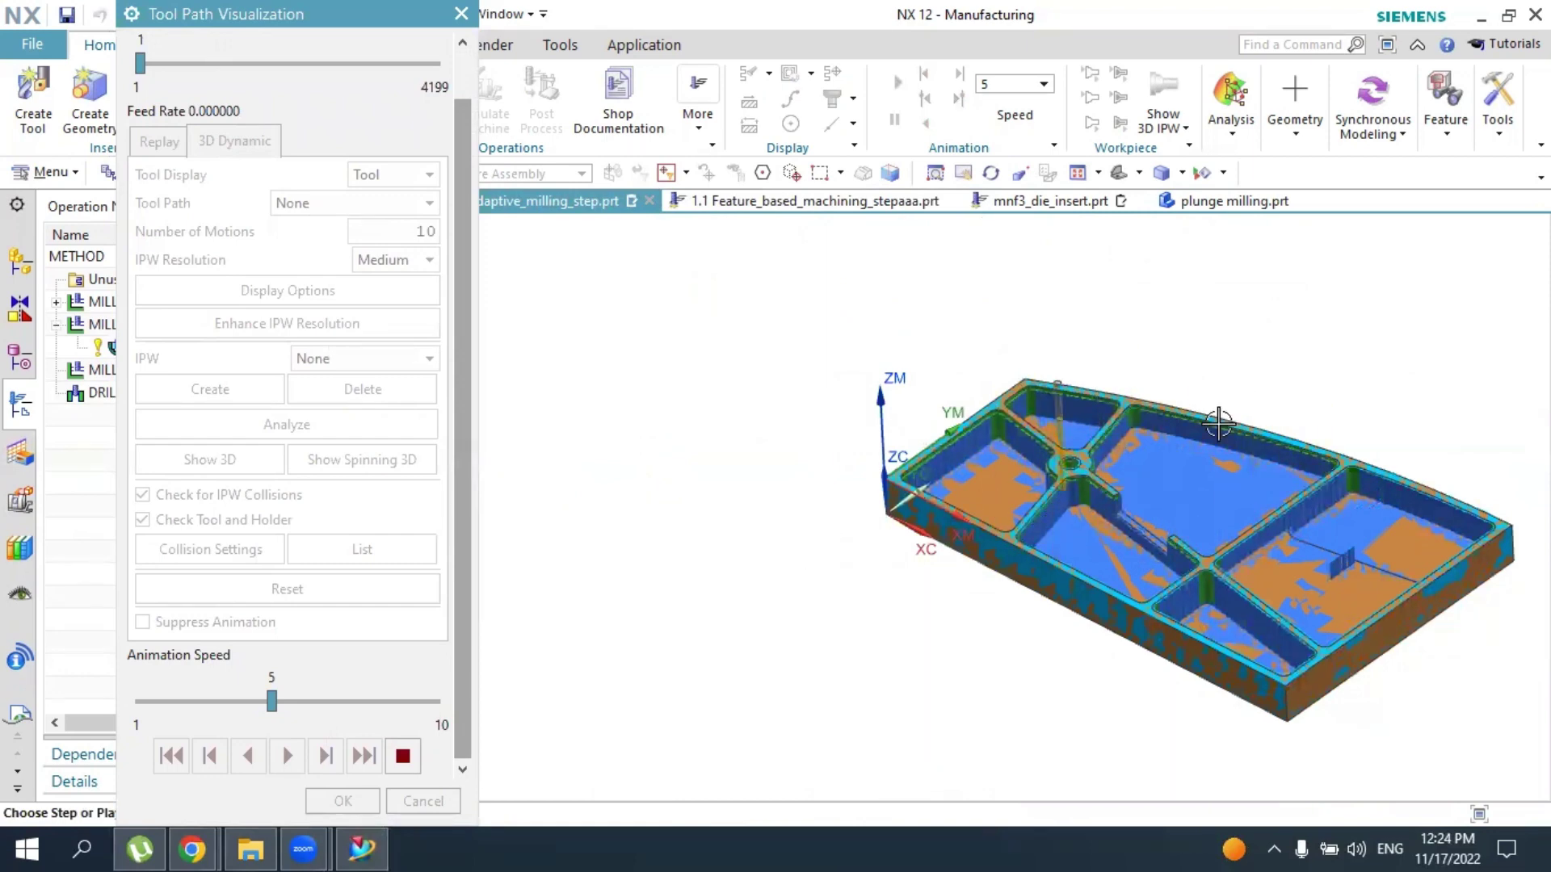
scroll(1059, 515, "up", 2)
Raise the animation speed to 9 and let playback finish at motion 4199
left_click_drag(271, 701, 373, 703)
left_click(415, 715)
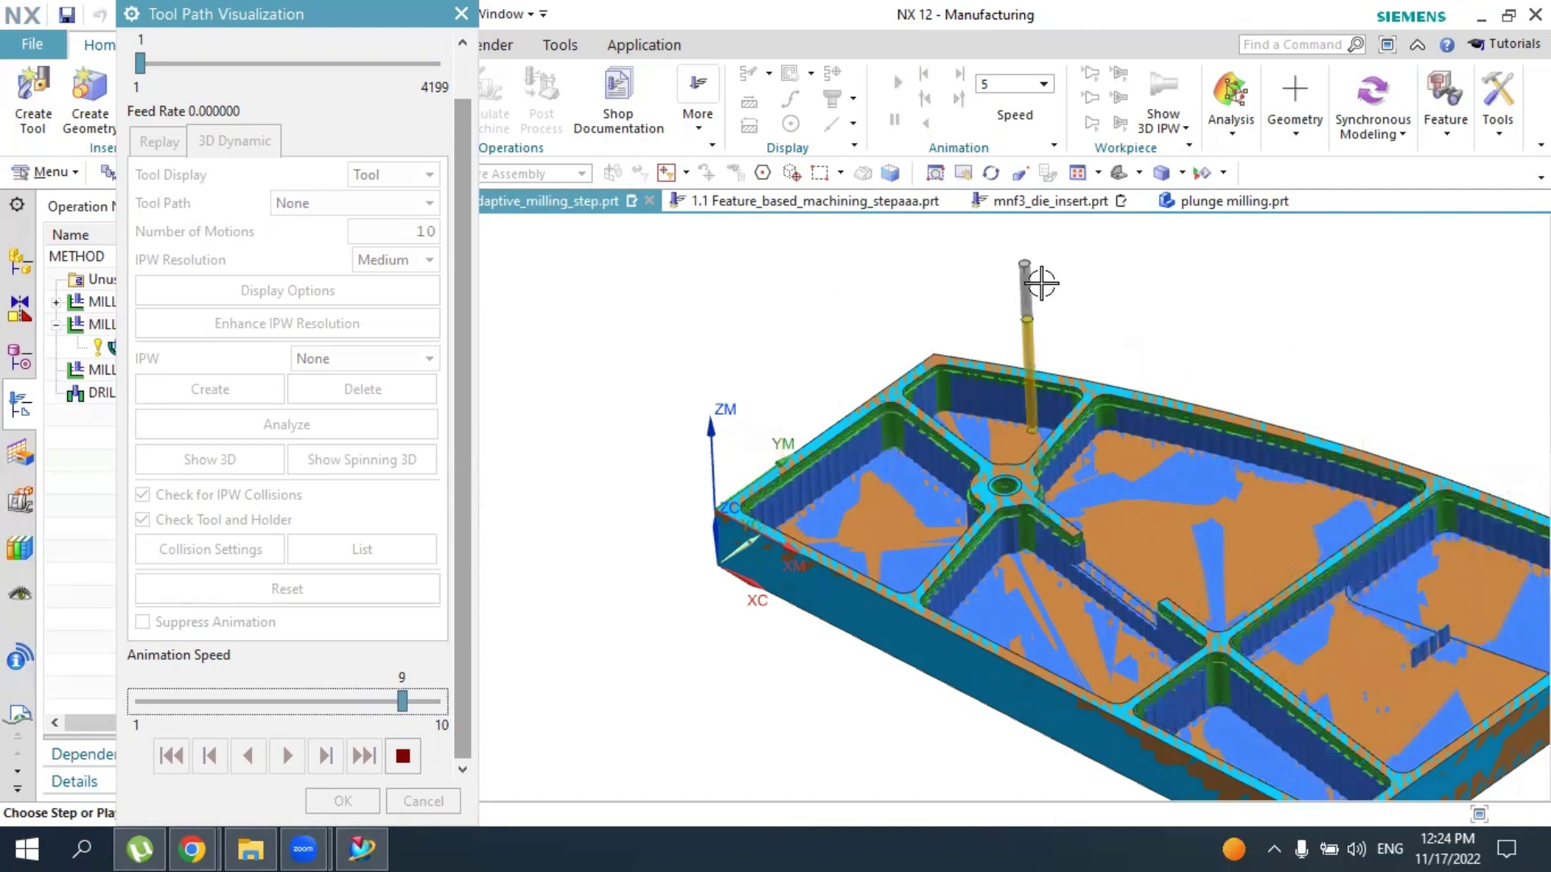
scroll(876, 397, "up", 4)
scroll(880, 394, "up", 3)
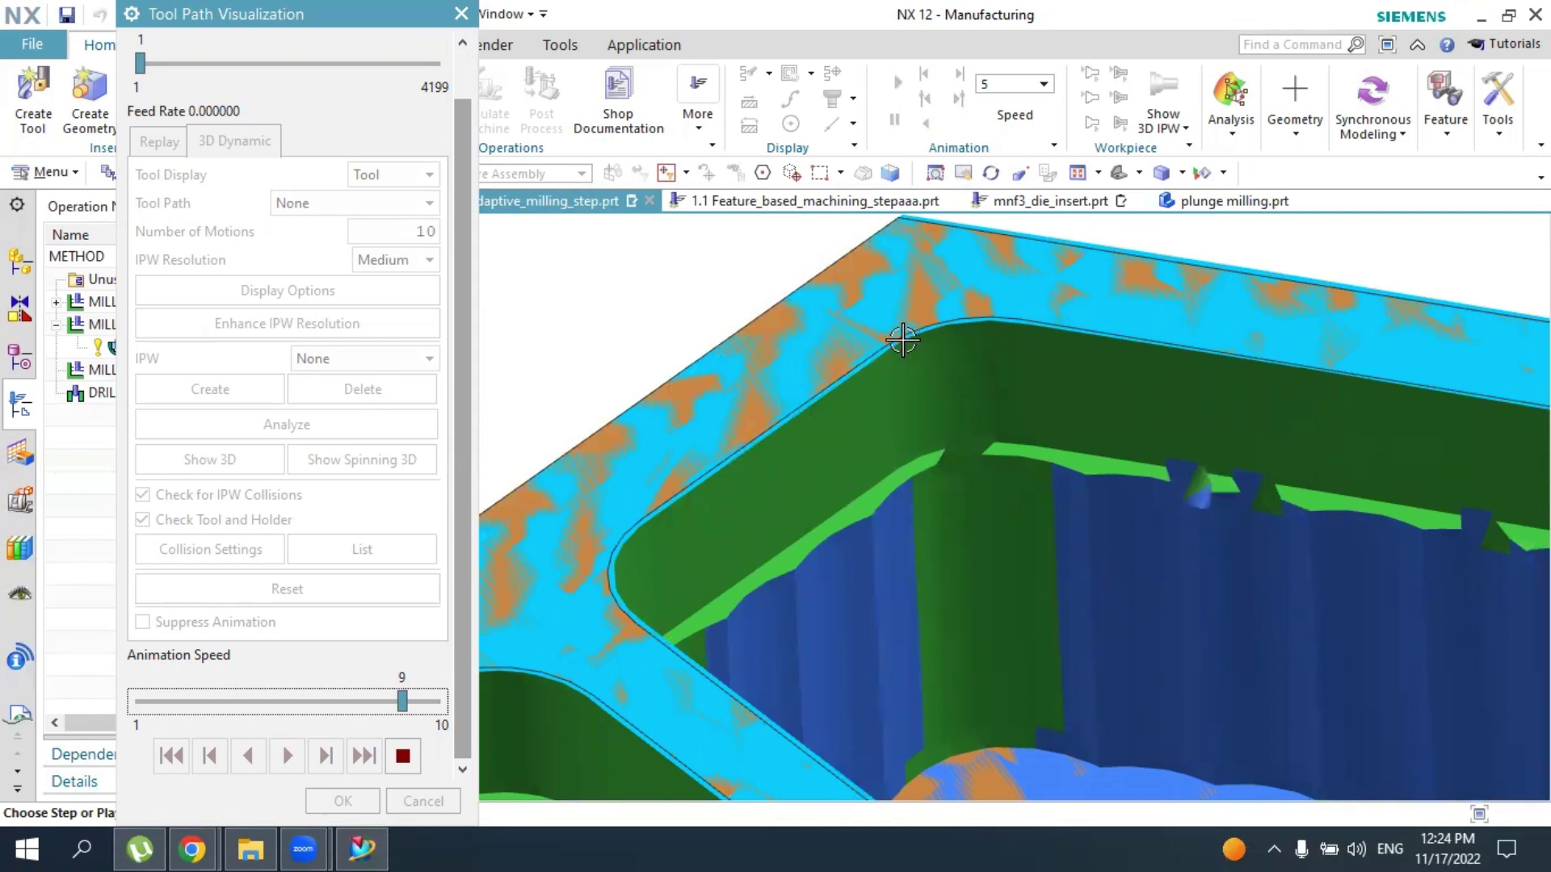
scroll(880, 345, "up", 3)
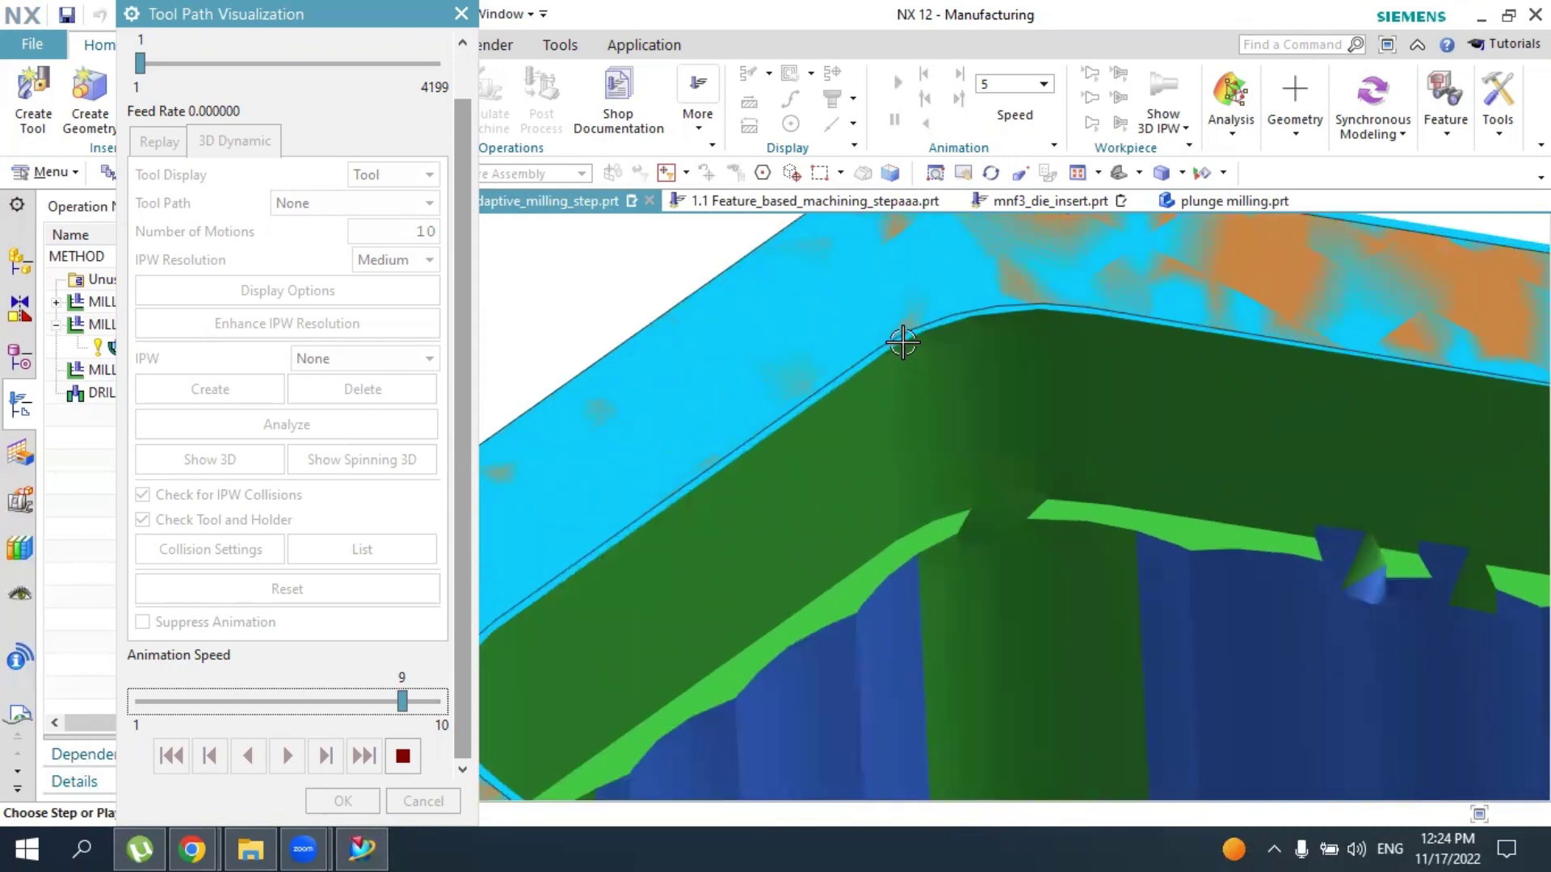
scroll(919, 368, "down", 2)
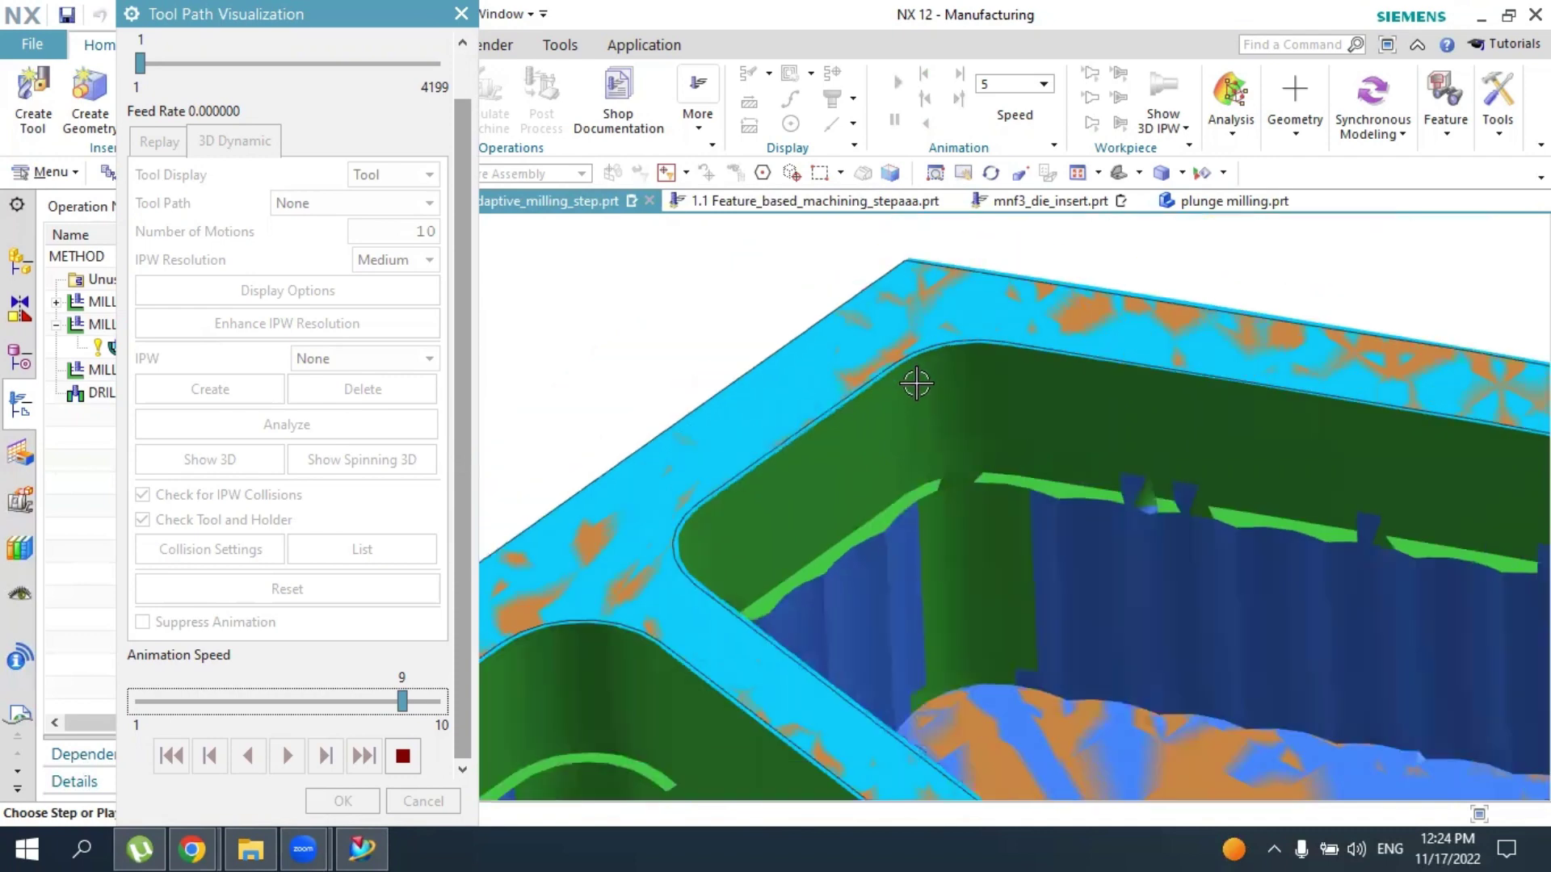
scroll(916, 382, "down", 2)
scroll(927, 384, "down", 3)
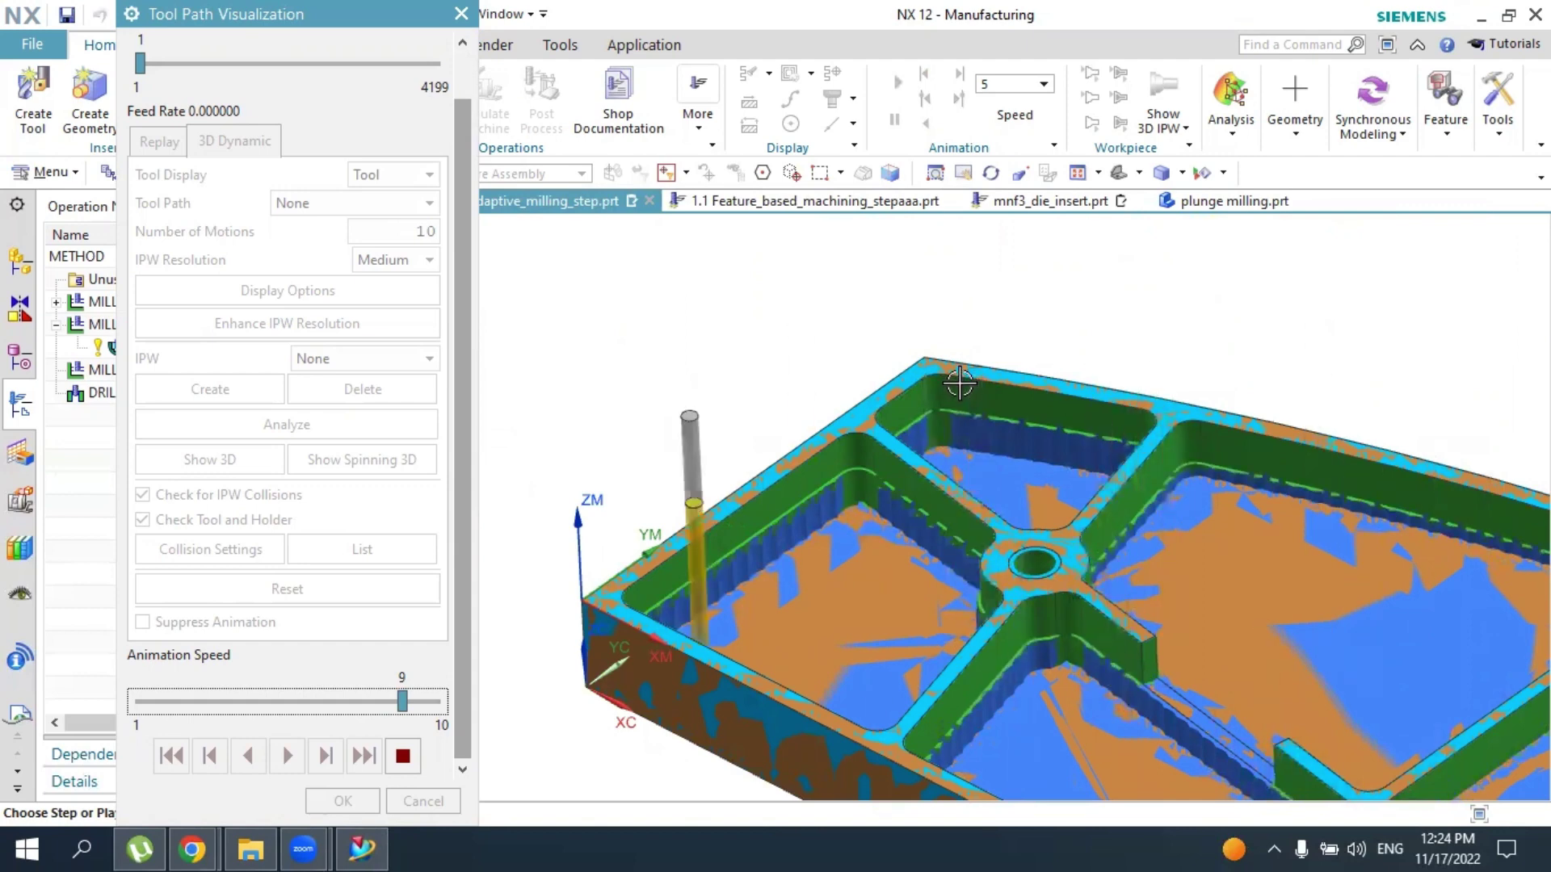
scroll(960, 383, "down", 3)
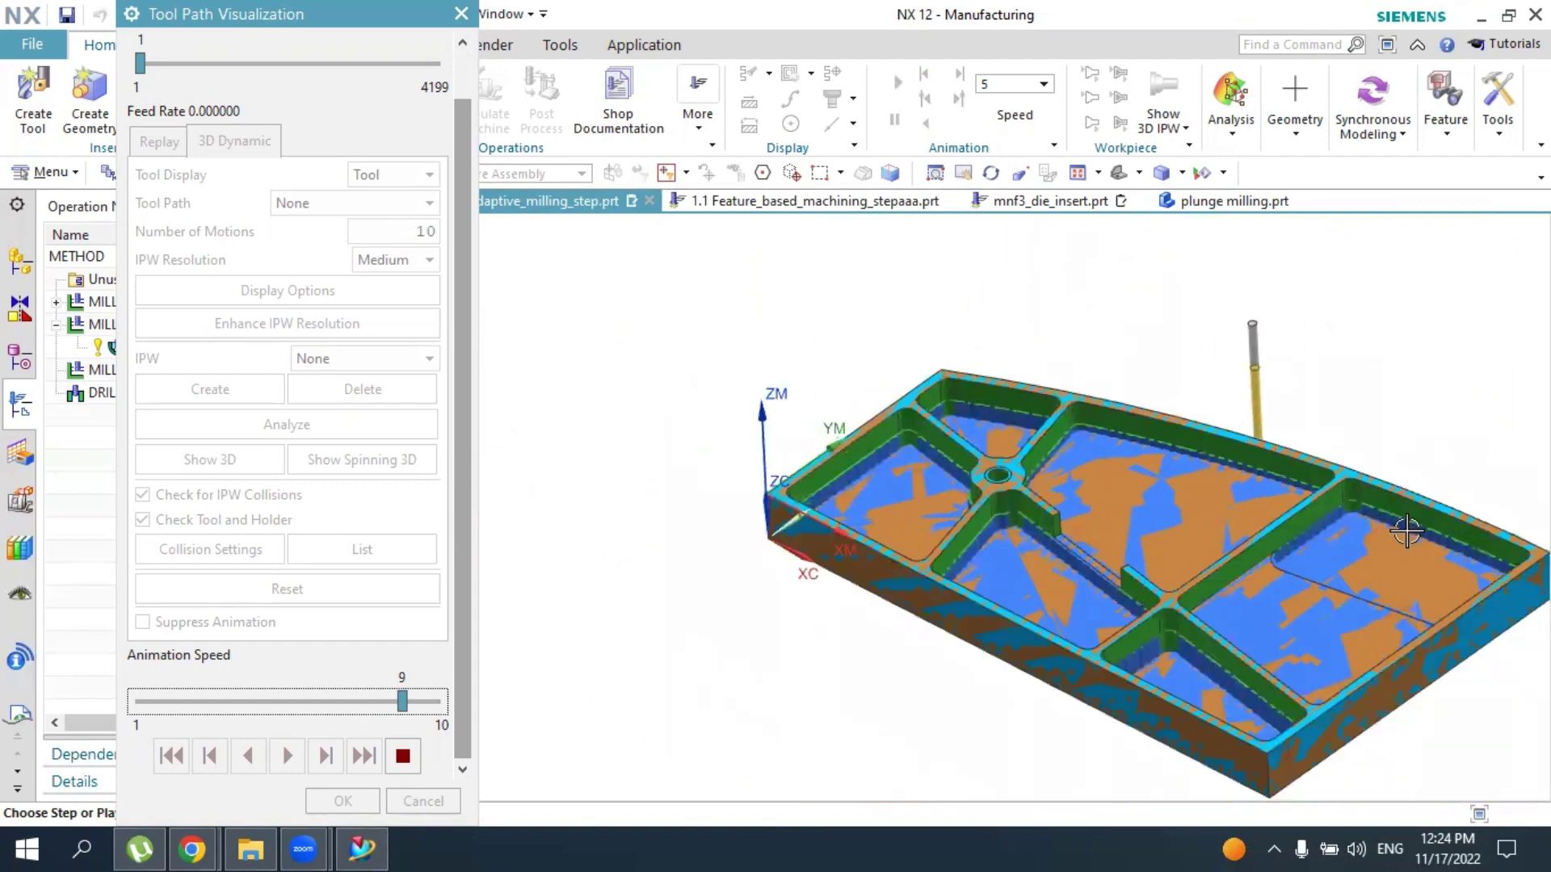
scroll(1207, 506, "up", 3)
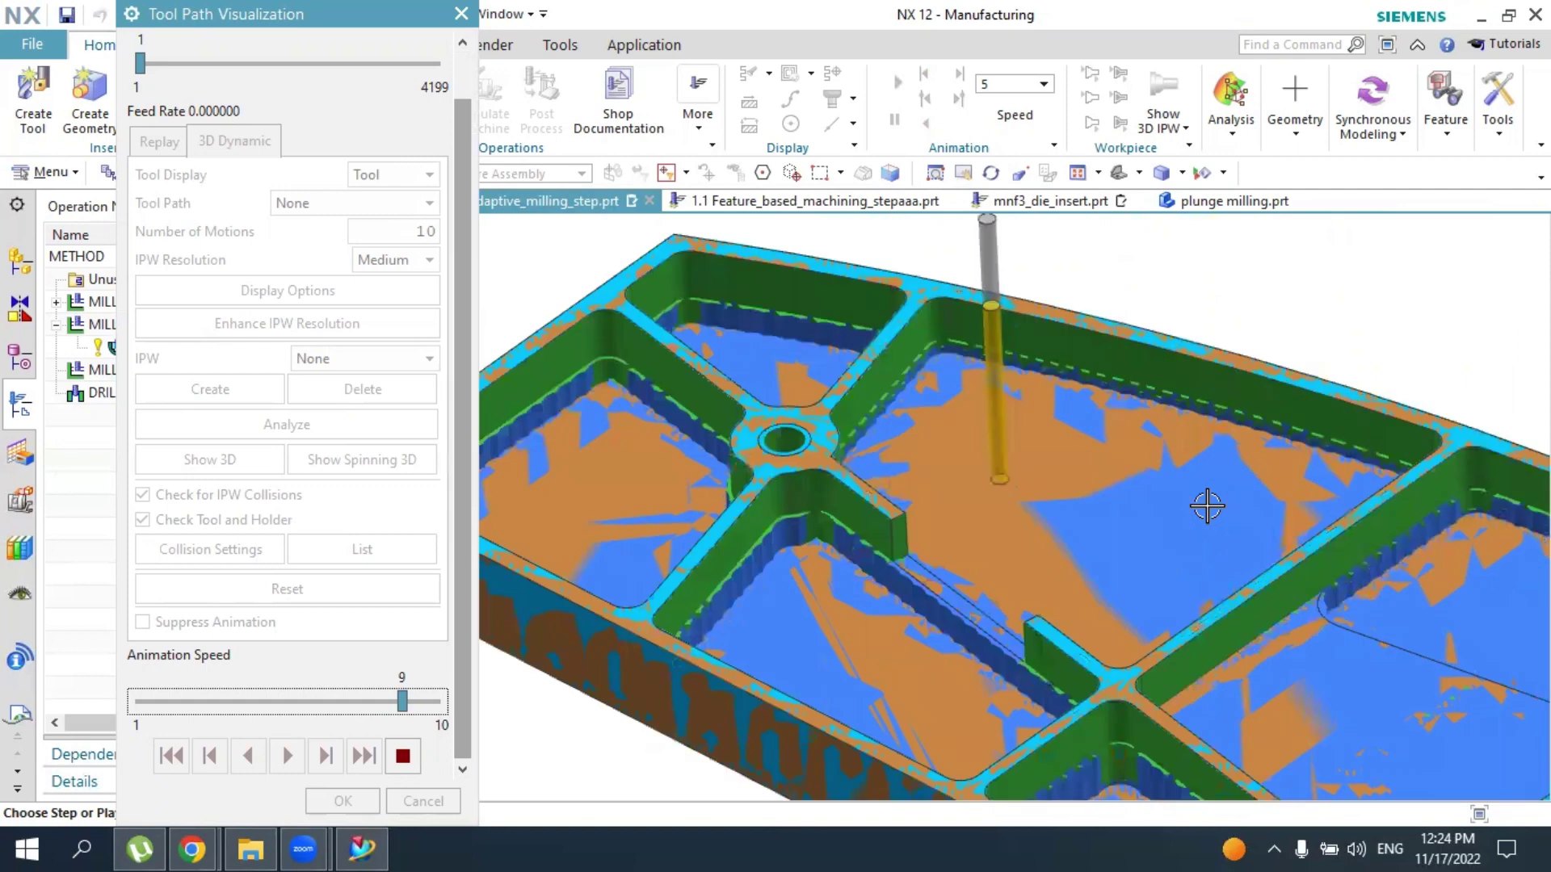
scroll(1207, 506, "down", 3)
scroll(1205, 502, "down", 2)
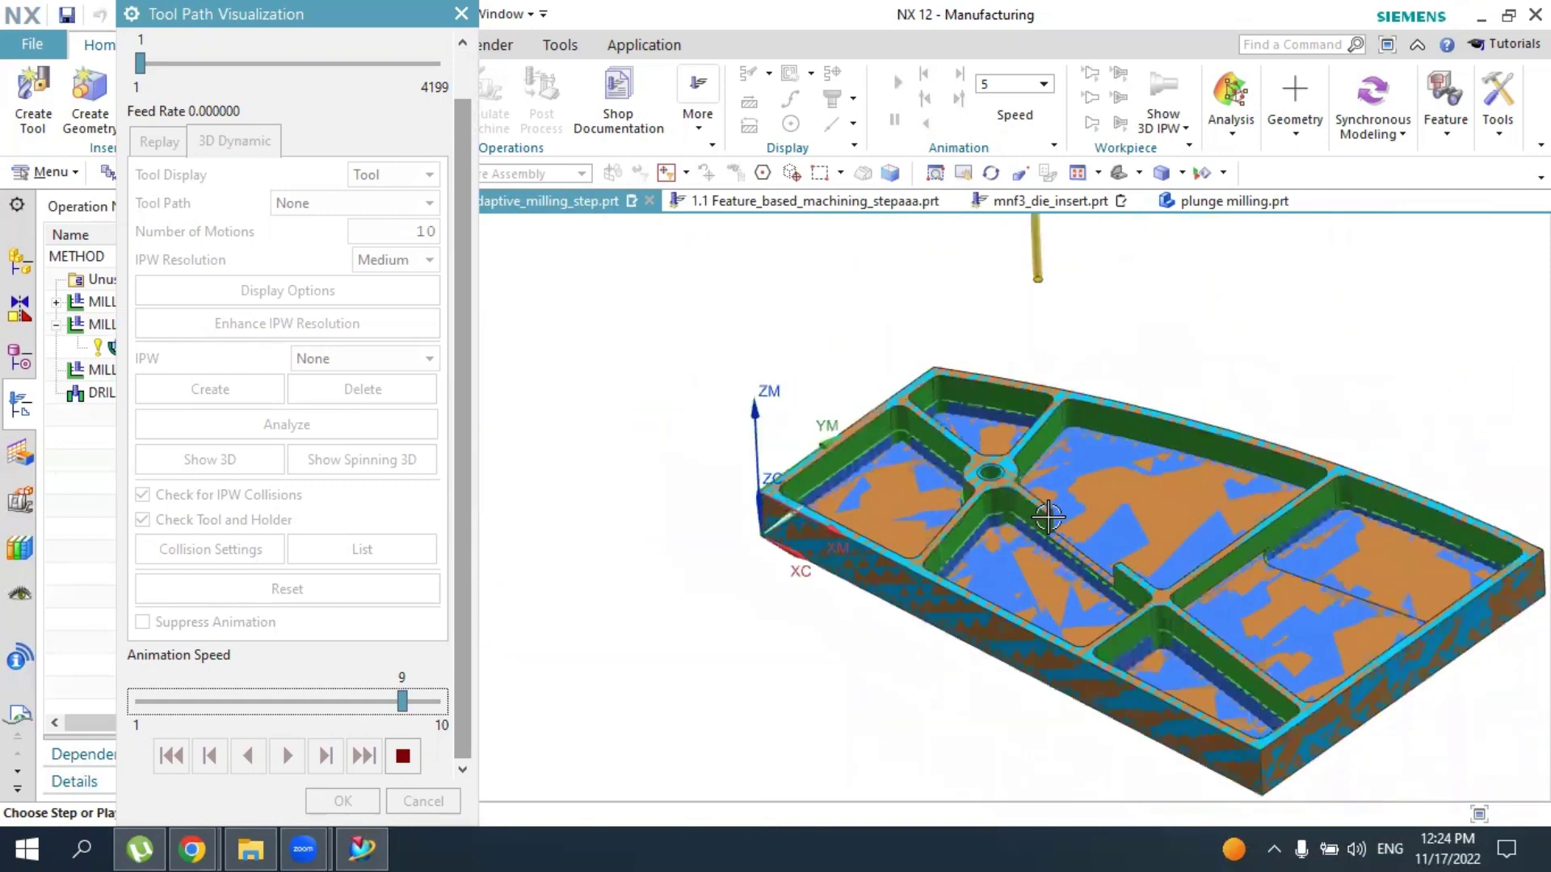
scroll(1048, 517, "down", 1)
scroll(1343, 499, "up", 1)
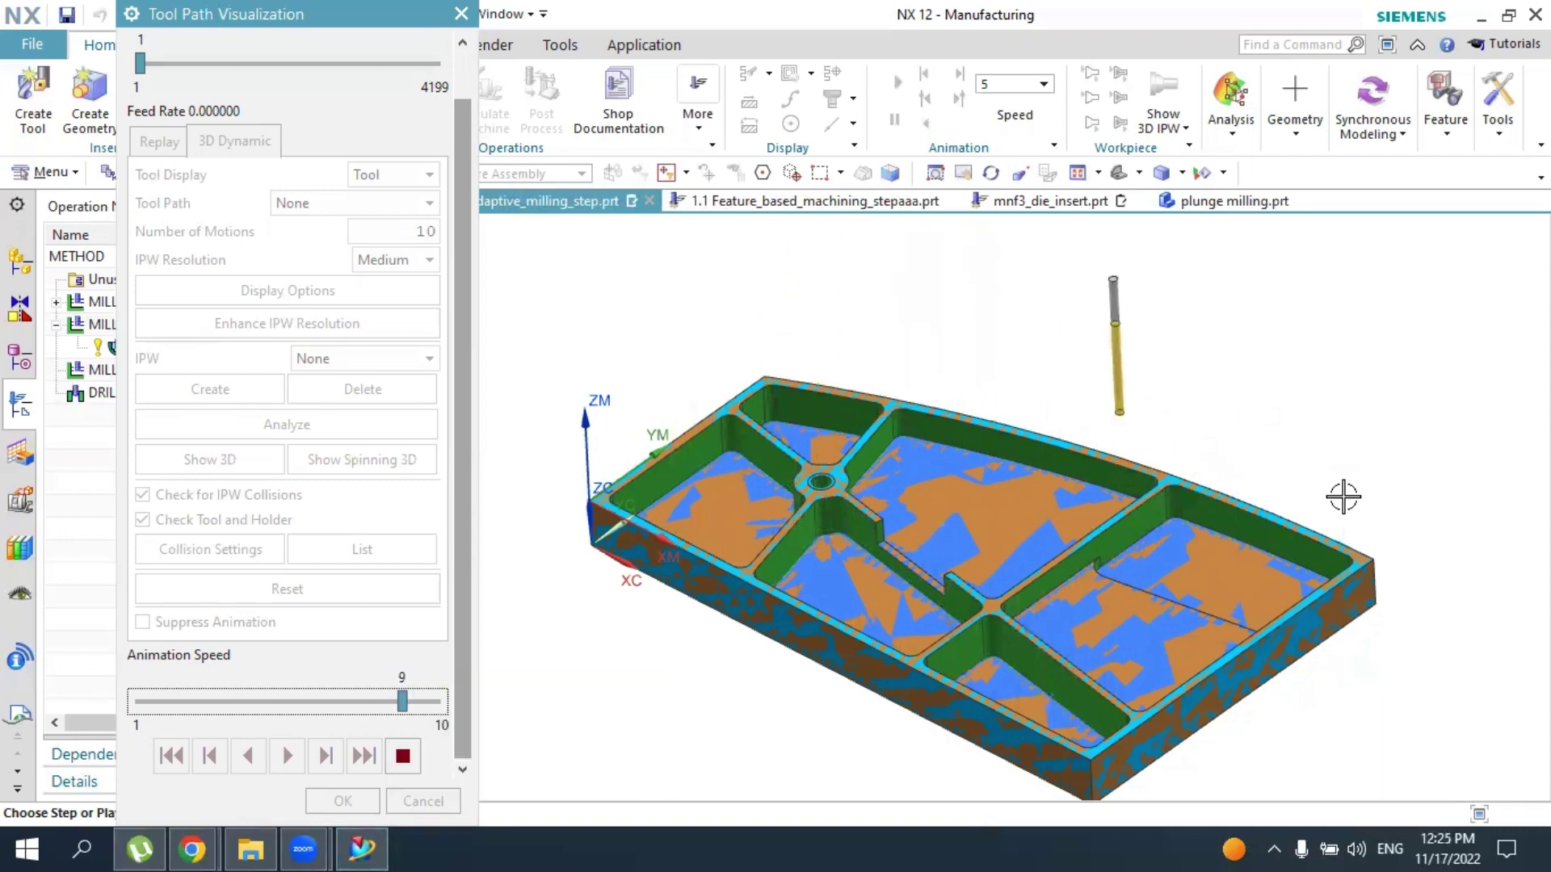
scroll(795, 420, "up", 4)
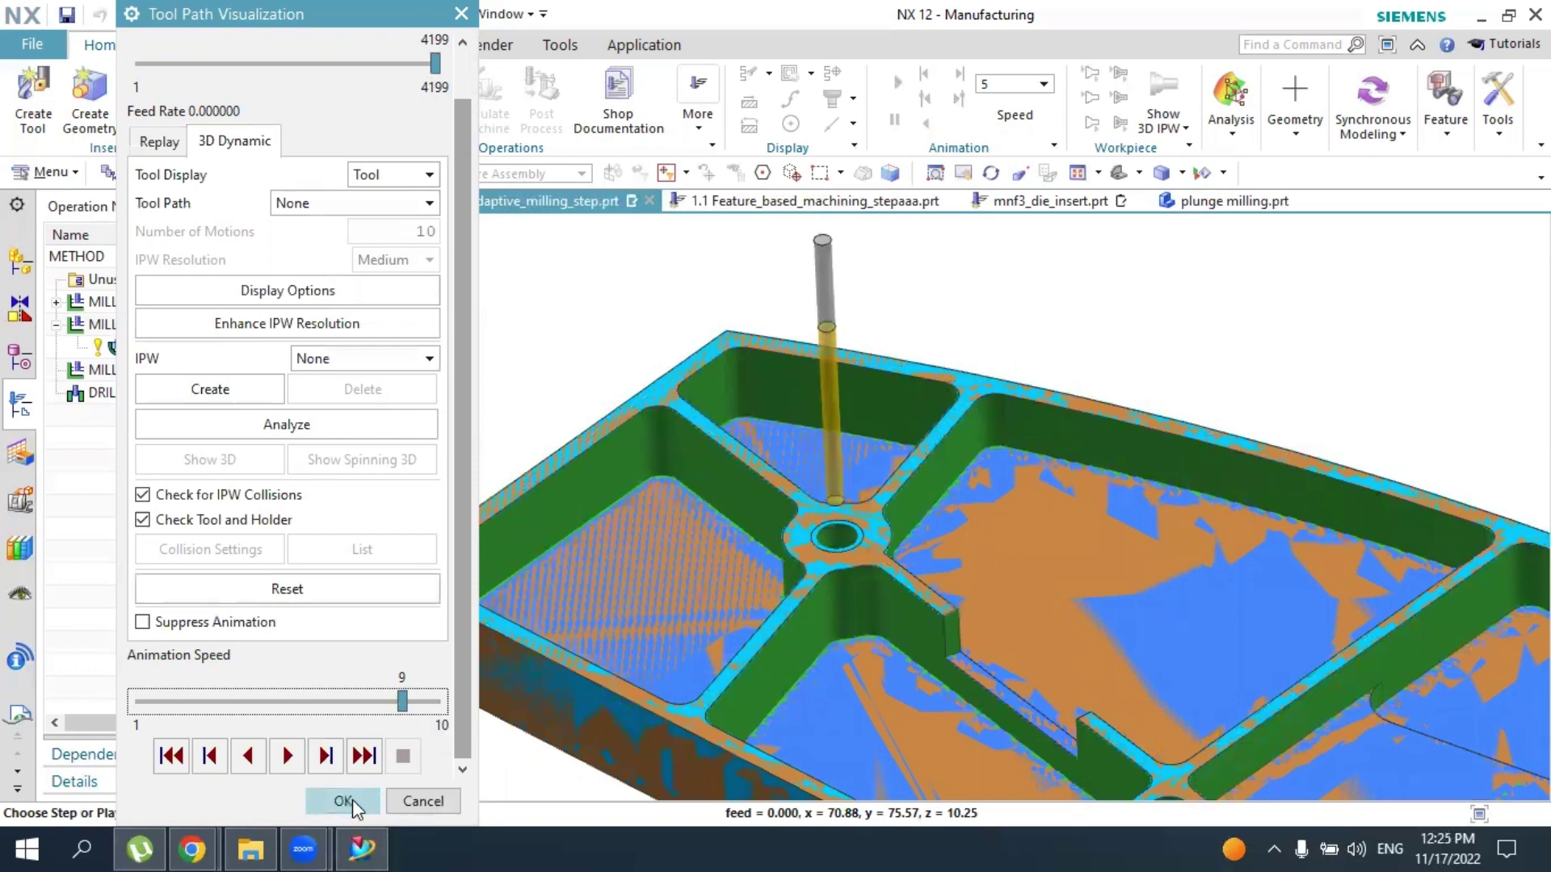
Accept REST_MILLING, switch to Program Order View, and reopen Create Operation
left_click(352, 800)
left_click(351, 798)
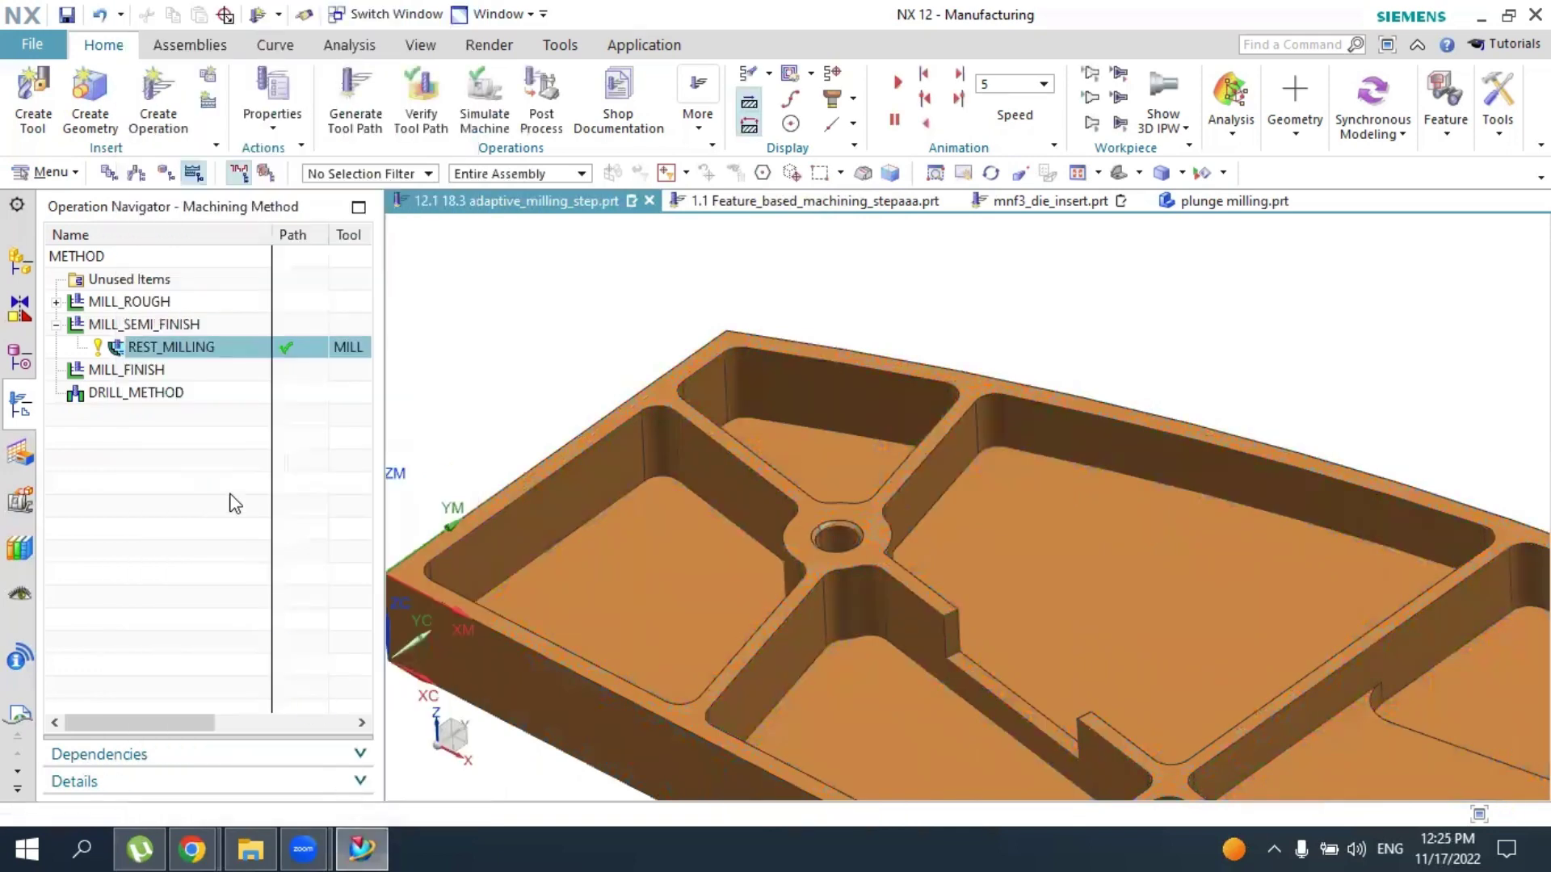
left_click(109, 173)
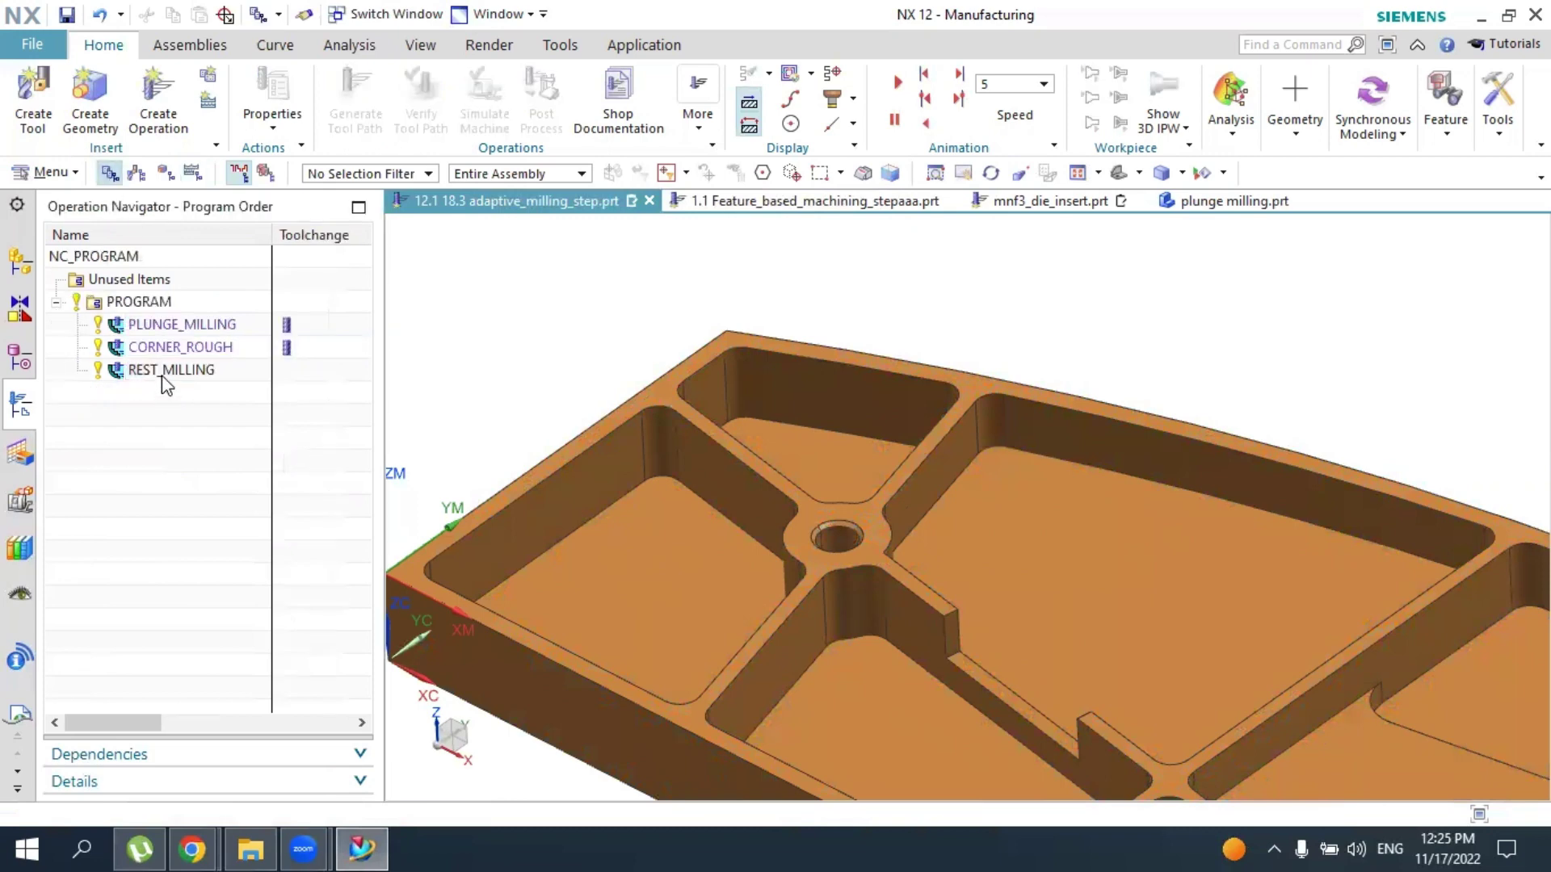
left_click(167, 371)
left_click(162, 443)
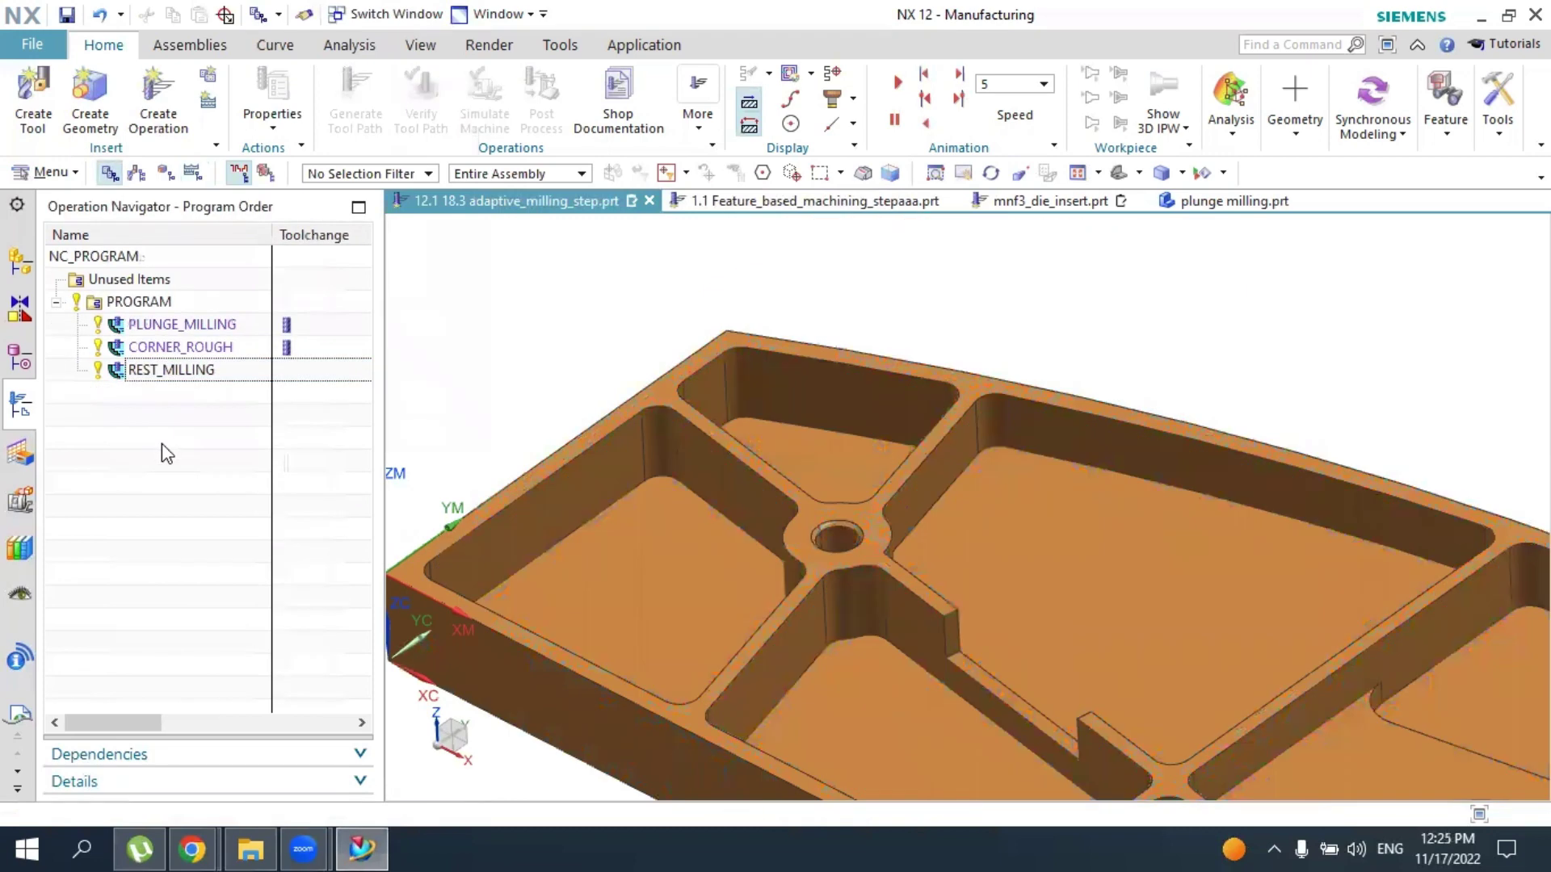
left_click(166, 134)
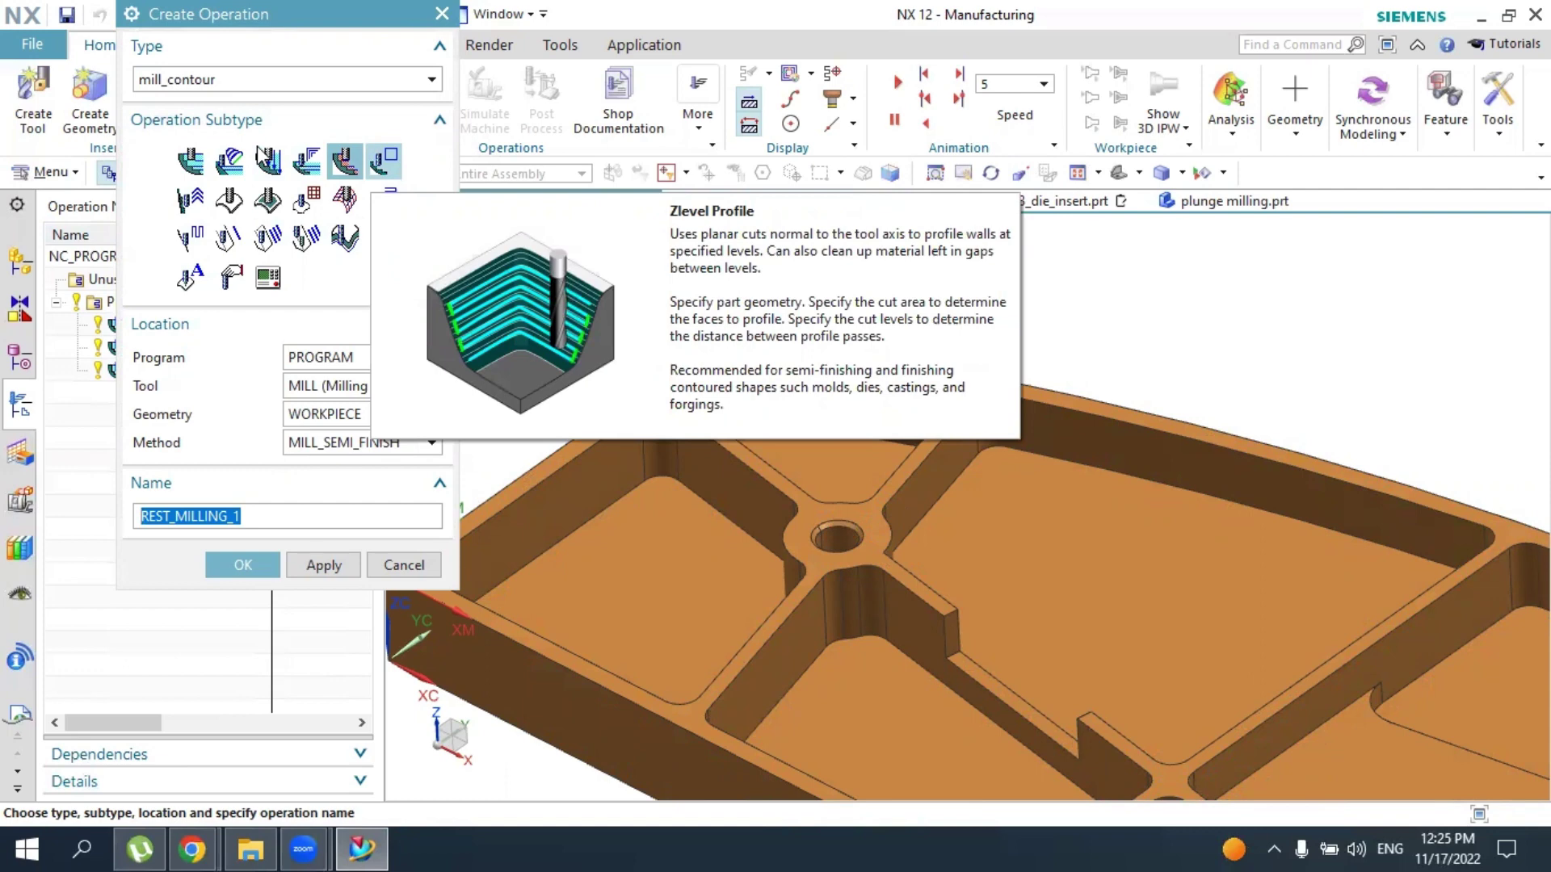
Create a Zlevel Profile operation with the MILL tool, WORKPIECE geometry and MILL_SEMI_FINISH method
left_click(383, 161)
middle_click_drag(857, 372, 695, 420)
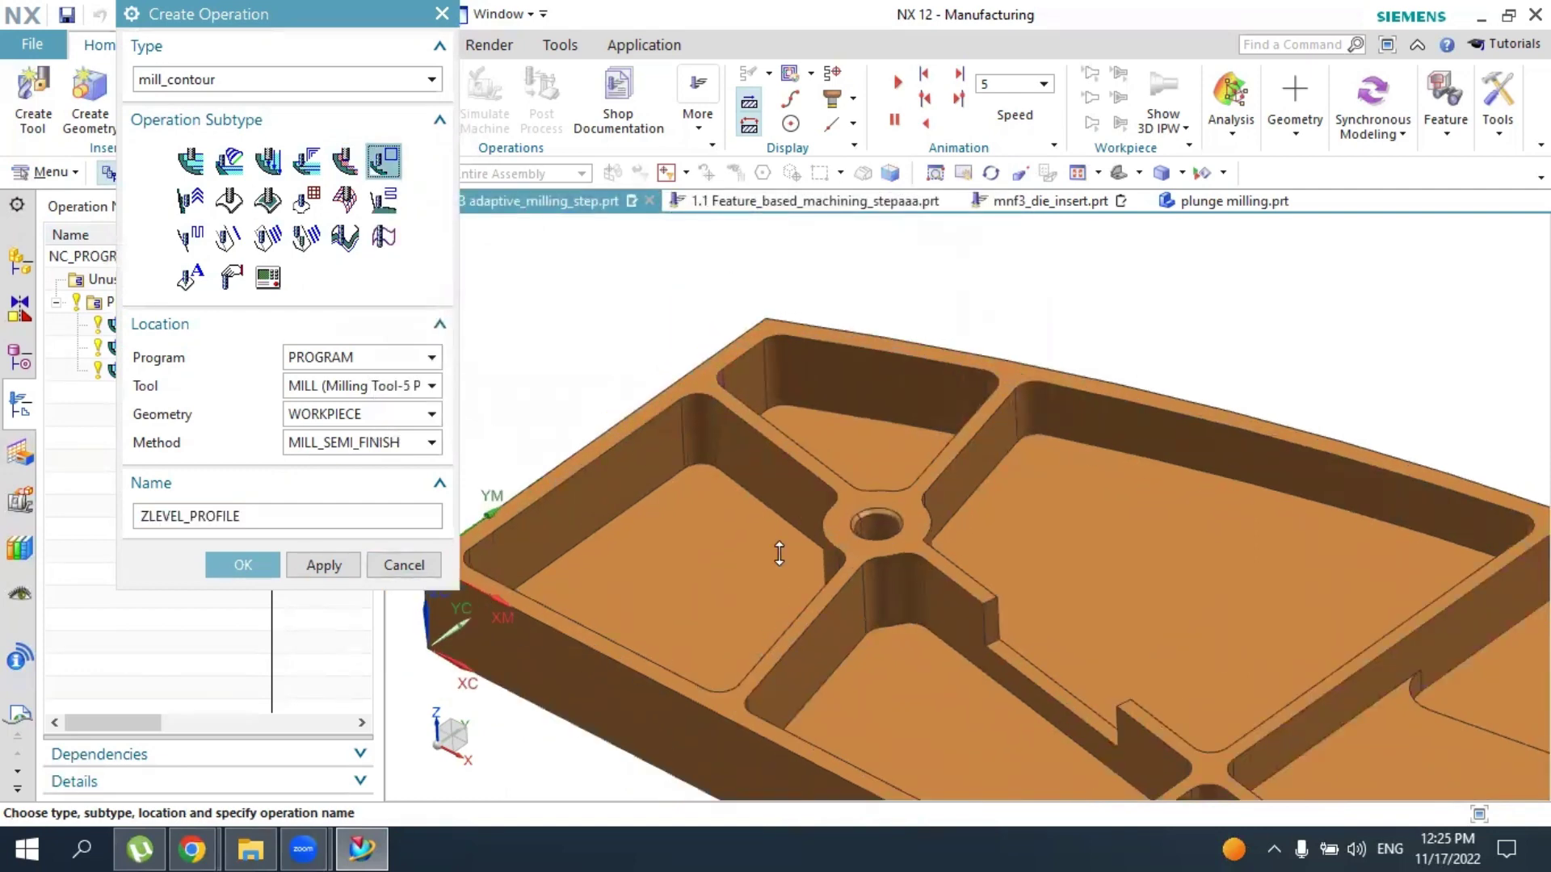
scroll(598, 490, "down", 3)
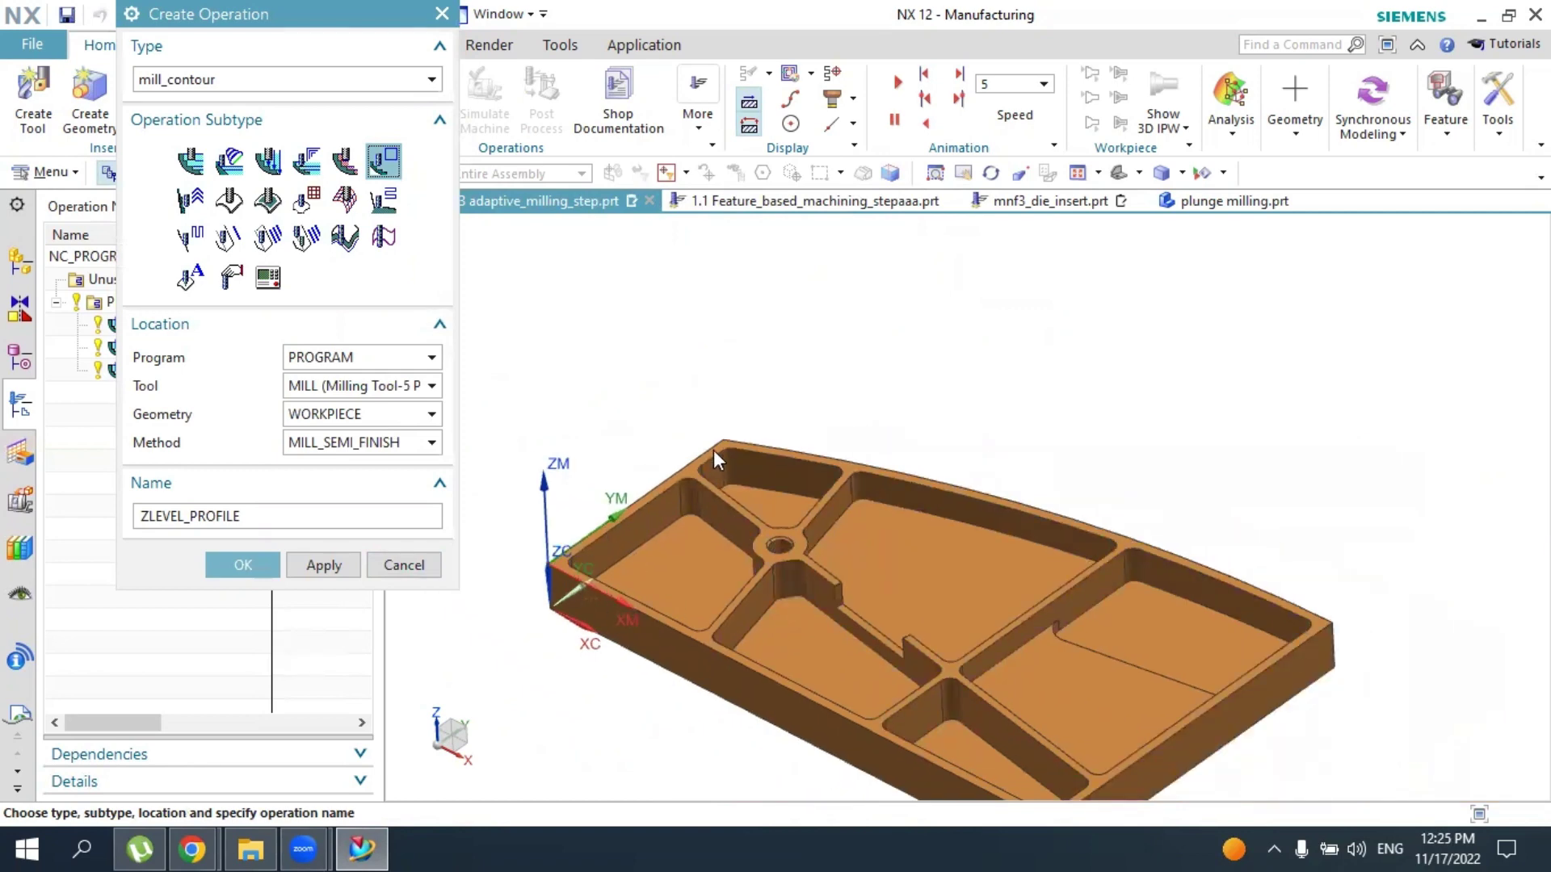
scroll(857, 727, "down", 2)
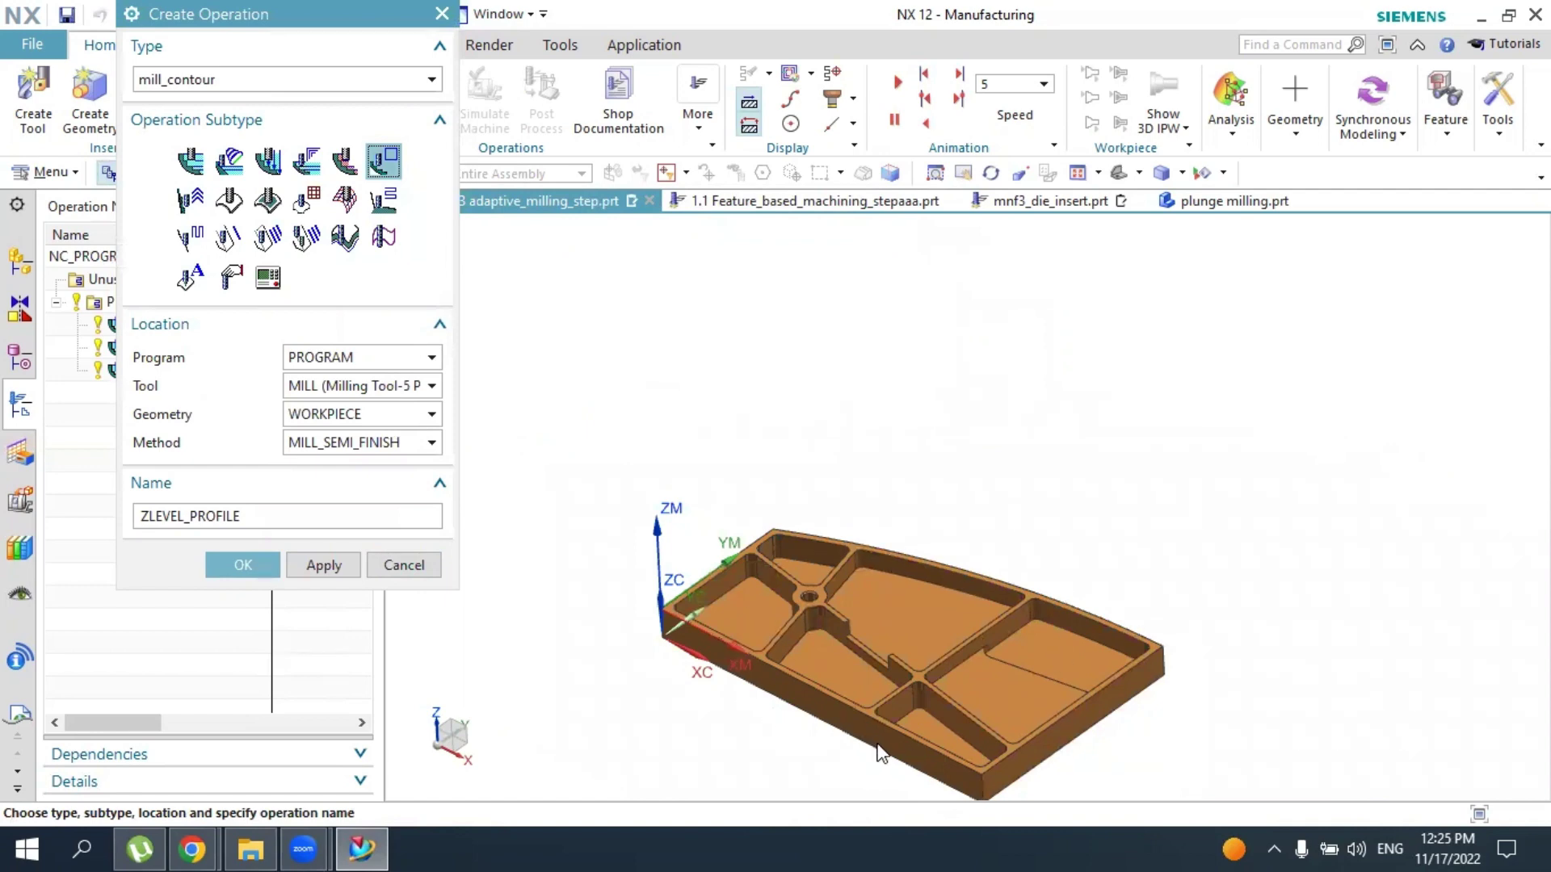
scroll(879, 753, "up", 2)
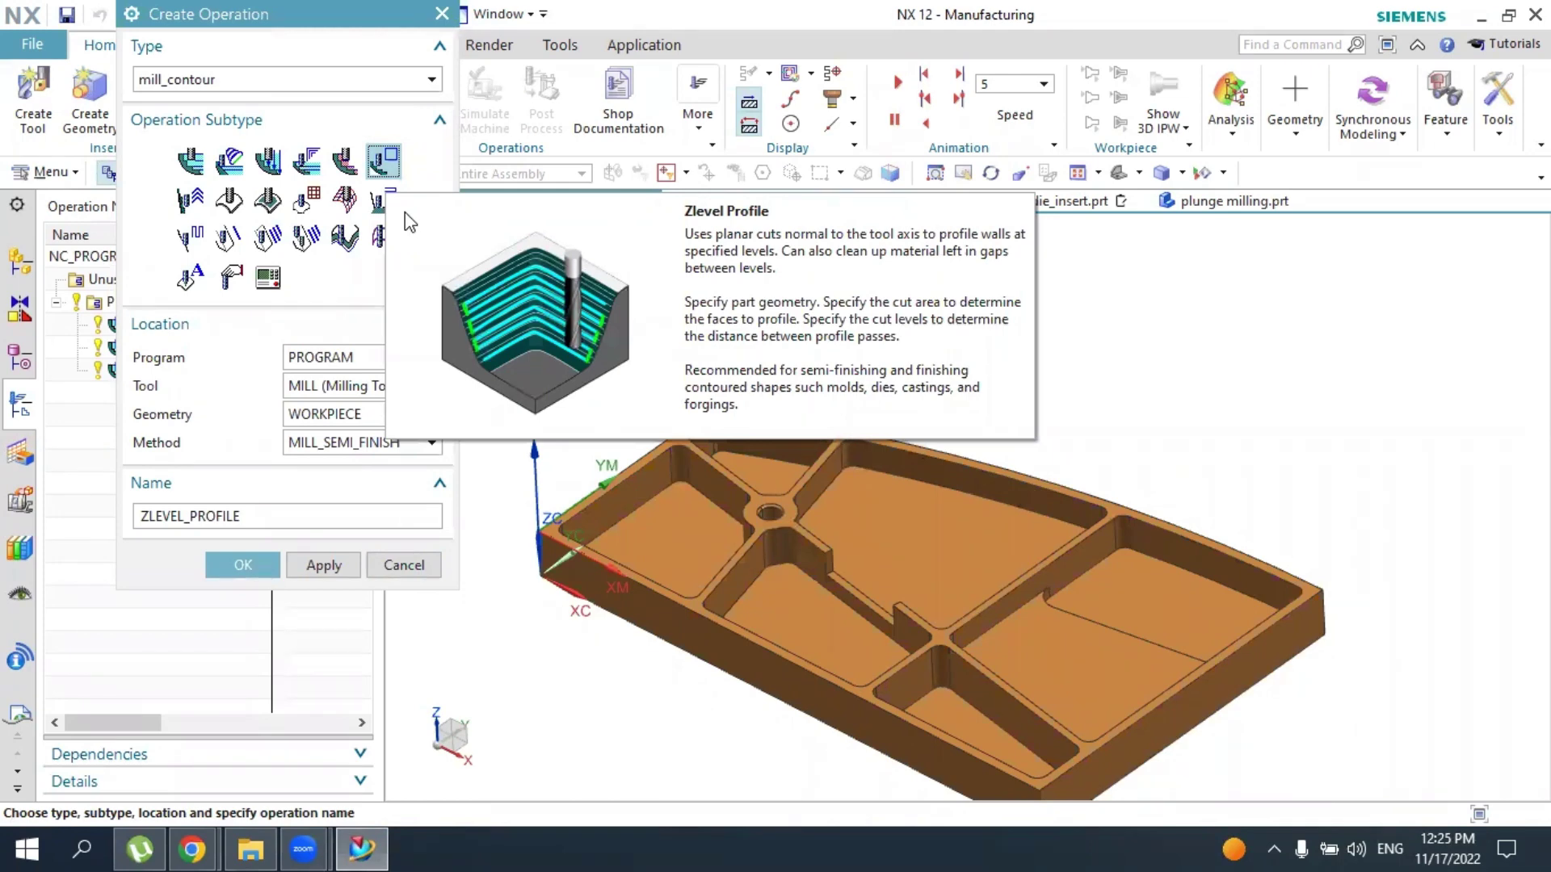
left_click(312, 385)
left_click(305, 429)
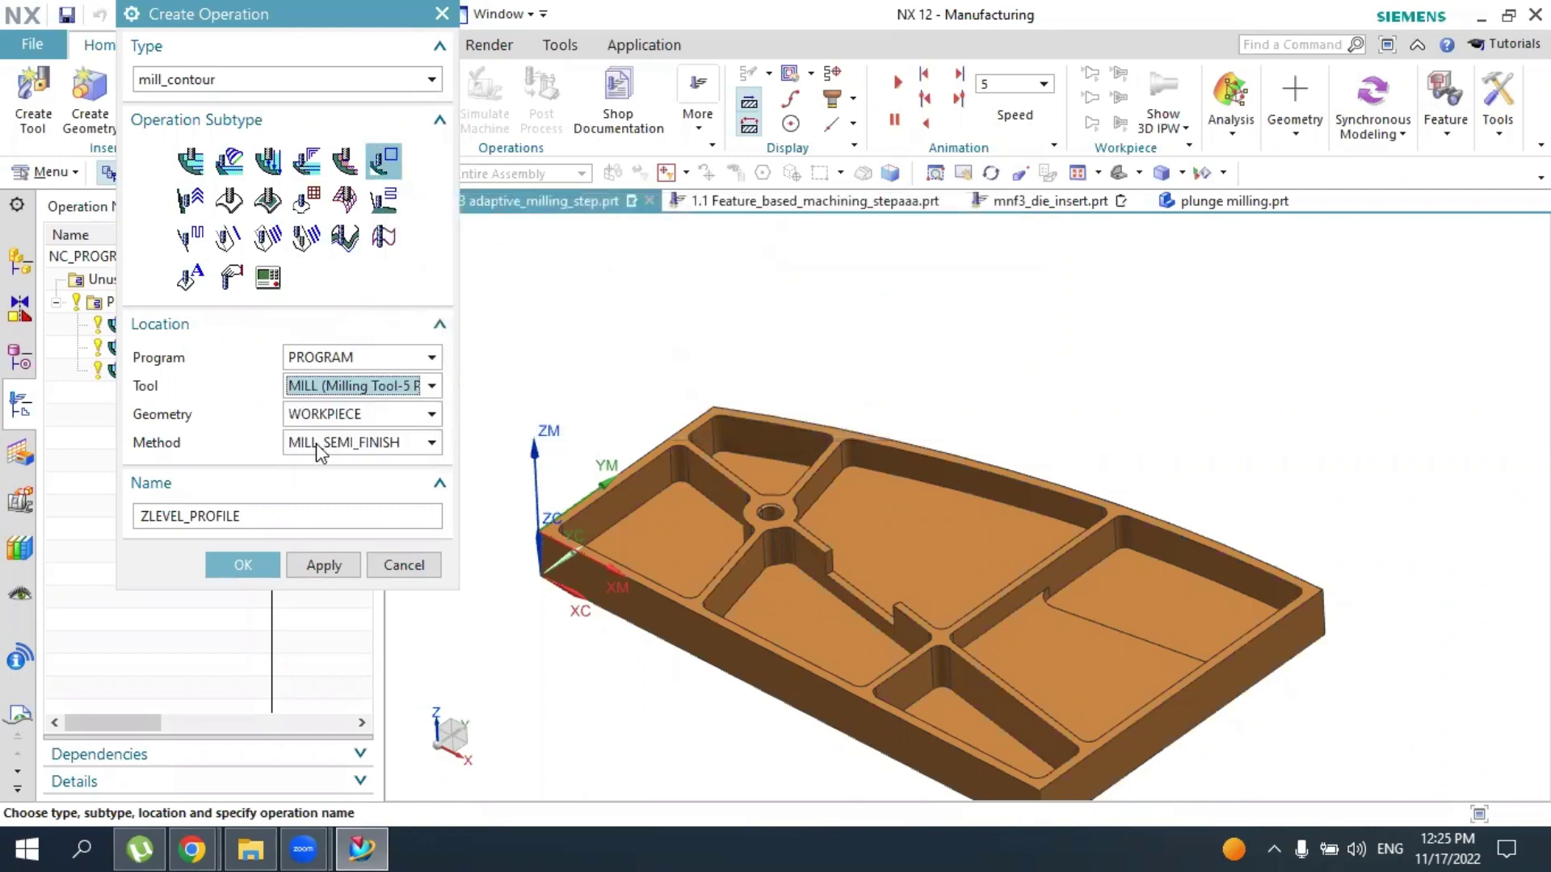
left_click(318, 443)
left_click(318, 444)
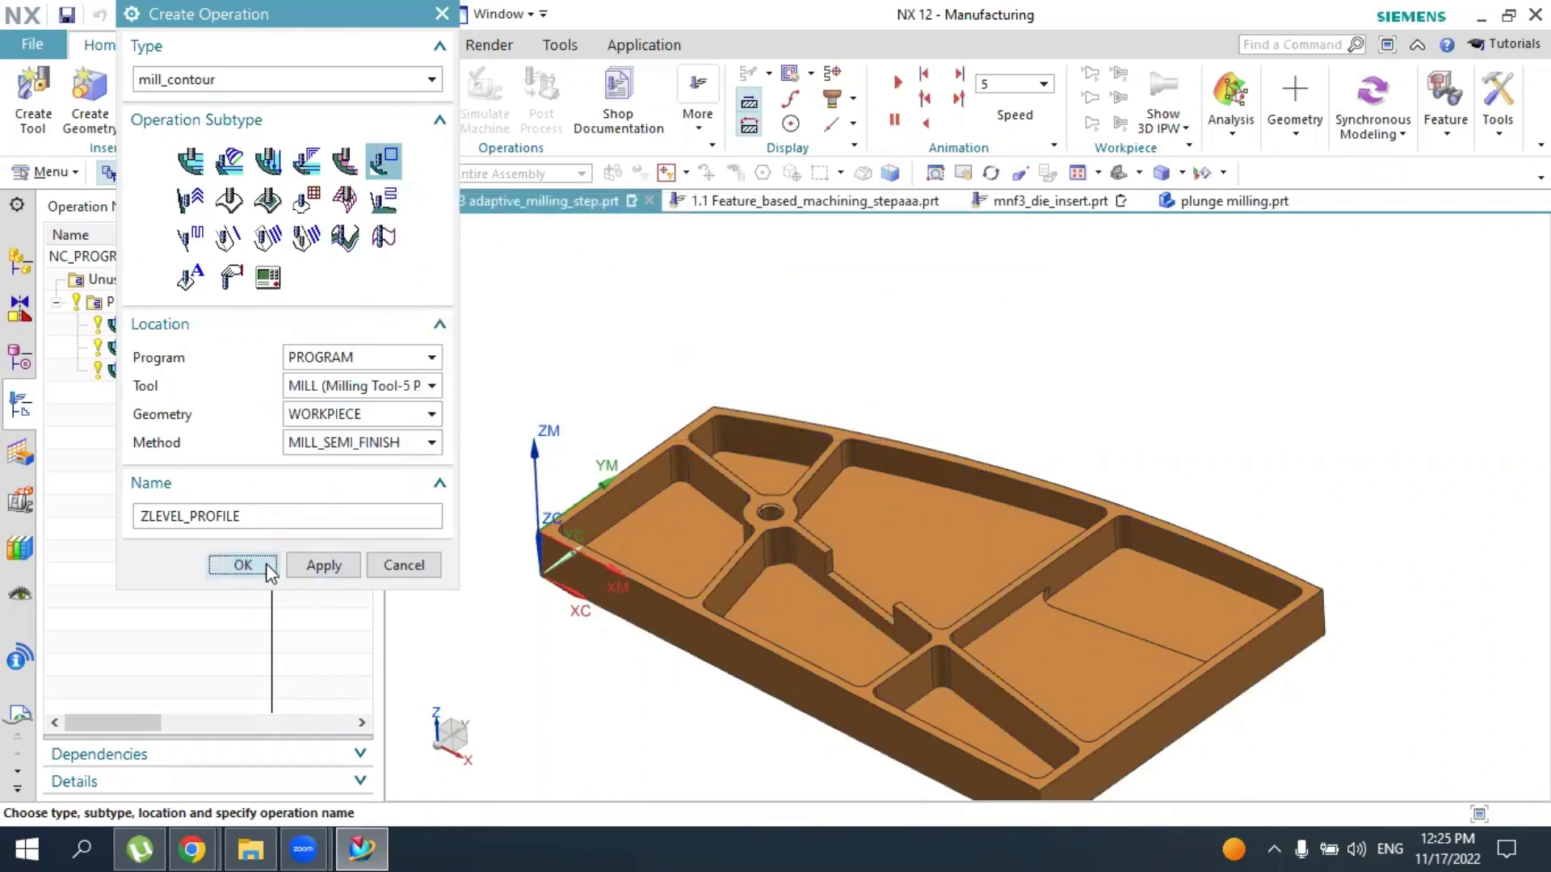
left_click(243, 565)
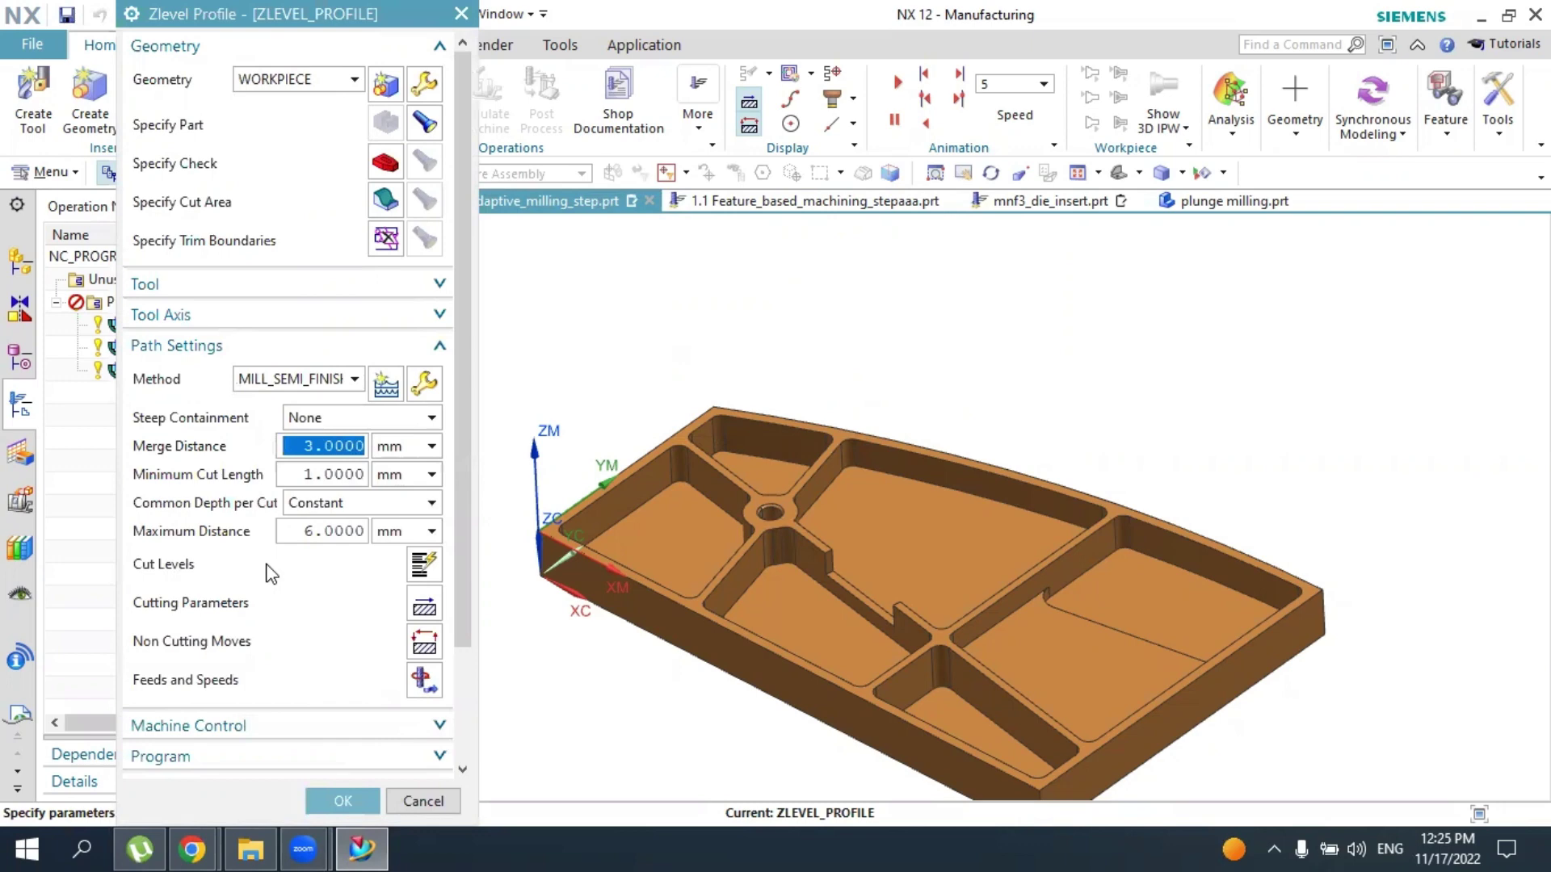
Generate the Zlevel Profile toolpath and orbit to inspect its stepped passes around the pockets
scroll(266, 566, "down", 3)
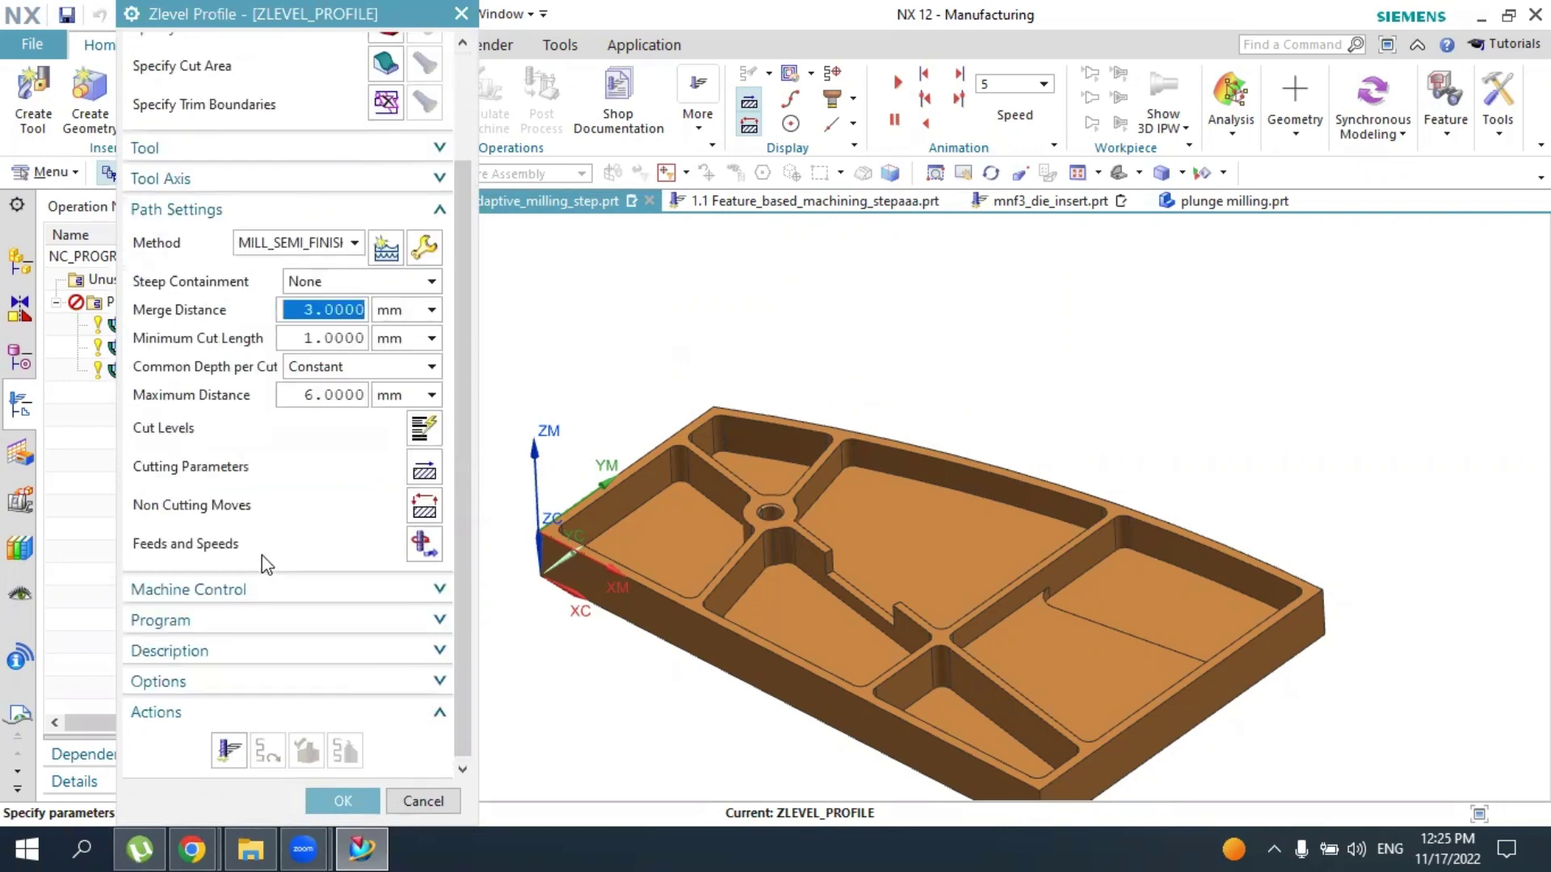
left_click(229, 747)
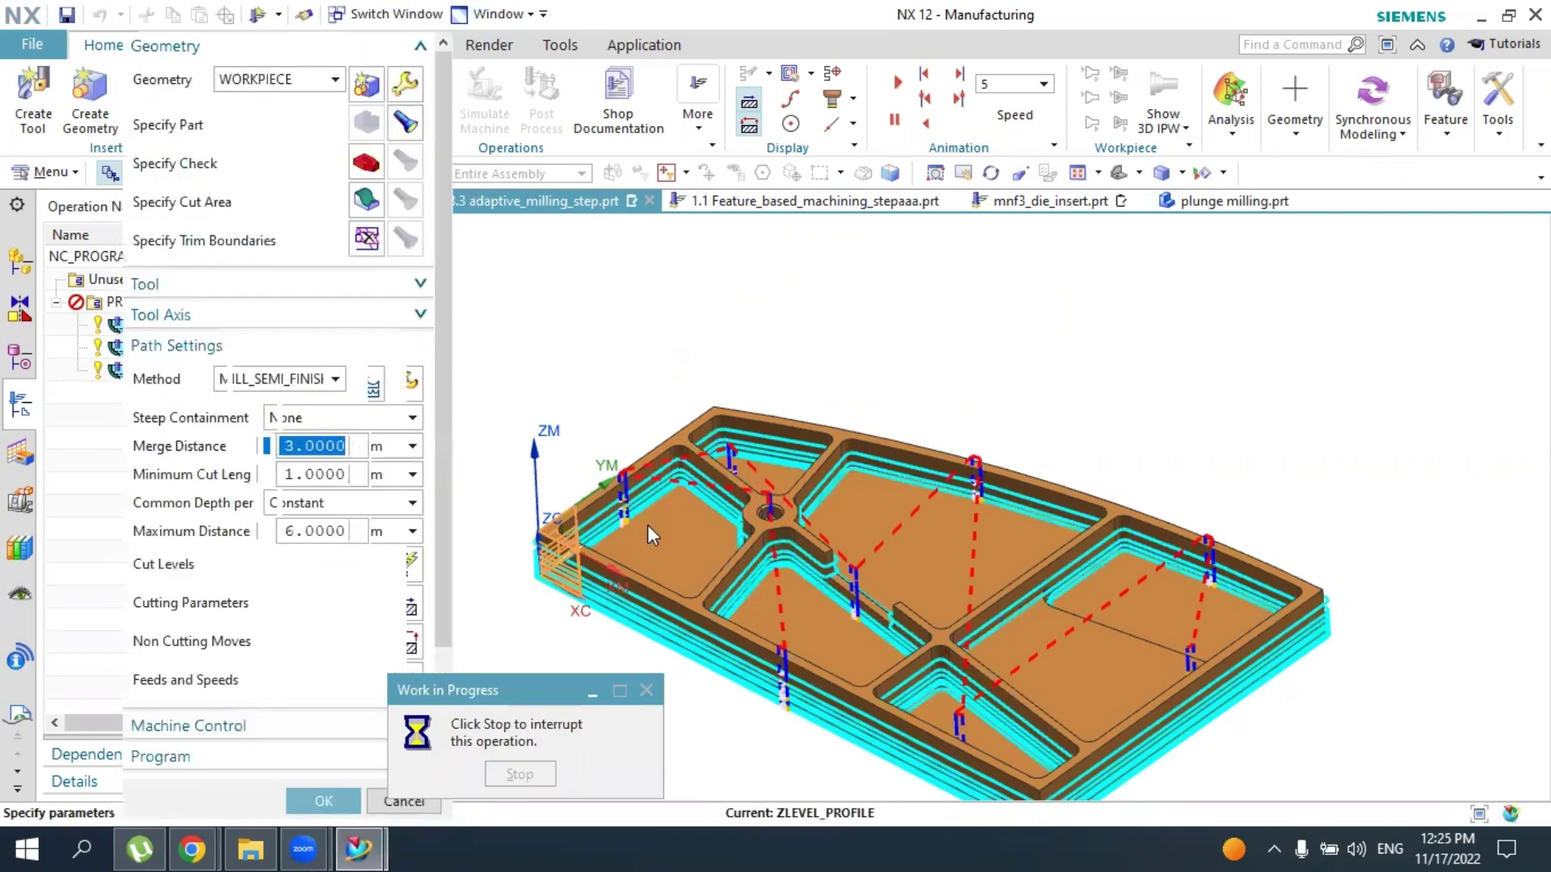
scroll(689, 502, "up", 2)
middle_click_drag(689, 503, 514, 543)
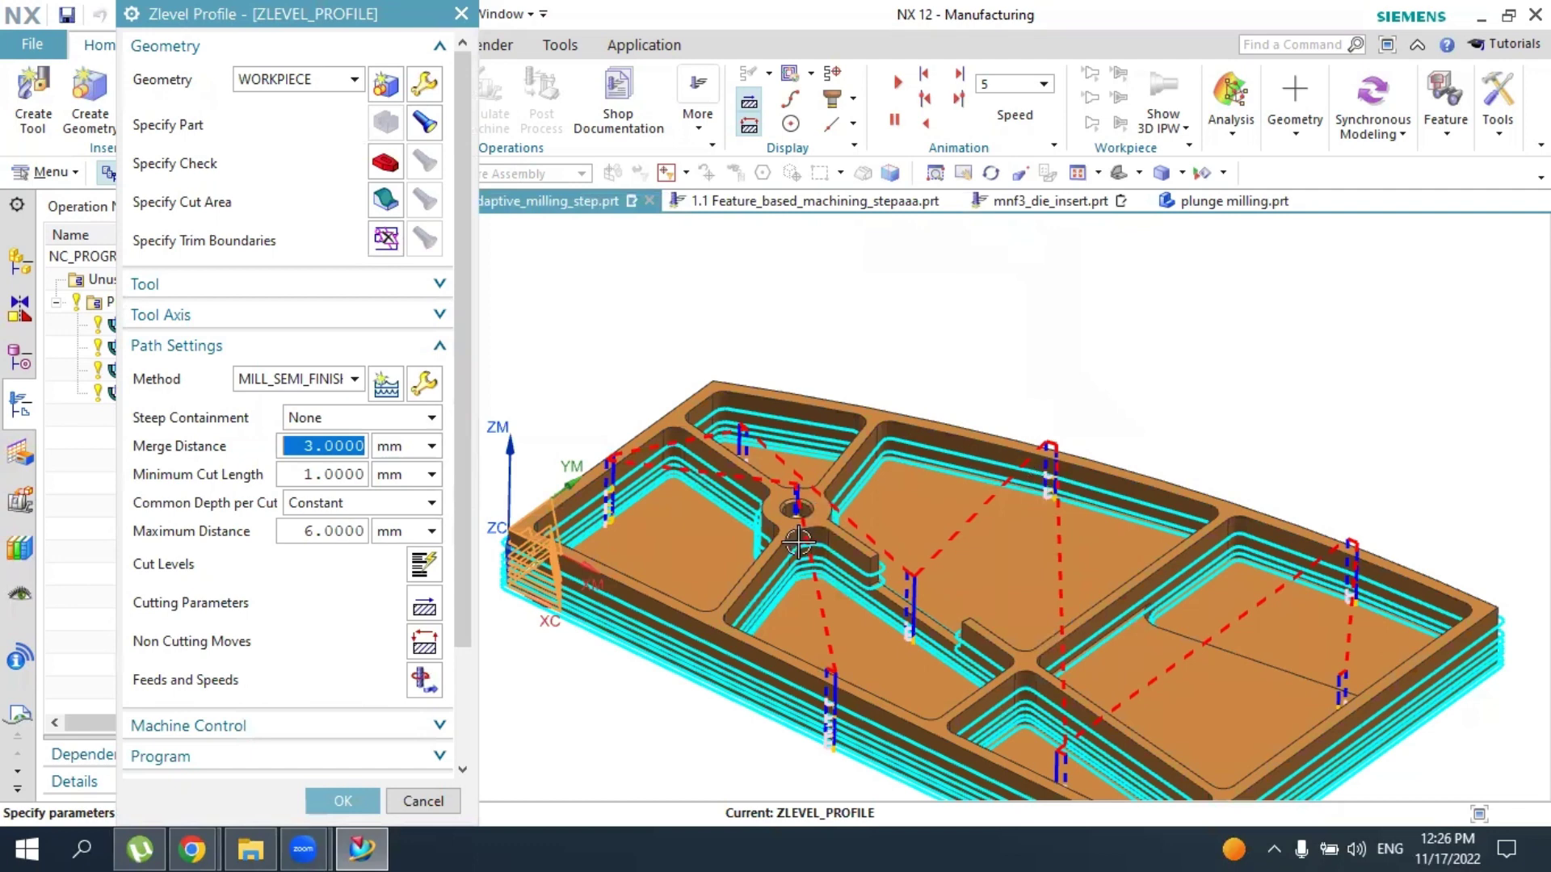
Set Maximum Distance to 1 mm with Constant depth per cut and regenerate the toolpath
double_click(321, 533)
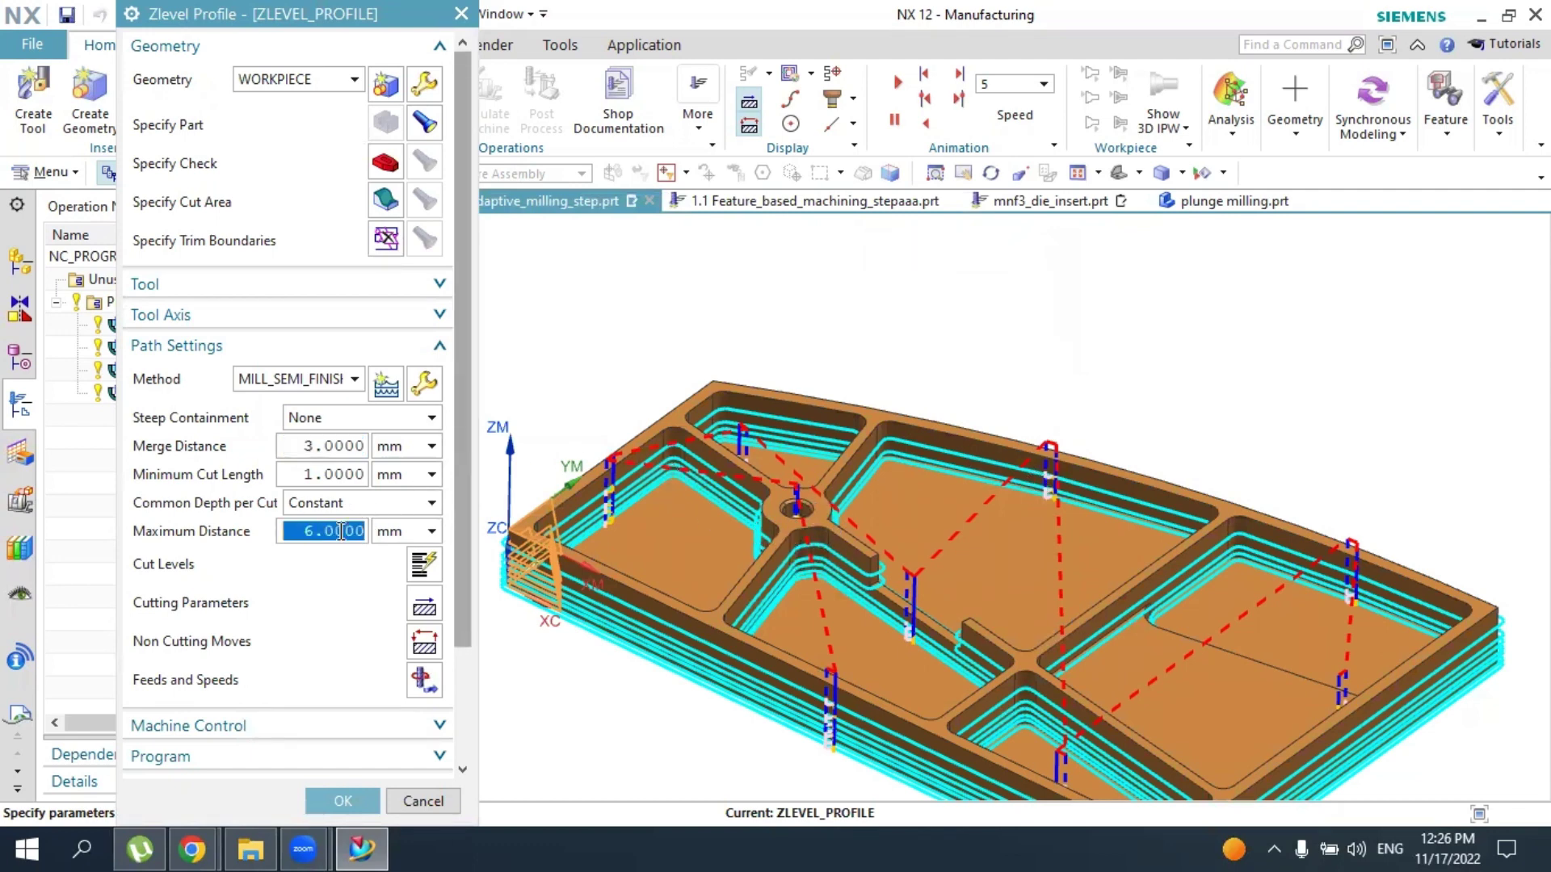
type("1")
left_click(336, 504)
left_click(339, 504)
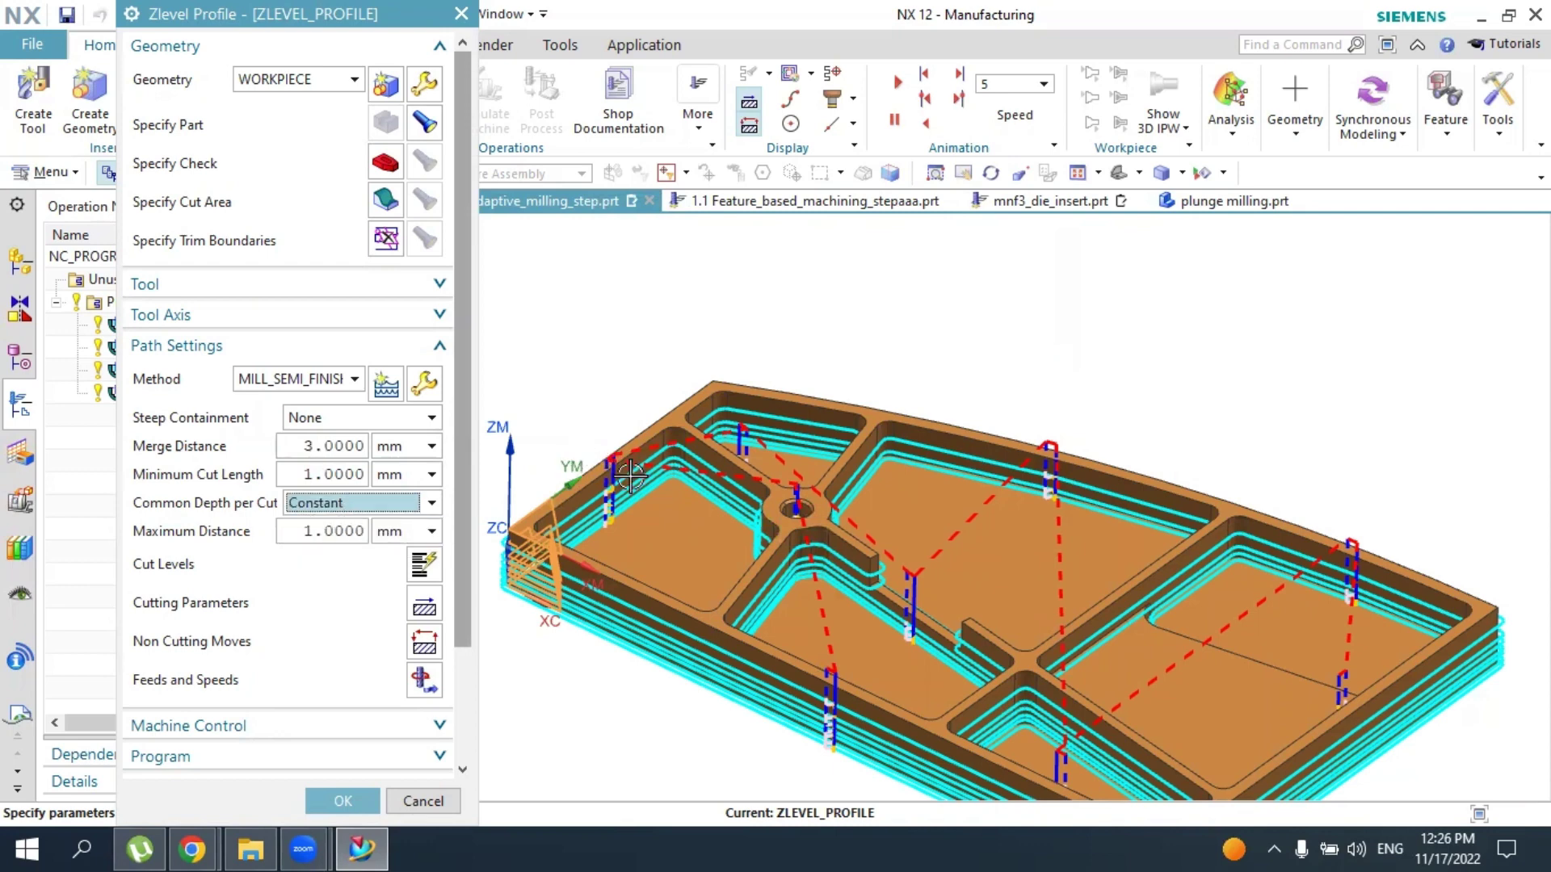
scroll(636, 484, "up", 2)
scroll(638, 467, "up", 2)
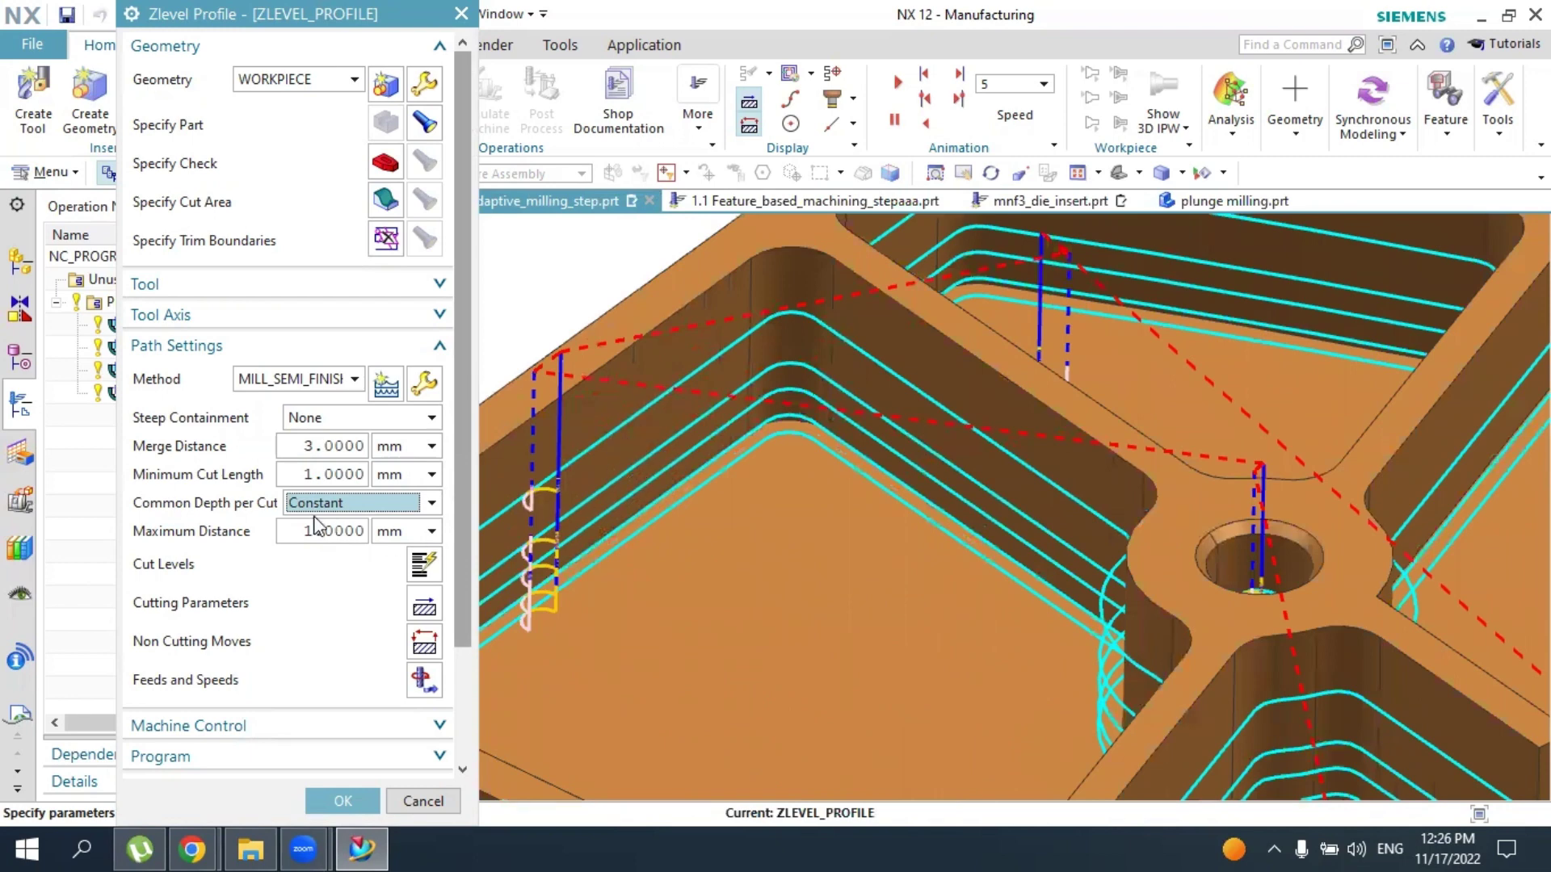
scroll(338, 560, "down", 3)
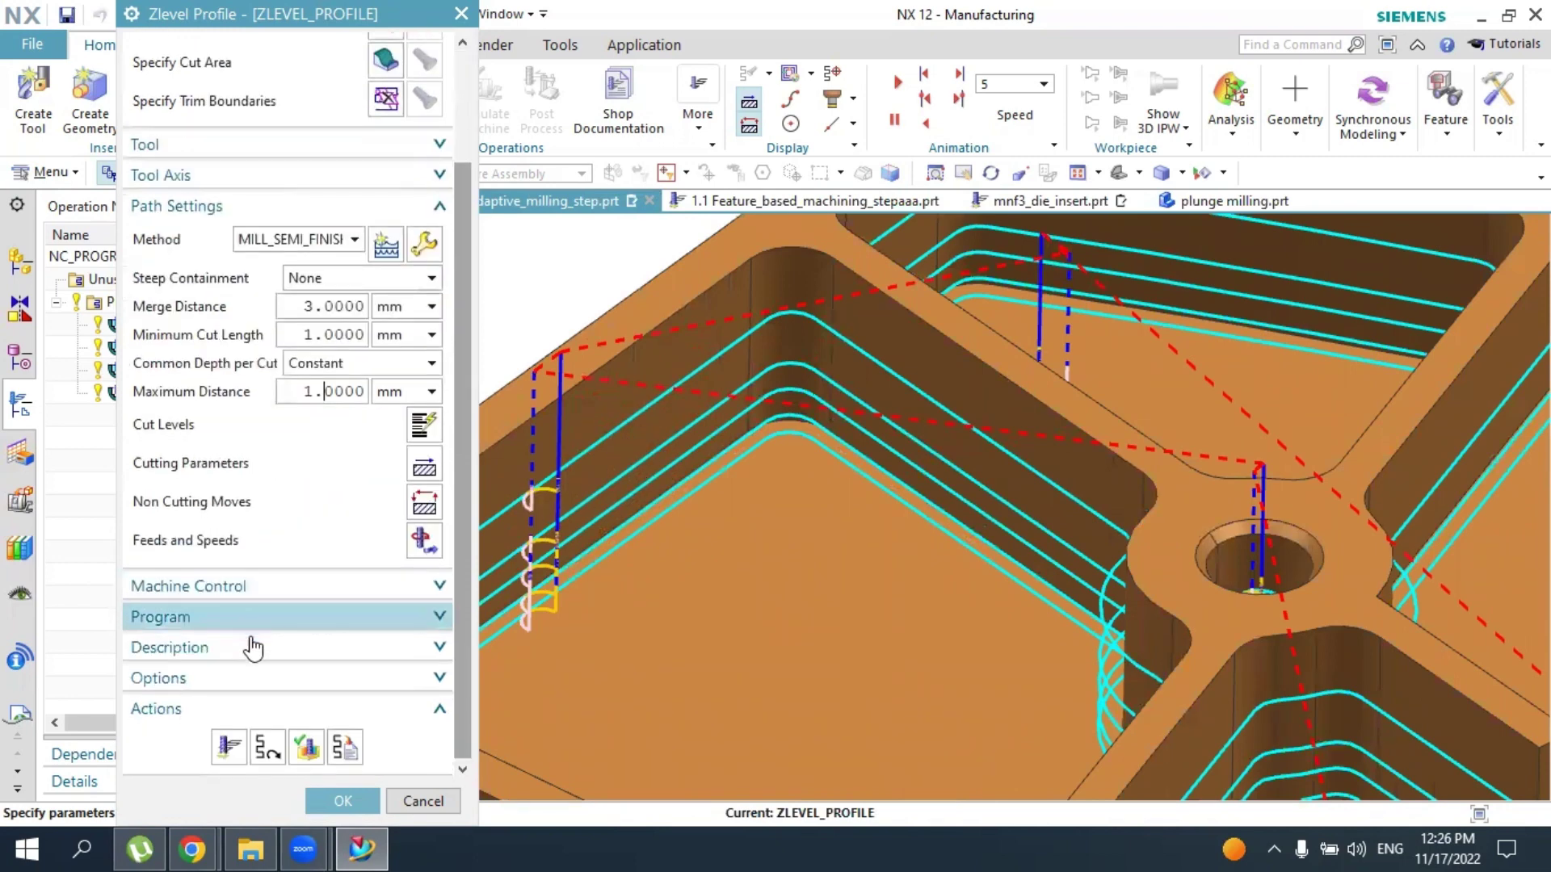
left_click(229, 746)
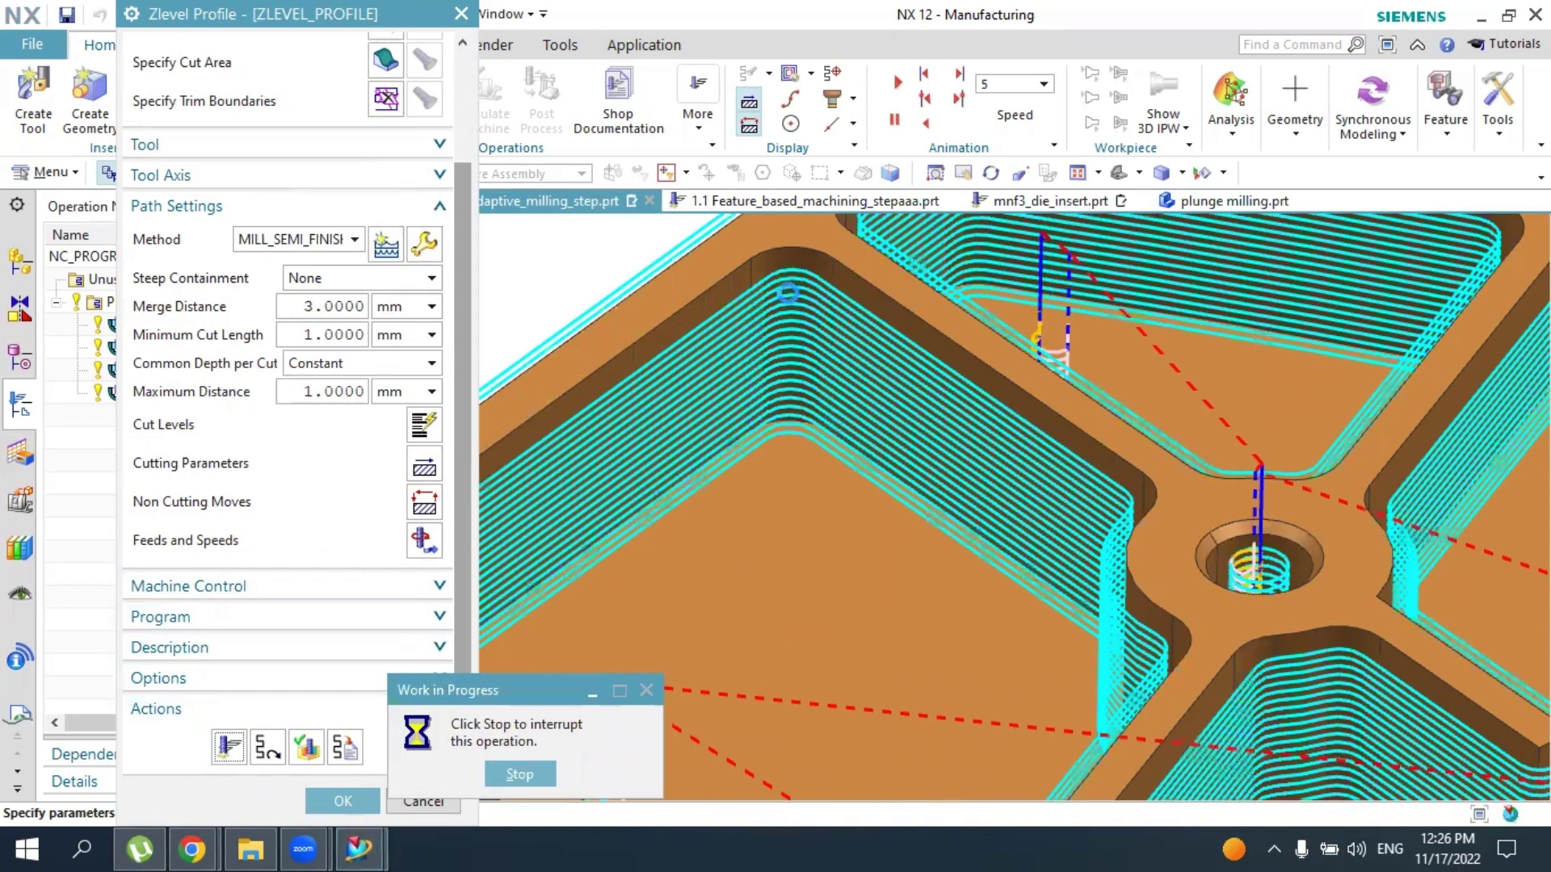
scroll(738, 414, "down", 2)
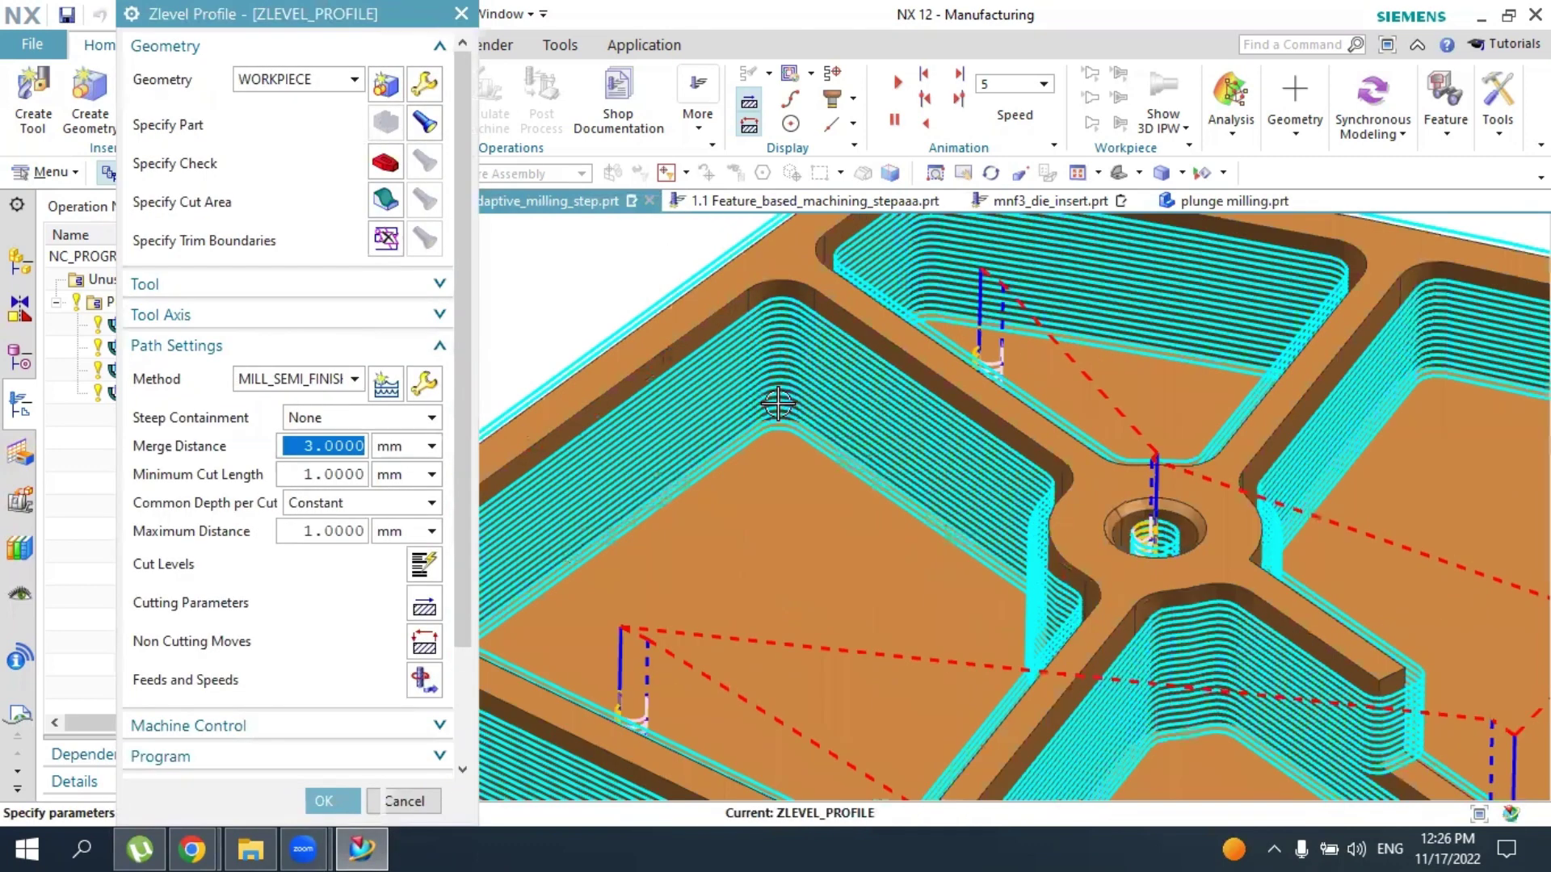
scroll(835, 423, "down", 3)
middle_click_drag(835, 423, 485, 782)
scroll(293, 695, "down", 1)
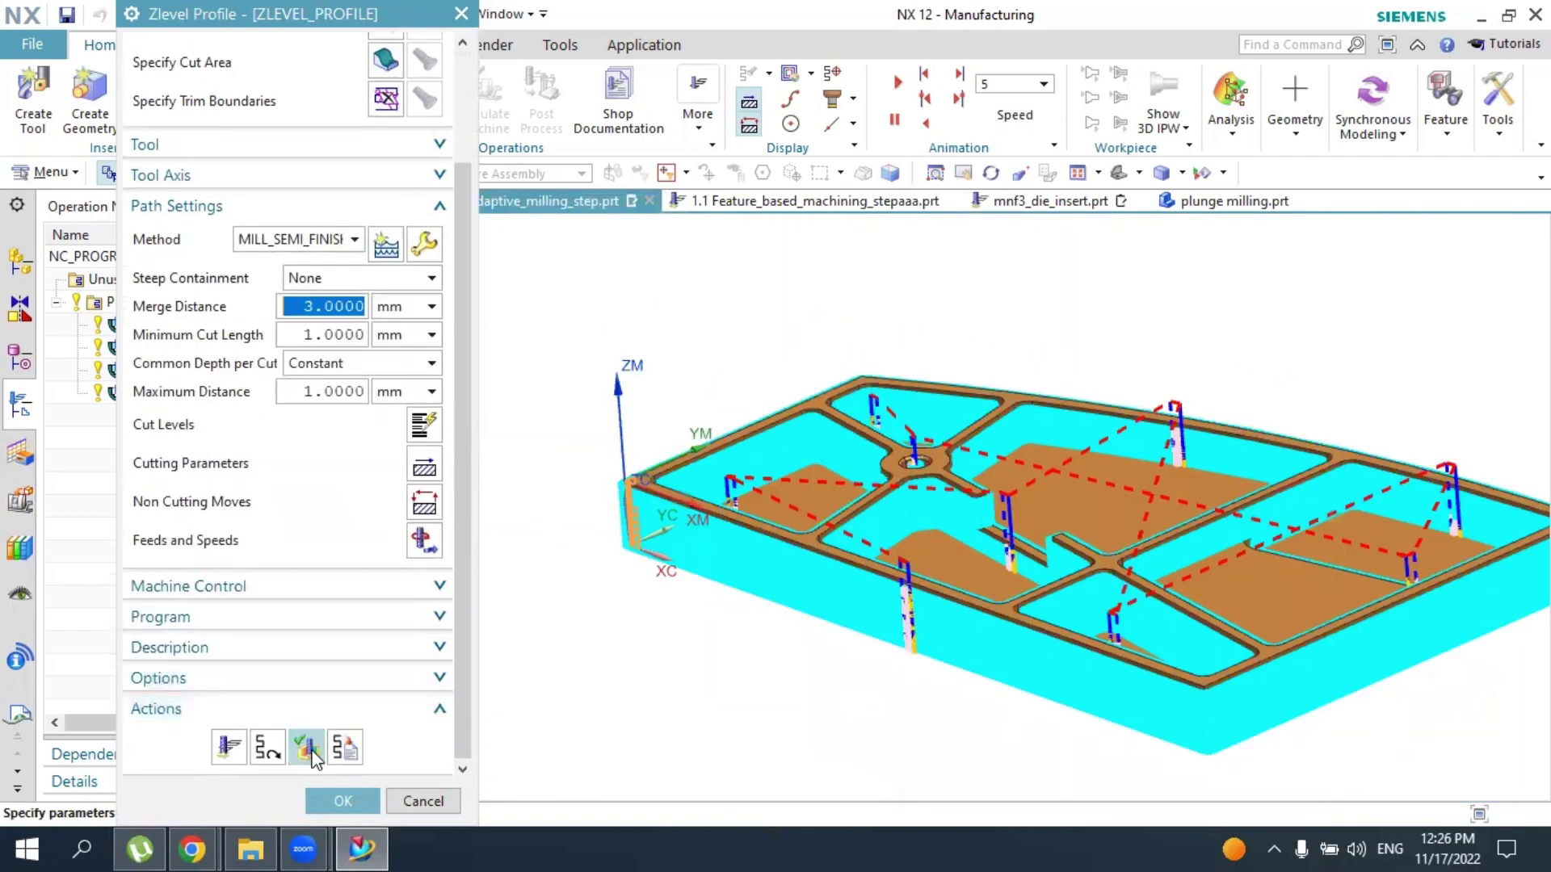
Play the ZLEVEL_PROFILE 3D dynamic simulation, zooming to watch the pocket walls machined
left_click(307, 747)
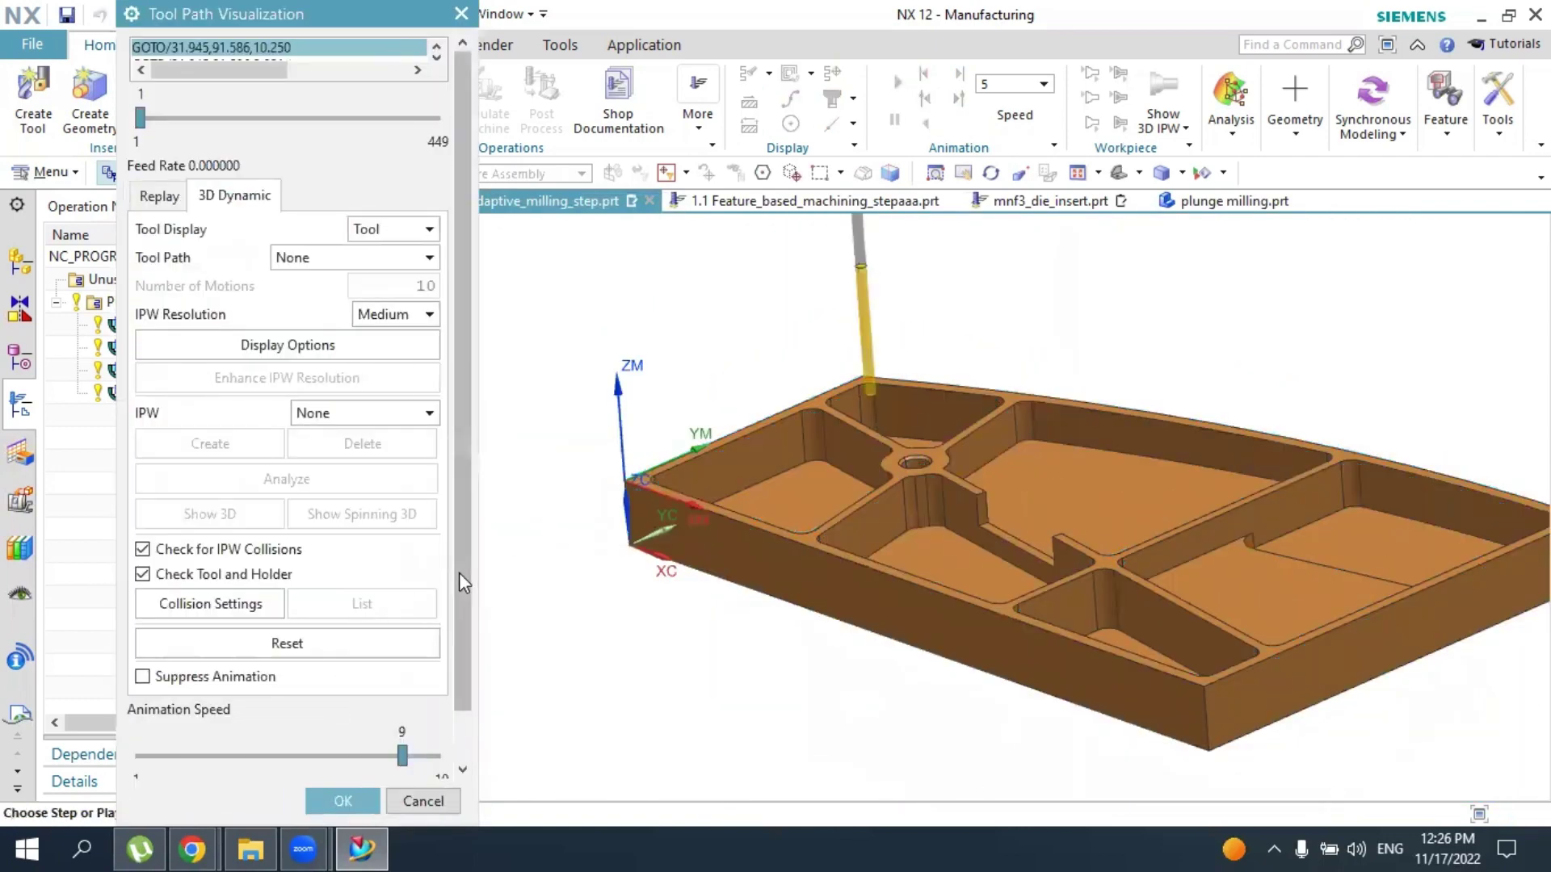
left_click_drag(459, 574, 238, 701)
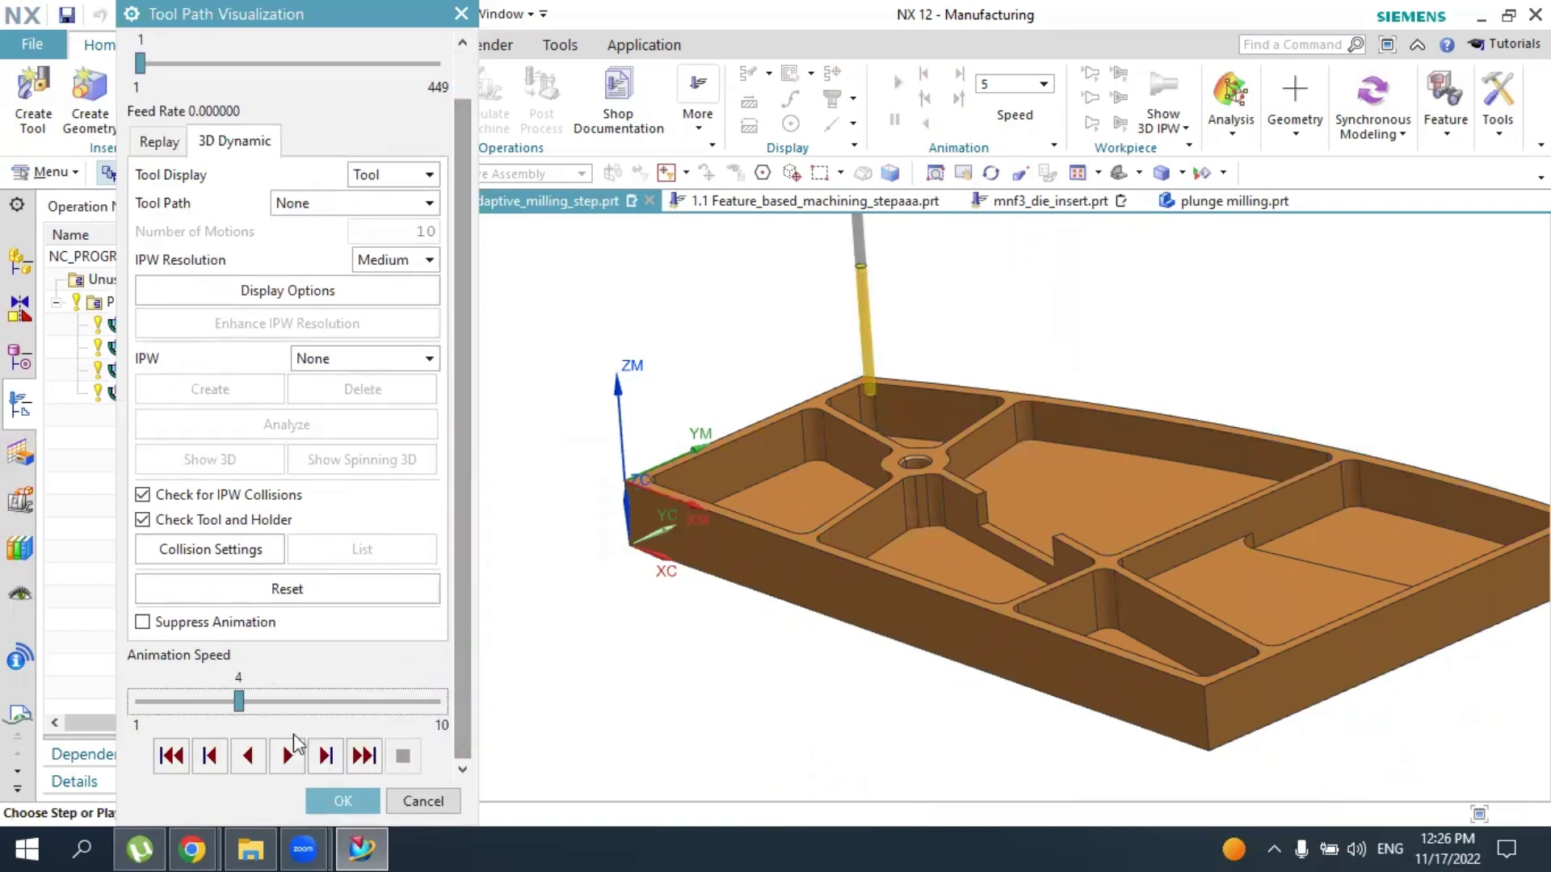
left_click(287, 756)
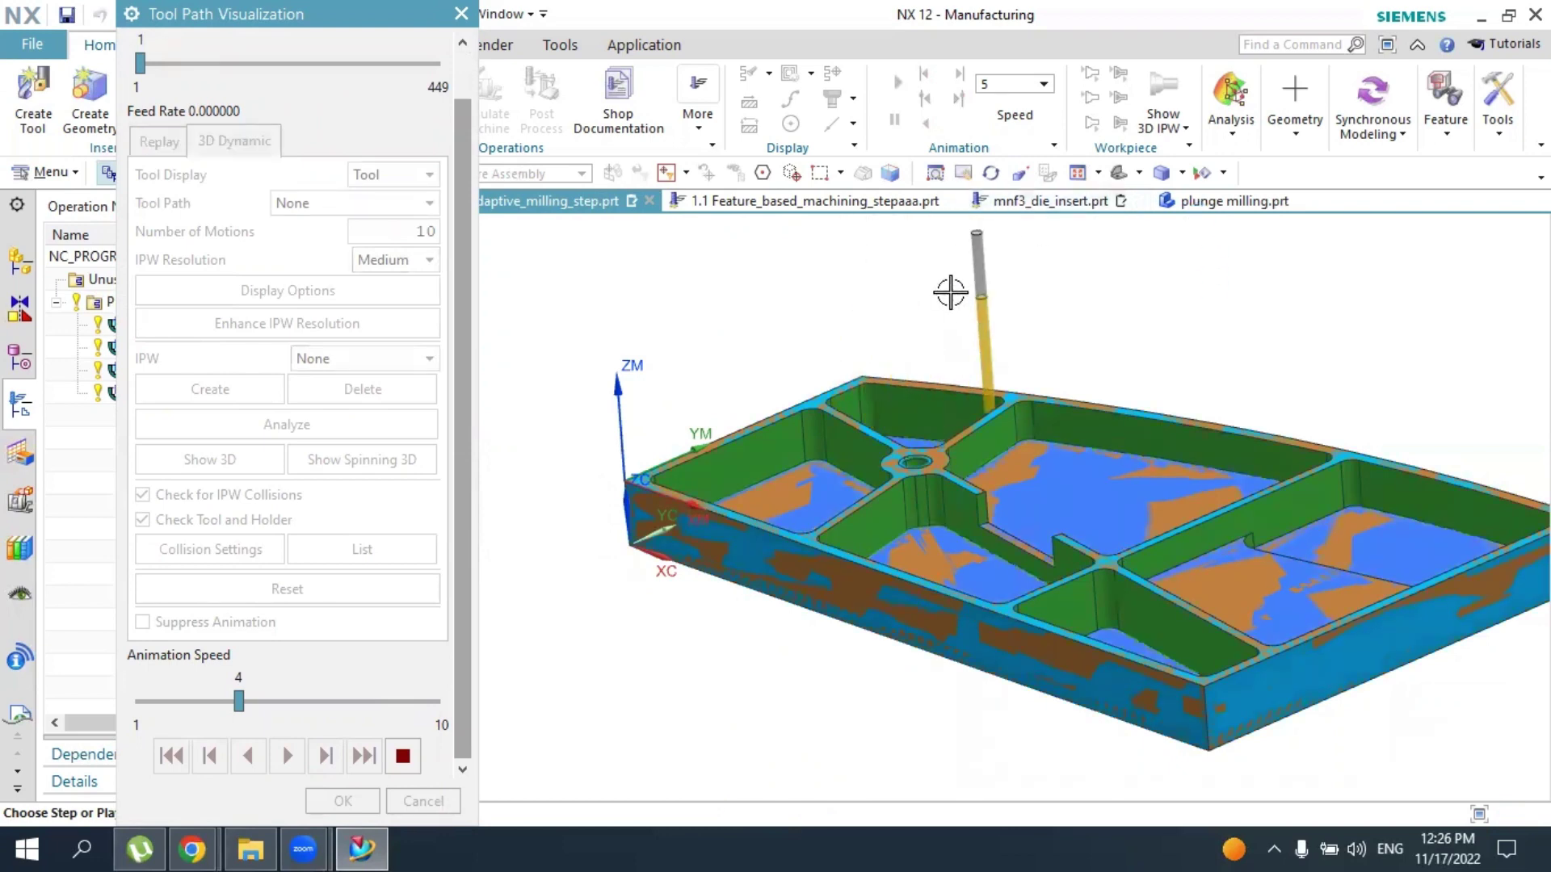
scroll(889, 338, "up", 1)
scroll(889, 338, "up", 2)
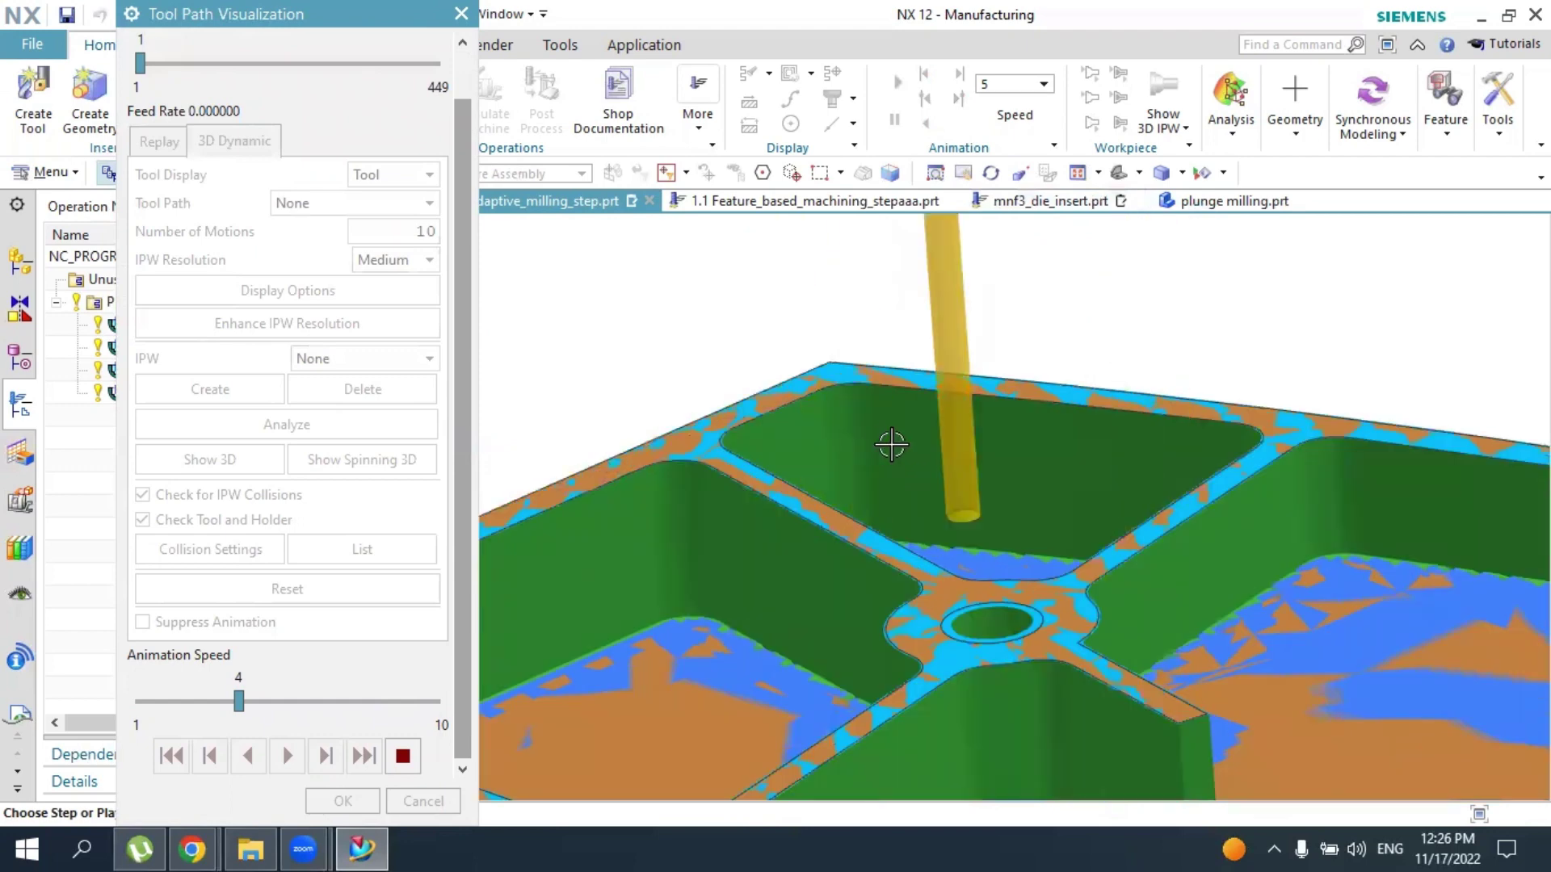
scroll(1154, 215, "down", 2)
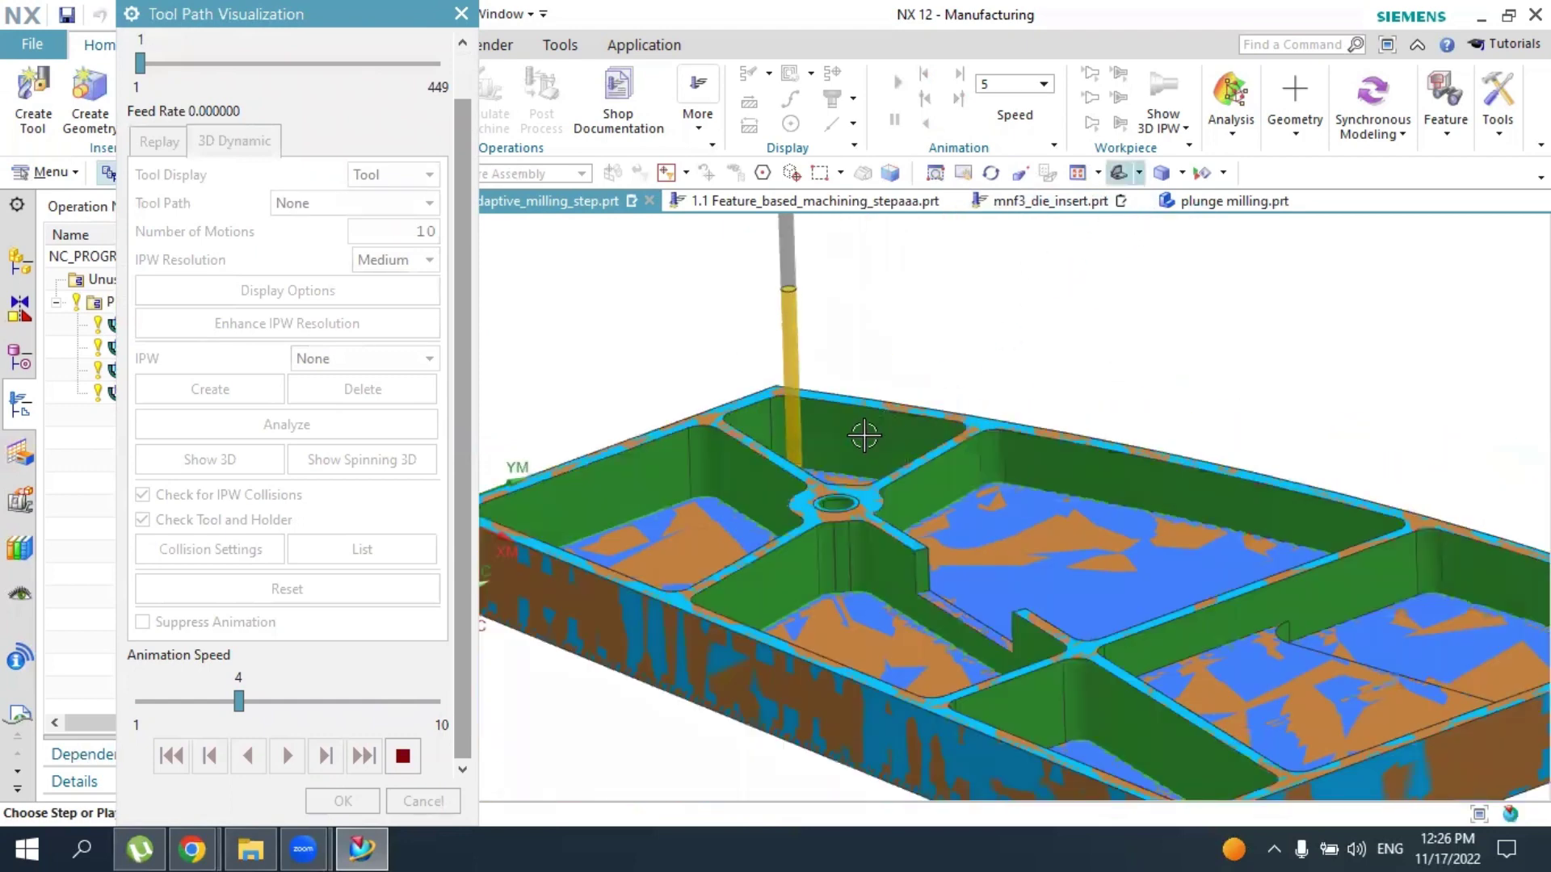
scroll(866, 432, "down", 1)
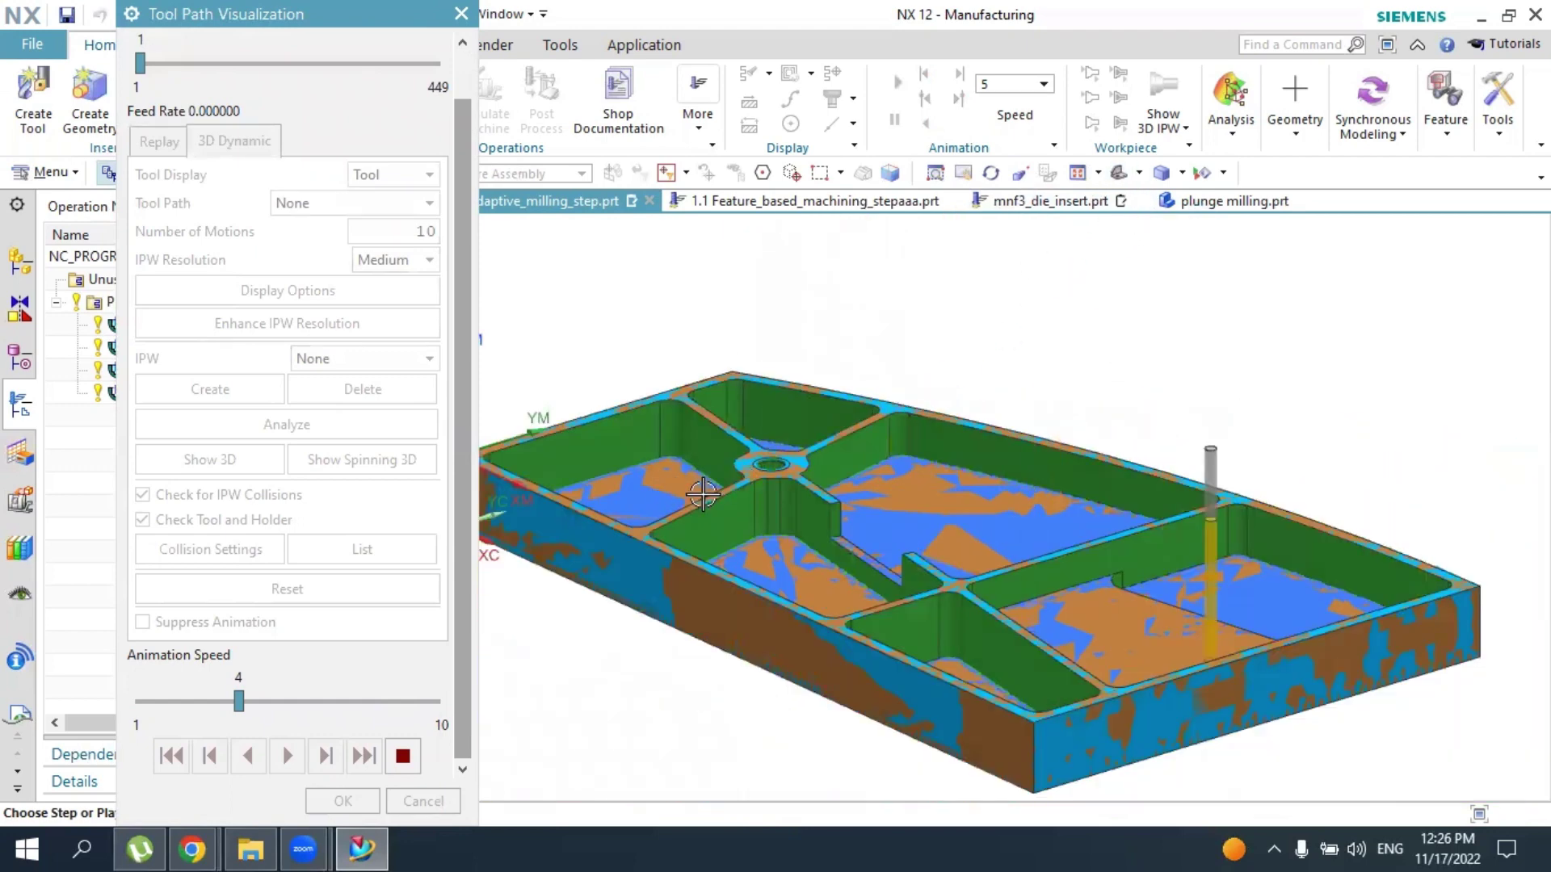
scroll(794, 500, "up", 1)
scroll(1252, 535, "down", 2)
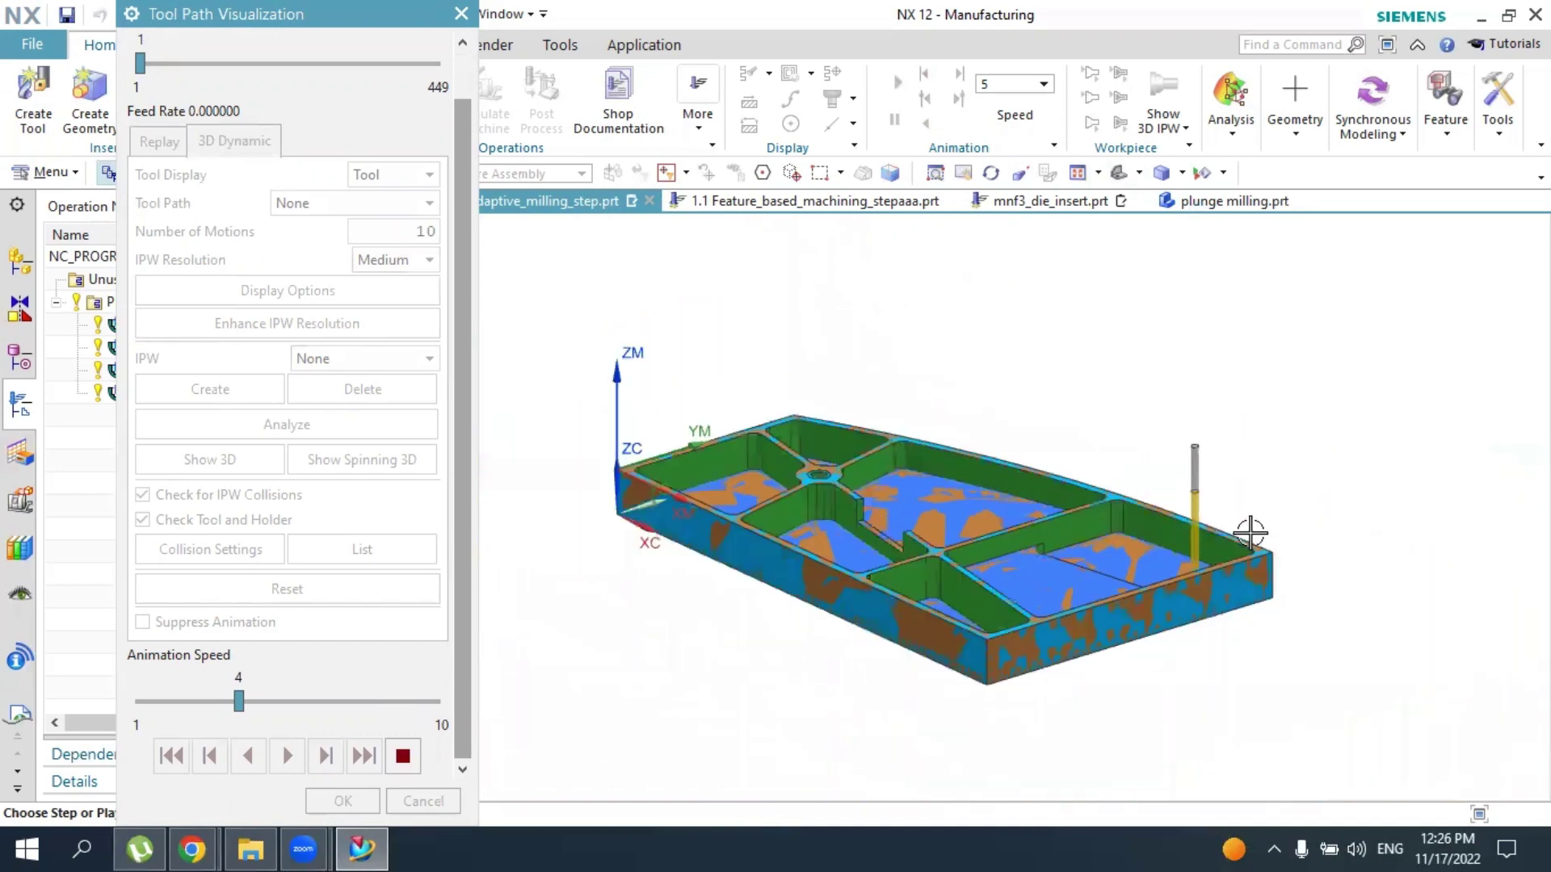
scroll(1253, 533, "up", 1)
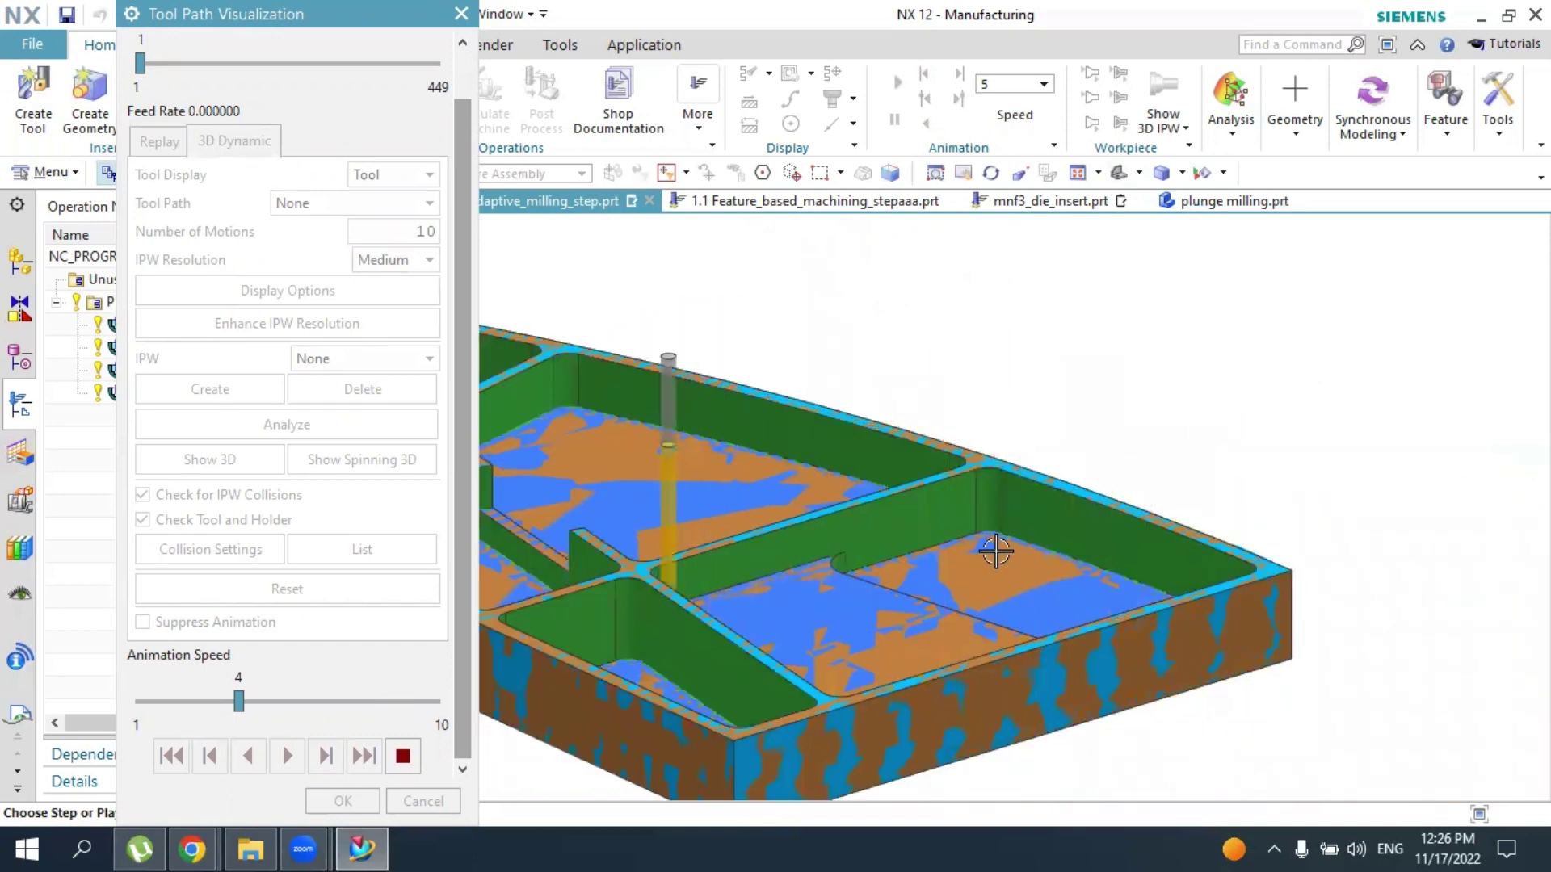
scroll(987, 556, "up", 2)
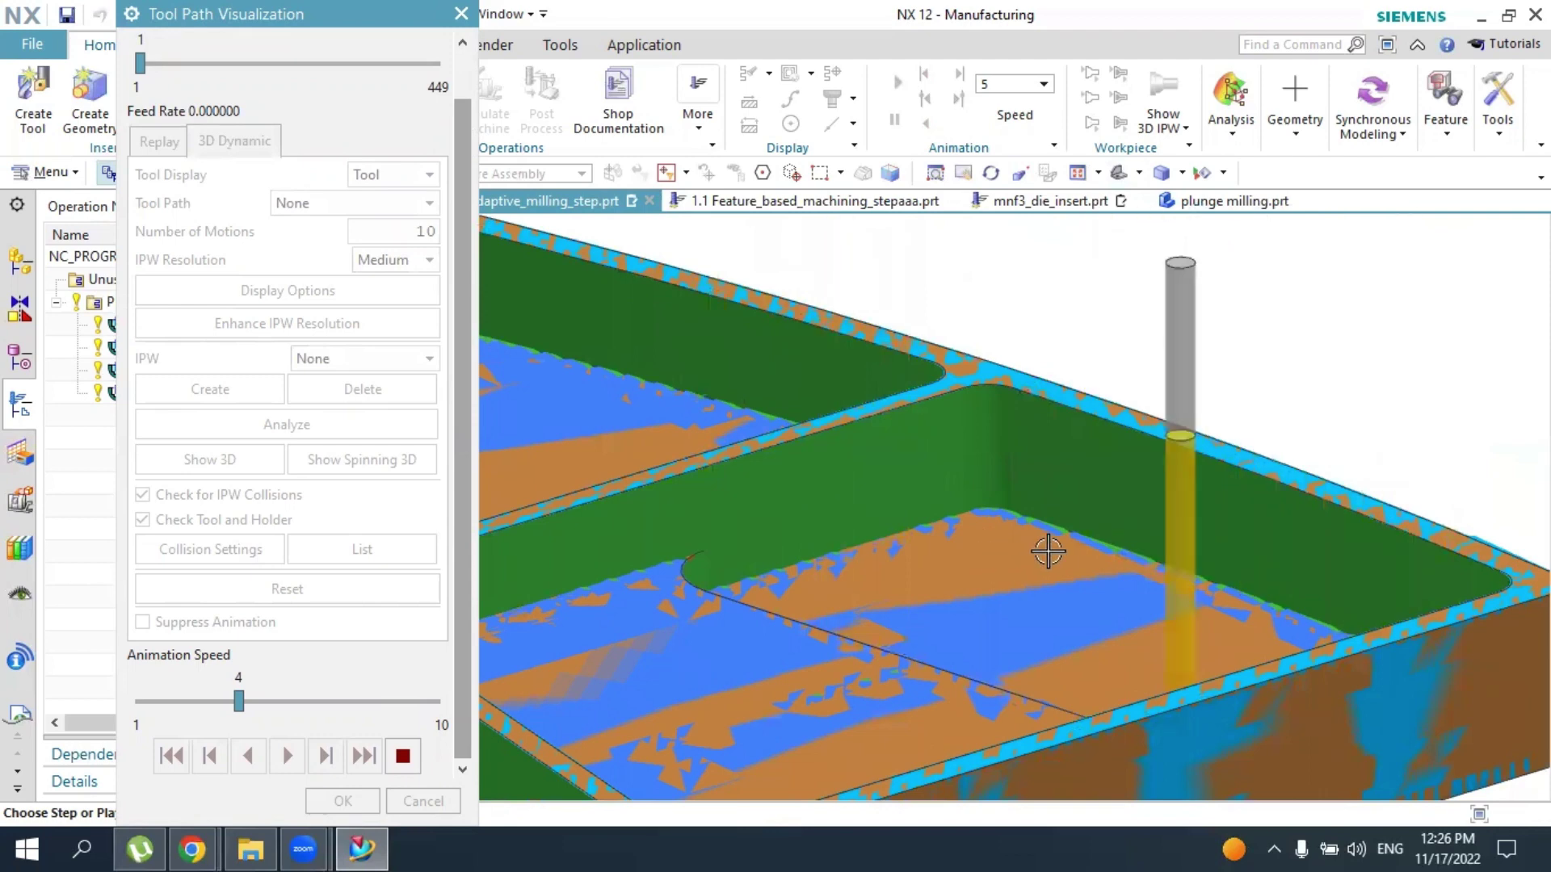
scroll(1163, 553, "down", 3)
scroll(637, 477, "down", 2)
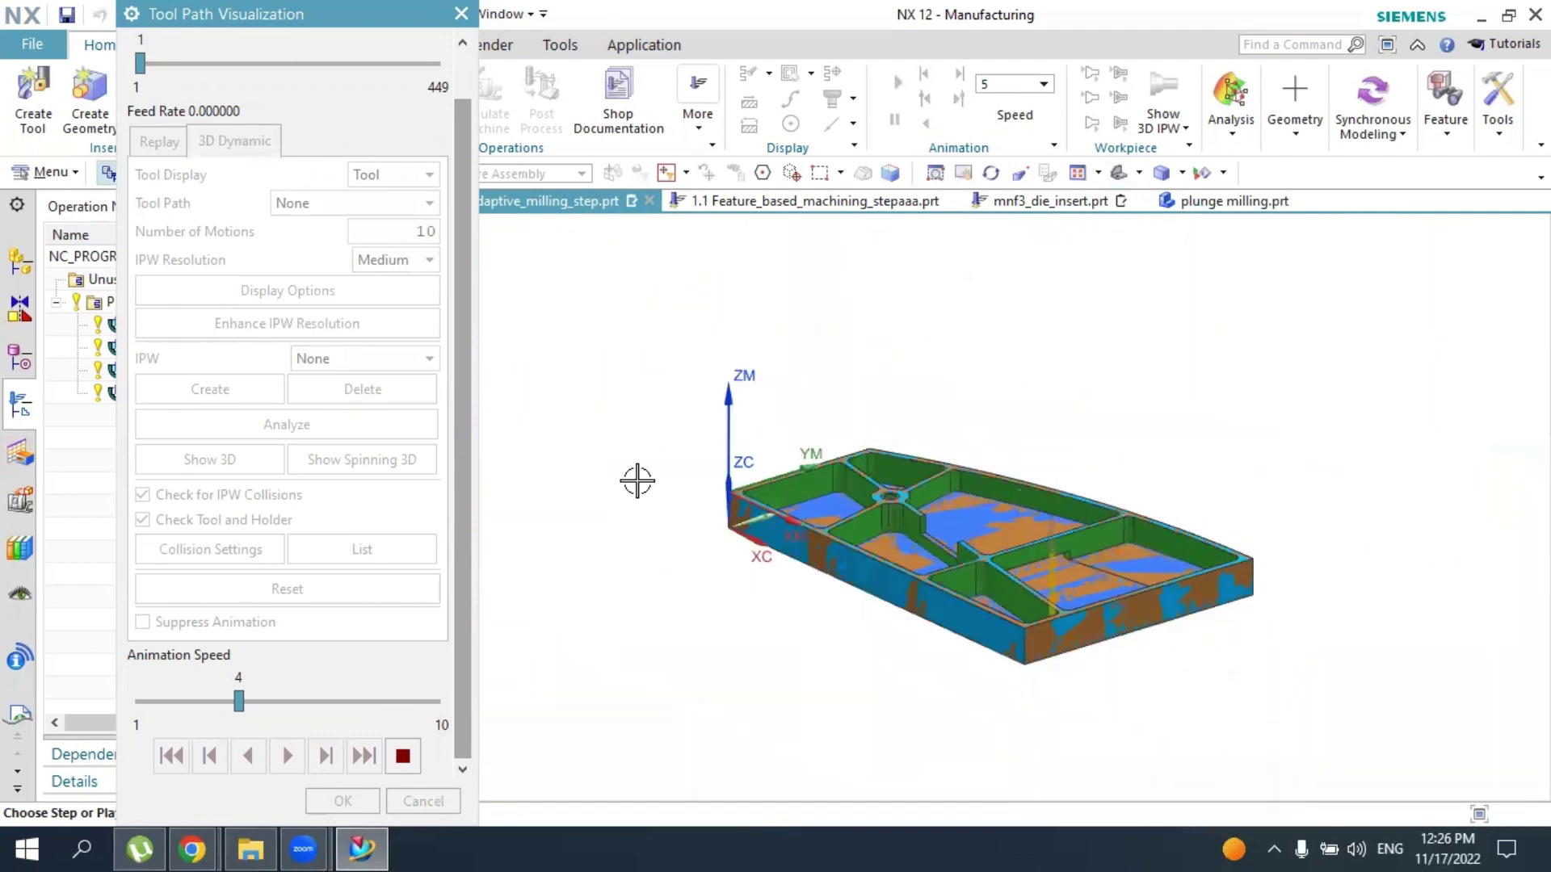
scroll(1002, 614, "up", 4)
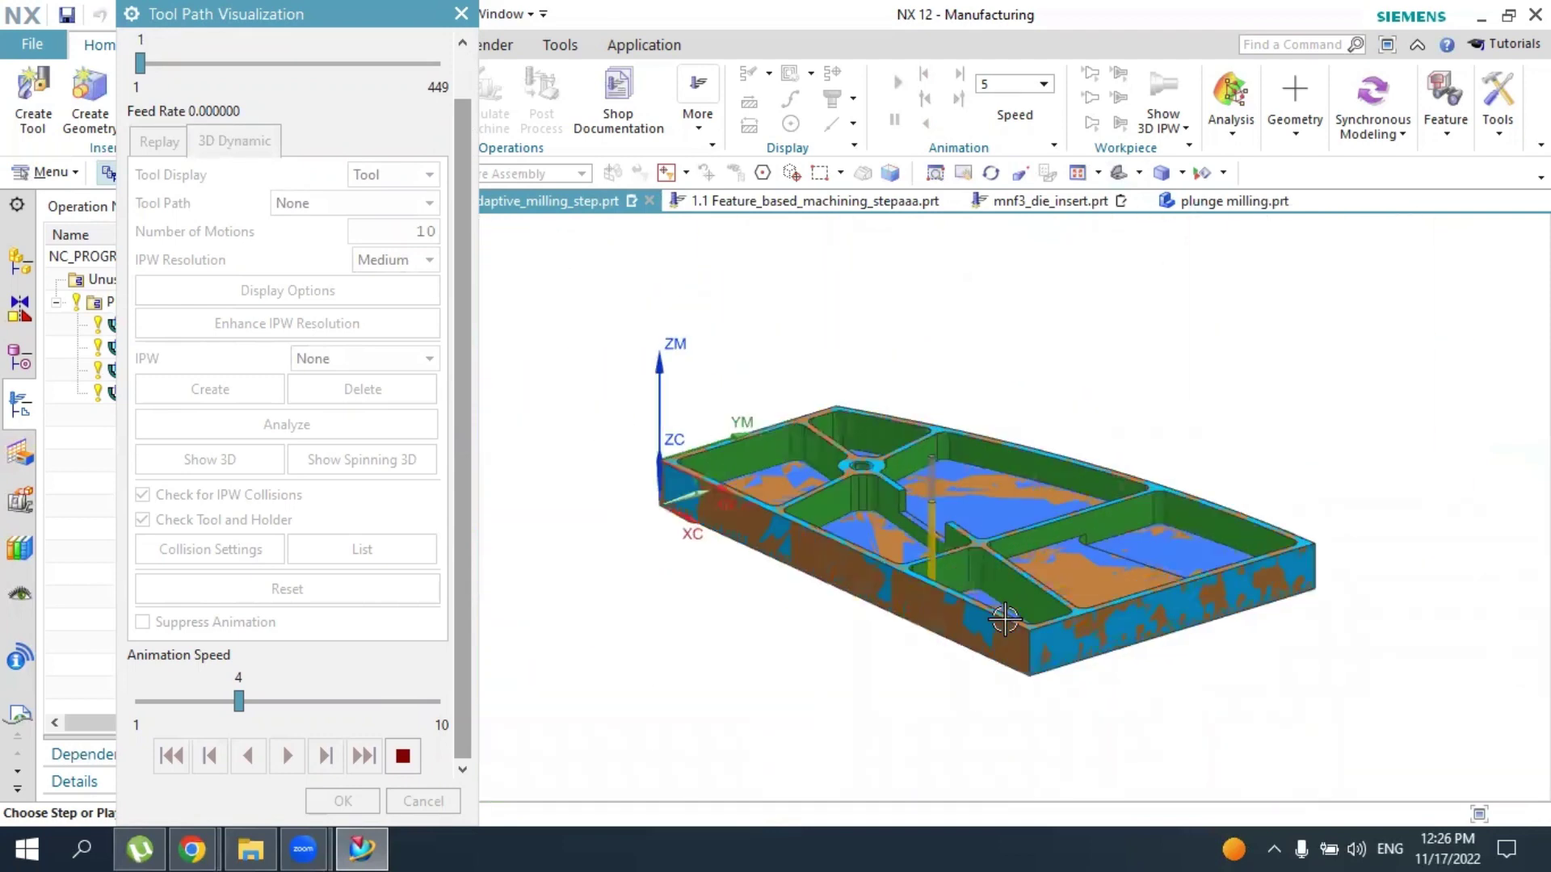
scroll(942, 580, "up", 4)
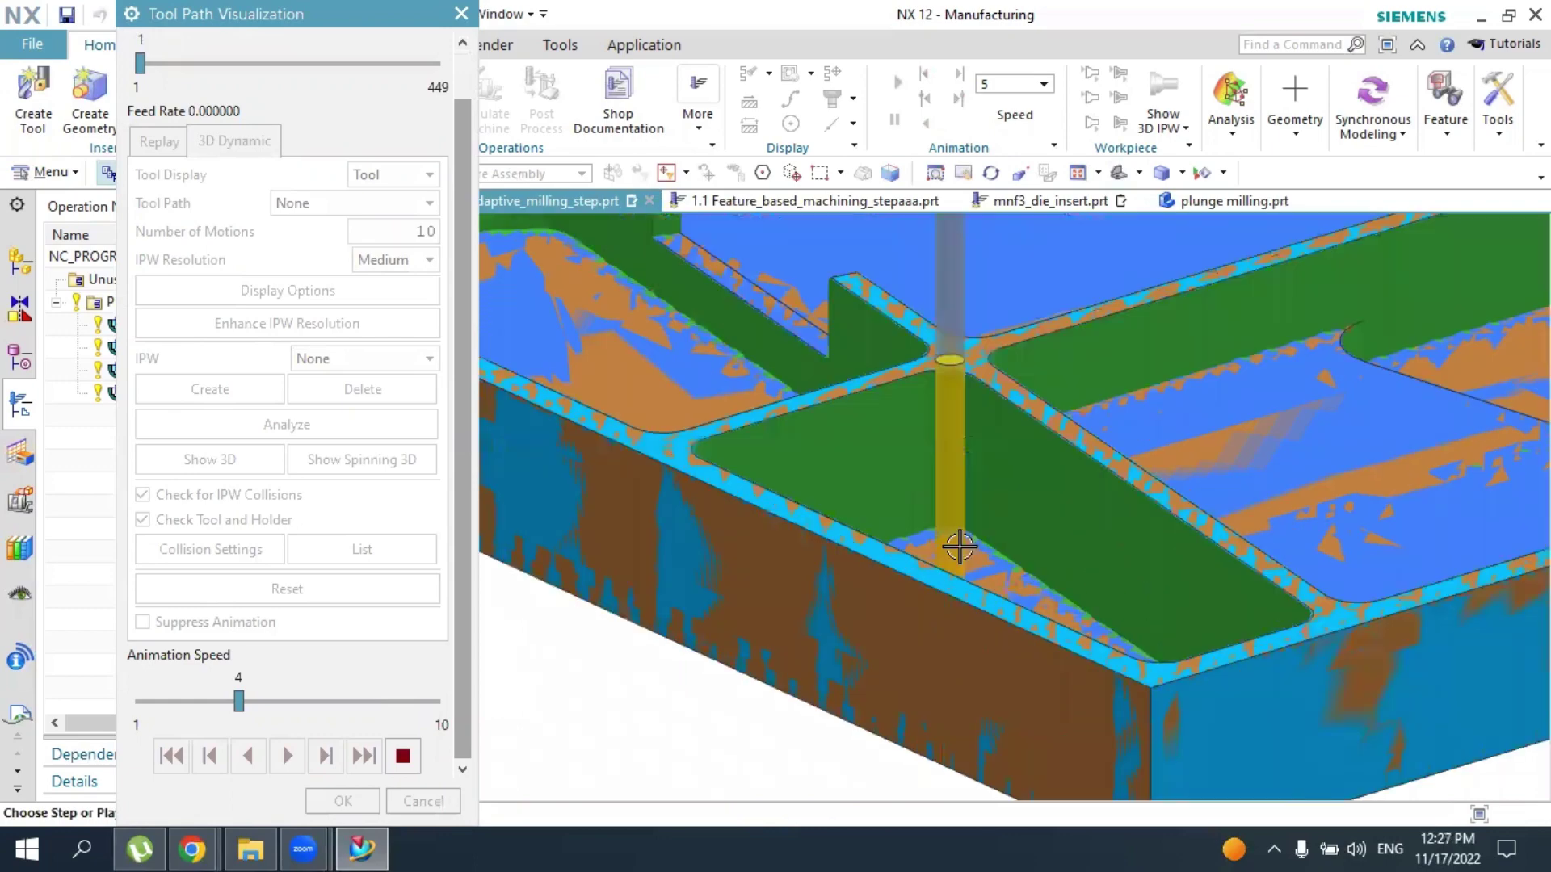
scroll(917, 401, "up", 2)
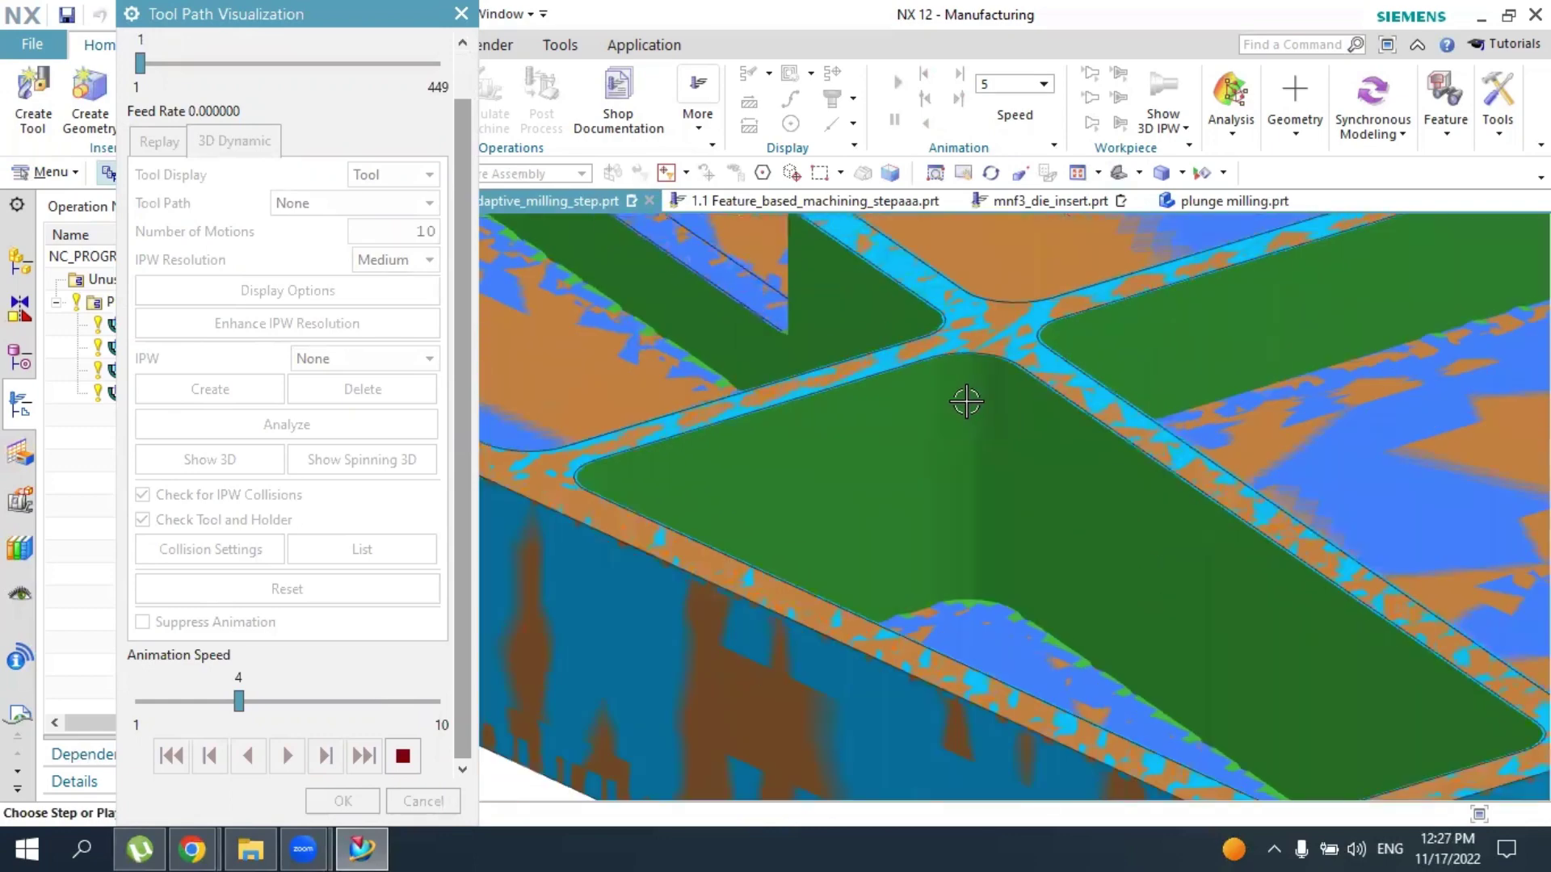
scroll(976, 411, "down", 5)
scroll(758, 284, "up", 4)
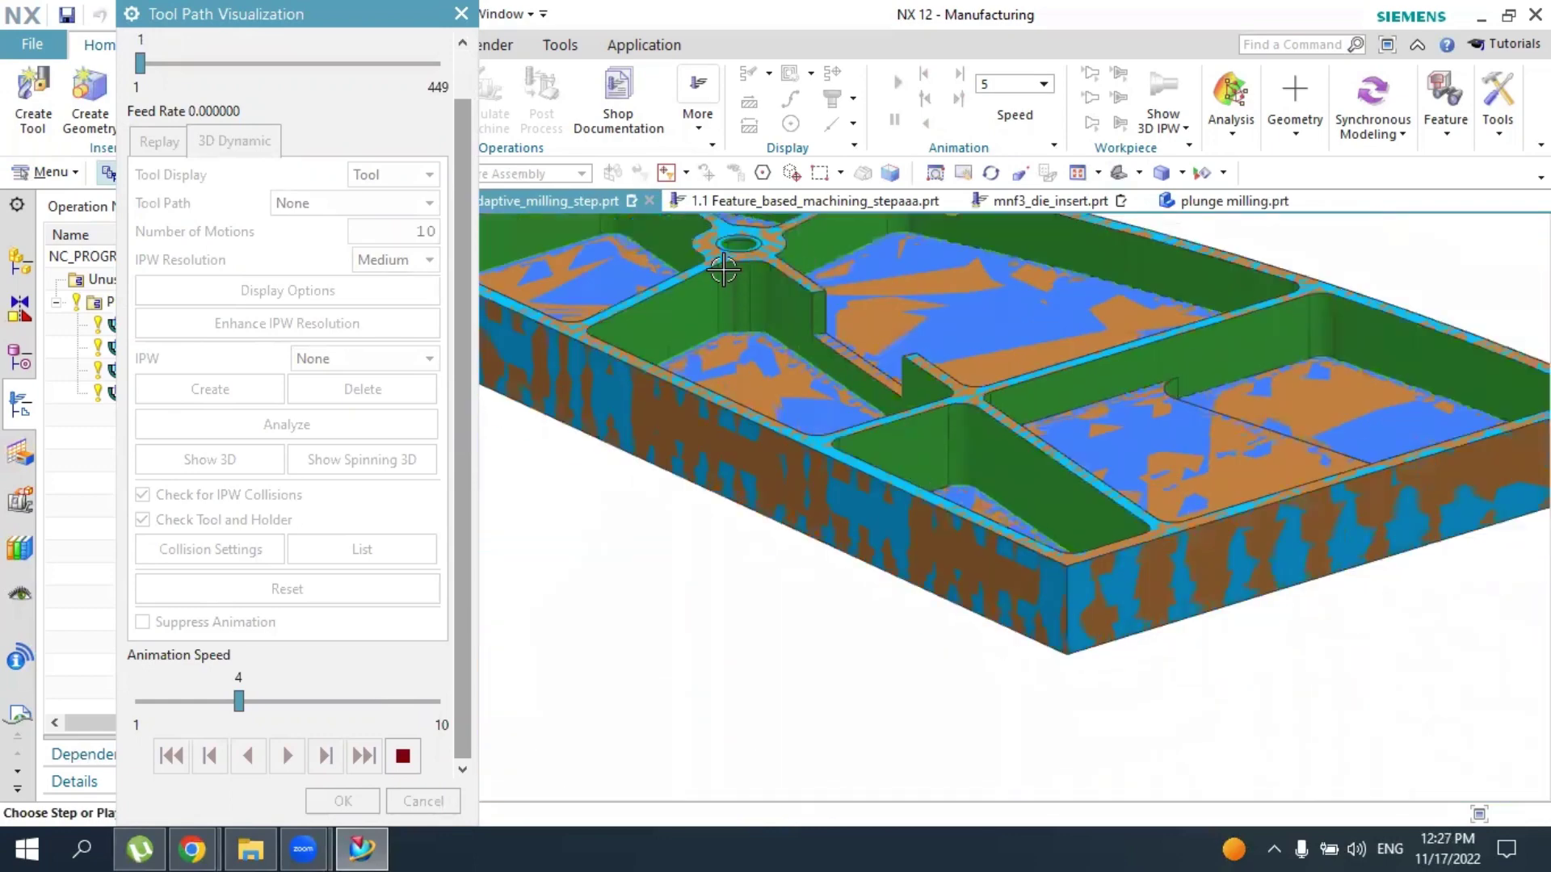
scroll(725, 315, "down", 4)
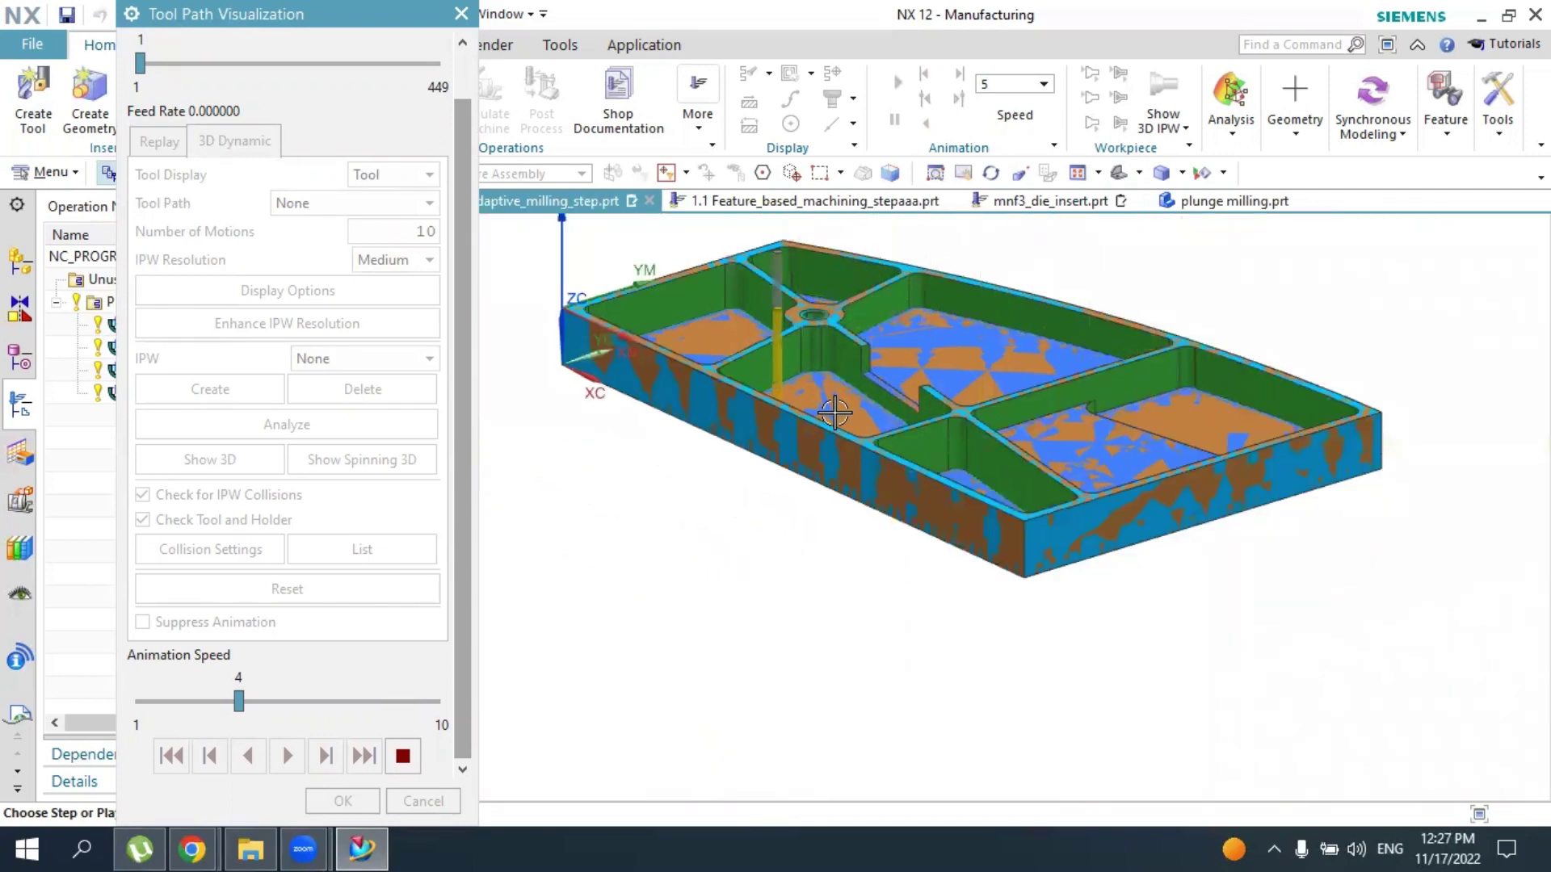
scroll(853, 390, "down", 2)
scroll(892, 314, "up", 3)
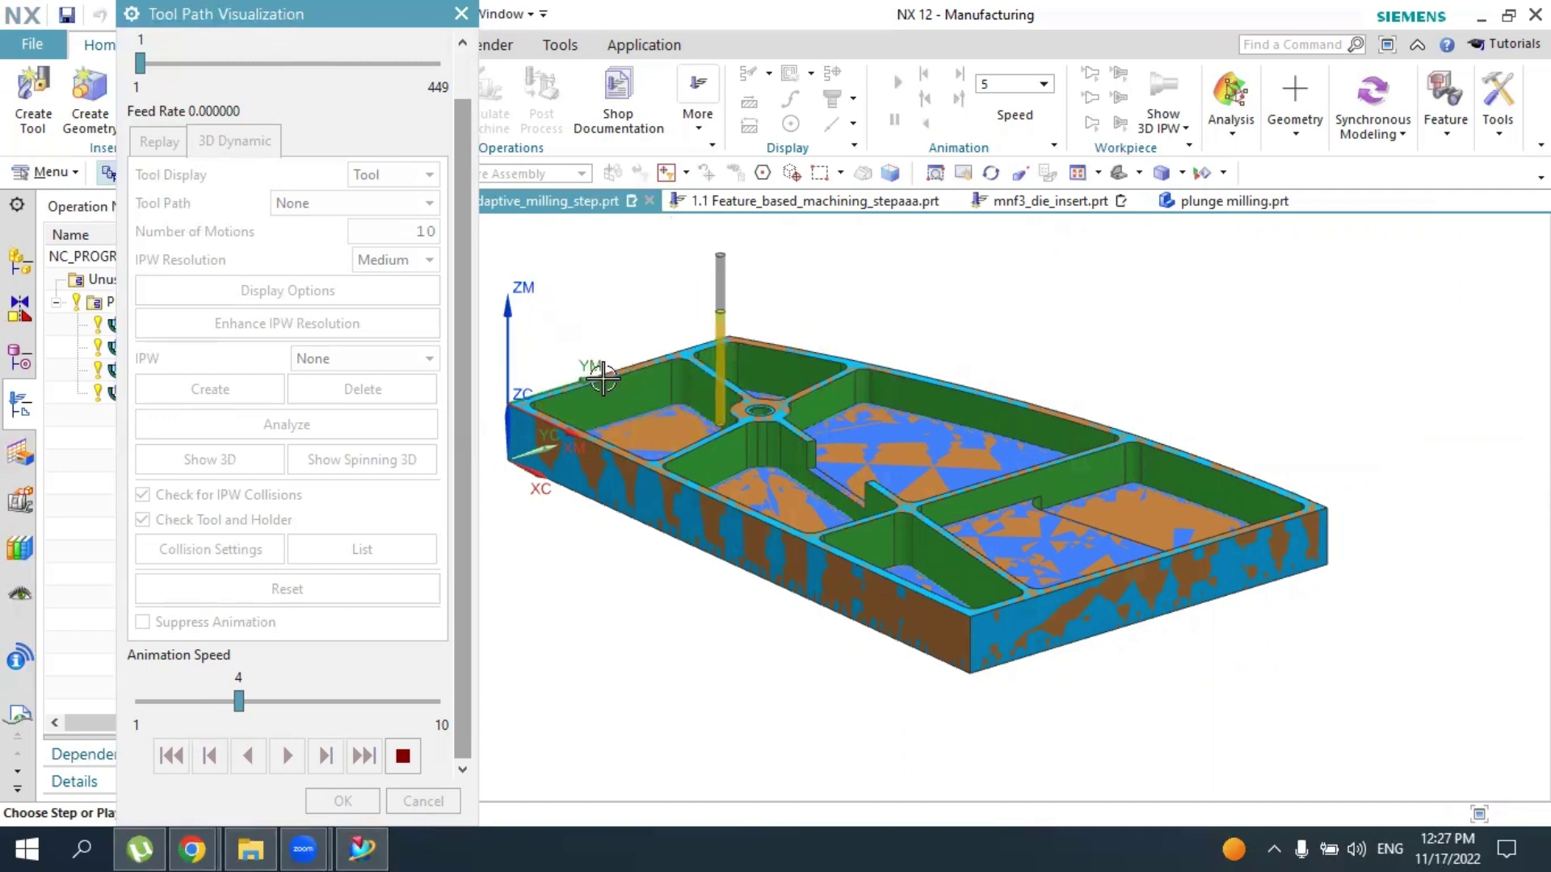
scroll(613, 376, "up", 5)
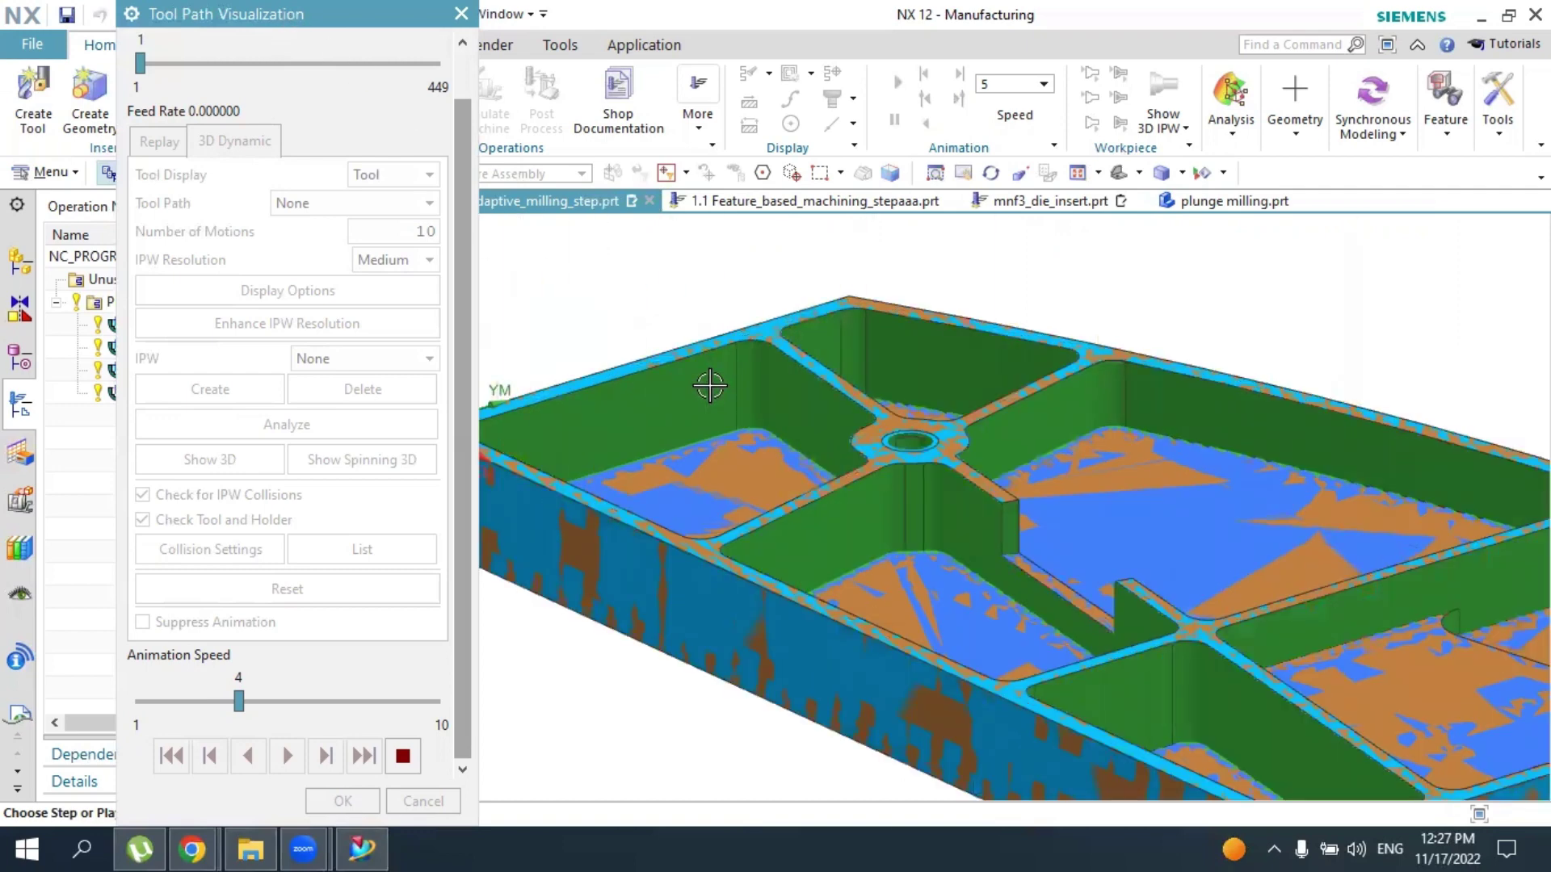
scroll(709, 385, "down", 3)
Stop the simulation, accept ZLEVEL_PROFILE, and display the REST_MILLING and ZLEVEL_PROFILE paths
left_click(402, 756)
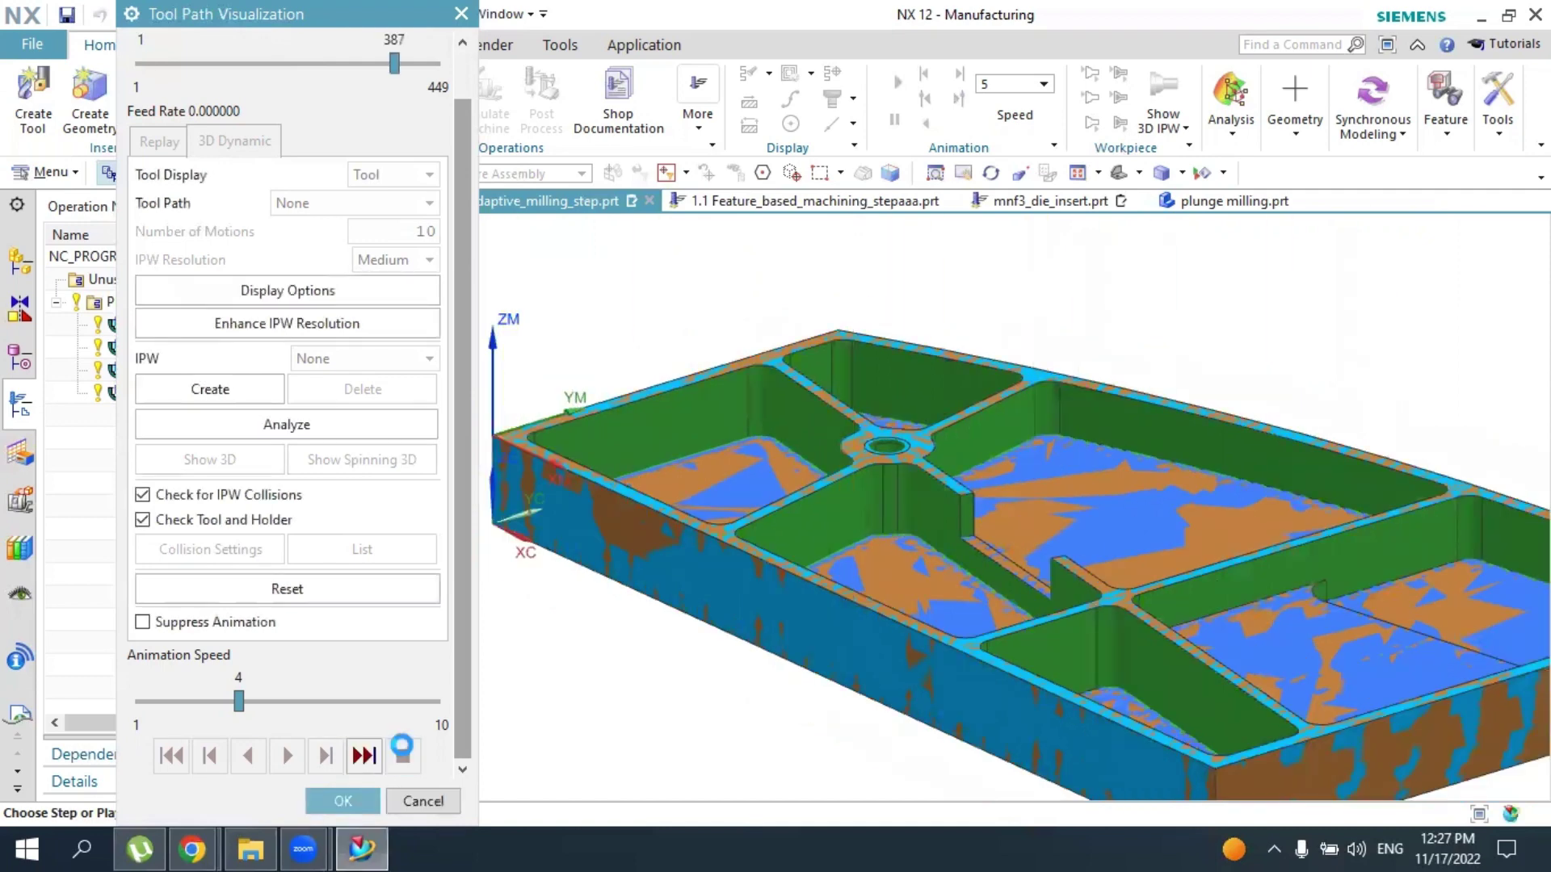
left_click(343, 802)
left_click(344, 800)
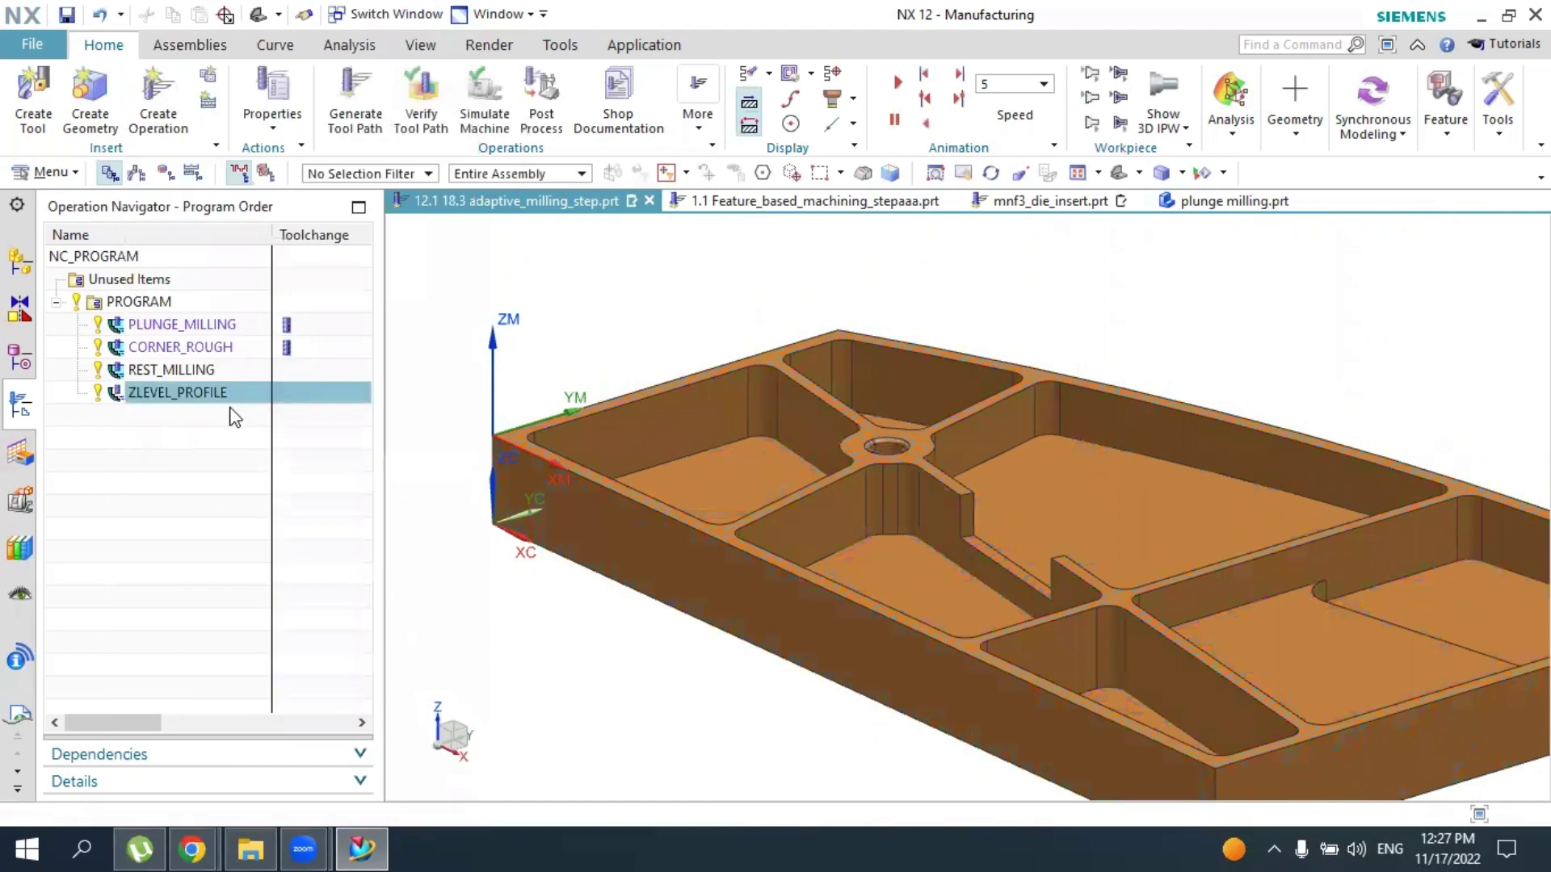
left_click(191, 375)
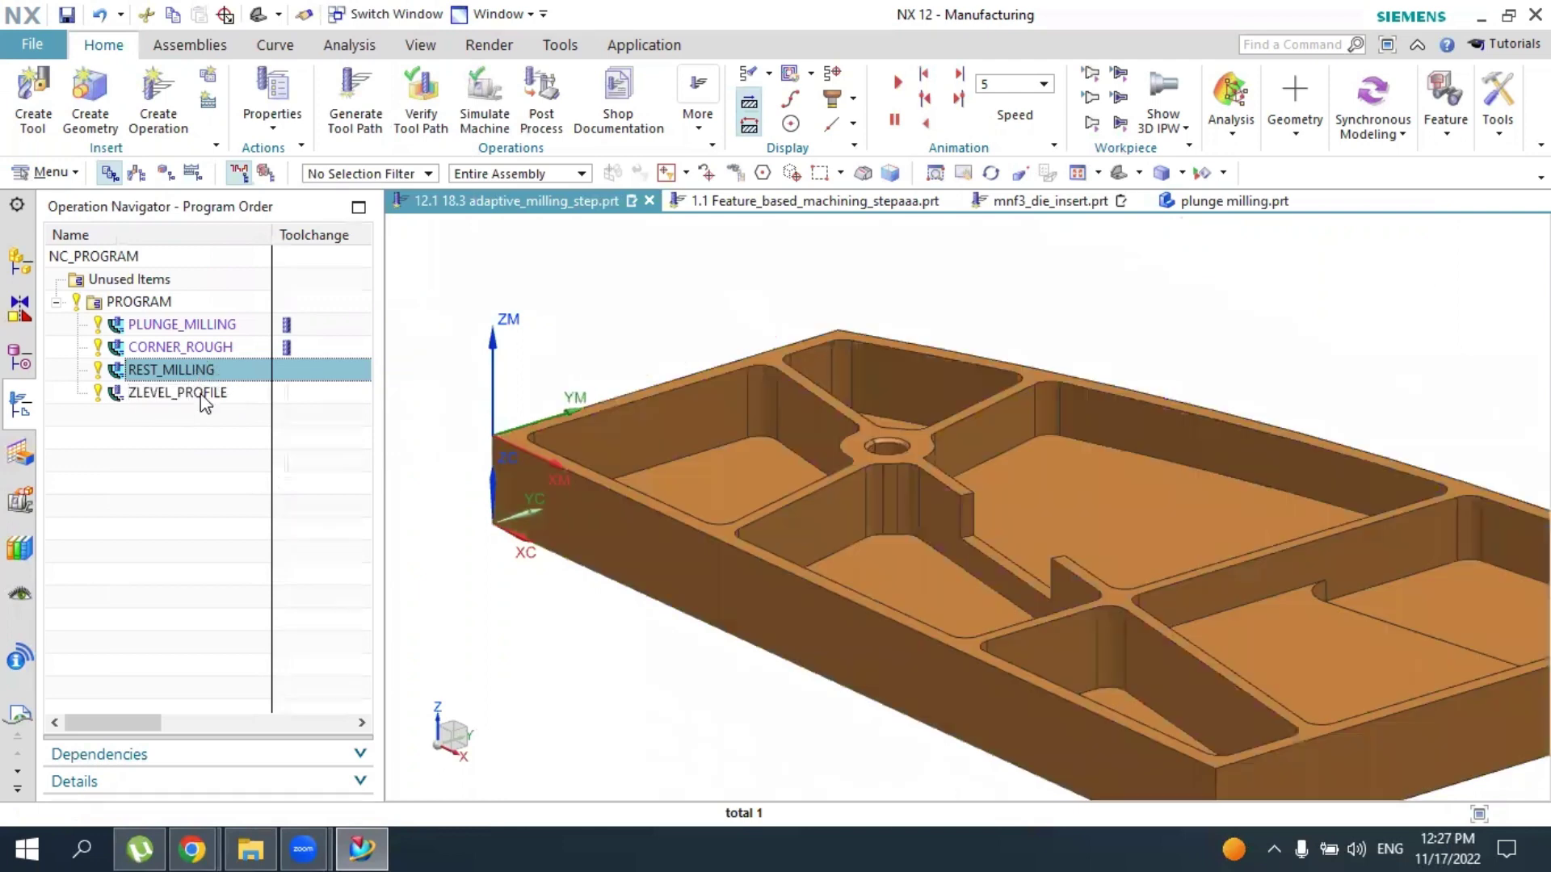
left_click(200, 395)
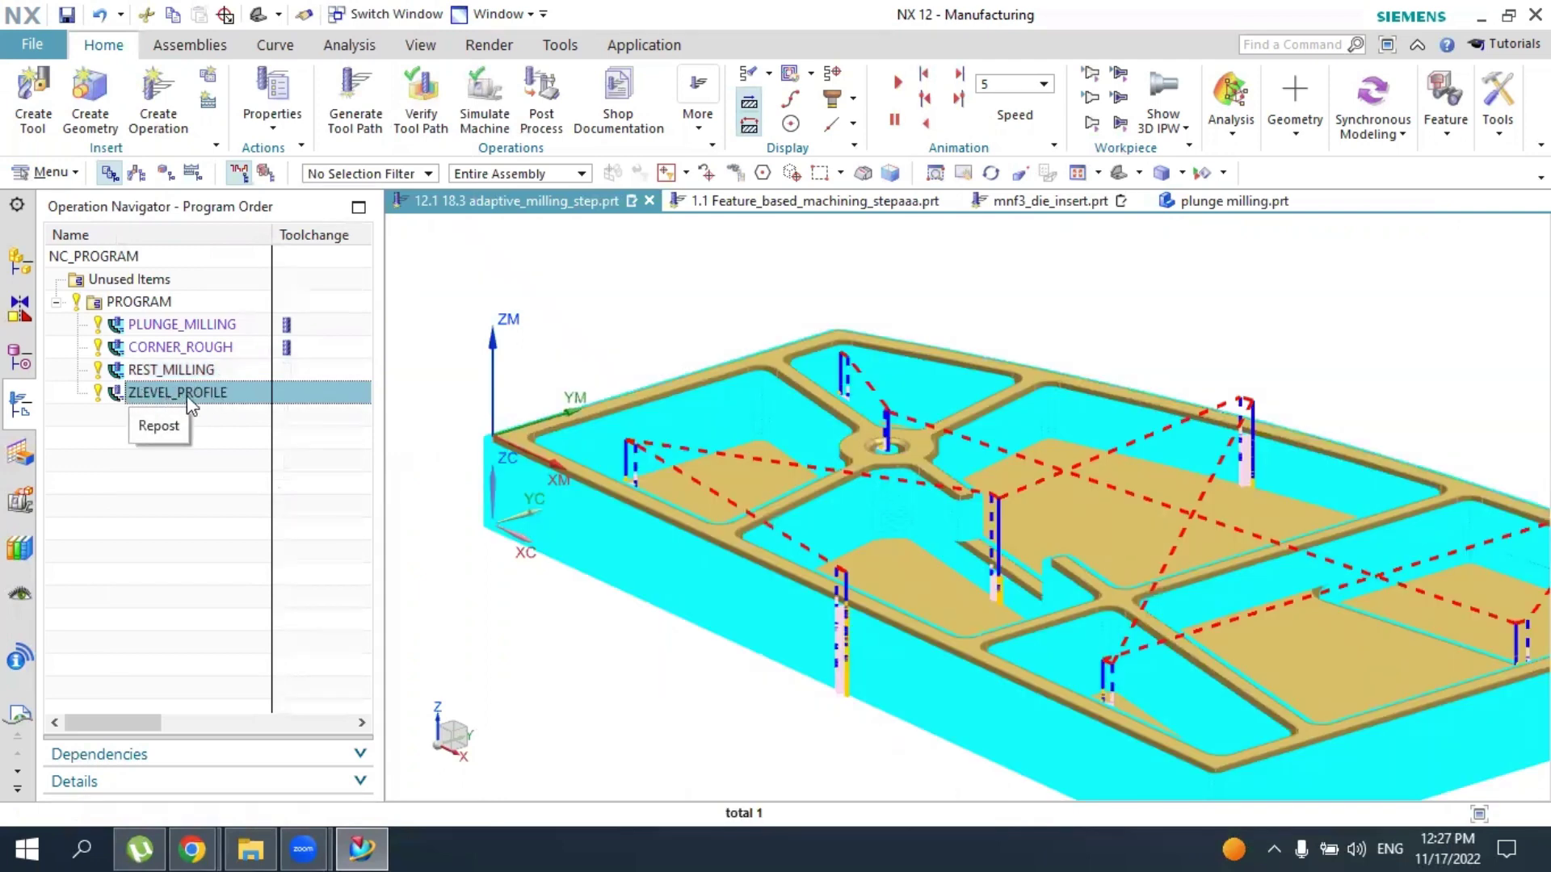
left_click(183, 375)
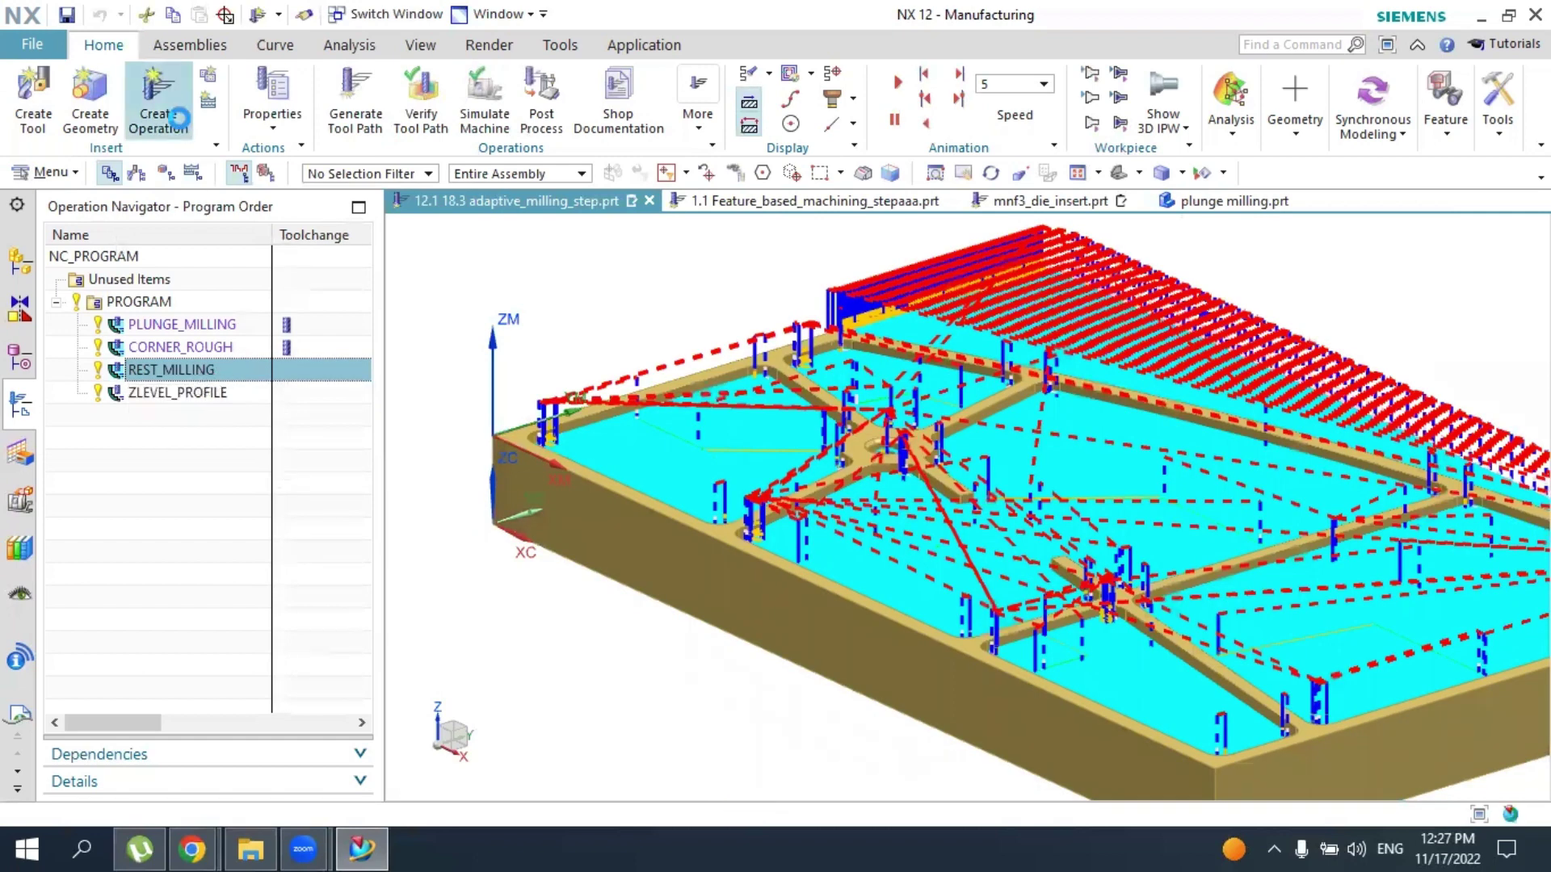
left_click(159, 101)
mouse_move(194, 208)
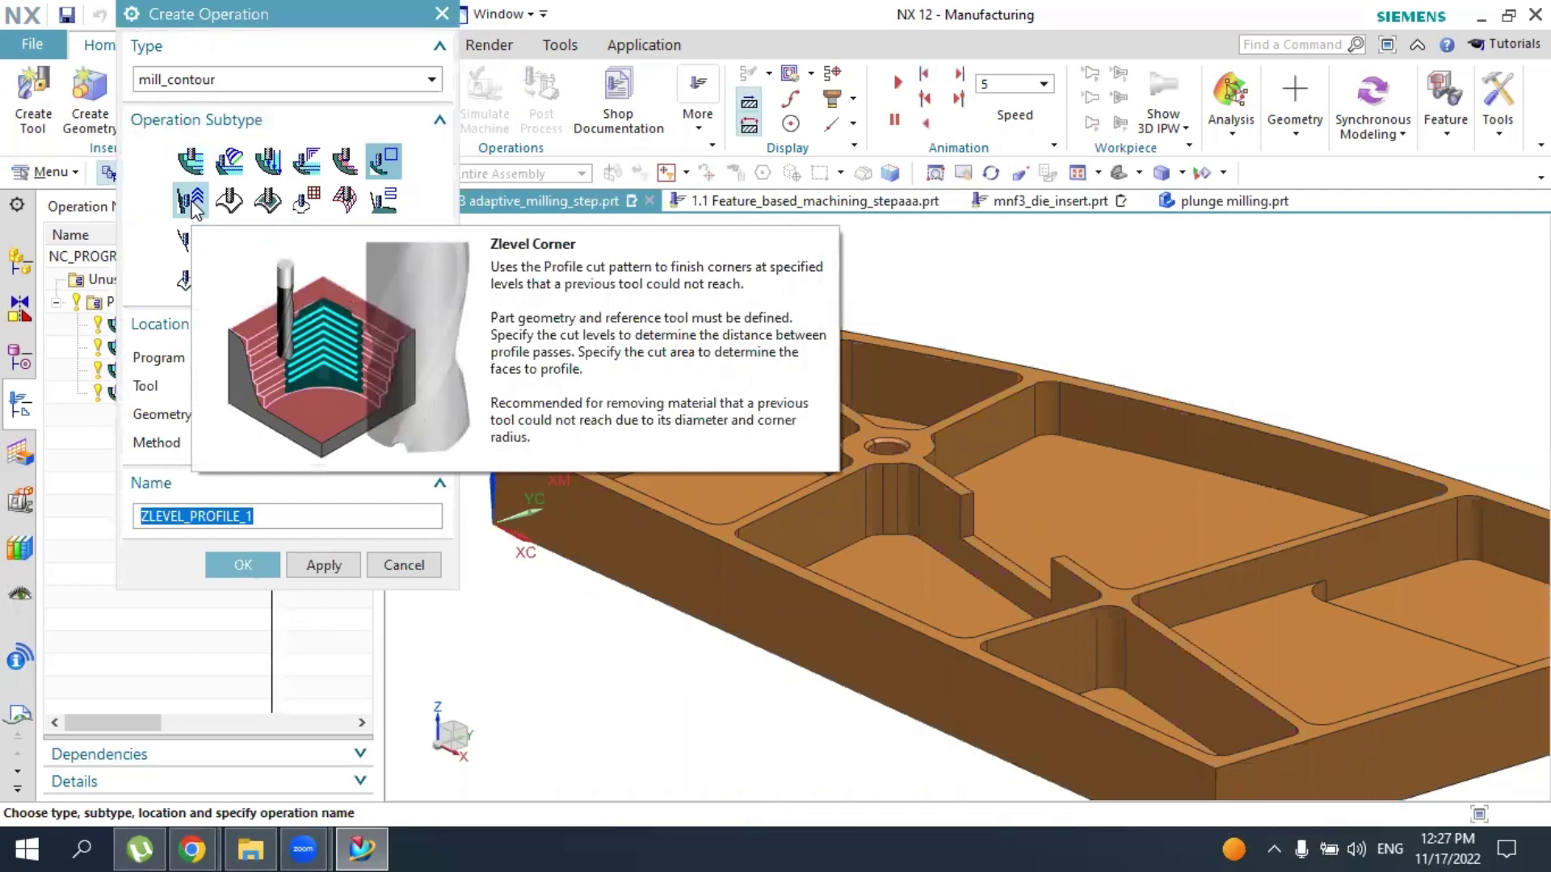
left_click(191, 202)
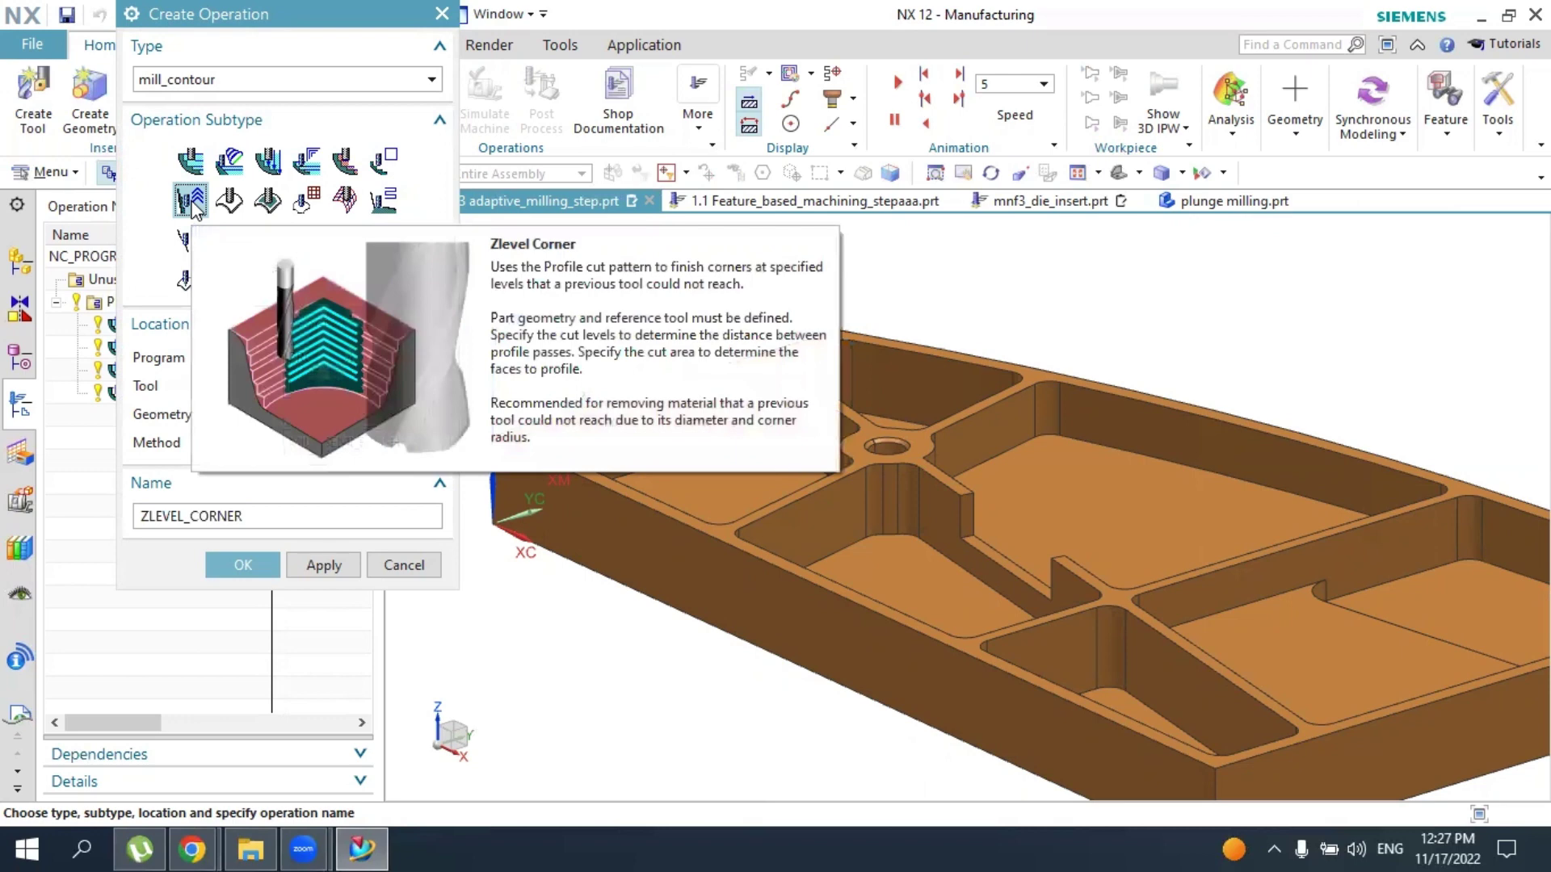
scroll(938, 358, "up", 3)
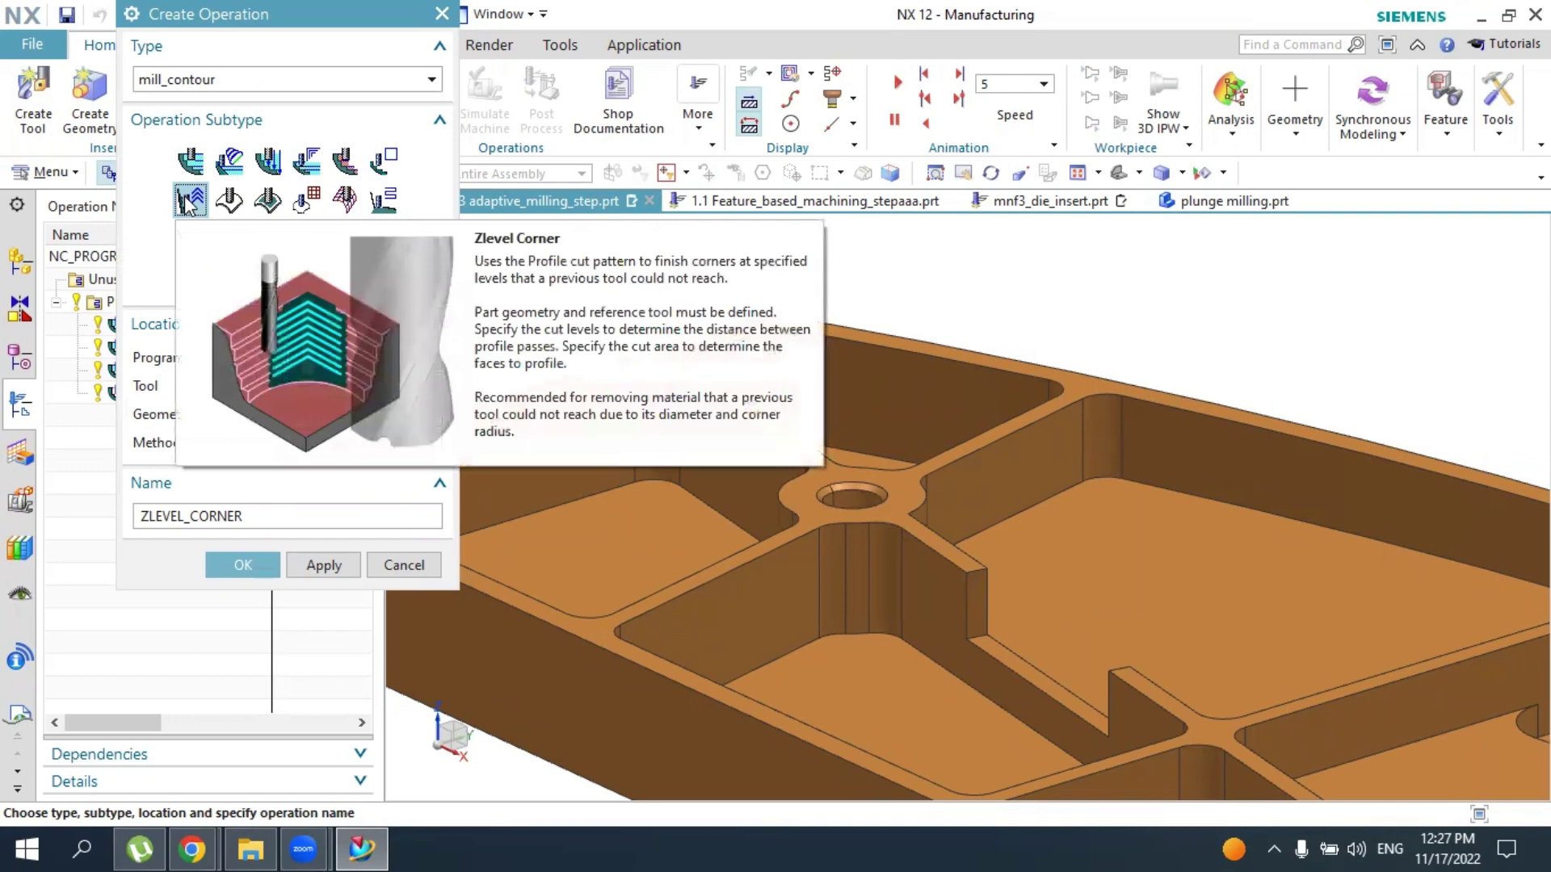
left_click(404, 564)
Delete the REST_MILLING and ZLEVEL_PROFILE operations and start a new ZLEVEL_CORNER operation
left_click(220, 394)
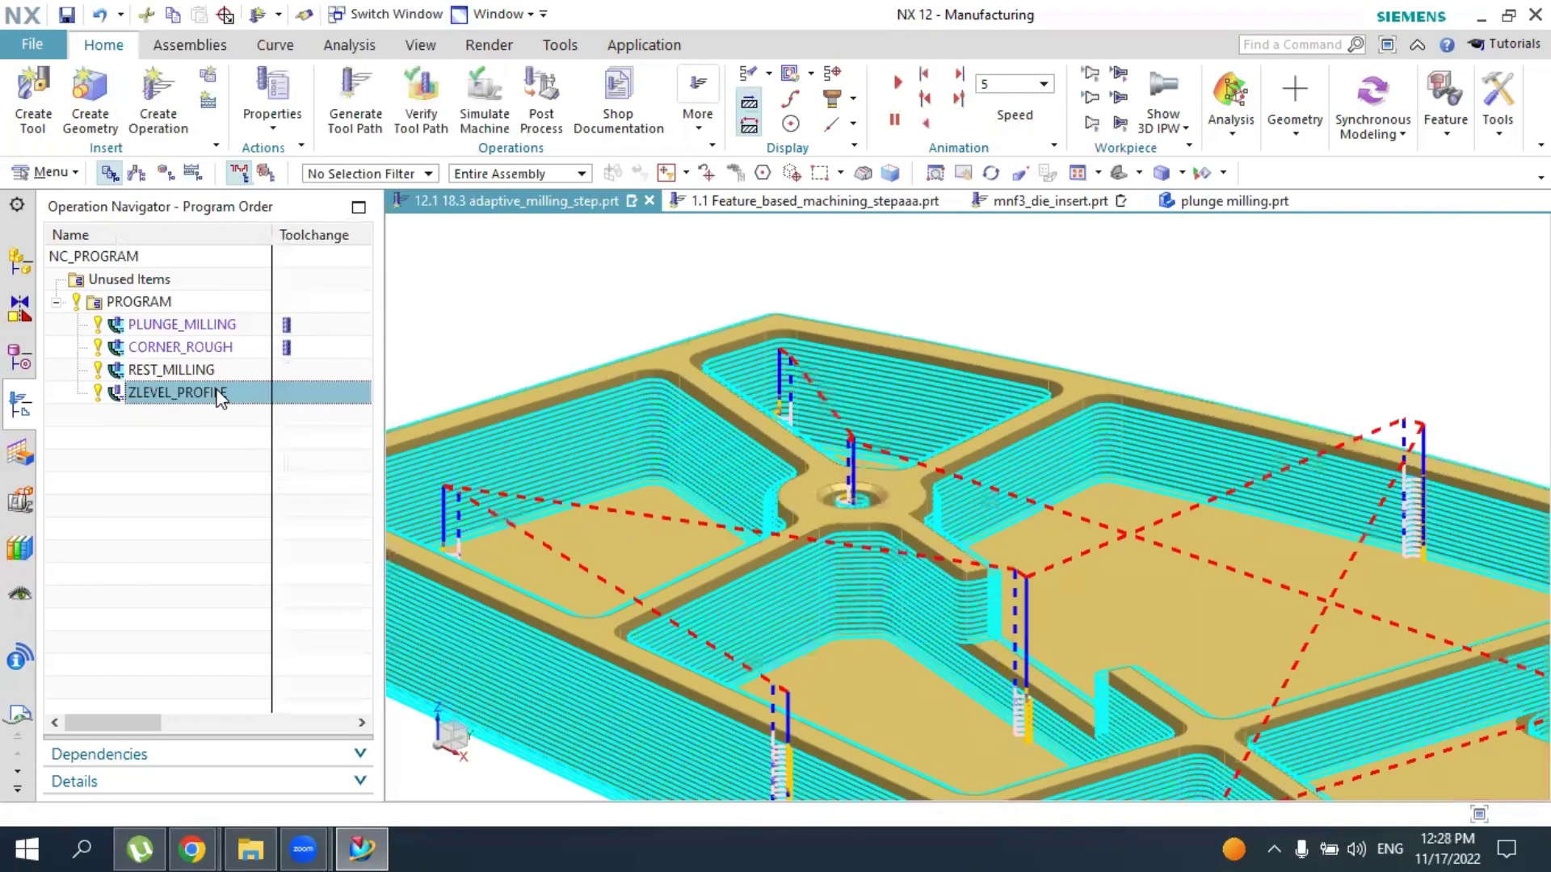
left_click(205, 366, "ctrl")
right_click(205, 366)
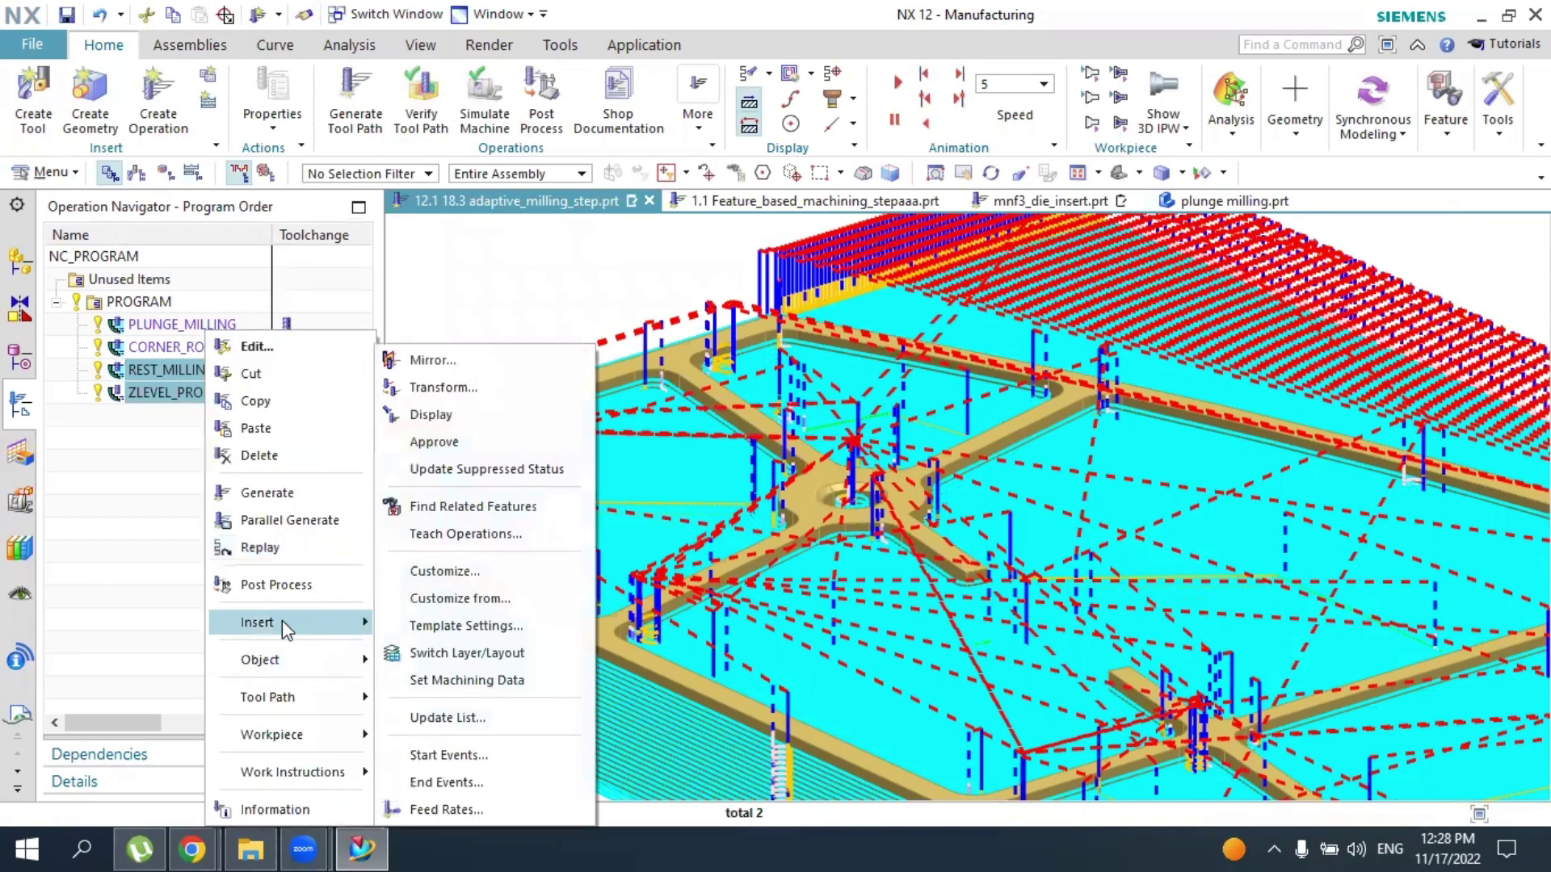
left_click(279, 456)
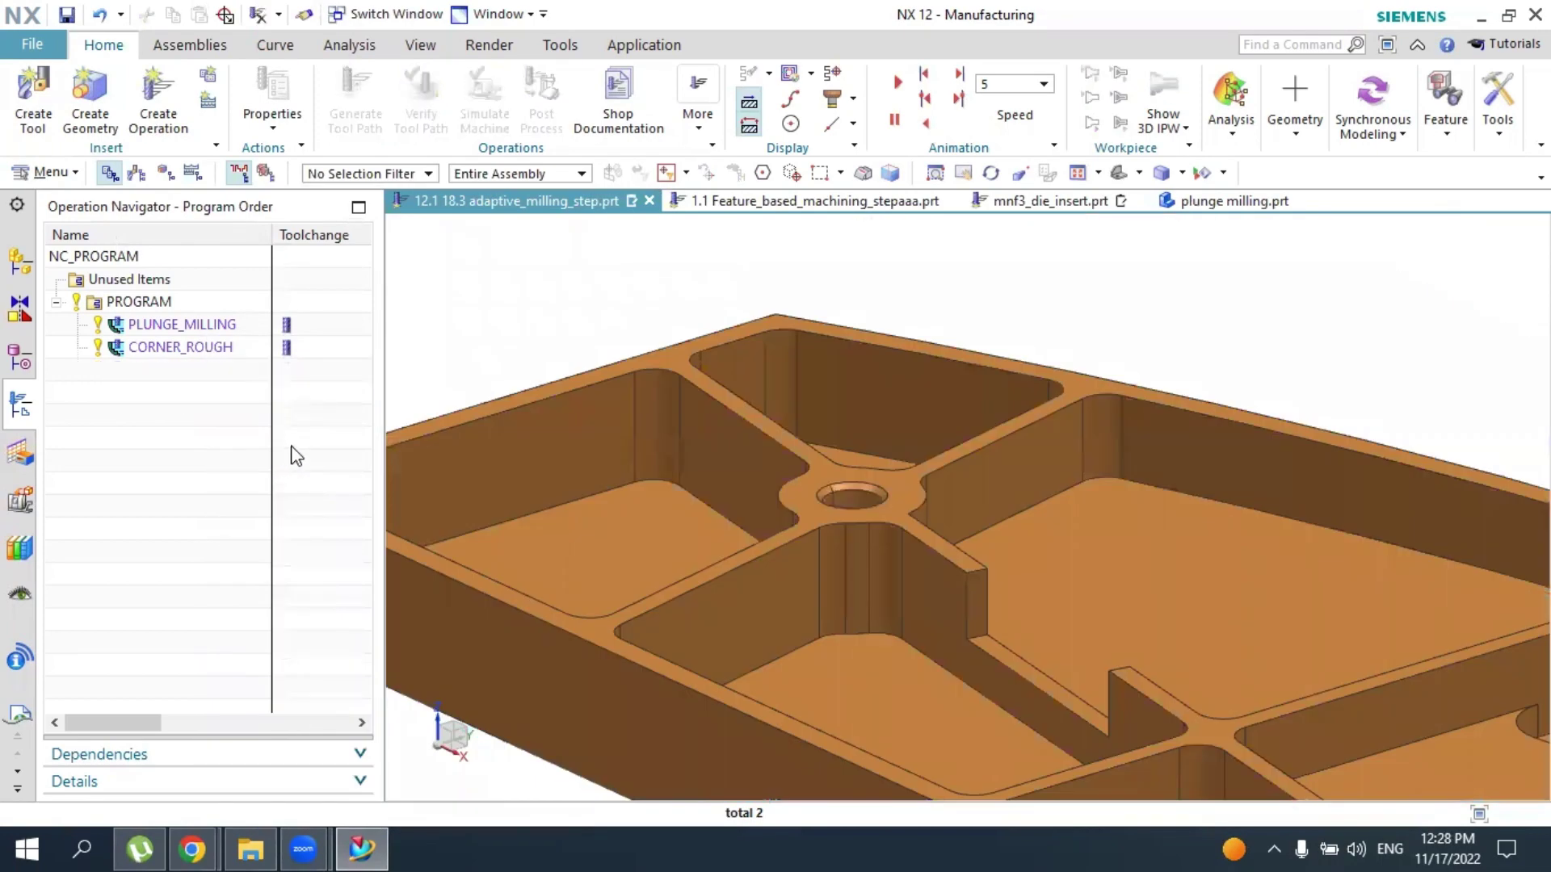
left_click(167, 121)
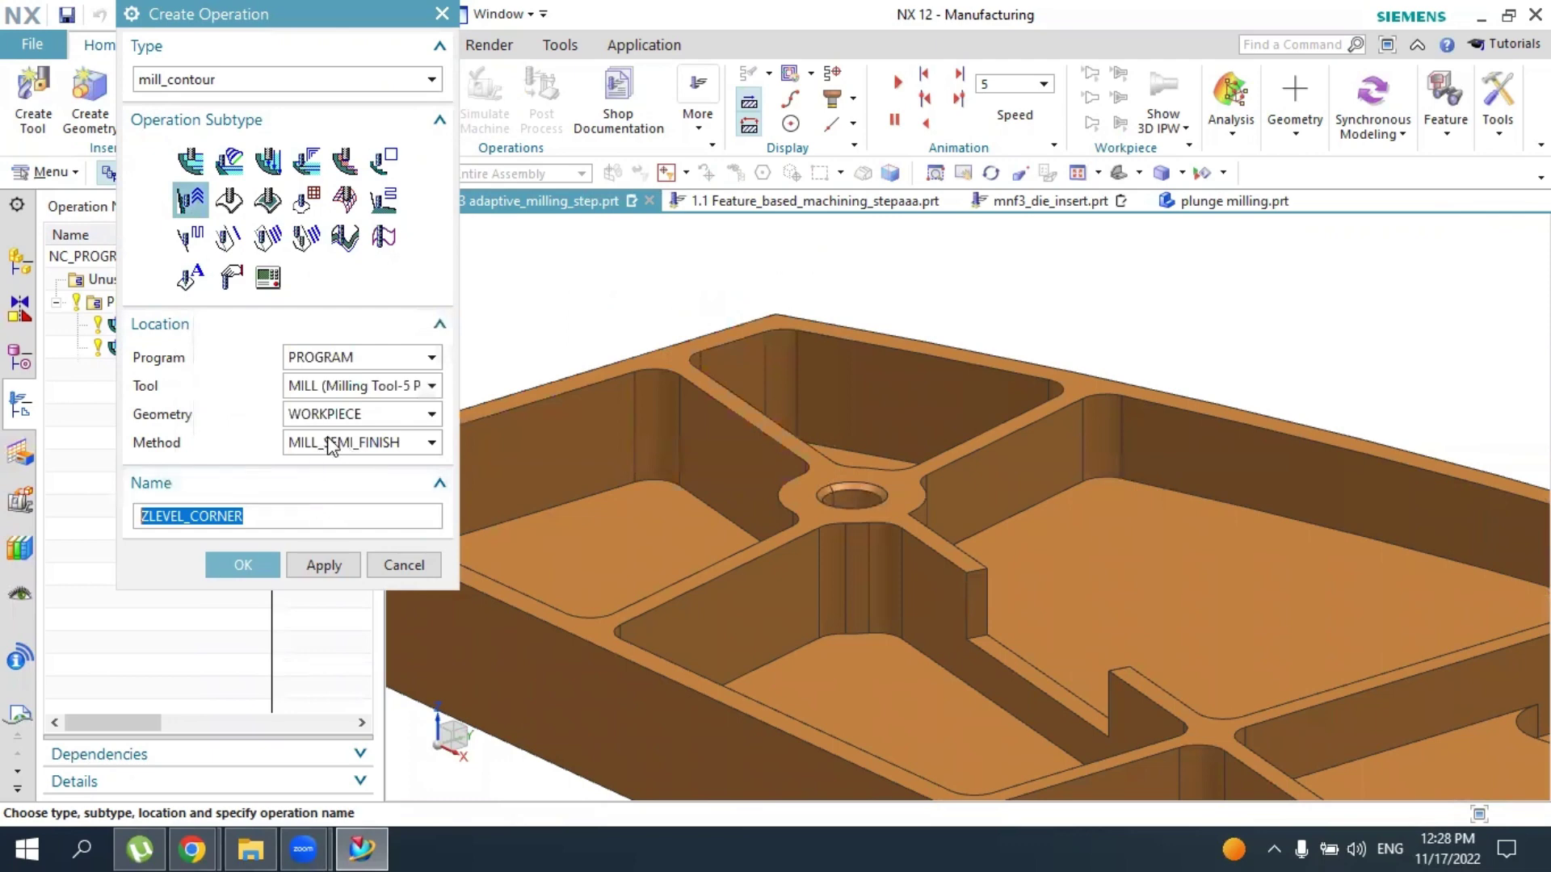
Create the ZLEVEL_CORNER operation and set its reference tool to MILL_END_10
left_click(260, 564)
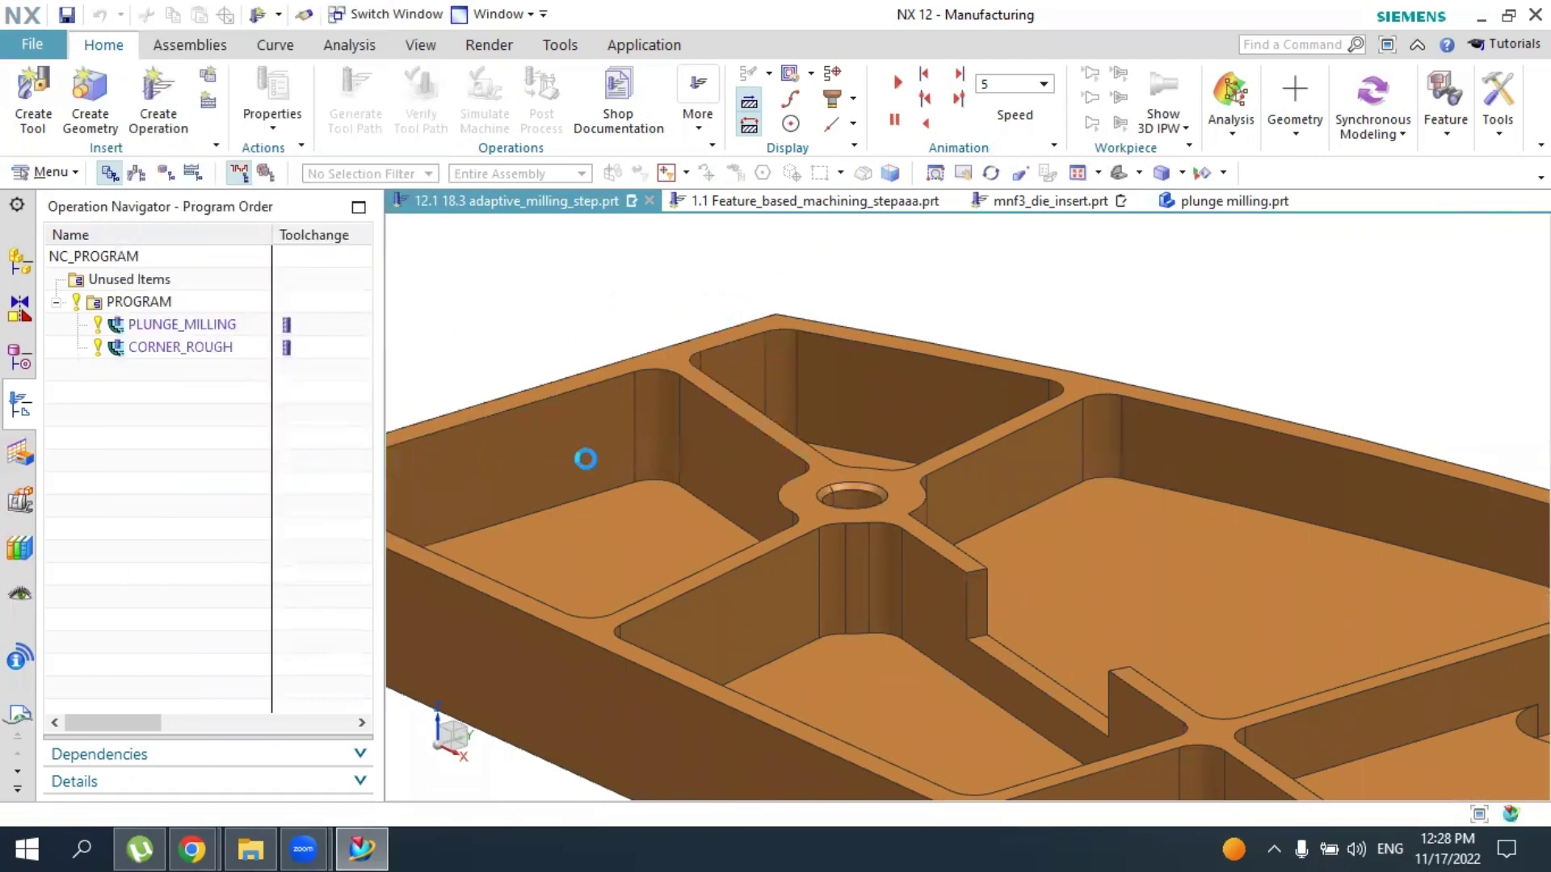
scroll(1022, 453, "down", 3)
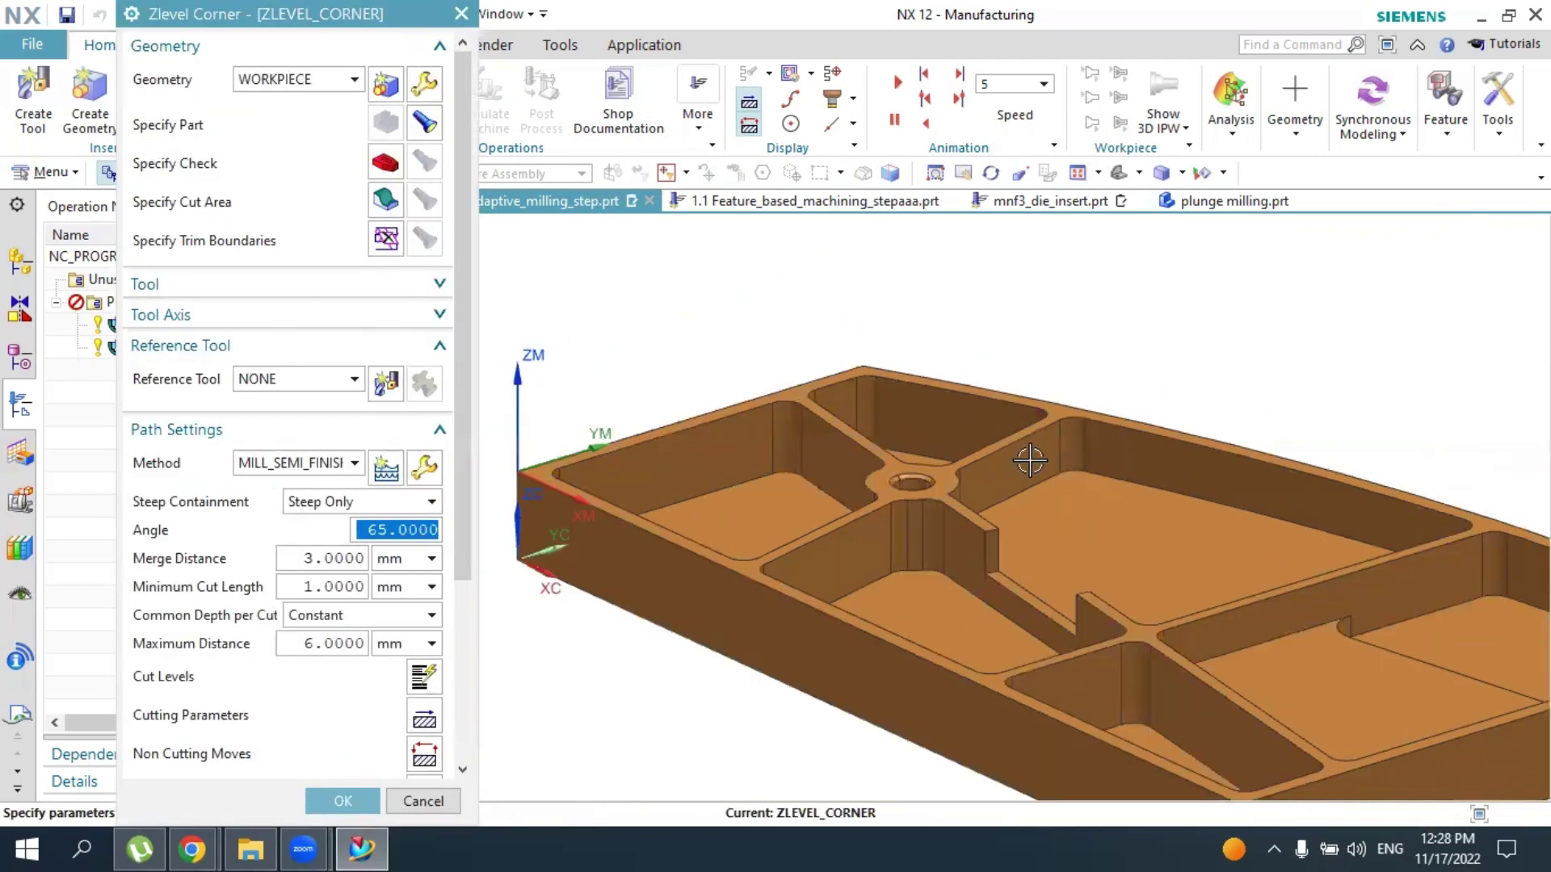
mouse_move(848, 409)
middle_mouse_down()
mouse_move(900, 425)
mouse_move(848, 436)
middle_mouse_up()
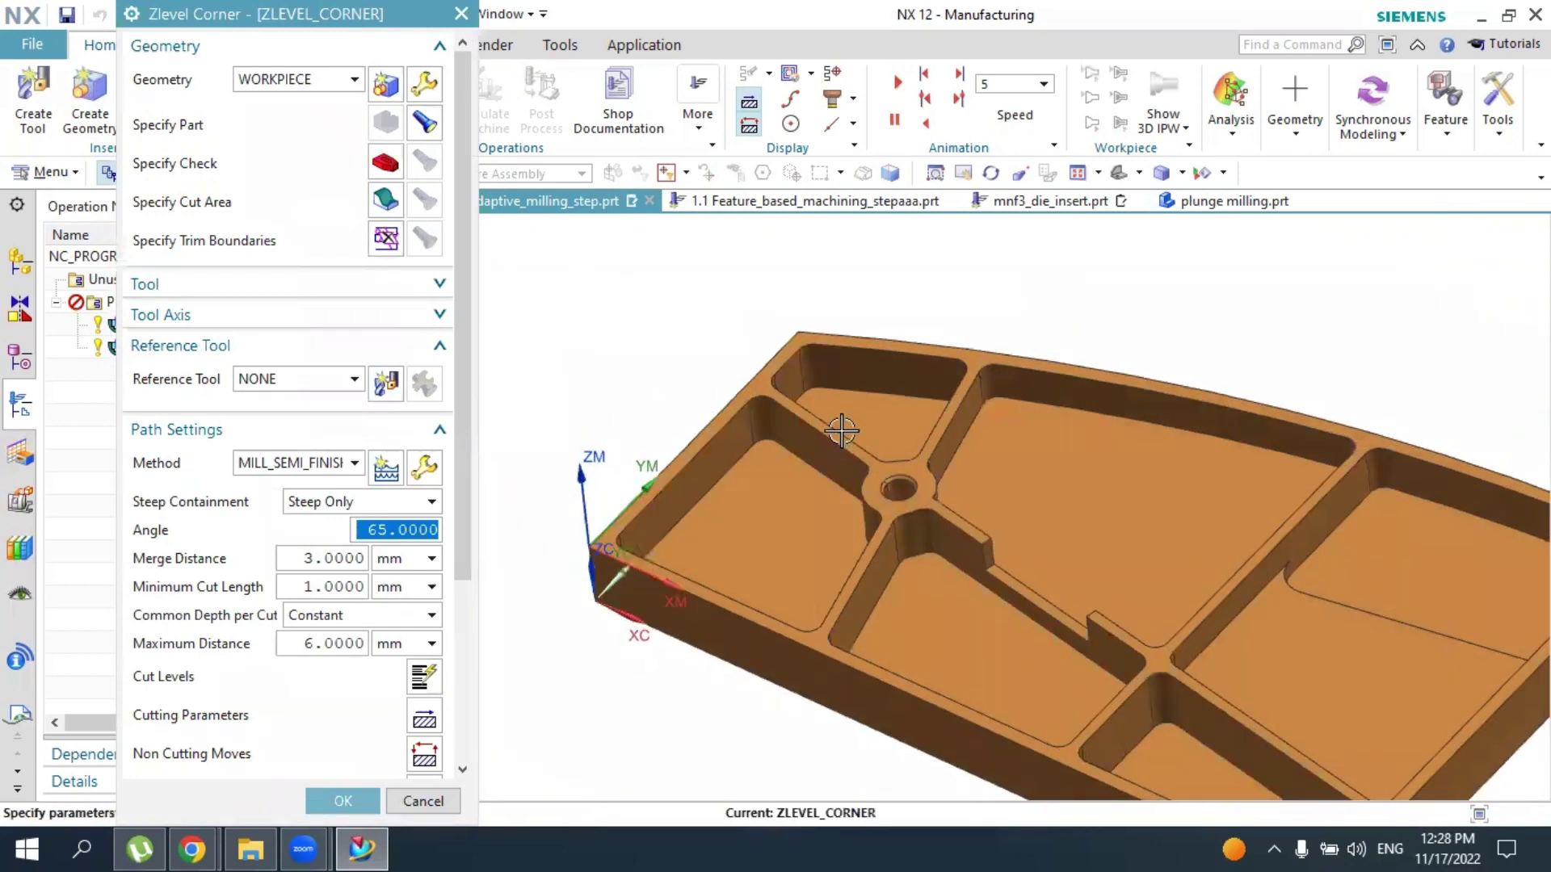
left_click(274, 383)
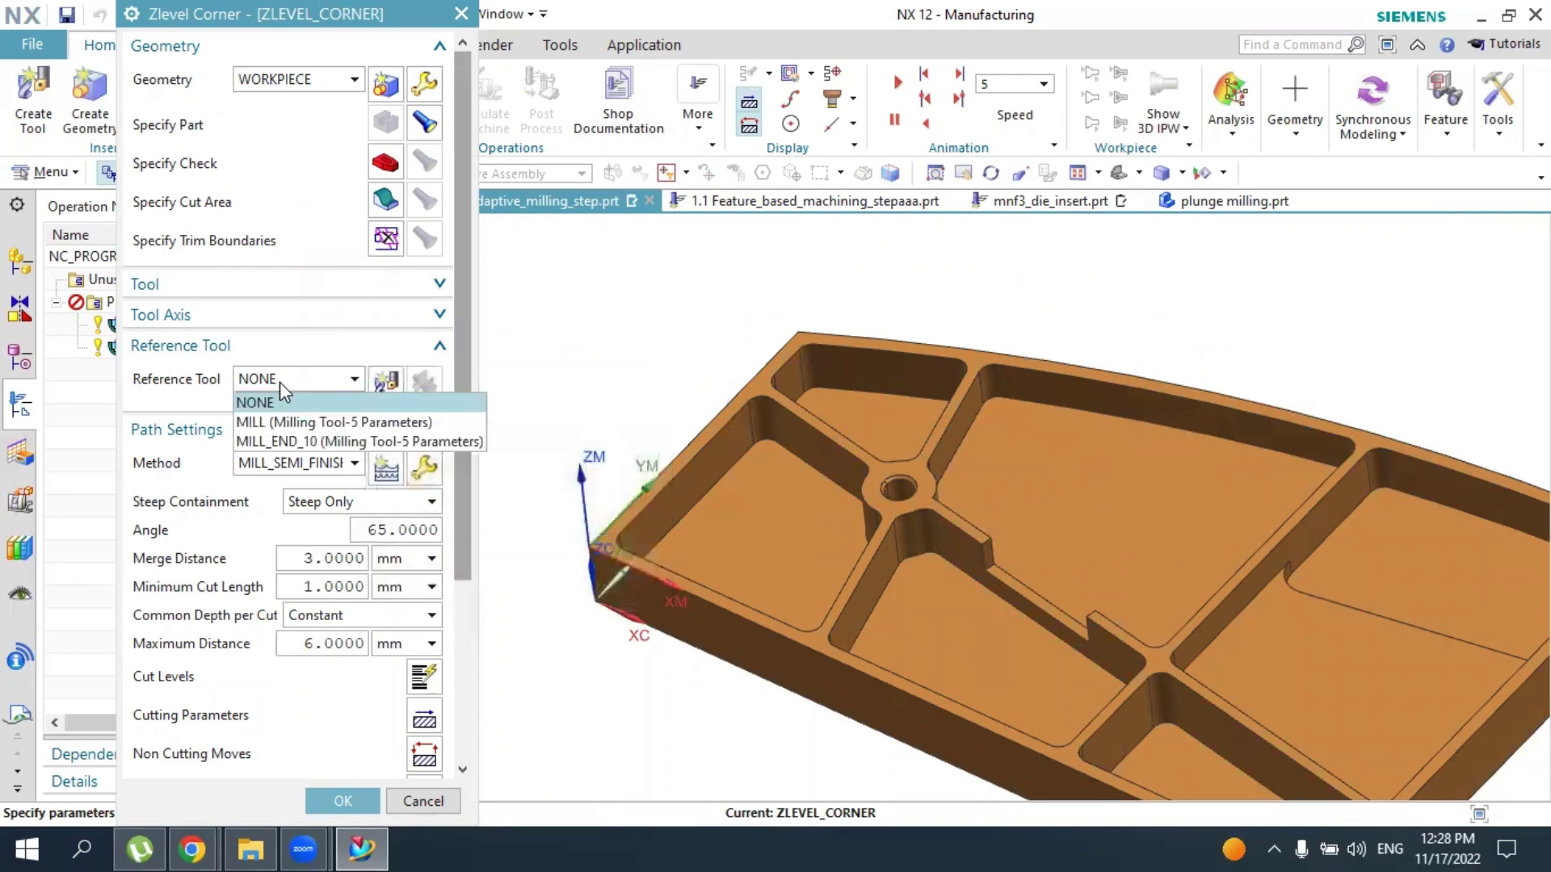
left_click(309, 443)
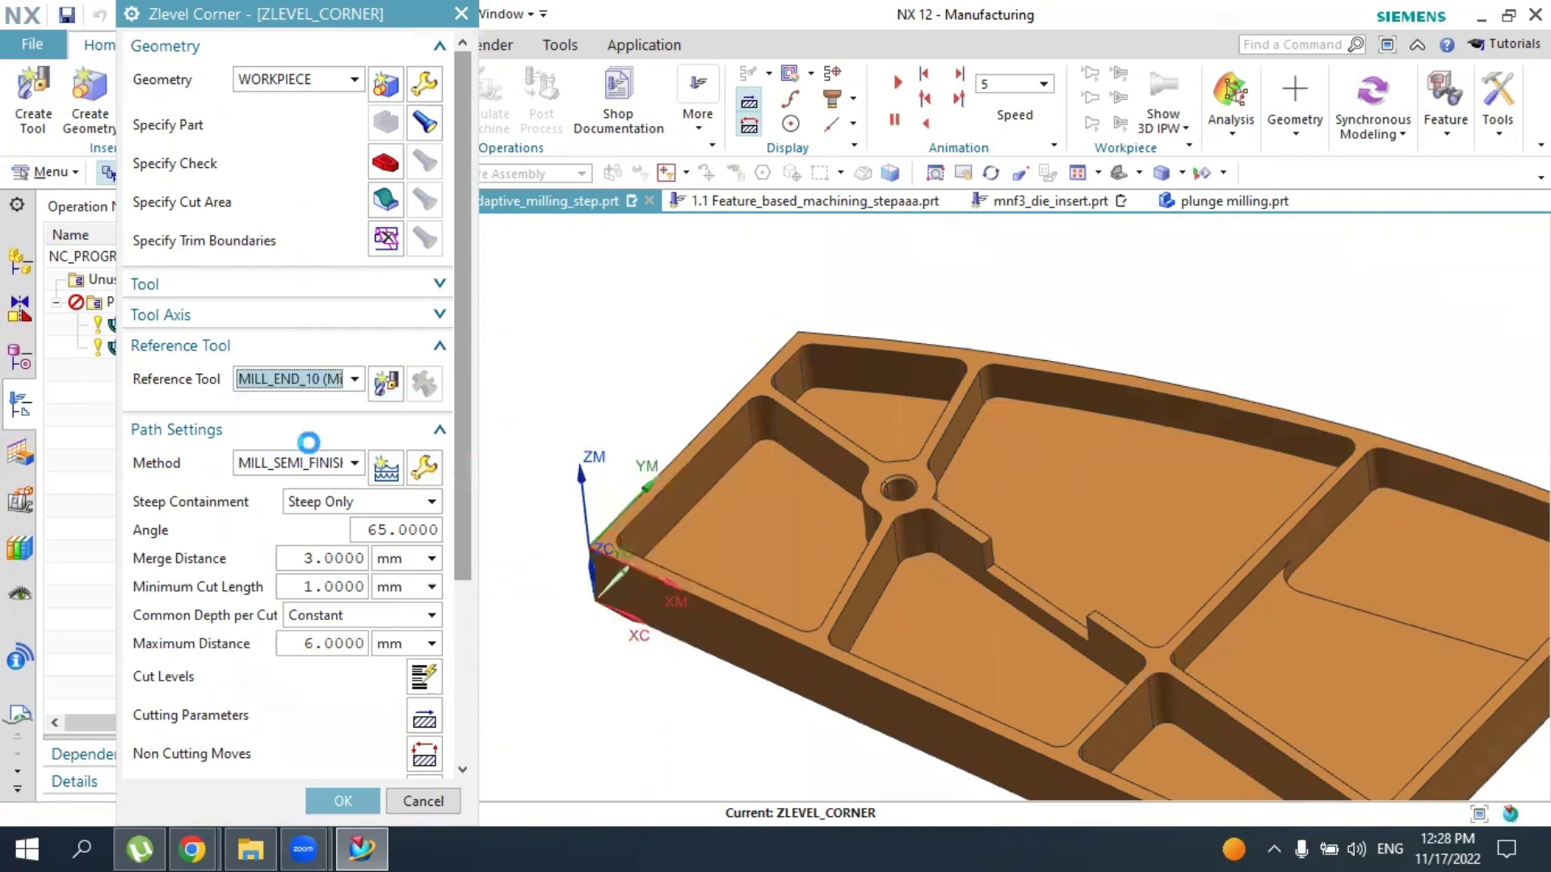
middle_click(308, 443)
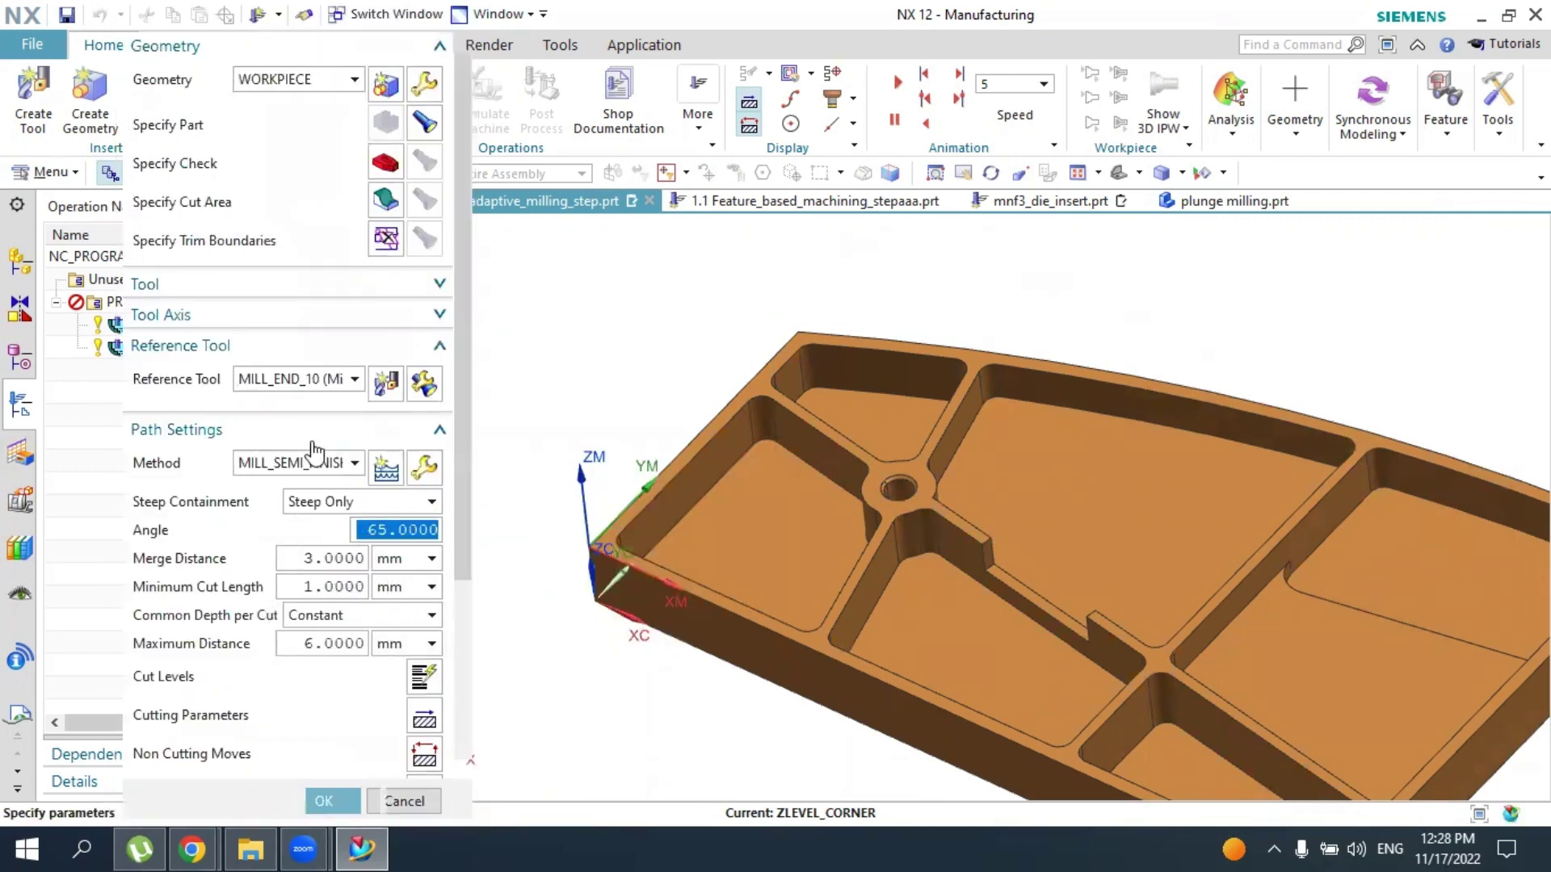
Keep MILL as the cutting tool and generate the Zlevel Corner tool path
left_click(257, 284)
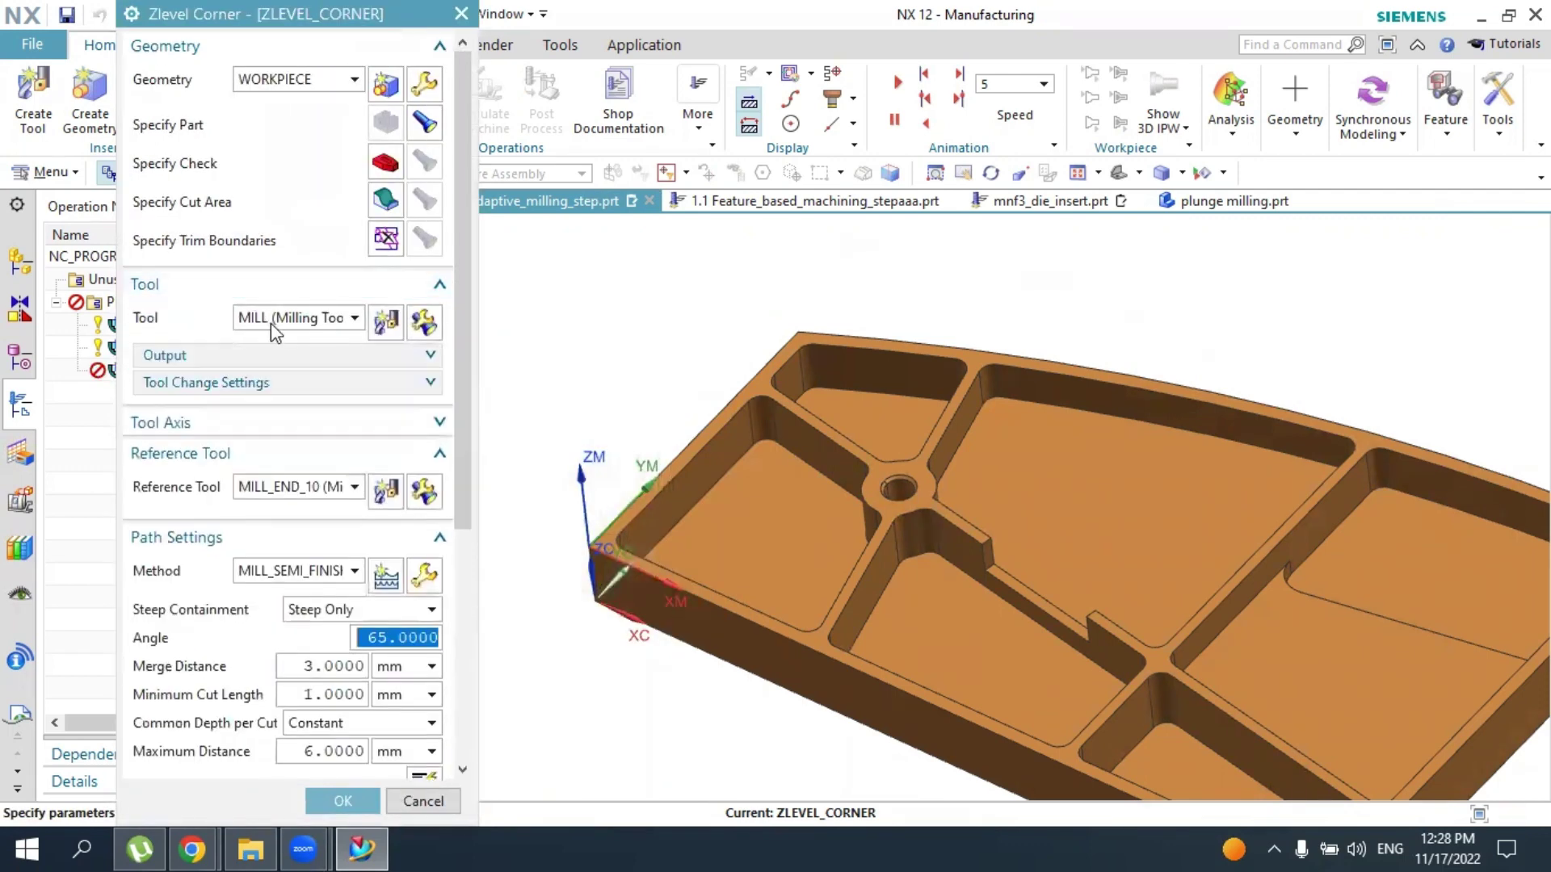
left_click(280, 319)
left_click(267, 369)
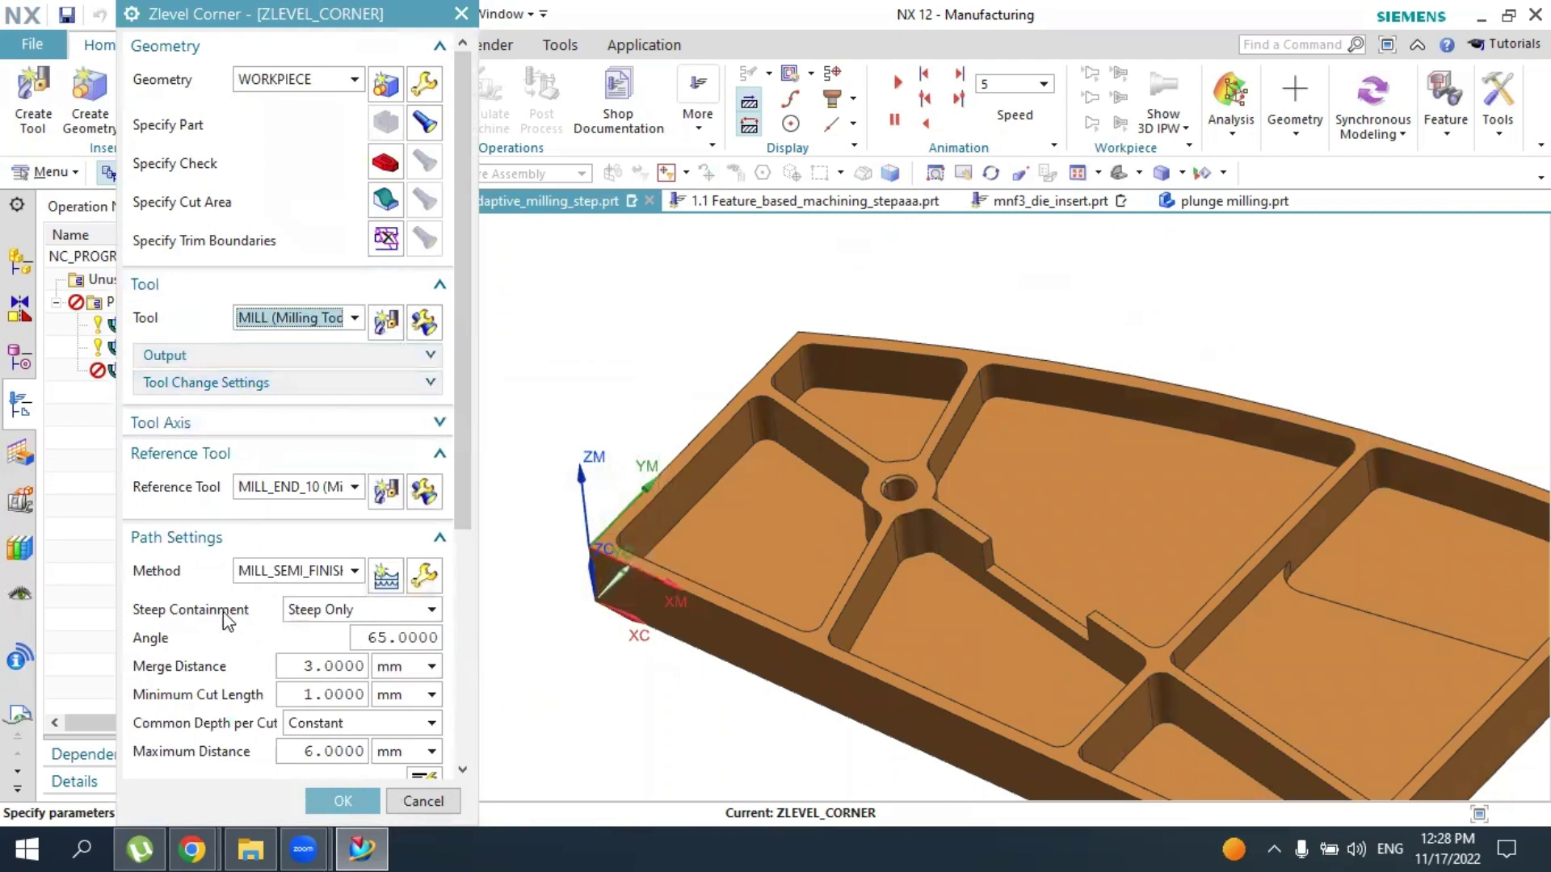
scroll(223, 614, "down", 5)
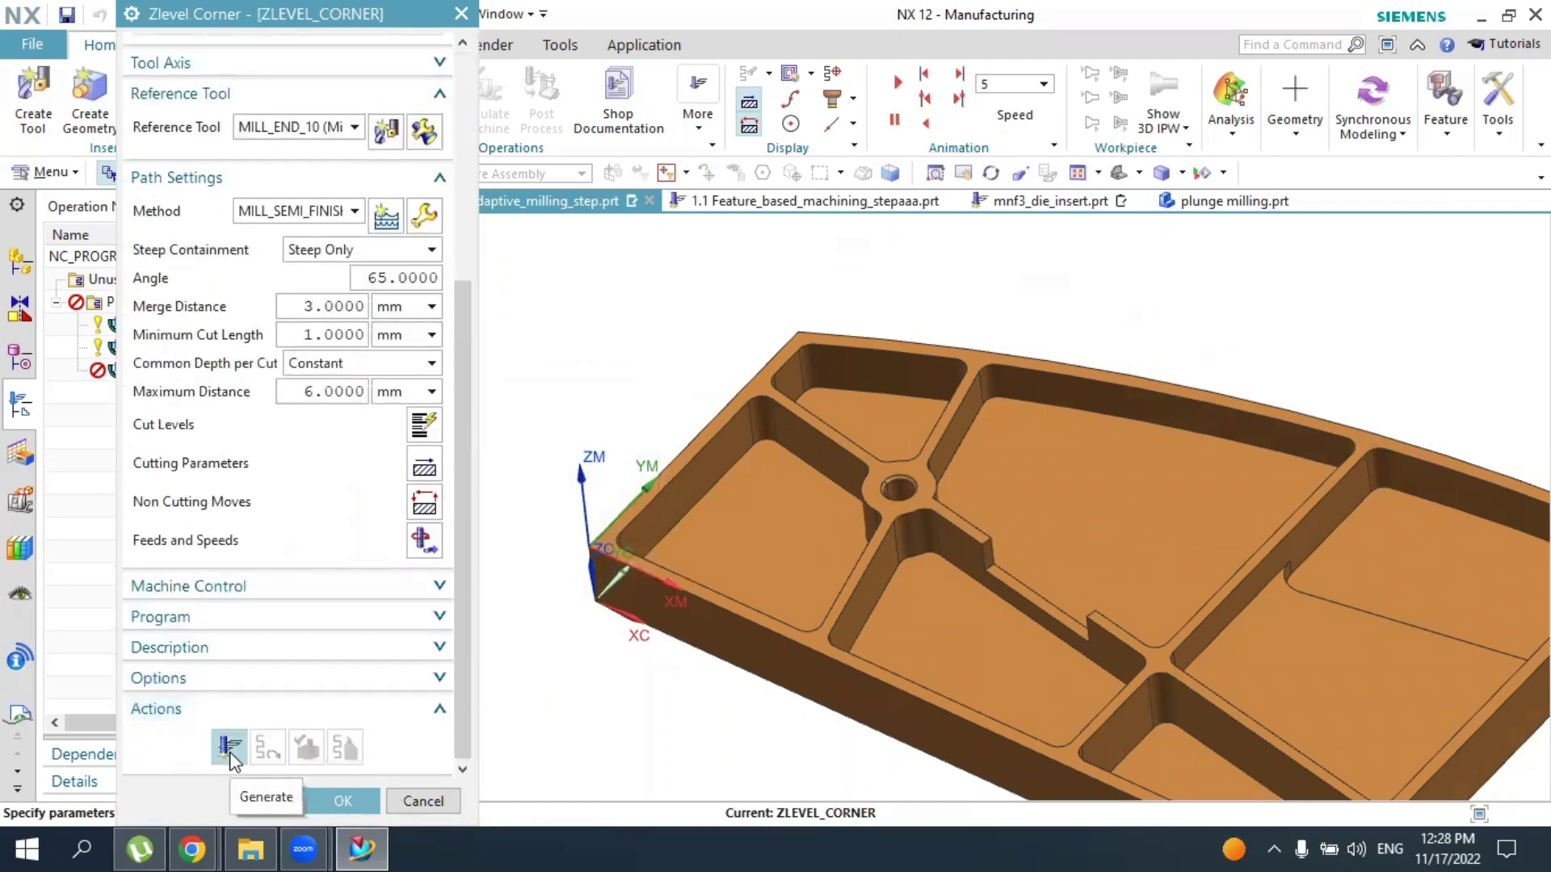
left_click(230, 749)
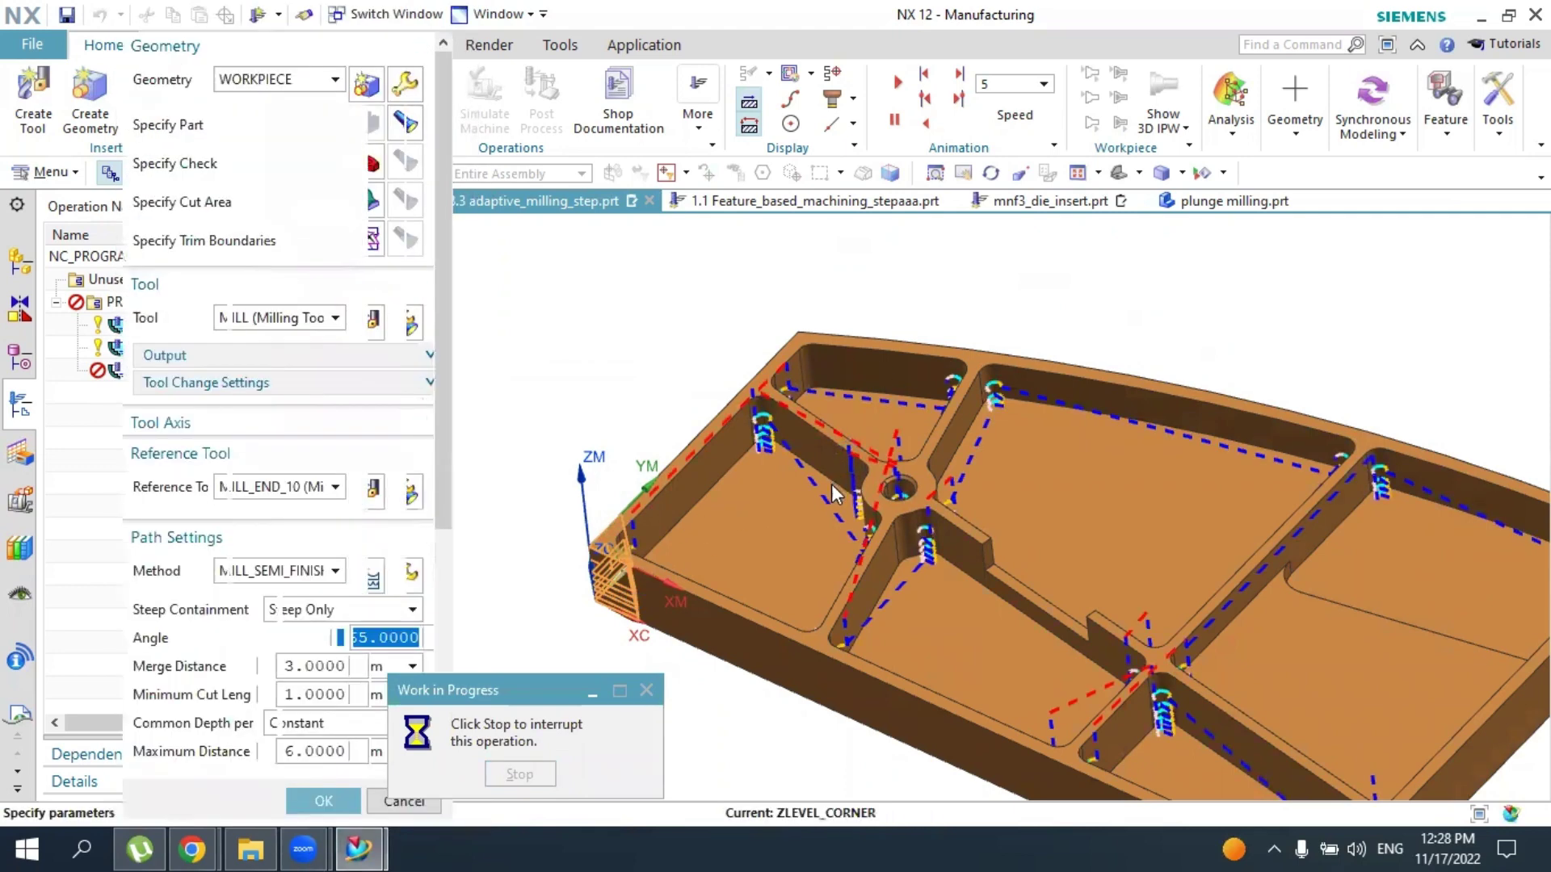
Inspect the corner tool path around the pocket corners and accept the operation
scroll(1228, 500, "up", 5)
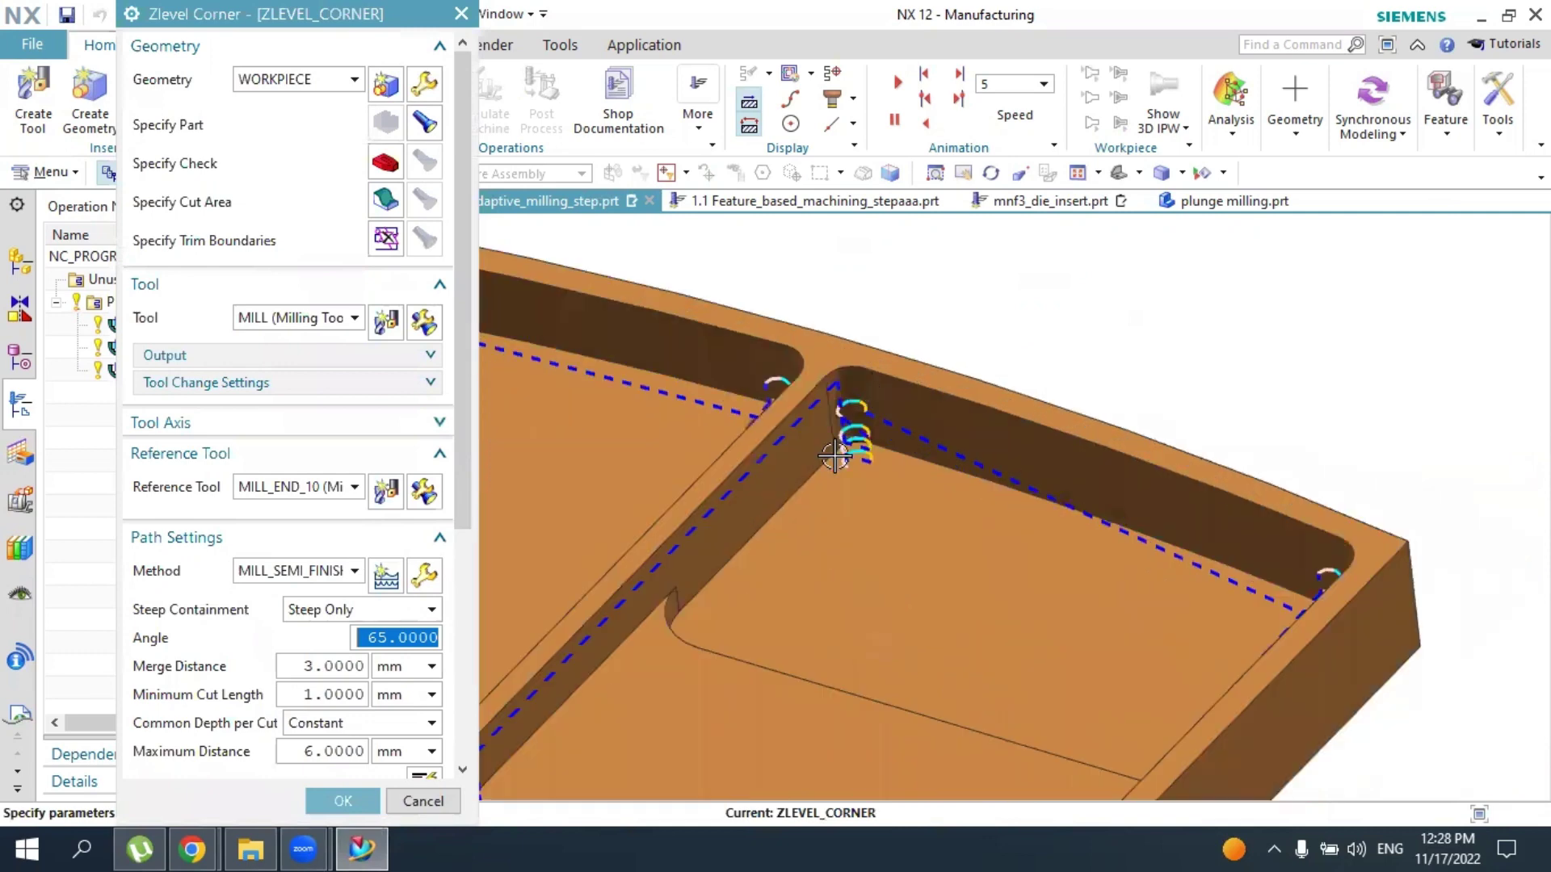
scroll(977, 516, "down", 5)
middle_click_drag(990, 523, 638, 711)
left_click(363, 809)
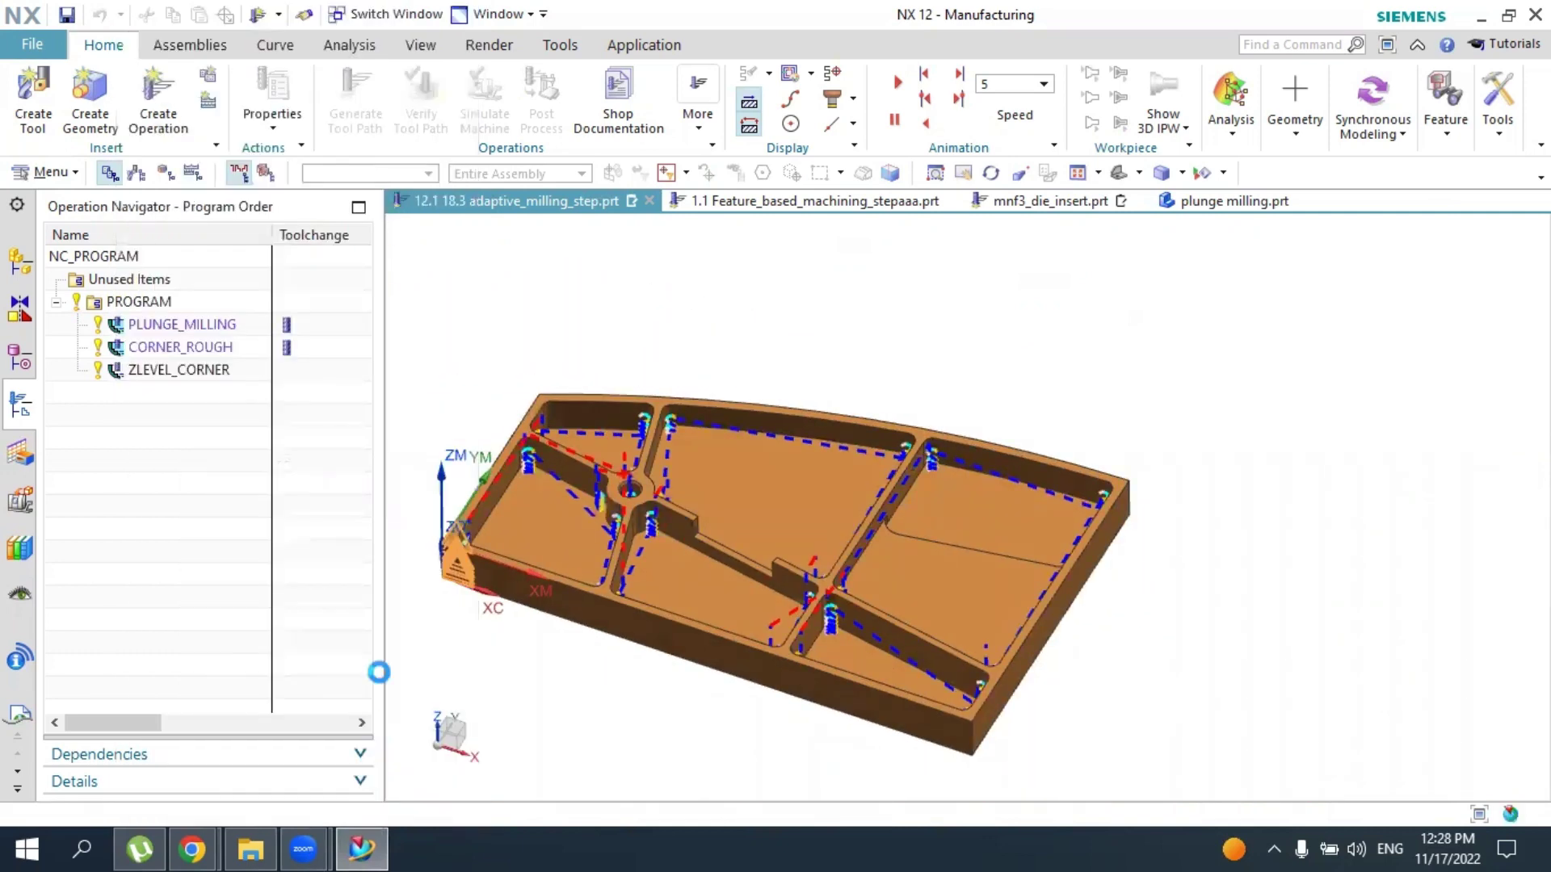
left_click(169, 127)
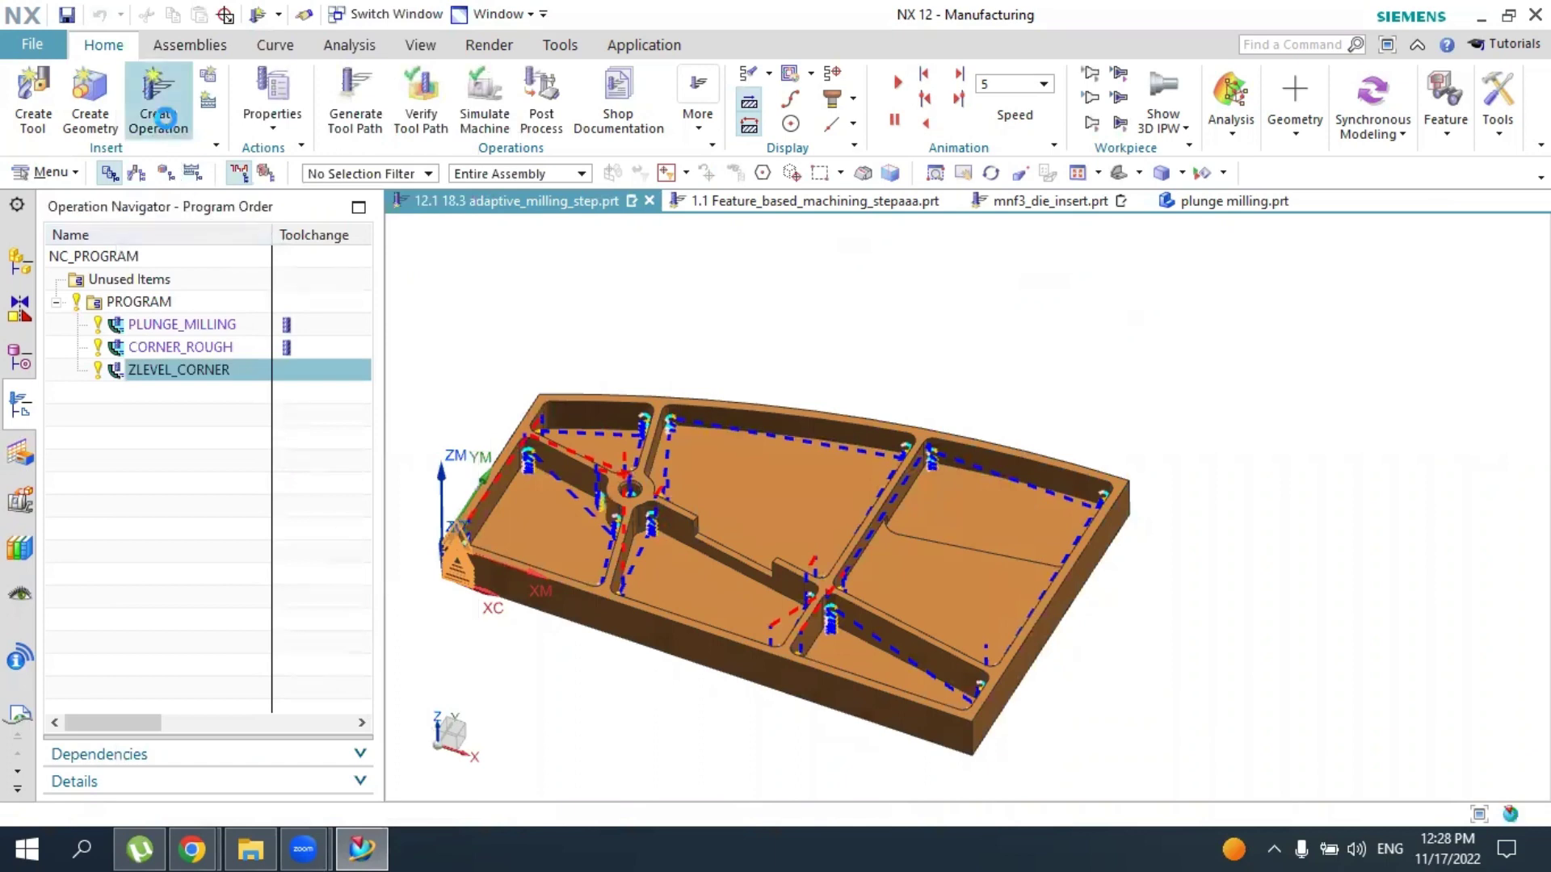